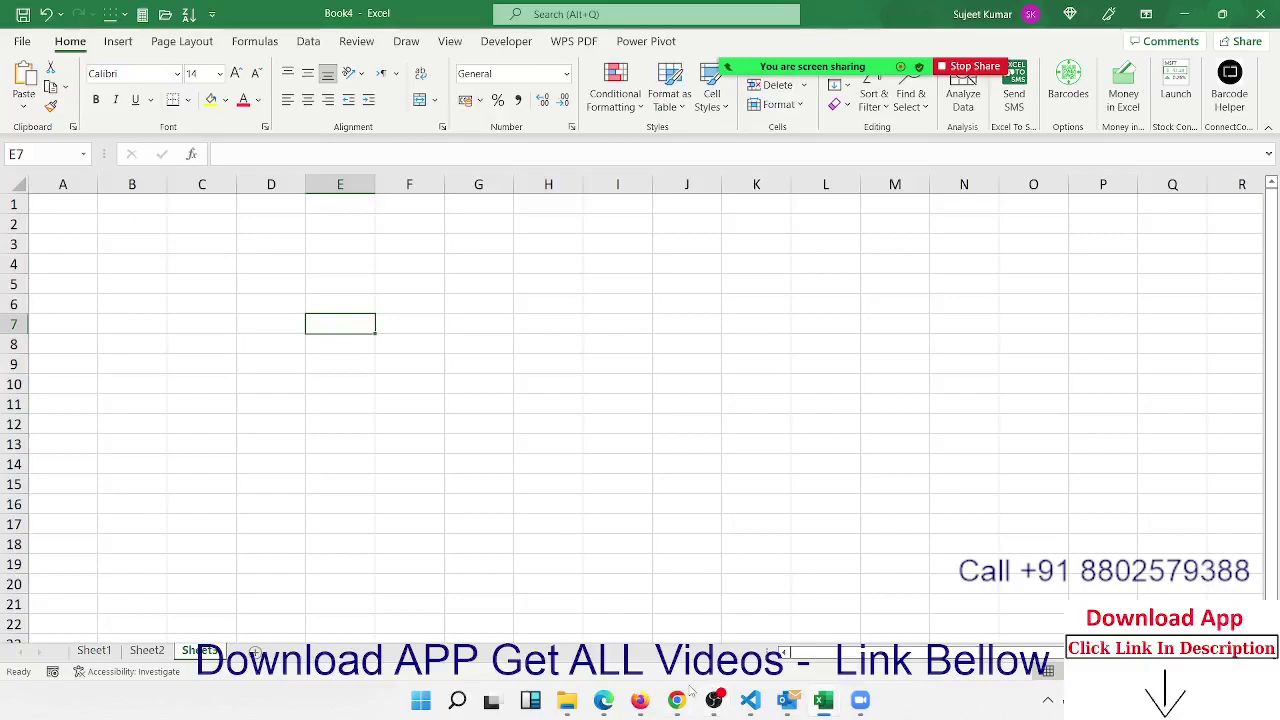
# Type the Sales header in cell A1
pyautogui.moveTo(690, 692)
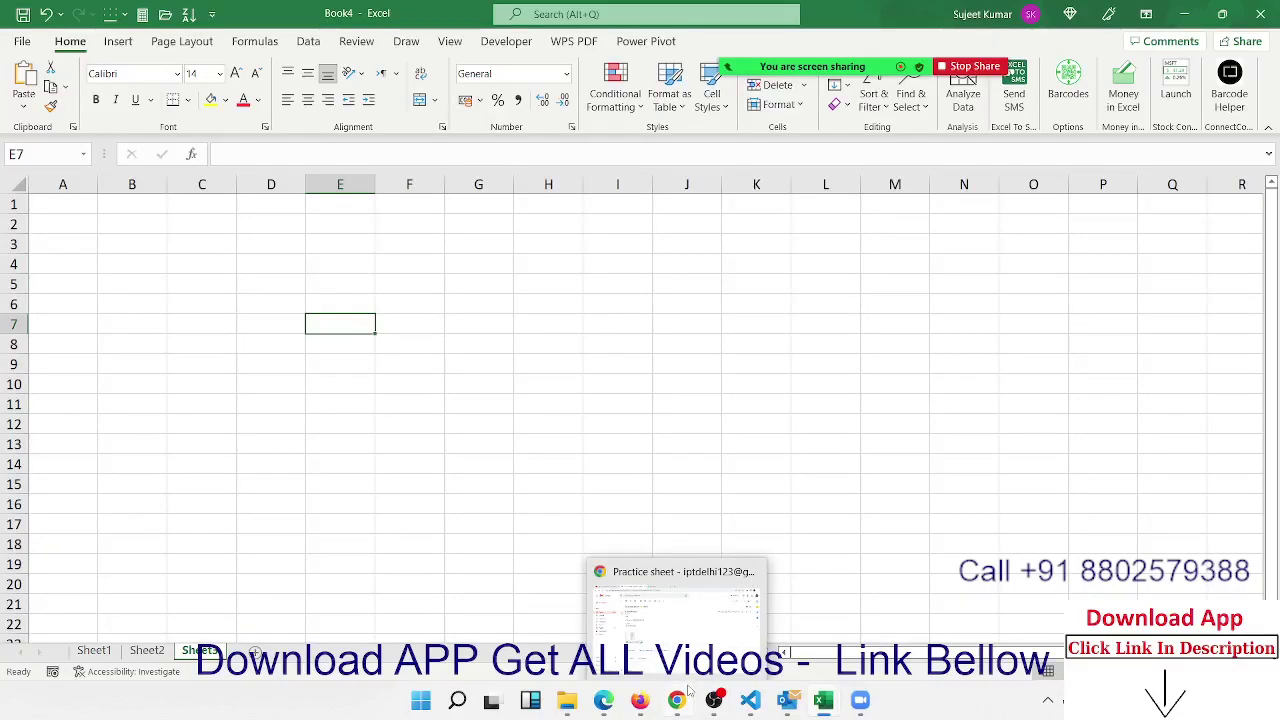
pyautogui.click(547, 388)
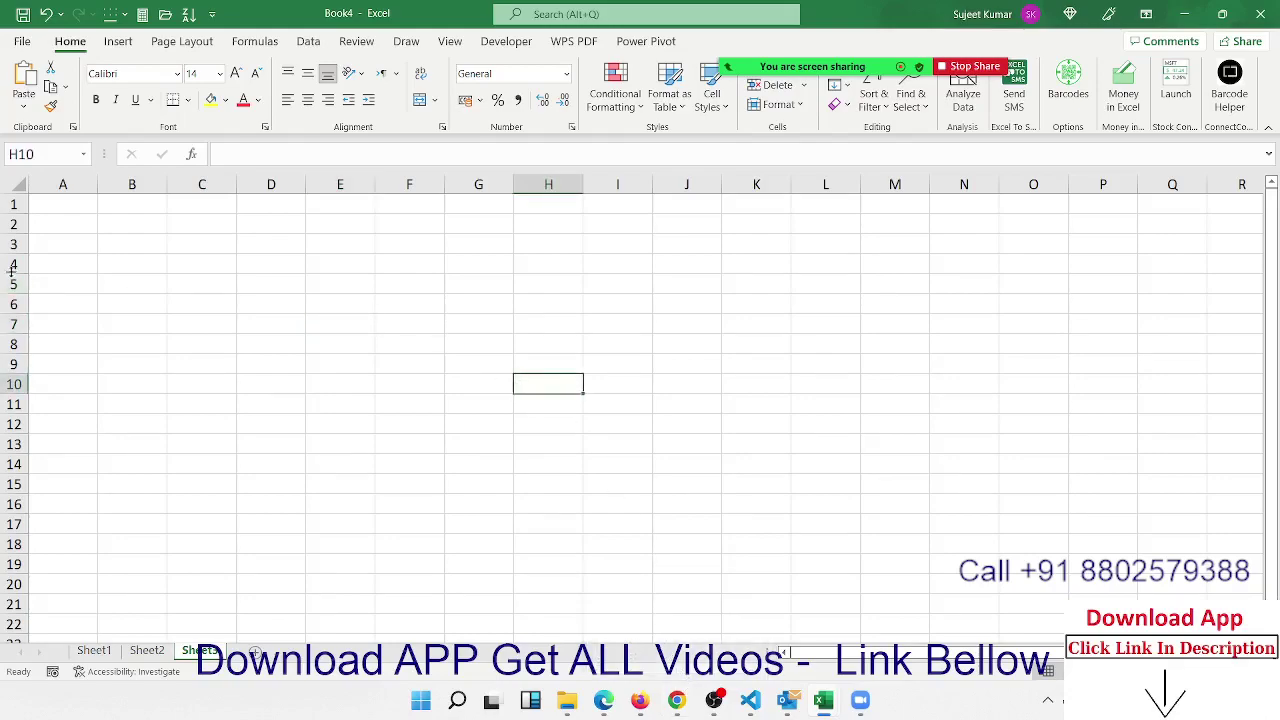
pyautogui.click(62, 207)
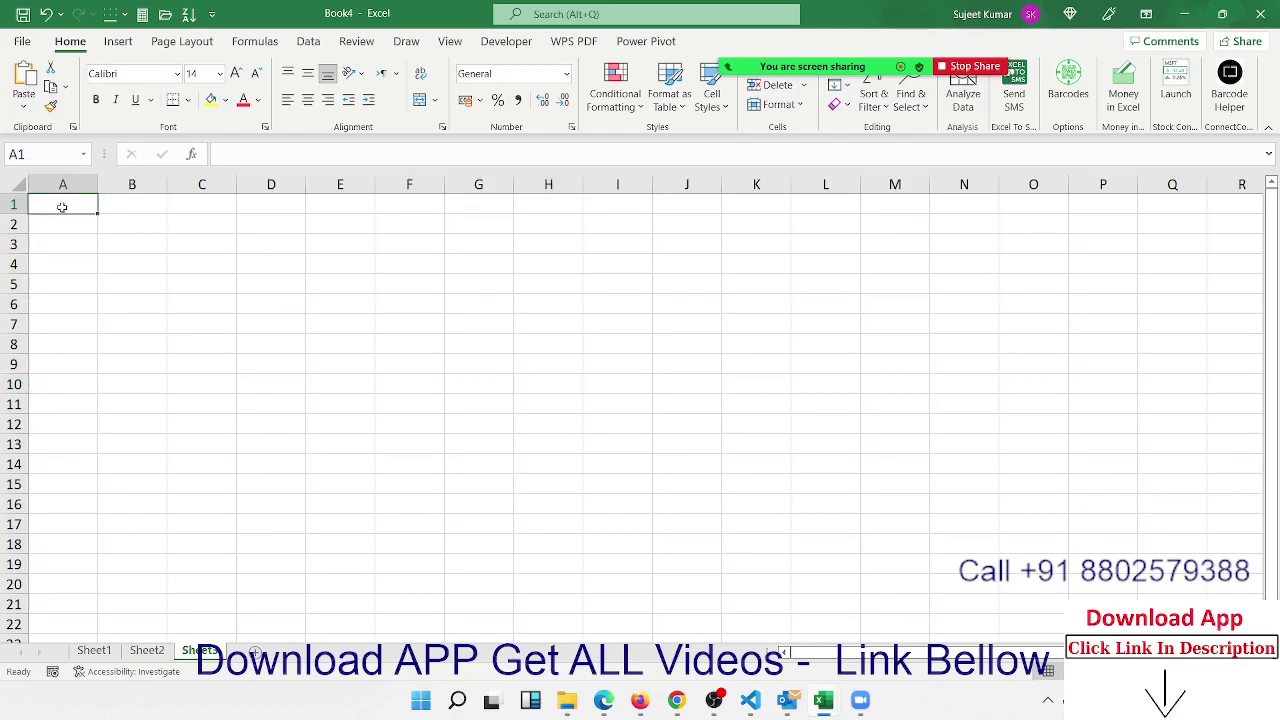
pyautogui.write('Sa')
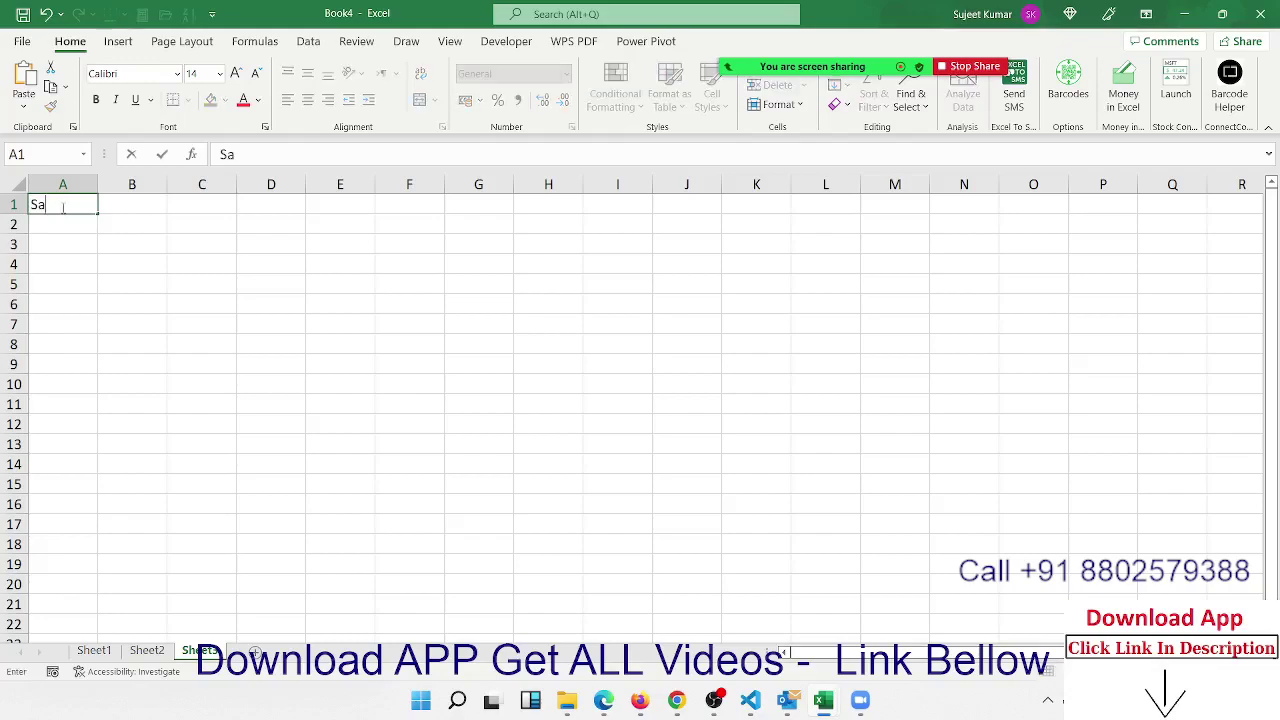
pyautogui.write('les')
pyautogui.press('Return')
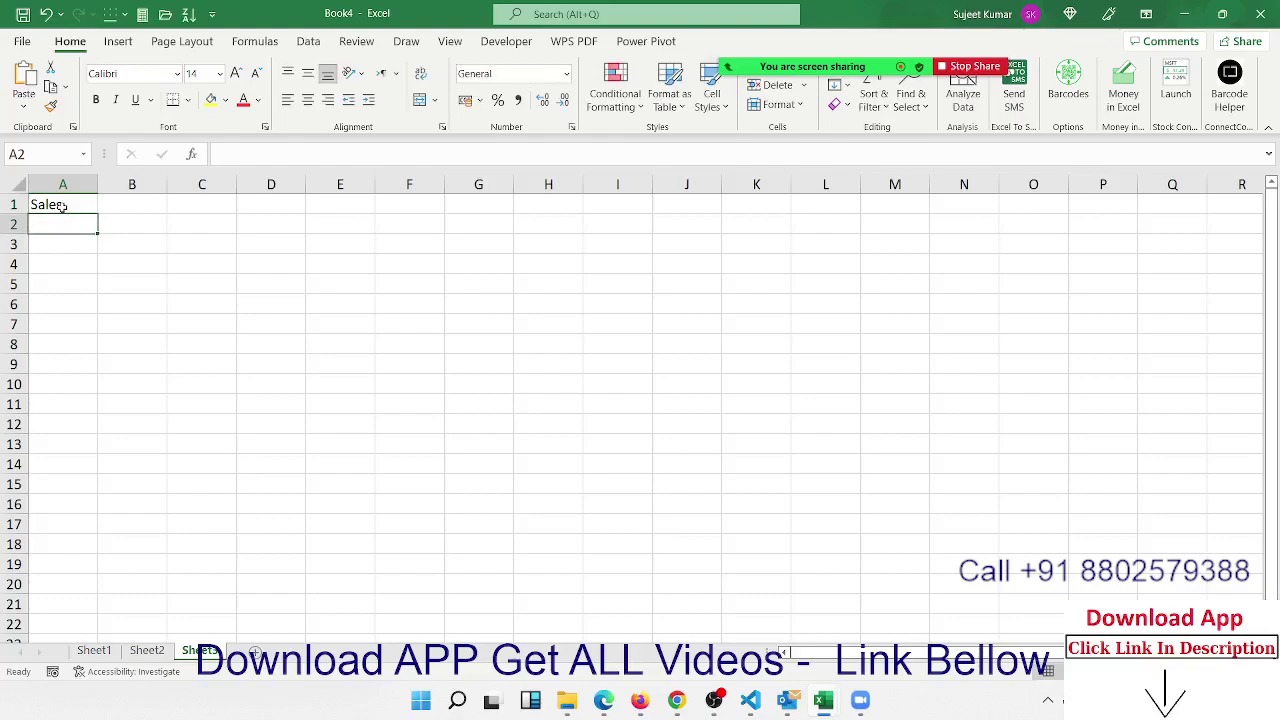
# Enter 85, 36, 52 and 65 in A2:A5, going back to fix A5 to 65
pyautogui.write('85')
pyautogui.press('Return')
pyautogui.write('36')
pyautogui.press('Return')
pyautogui.write('52')
pyautogui.press('Return')
pyautogui.write('6')
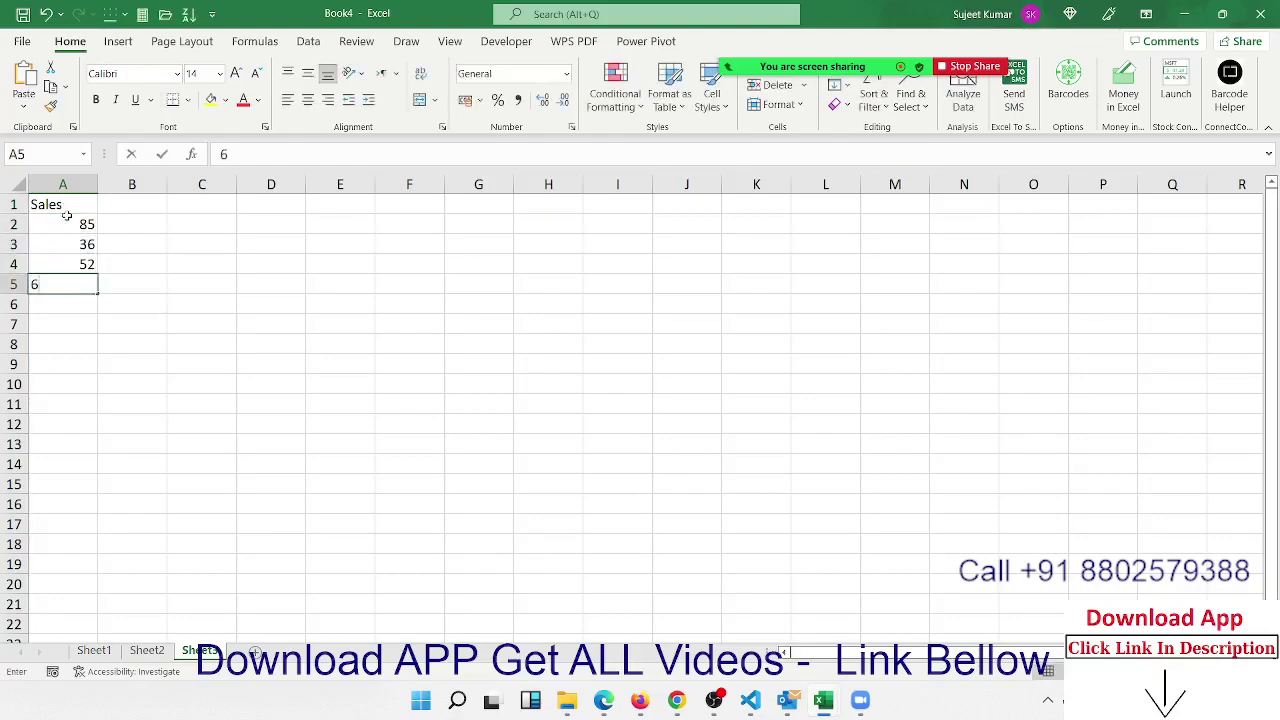
pyautogui.press('Return')
pyautogui.press('Up')
pyautogui.write('65')
pyautogui.press('Return')
# Enter 25, 36, 63, 23, 63, 96 and 36 in A6:A12
pyautogui.write('25')
pyautogui.press('Return')
pyautogui.write('36')
pyautogui.press('Return')
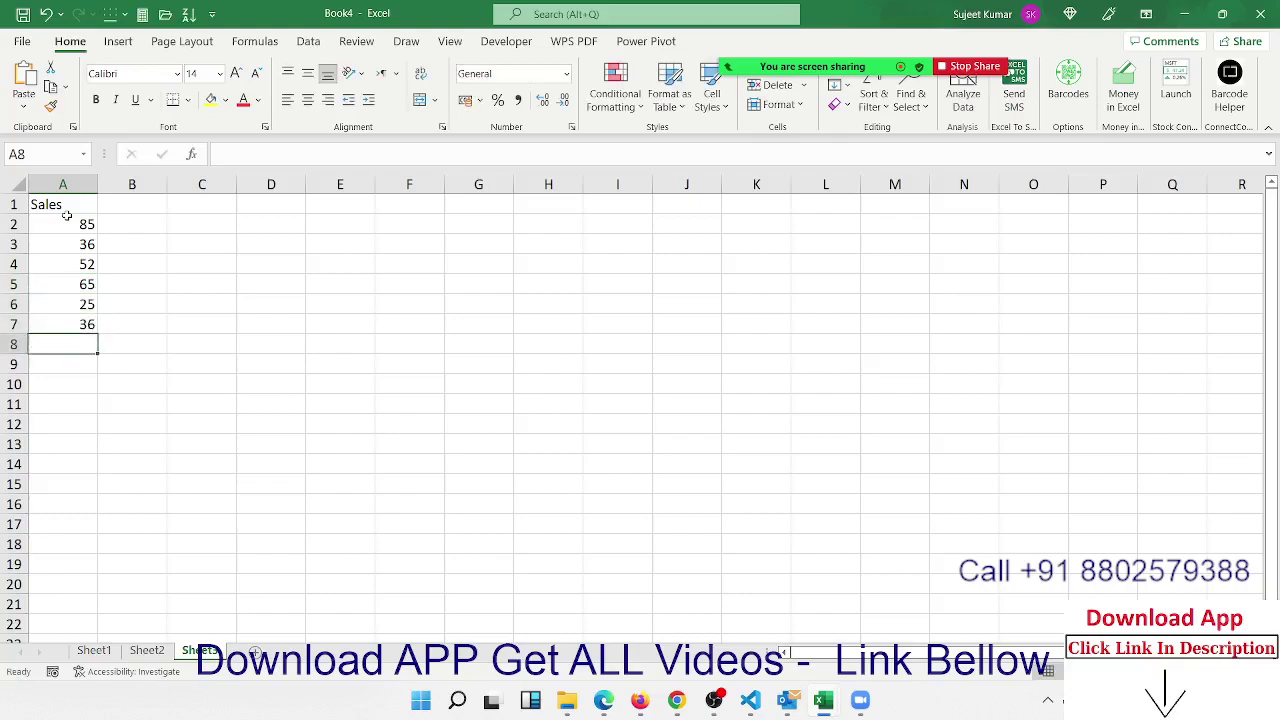
pyautogui.write('63')
pyautogui.press('Return')
pyautogui.write('23')
pyautogui.press('Return')
pyautogui.write('63')
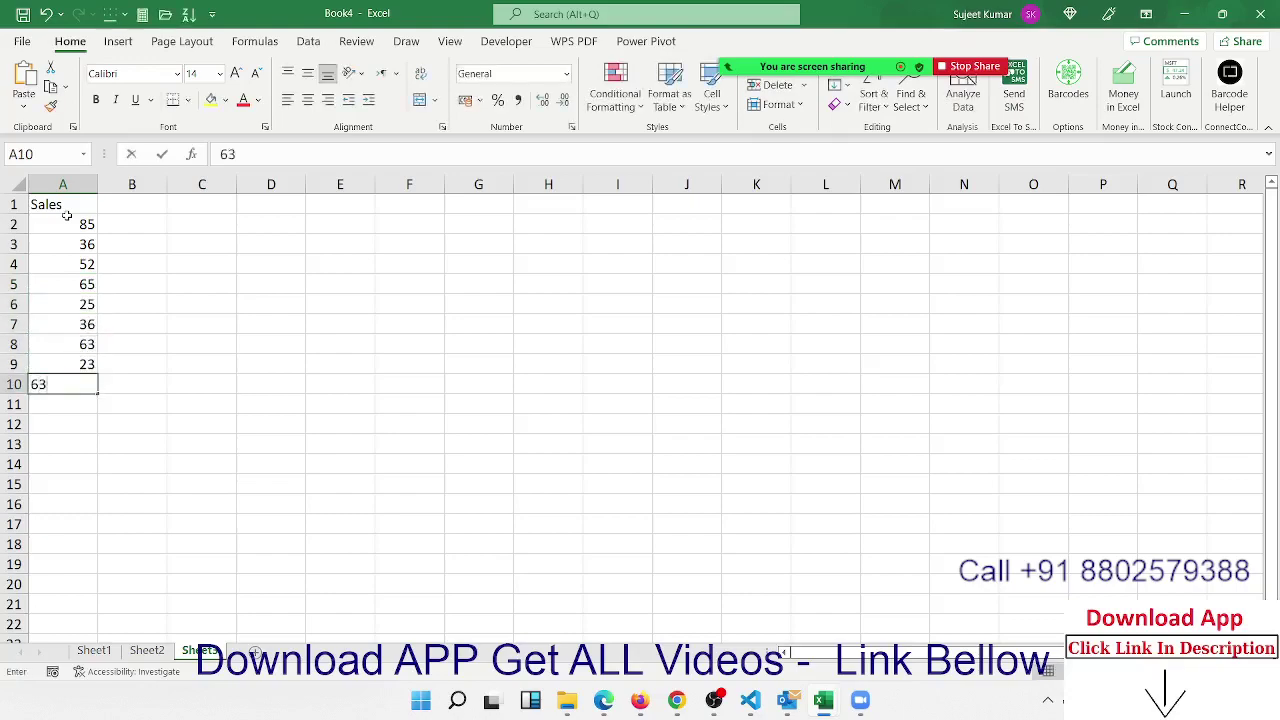
pyautogui.press('Return')
pyautogui.write('96')
pyautogui.press('Return')
pyautogui.write('36')
pyautogui.press('Return')
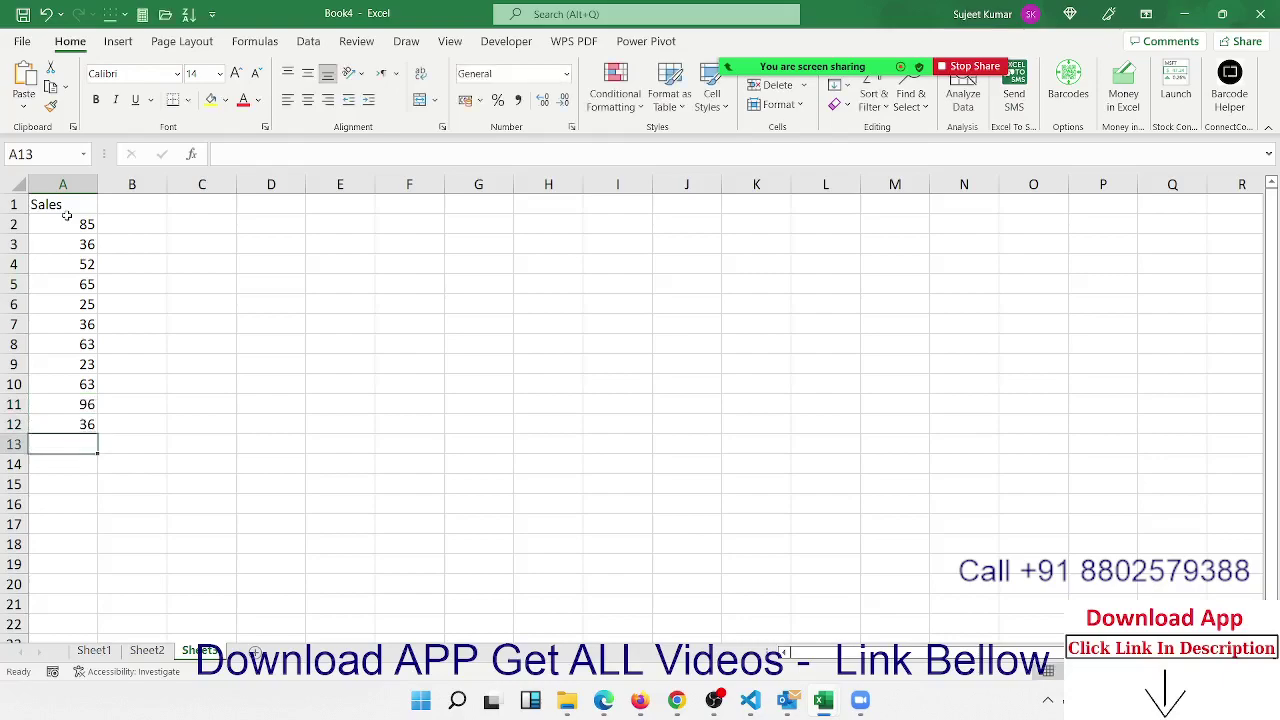
pyautogui.press('Up')
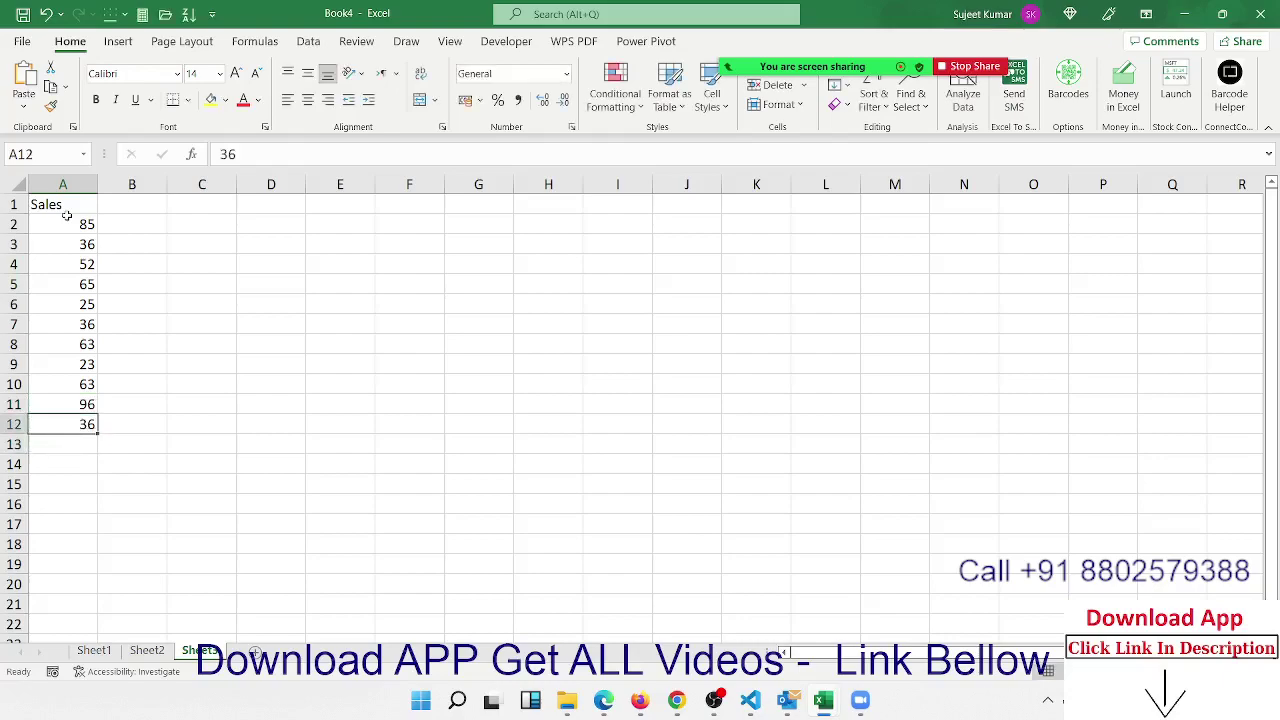
pyautogui.hotkey('ctrl', 'Up')
pyautogui.press('Right')
pyautogui.press('Right')
# Type the range label 50-80 in C2
pyautogui.press('Down')
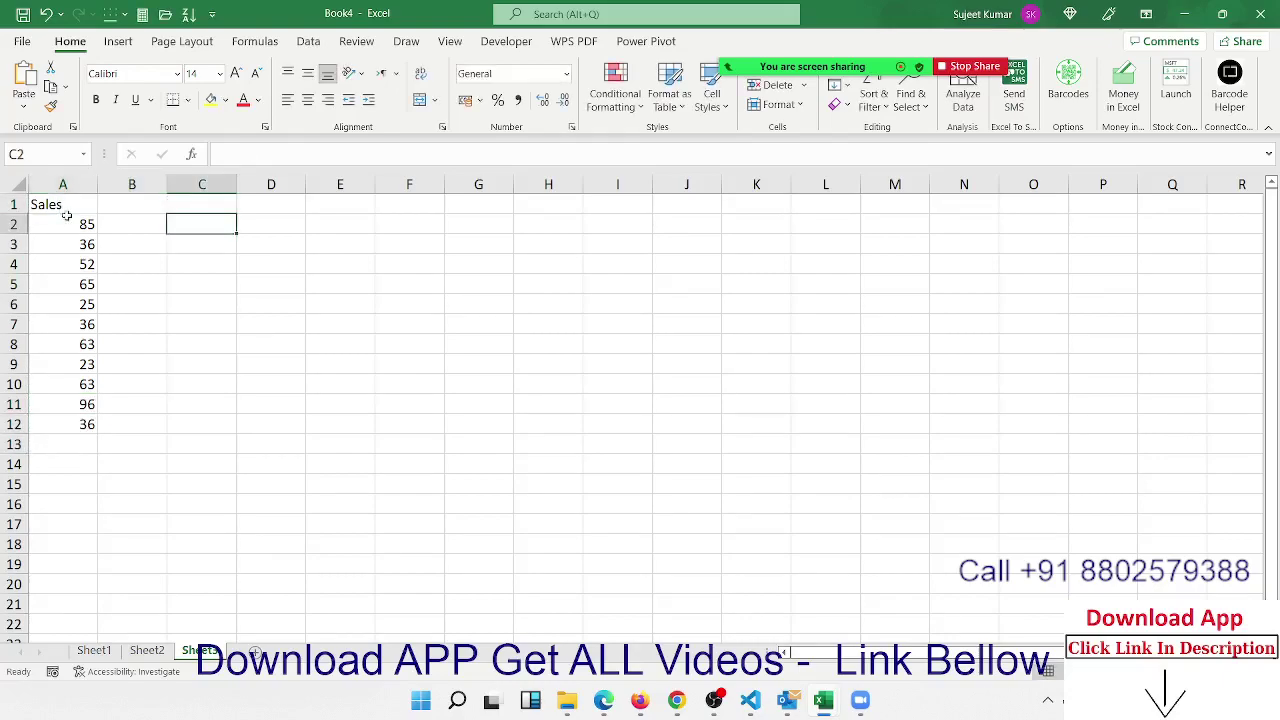
pyautogui.write('50-80')
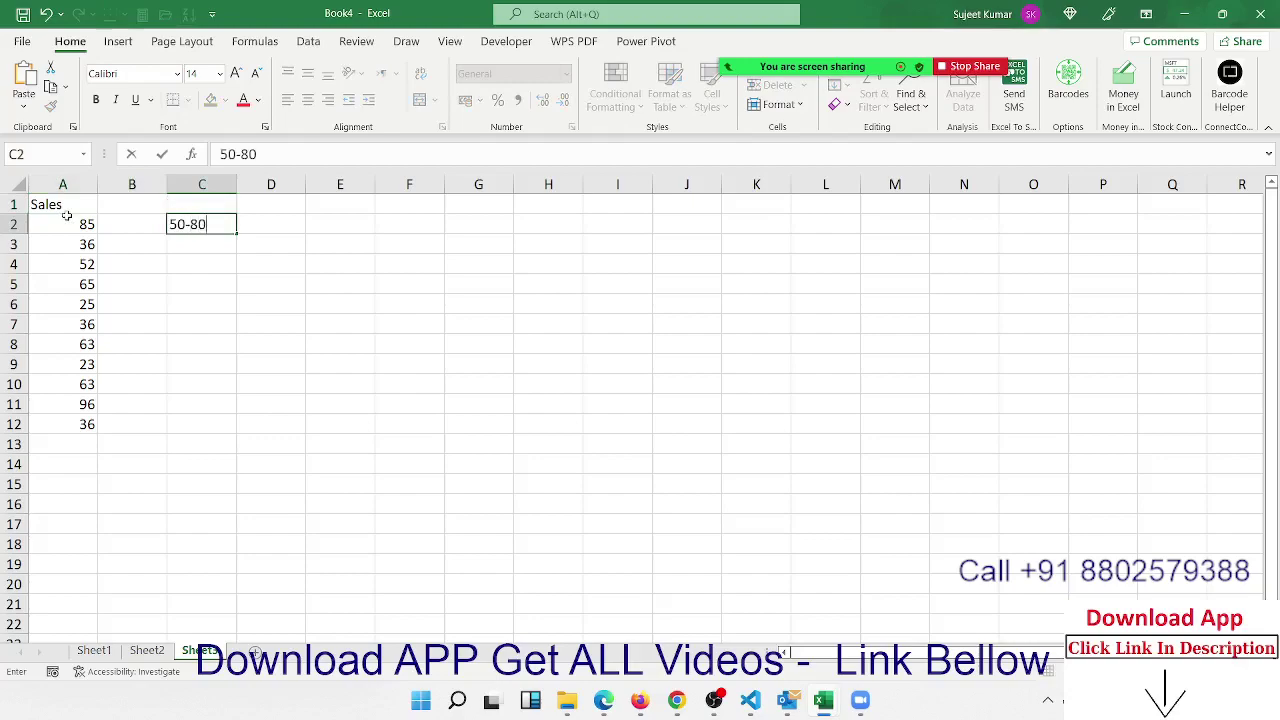
pyautogui.press('Tab')
# Enter =AND(A2>=50,A2<=80) in B2
pyautogui.press('Left')
pyautogui.press('Left')
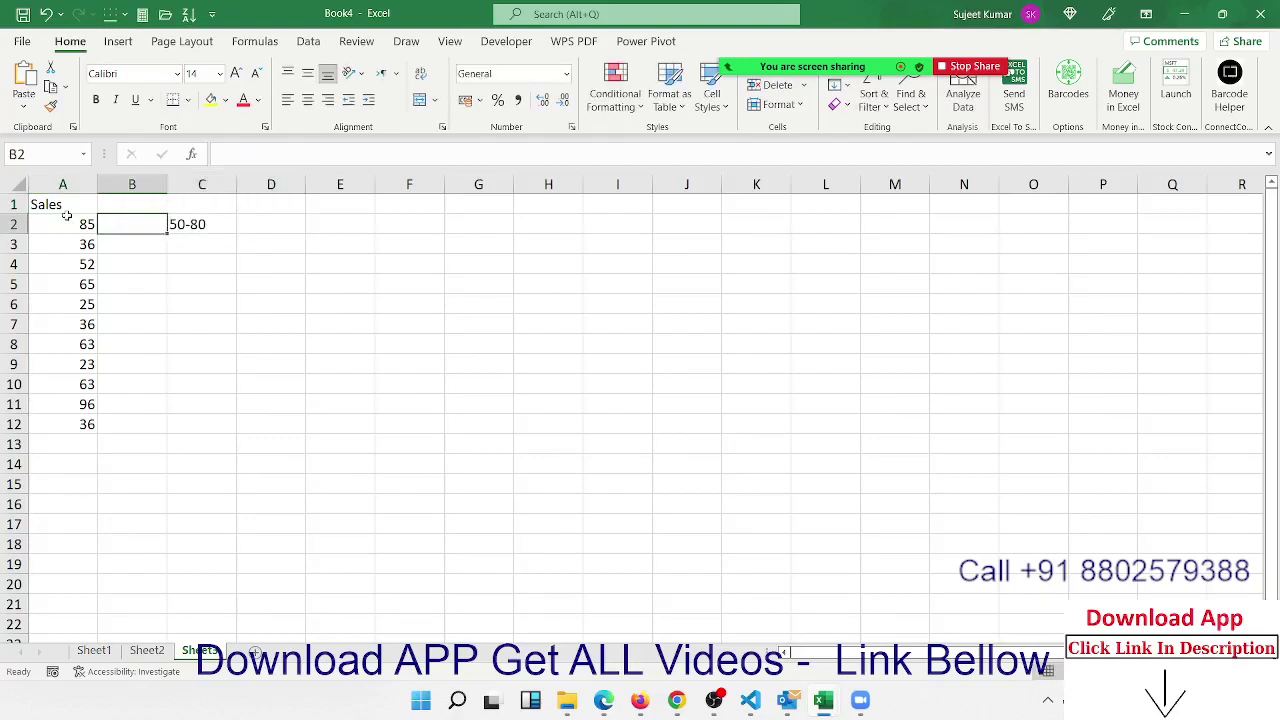
pyautogui.write('=')
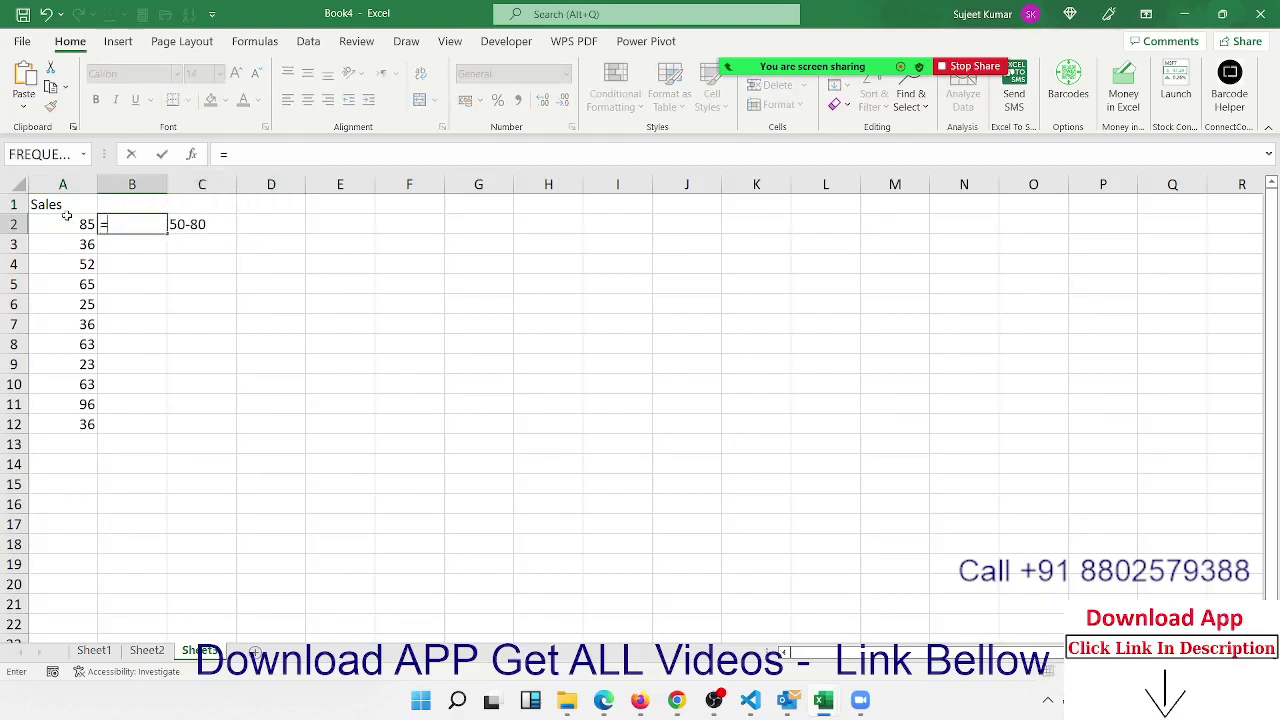
pyautogui.write('and')
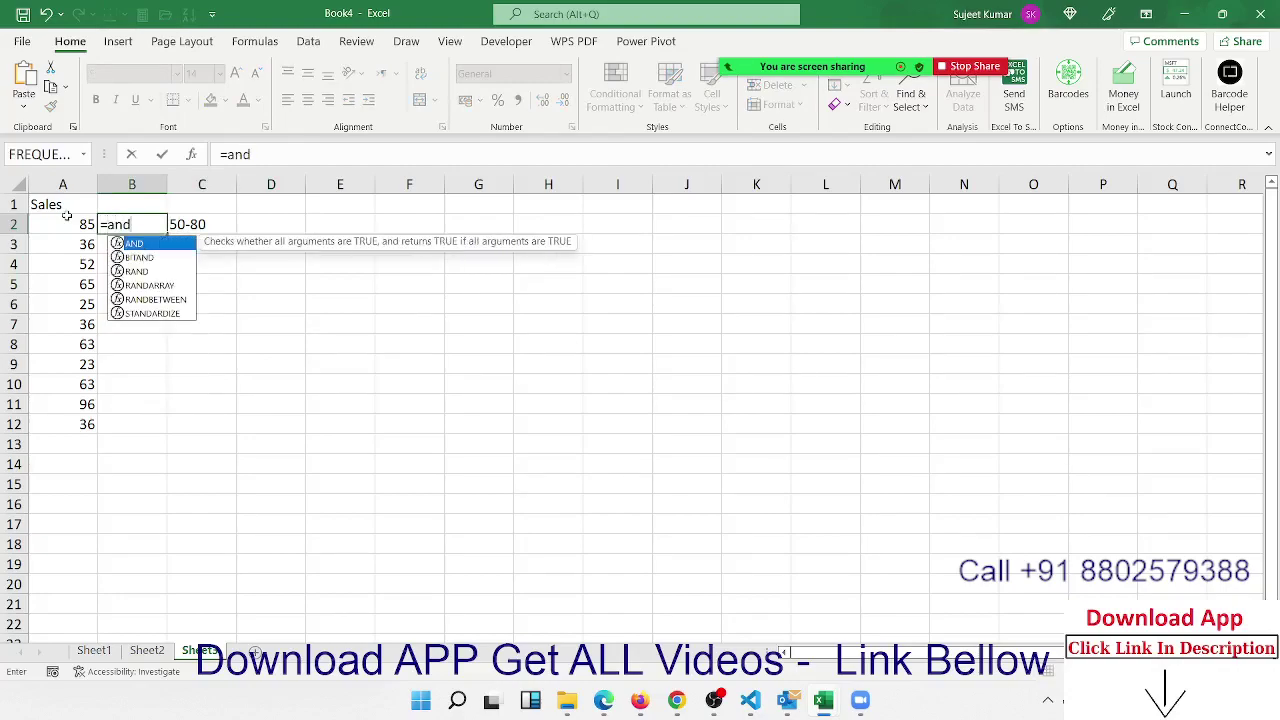
pyautogui.press('Tab')
pyautogui.click(67, 219)
pyautogui.write('>')
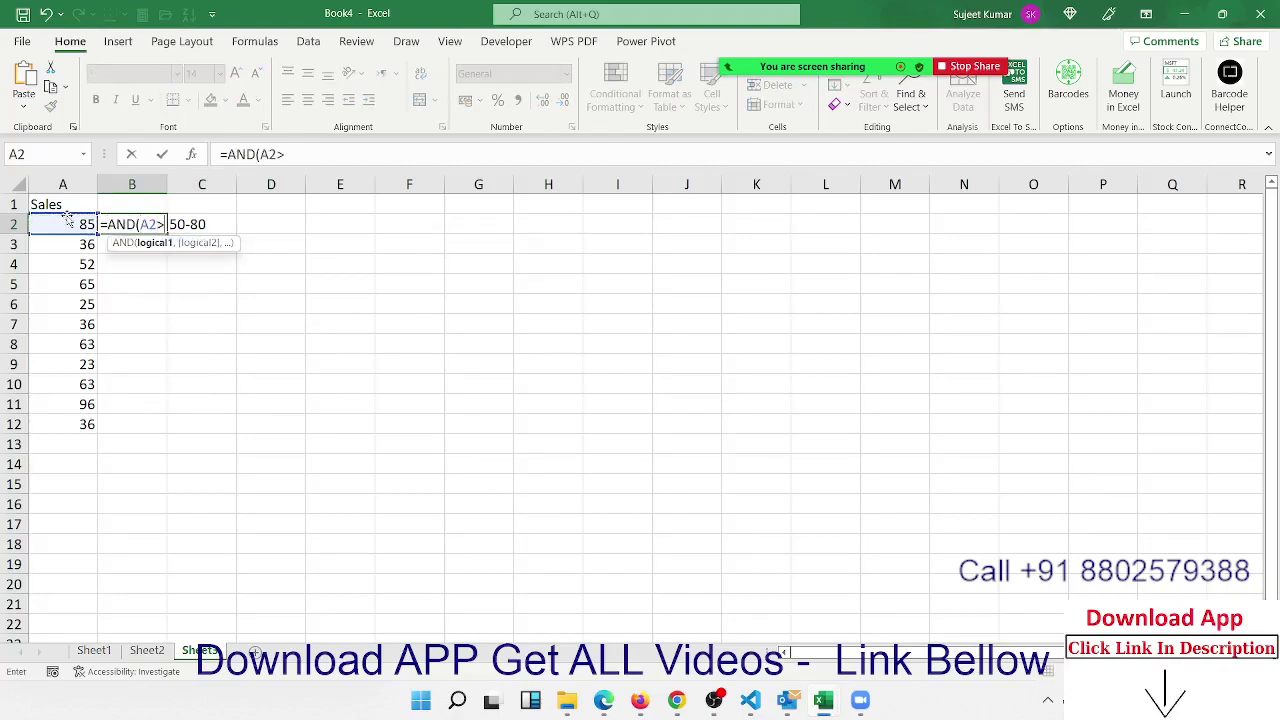
pyautogui.write('=80')
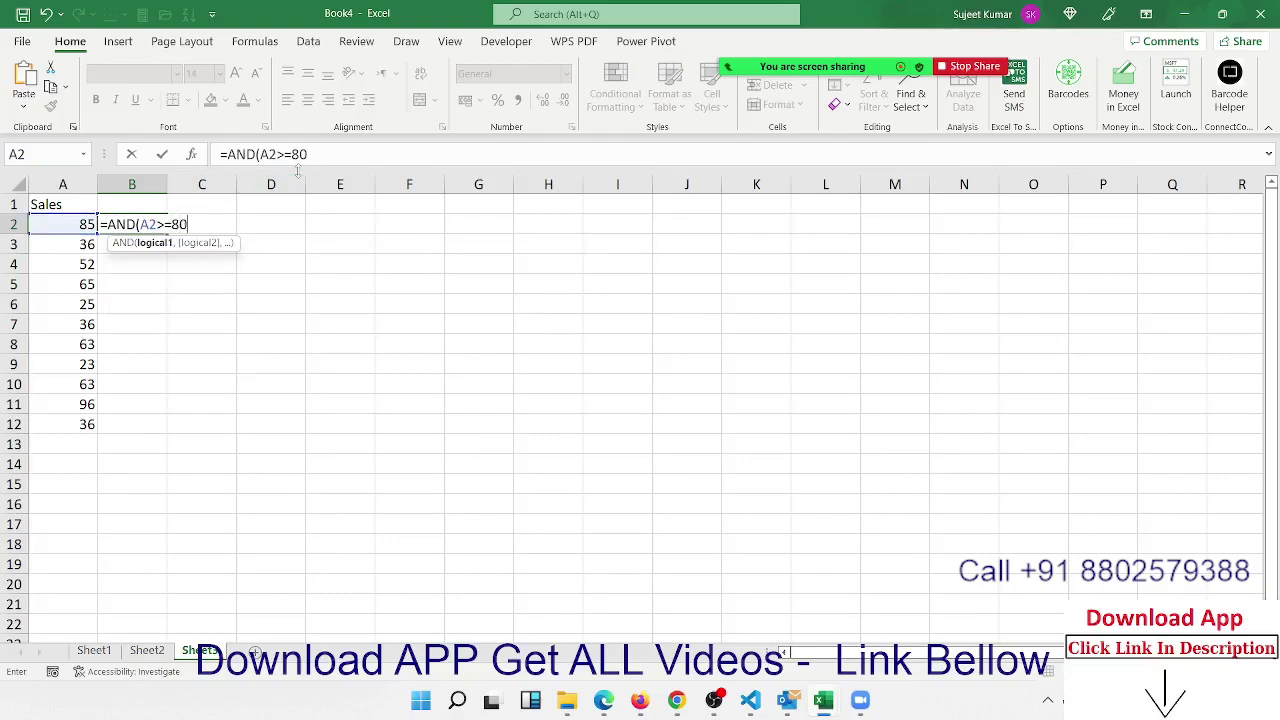
pyautogui.write(',A2')
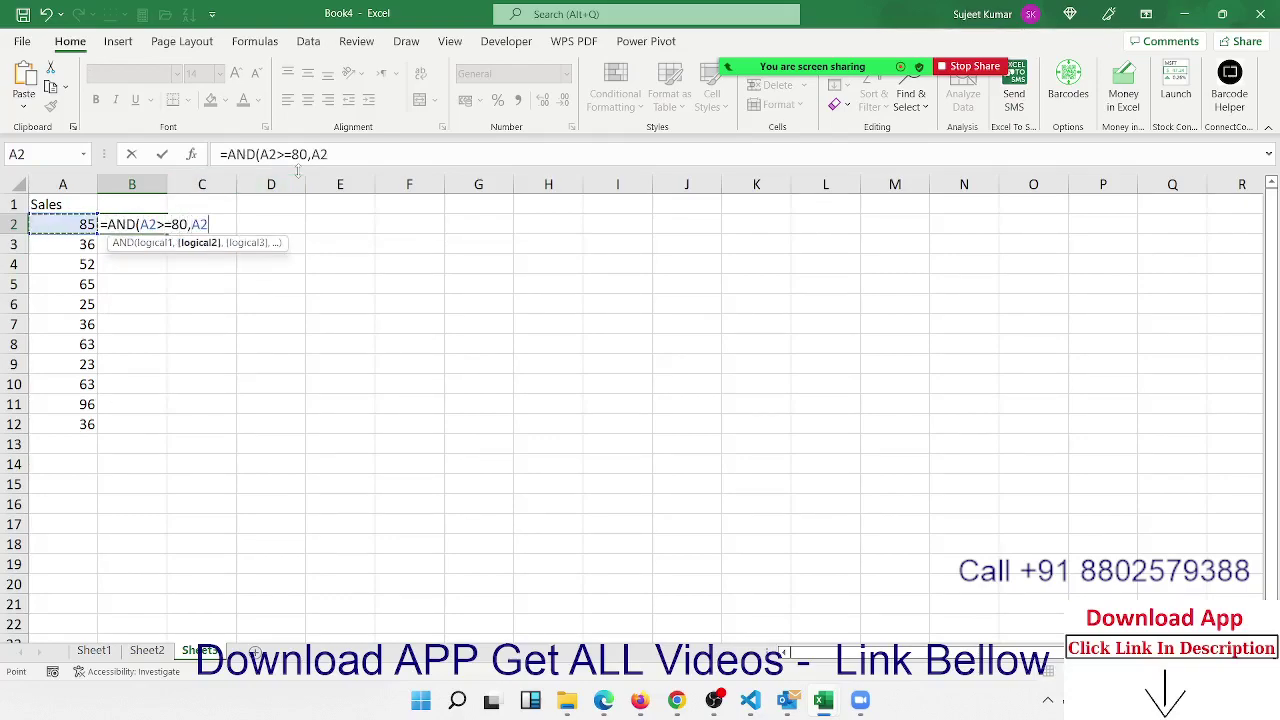
pyautogui.write('<=')
pyautogui.press('BackSpace')
pyautogui.press('BackSpace')
pyautogui.press('BackSpace')
pyautogui.press('BackSpace')
pyautogui.press('BackSpace')
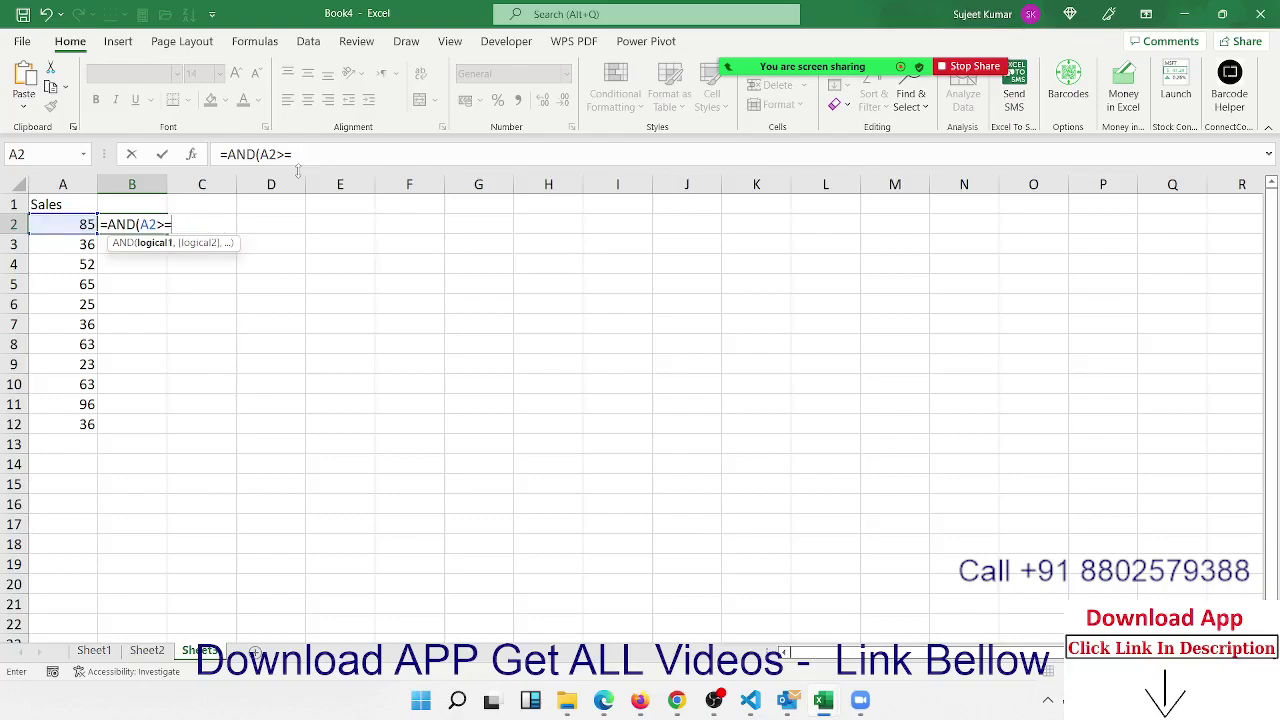
pyautogui.write('50,')
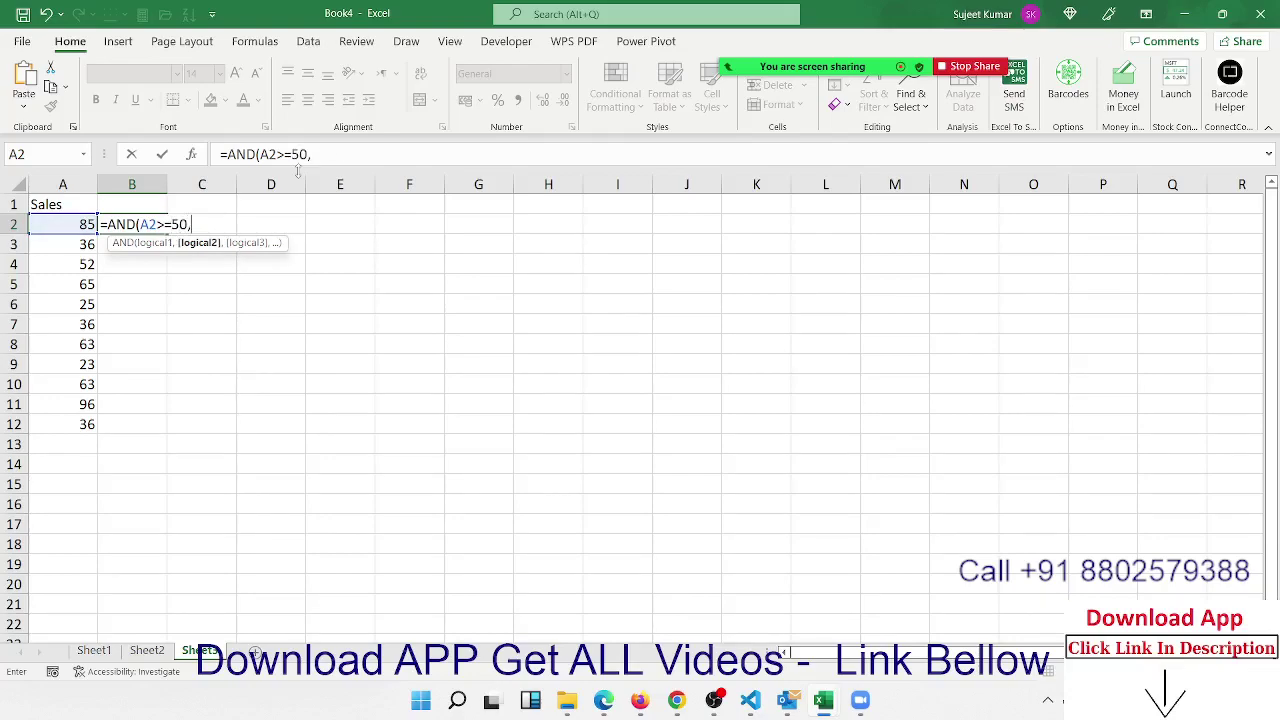
pyautogui.write('A2<=')
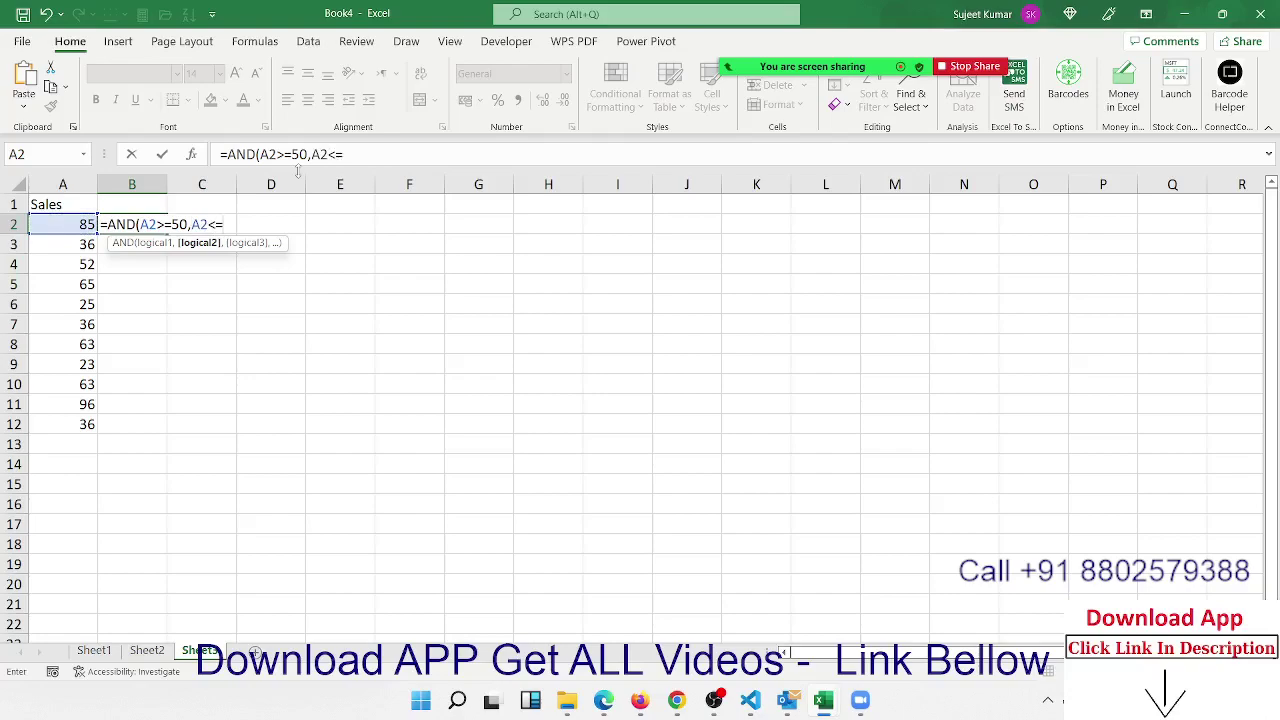
pyautogui.write('80)')
pyautogui.press('Return')
# Fill the AND formula down to B12, then clear the results from B2:B12
pyautogui.press('Up')
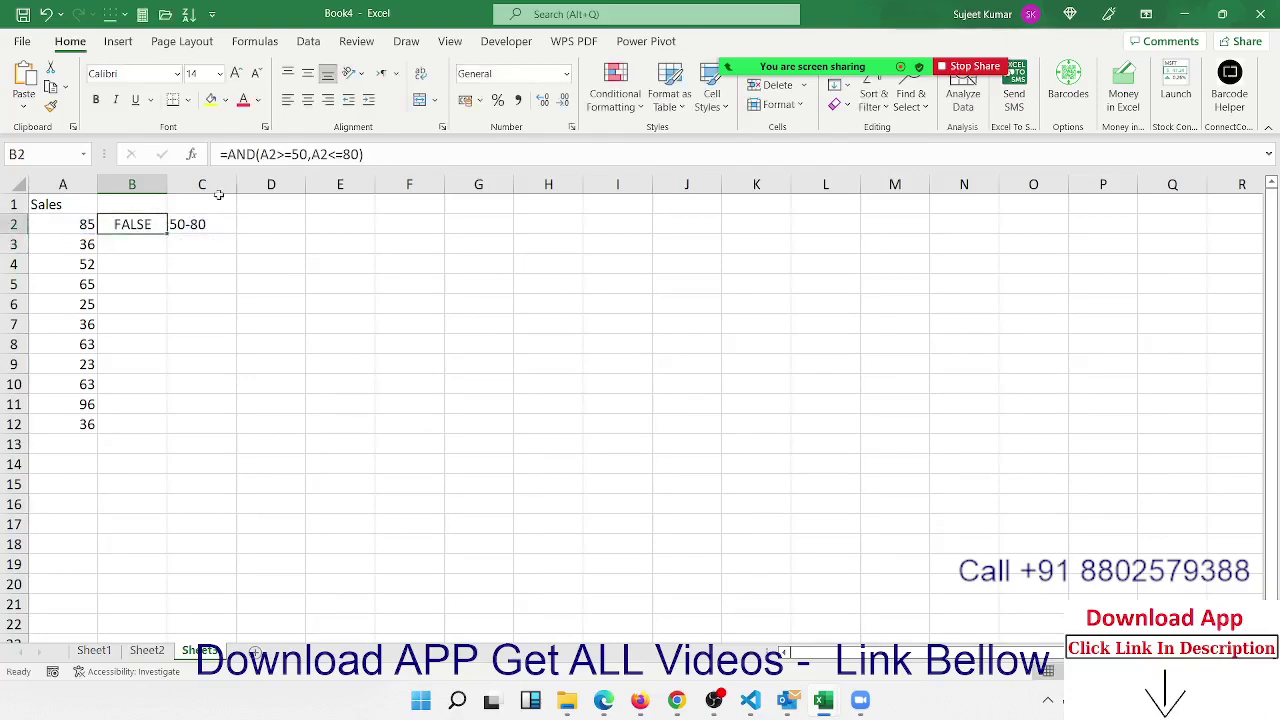
pyautogui.doubleClick(168, 235)
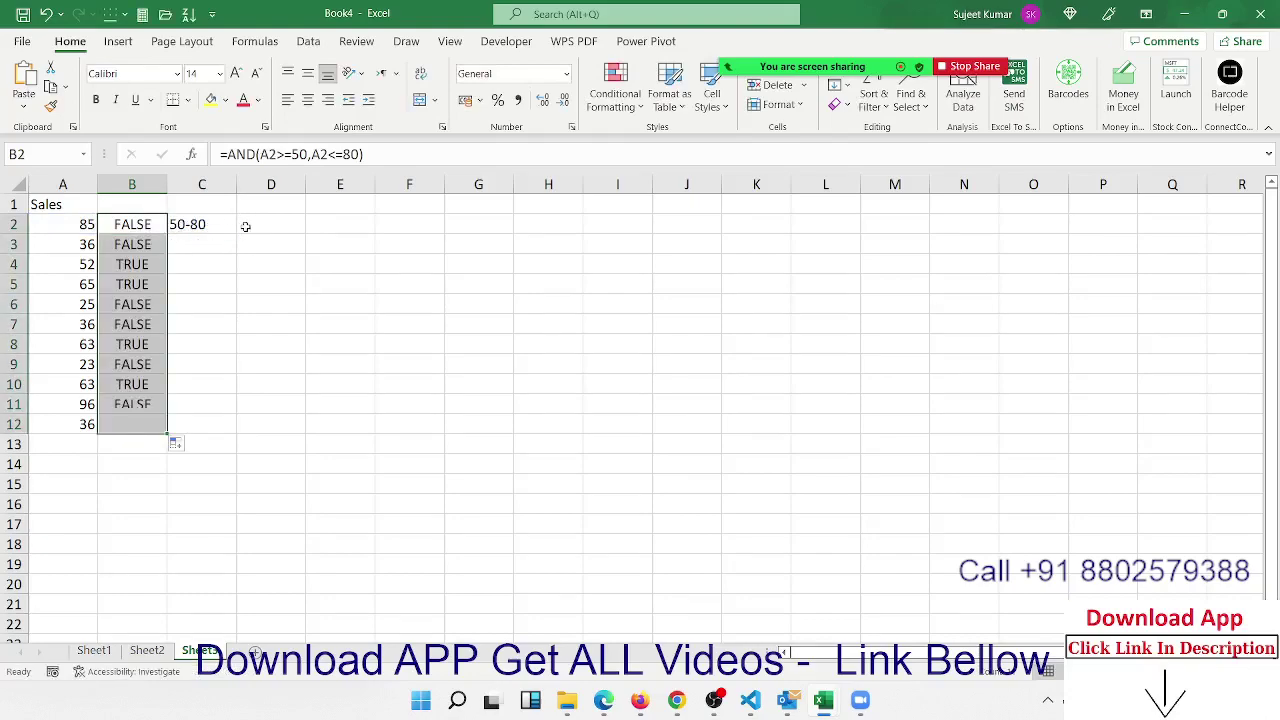
pyautogui.click(243, 223)
pyautogui.click(140, 224)
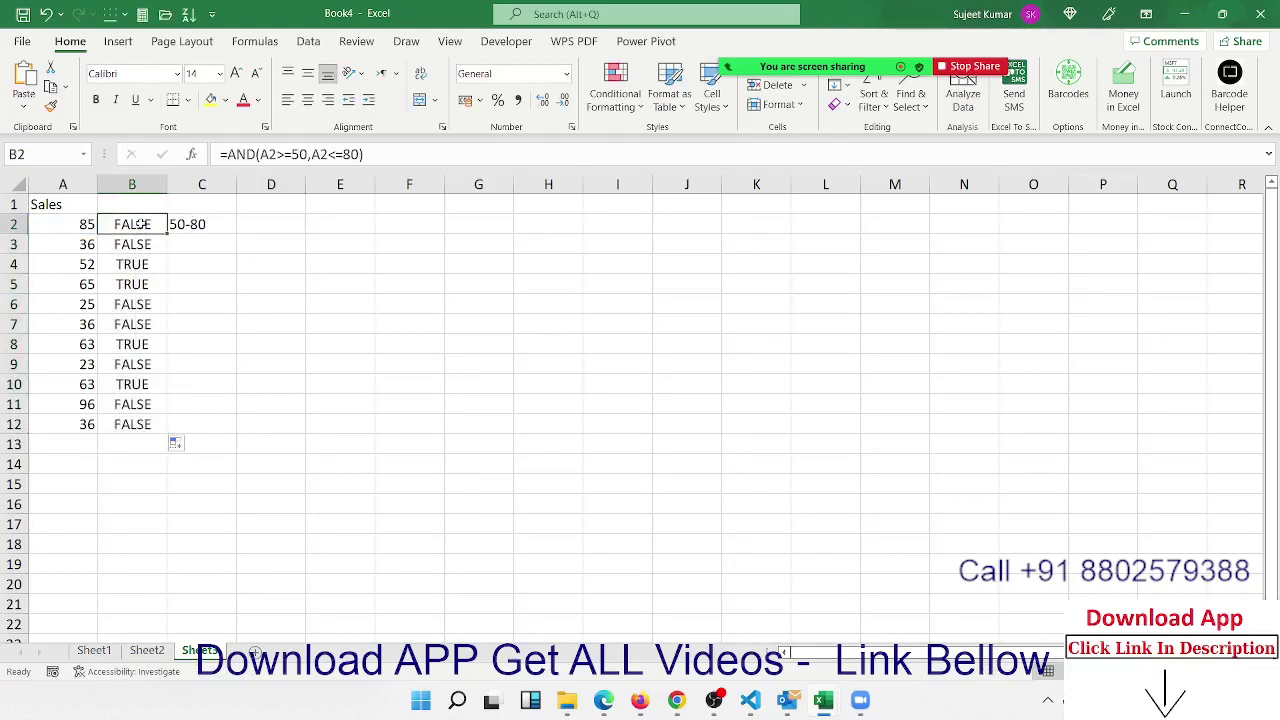
pyautogui.hotkey('ctrl', 'shift', 'Down')
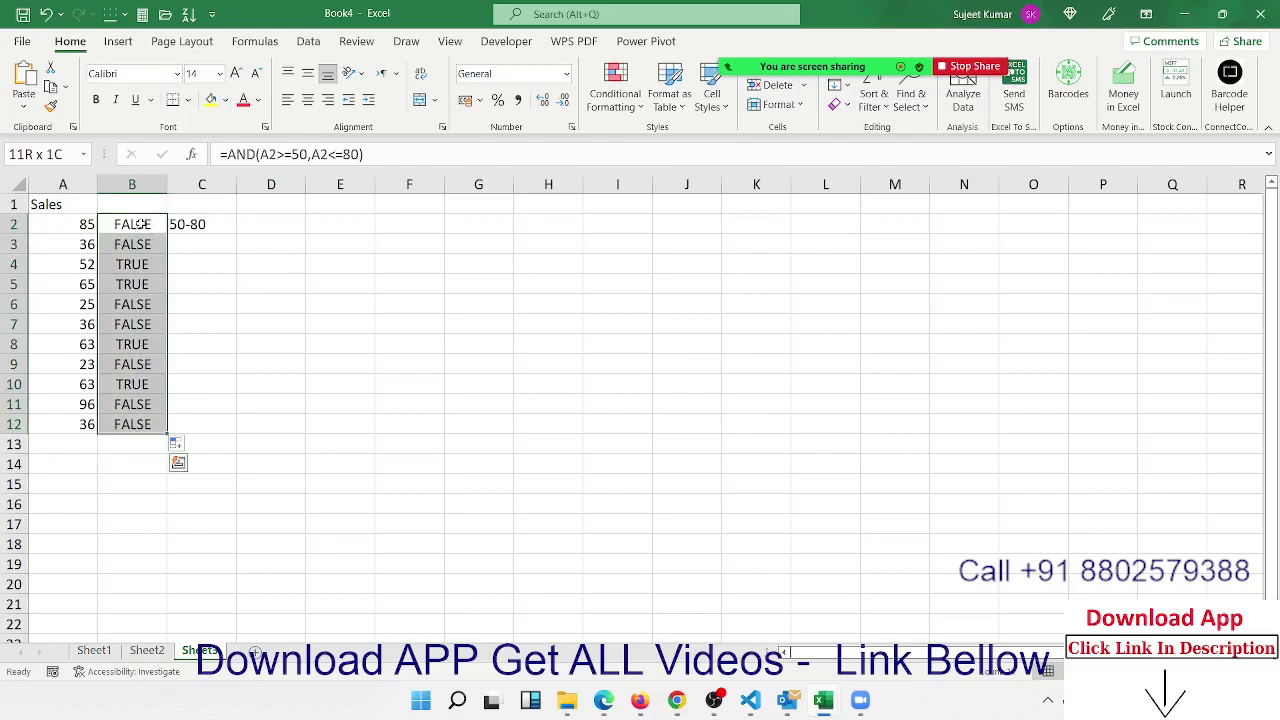
pyautogui.press('Delete')
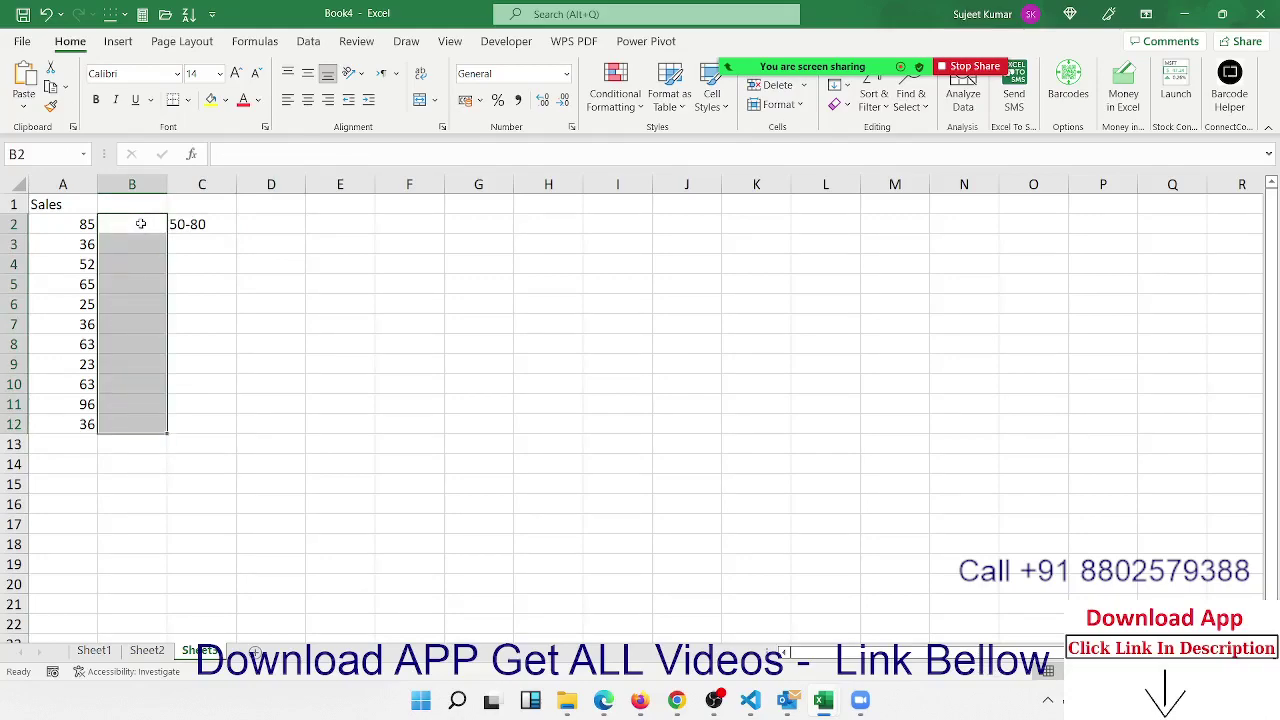
# Label C3 as <50 and put 500 beside it in D3
pyautogui.press('Right')
pyautogui.press('Down')
pyautogui.write('>')
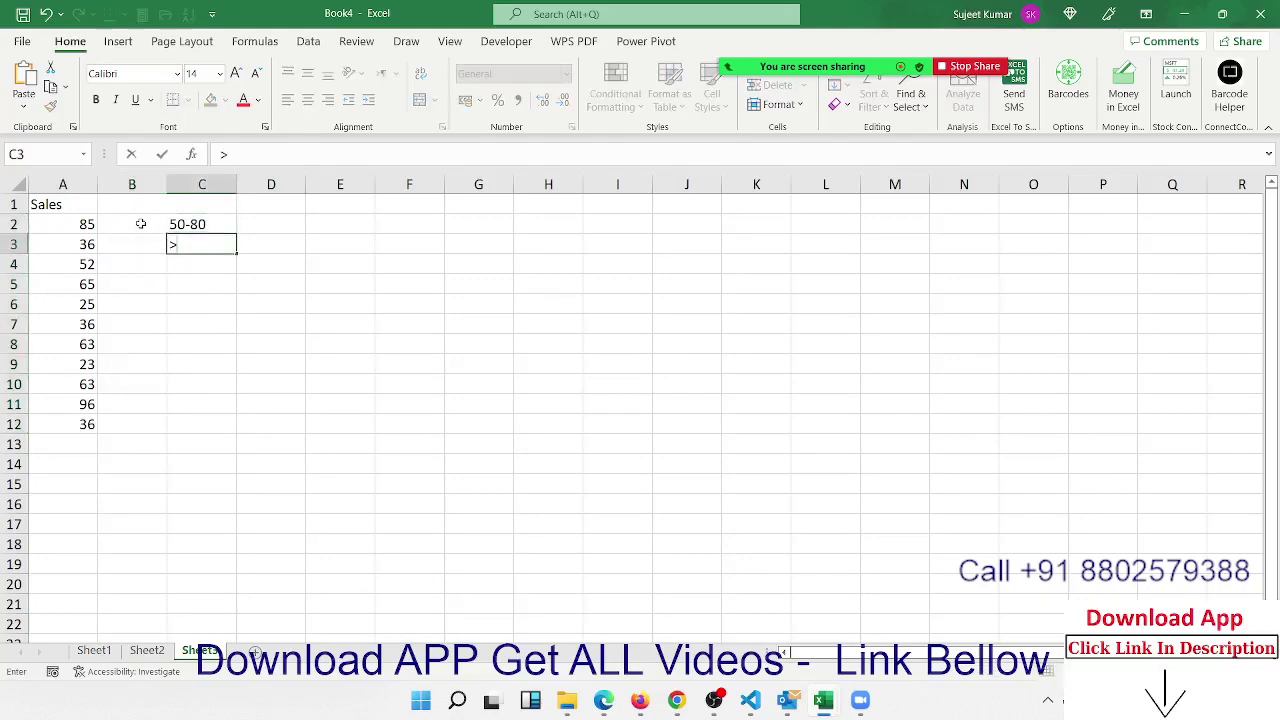
pyautogui.write('5')
pyautogui.press('Escape')
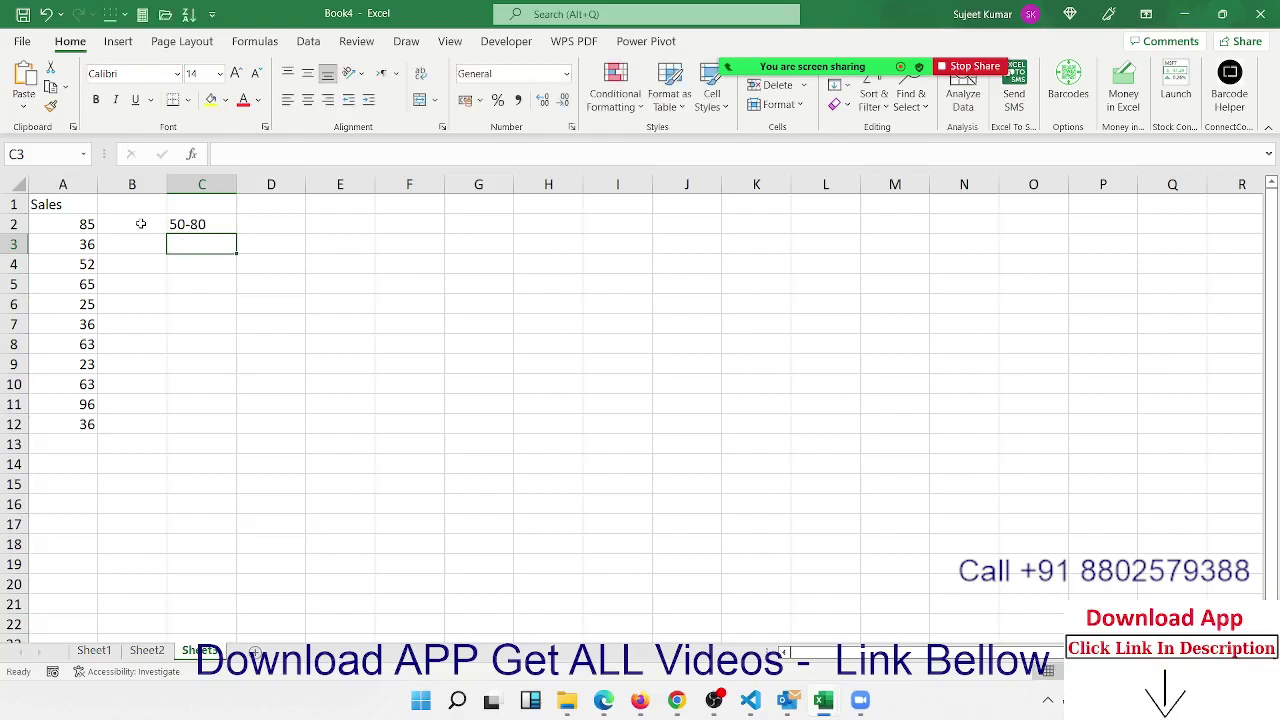
pyautogui.write('<50')
pyautogui.press('Tab')
pyautogui.write('5')
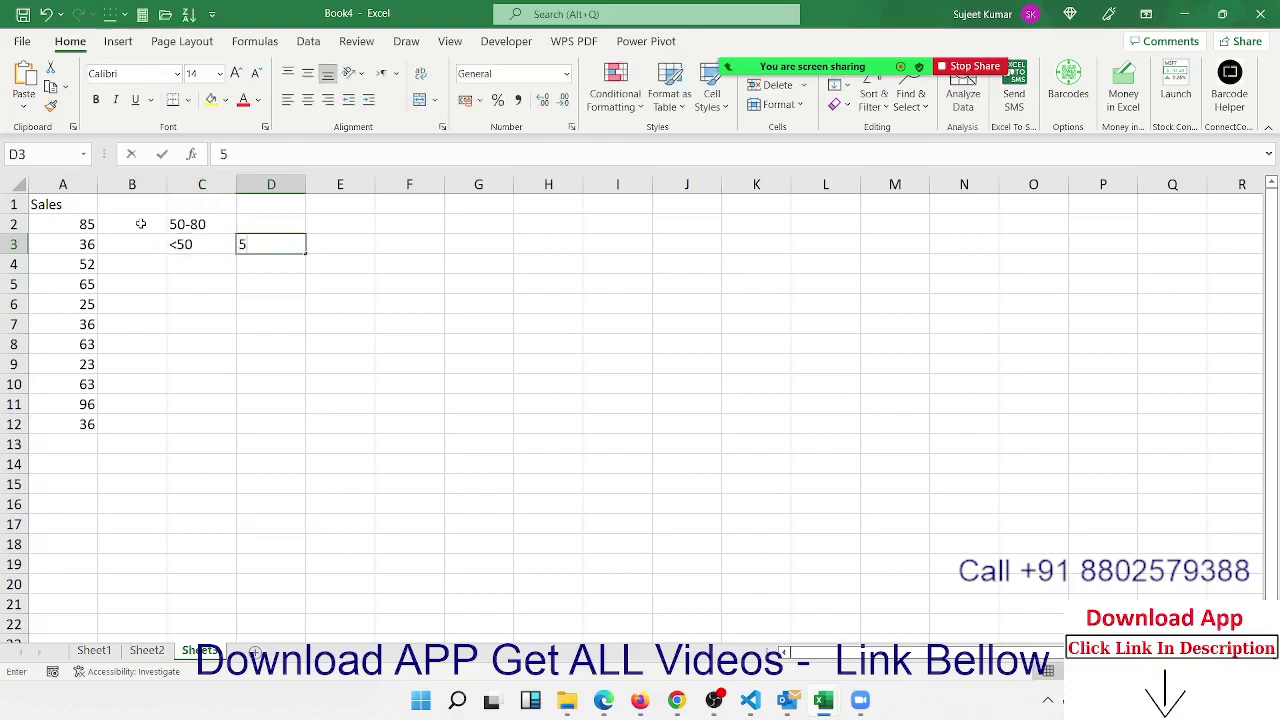
pyautogui.write('00')
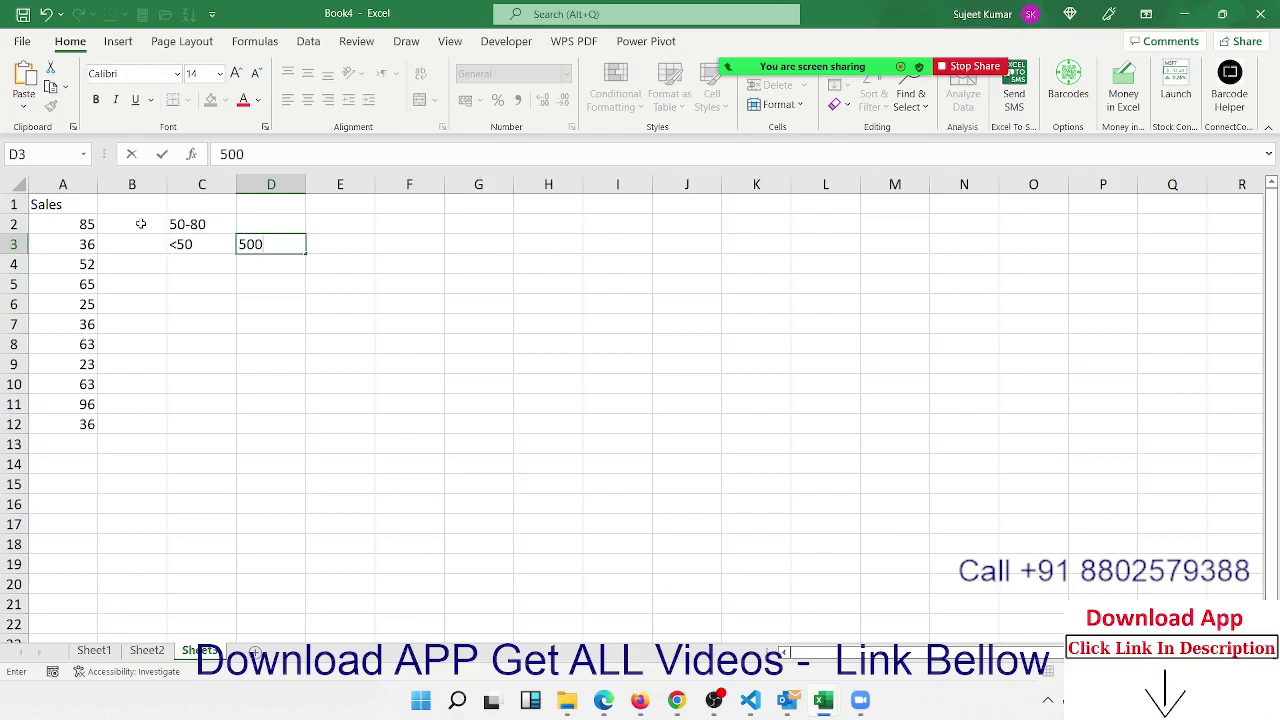
pyautogui.press('Return')
pyautogui.press('Right')
# Label C4 as >80, correcting it from >50, with 100 in D4
pyautogui.press('Left')
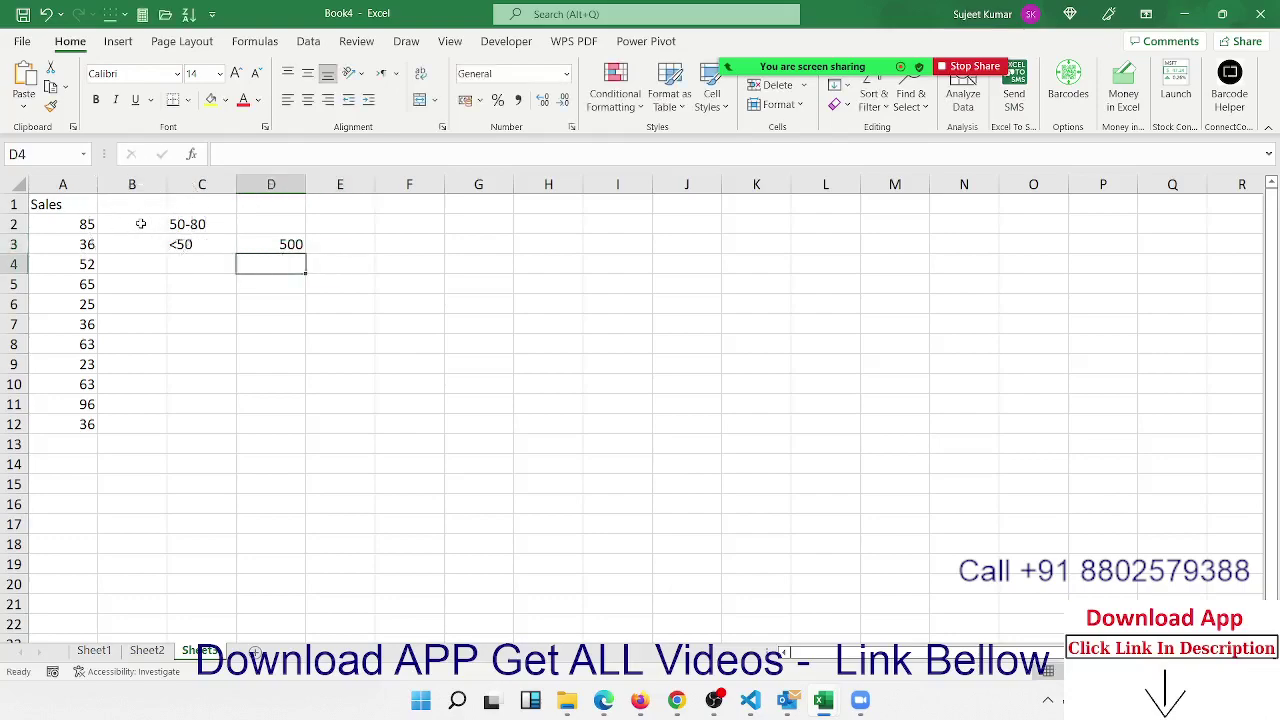
pyautogui.press('Left')
pyautogui.write('>50')
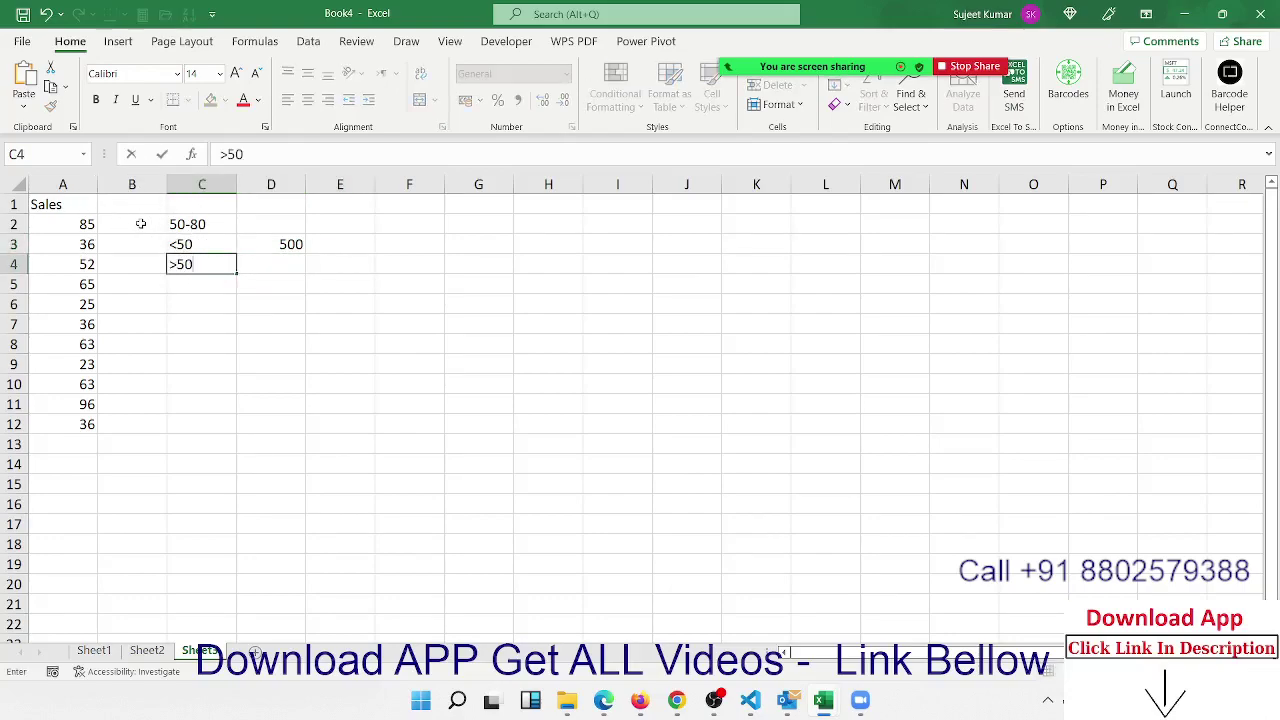
pyautogui.press('Tab')
pyautogui.press('Left')
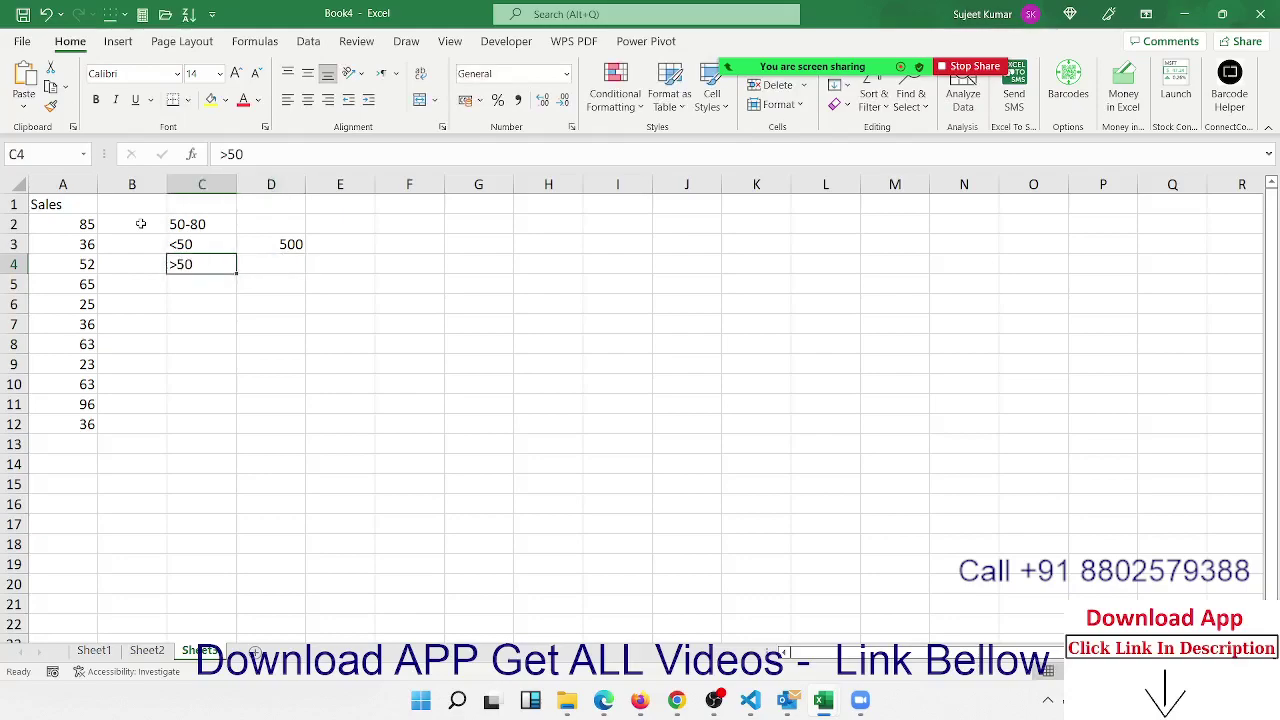
pyautogui.write('>80')
pyautogui.press('Tab')
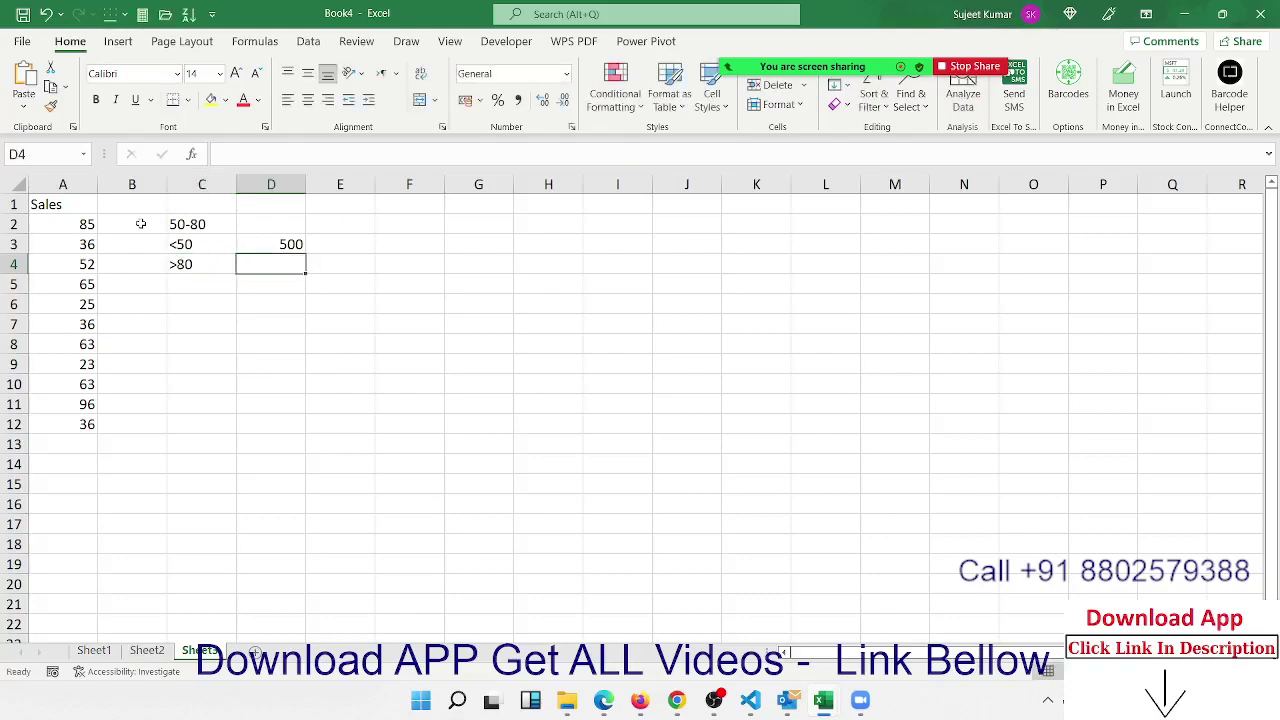
pyautogui.write('100')
pyautogui.press('Return')
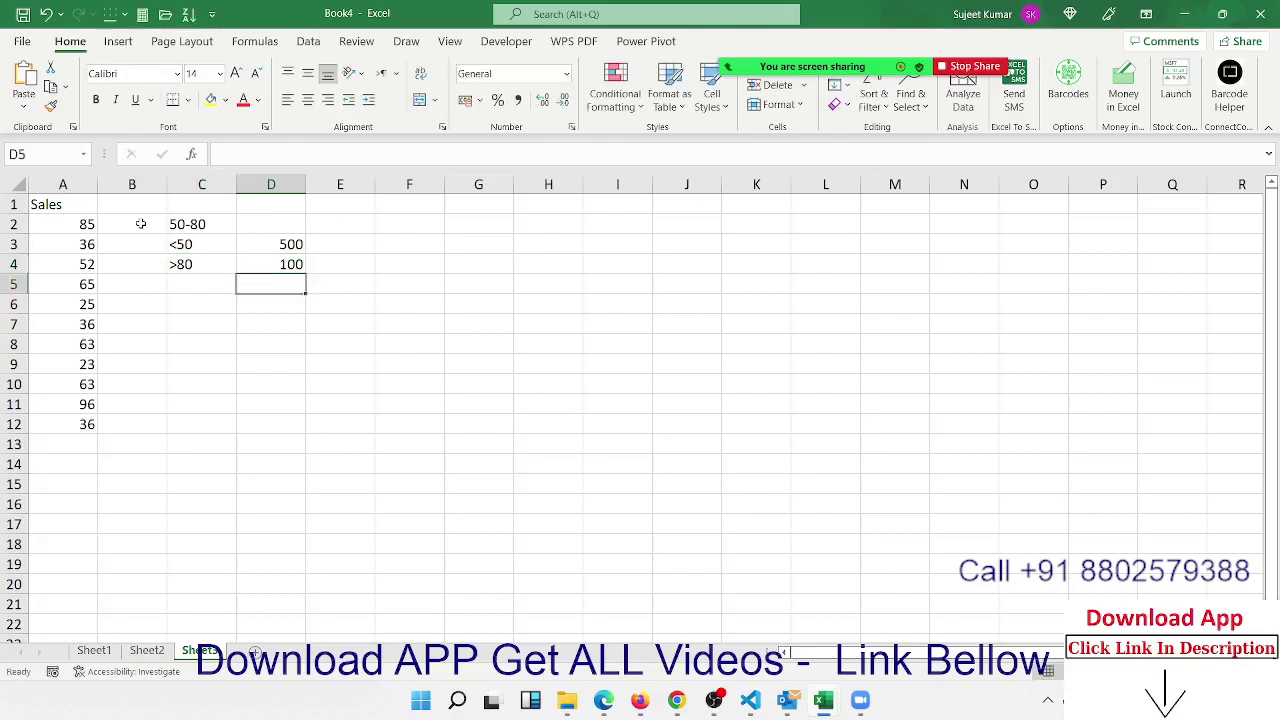
# Change D3 to 200 and enter 500 in D2 beside 50-80
pyautogui.press('Up')
pyautogui.press('Up')
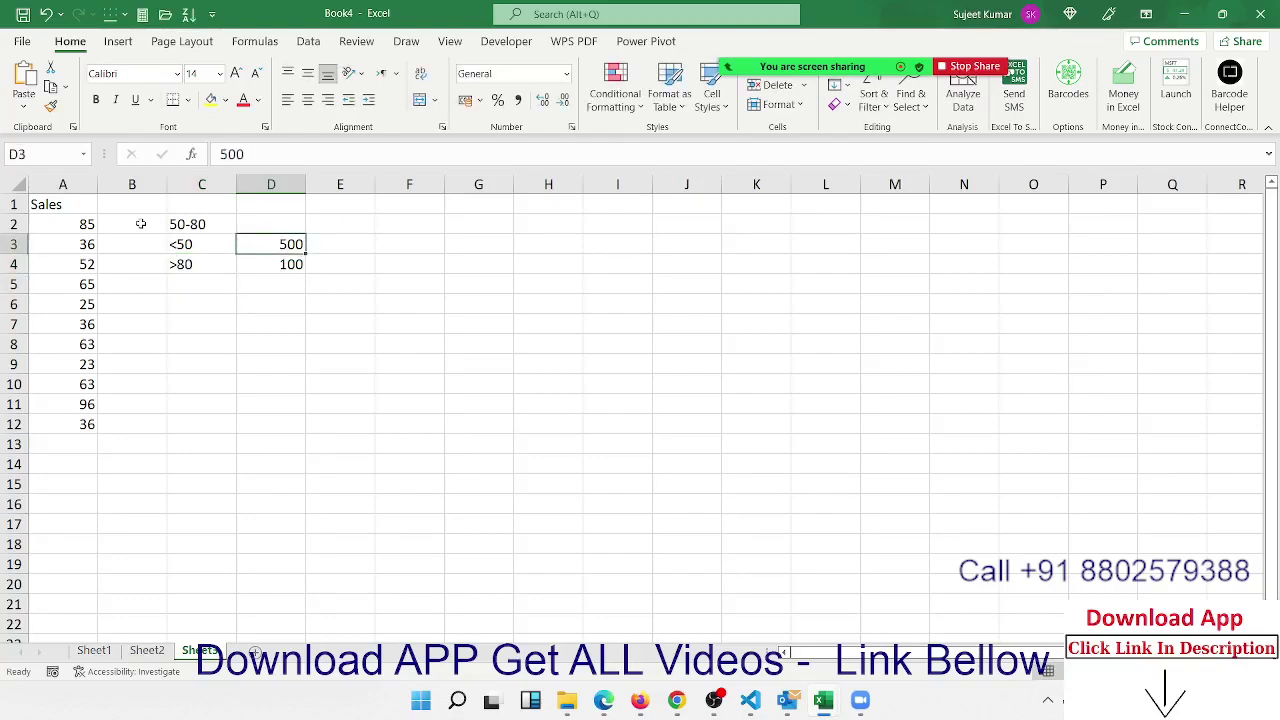
pyautogui.press('Down')
pyautogui.press('Up')
pyautogui.write('200')
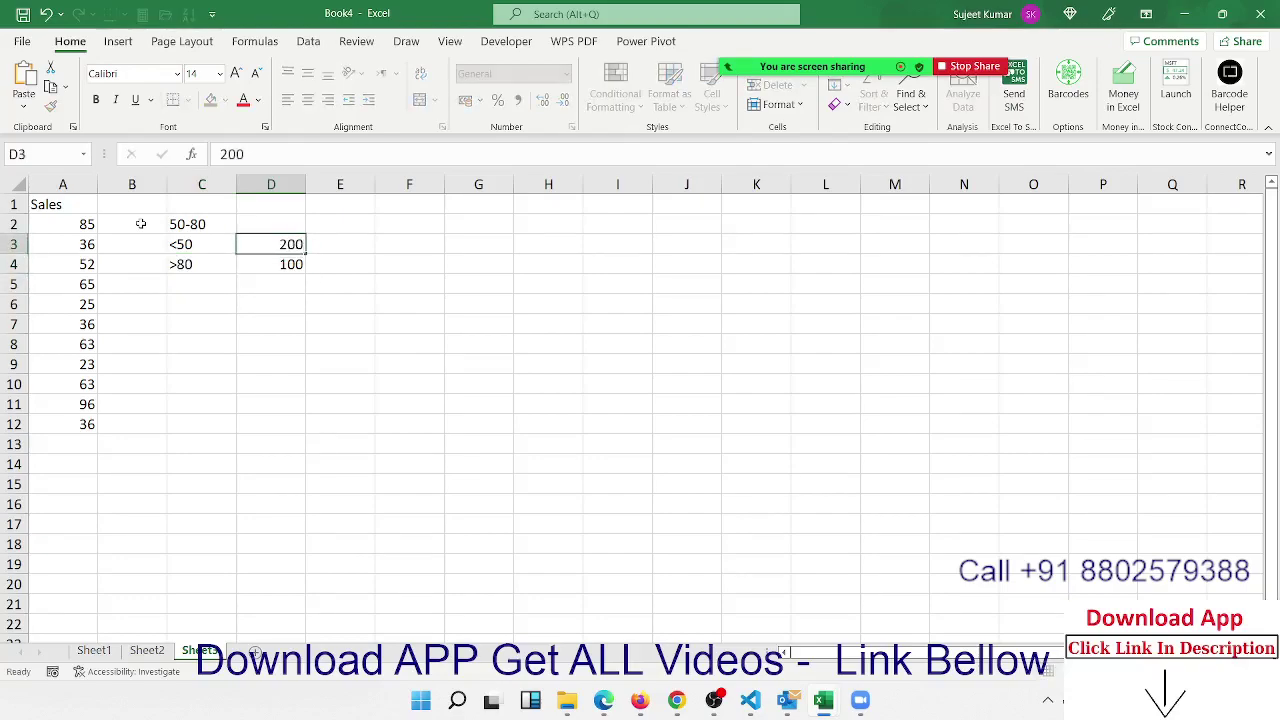
pyautogui.press('Up')
pyautogui.write('500')
pyautogui.press('Return')
pyautogui.press('Left')
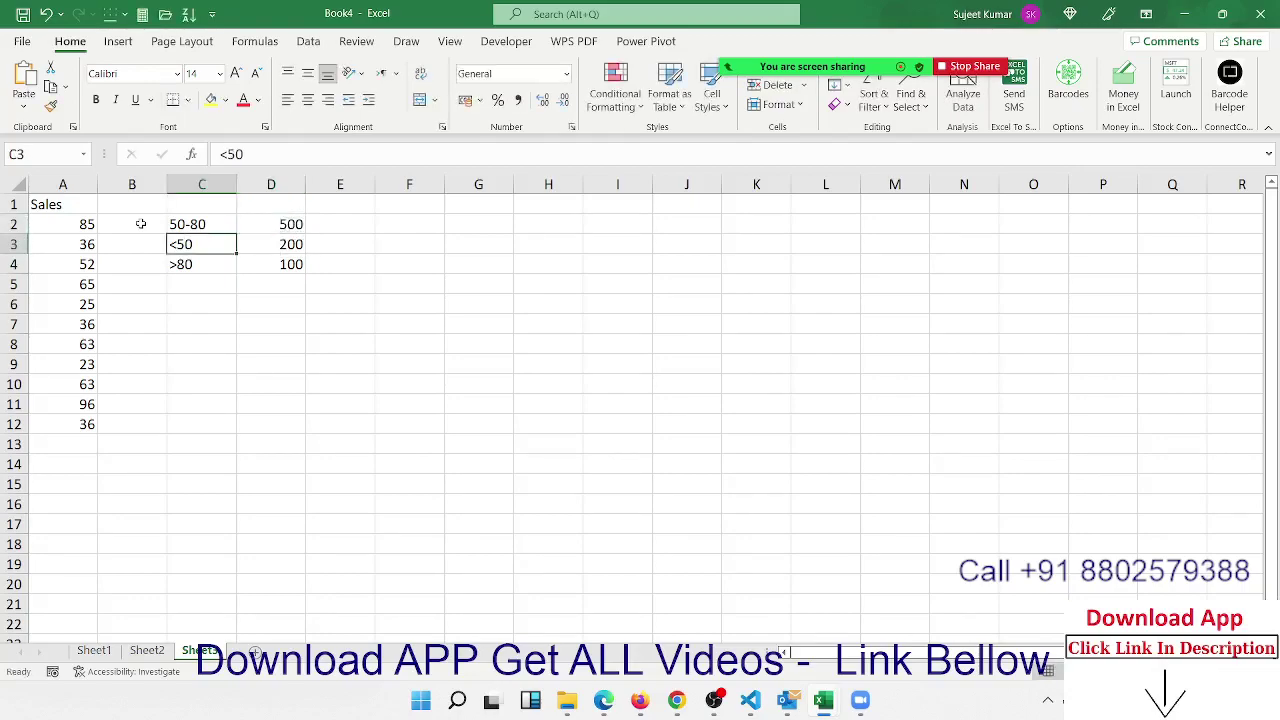
pyautogui.press('Left')
pyautogui.press('Up')
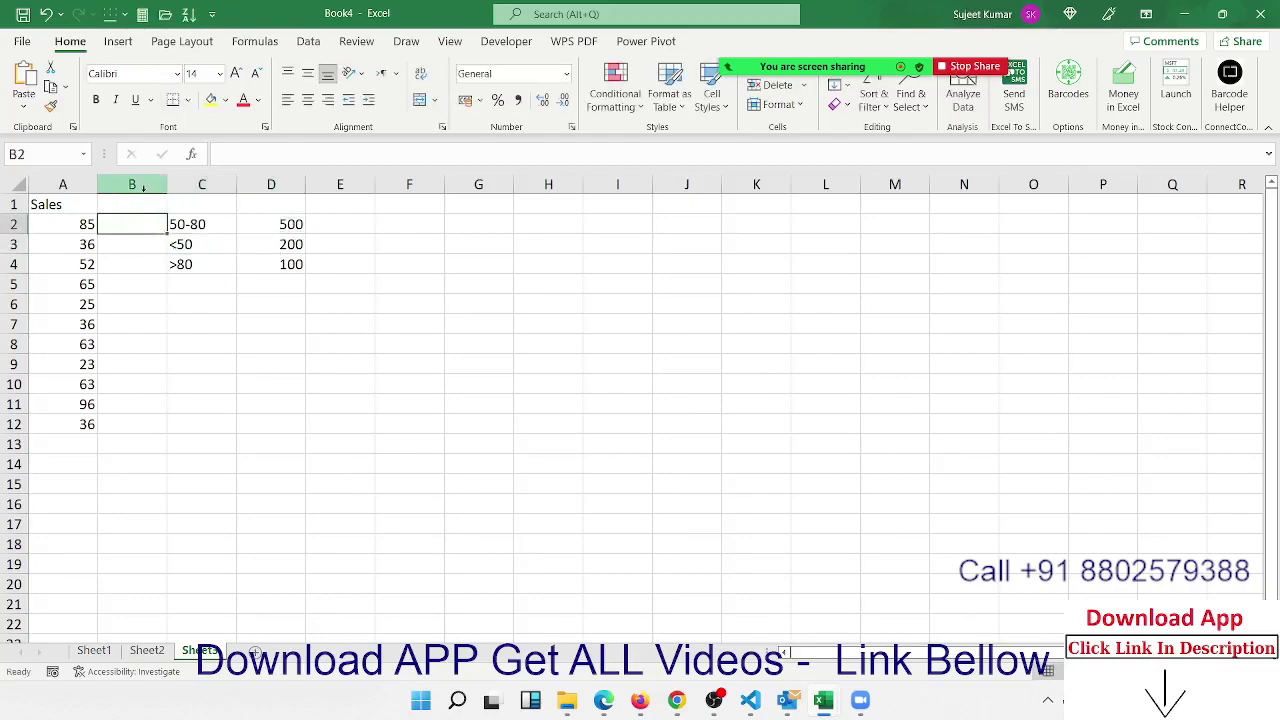
pyautogui.click(141, 185)
# Insert two blank columns at B so the lookup table shifts to E:F, then begin =and in B2
pyautogui.hotkey('ctrl', 'shift', '=')
pyautogui.hotkey('ctrl', 'shift', '=')
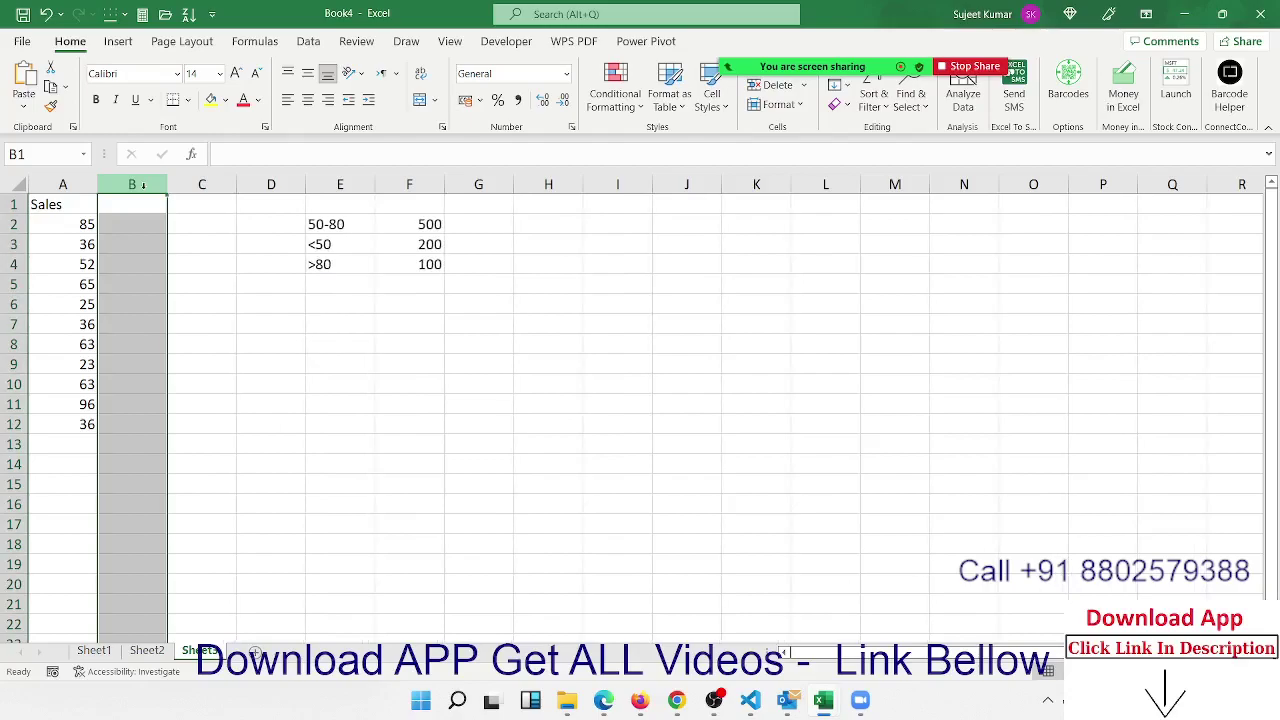
pyautogui.press('Right')
pyautogui.press('Right')
pyautogui.press('Right')
pyautogui.press('Down')
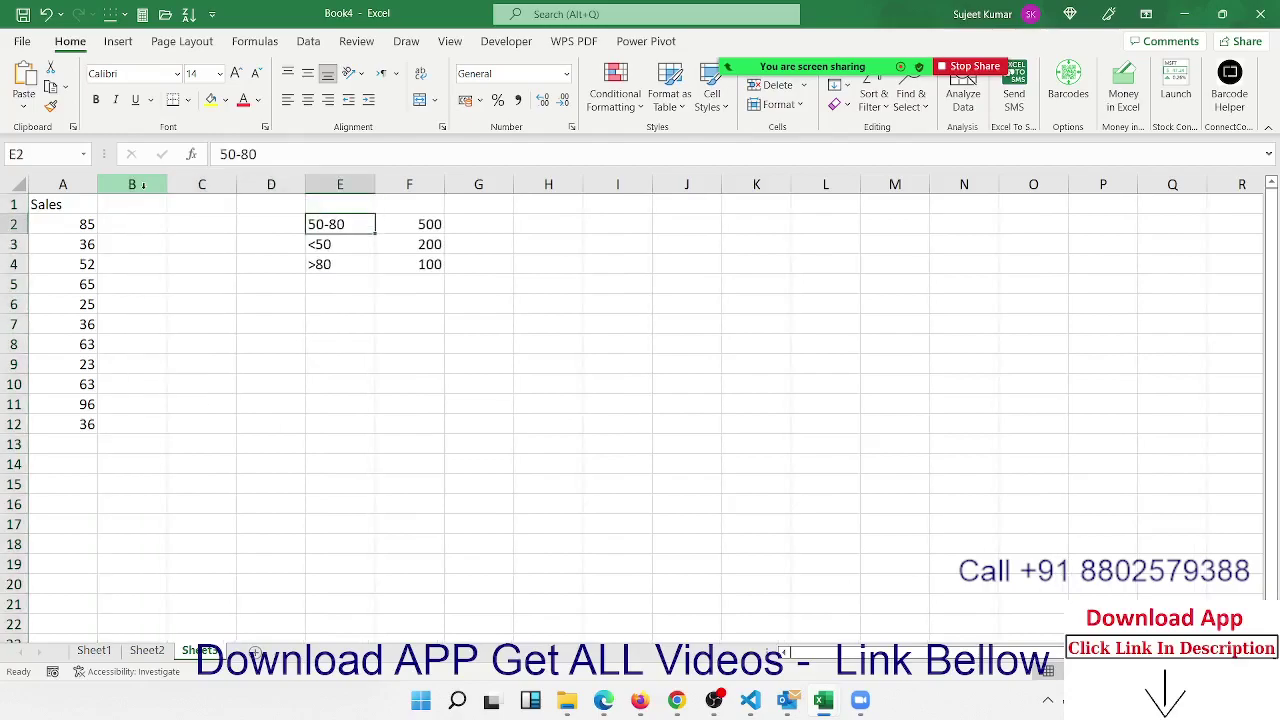
pyautogui.hotkey('ctrl', 'shift', 'Down')
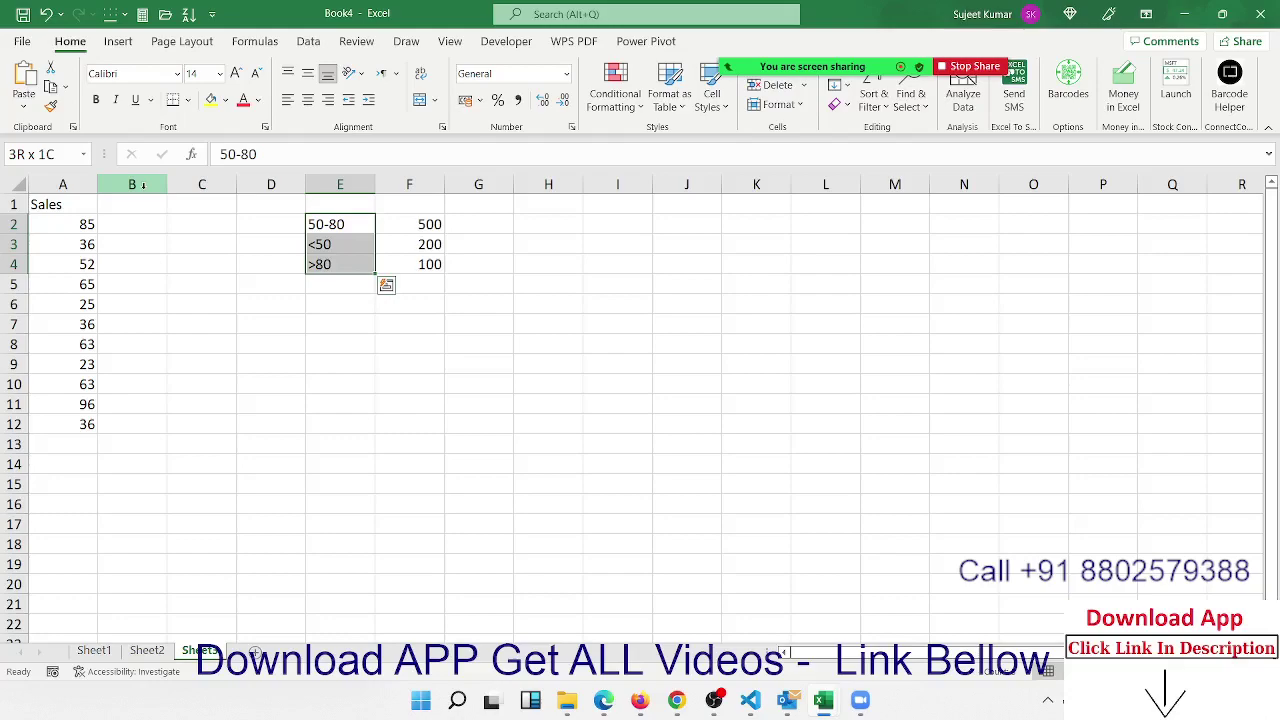
pyautogui.press('Left')
pyautogui.press('Left')
pyautogui.press('Left')
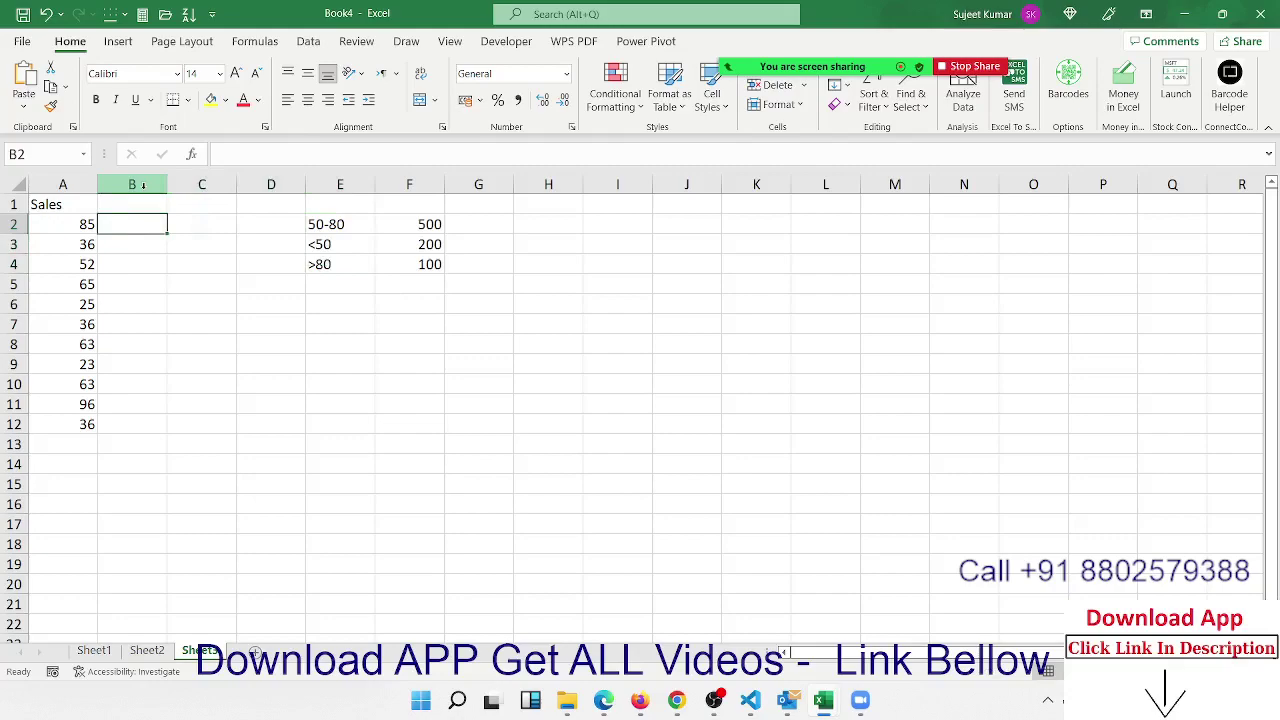
pyautogui.write('=and')
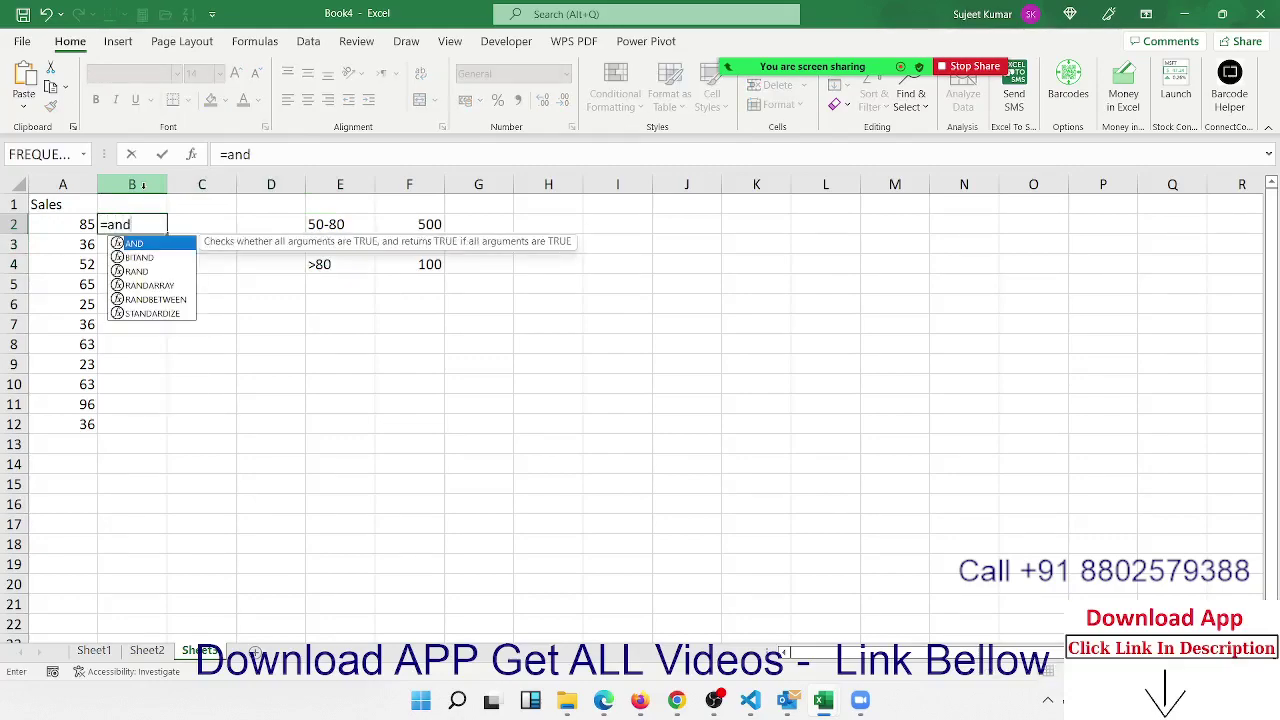
# Replace the AND start in B2 with =IF(A2>=50,IF(A2<=80,500,100),200), accepting Excel's correction
pyautogui.press('Escape')
pyautogui.press('Escape')
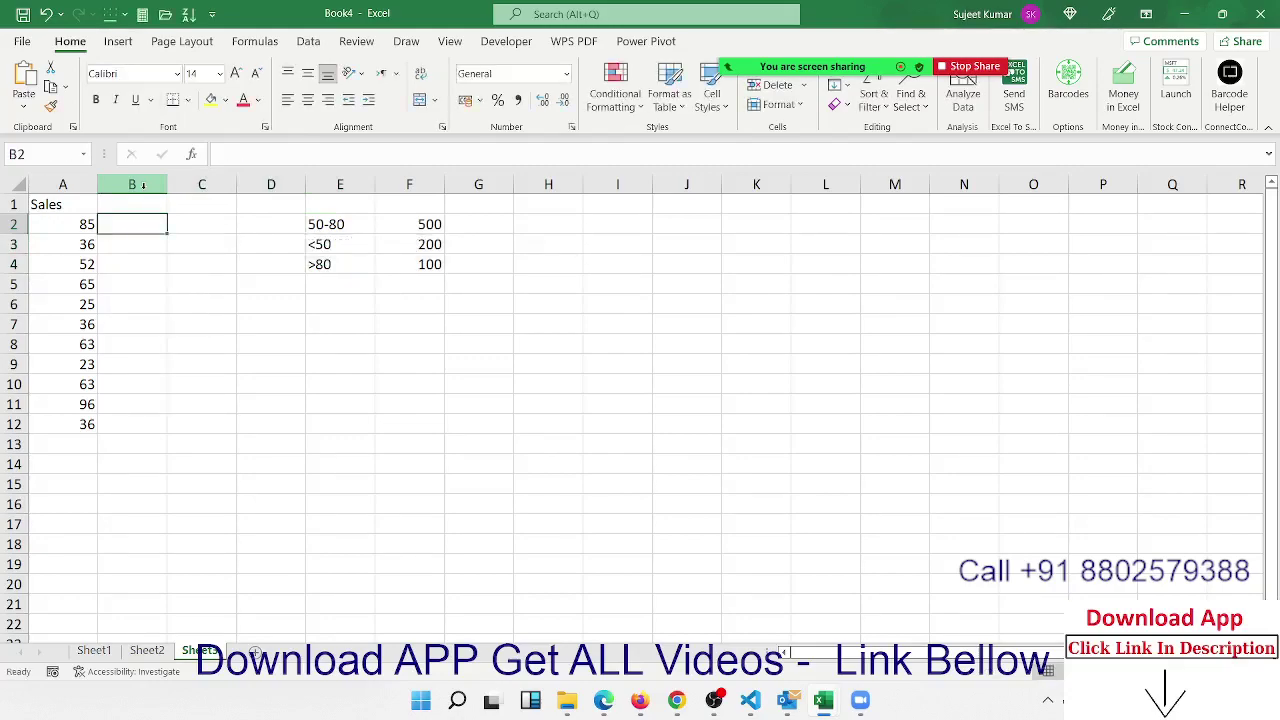
pyautogui.write('=if')
pyautogui.press('Tab')
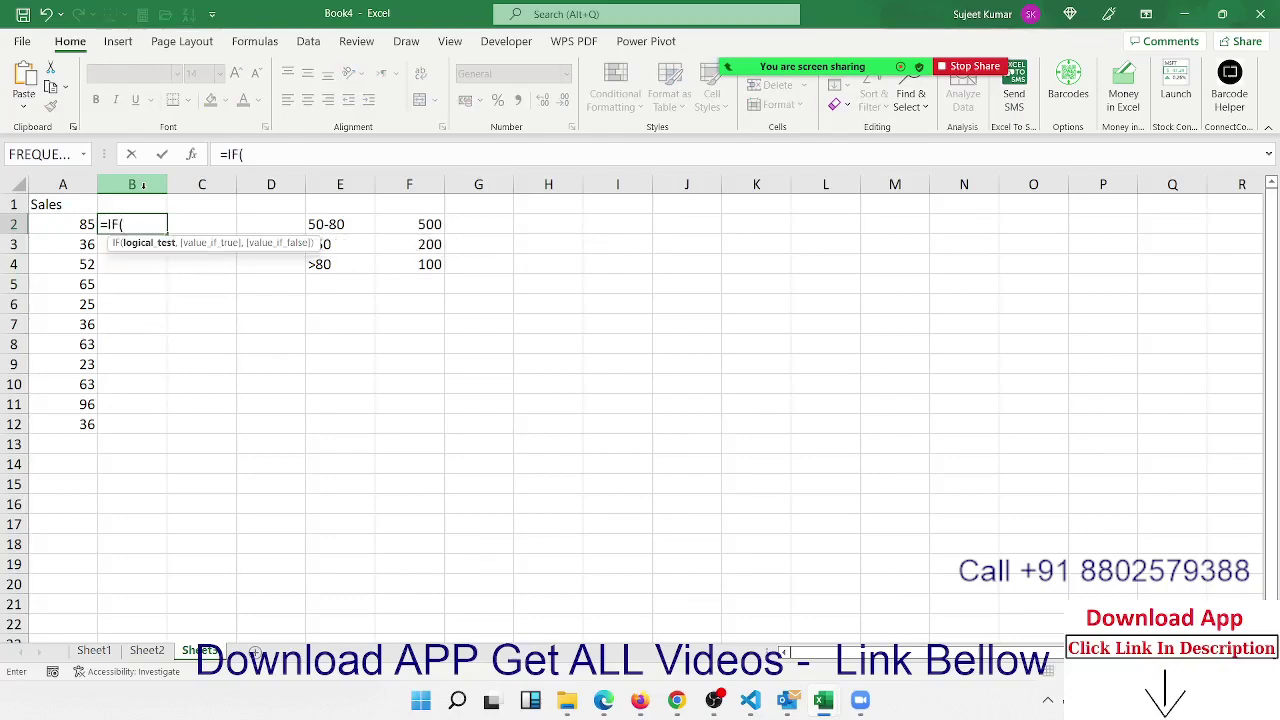
pyautogui.press('Left')
pyautogui.write('>')
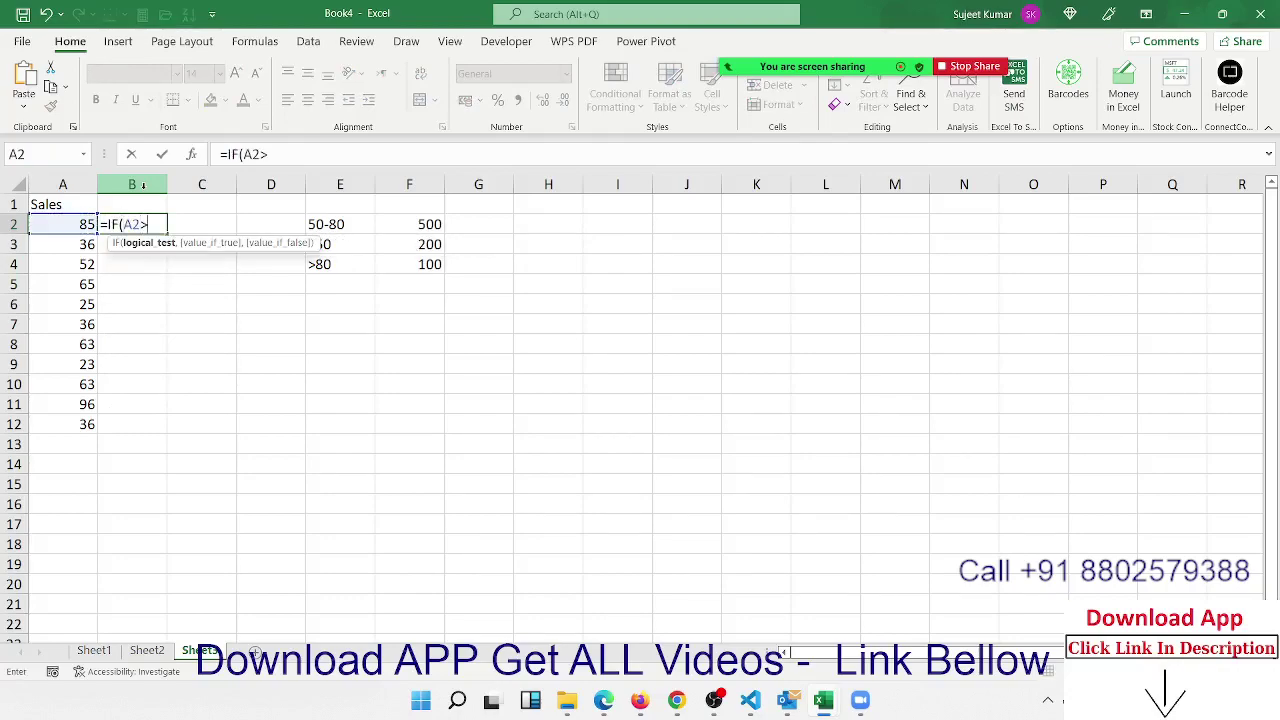
pyautogui.write('=50')
pyautogui.write(',I')
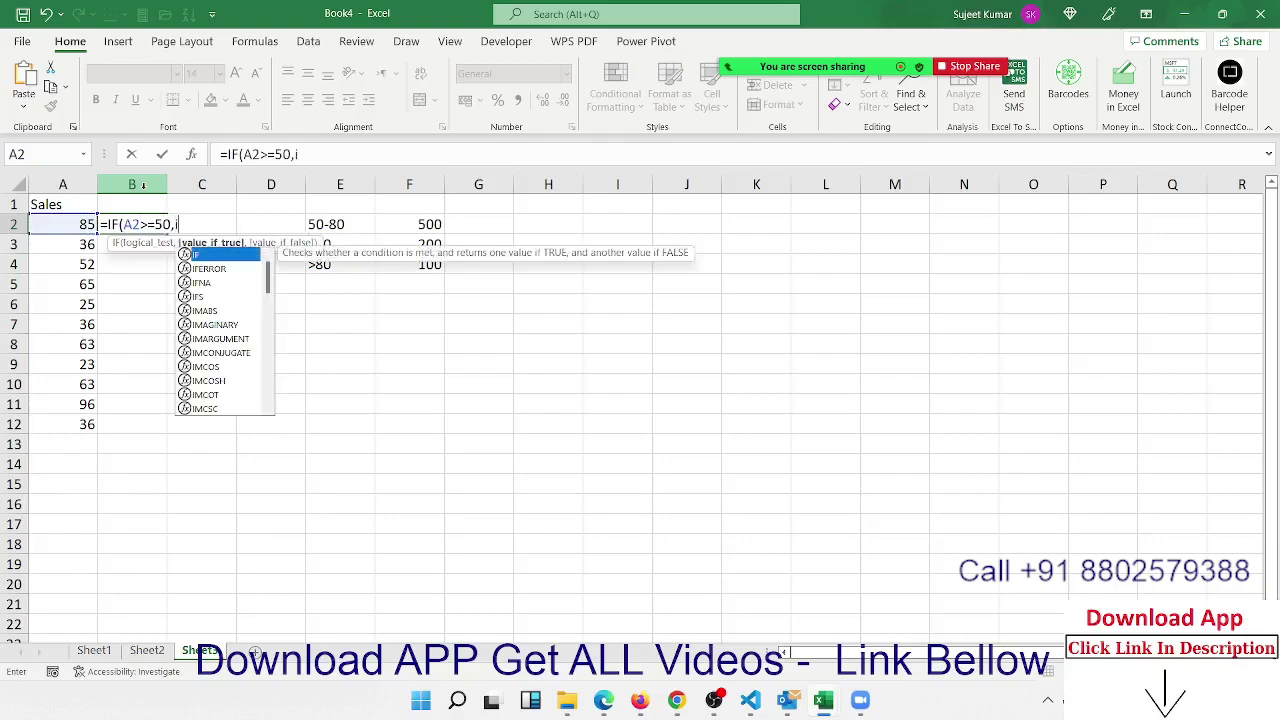
pyautogui.write('F(A2')
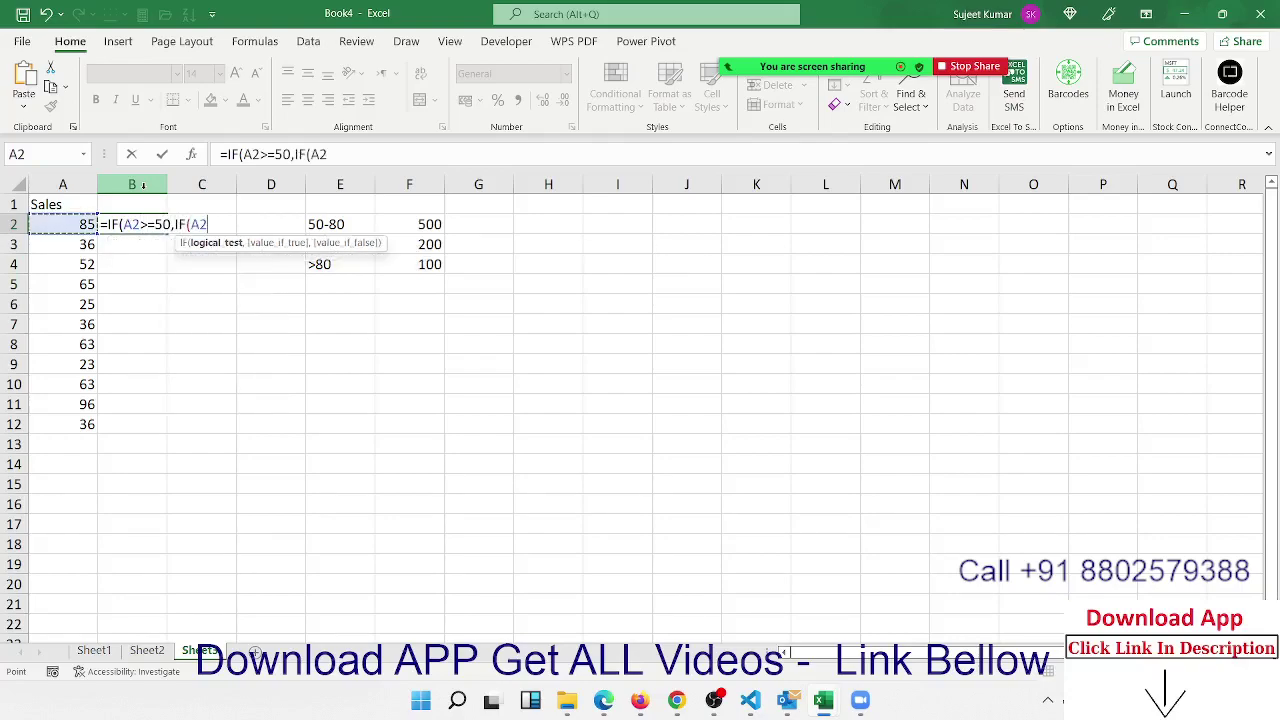
pyautogui.write('<=5')
pyautogui.press('BackSpace')
pyautogui.write('80')
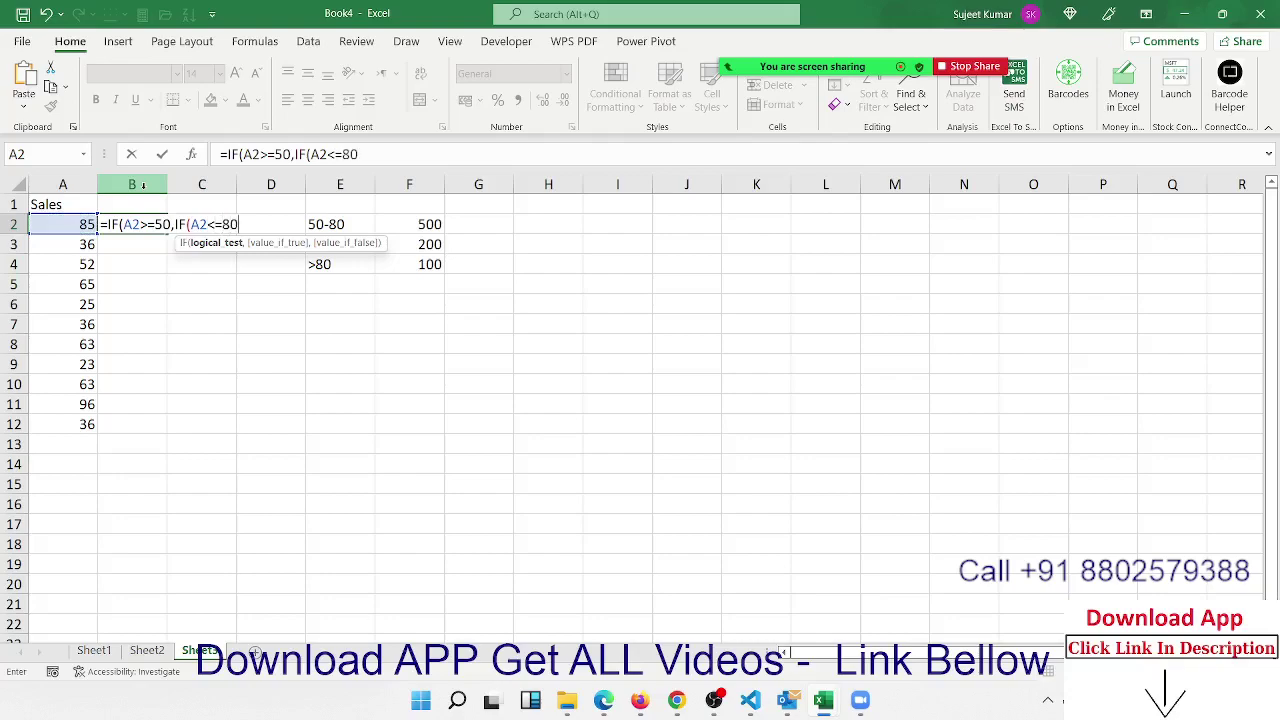
pyautogui.write(',5')
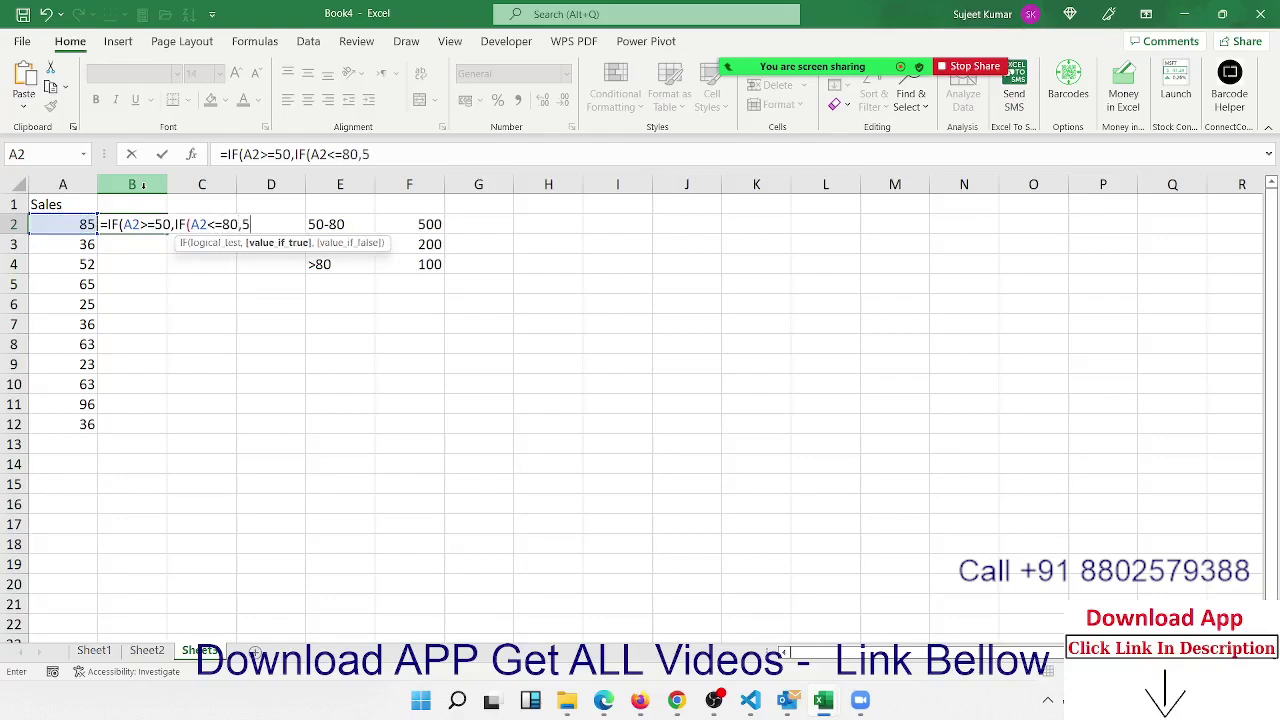
pyautogui.write('00')
pyautogui.write(',')
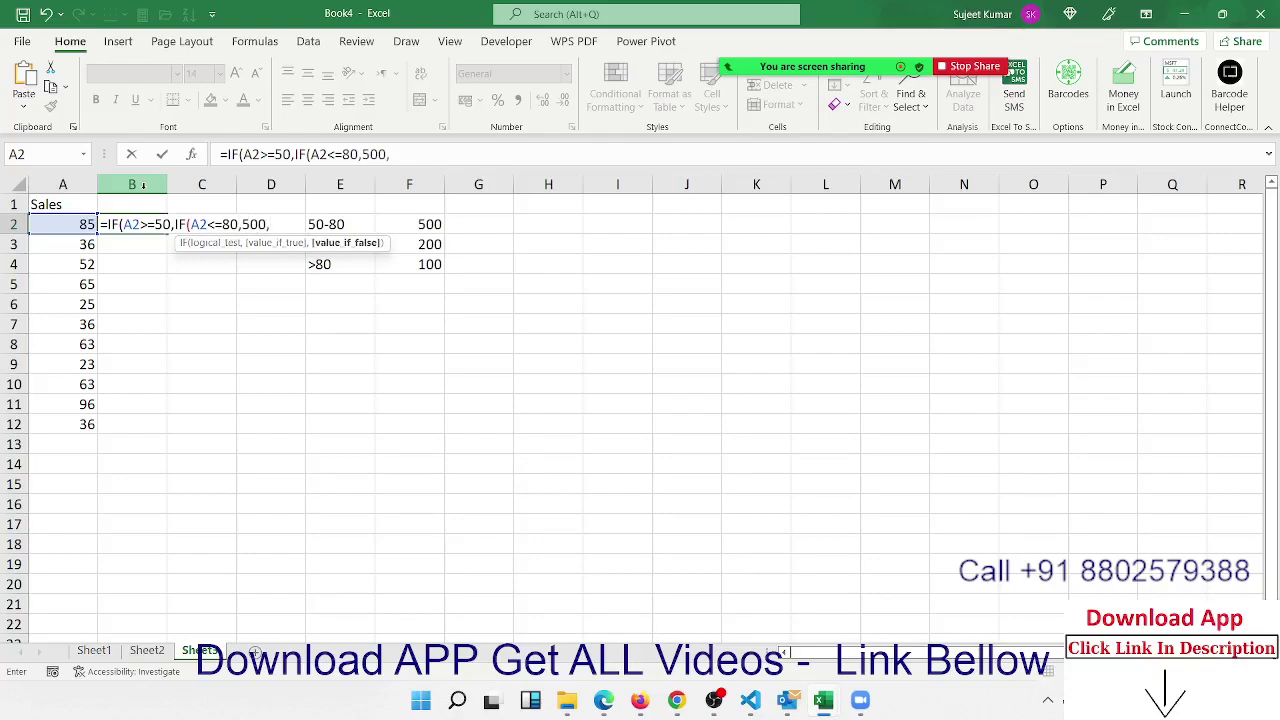
pyautogui.write('100')
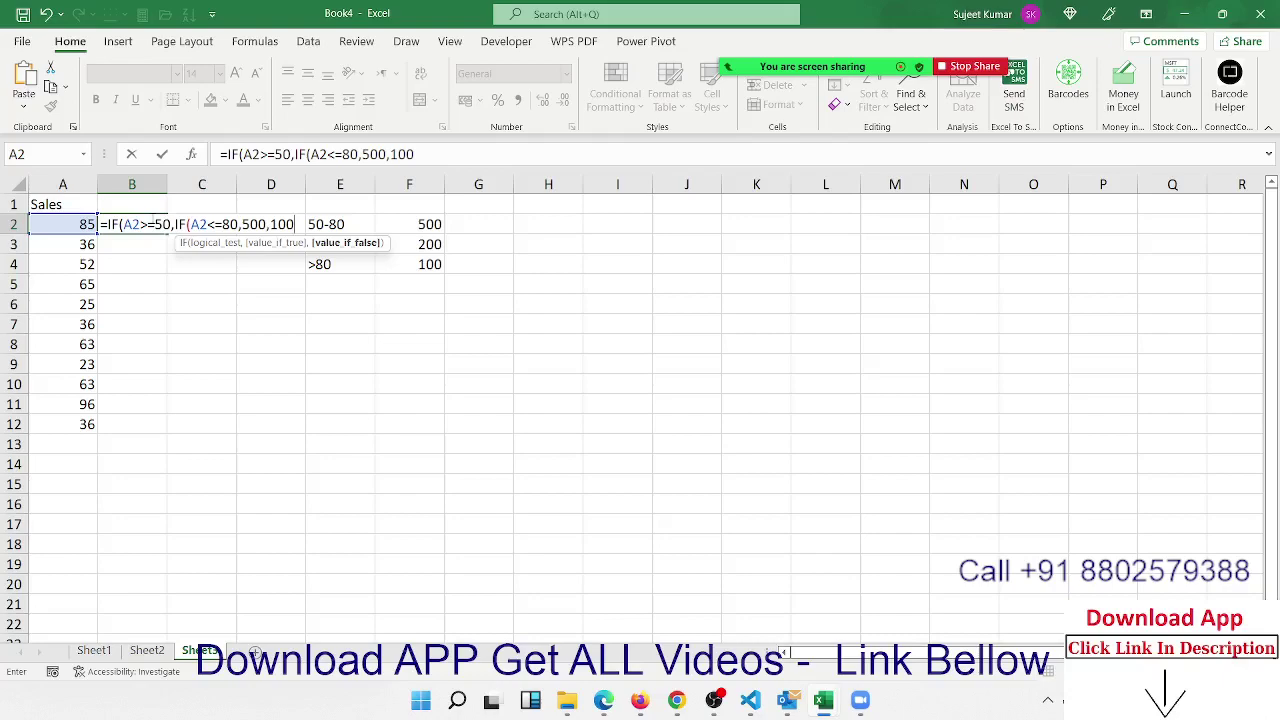
pyautogui.write('),2')
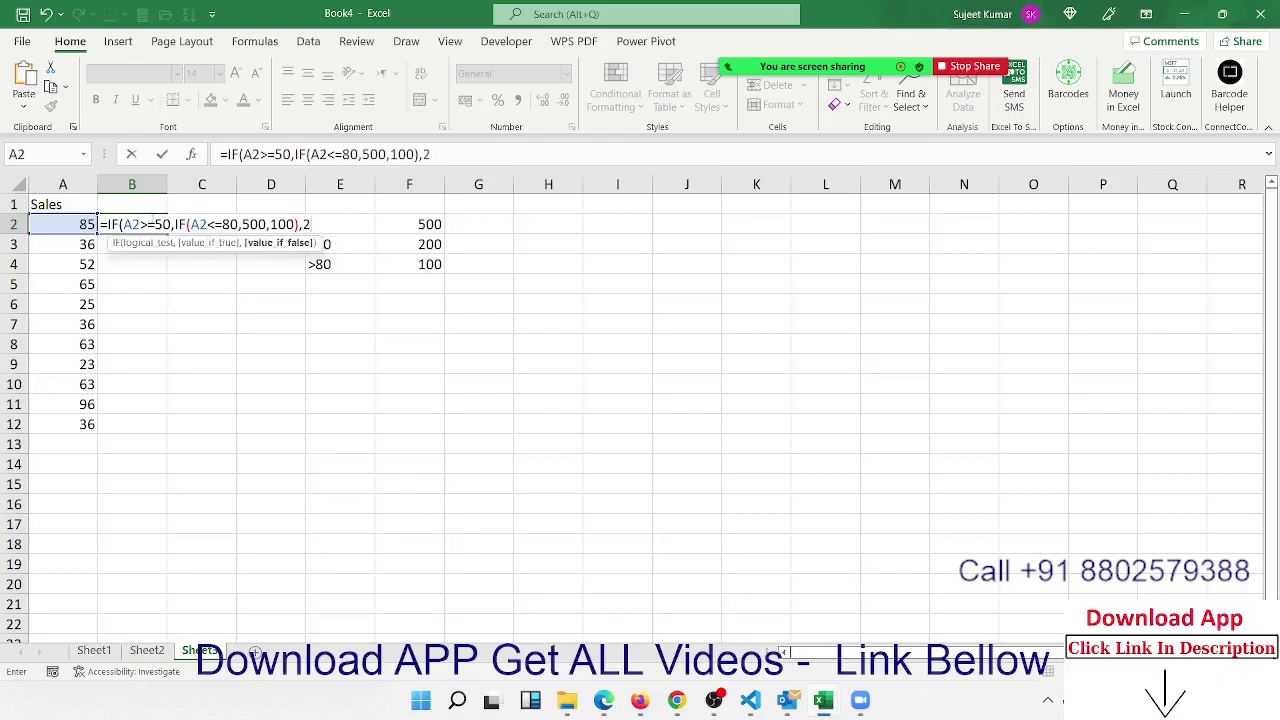
pyautogui.write('00')
pyautogui.press('Return')
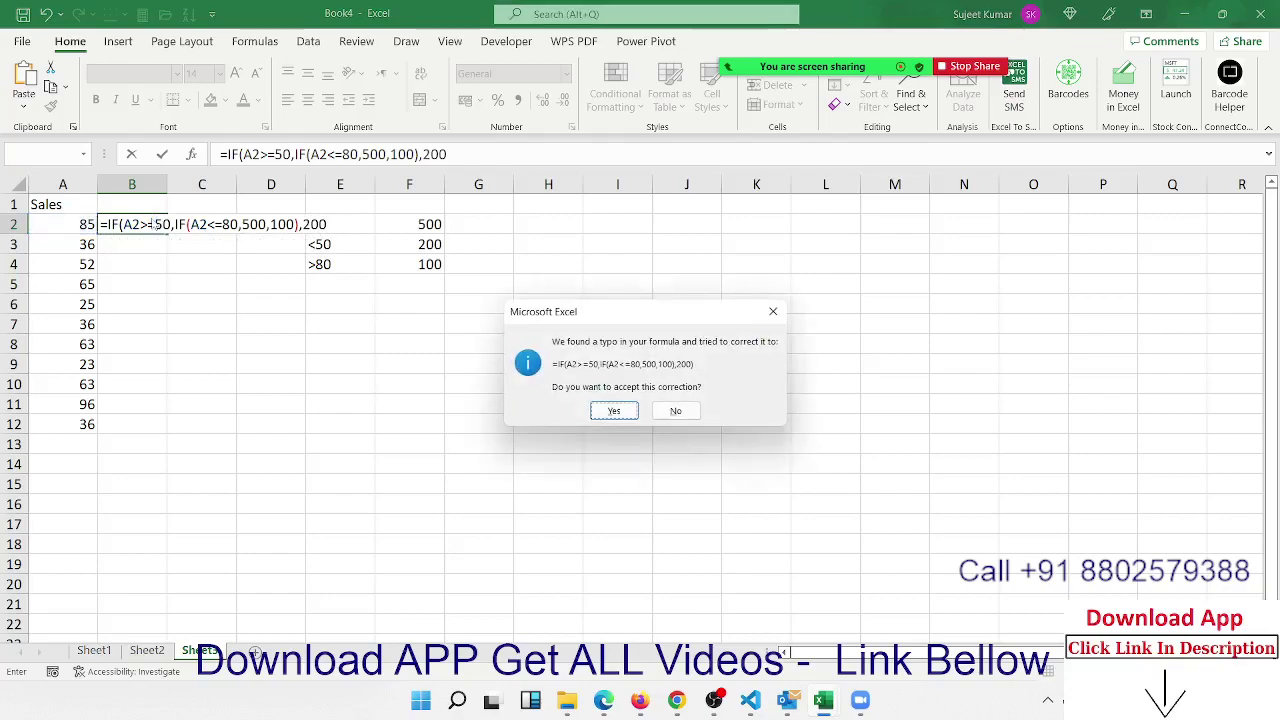
pyautogui.press('Return')
pyautogui.click(151, 222)
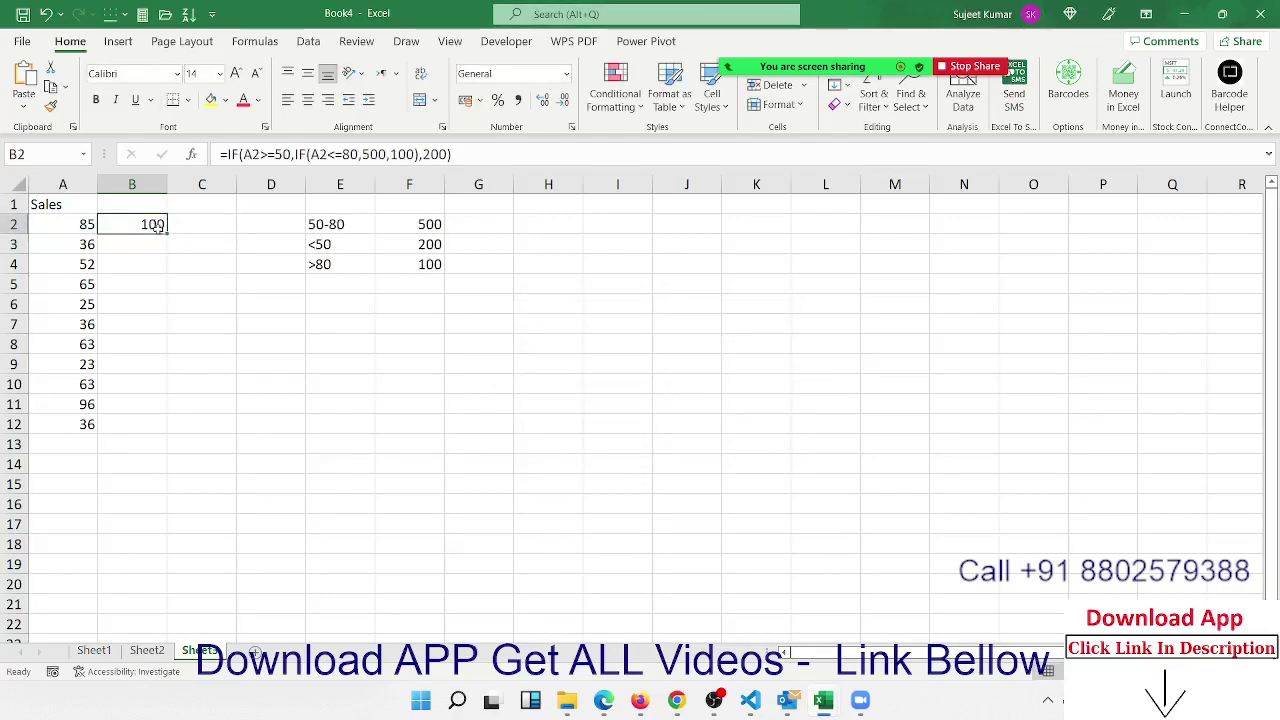
pyautogui.doubleClick(166, 232)
pyautogui.click(160, 226)
pyautogui.moveTo(812, 66)
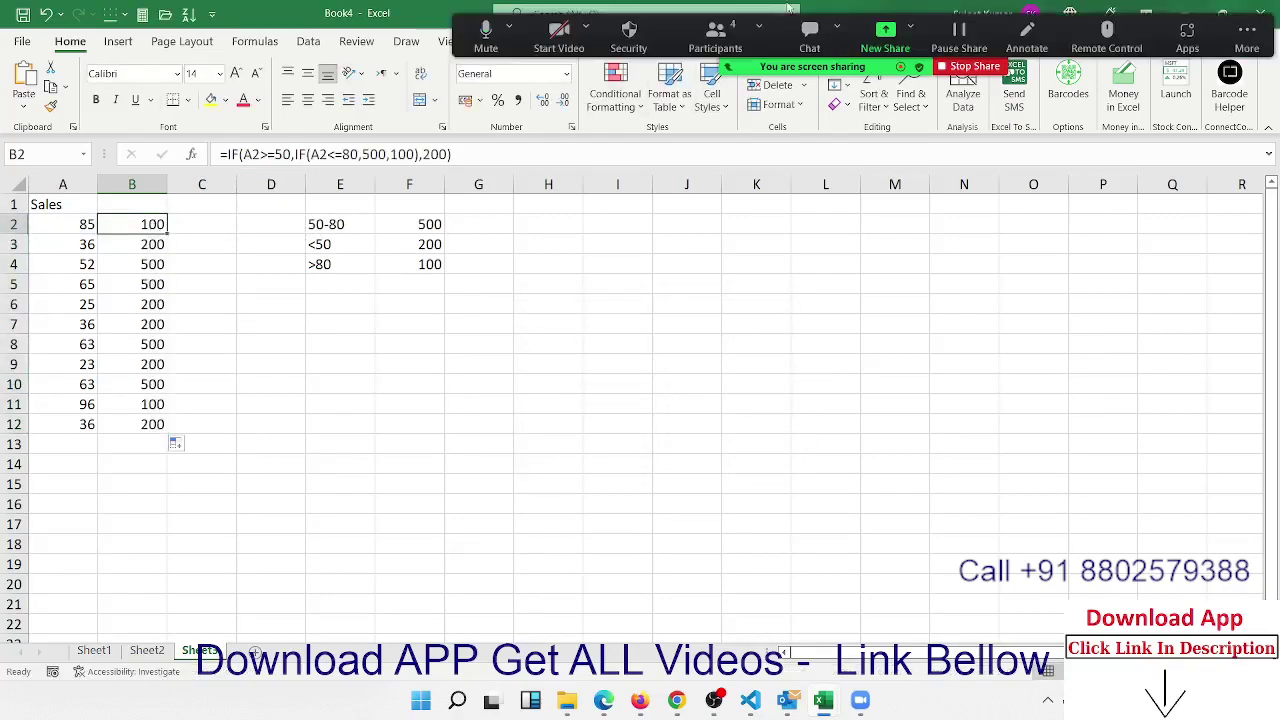
pyautogui.click(1027, 40)
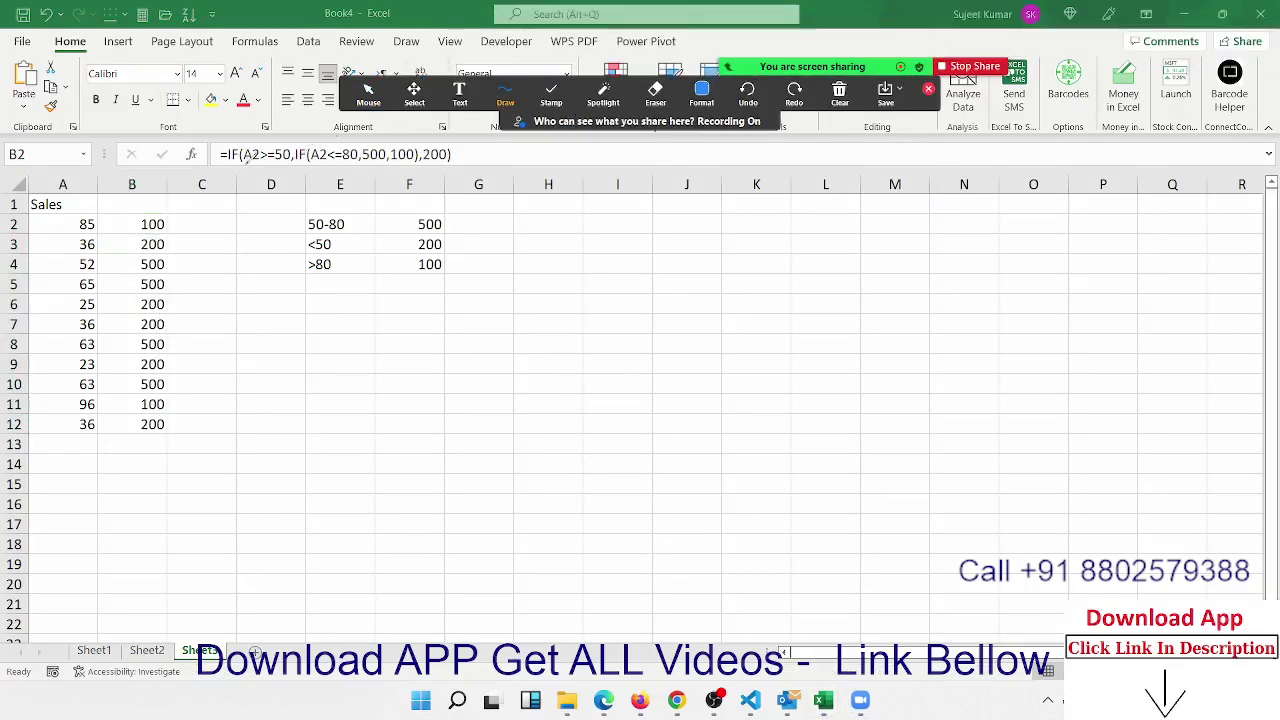
pyautogui.moveTo(244, 158)
pyautogui.mouseDown()
pyautogui.moveTo(289, 160)
pyautogui.moveTo(322, 140)
pyautogui.moveTo(318, 157)
pyautogui.moveTo(446, 152)
pyautogui.mouseUp()
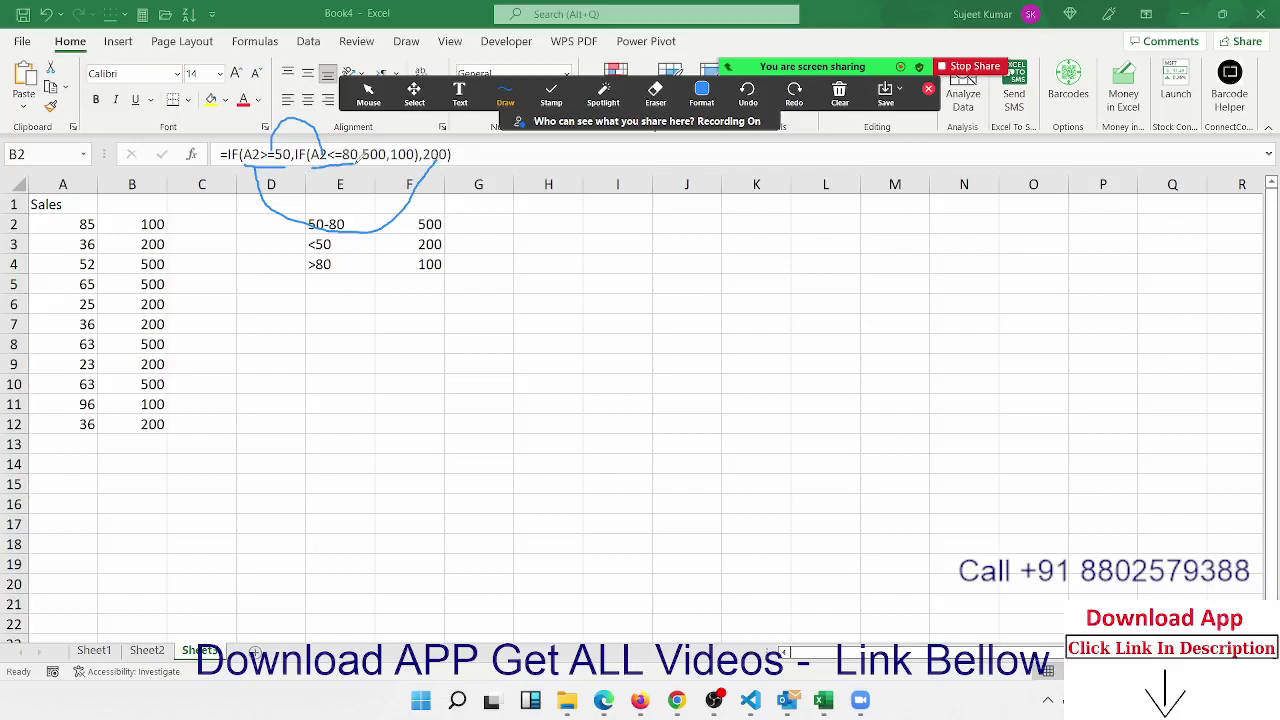
pyautogui.moveTo(344, 148)
pyautogui.mouseDown()
pyautogui.moveTo(385, 135)
pyautogui.moveTo(421, 150)
pyautogui.mouseUp()
pyautogui.click(839, 95)
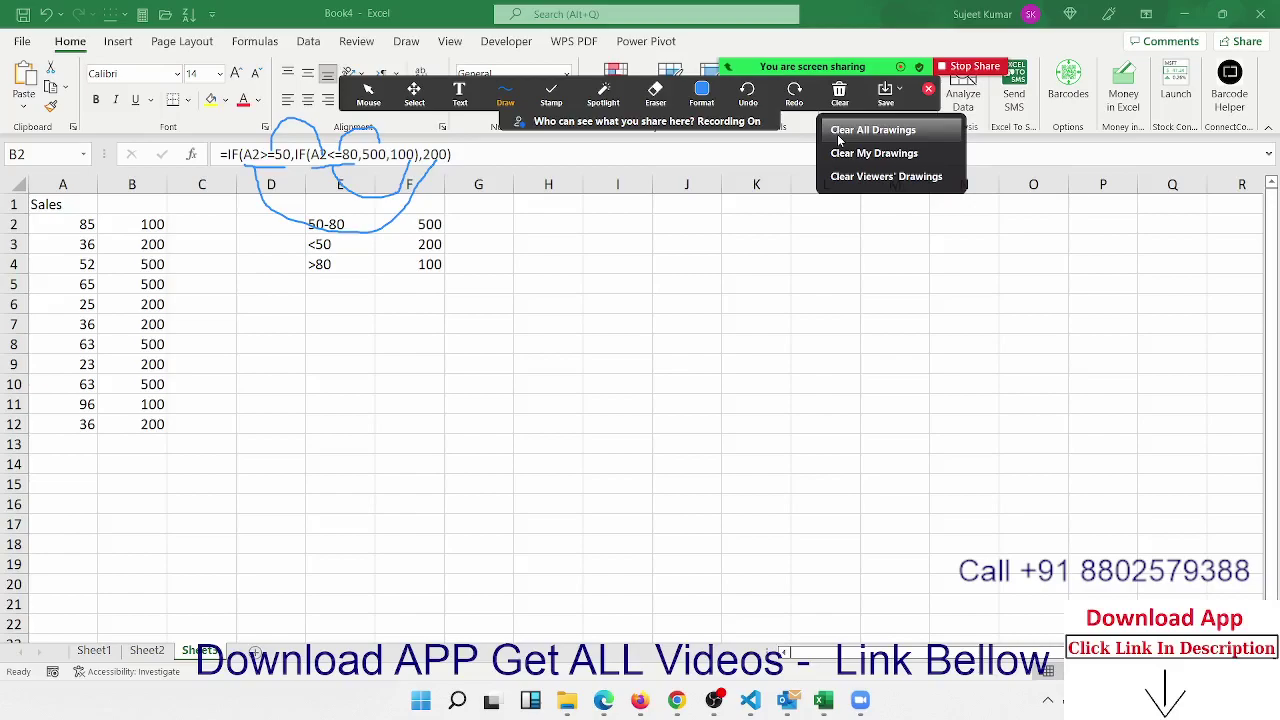
pyautogui.click(929, 92)
pyautogui.moveTo(960, 30)
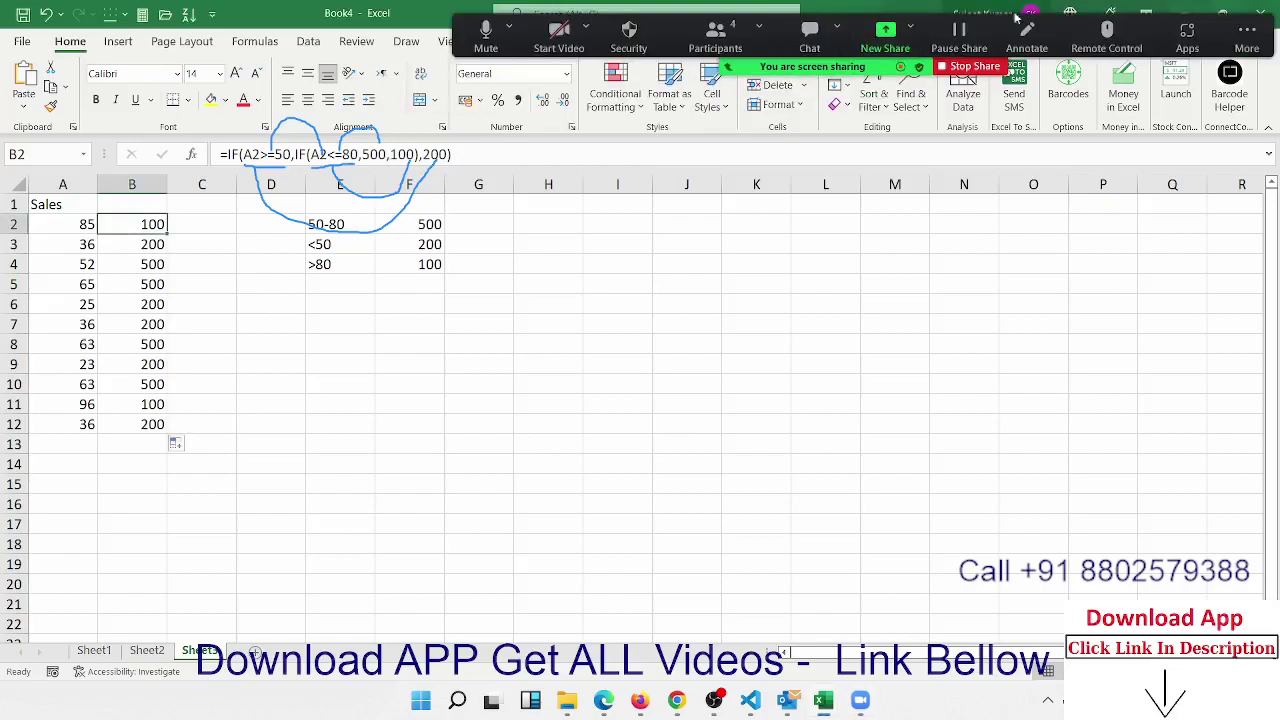
pyautogui.click(1026, 38)
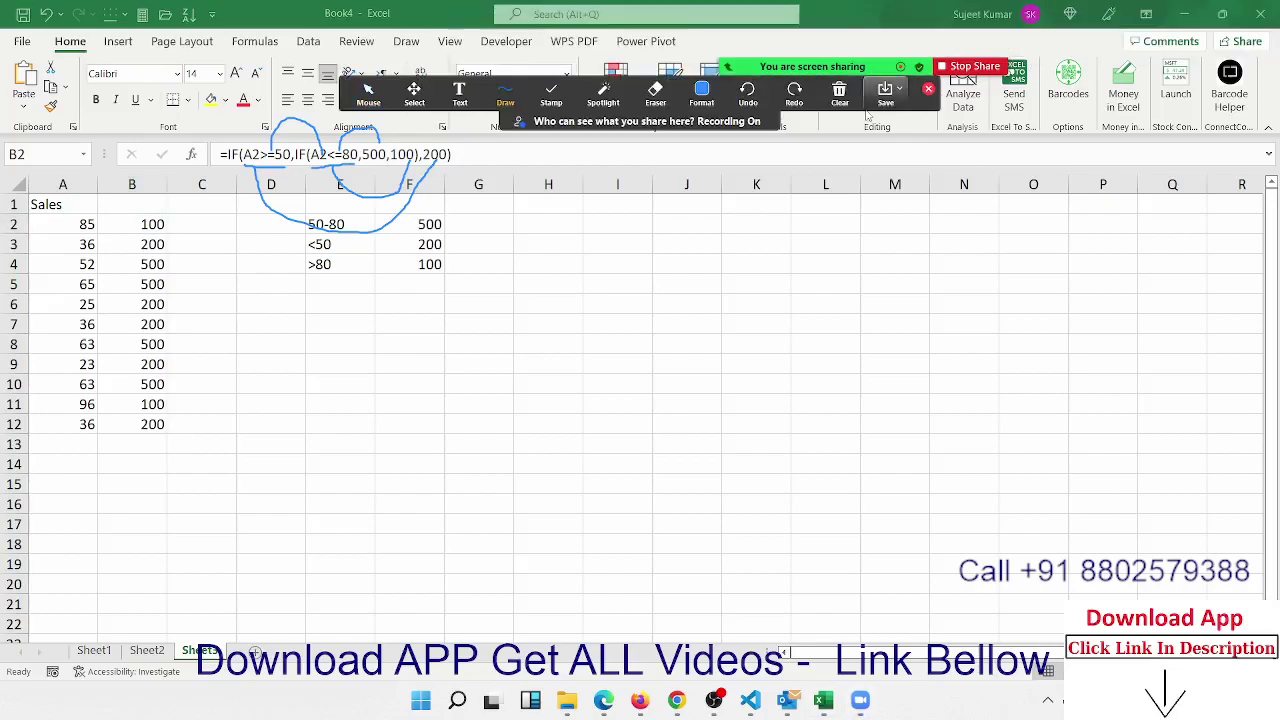
pyautogui.click(839, 95)
pyautogui.click(846, 153)
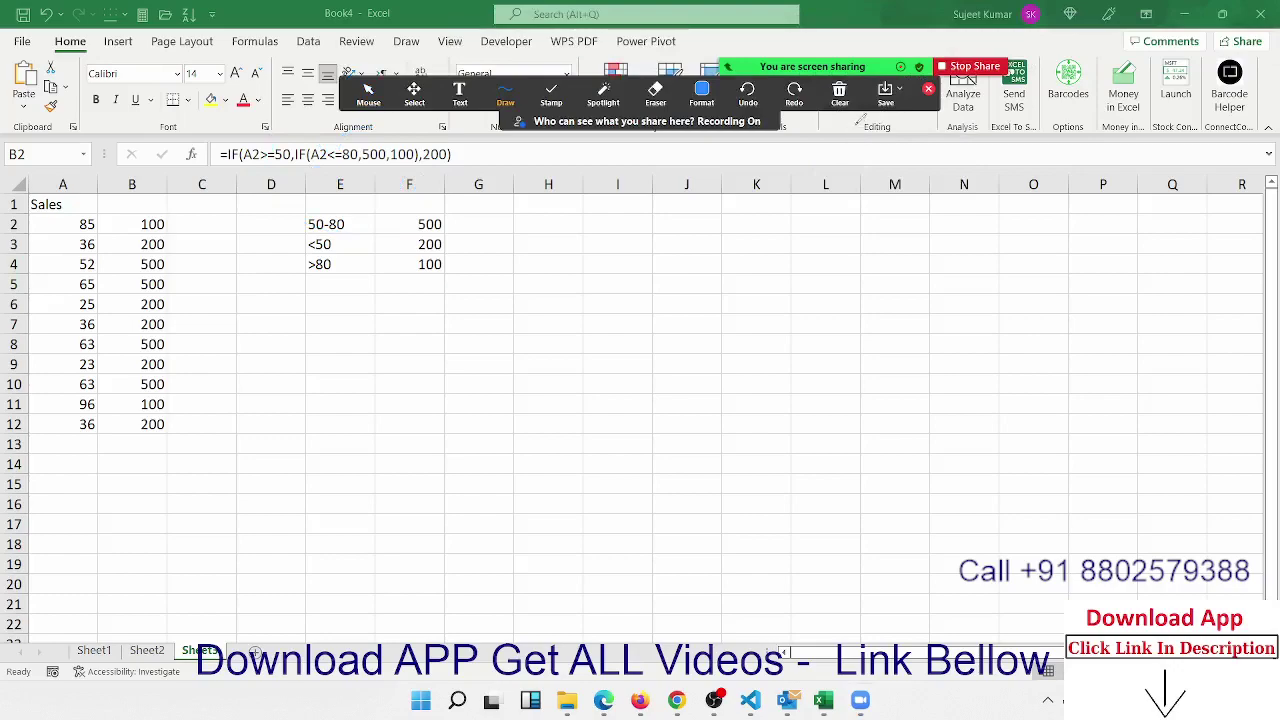
pyautogui.click(929, 93)
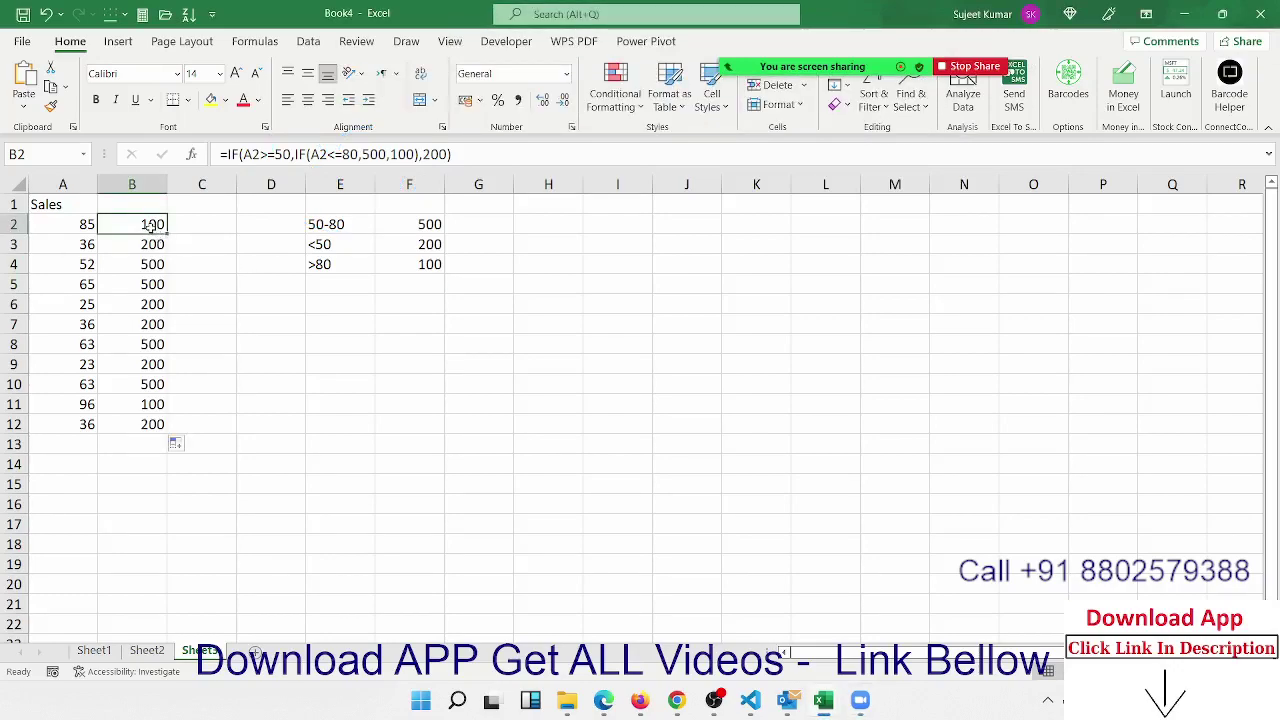
pyautogui.doubleClick(152, 226)
pyautogui.moveTo(121, 224); pyautogui.dragTo(300, 224)
pyautogui.click(177, 224)
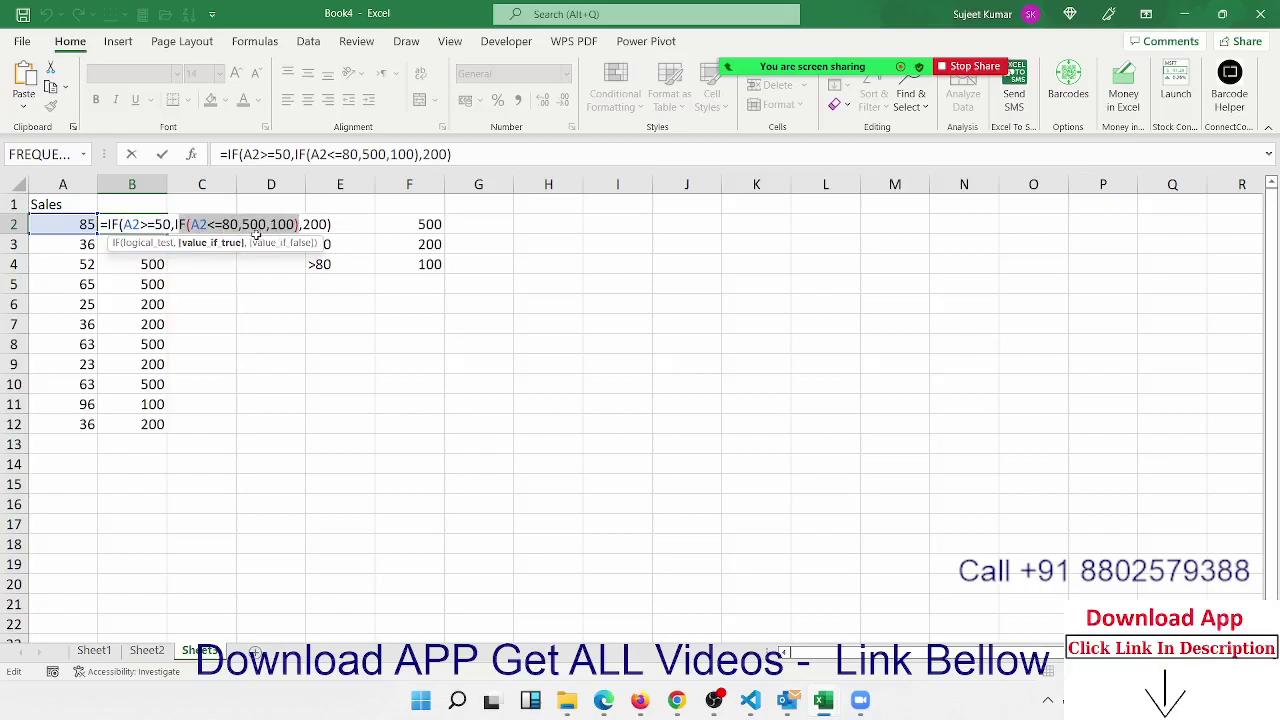
pyautogui.moveTo(177, 224); pyautogui.dragTo(298, 224)
pyautogui.write('500')
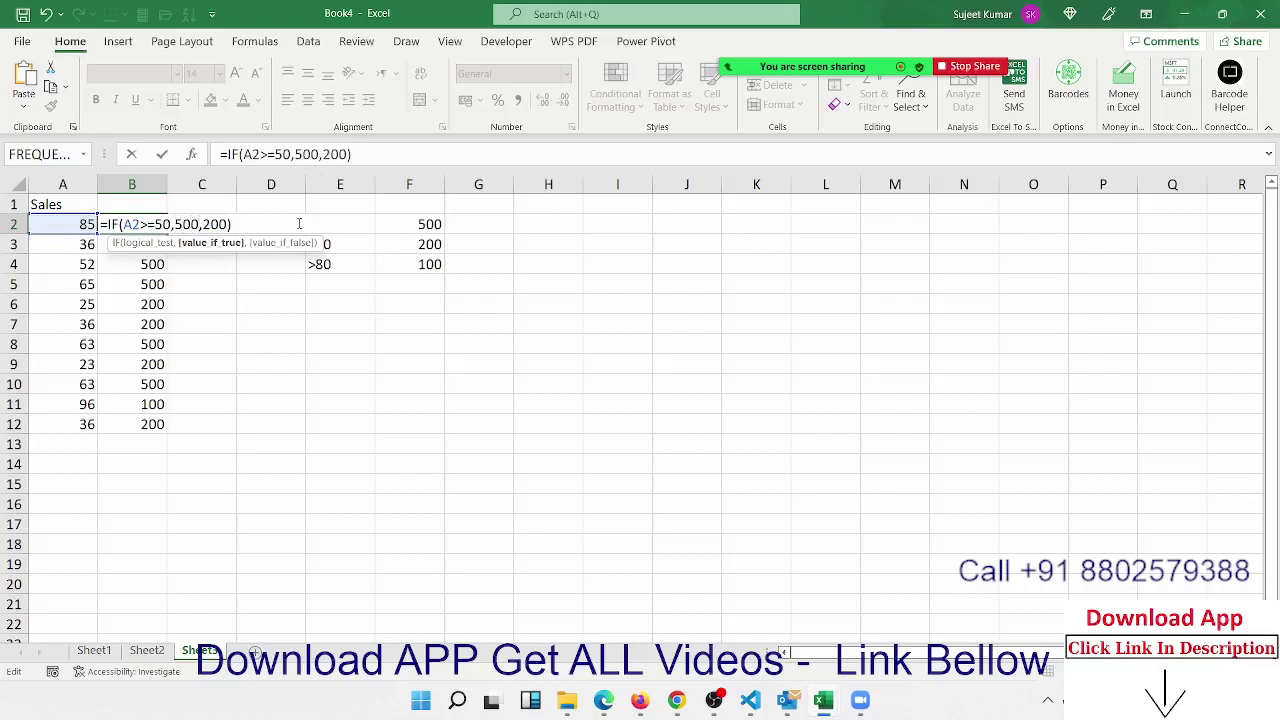
pyautogui.hotkey('ctrl', 'z')
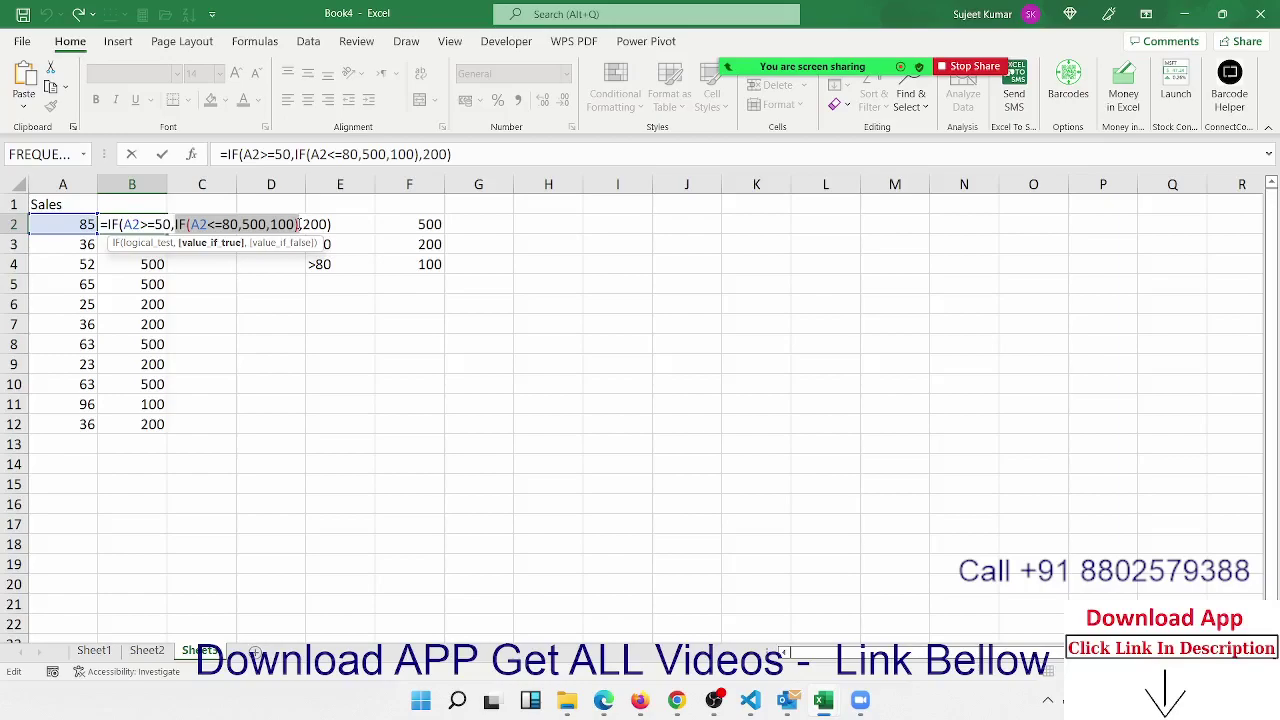
pyautogui.press('Return')
pyautogui.press('Up')
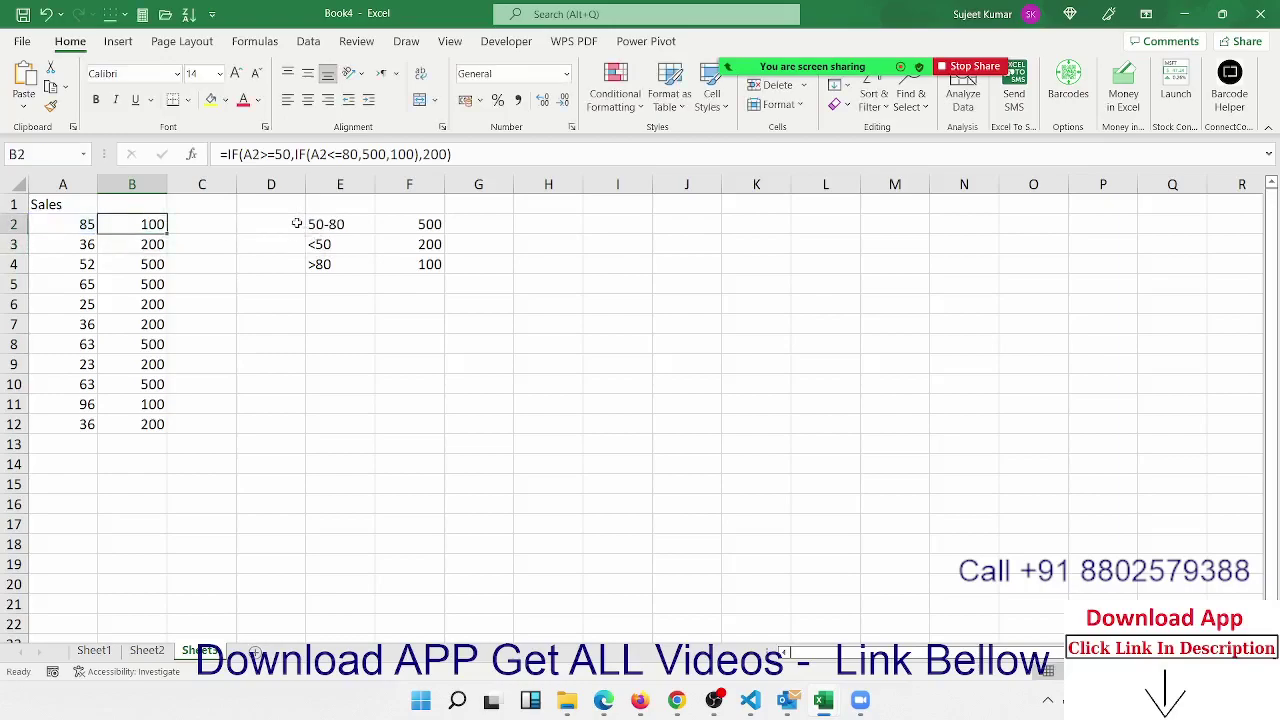
# On a new sheet, add a Name header and fill five student names into A2:A6
pyautogui.click(255, 650)
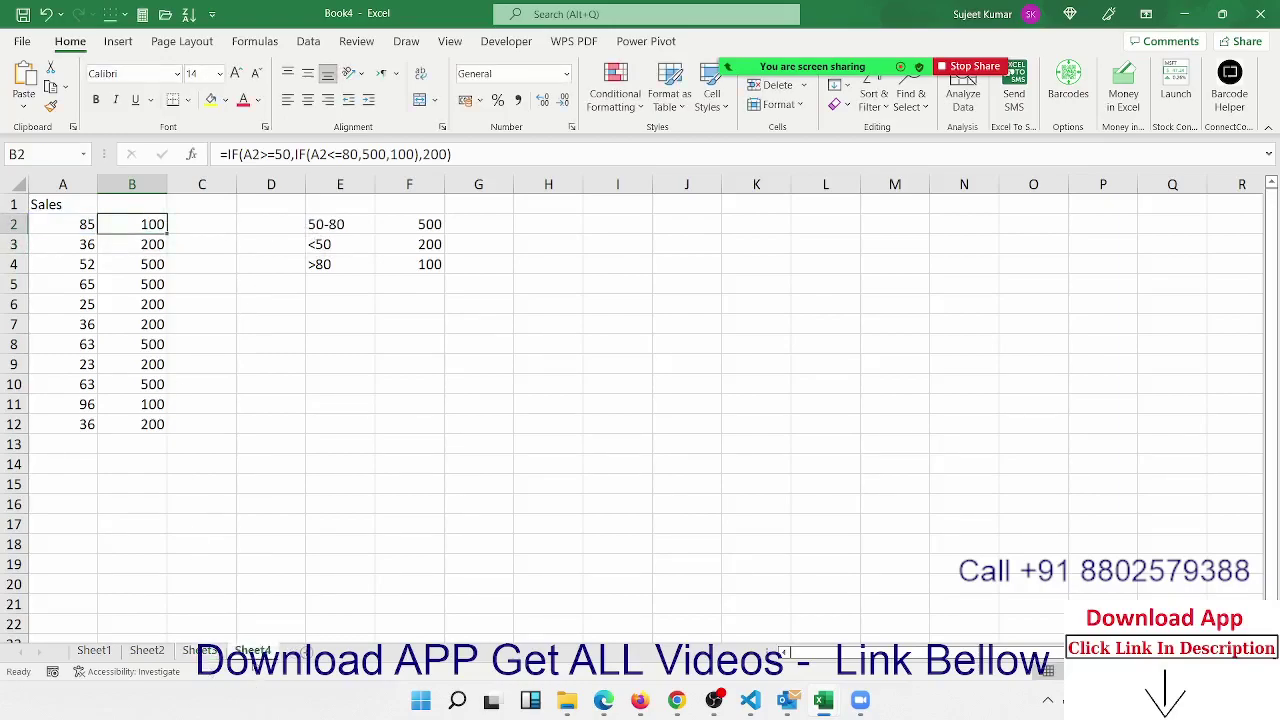
pyautogui.write('Name')
pyautogui.press('Return')
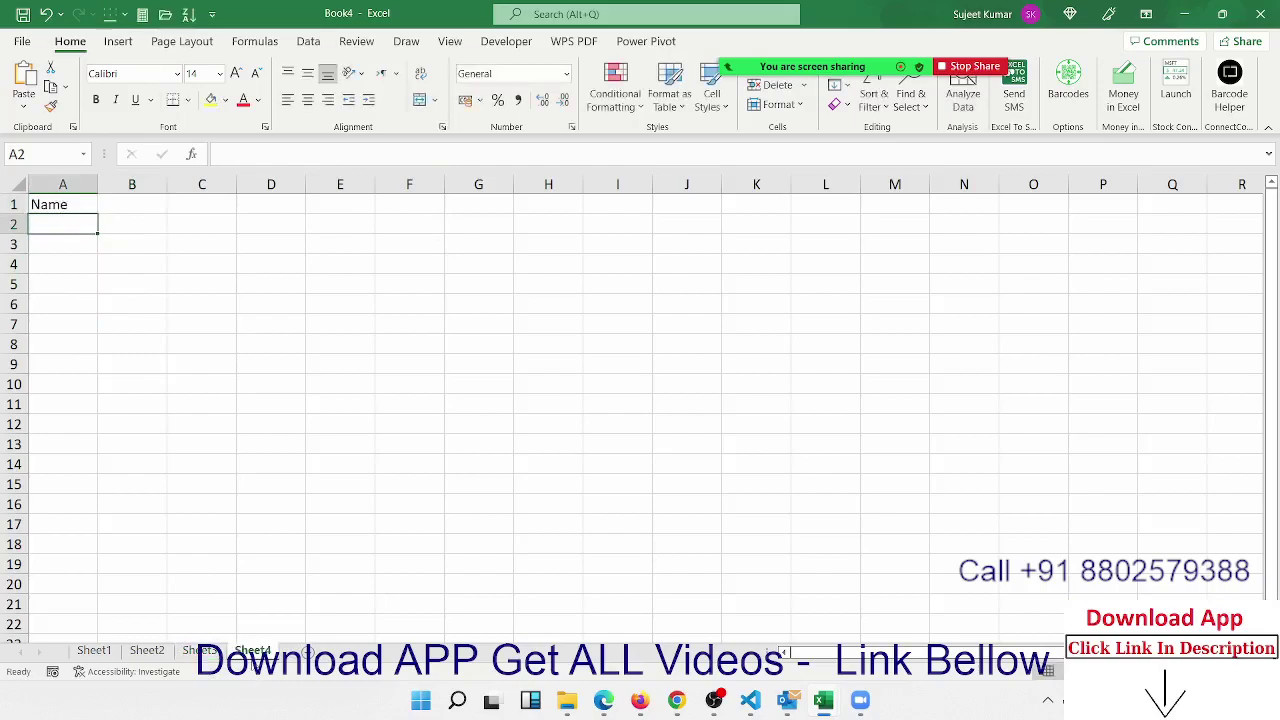
pyautogui.write('Puja')
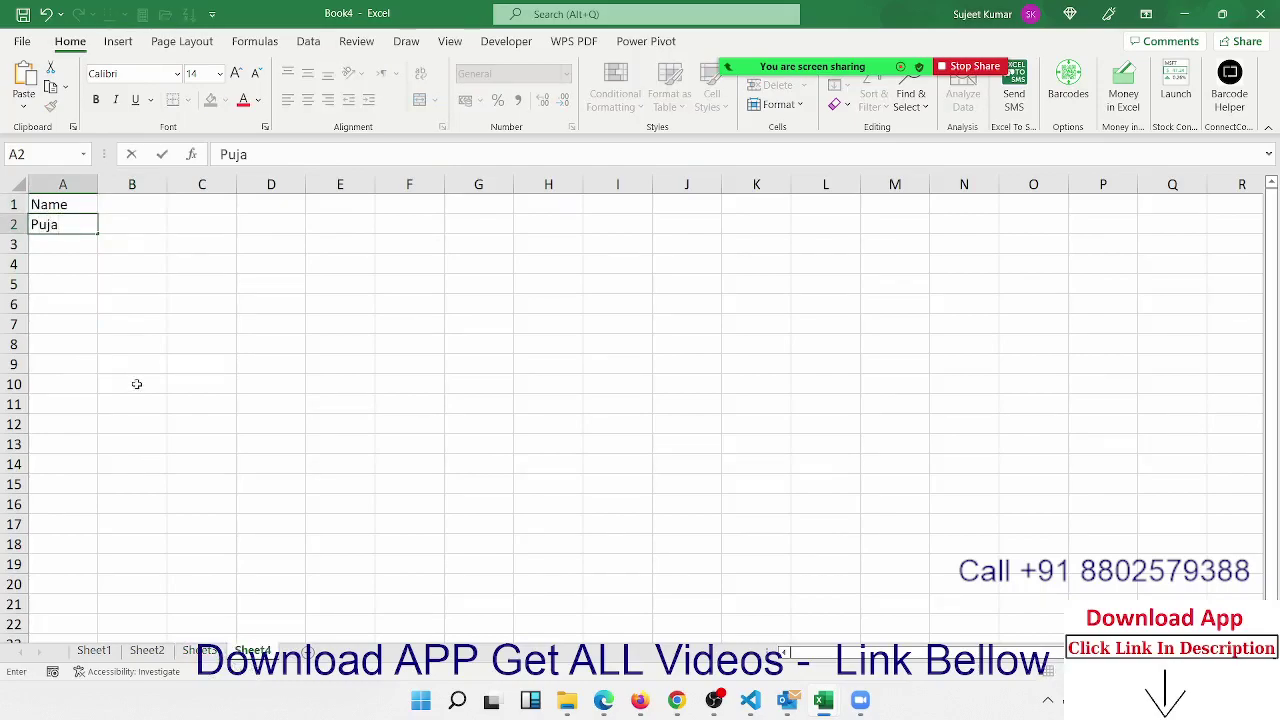
pyautogui.click(115, 324)
pyautogui.click(74, 223)
pyautogui.moveTo(97, 234); pyautogui.dragTo(97, 320)
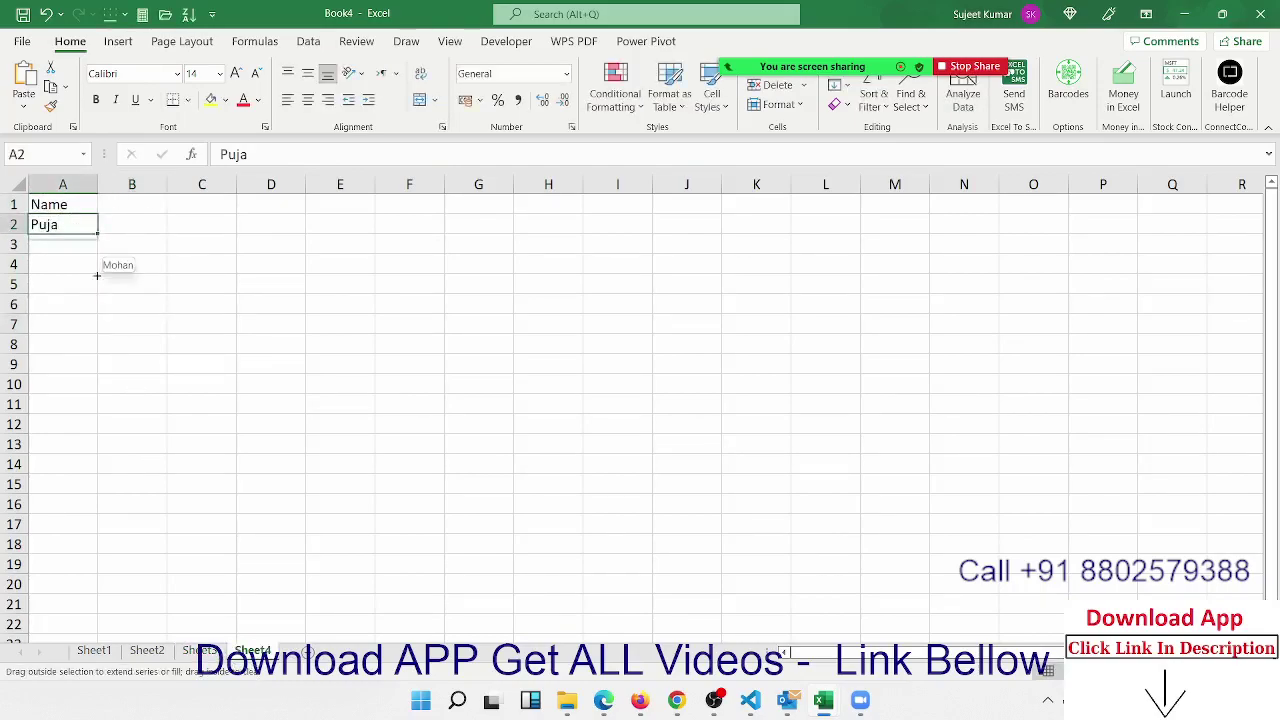
pyautogui.click(136, 206)
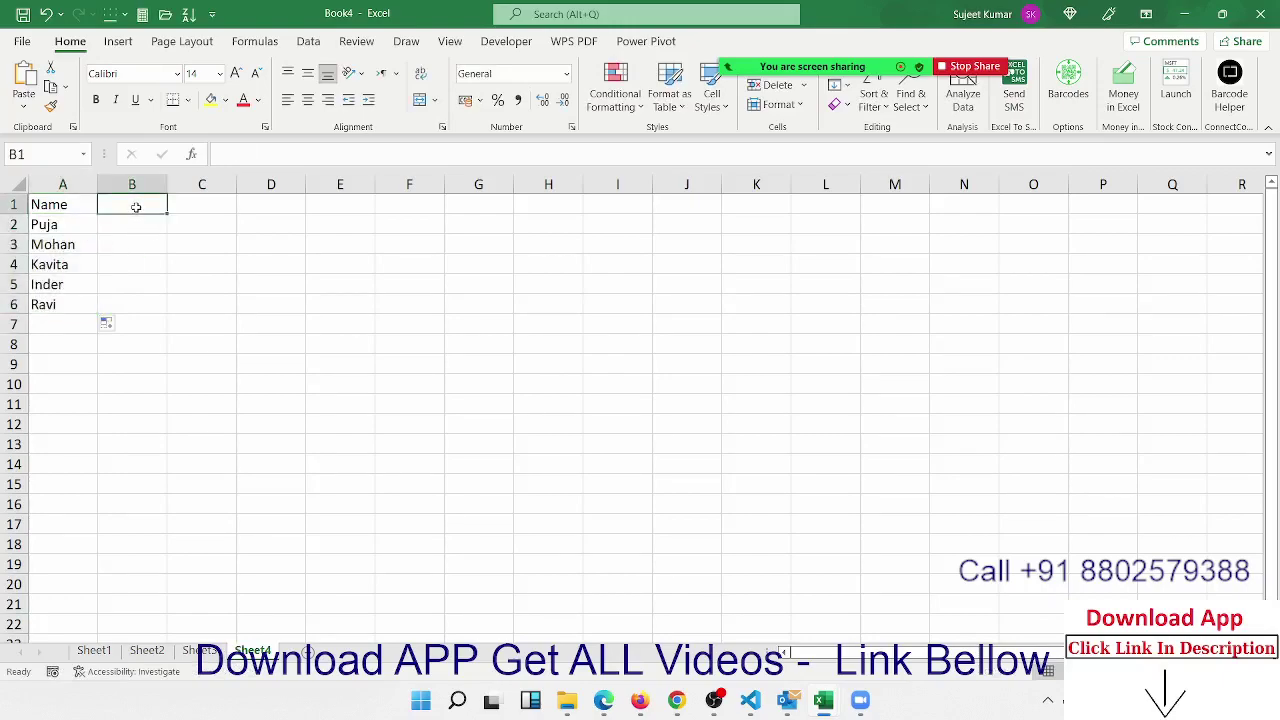
# Add subject headers S-1 through S-4 across B1:E1
pyautogui.write('S-1')
pyautogui.click(140, 242)
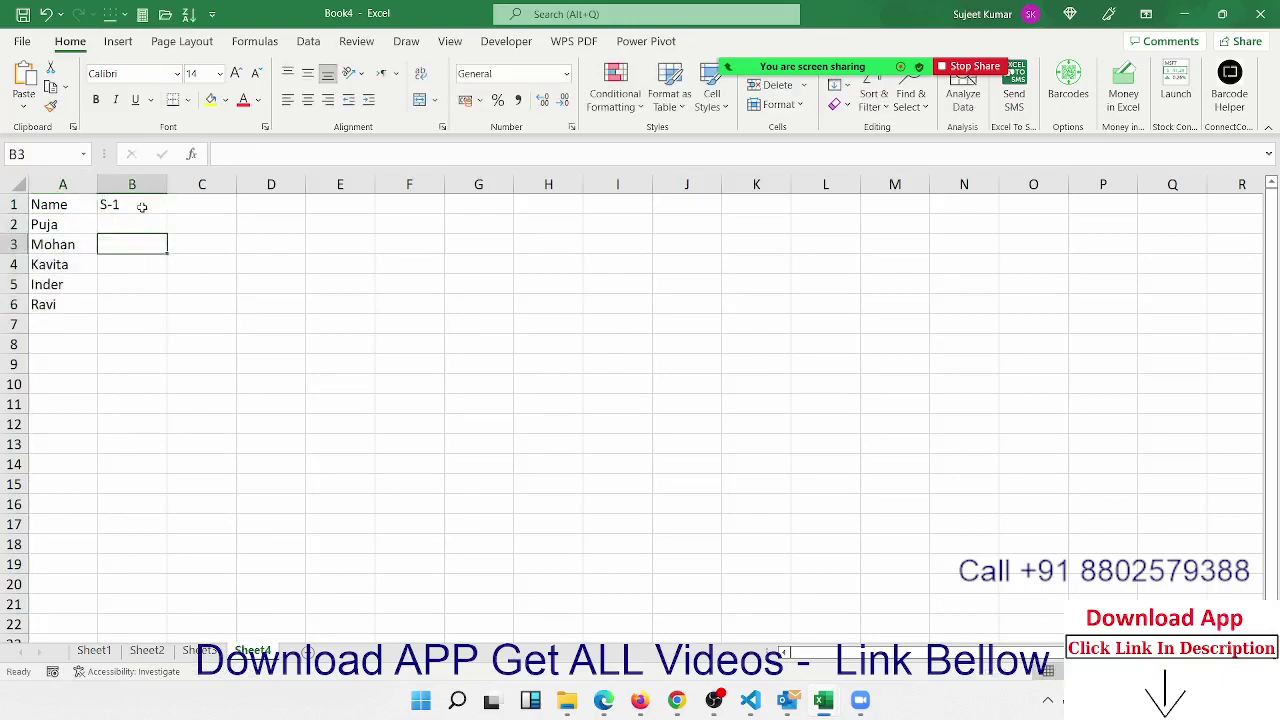
pyautogui.click(142, 206)
pyautogui.moveTo(167, 213); pyautogui.dragTo(365, 218)
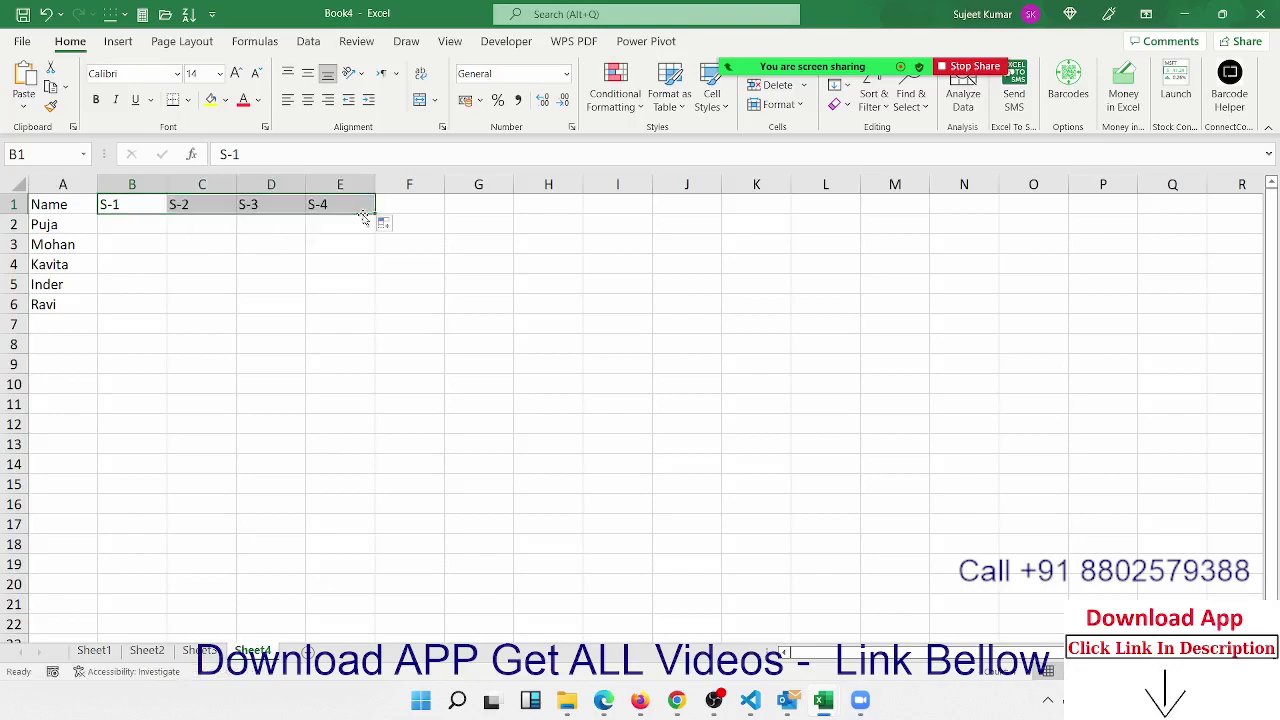
# Fill B2:E6 with the formula =RANDBETWEEN(10,90)
pyautogui.click(143, 226)
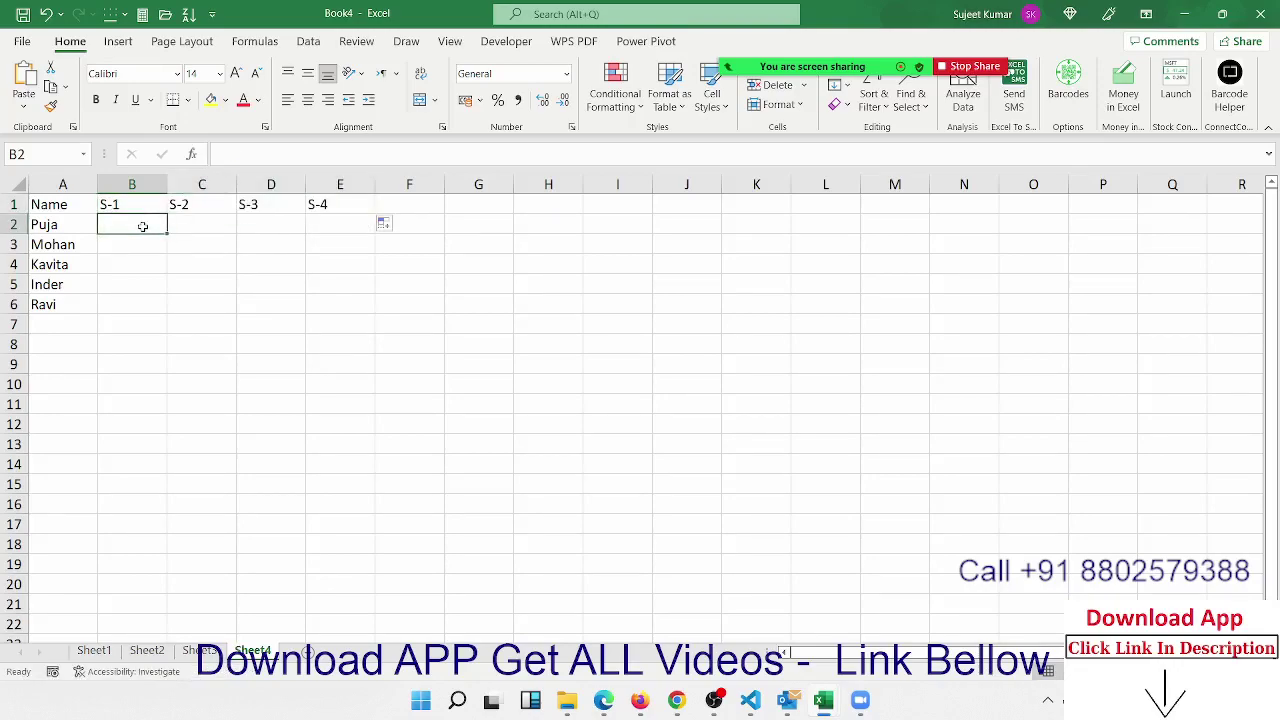
pyautogui.write('=ran')
pyautogui.press('Down')
pyautogui.press('Down')
pyautogui.press('Tab')
pyautogui.write('10')
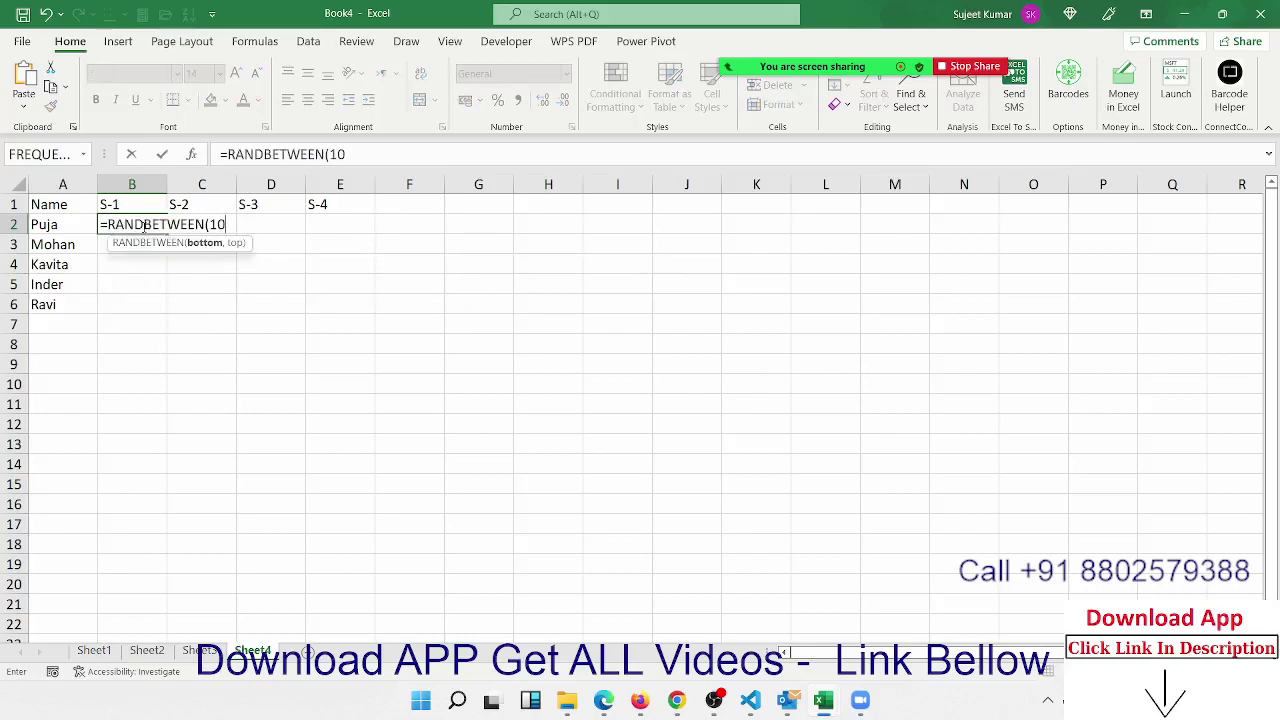
pyautogui.write(',90')
pyautogui.press('Return')
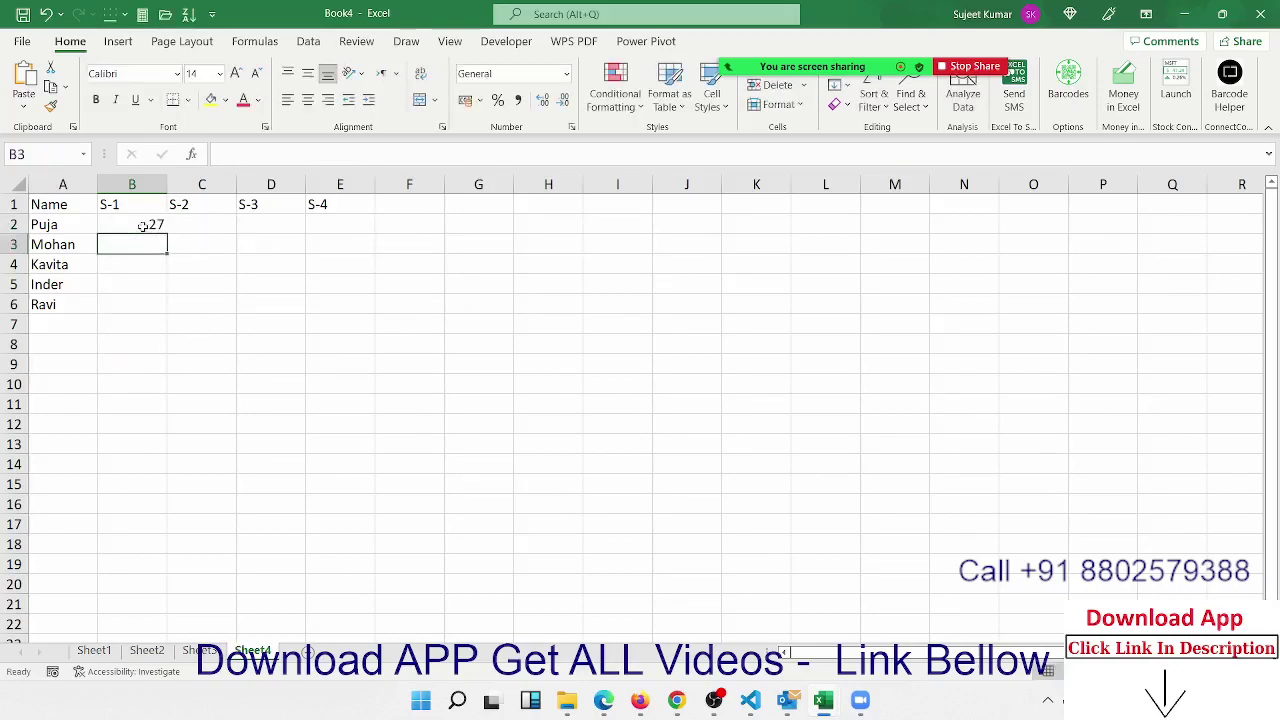
pyautogui.moveTo(143, 226)
pyautogui.mouseDown()
pyautogui.moveTo(228, 300)
pyautogui.moveTo(325, 299)
pyautogui.mouseUp()
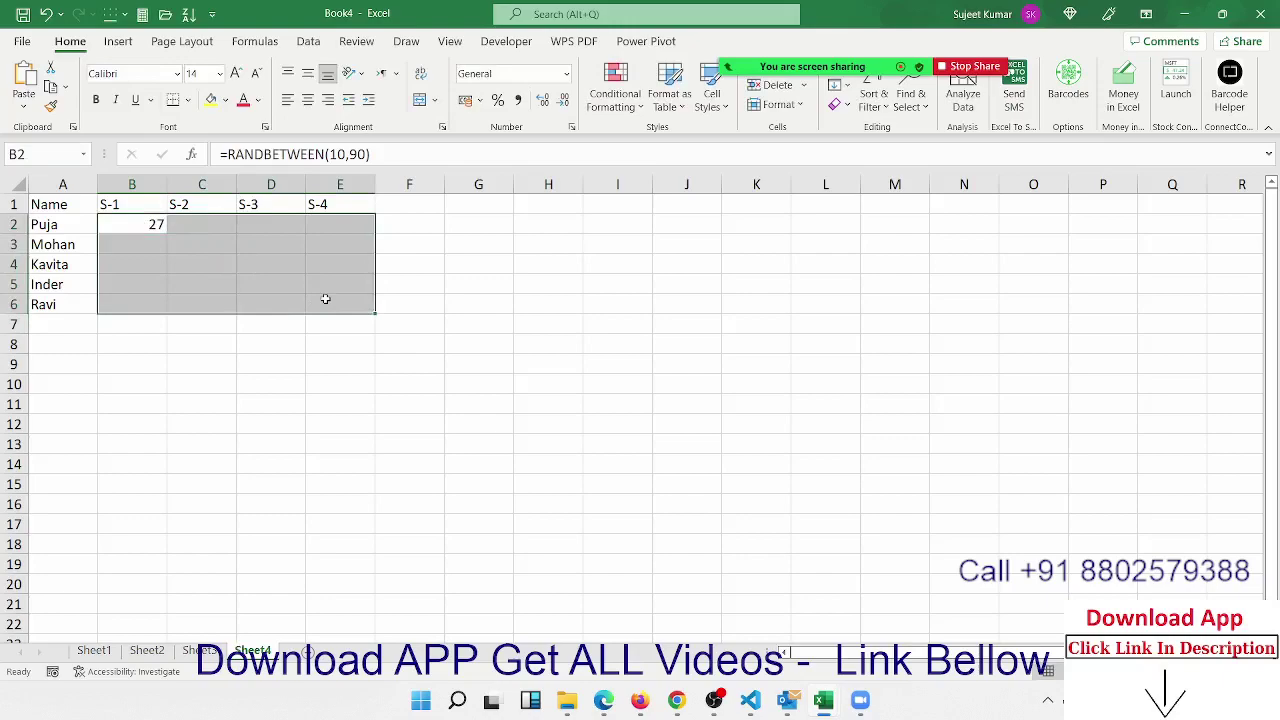
pyautogui.hotkey('ctrl', 'd')
pyautogui.hotkey('ctrl', 'r')
# Copy the random marks and paste them back as fixed values
pyautogui.hotkey('ctrl', 'c')
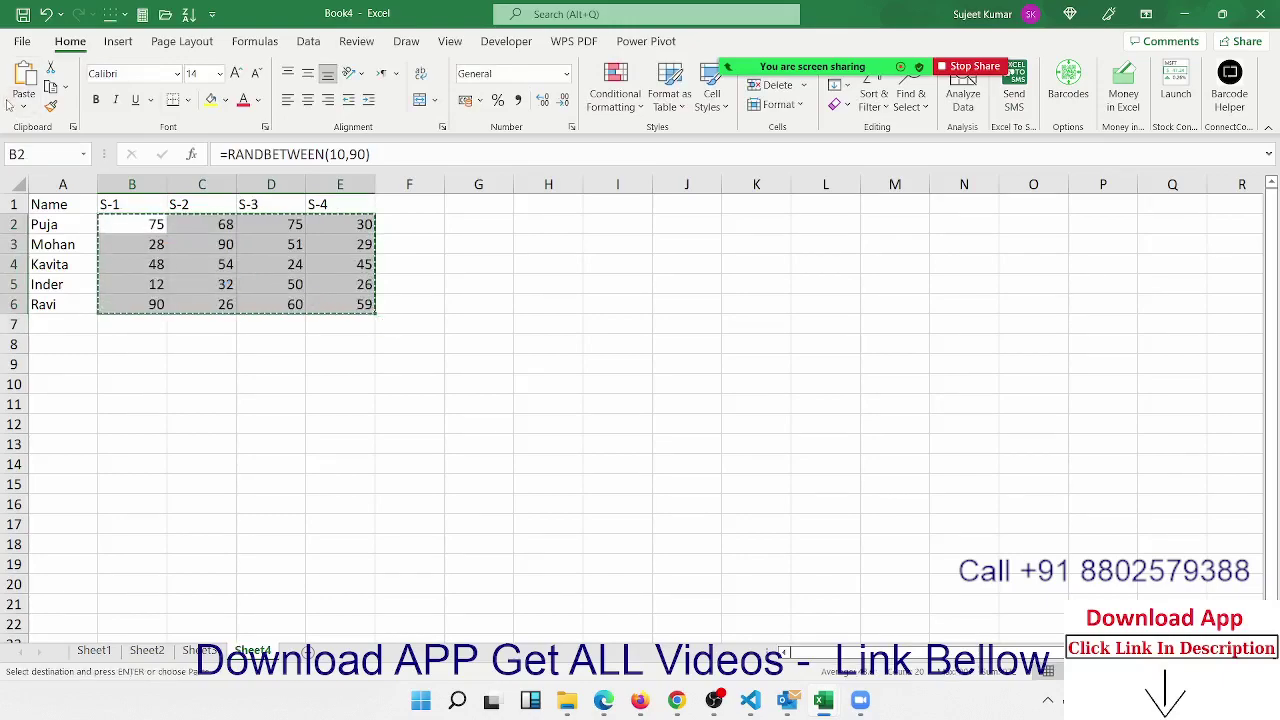
pyautogui.click(12, 111)
pyautogui.click(21, 229)
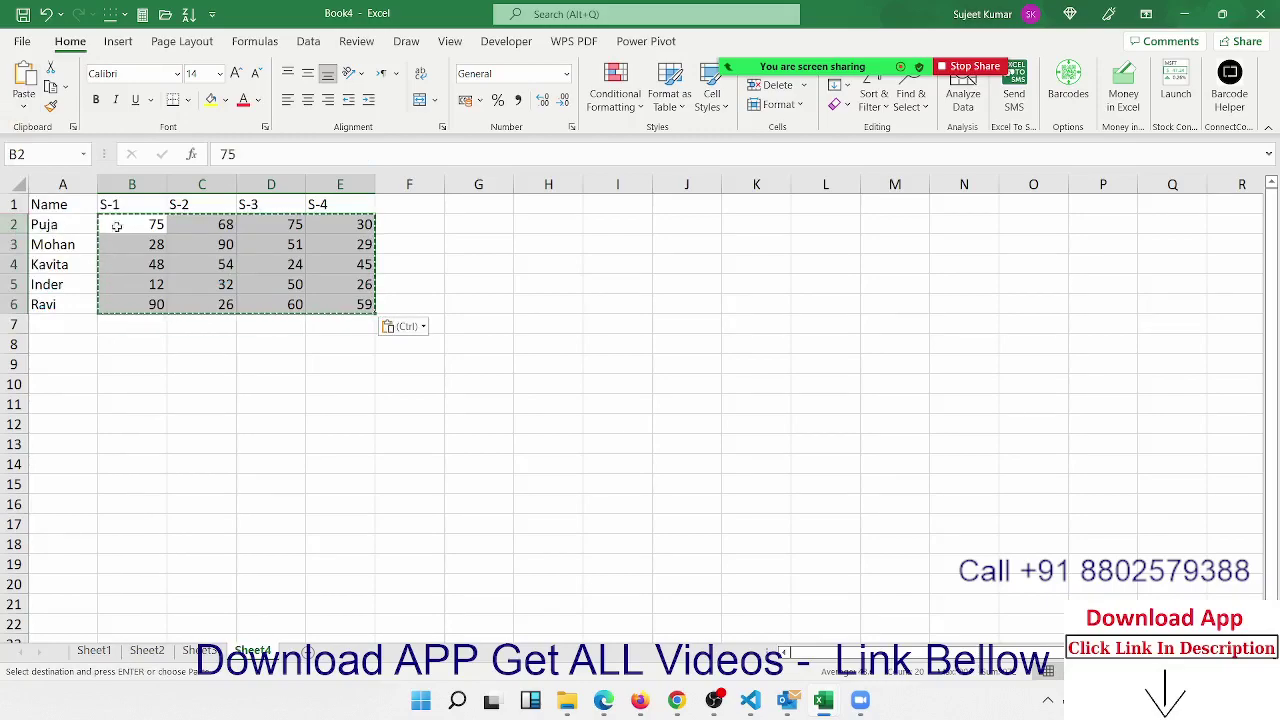
pyautogui.click(433, 206)
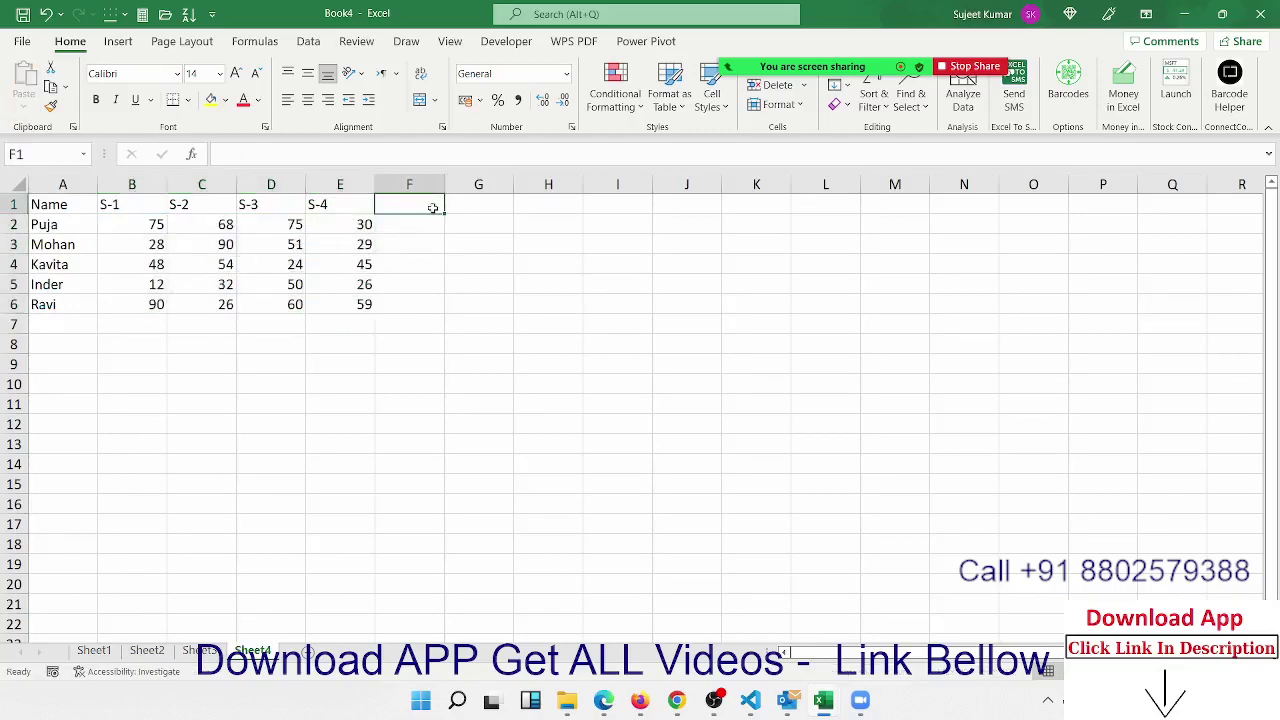
# Add a Result header in F1 and a >30 pass criterion in H2
pyautogui.write('Re')
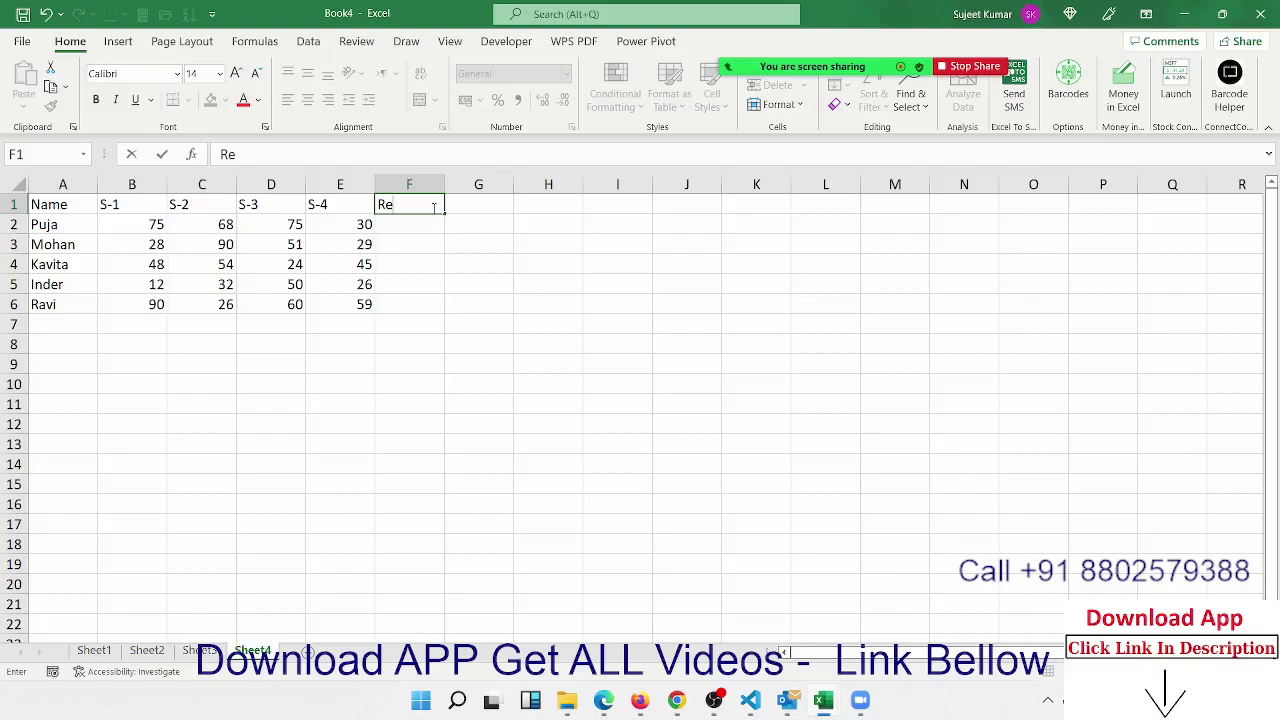
pyautogui.write('sult')
pyautogui.press('Return')
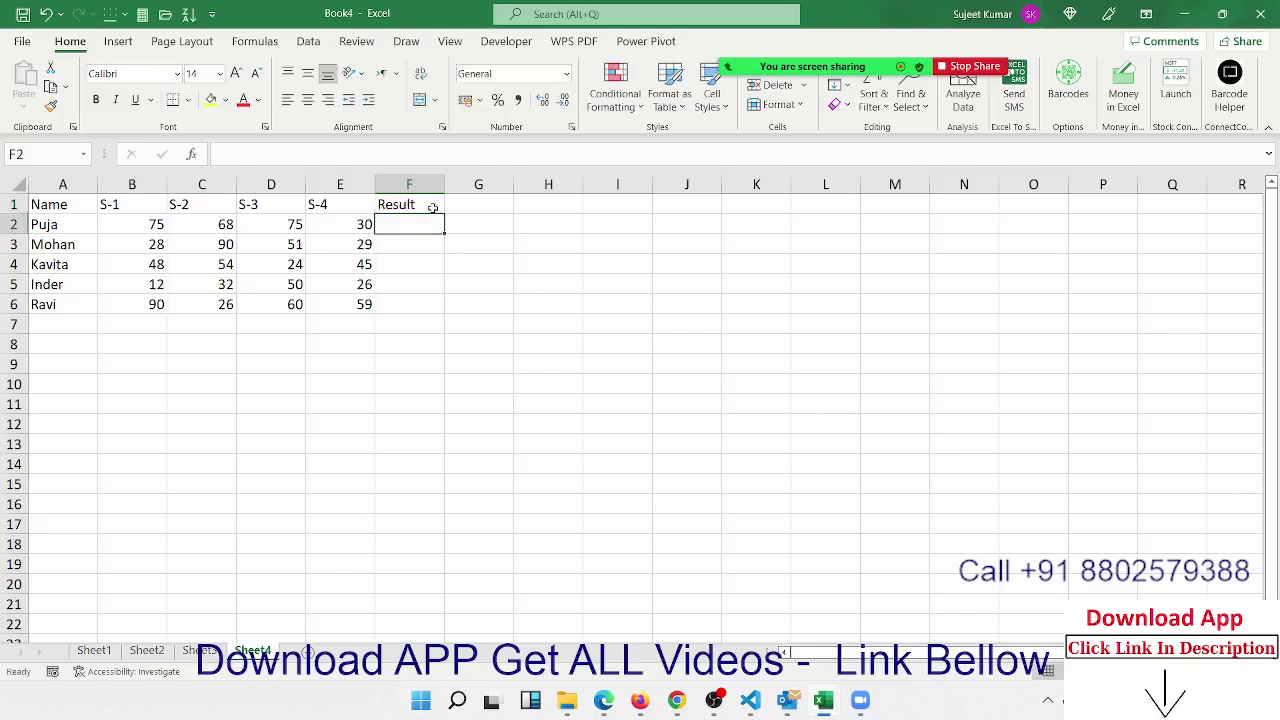
pyautogui.press('Right')
pyautogui.press('Right')
pyautogui.write('>')
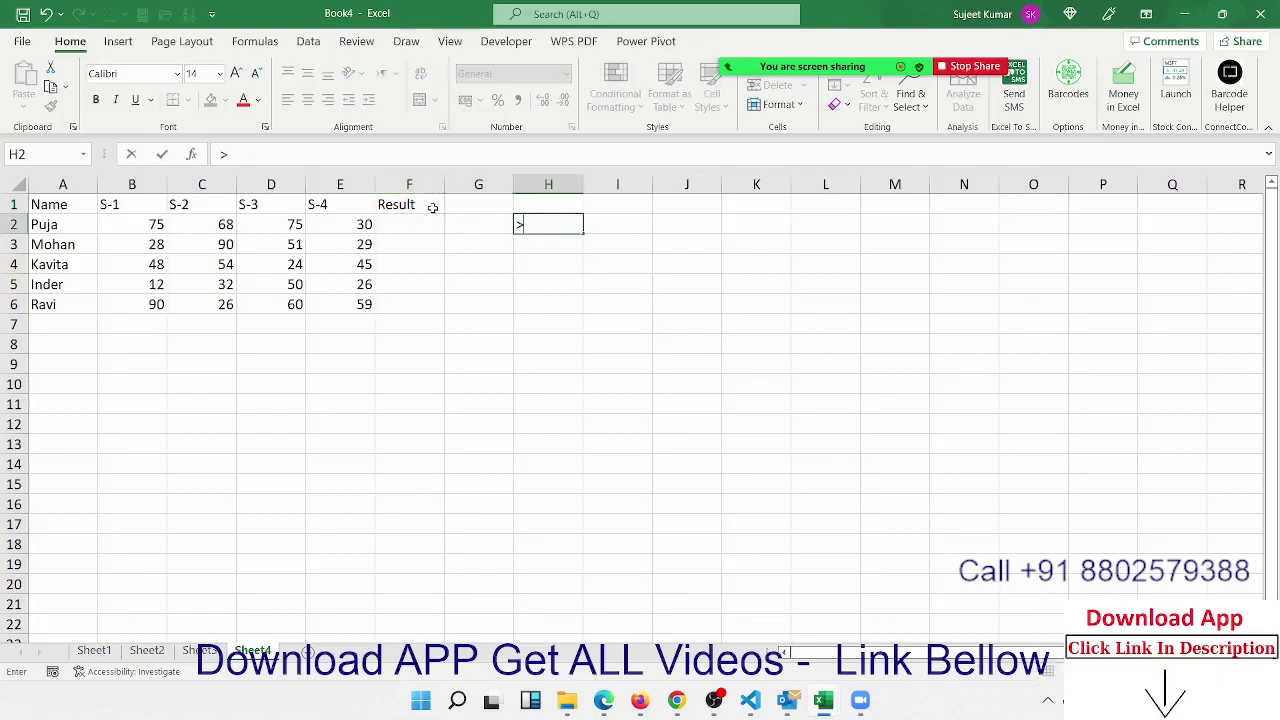
pyautogui.write('30')
pyautogui.press('Return')
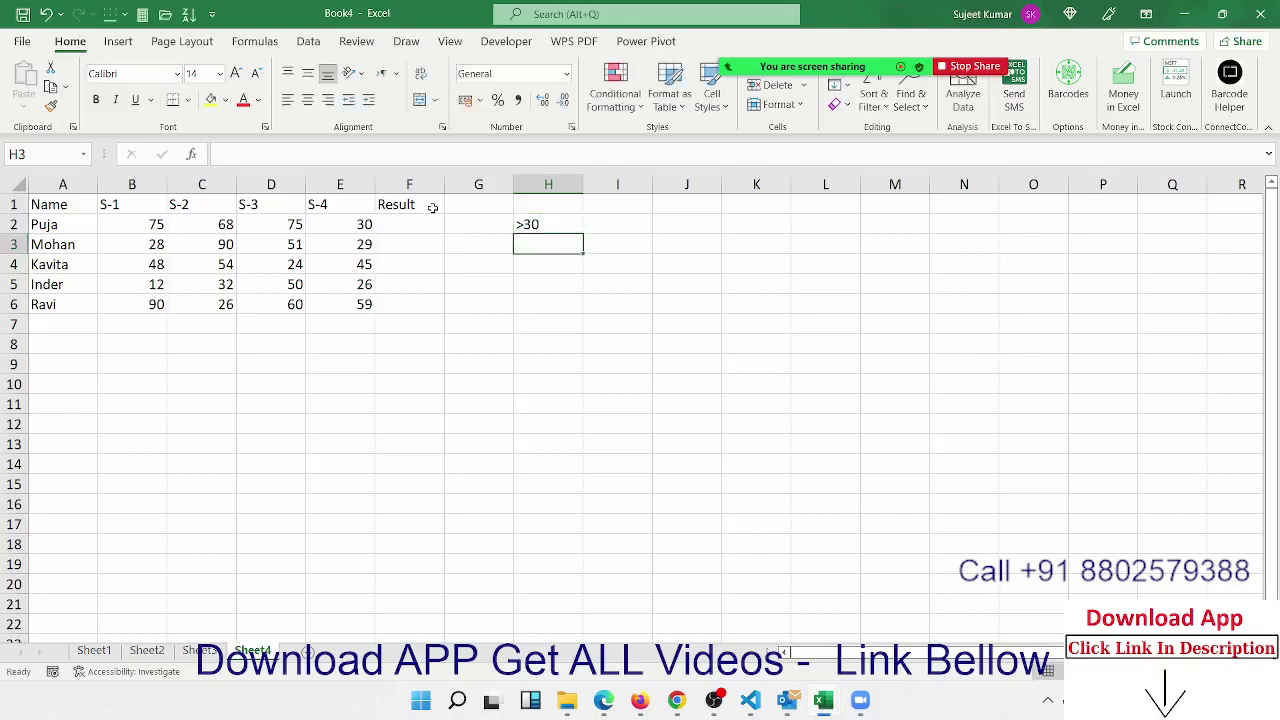
# Type Pass and Fail labels next to the criterion in column I
pyautogui.press('Up')
pyautogui.press('Right')
pyautogui.write('PA')
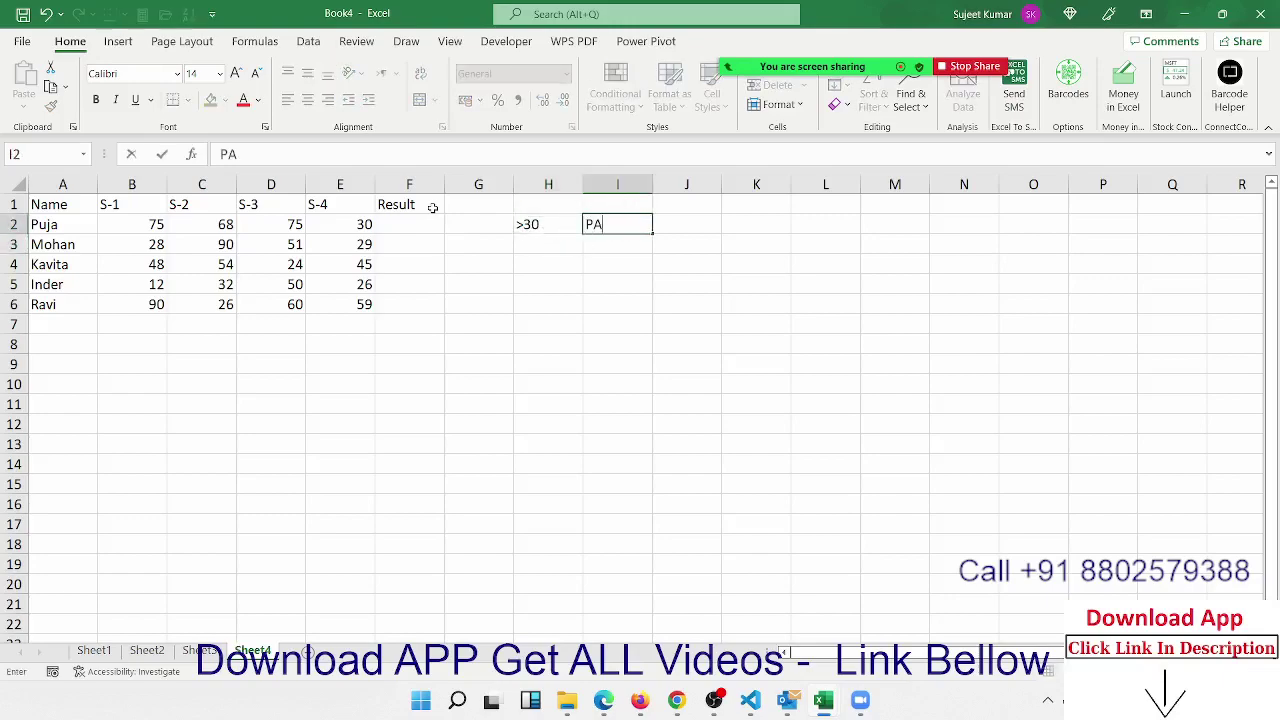
pyautogui.write('ss')
pyautogui.press('Return')
pyautogui.write('FA')
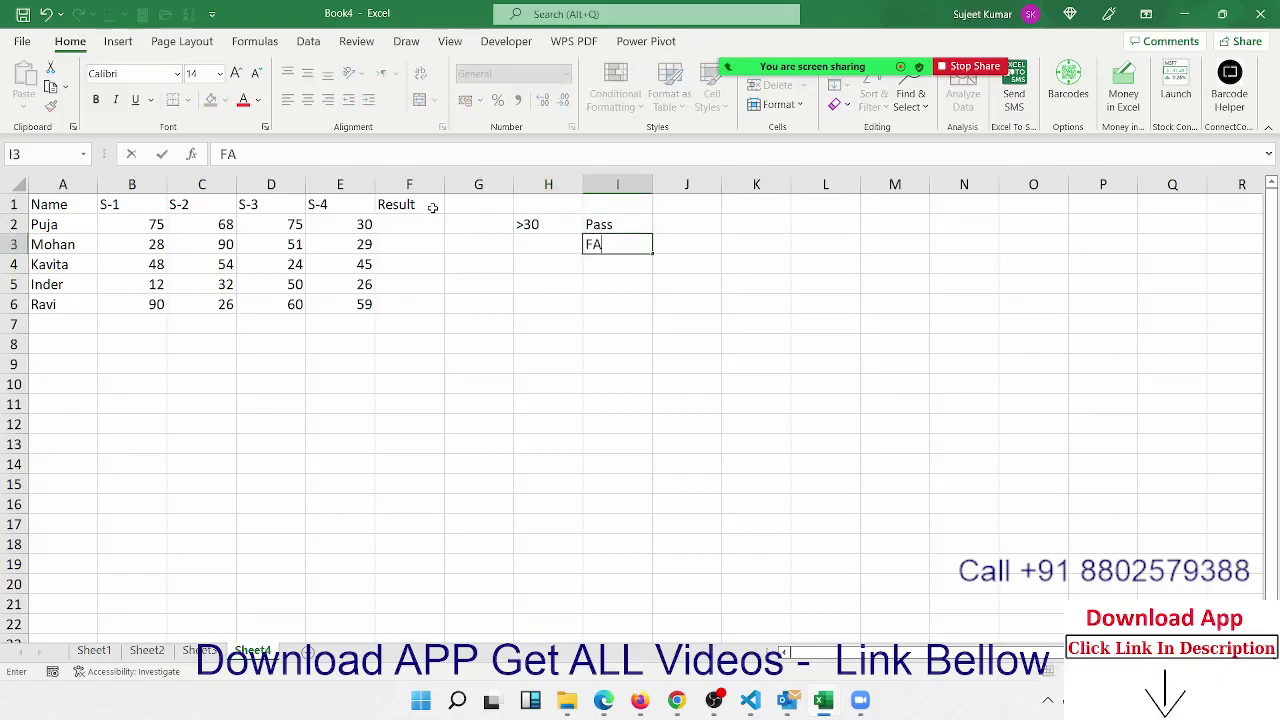
pyautogui.write('il')
pyautogui.press('Left')
# Edit the H2 criterion from >30 to >=30
pyautogui.press('Left')
pyautogui.press('Left')
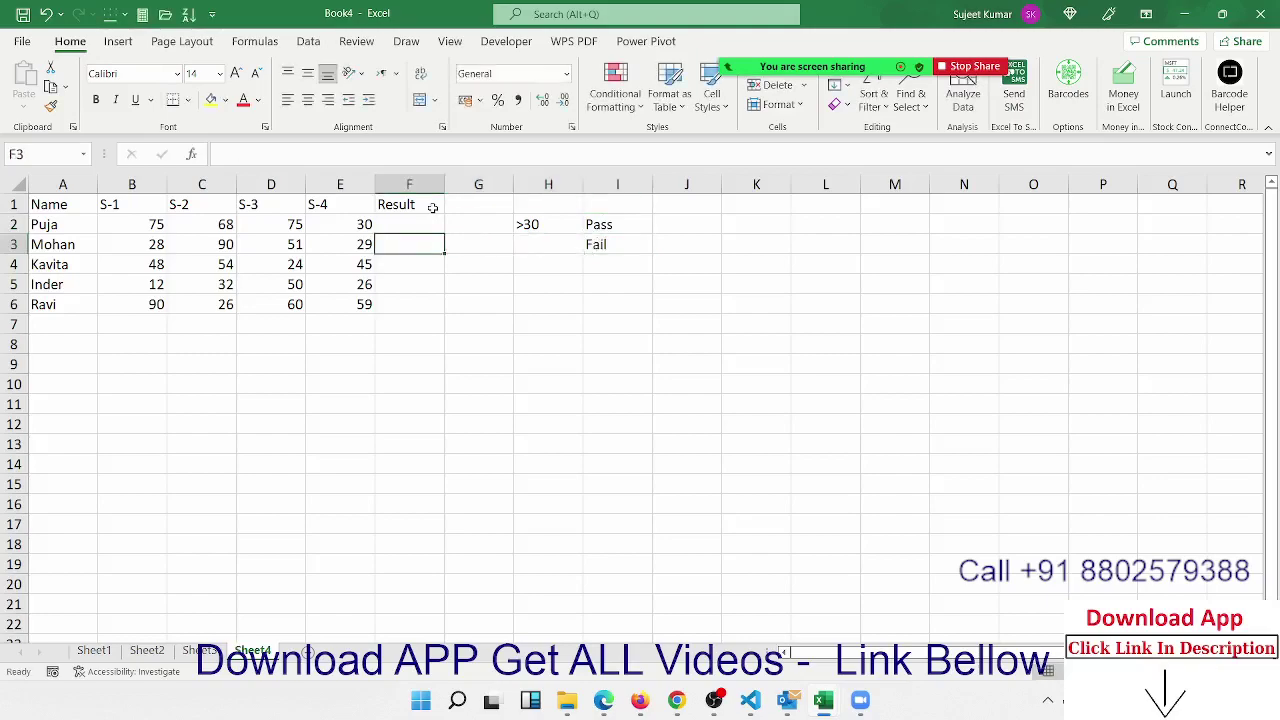
pyautogui.press('Up')
pyautogui.press('Left')
pyautogui.hotkey('shift', 'Left')
pyautogui.hotkey('shift', 'Left')
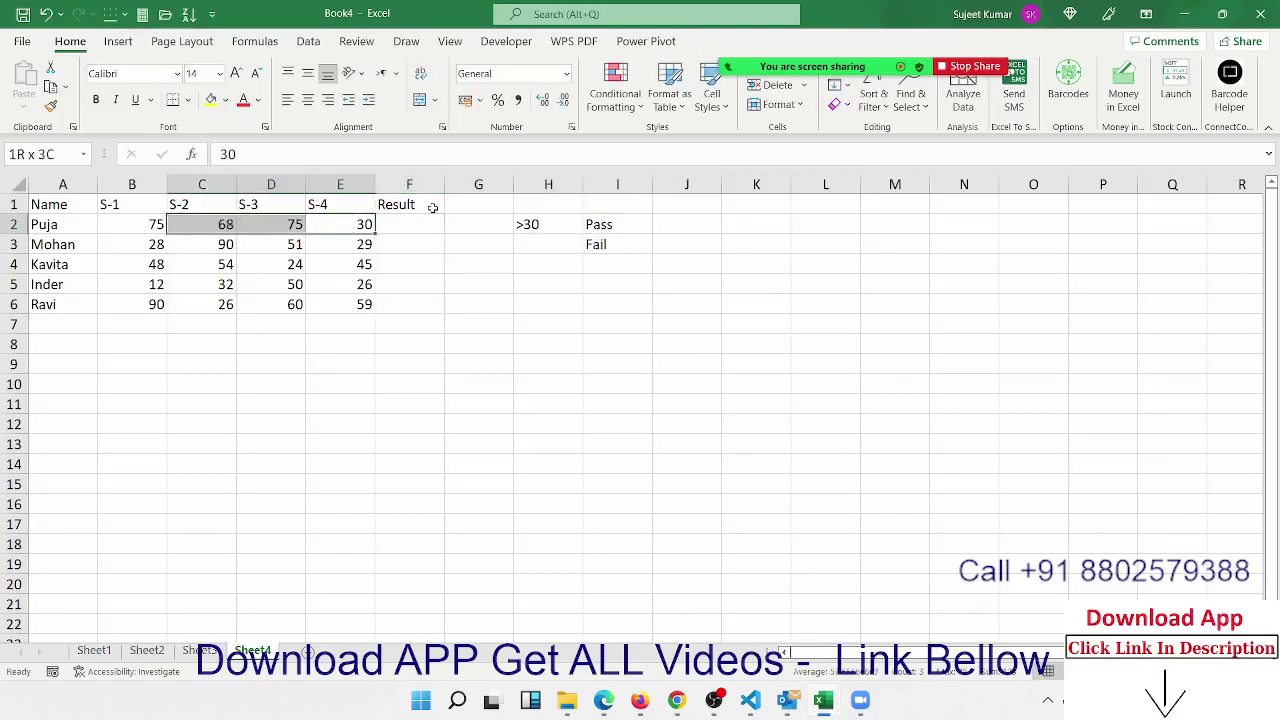
pyautogui.press('Right')
pyautogui.press('Right')
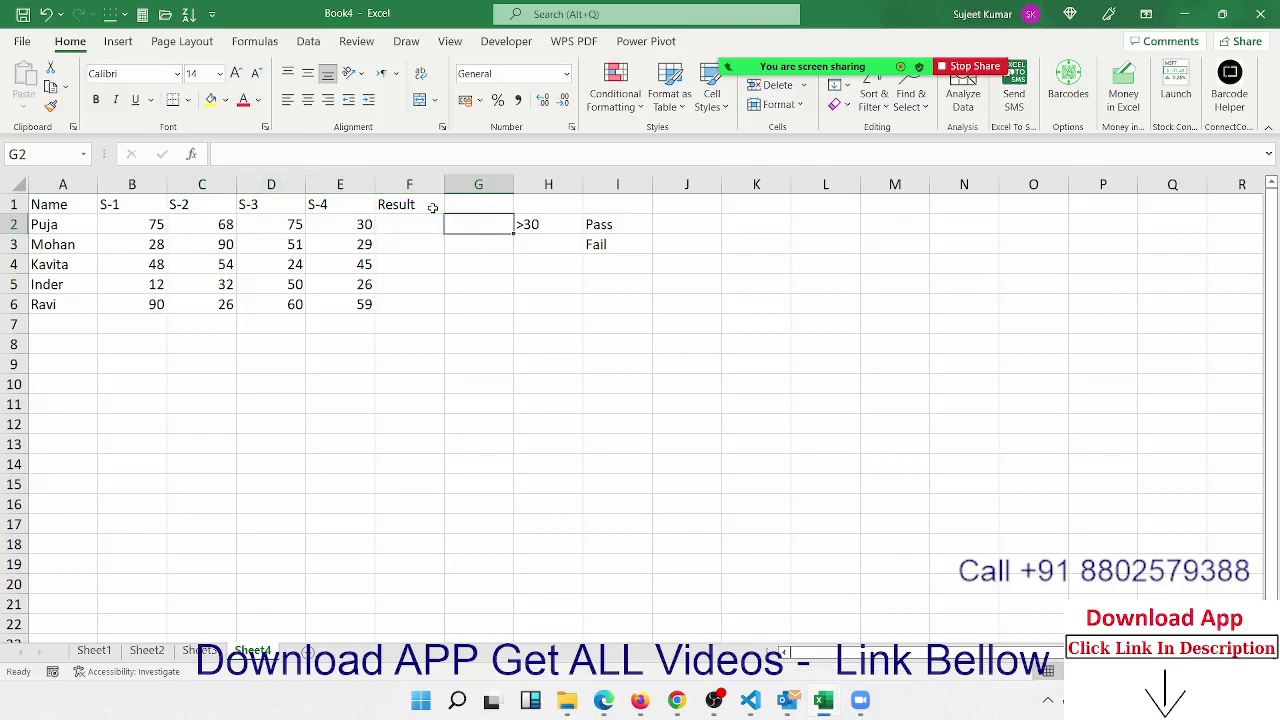
pyautogui.press('Right')
pyautogui.press('F2')
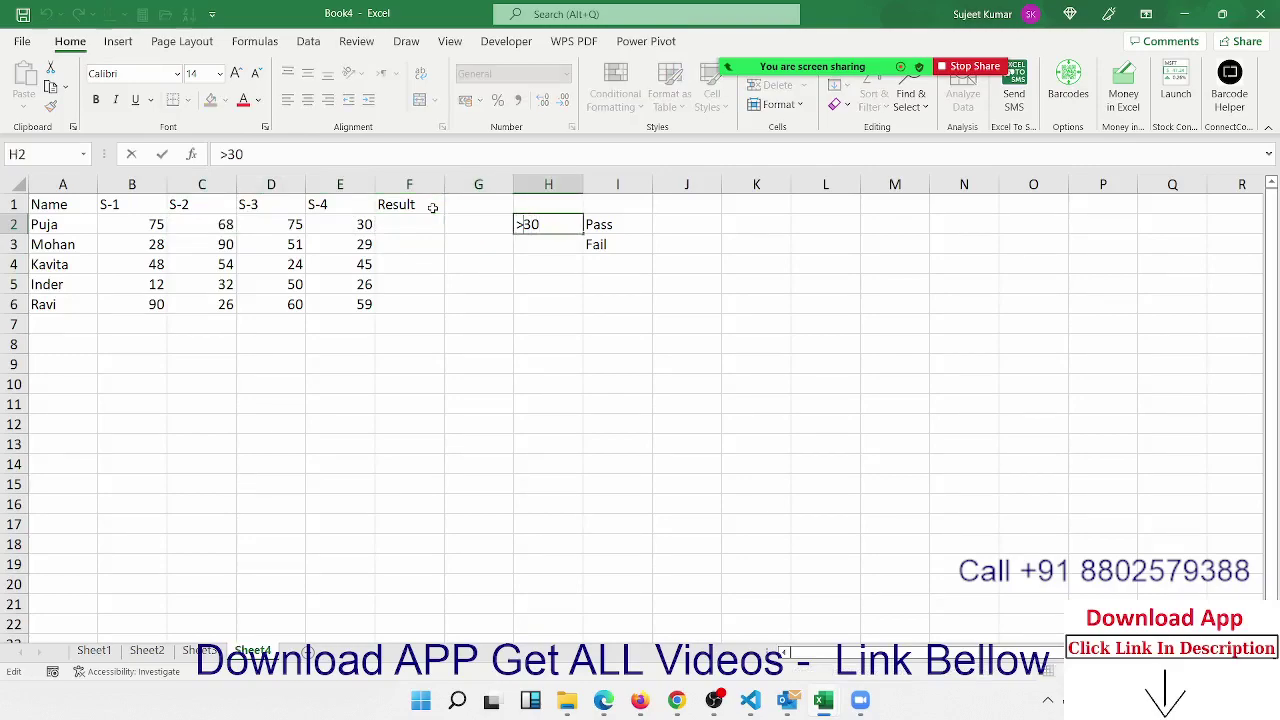
pyautogui.write('=')
pyautogui.press('Return')
pyautogui.press('Left')
pyautogui.press('Left')
# Enter =AND(B2>=30,C2>=30,D2>=30,E2>=30) in Result cell F2
pyautogui.press('Up')
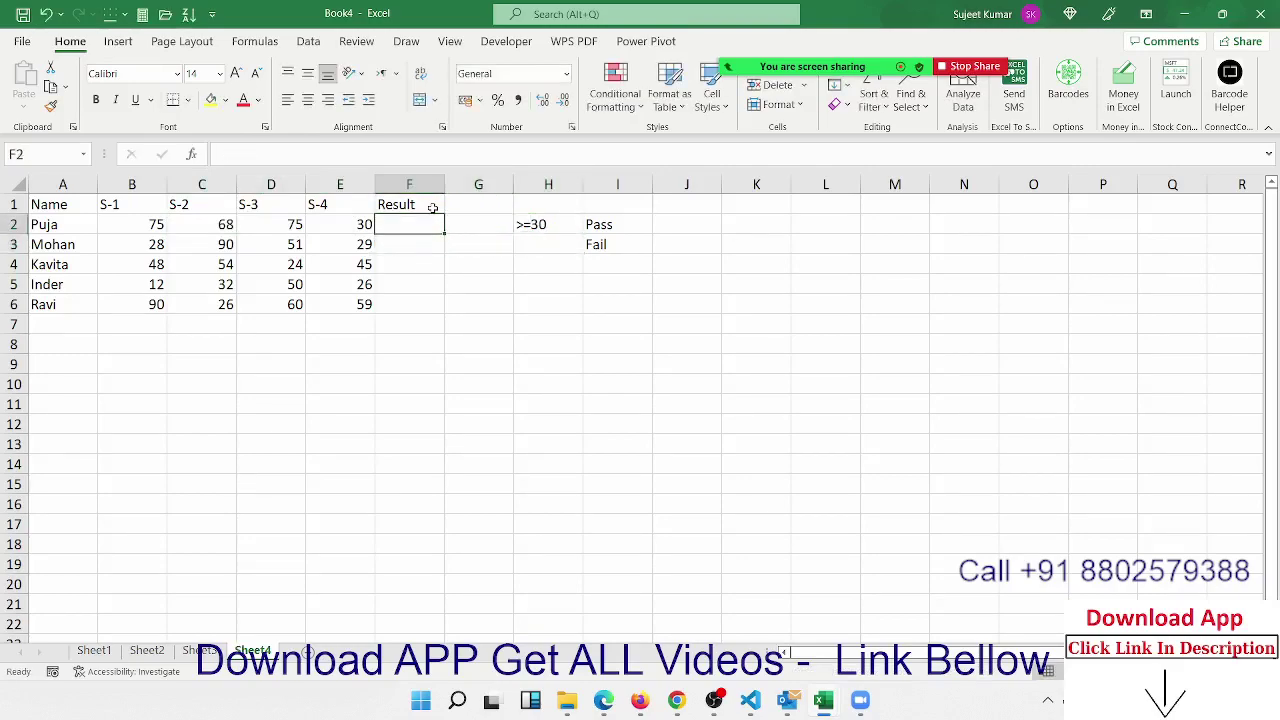
pyautogui.write('=and')
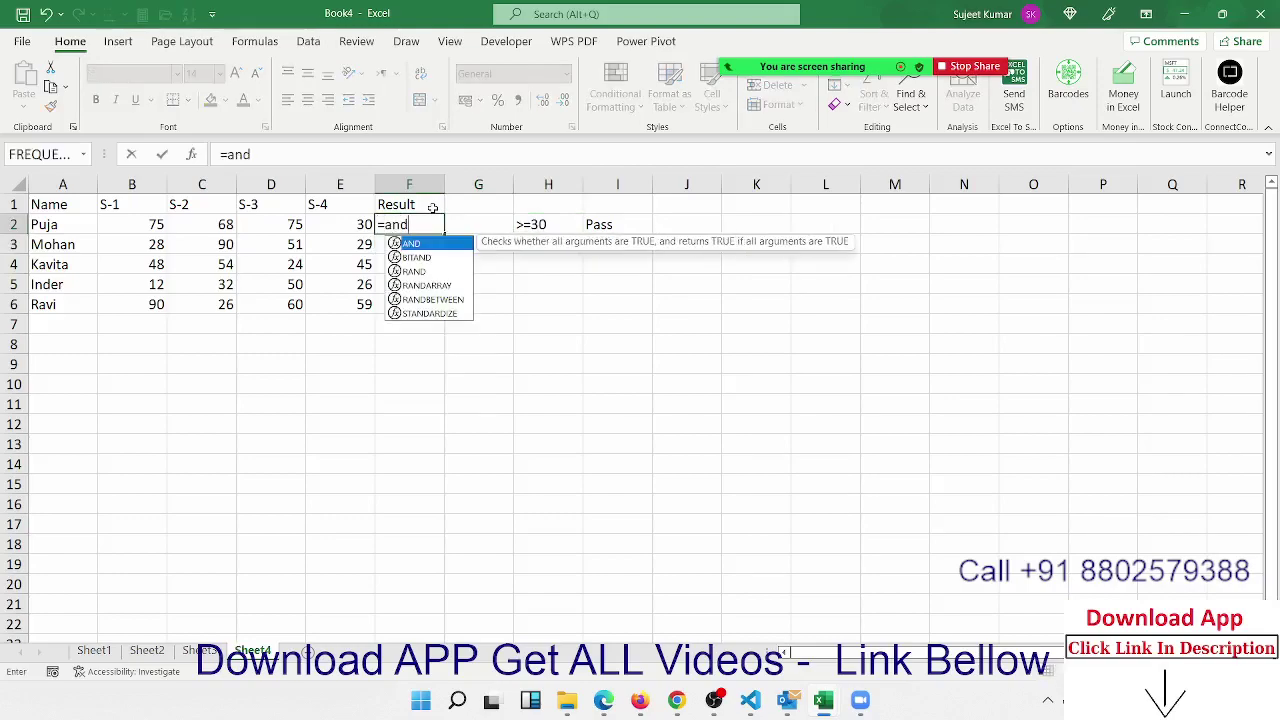
pyautogui.press('Tab')
pyautogui.press('Left')
pyautogui.press('Left')
pyautogui.press('Left')
pyautogui.press('Left')
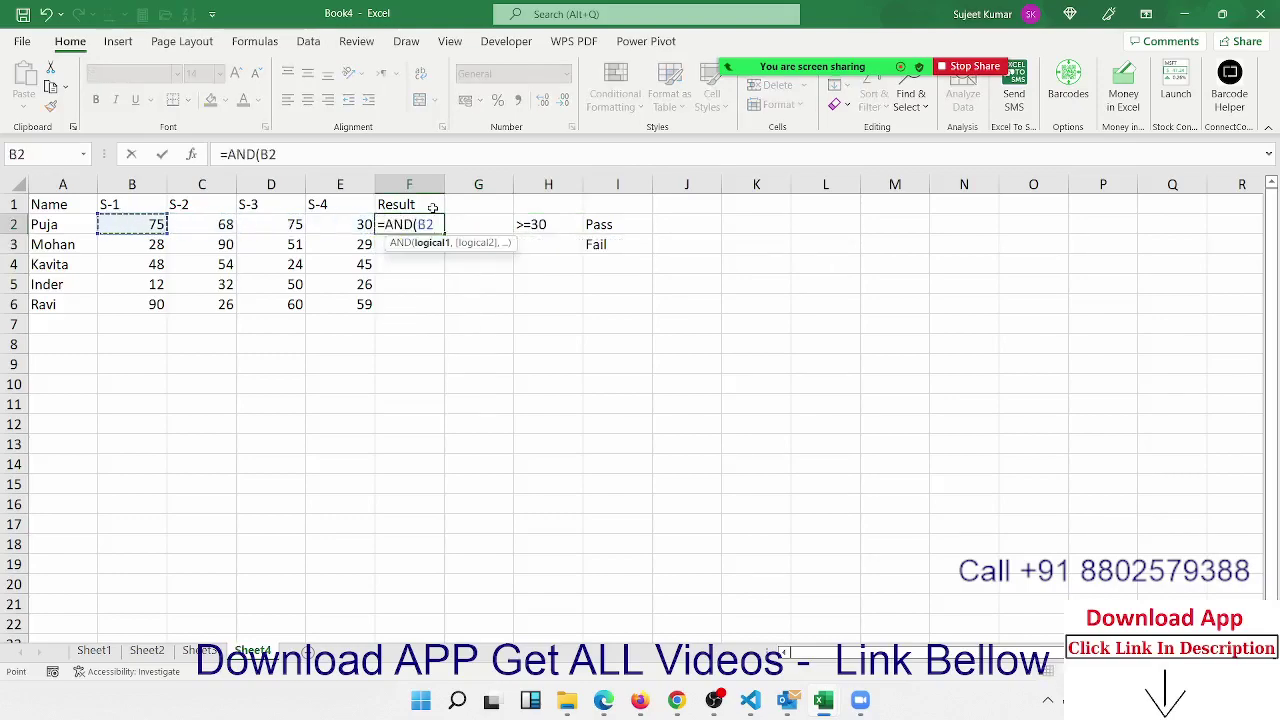
pyautogui.write('>=3')
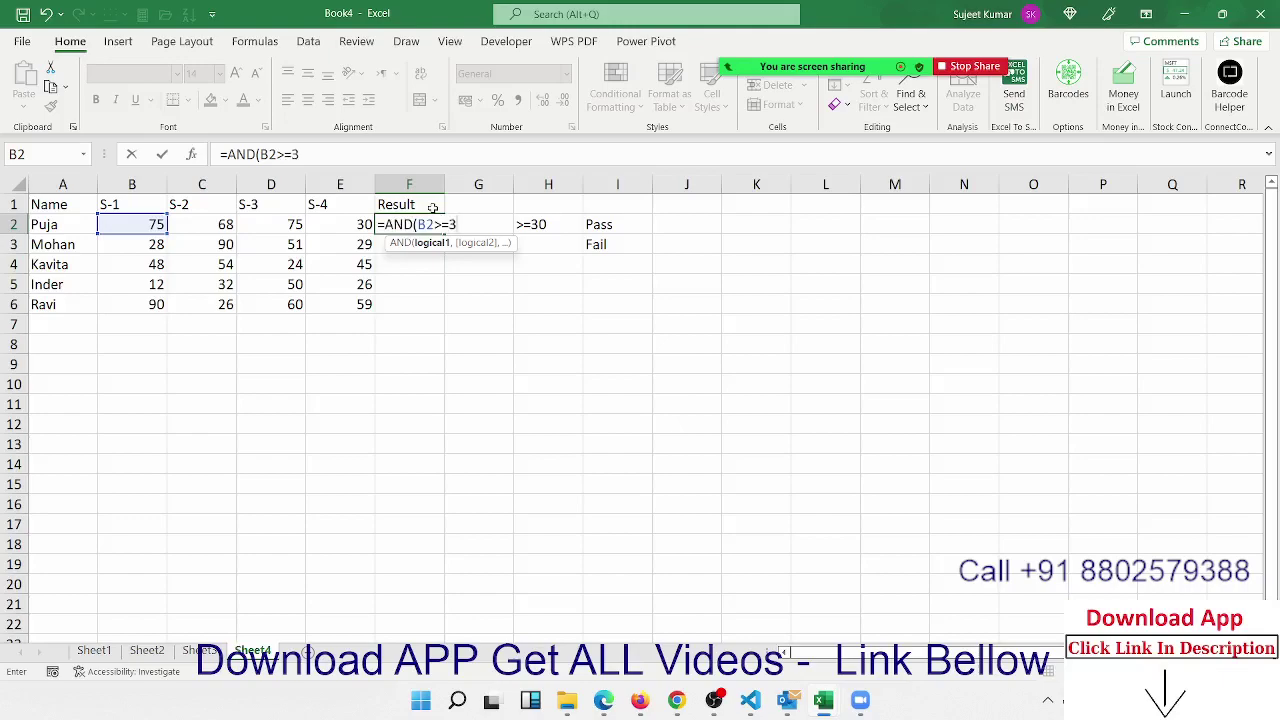
pyautogui.write('0,')
pyautogui.press('Left')
pyautogui.press('Left')
pyautogui.press('Left')
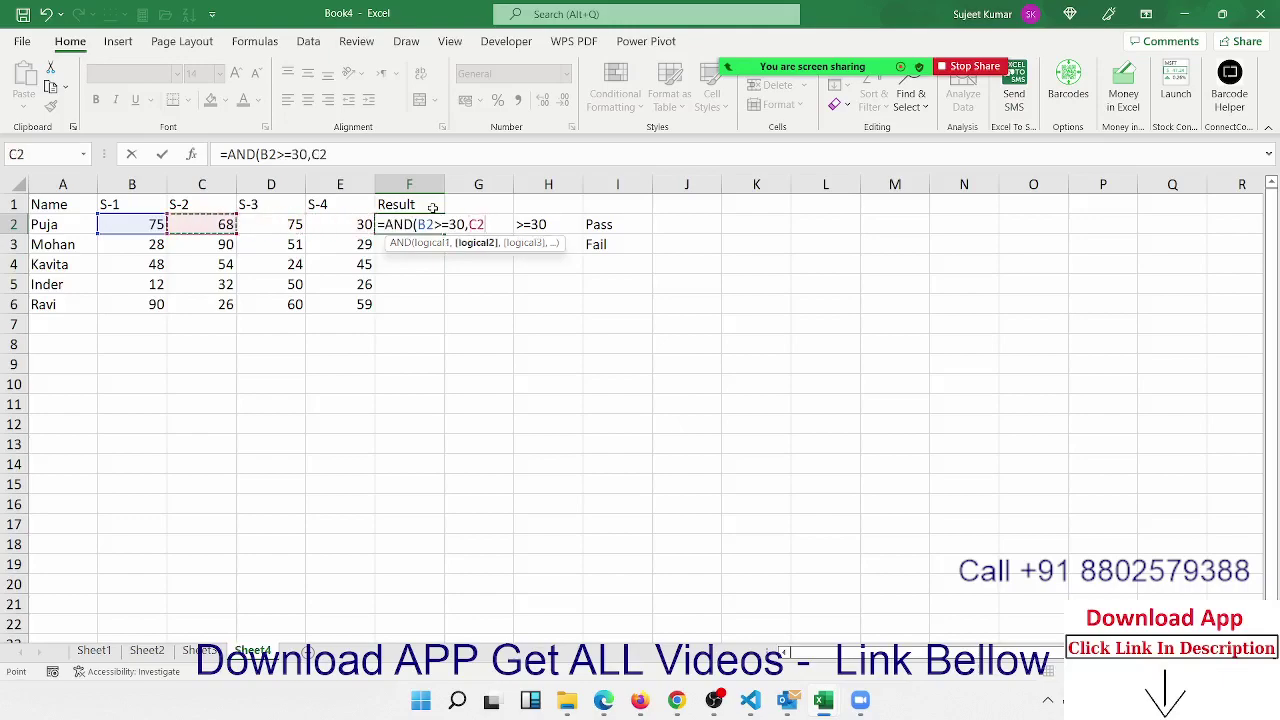
pyautogui.write('>=3')
pyautogui.press('BackSpace')
pyautogui.write('=')
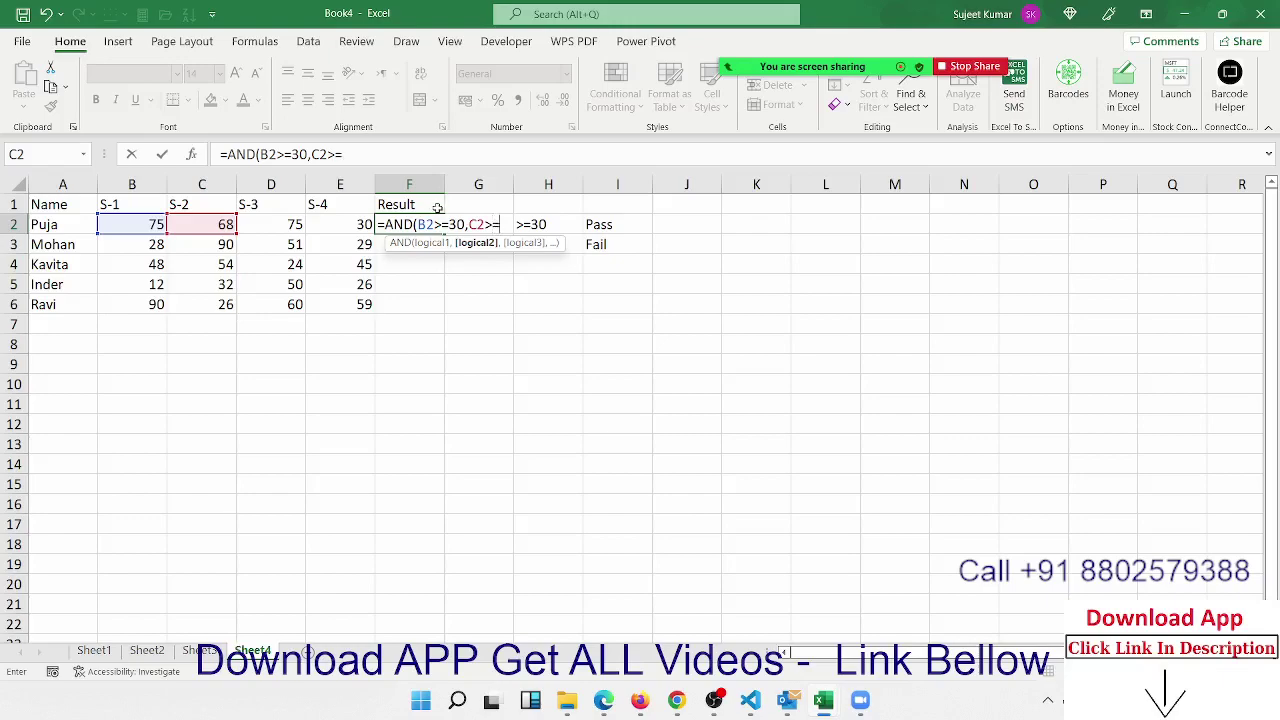
pyautogui.write('30,')
pyautogui.press('Left')
pyautogui.press('Left')
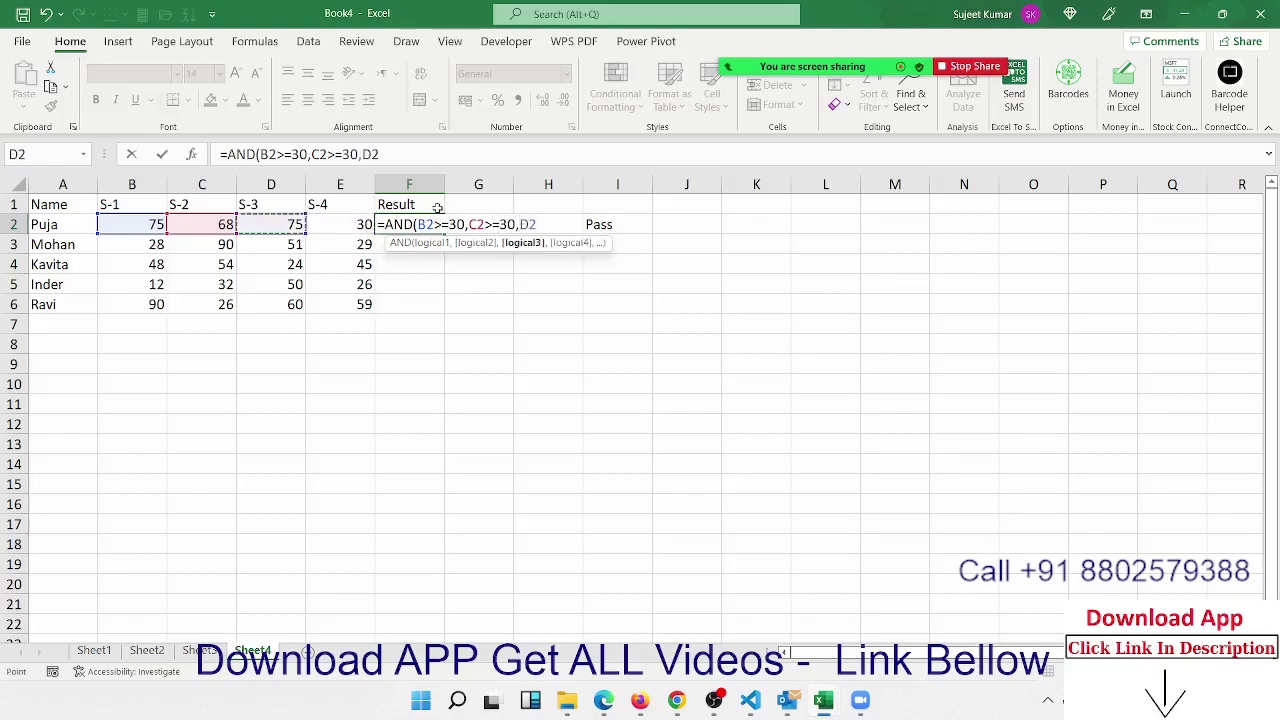
pyautogui.write('>=')
pyautogui.write('30,')
pyautogui.press('Left')
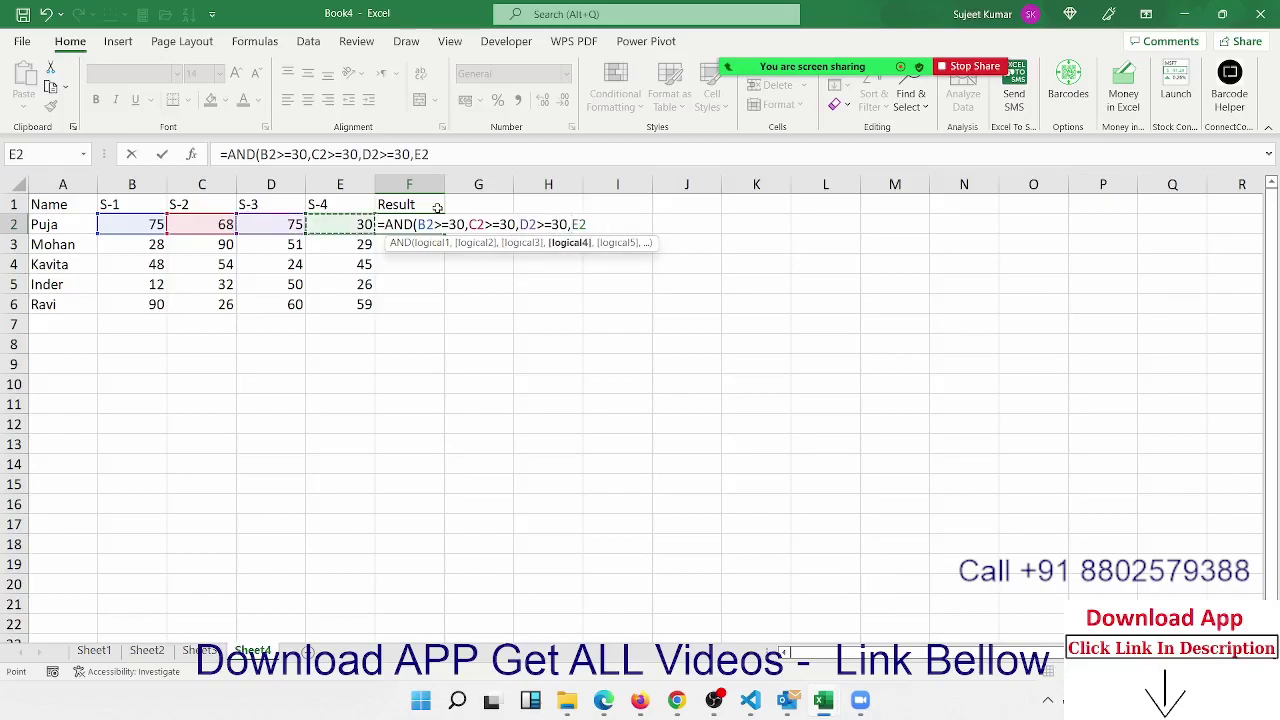
pyautogui.write('>=')
pyautogui.write('30)')
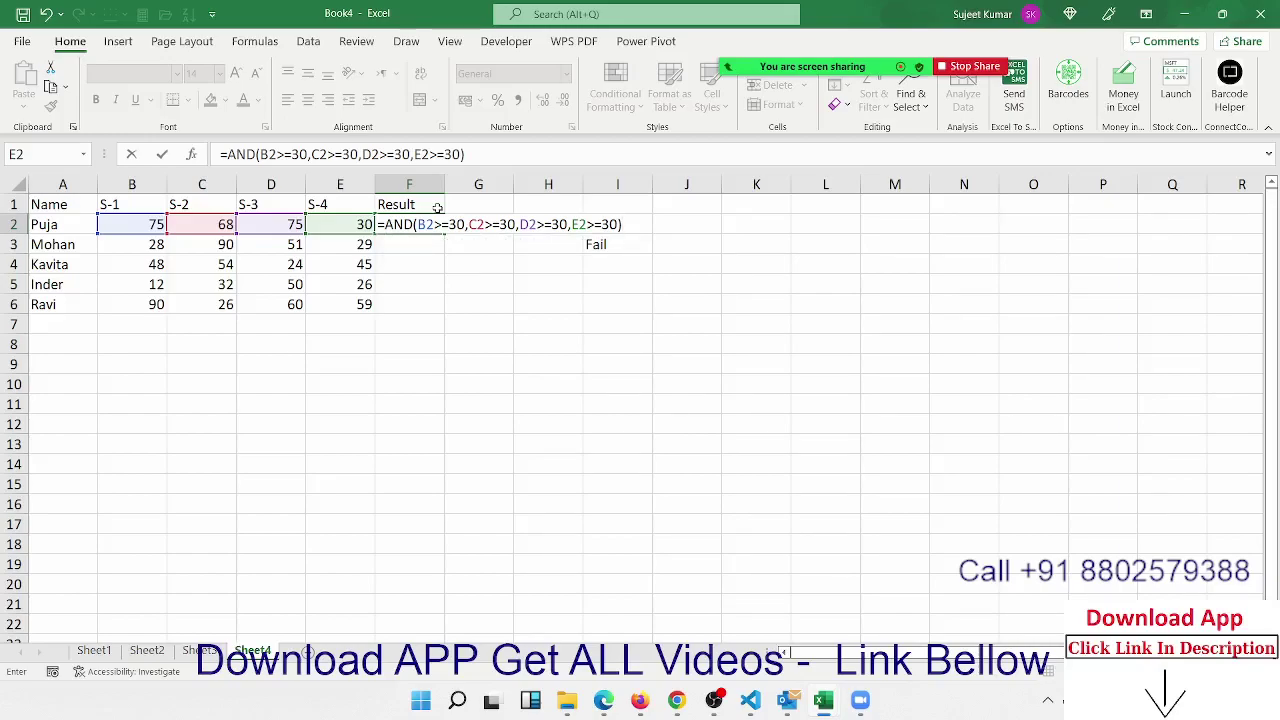
pyautogui.press('Return')
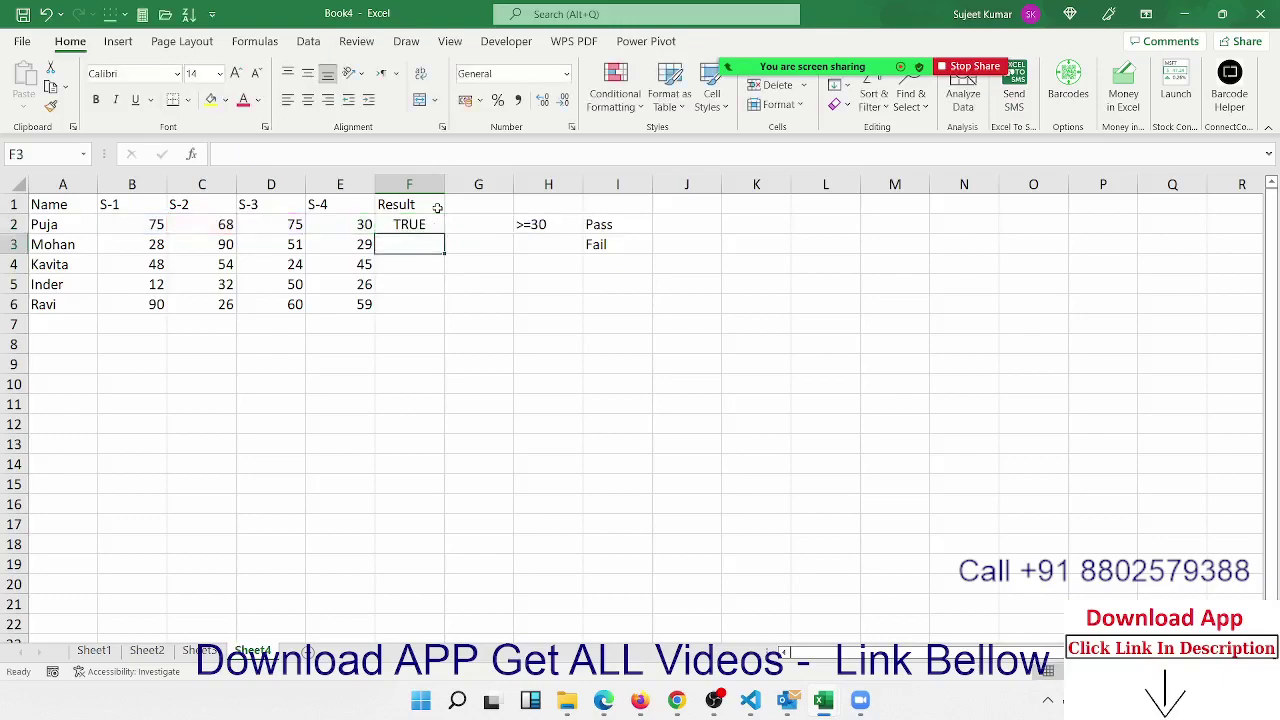
# Copy the AND formula down to F6 and check the copies in F3:F5
pyautogui.press('Up')
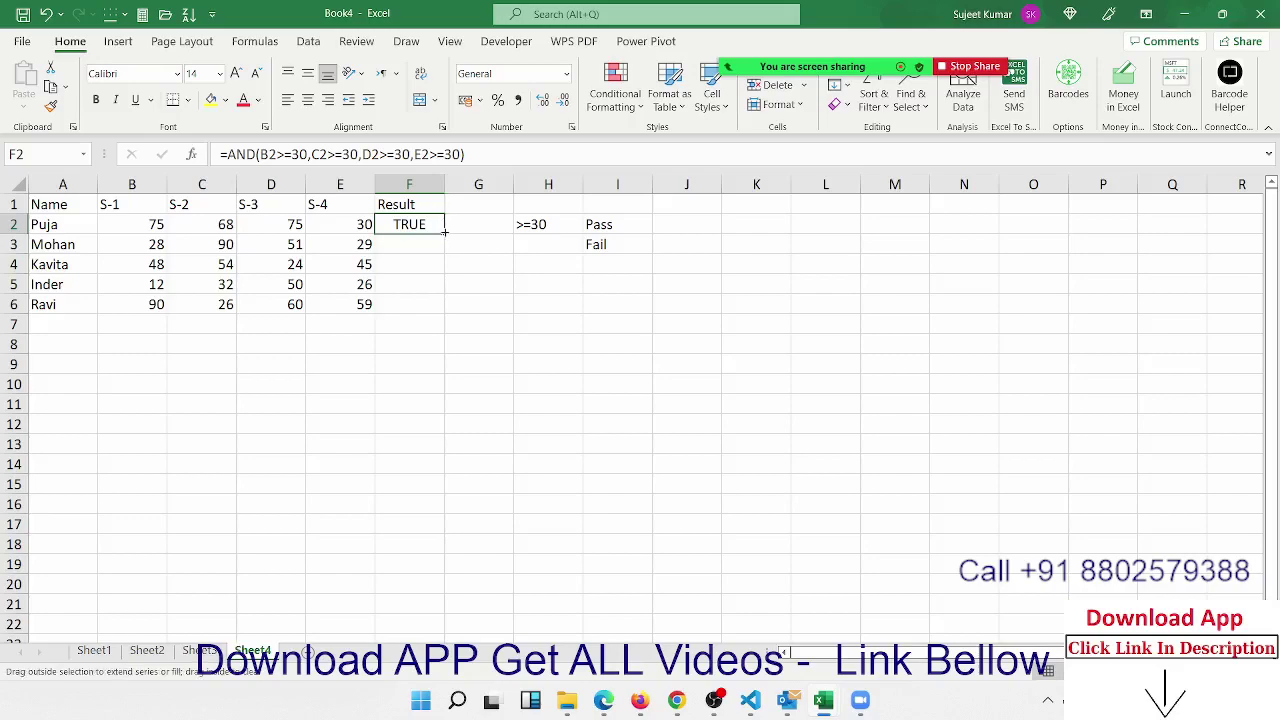
pyautogui.doubleClick(444, 234)
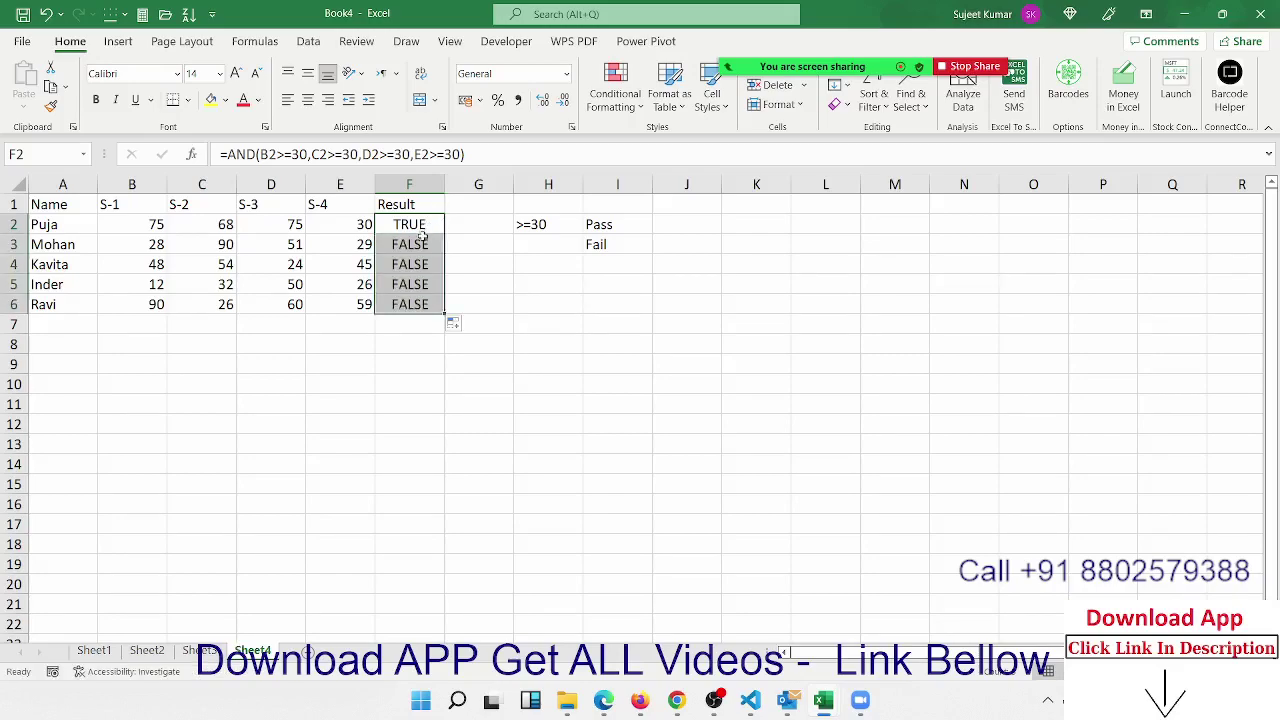
pyautogui.click(400, 244)
pyautogui.click(400, 264)
pyautogui.click(398, 284)
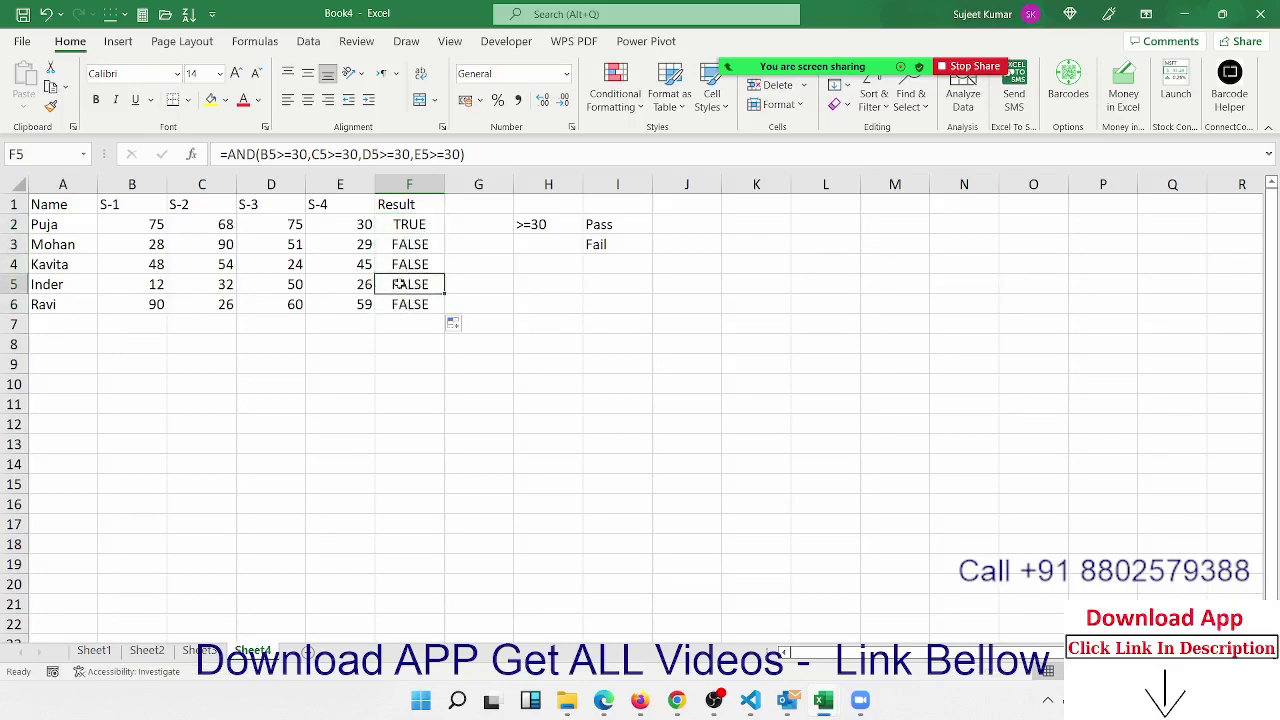
pyautogui.click(406, 226)
# Wrap F2's AND test in IF returning "pass" or "Fail"
pyautogui.click(225, 154)
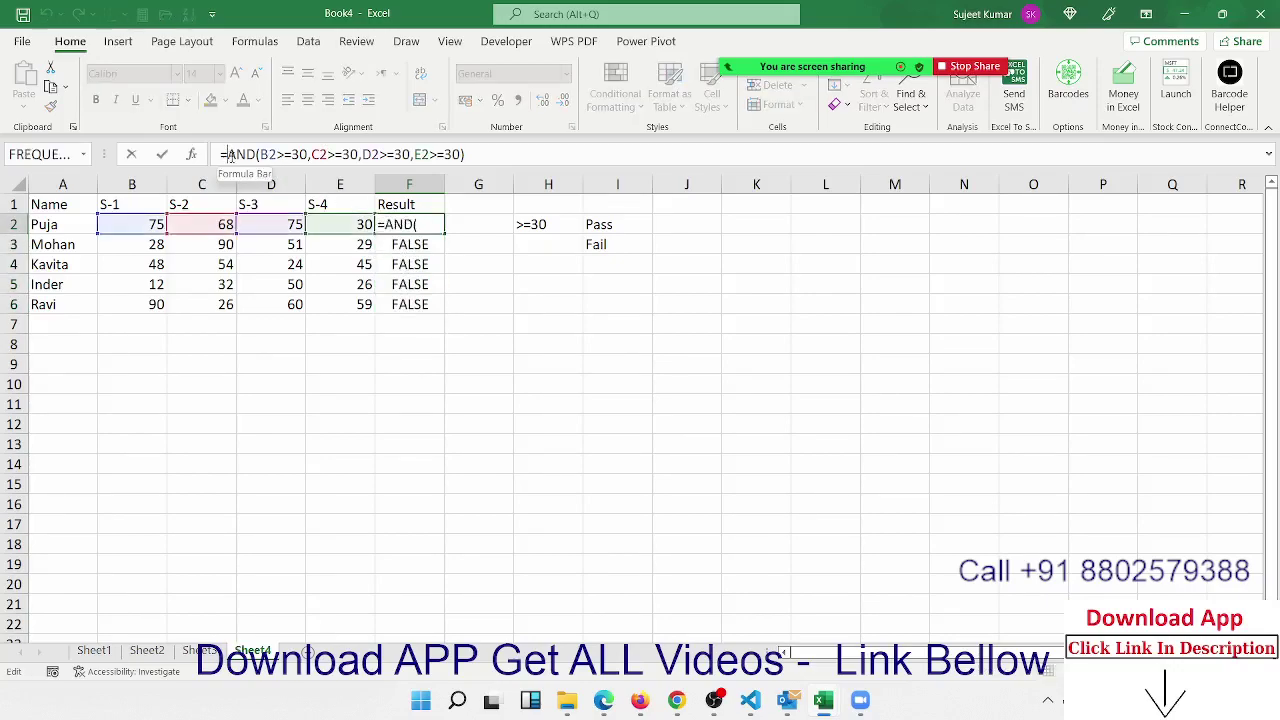
pyautogui.write('if')
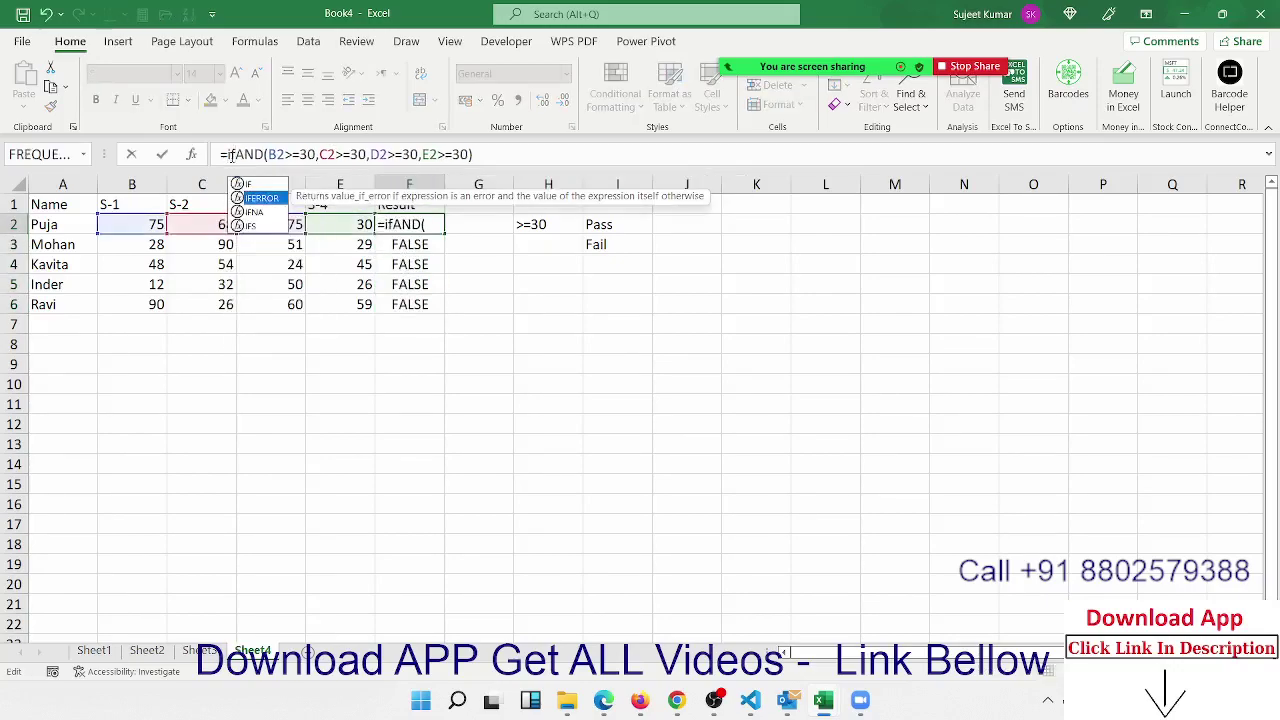
pyautogui.press('Tab')
pyautogui.click(535, 155)
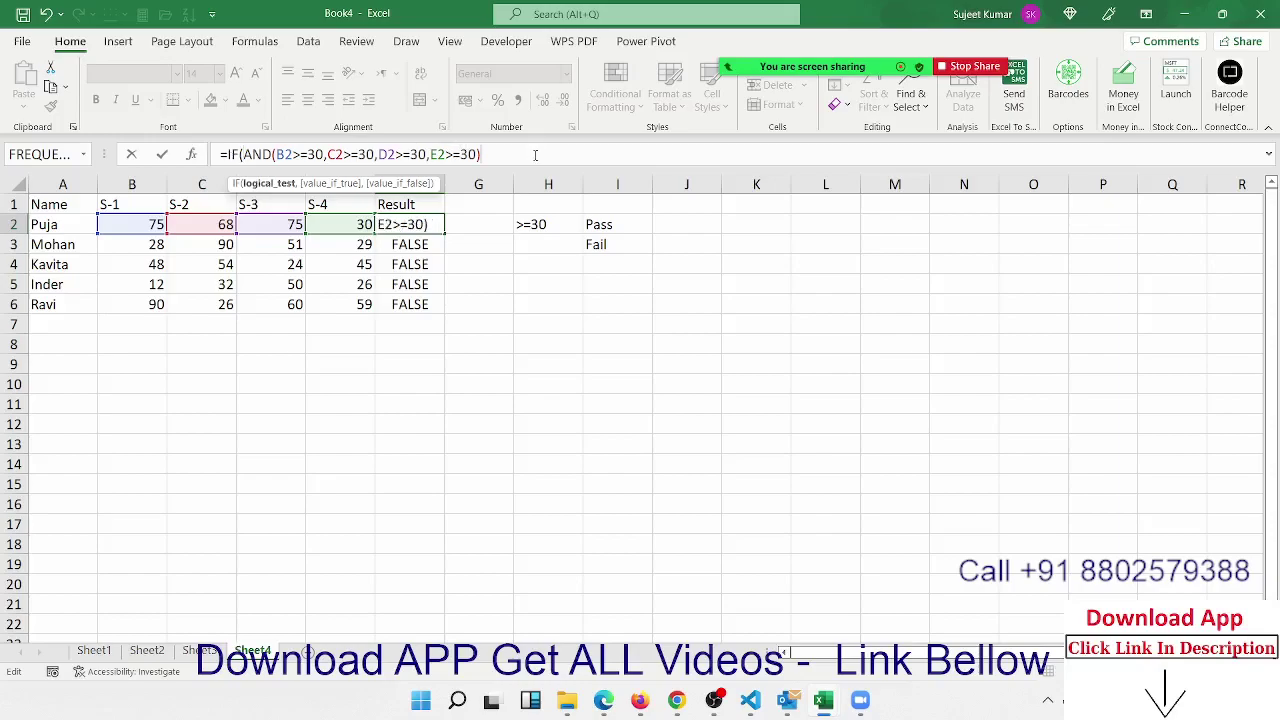
pyautogui.write(',"')
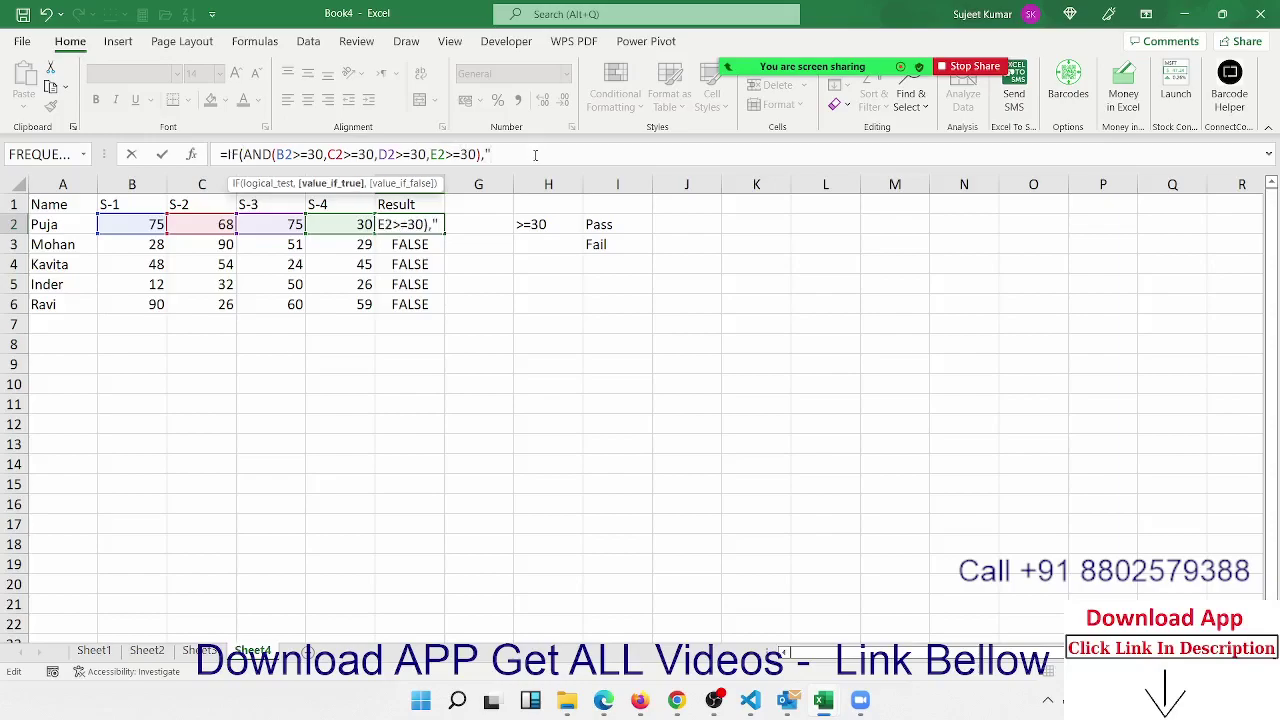
pyautogui.write('pass",')
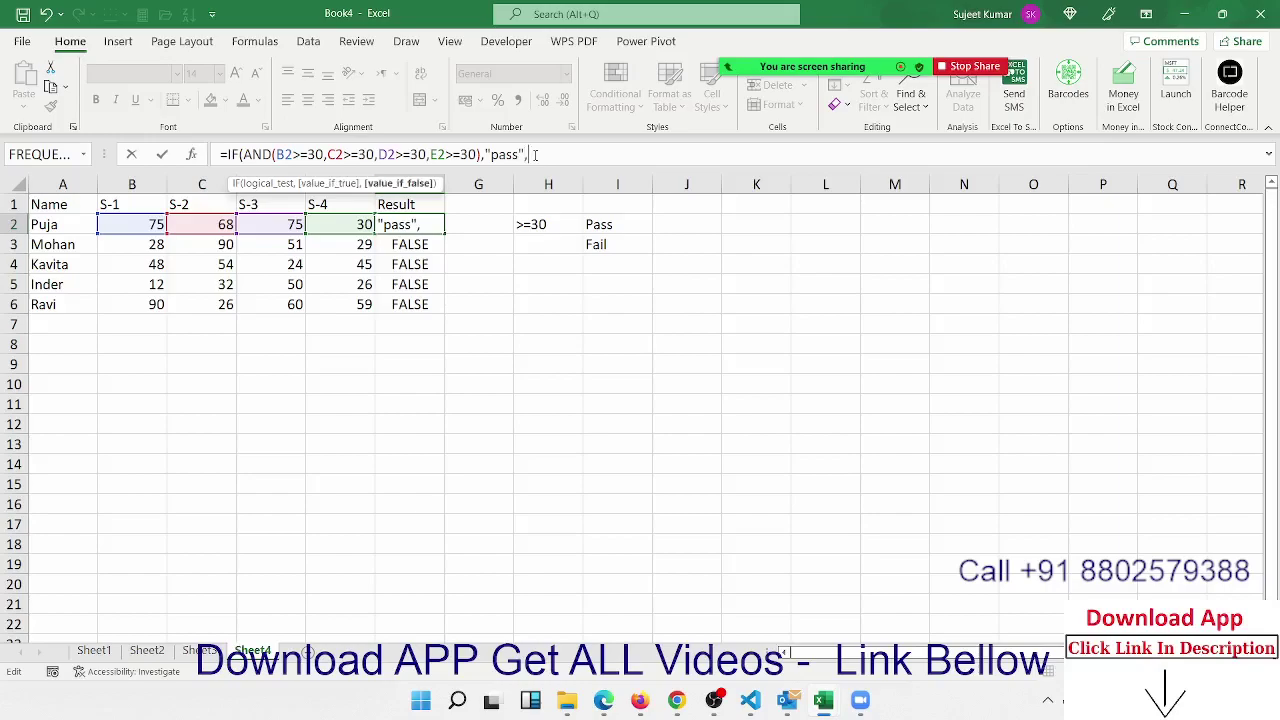
pyautogui.write('"Fail')
pyautogui.write('")')
pyautogui.hotkey('ctrl', 'Return')
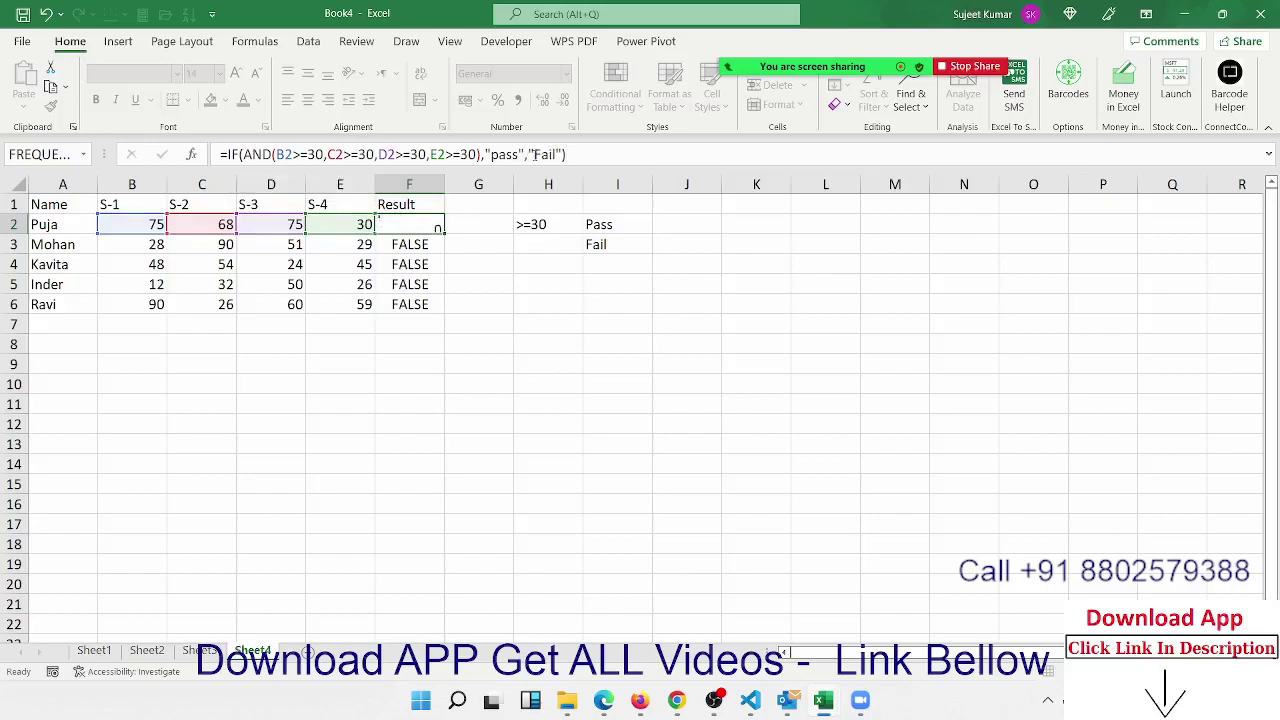
# Fill the pass/Fail formula down F2:F6 and begin a new formula in G2
pyautogui.moveTo(410, 224); pyautogui.dragTo(410, 304)
pyautogui.hotkey('ctrl', 'd')
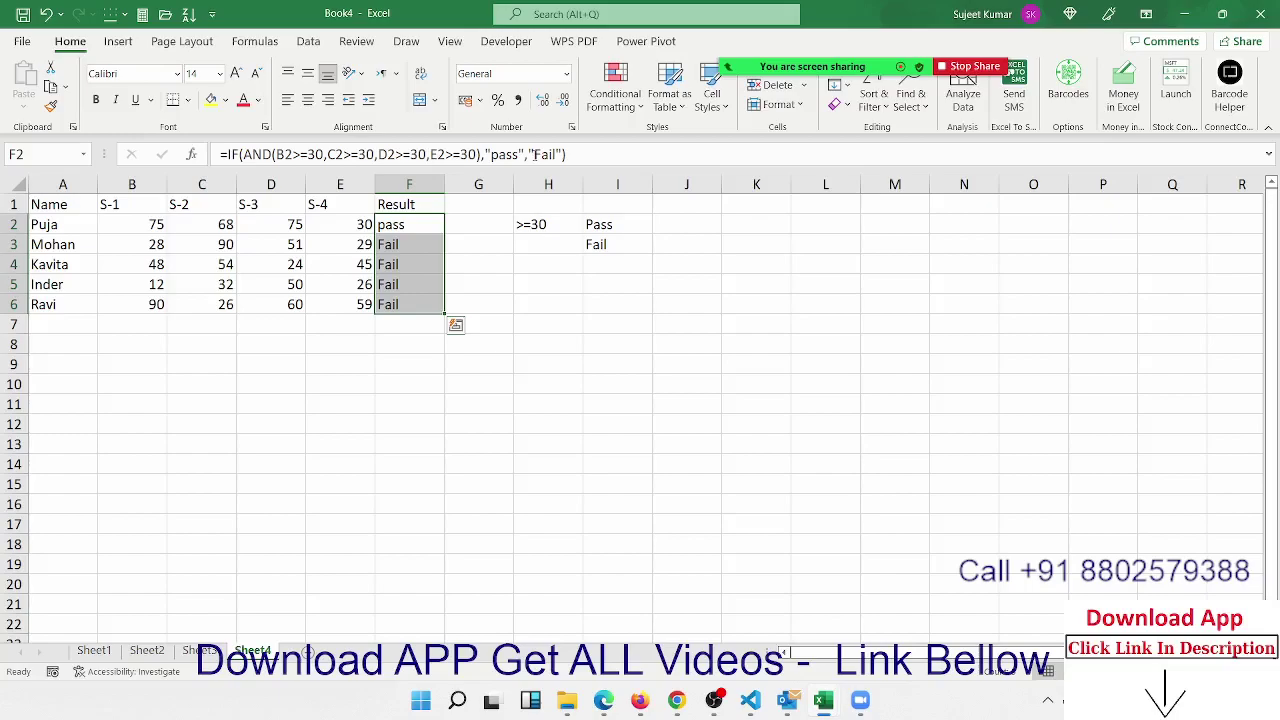
pyautogui.press('Right')
pyautogui.press('Left')
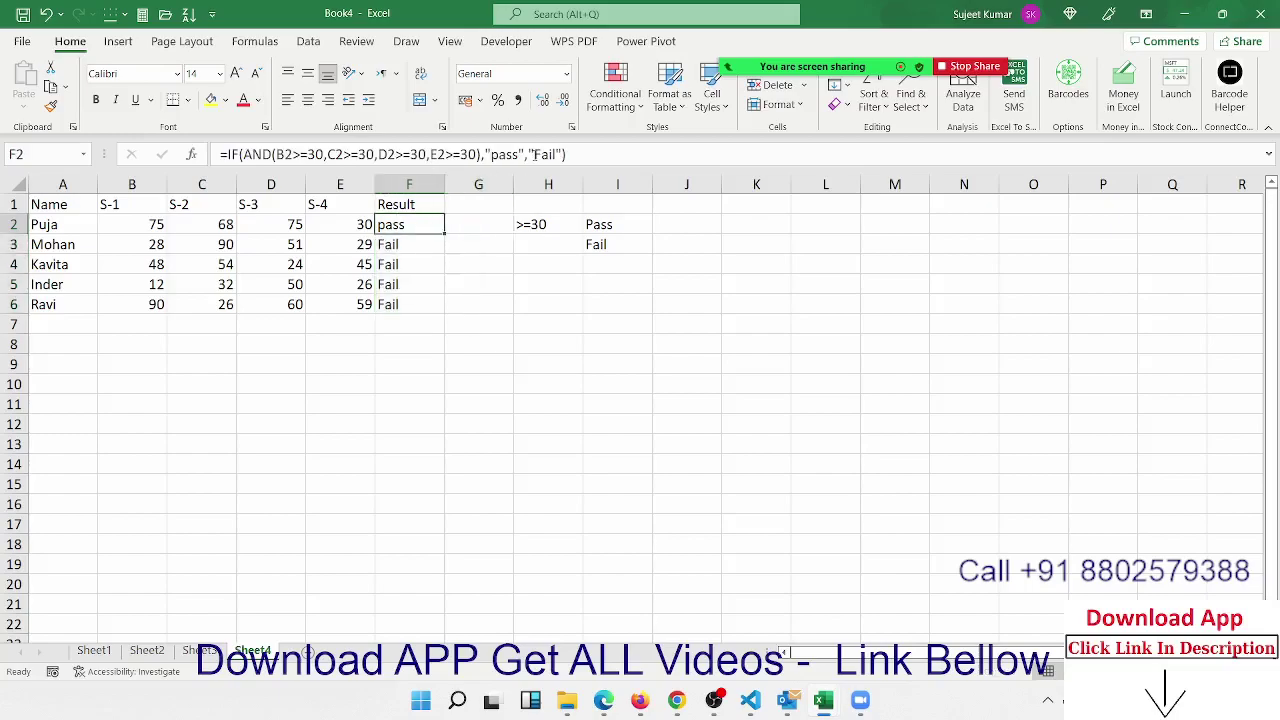
pyautogui.press('Down')
pyautogui.press('Down')
pyautogui.press('Down')
pyautogui.press('Down')
pyautogui.press('Down')
pyautogui.press('Up')
pyautogui.press('Up')
pyautogui.press('Up')
pyautogui.press('Up')
pyautogui.press('Up')
pyautogui.press('Down')
pyautogui.press('Up')
pyautogui.press('Right')
pyautogui.write('=')
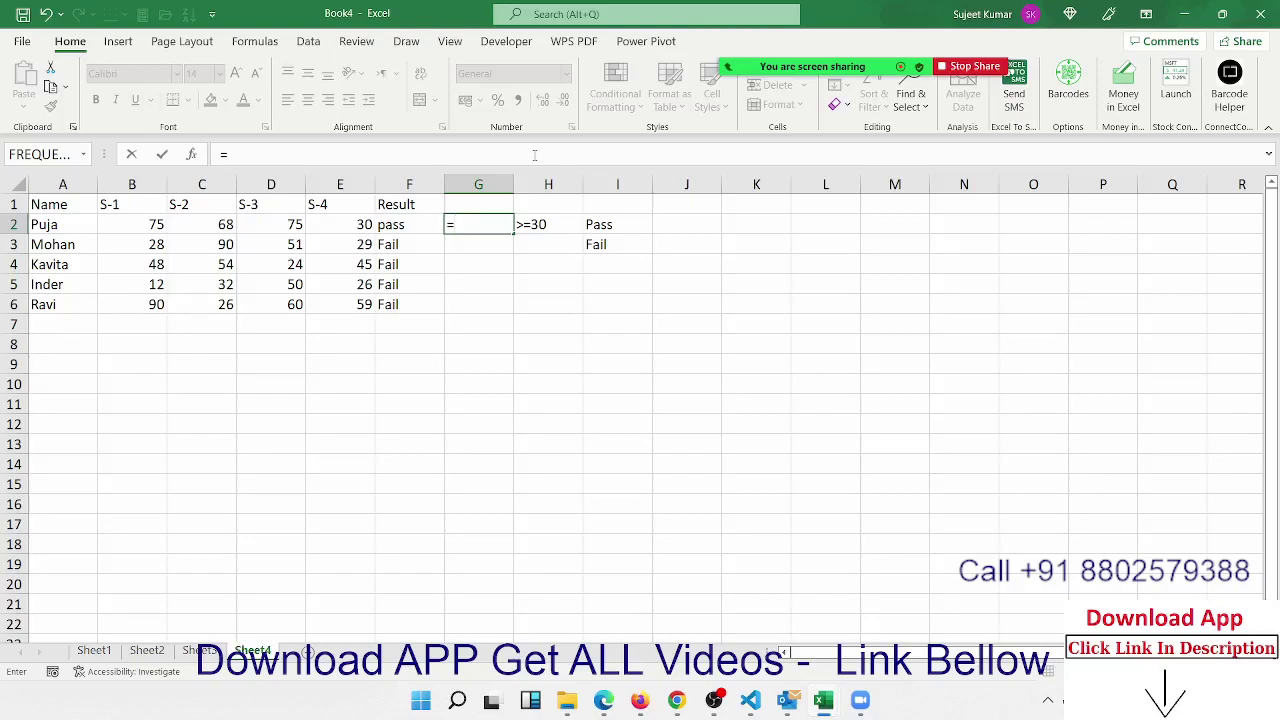
# Begin G2's nested IF testing B2 and nesting a second IF for C2
pyautogui.write('if')
pyautogui.press('Tab')
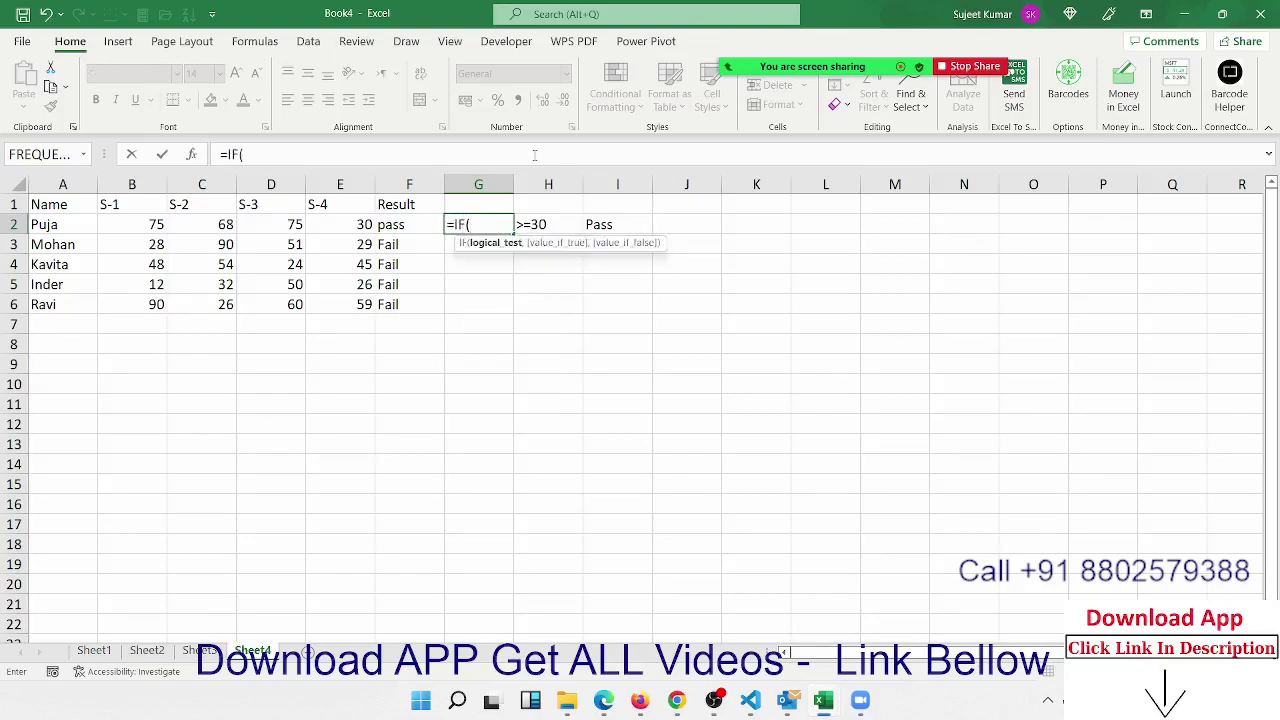
pyautogui.press('Left')
pyautogui.press('Left')
pyautogui.press('Left')
pyautogui.press('Left')
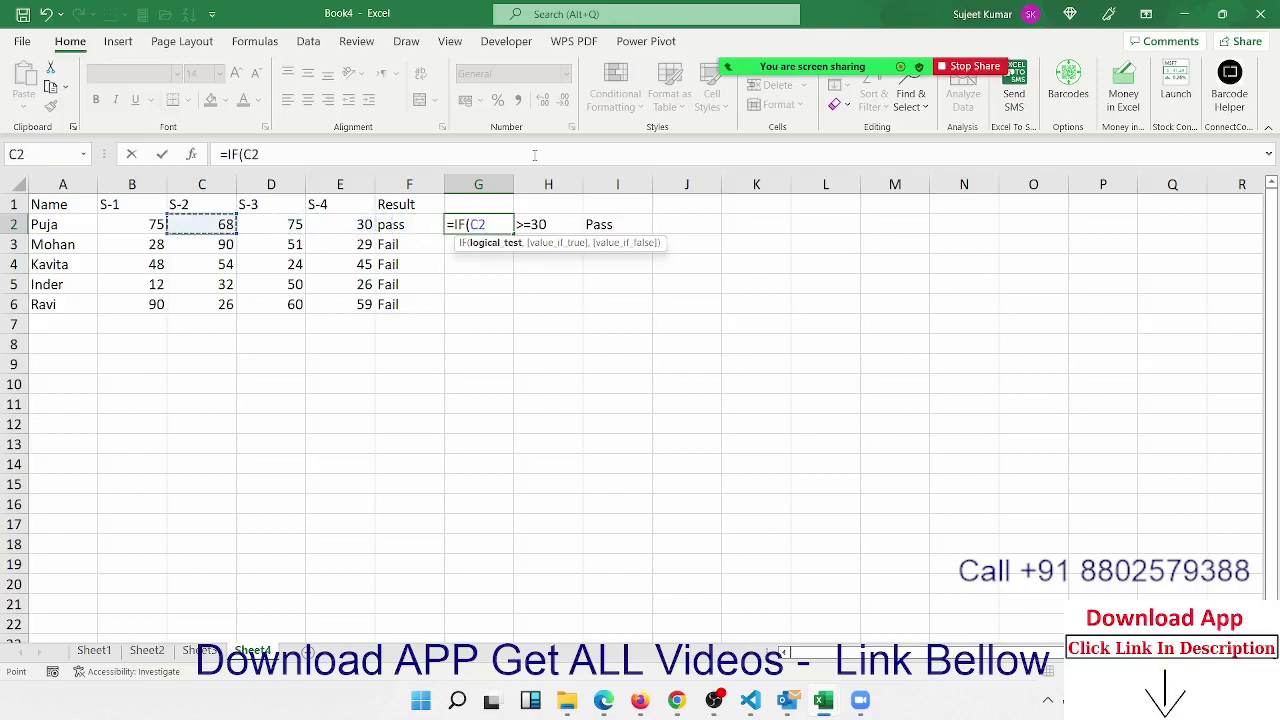
pyautogui.press('Left')
pyautogui.write('>=')
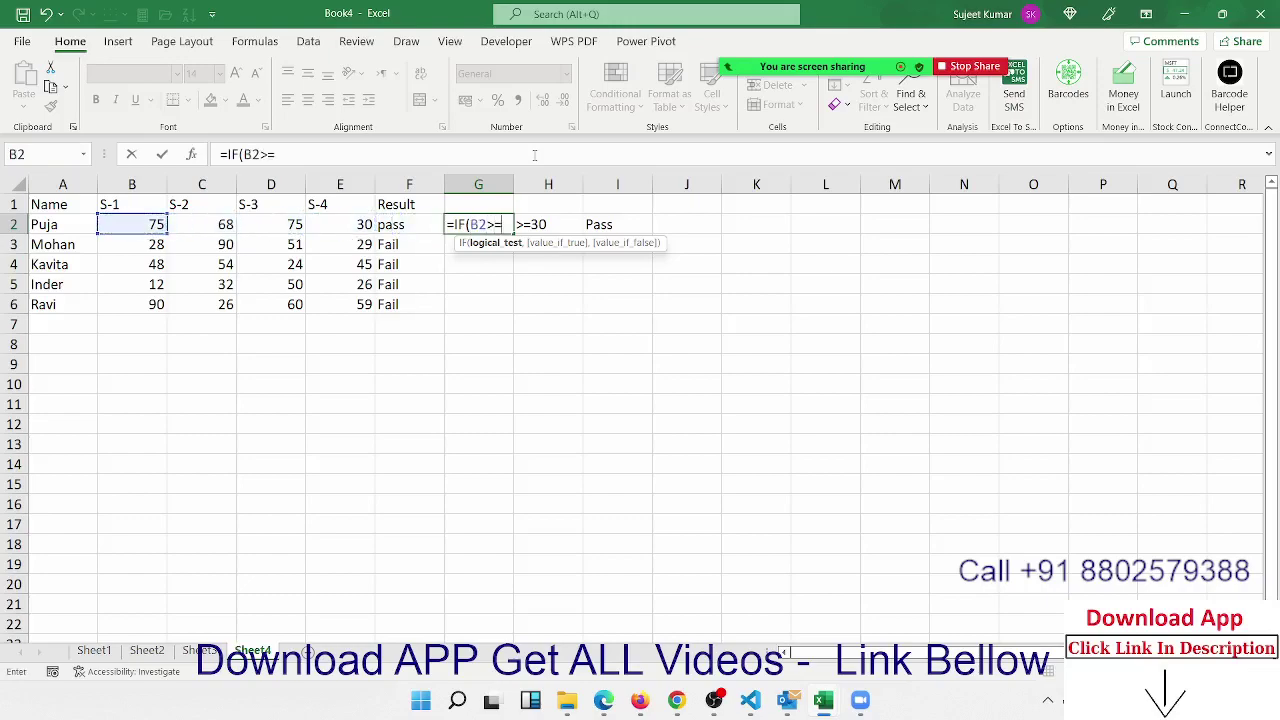
pyautogui.write('50,')
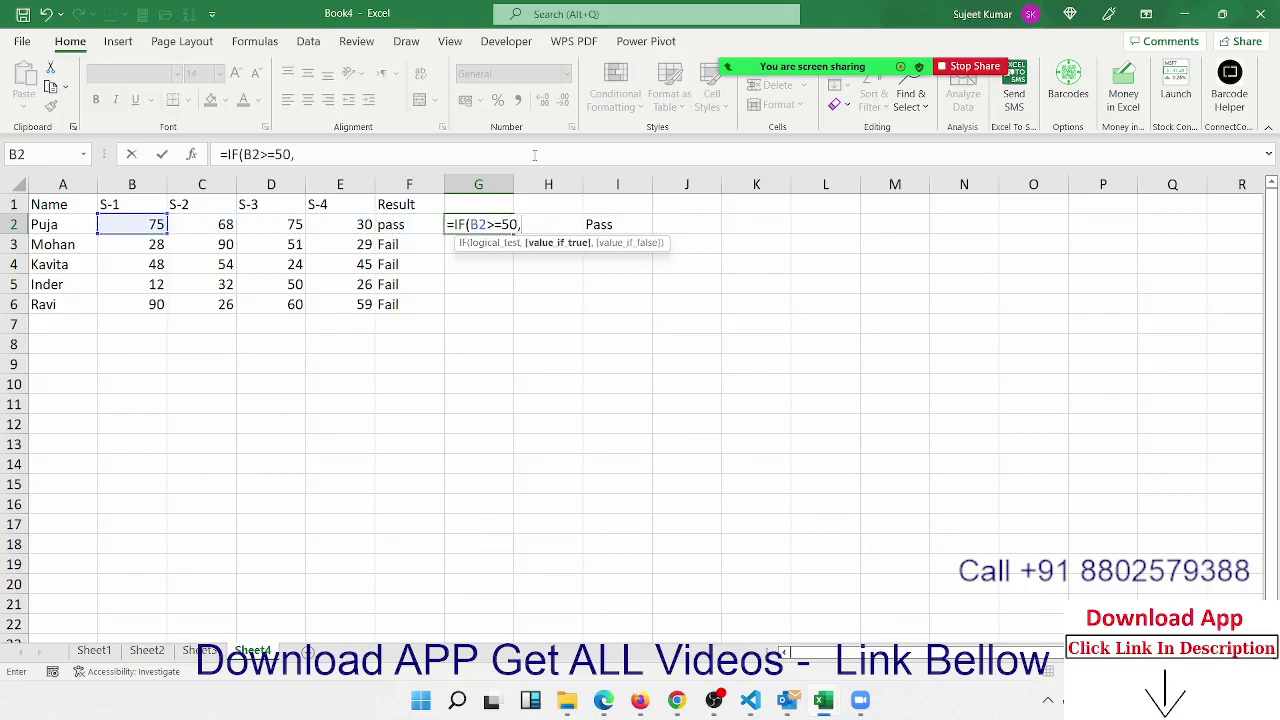
pyautogui.press('Left')
pyautogui.press('Left')
pyautogui.press('Left')
pyautogui.press('Left')
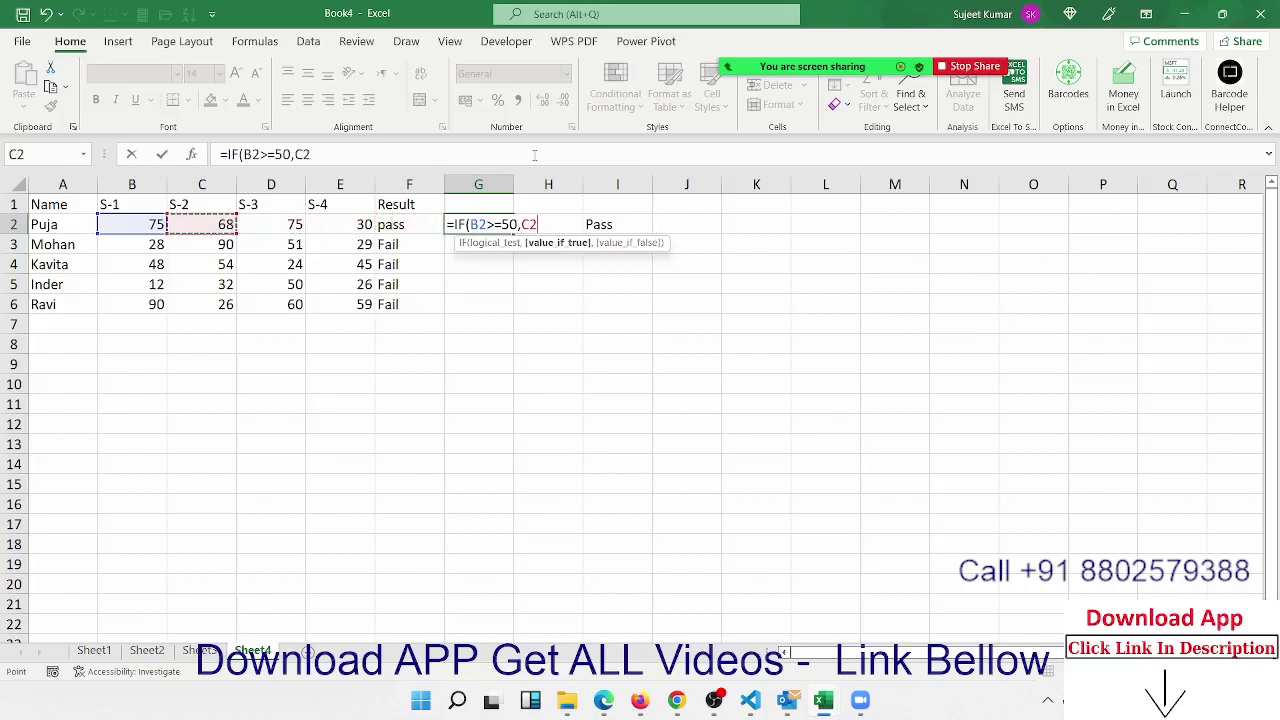
pyautogui.press('BackSpace')
pyautogui.press('BackSpace')
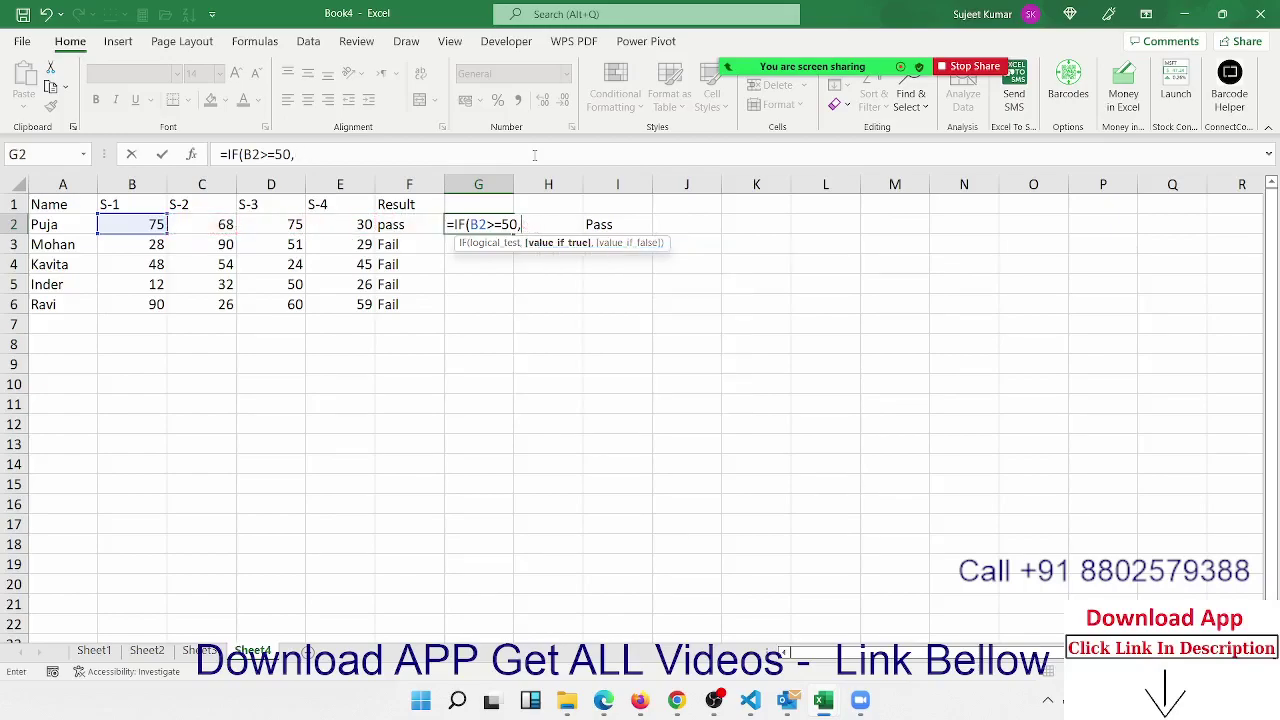
pyautogui.write('if(')
pyautogui.press('Left')
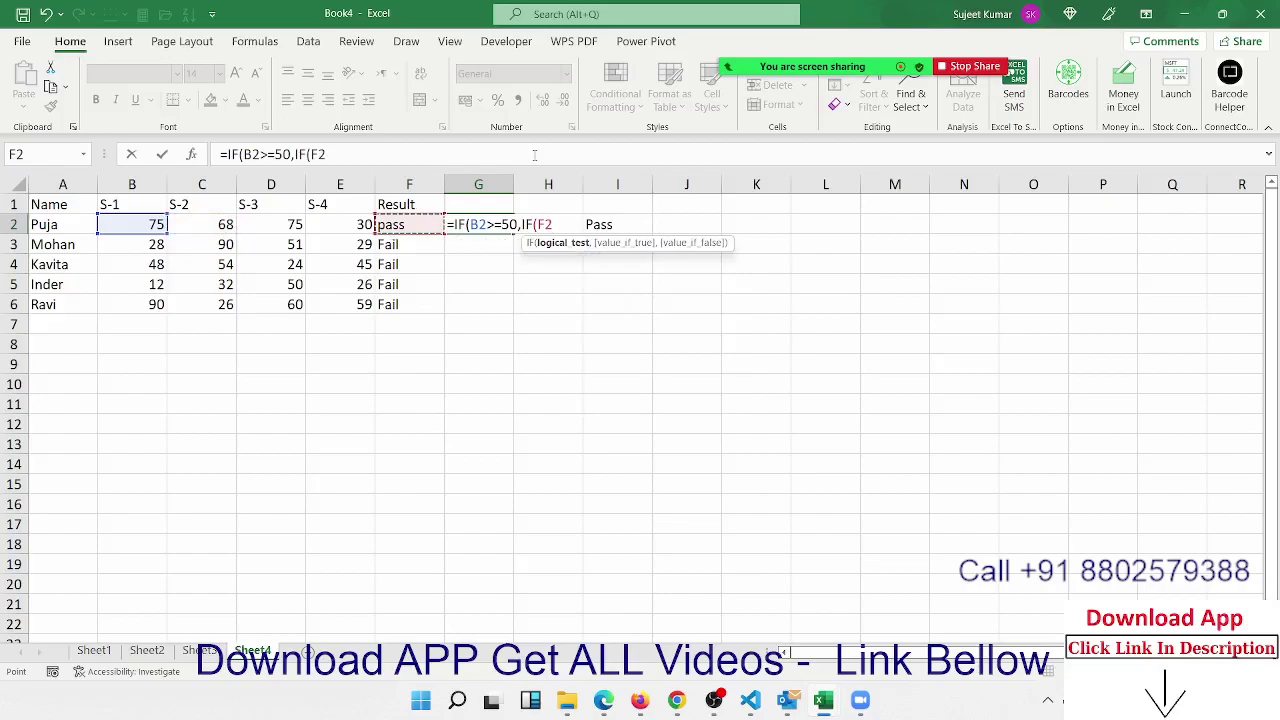
pyautogui.press('Left')
pyautogui.press('Left')
pyautogui.press('Left')
pyautogui.write('>')
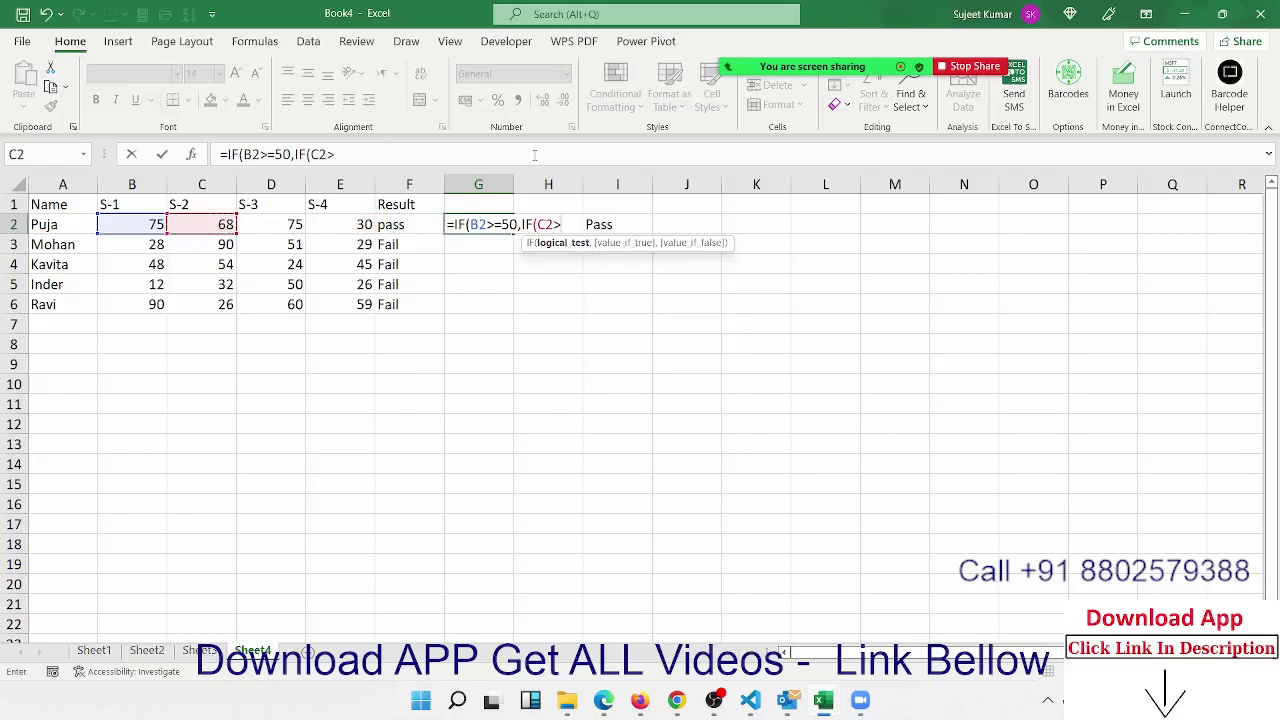
pyautogui.write('=')
# Correct the first threshold from 50 to 30 and complete the C2>=30 test
pyautogui.click(504, 226)
pyautogui.press('Delete')
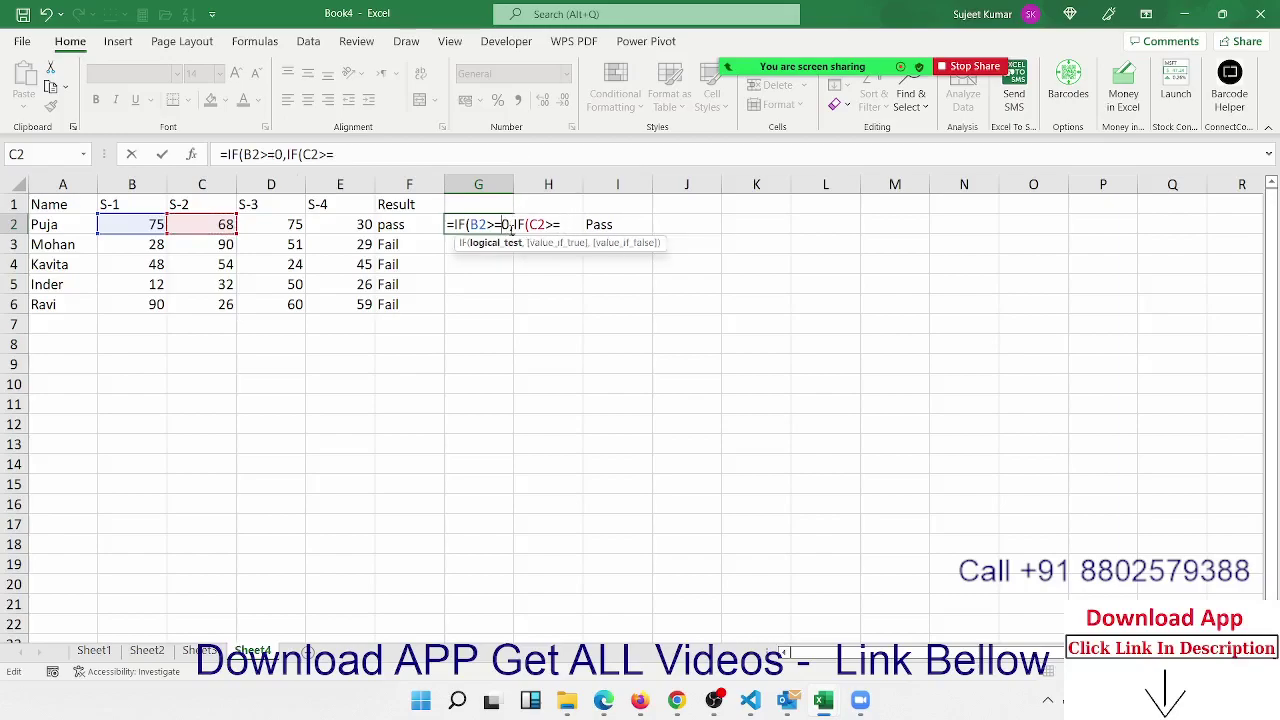
pyautogui.write('3')
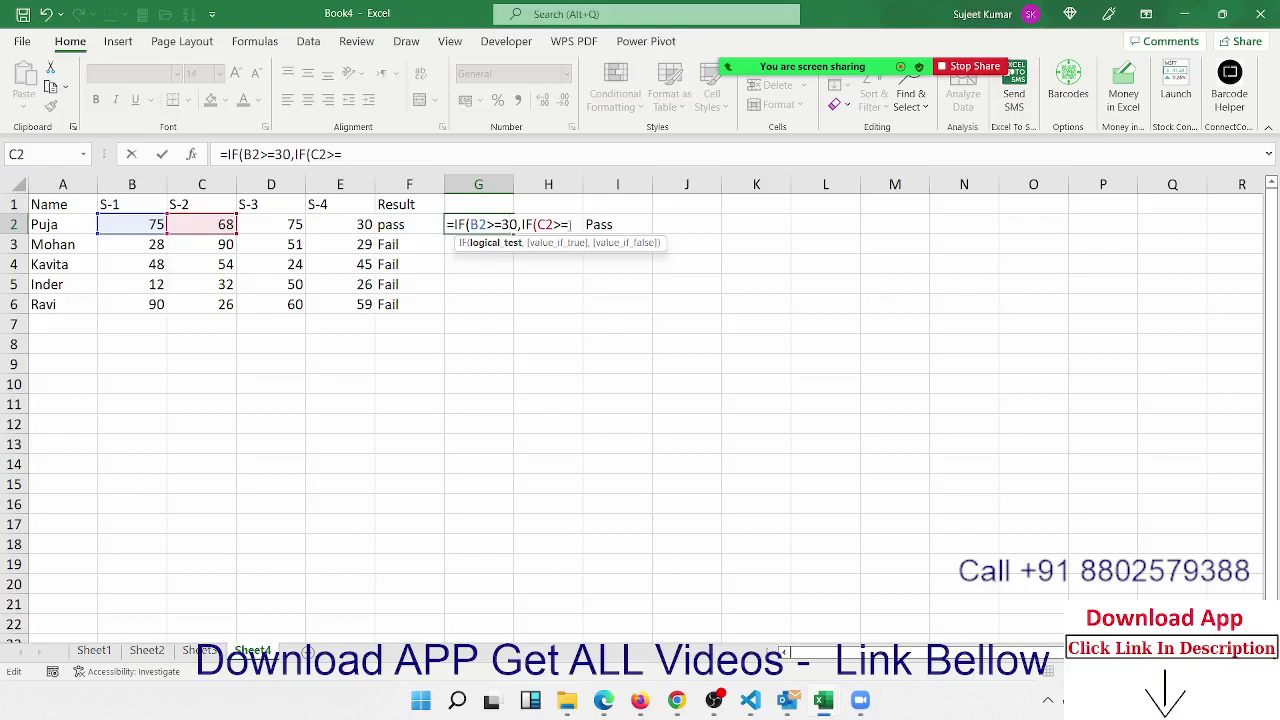
pyautogui.click(570, 224)
pyautogui.write('30')
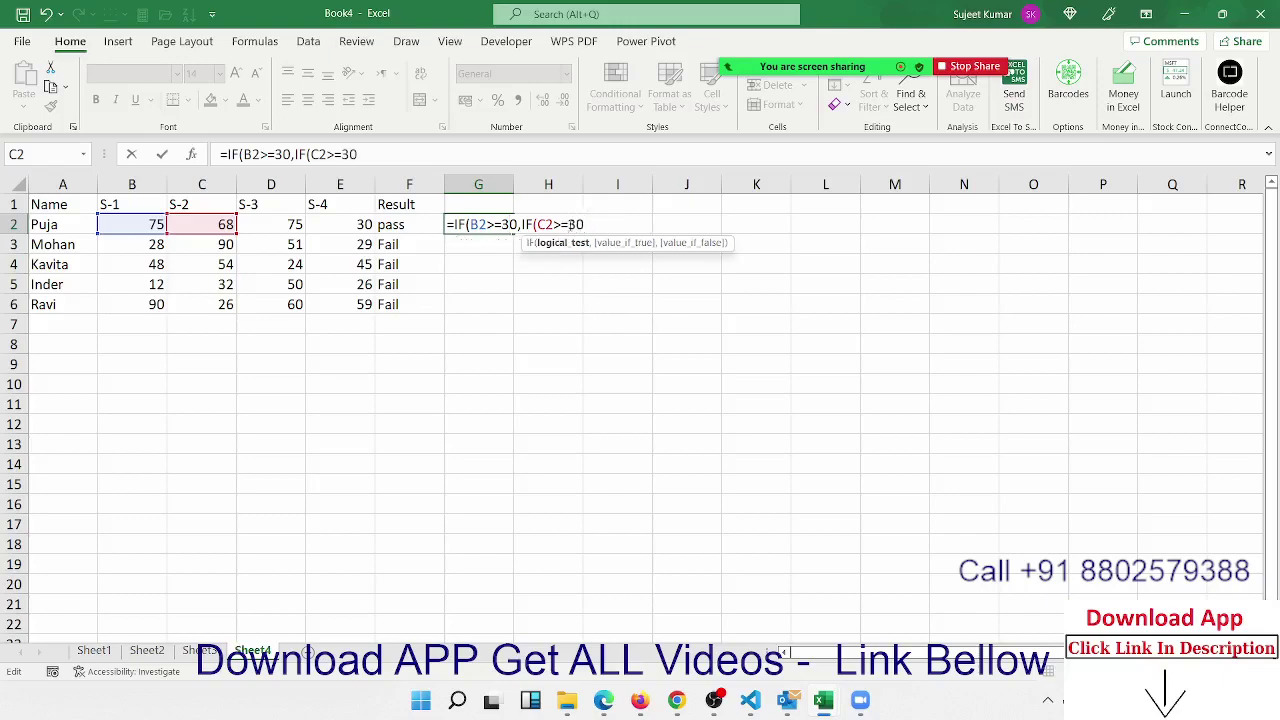
pyautogui.write(',IF(')
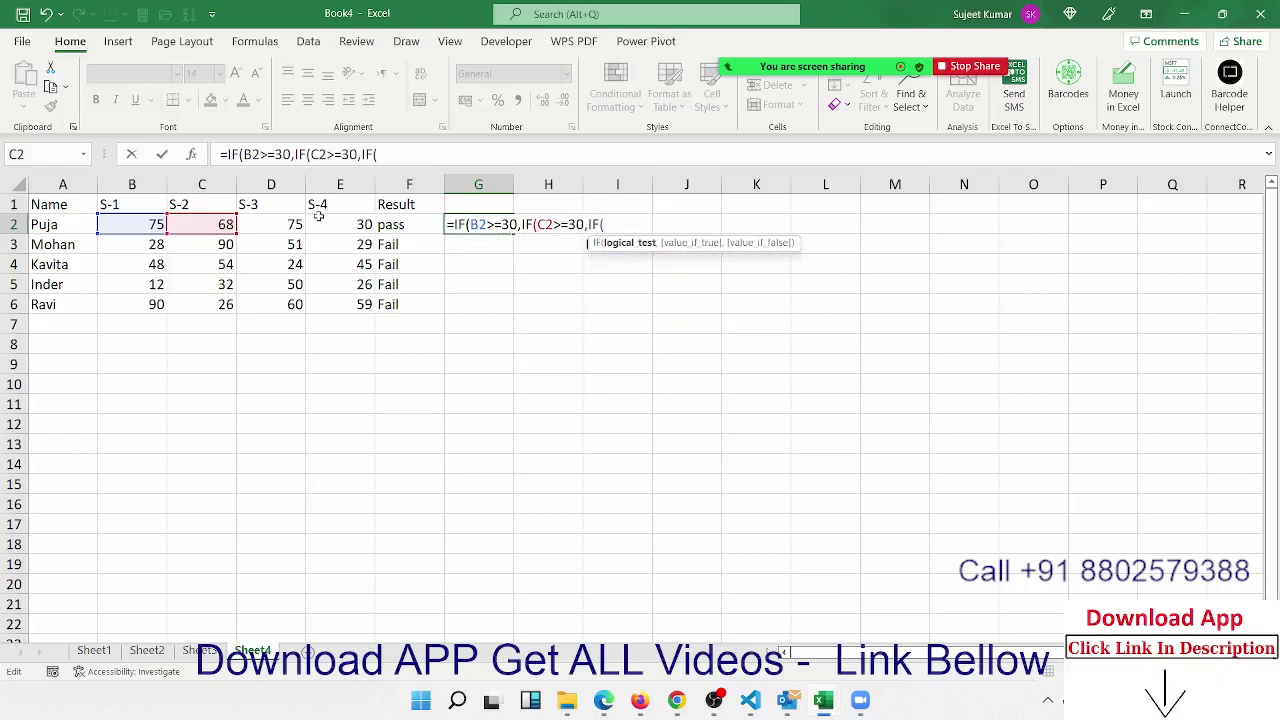
# Nest D2>=30 and E2>=30 tests returning "Pass" or "S4 Fail"
pyautogui.click(287, 224)
pyautogui.write('>=')
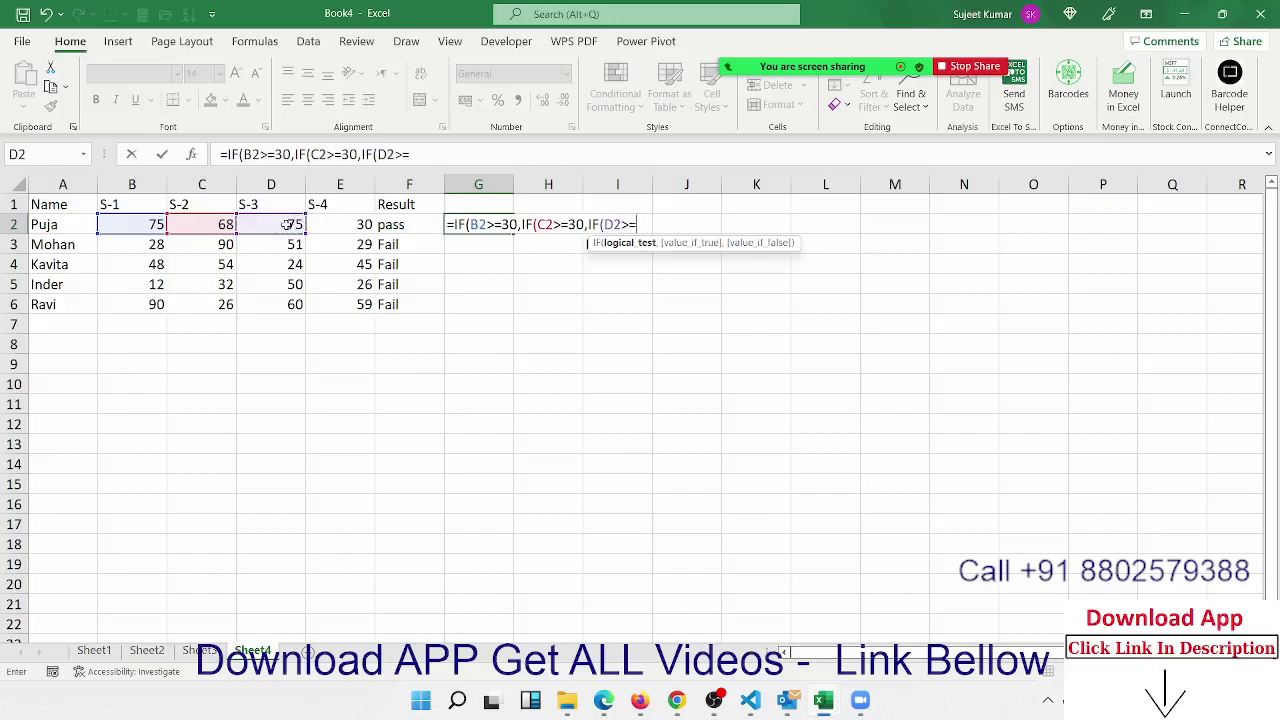
pyautogui.write('30,IF')
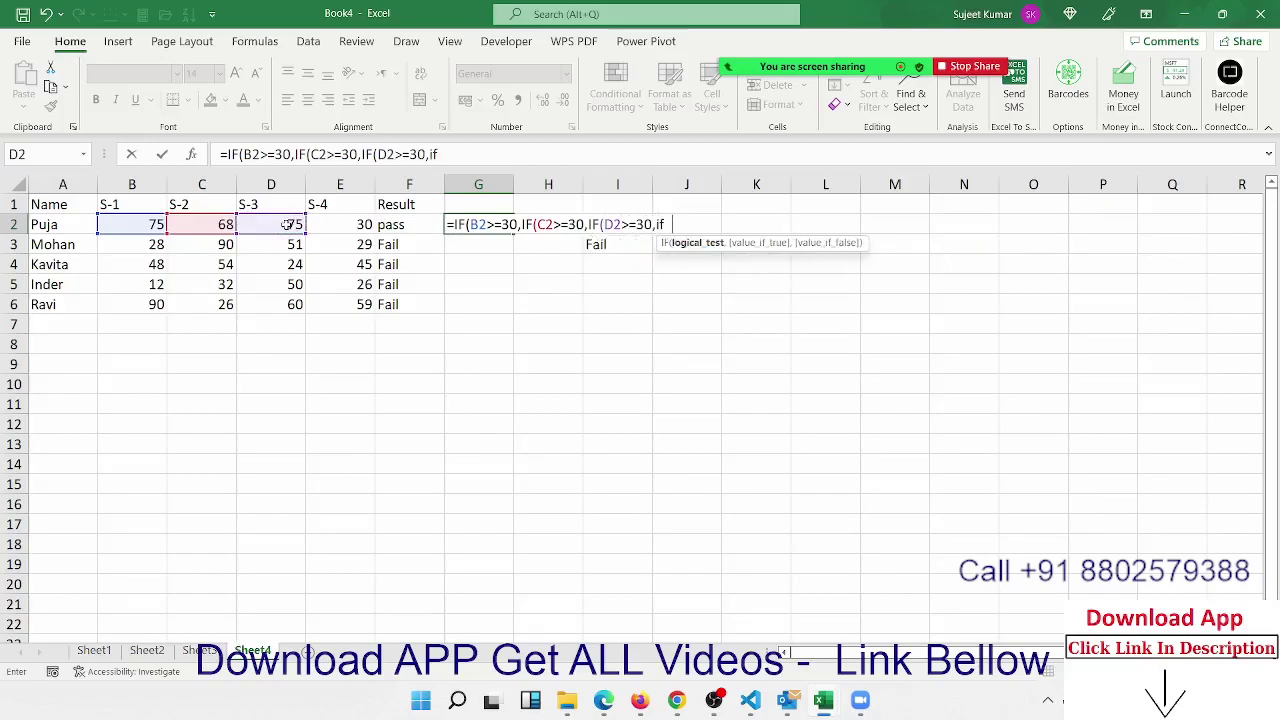
pyautogui.write('(')
pyautogui.click(341, 221)
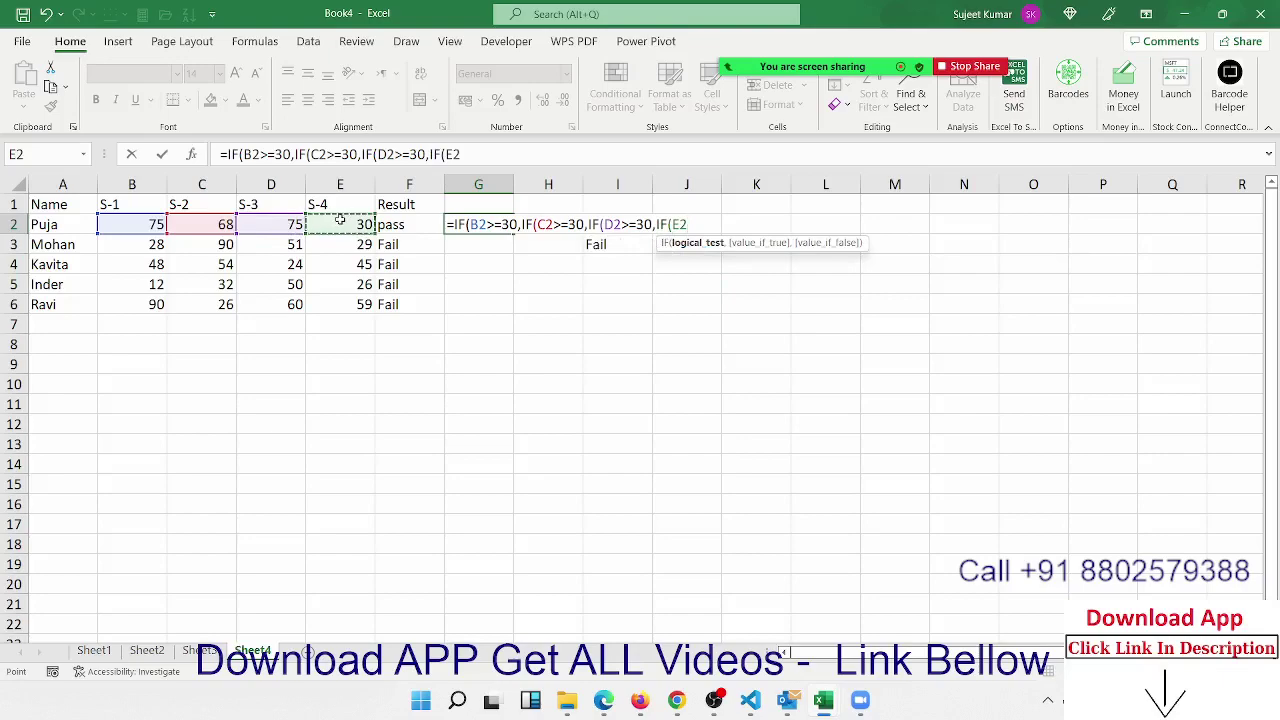
pyautogui.write('>=30')
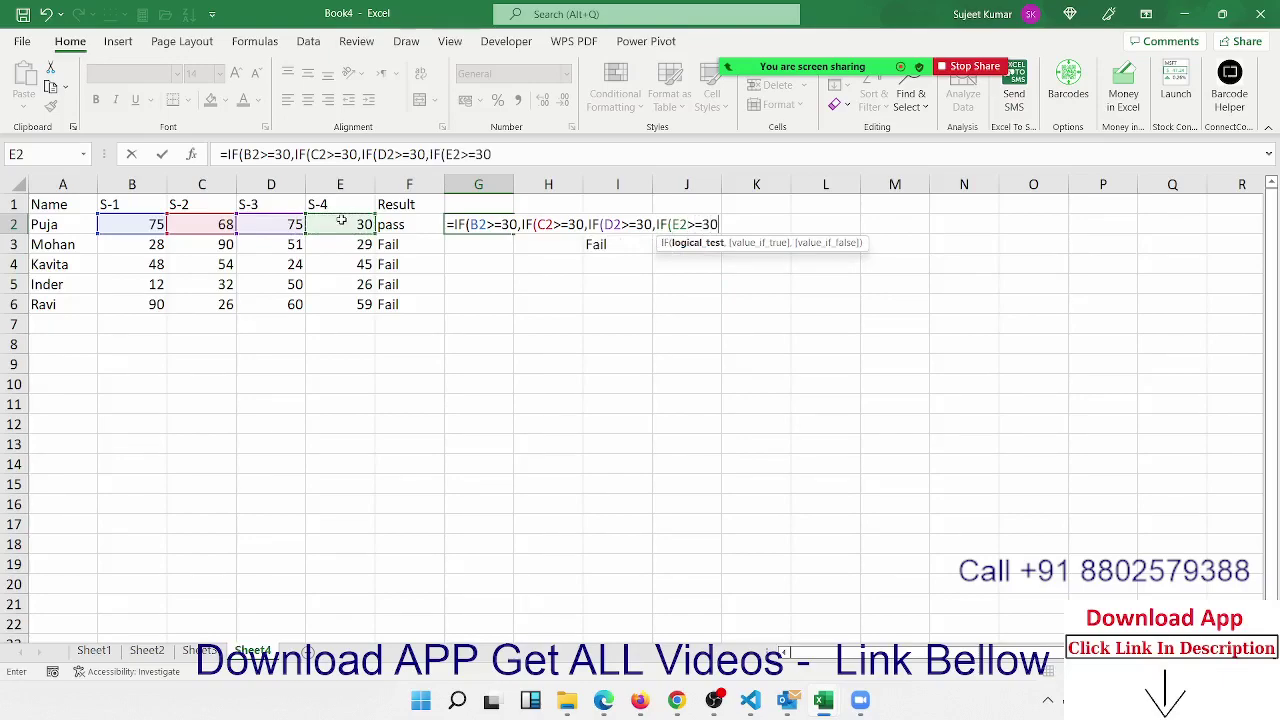
pyautogui.write(',')
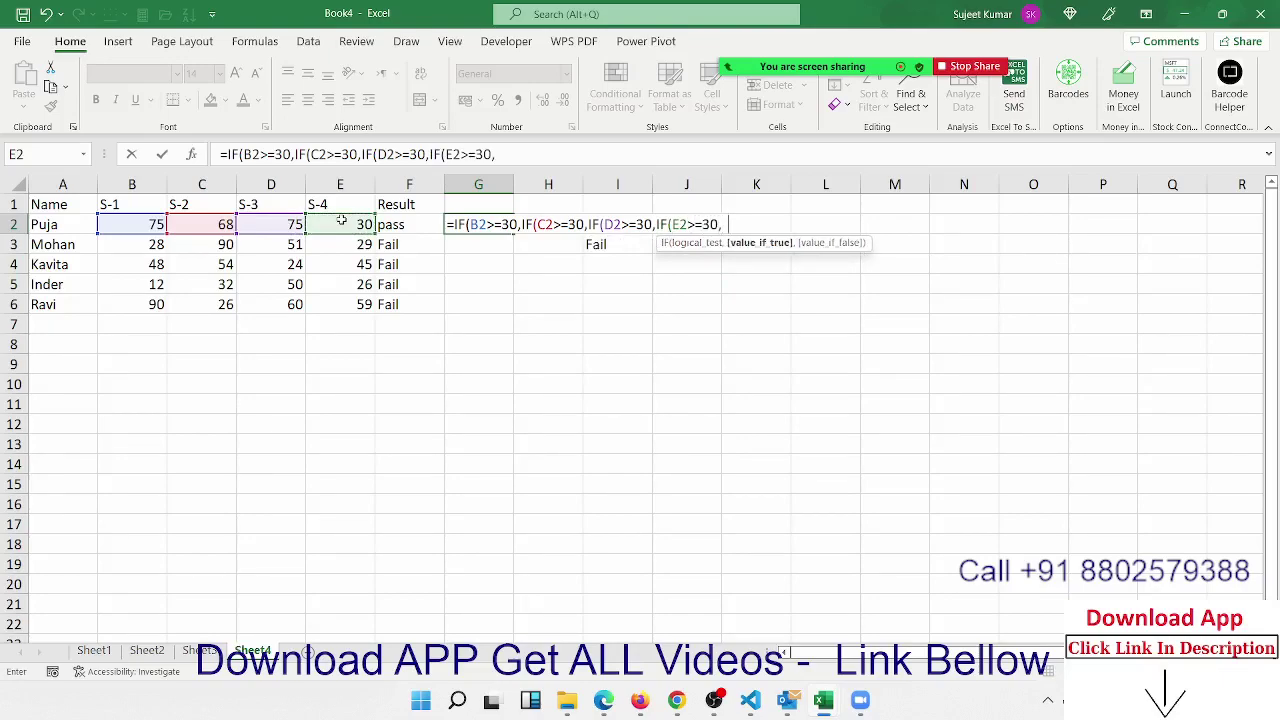
pyautogui.write('"Pass"')
pyautogui.write(',"Fail')
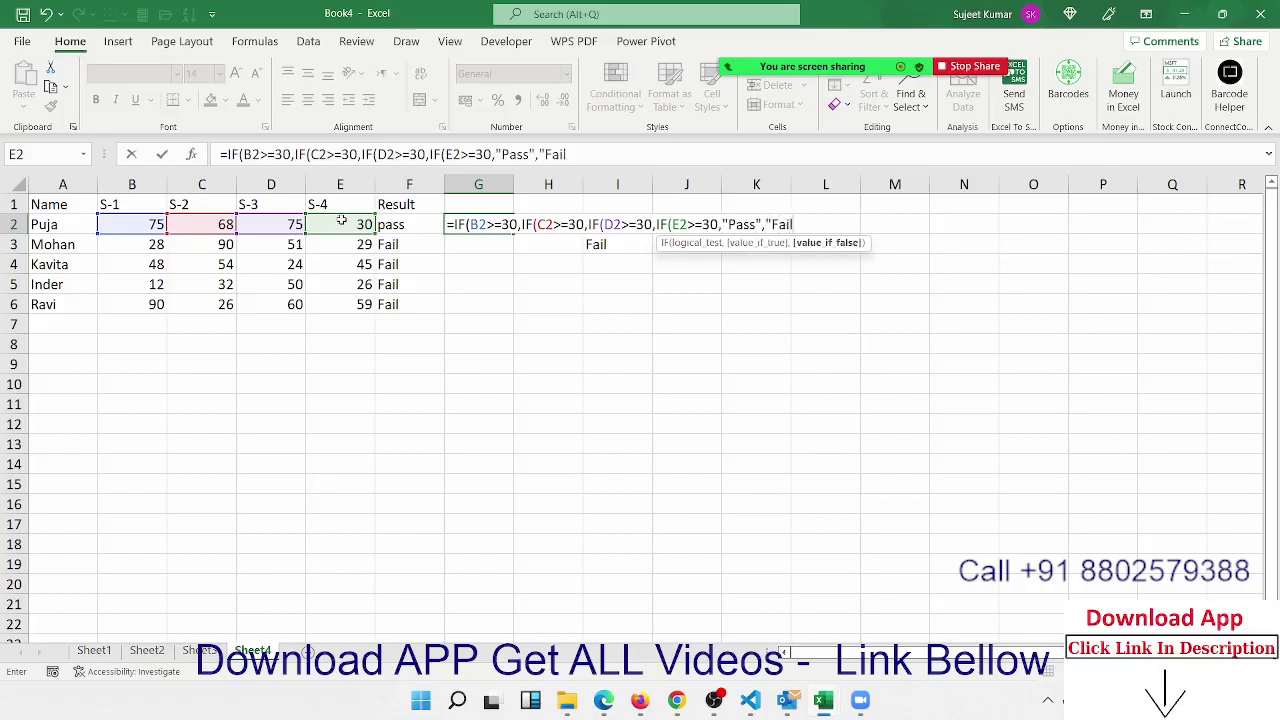
pyautogui.write('"')
pyautogui.click(773, 222)
pyautogui.write('a')
pyautogui.write('1')
pyautogui.press('BackSpace')
pyautogui.press('BackSpace')
pyautogui.write('S4 ')
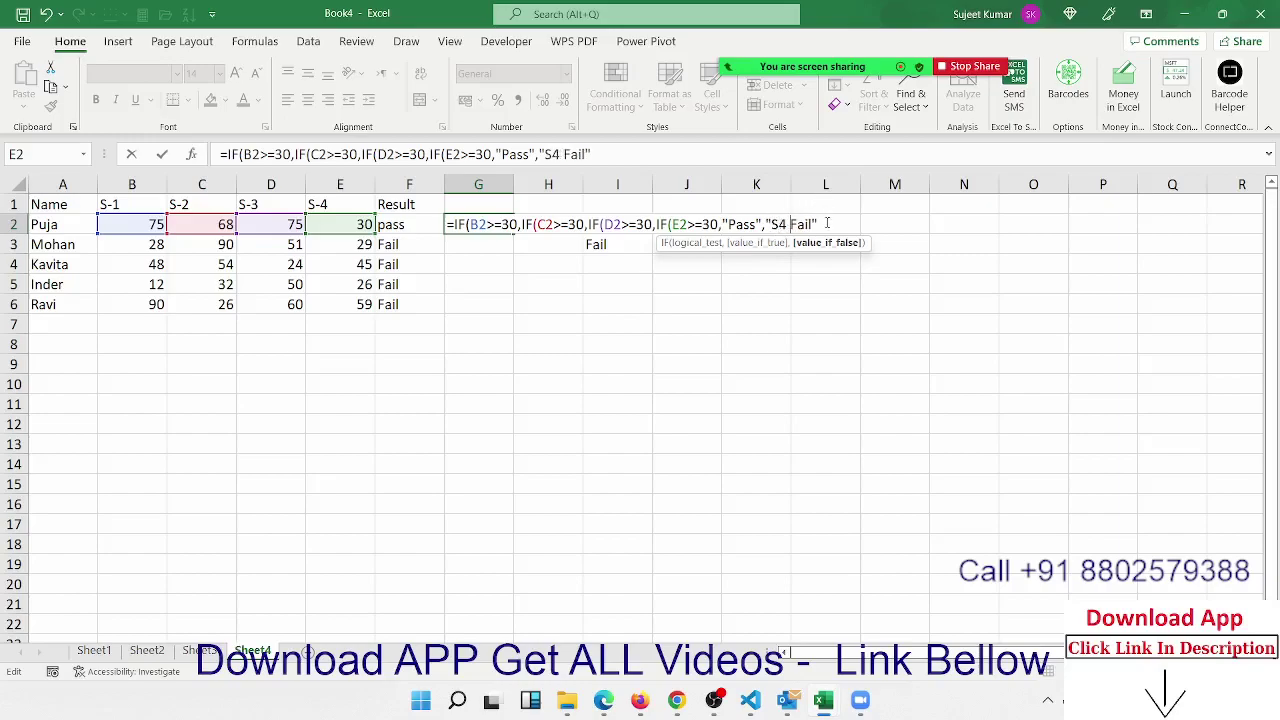
pyautogui.write(')')
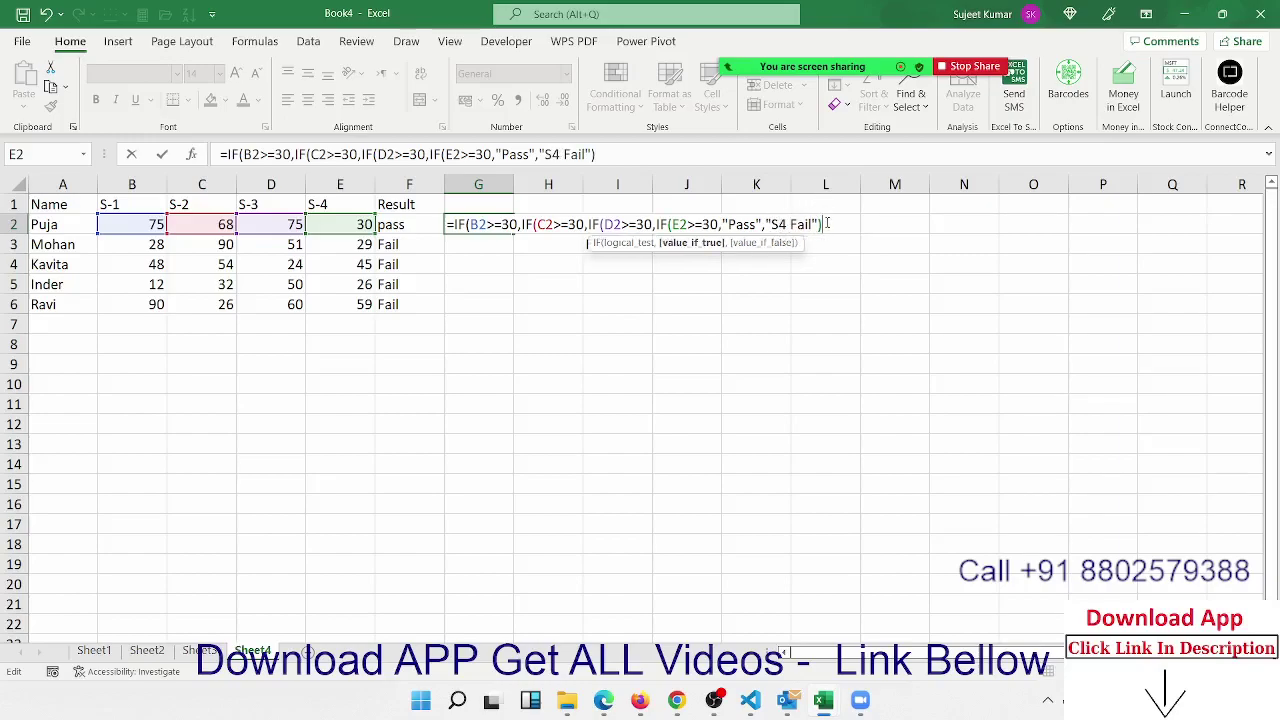
# Finish the nested IF with "S3 Fail", "S2 Fail" and "S1 Fail" results and enter it
pyautogui.moveTo(672, 224); pyautogui.dragTo(716, 224)
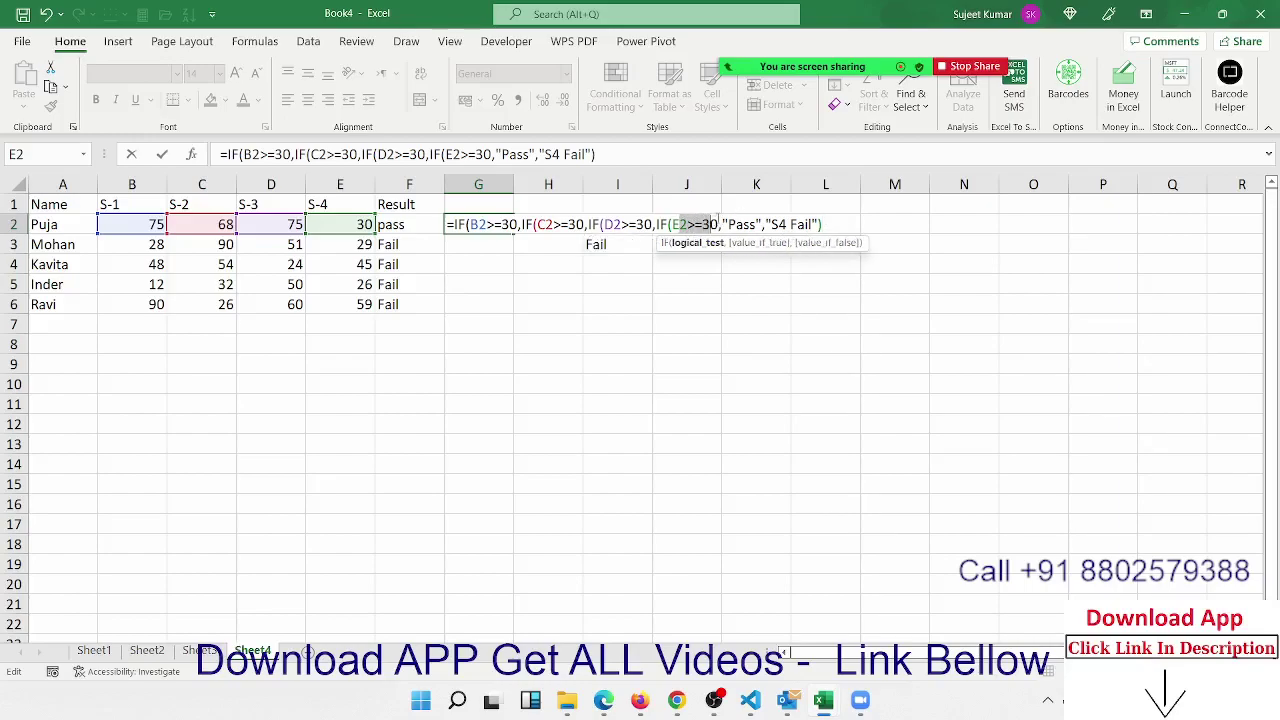
pyautogui.click(722, 224)
pyautogui.click(806, 224)
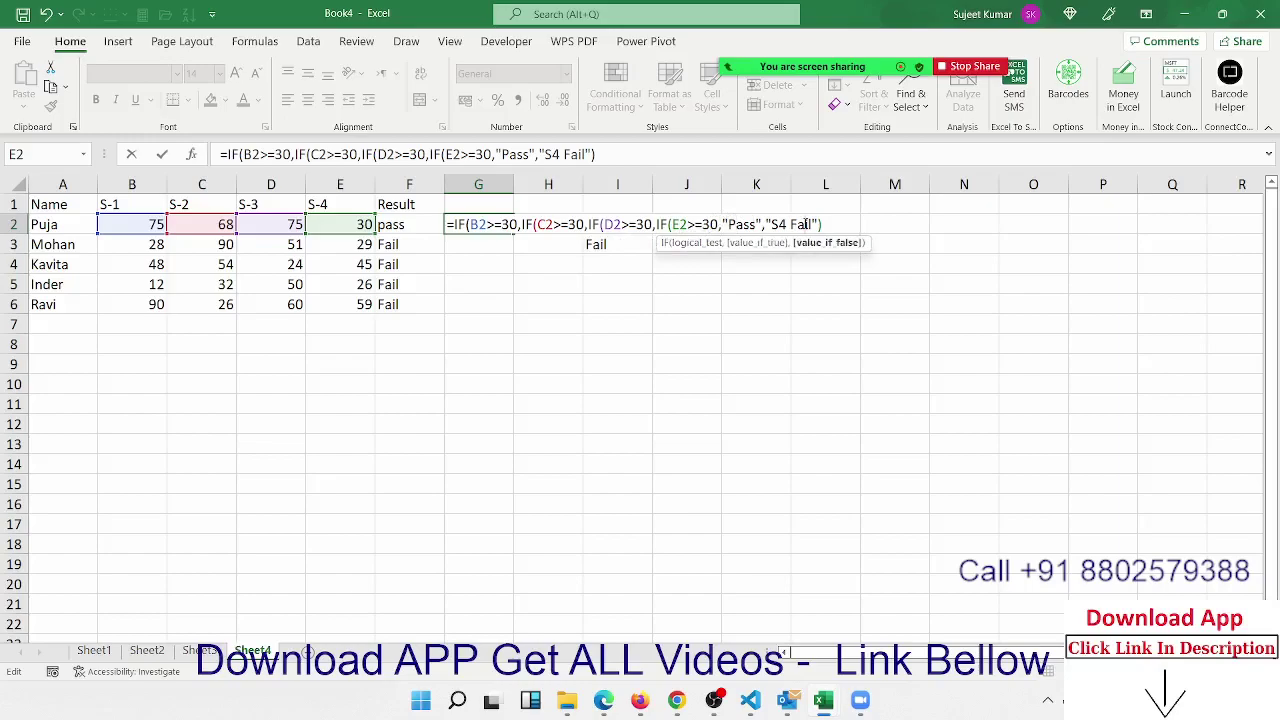
pyautogui.doubleClick(738, 224)
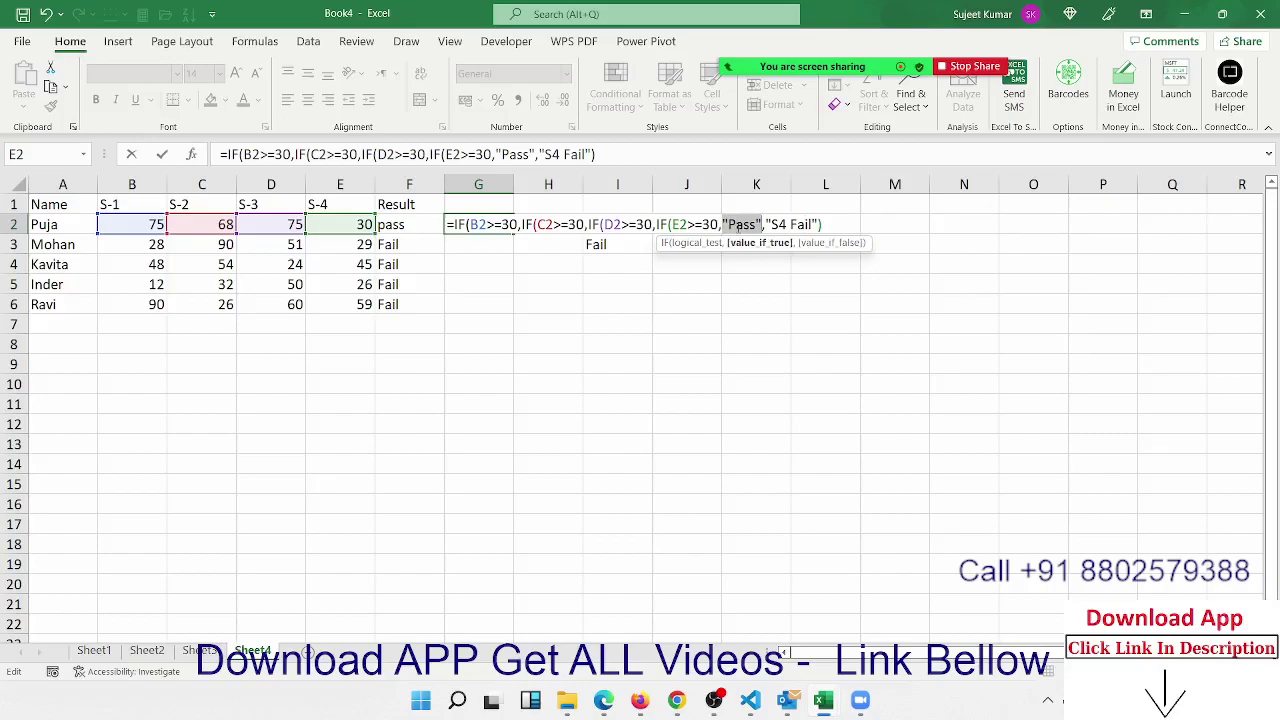
pyautogui.click(834, 224)
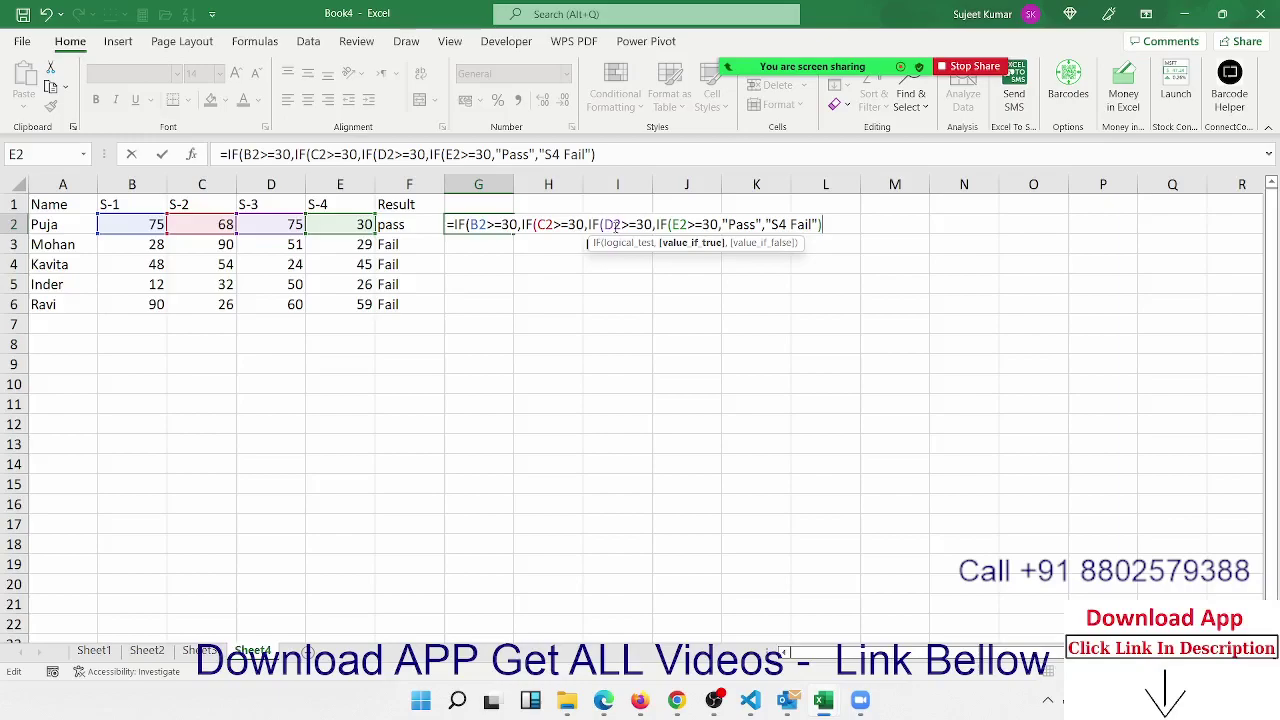
pyautogui.write(',"S')
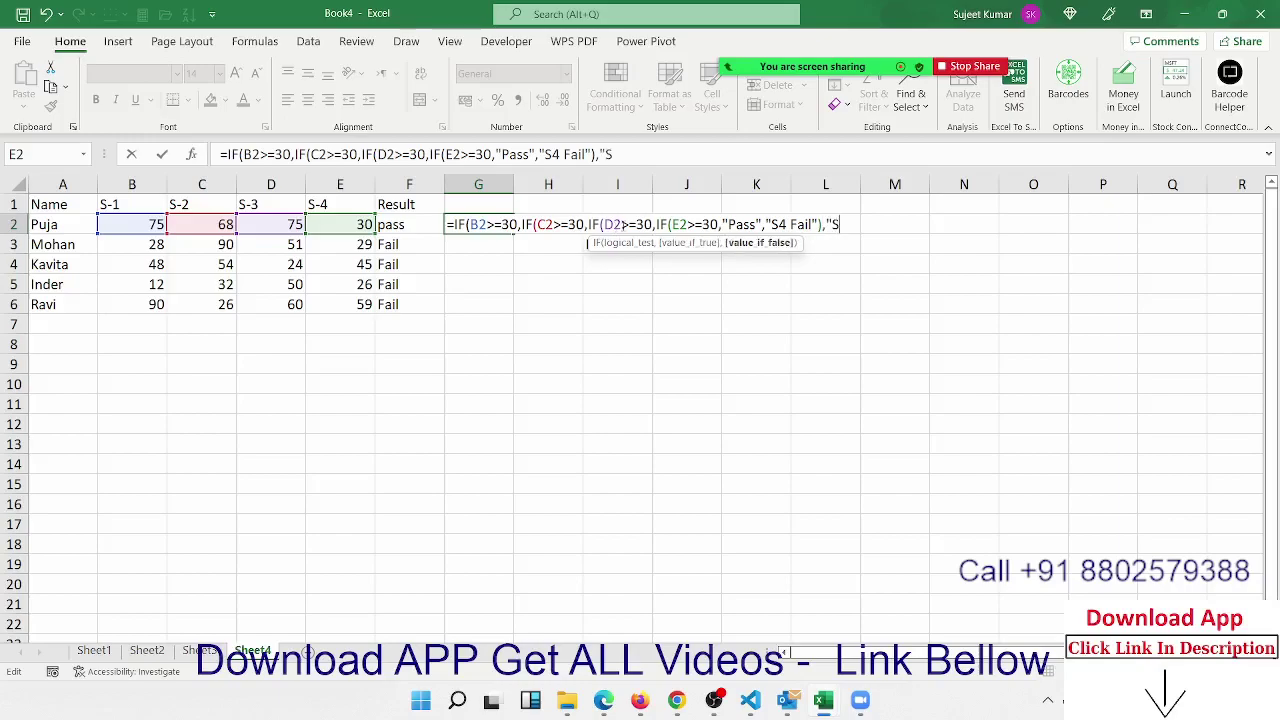
pyautogui.write('3')
pyautogui.write(' Fail"')
pyautogui.write(')')
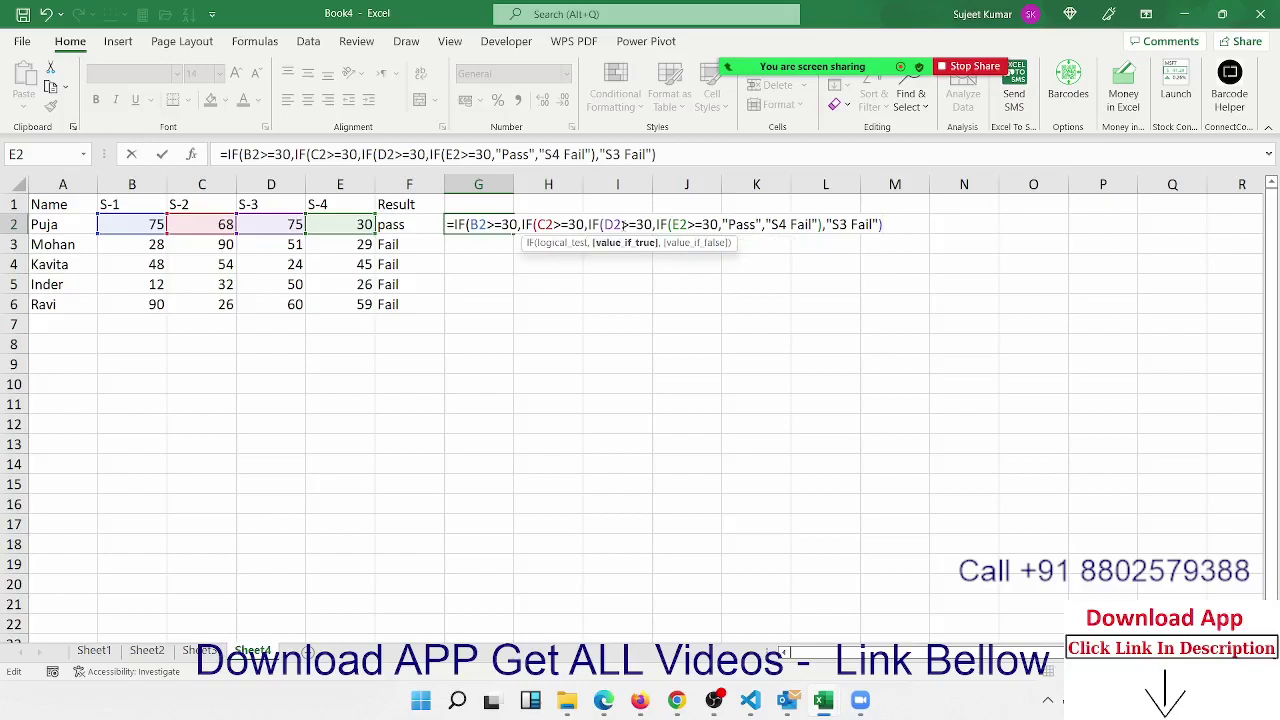
pyautogui.write(',')
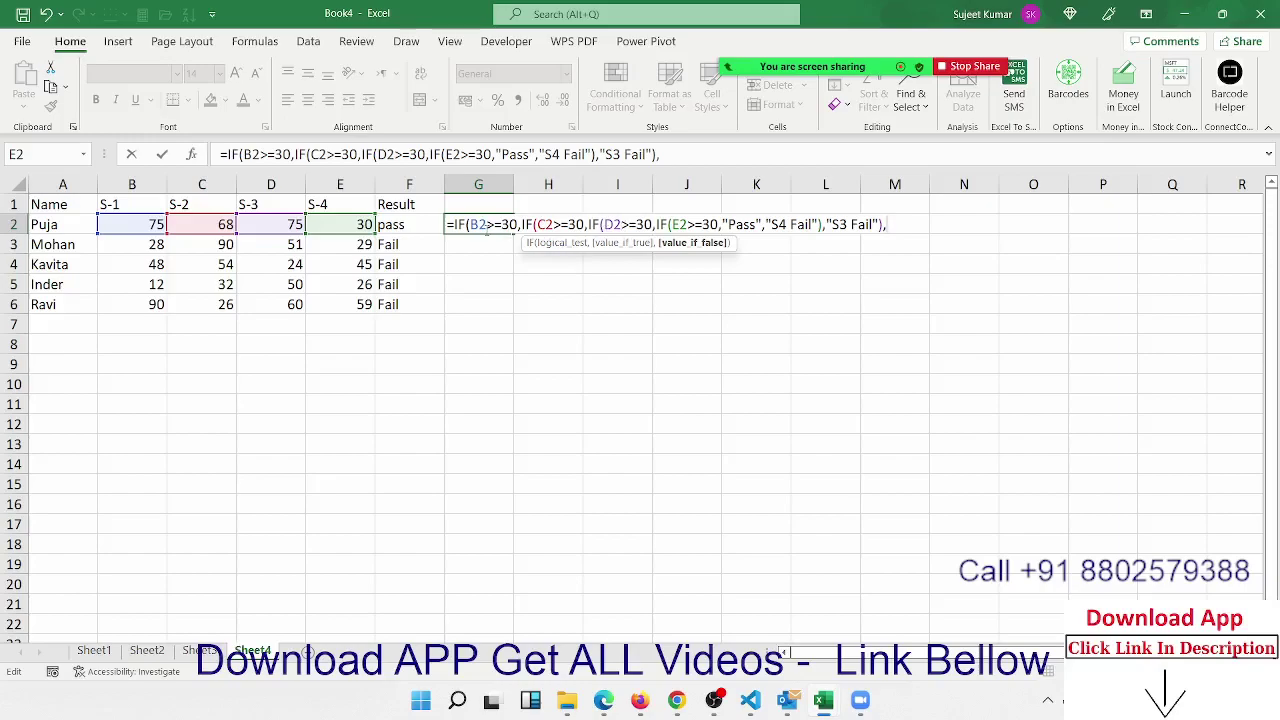
pyautogui.write('"S')
pyautogui.write('2 Fail"')
pyautogui.write(')')
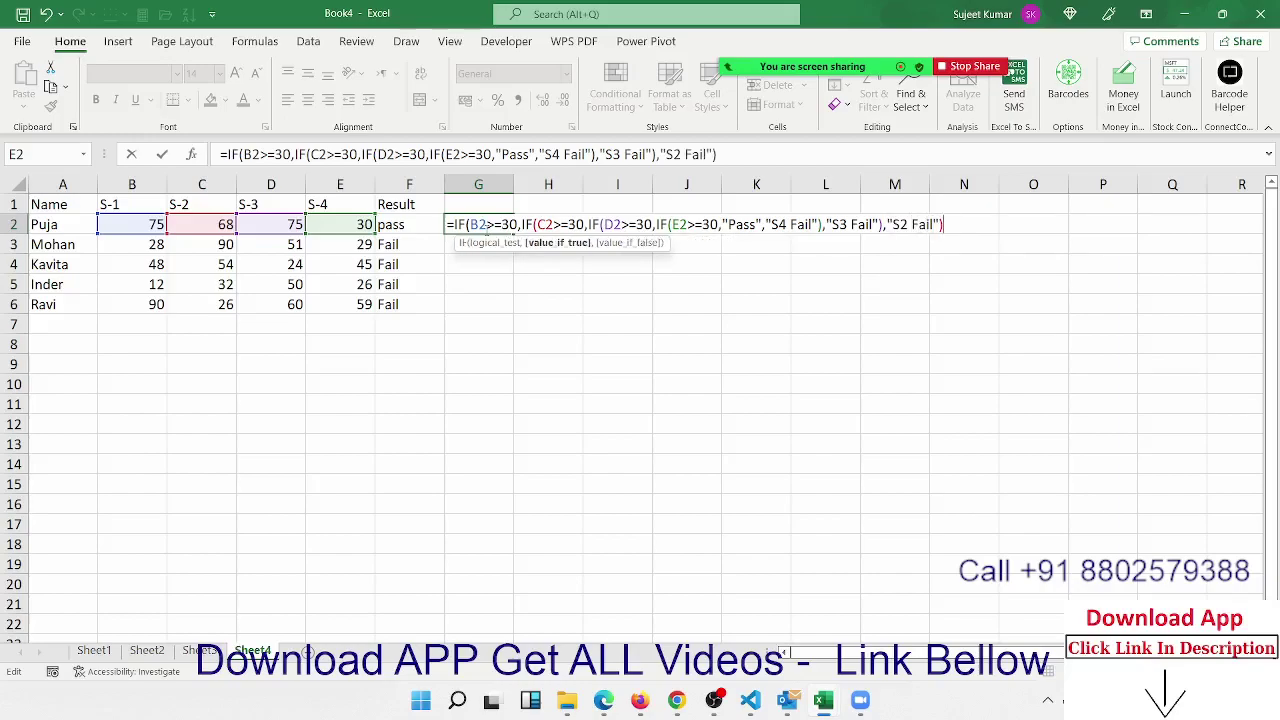
pyautogui.write(',')
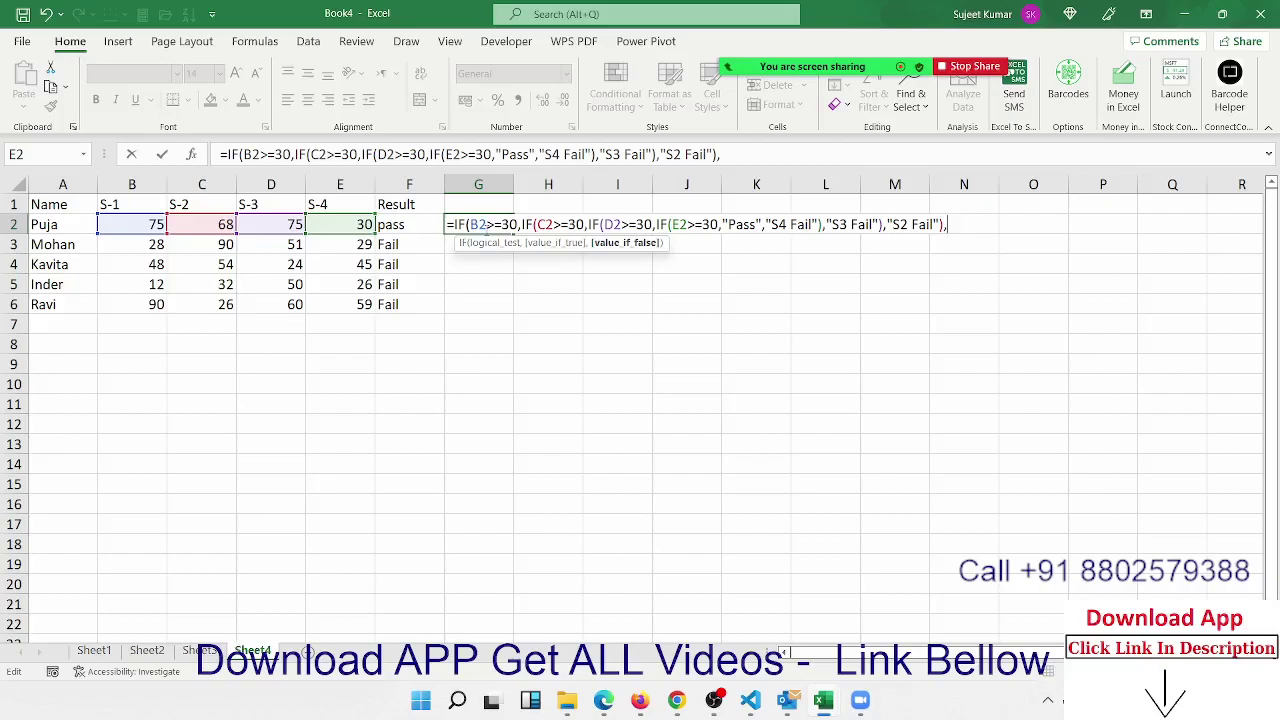
pyautogui.write('"S1 ')
pyautogui.write('Fail"')
pyautogui.write(')')
pyautogui.press('Return')
# Fill the nested IF formula down G2:G6
pyautogui.click(409, 224)
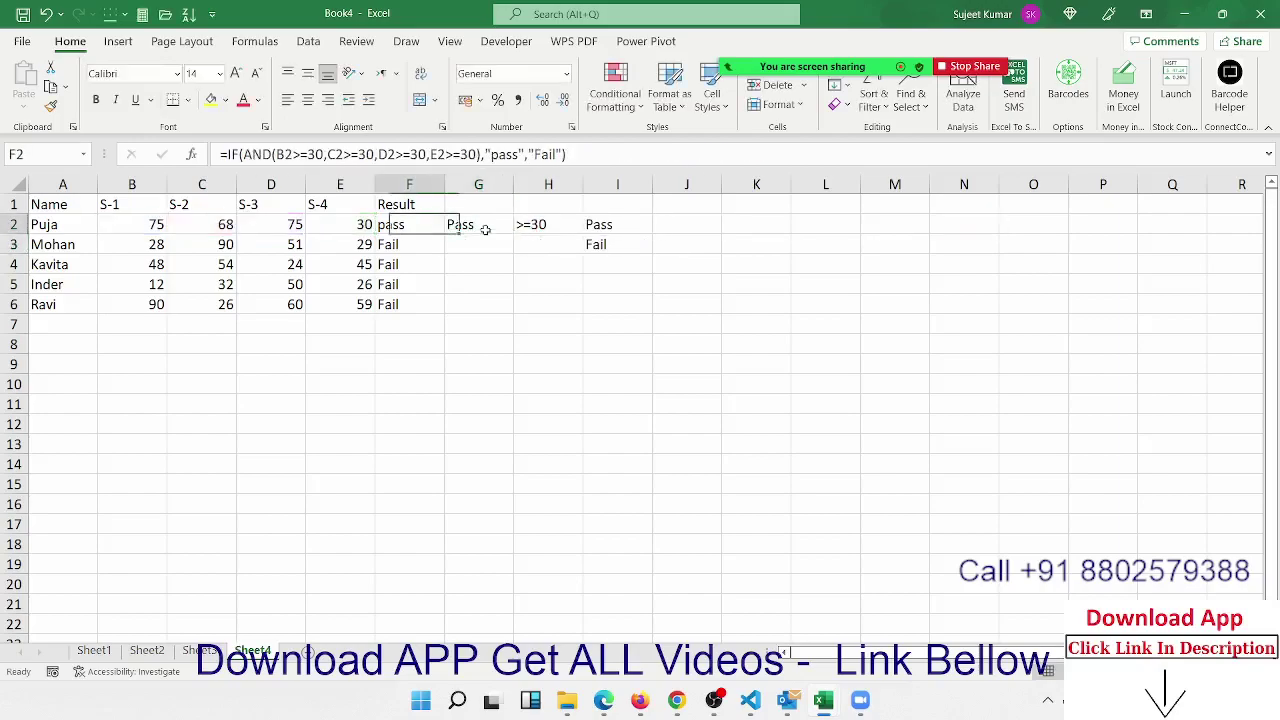
pyautogui.click(409, 304)
pyautogui.moveTo(478, 304); pyautogui.dragTo(485, 229)
pyautogui.hotkey('ctrl', 'd')
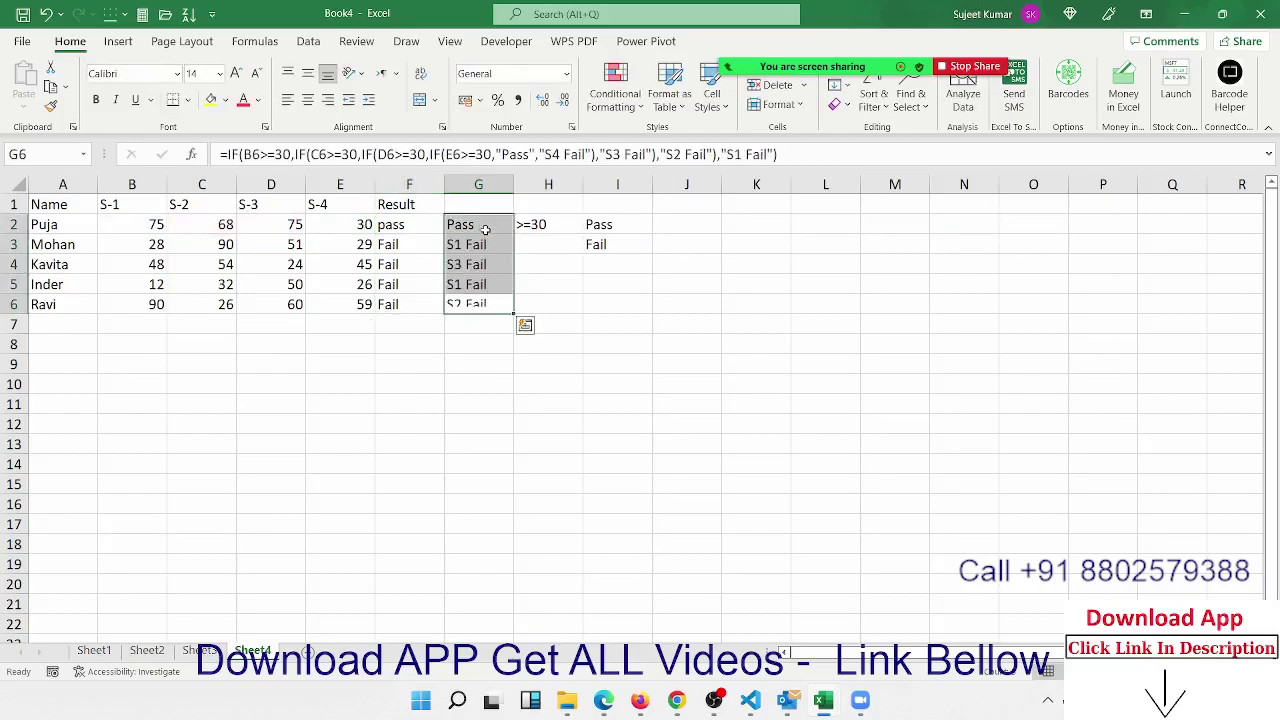
pyautogui.press('Up')
pyautogui.click(485, 229)
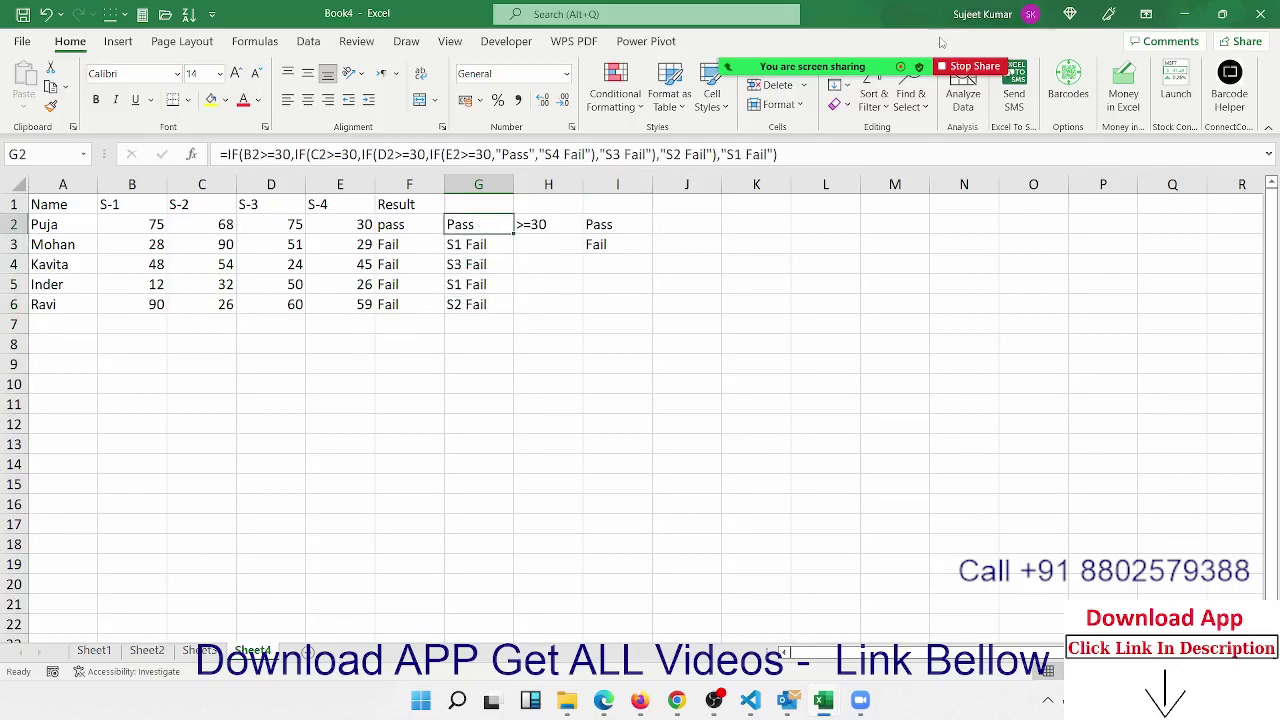
# Annotate the formula's four >=30 conditions and link them to the results
pyautogui.moveTo(801, 64)
pyautogui.click(1026, 38)
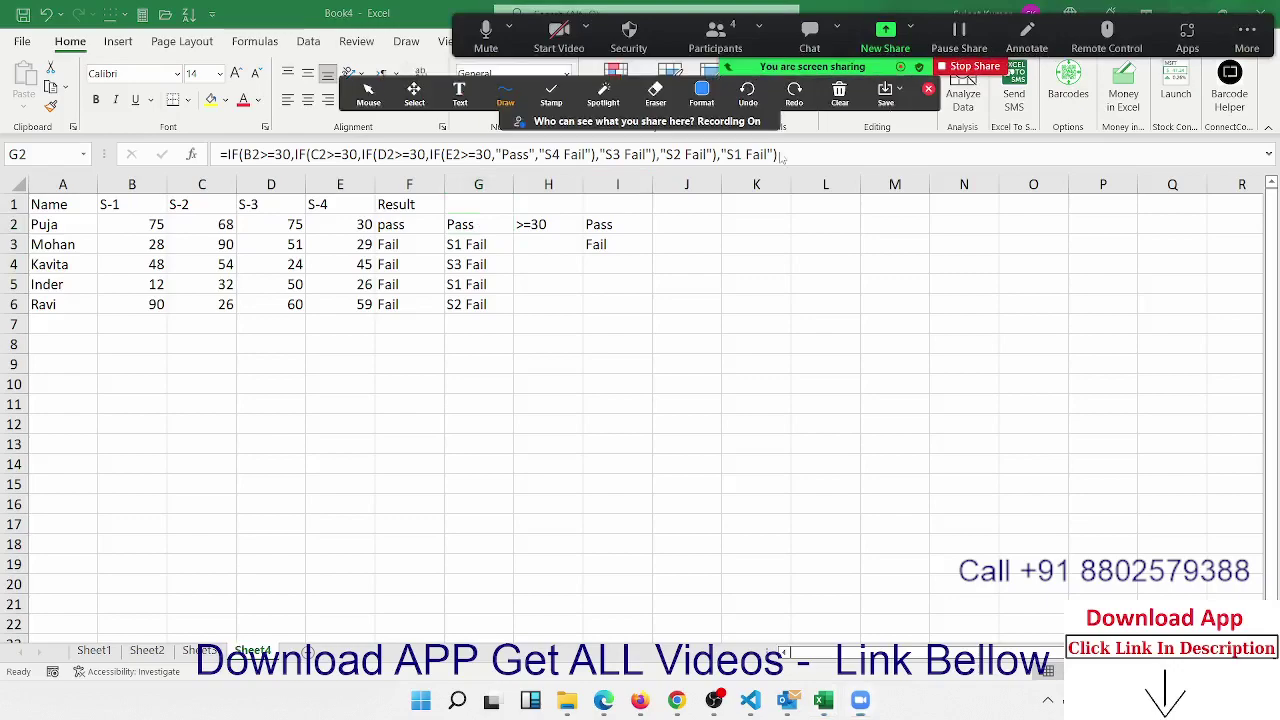
pyautogui.moveTo(245, 168)
pyautogui.mouseDown()
pyautogui.moveTo(288, 166)
pyautogui.moveTo(320, 126)
pyautogui.moveTo(578, 264)
pyautogui.moveTo(722, 186)
pyautogui.moveTo(742, 158)
pyautogui.mouseUp()
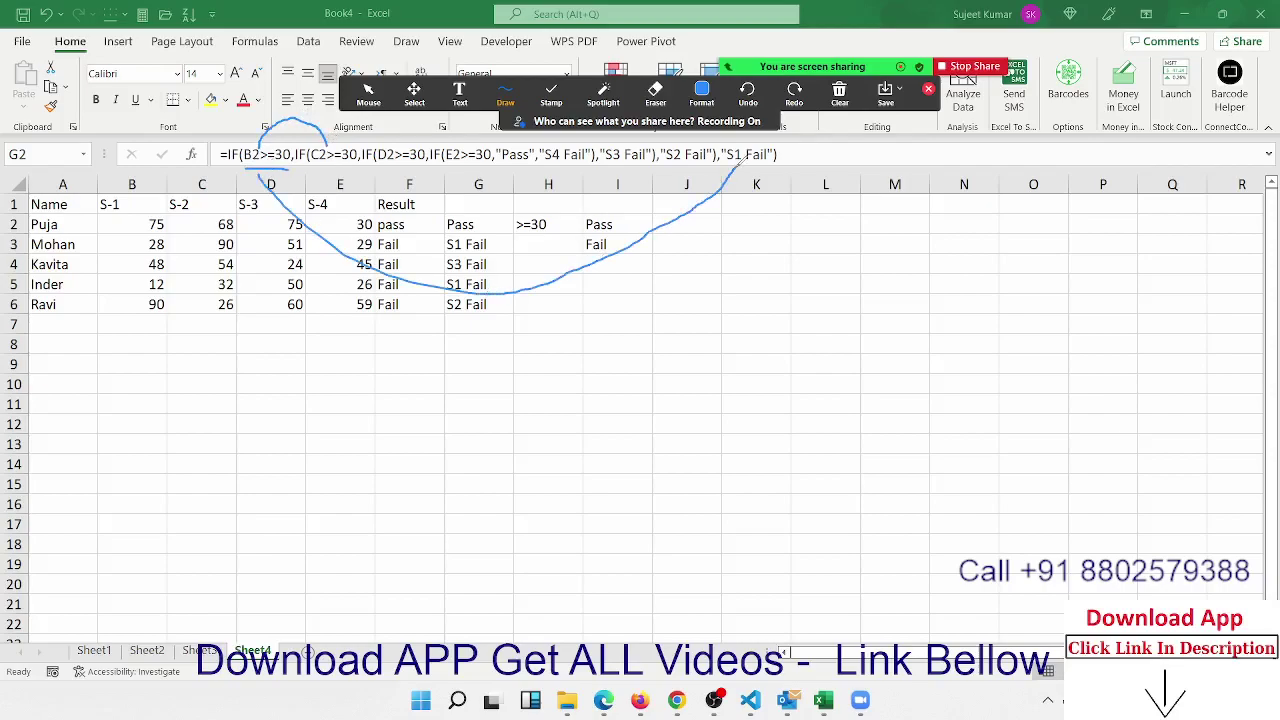
pyautogui.moveTo(312, 166); pyautogui.dragTo(415, 136)
pyautogui.moveTo(333, 163)
pyautogui.mouseDown()
pyautogui.moveTo(617, 229)
pyautogui.moveTo(698, 158)
pyautogui.mouseUp()
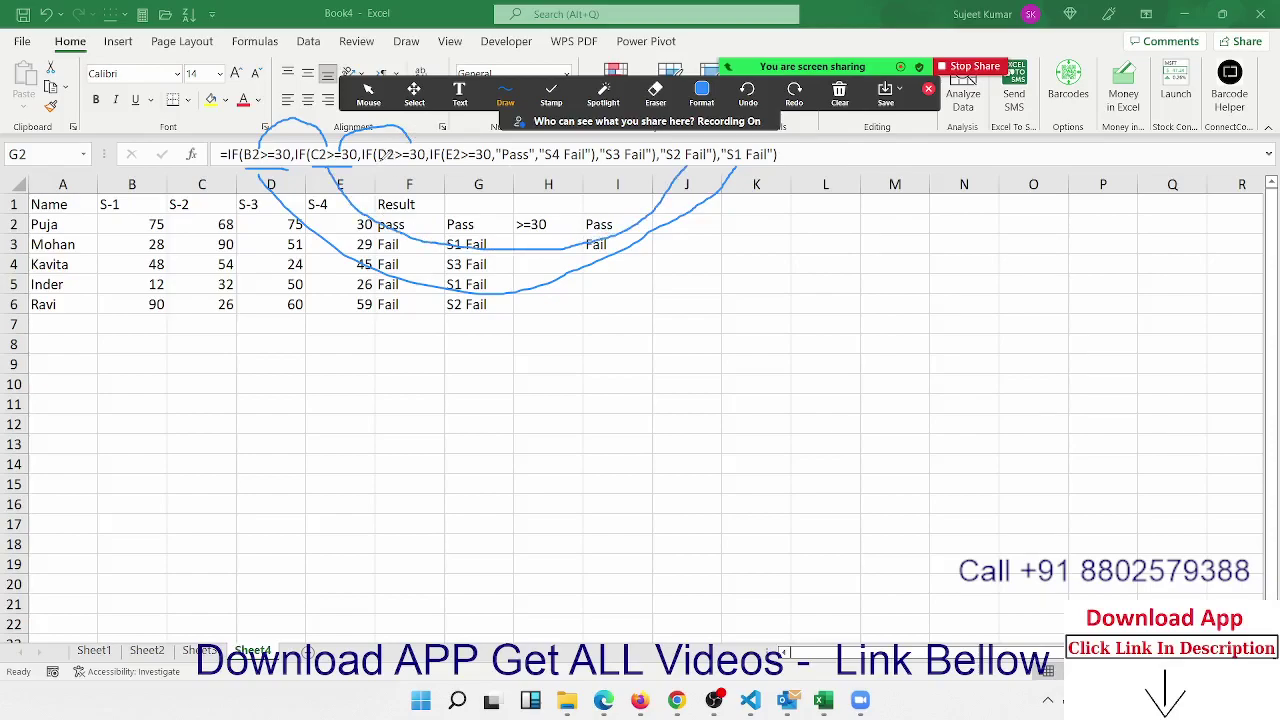
pyautogui.moveTo(380, 161); pyautogui.dragTo(428, 160)
pyautogui.moveTo(420, 145); pyautogui.dragTo(638, 168)
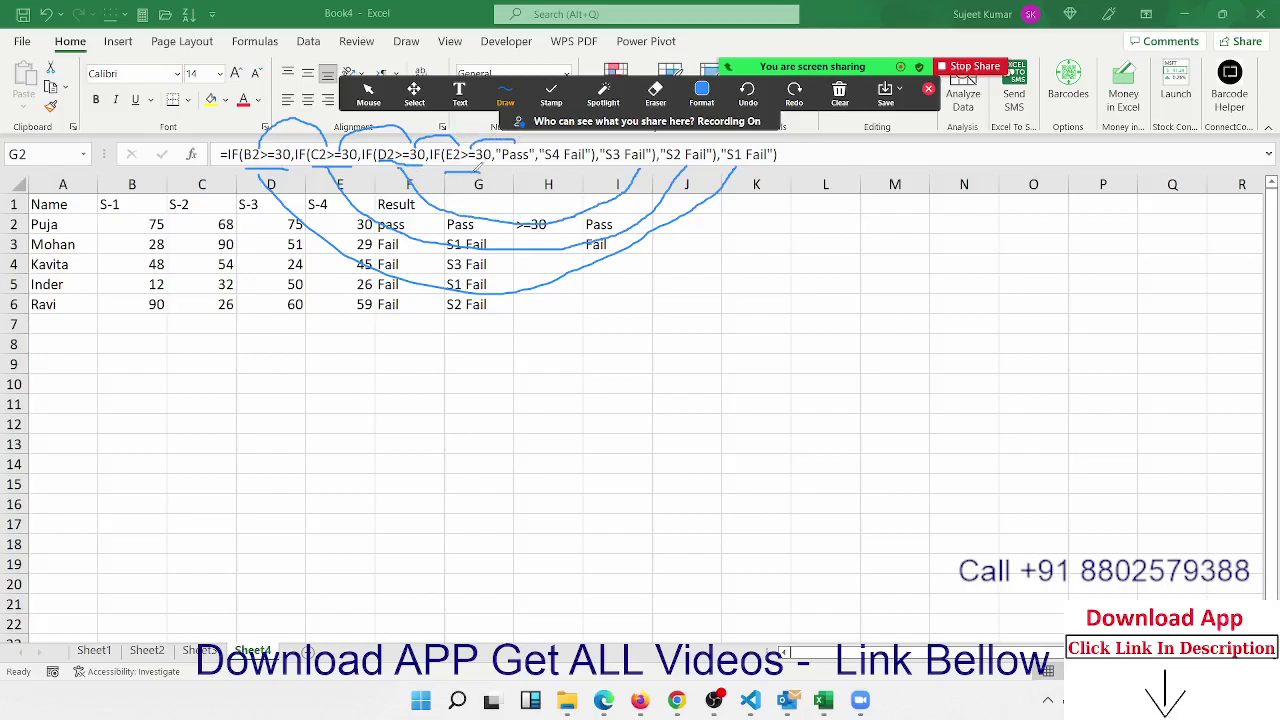
pyautogui.moveTo(476, 164); pyautogui.dragTo(549, 196)
# Clear all annotation drawings and close the annotation toolbar
pyautogui.click(839, 95)
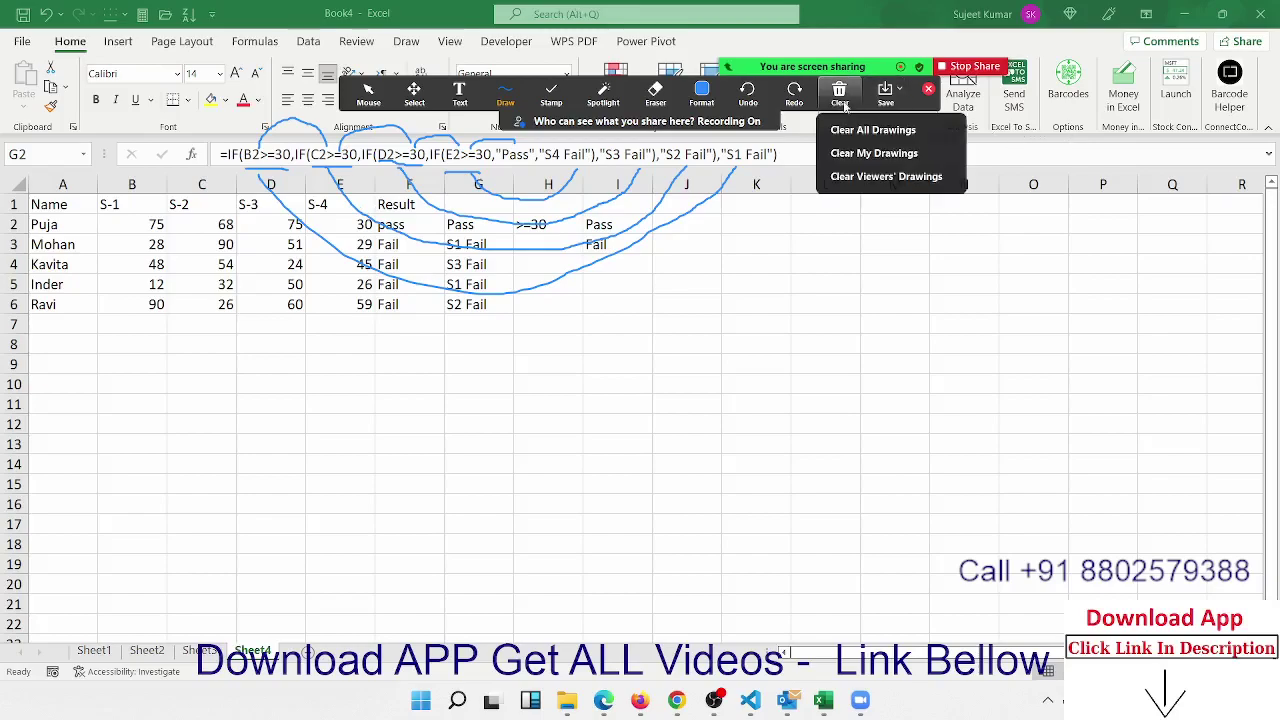
pyautogui.click(850, 156)
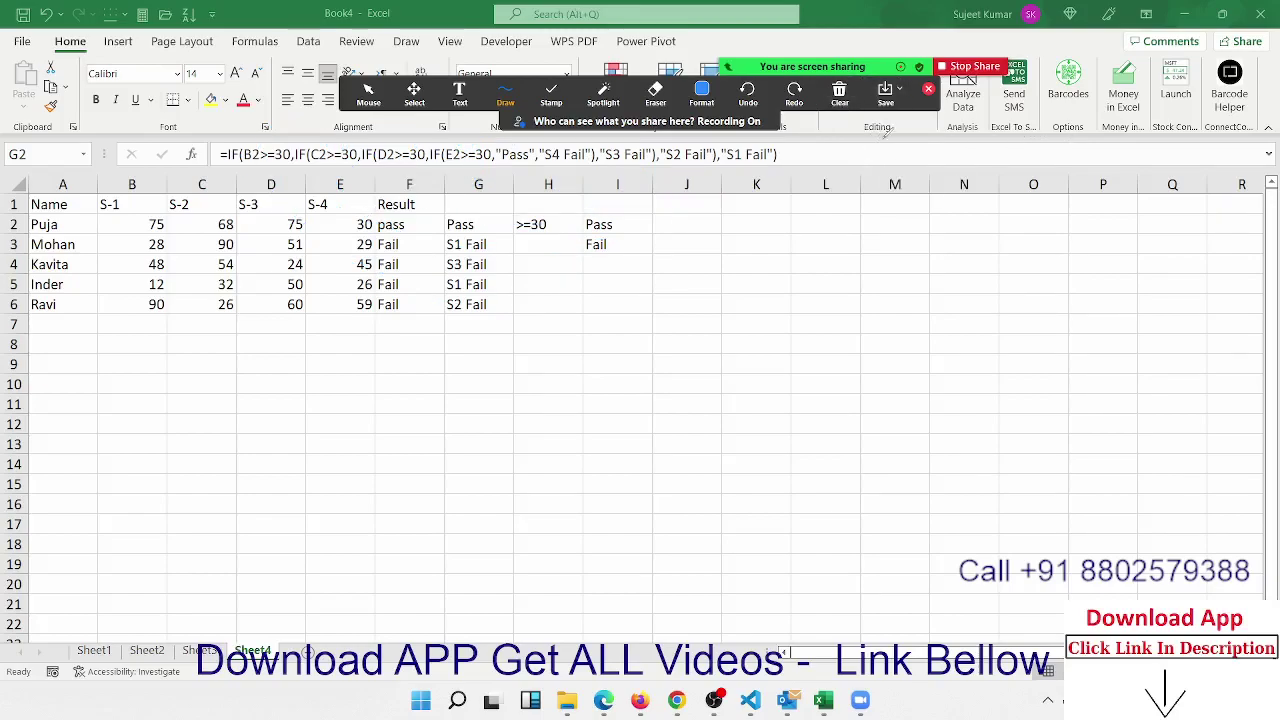
pyautogui.click(928, 92)
pyautogui.click(320, 662)
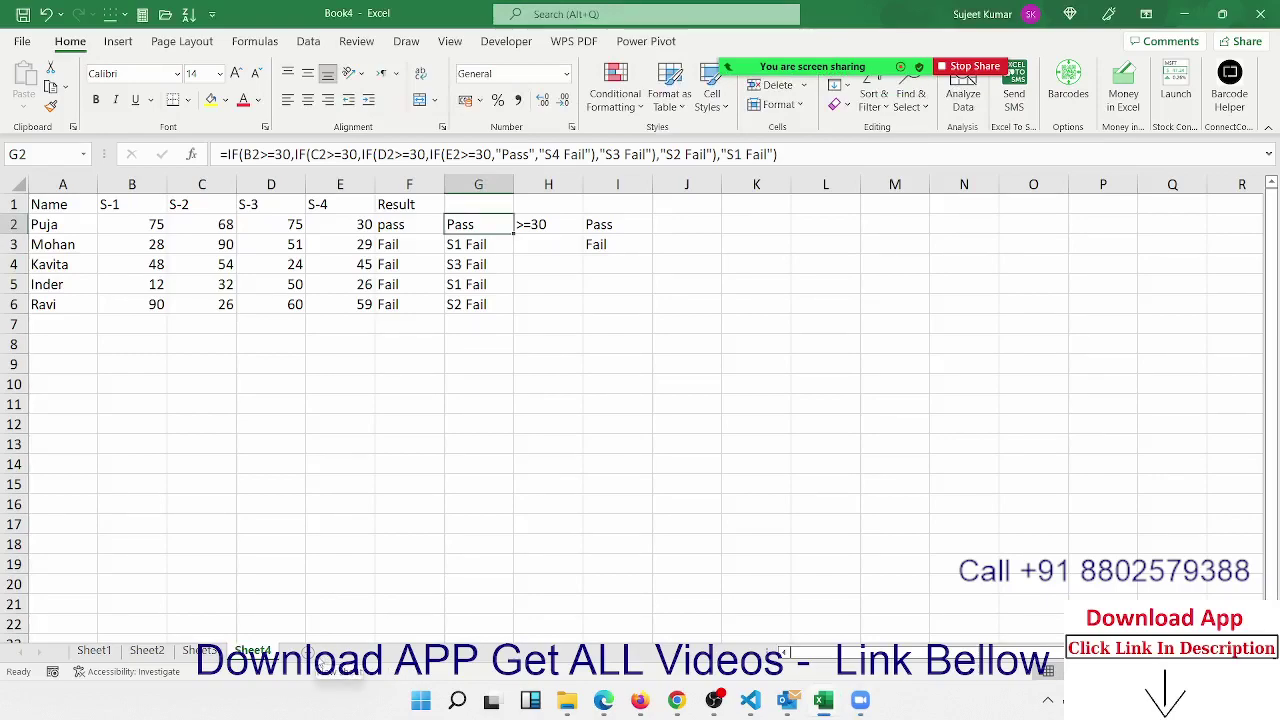
# Add a new blank worksheet and hide its gridlines
pyautogui.click(318, 664)
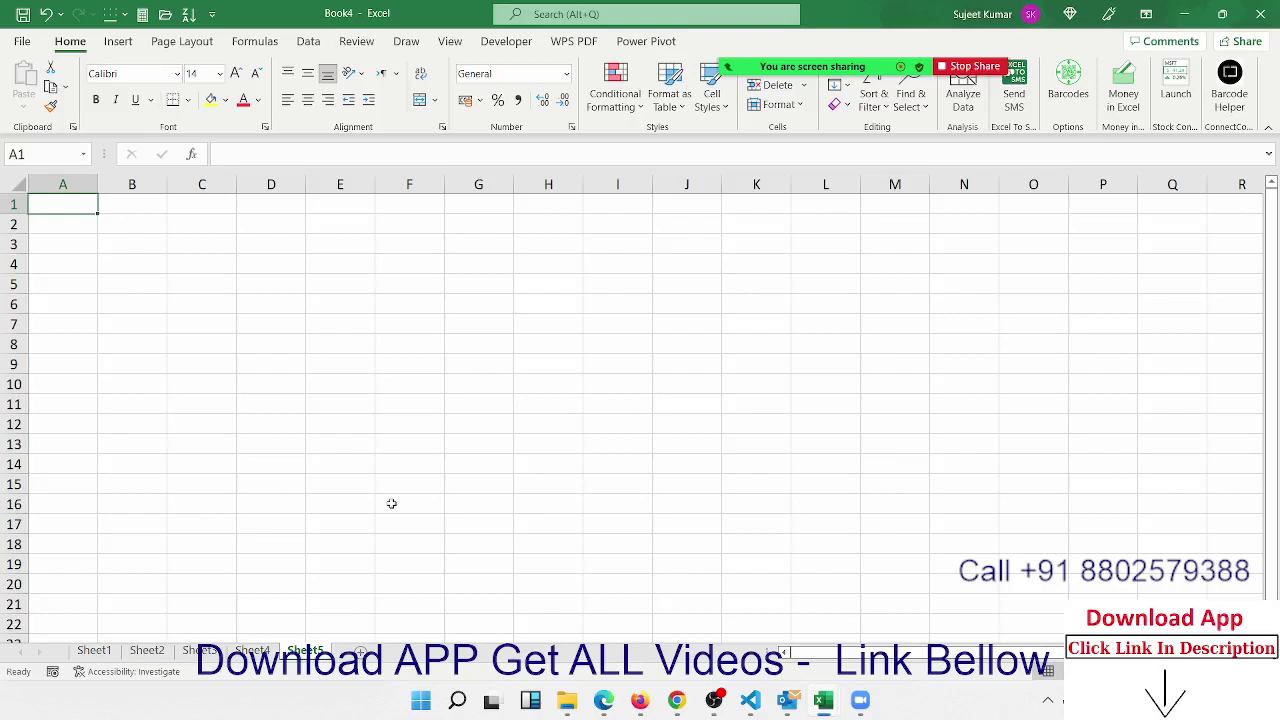
pyautogui.click(372, 298)
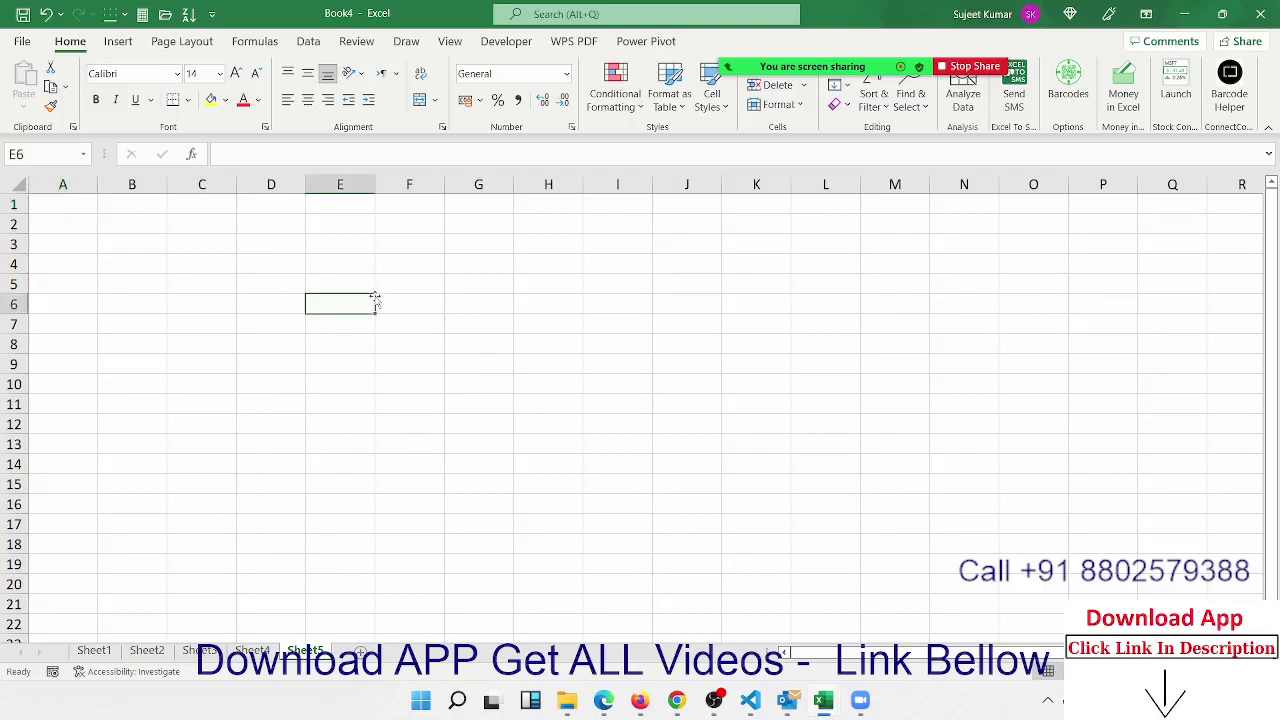
pyautogui.click(228, 224)
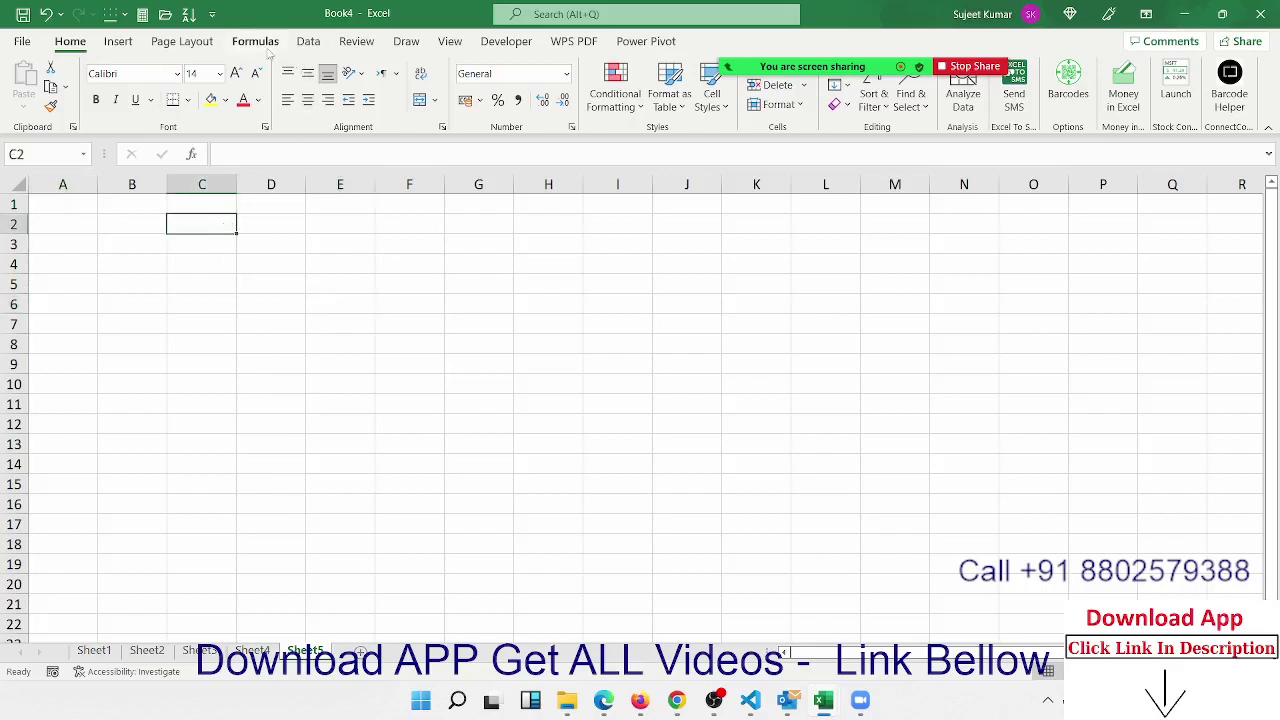
pyautogui.click(200, 44)
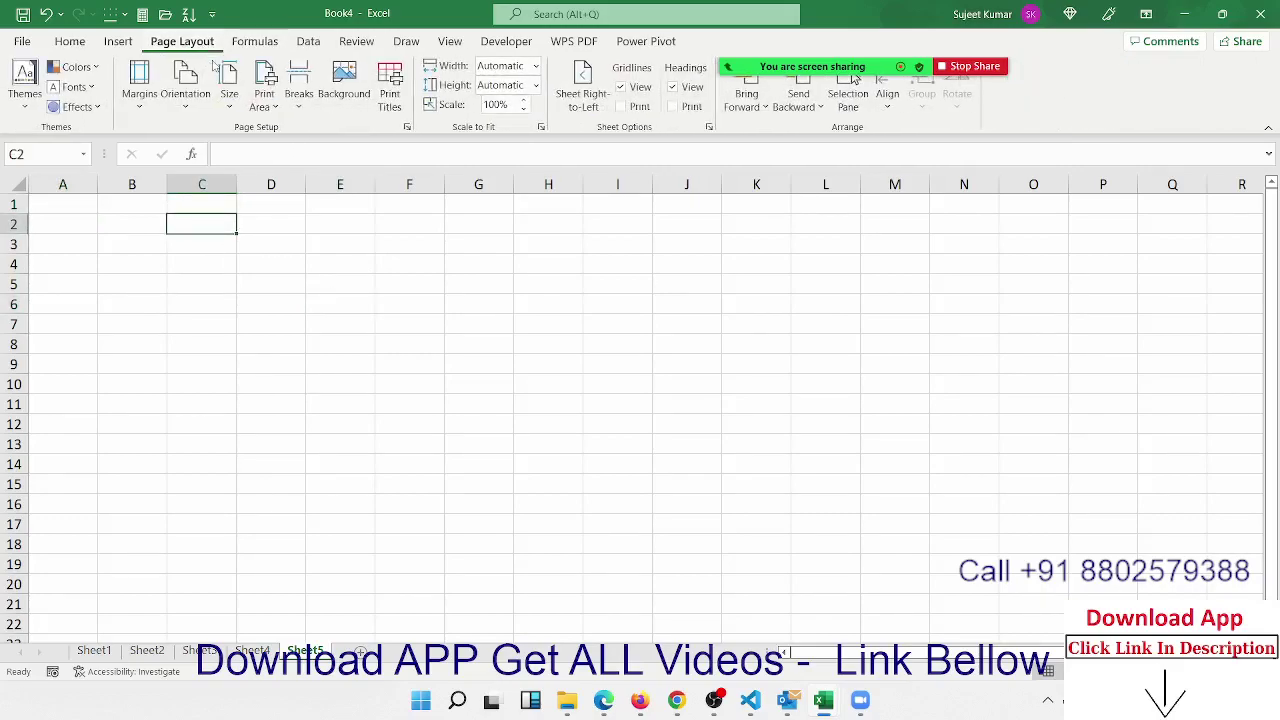
pyautogui.click(621, 88)
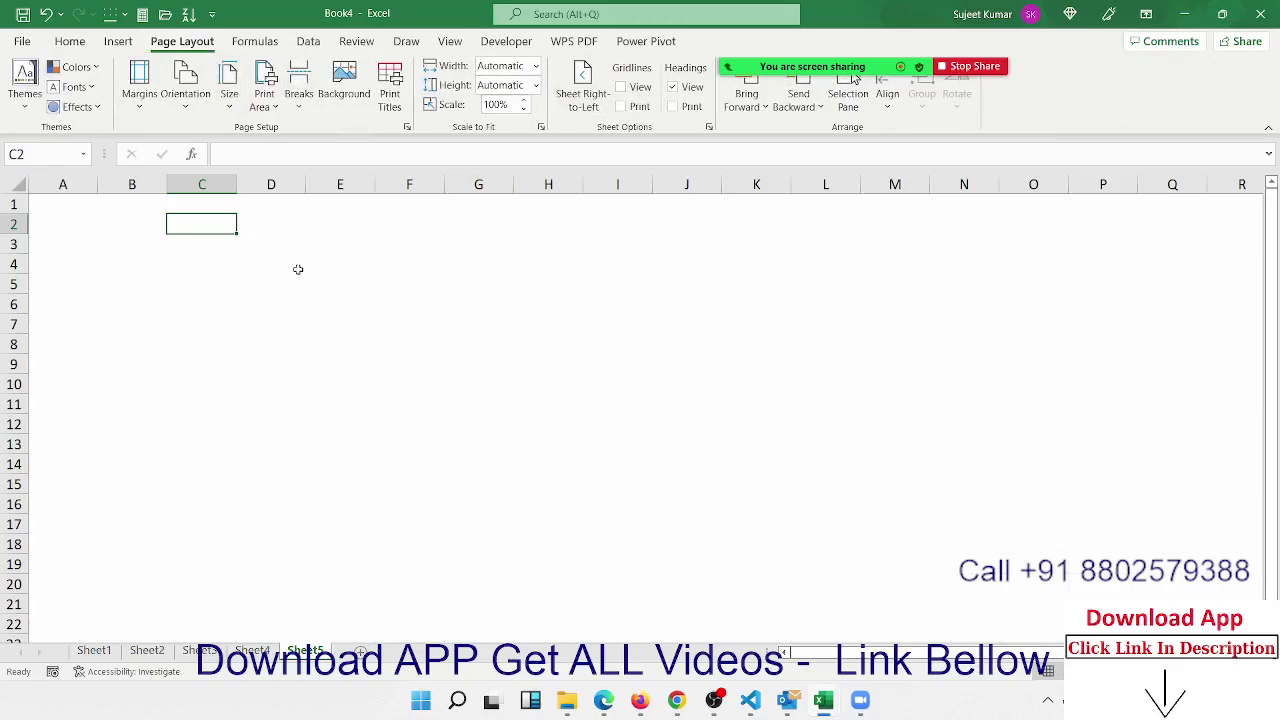
# Enter the label PV in cell C3
pyautogui.click(255, 240)
pyautogui.click(218, 238)
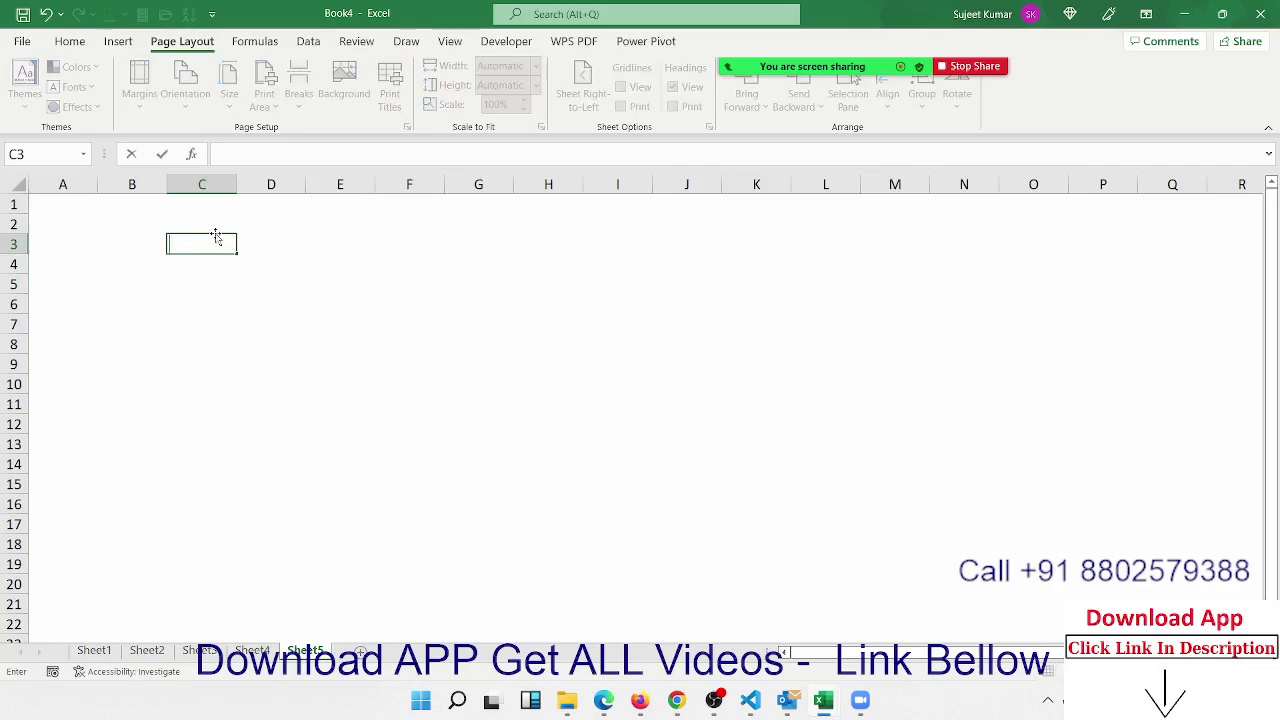
pyautogui.write('P')
pyautogui.write('V')
pyautogui.press('Tab')
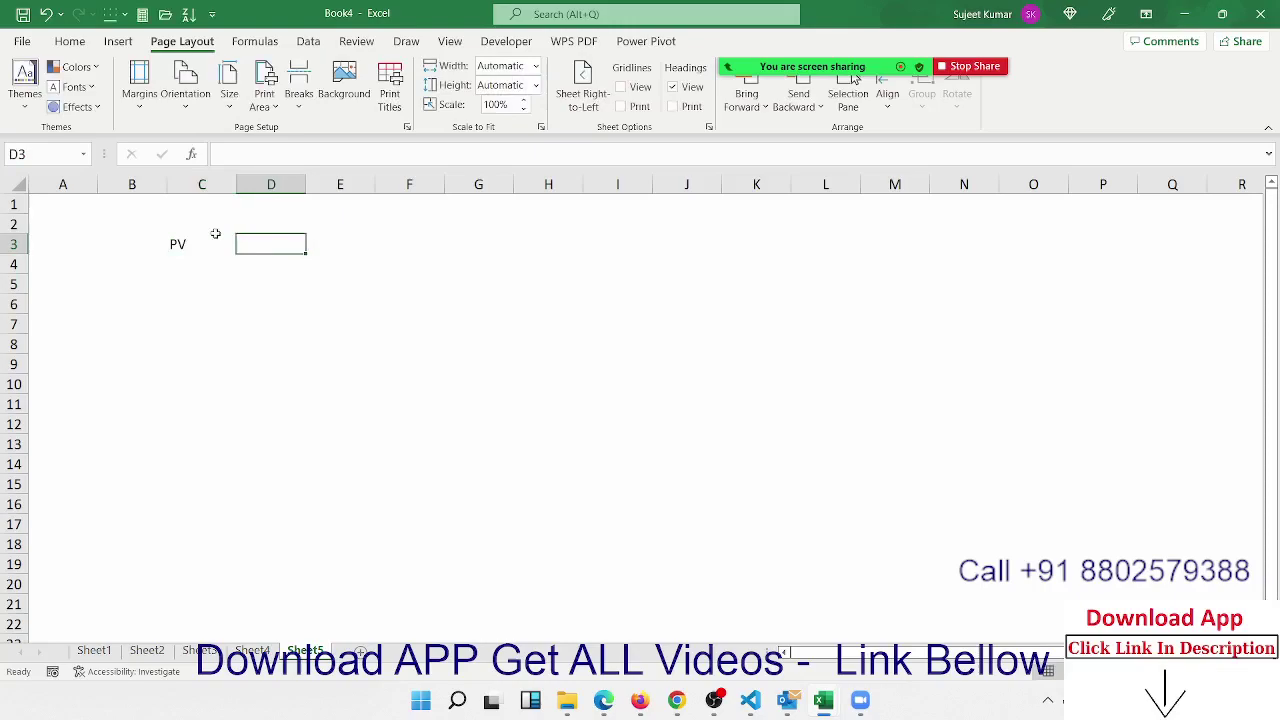
pyautogui.click(70, 41)
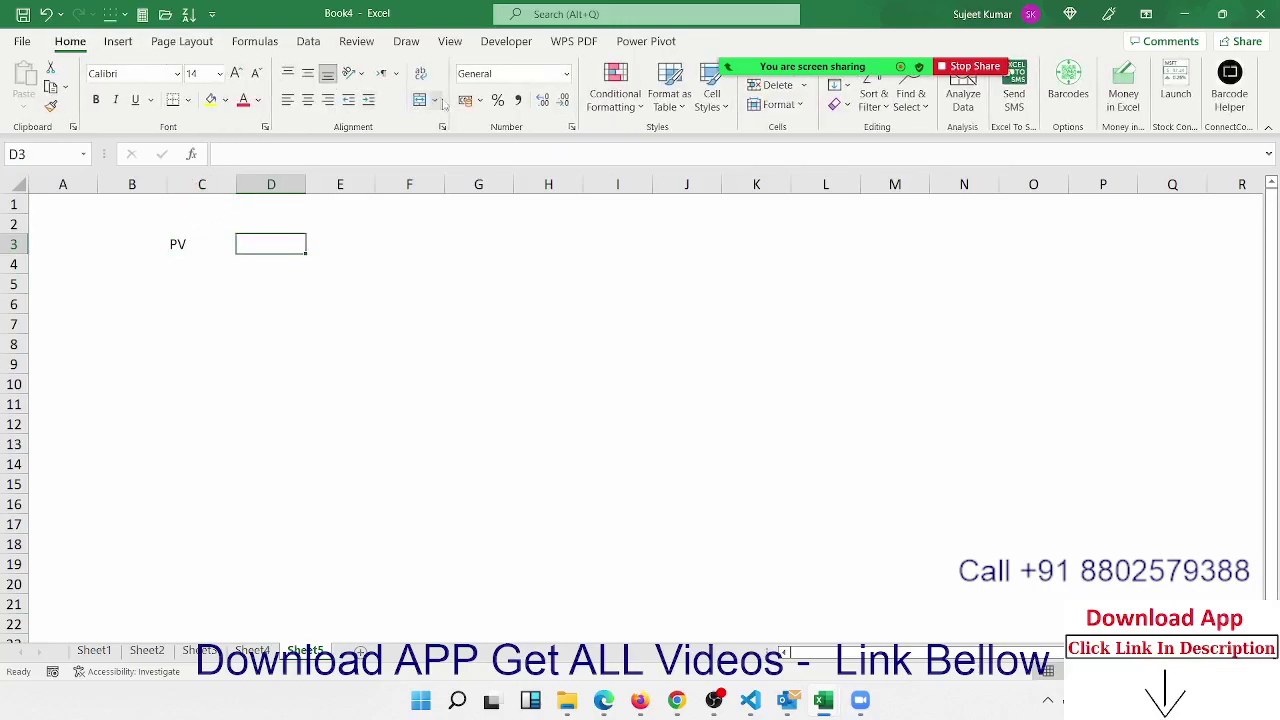
# Give D3 an outside border and a green fill
pyautogui.click(187, 100)
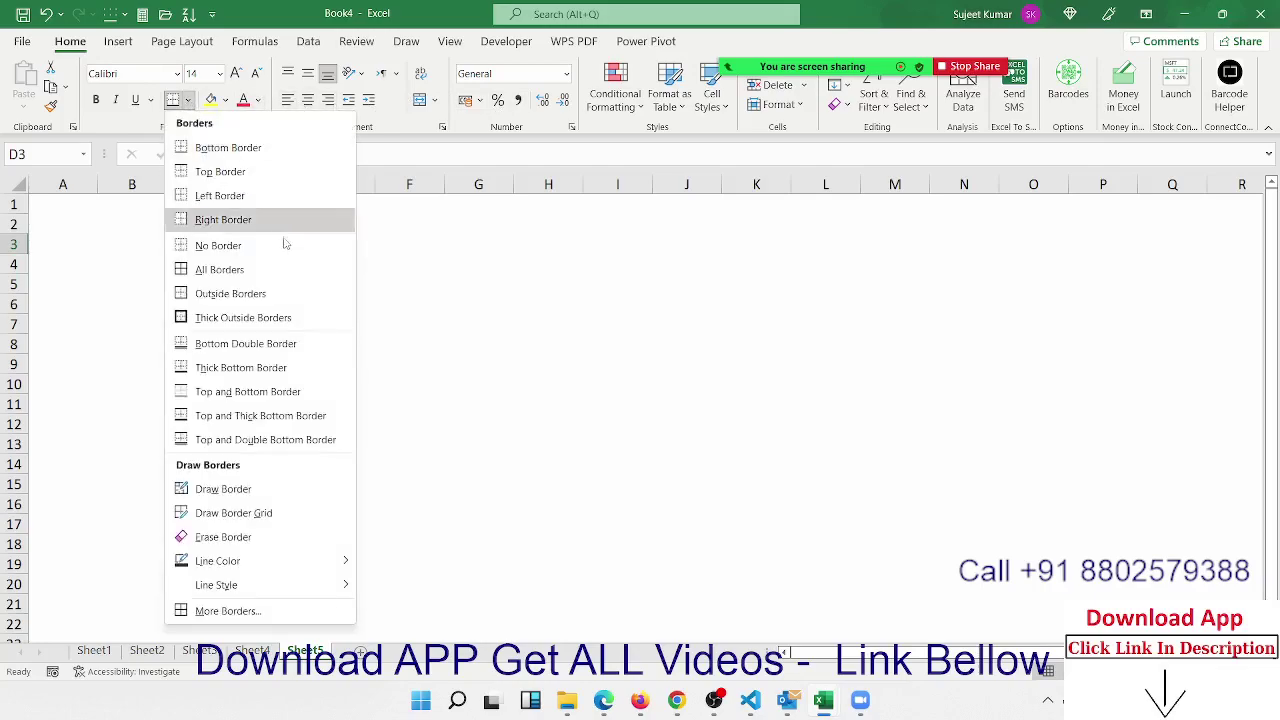
pyautogui.click(207, 298)
pyautogui.click(277, 278)
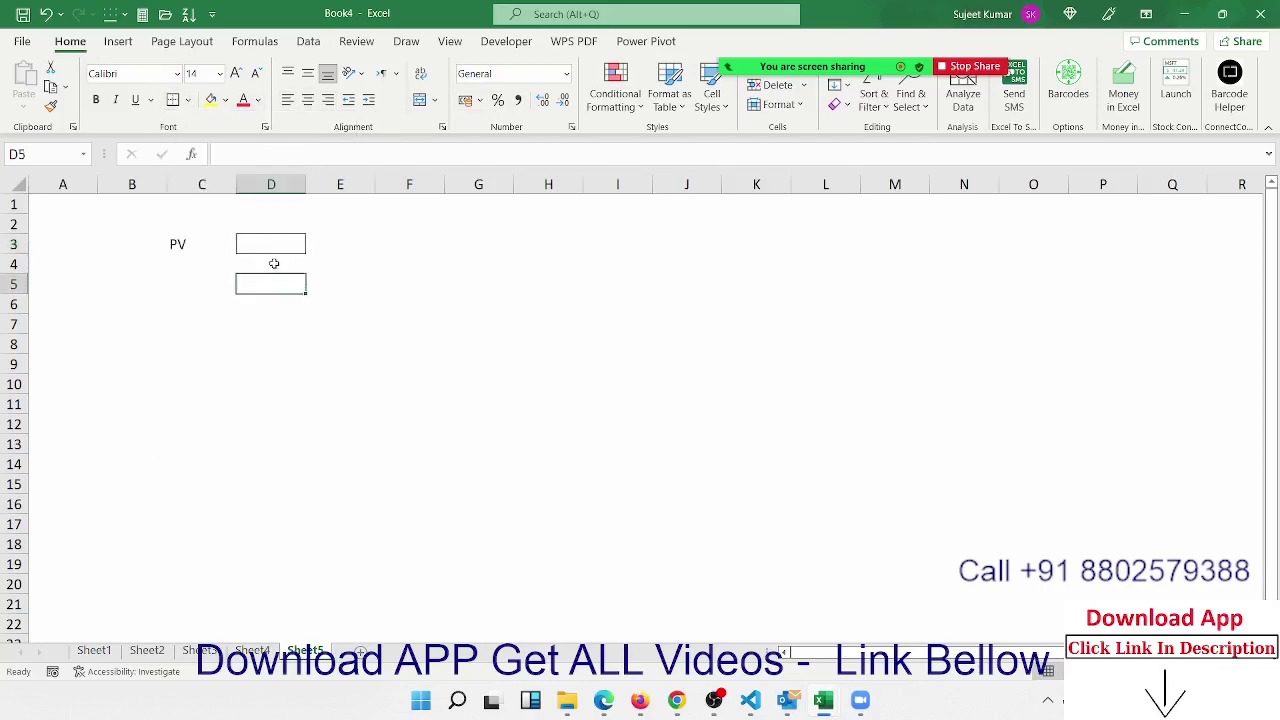
pyautogui.click(274, 244)
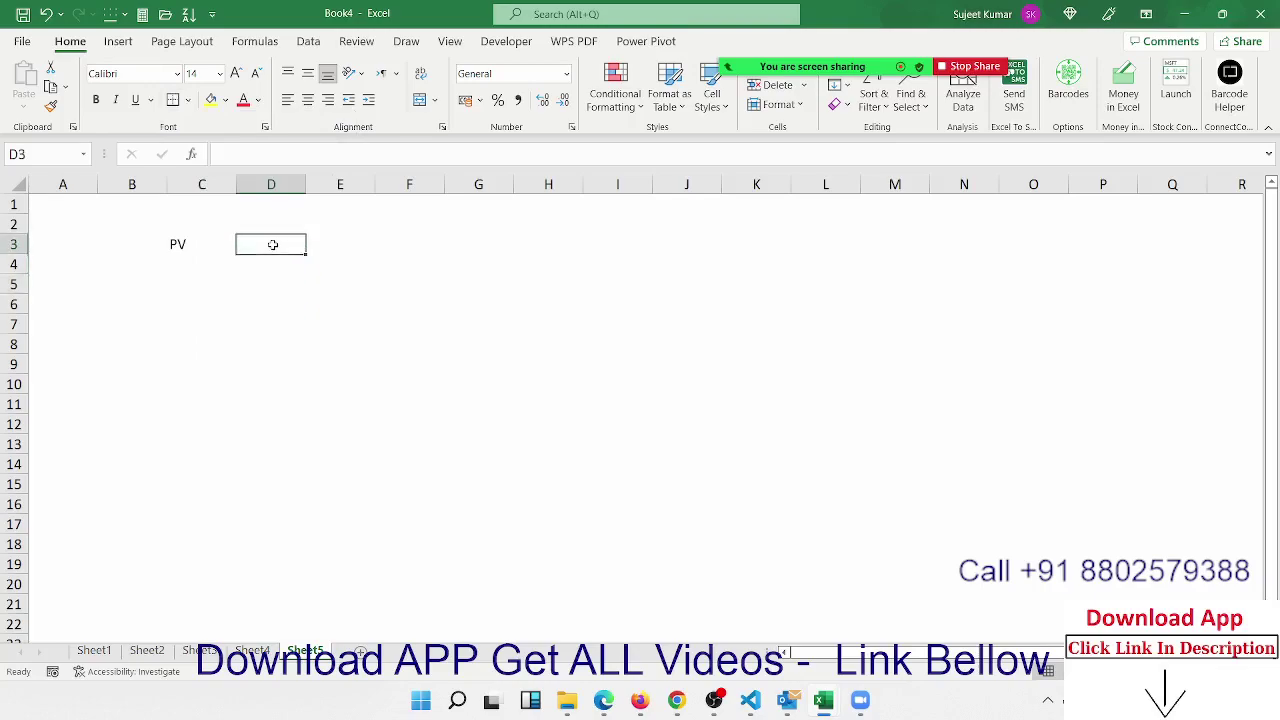
pyautogui.click(226, 100)
pyautogui.click(275, 257)
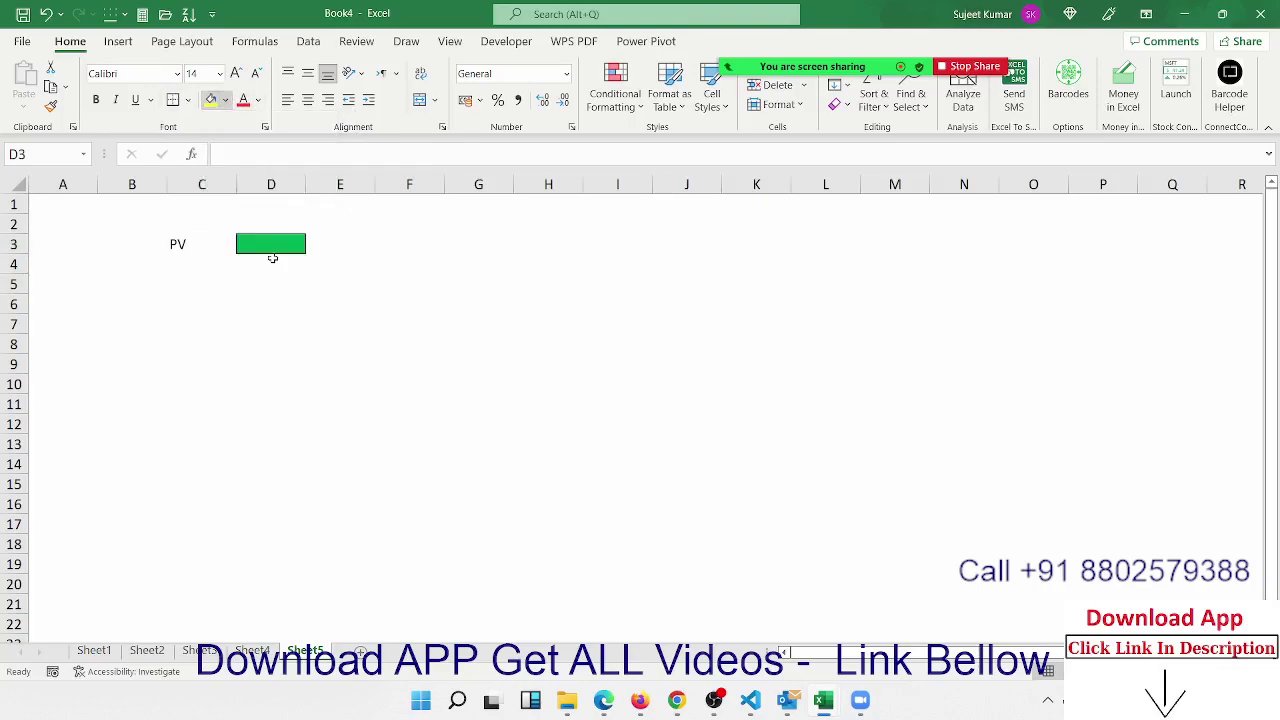
pyautogui.click(271, 287)
# Label G3 'Rate' and fill H3 green
pyautogui.click(459, 243)
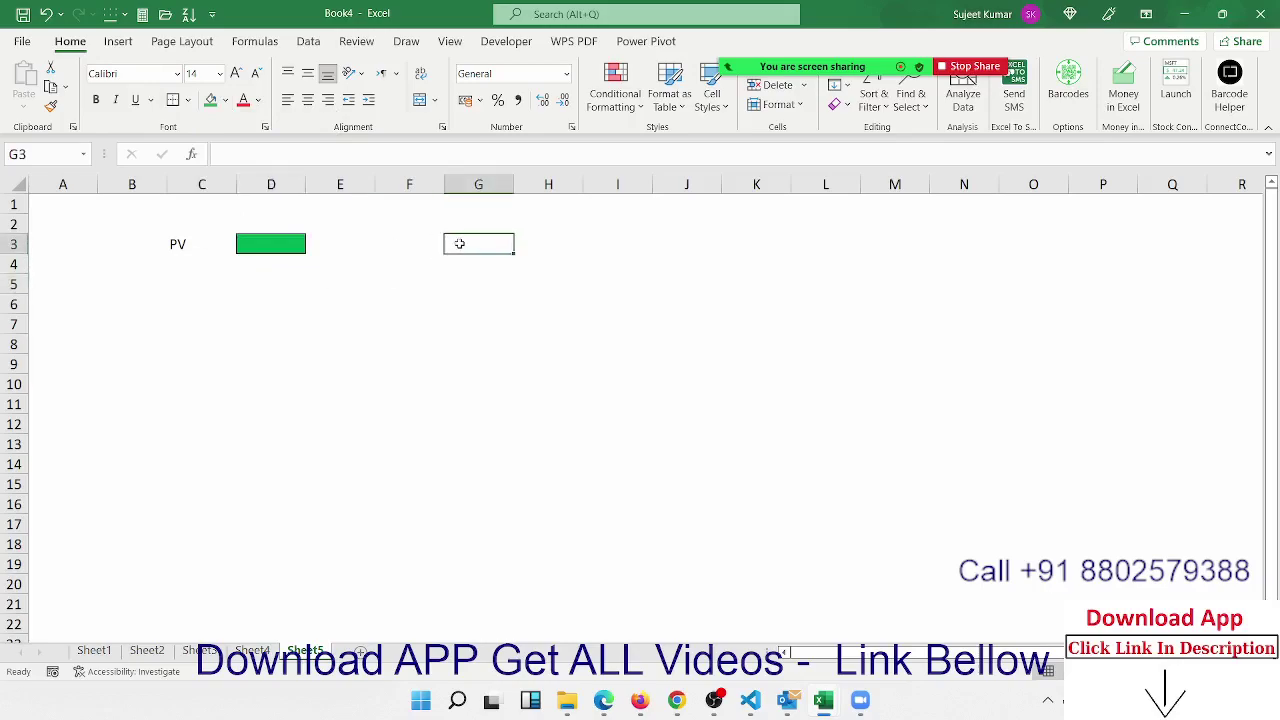
pyautogui.write('Rate')
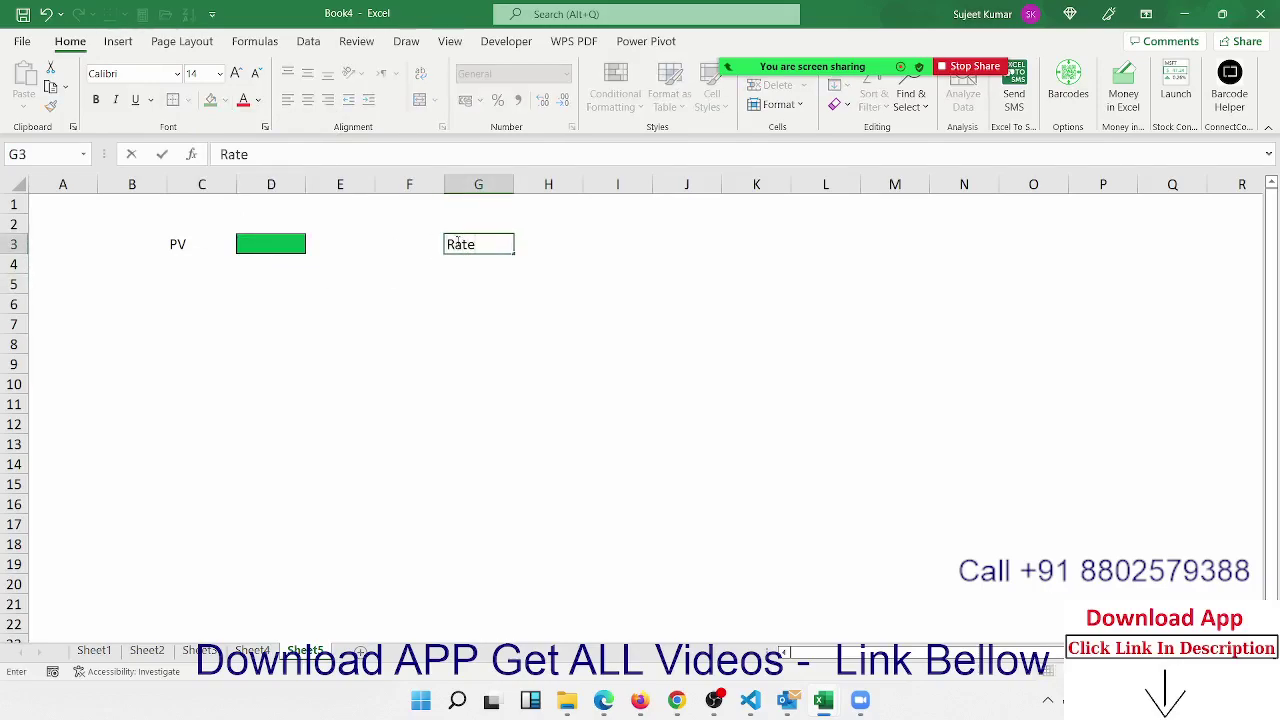
pyautogui.press('Return')
pyautogui.click(535, 243)
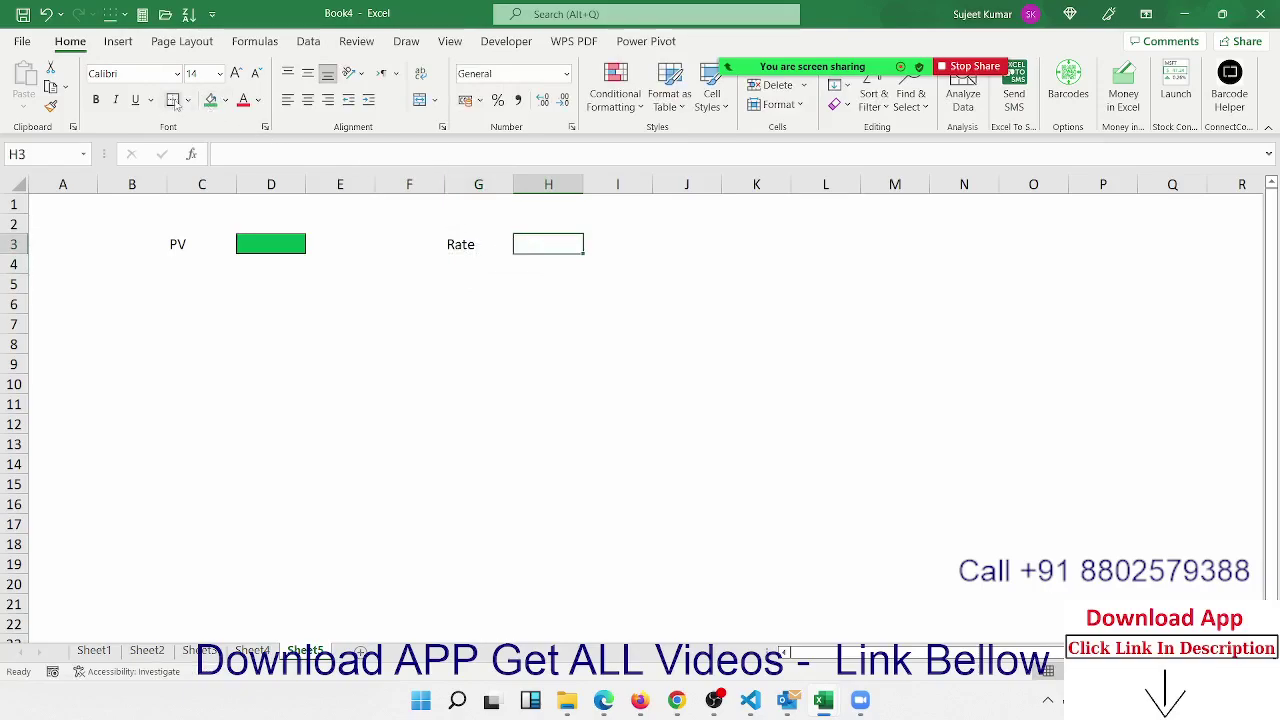
pyautogui.click(210, 100)
pyautogui.click(203, 314)
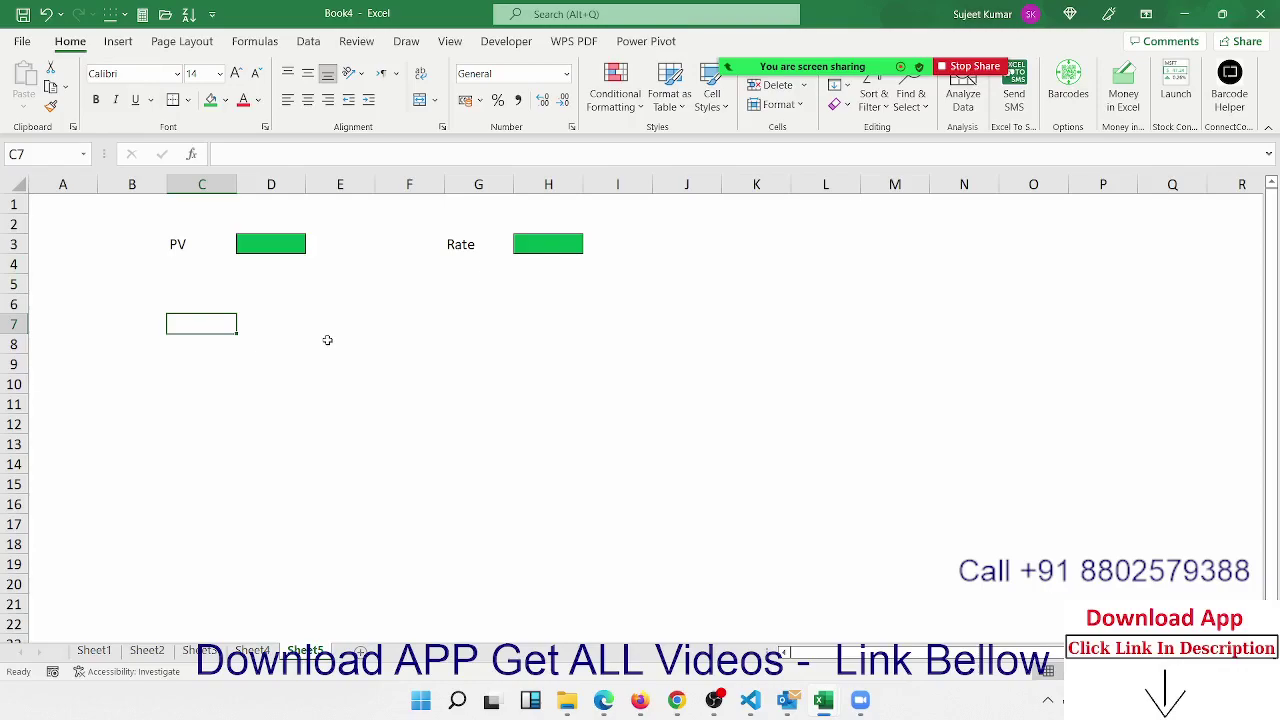
# Enter the headings Year in C7 and Interest in D7
pyautogui.write('Year')
pyautogui.press('Tab')
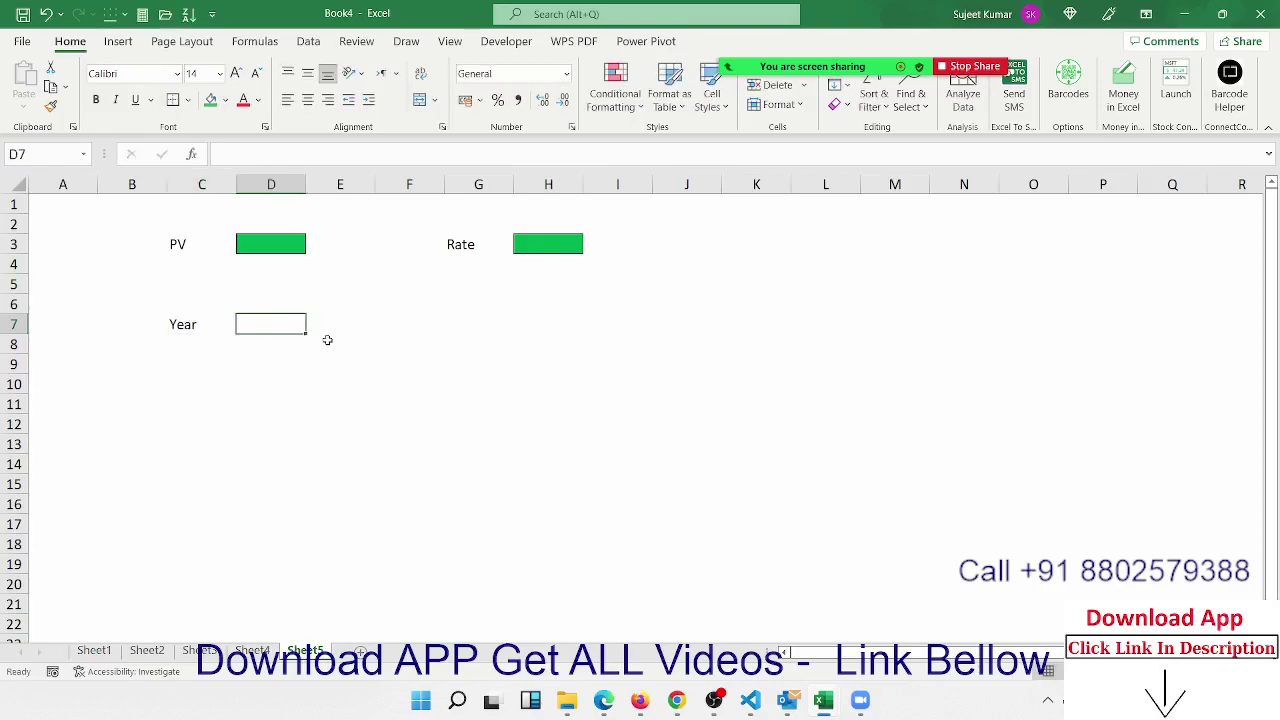
pyautogui.press('Left')
pyautogui.press('Right')
pyautogui.press('F2')
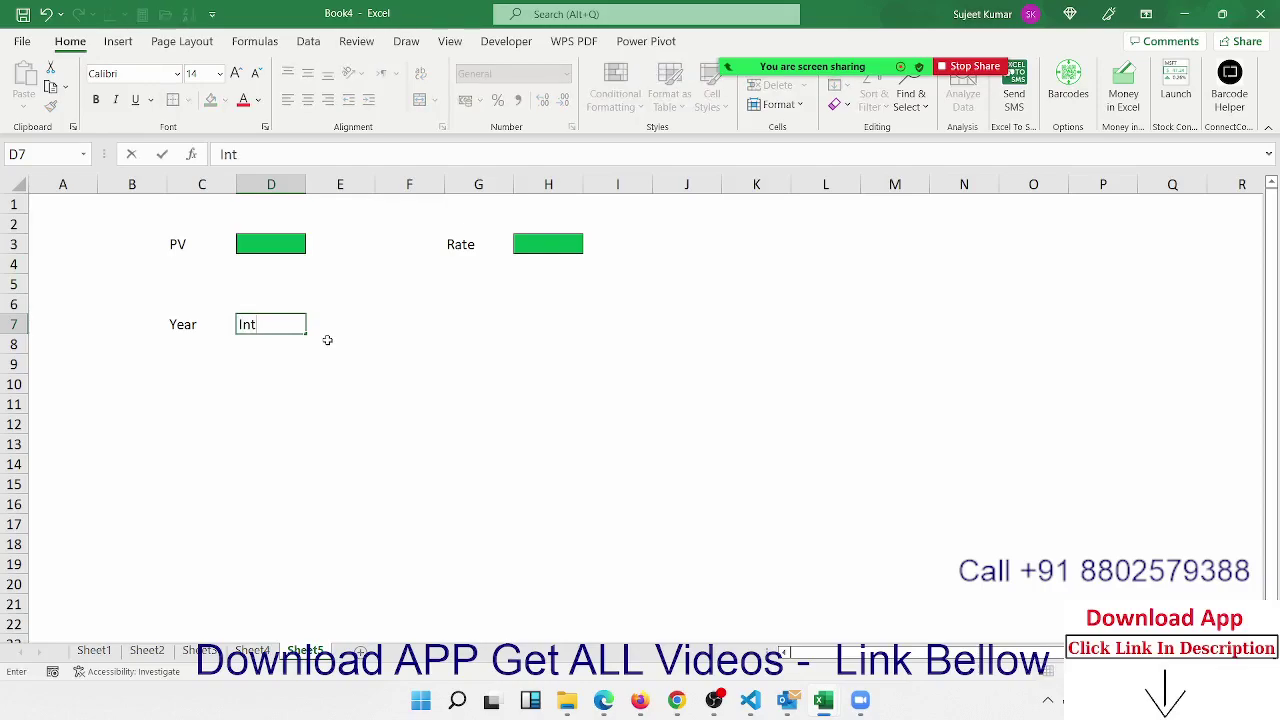
pyautogui.write('er')
pyautogui.write('est')
pyautogui.press('Tab')
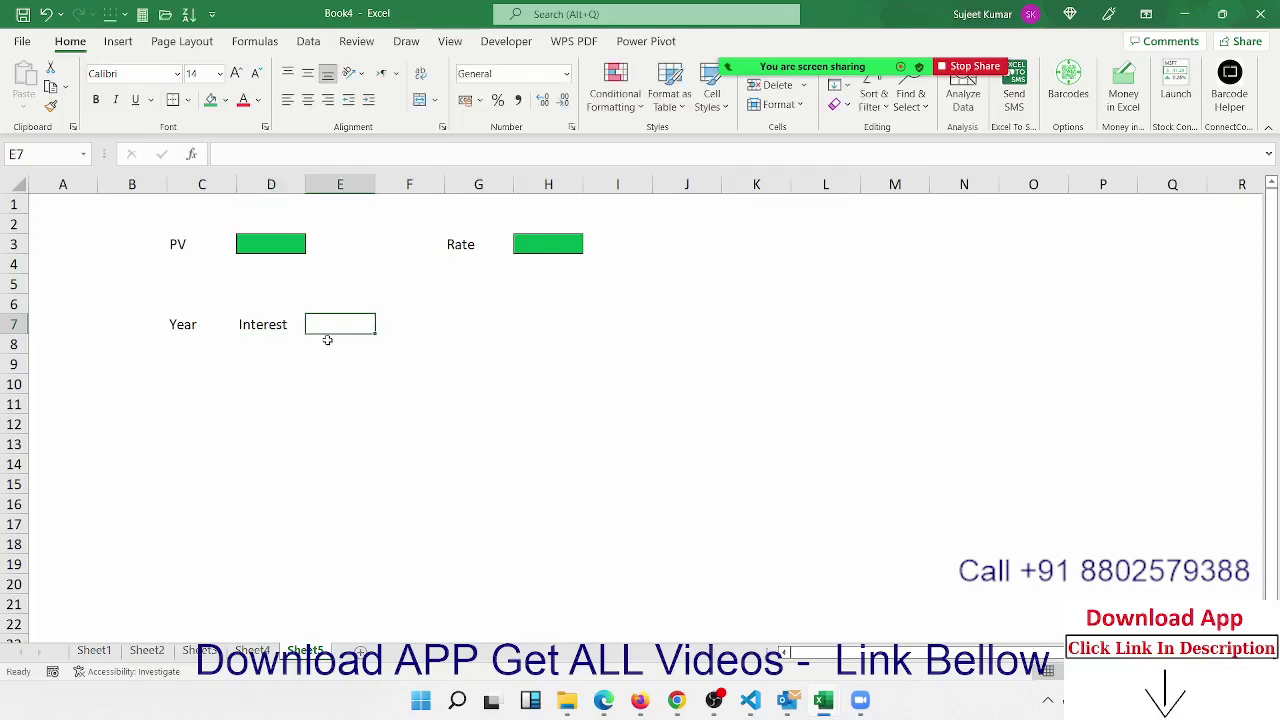
pyautogui.press('Left')
pyautogui.press('Right')
# Enter the headings Total Amt in E7 and Pre. in F7
pyautogui.write('Total Am')
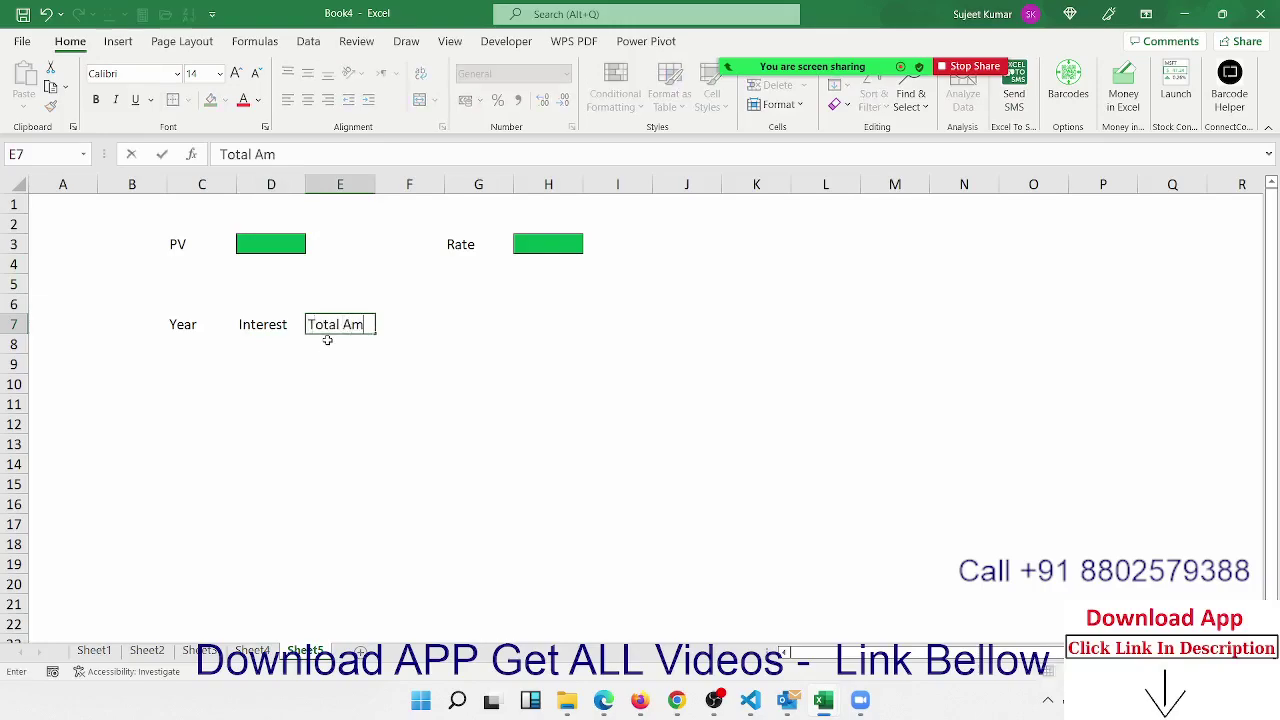
pyautogui.write('t')
pyautogui.press('Return')
pyautogui.press('Up')
pyautogui.press('Right')
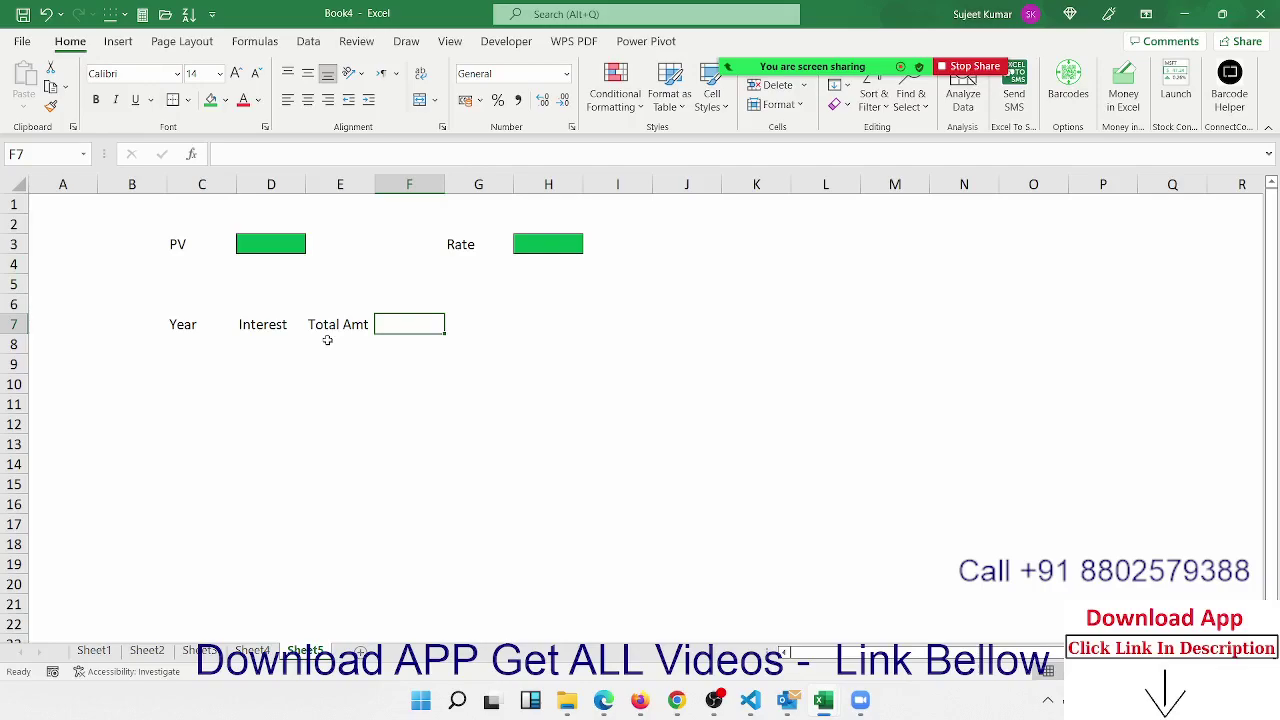
pyautogui.write('Y')
pyautogui.press('BackSpace')
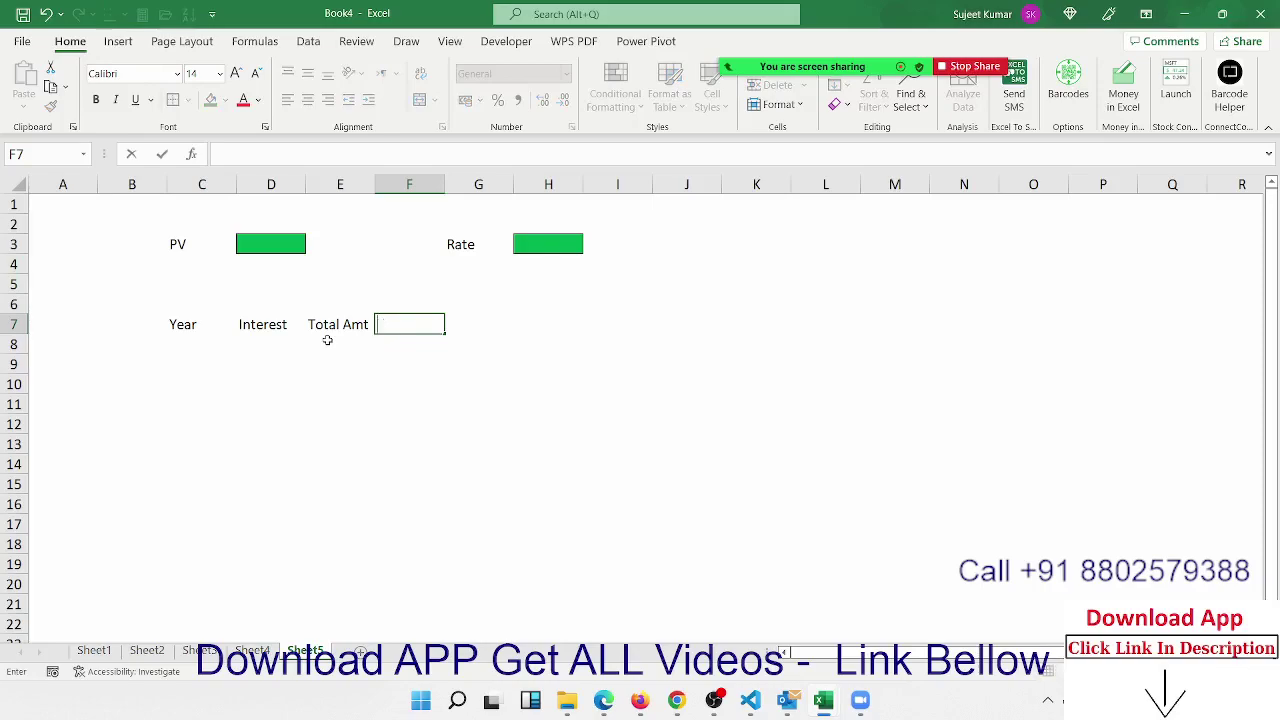
pyautogui.write('Pre.')
pyautogui.click(345, 386)
pyautogui.click(196, 340)
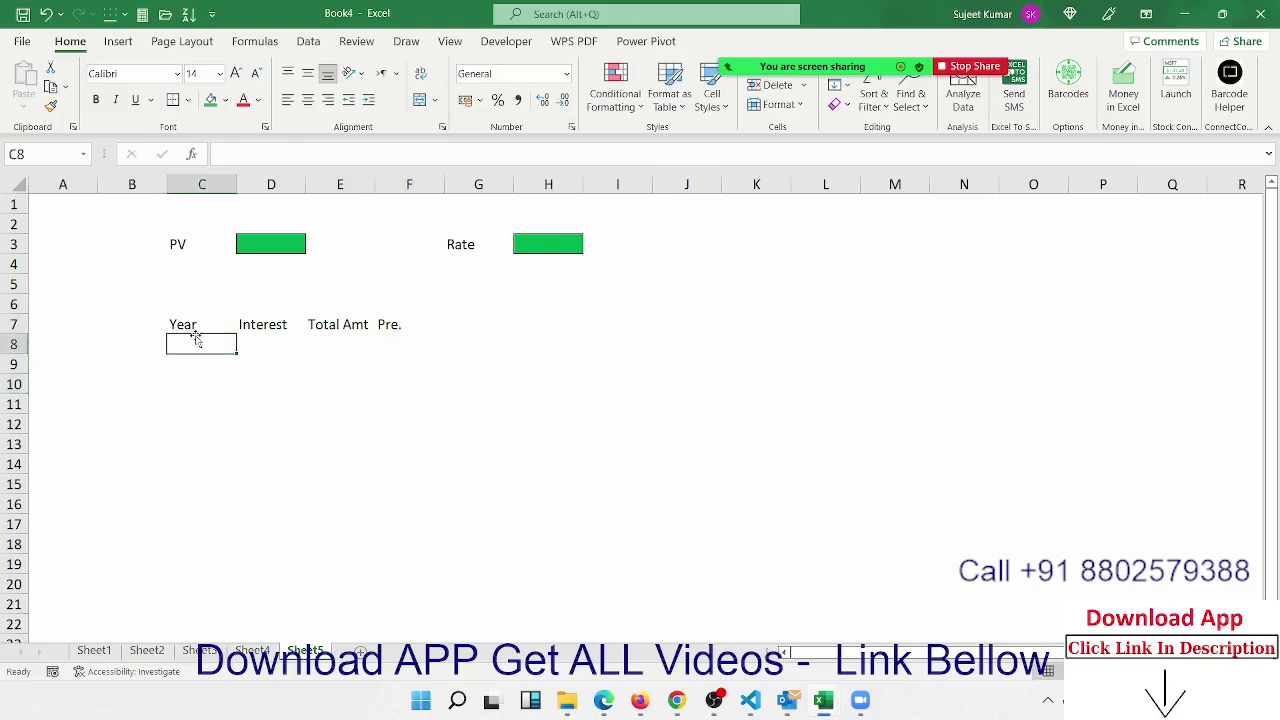
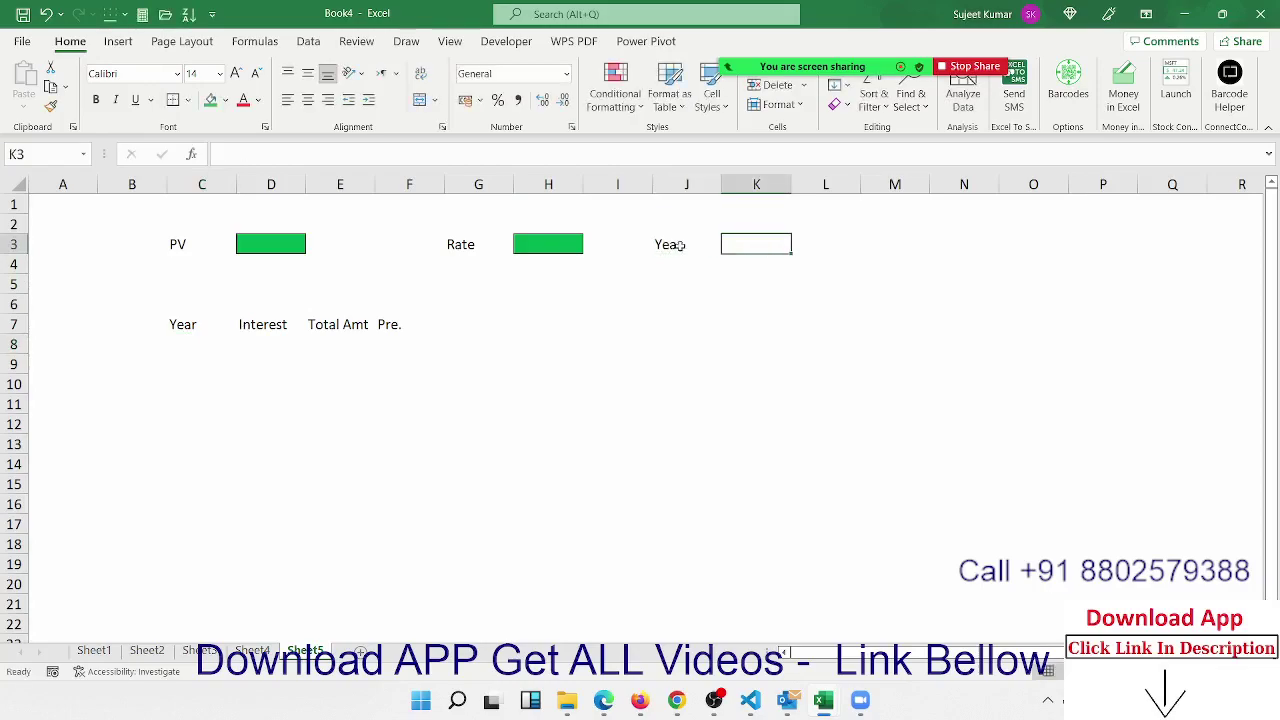
# Fill K3 green, put 1 in C8 as the first year, and enter 5 years in K3
pyautogui.click(210, 100)
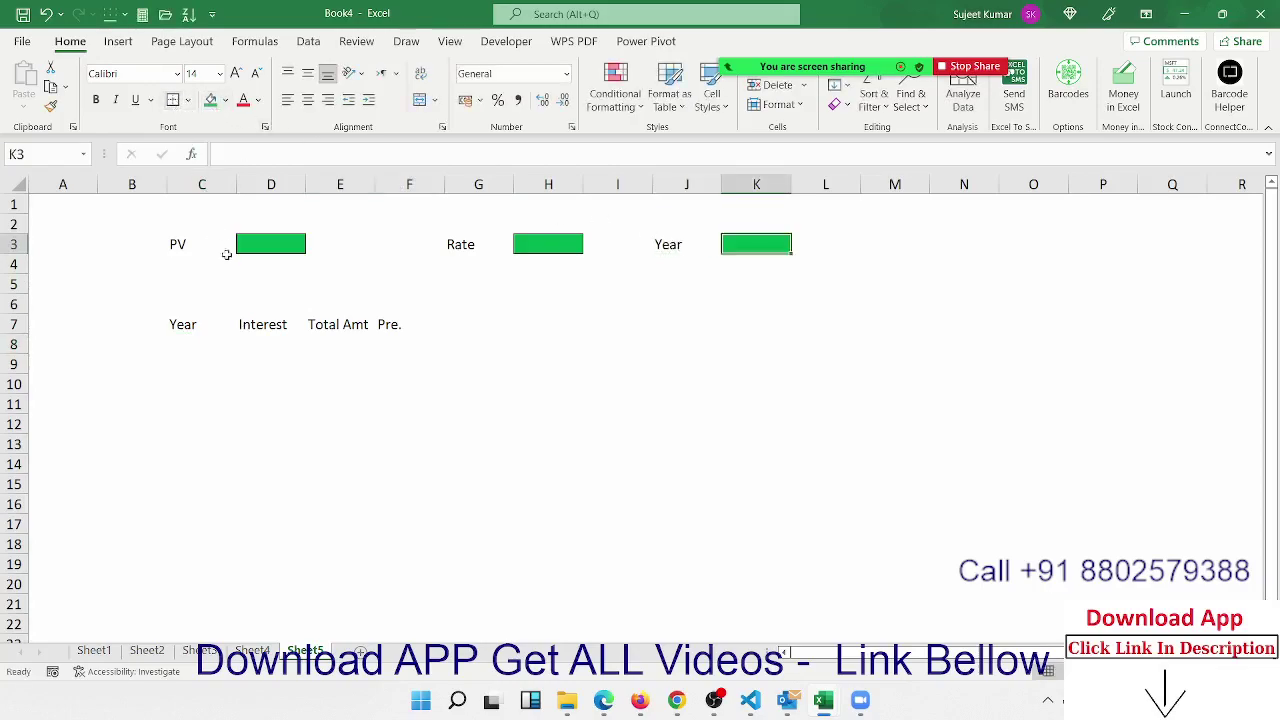
pyautogui.click(187, 343)
pyautogui.write('1')
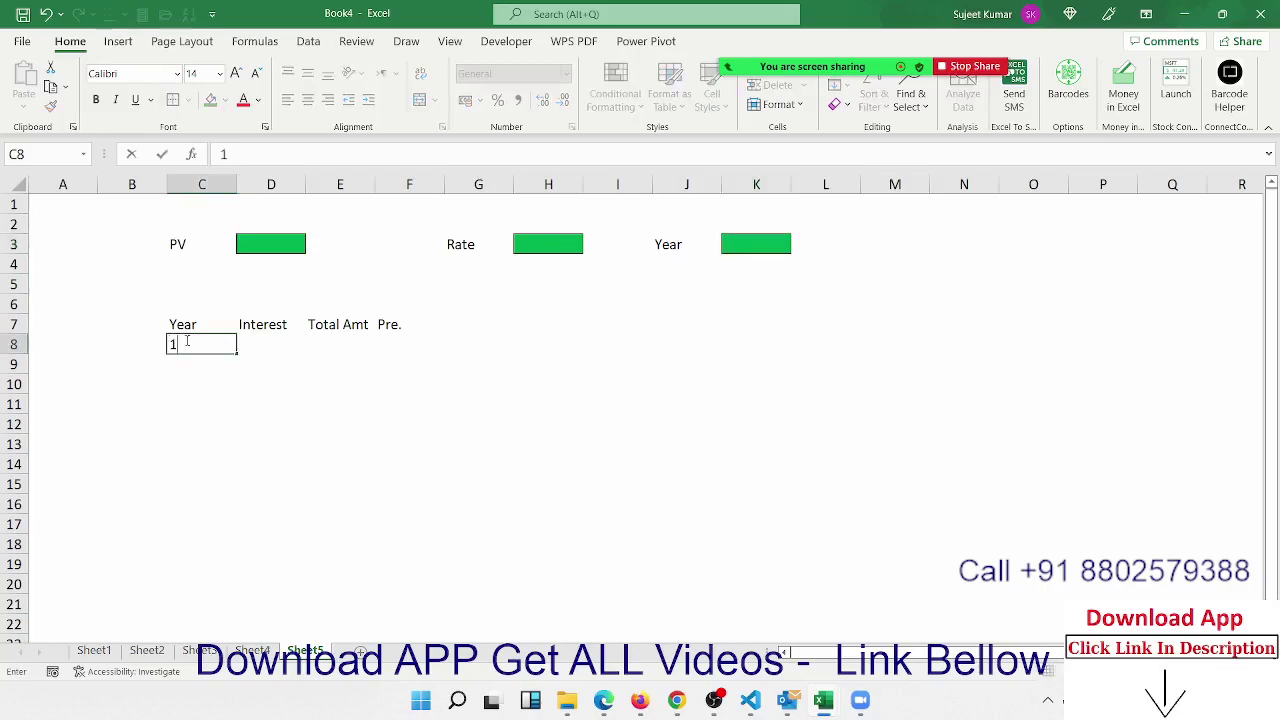
pyautogui.press('Return')
pyautogui.click(752, 241)
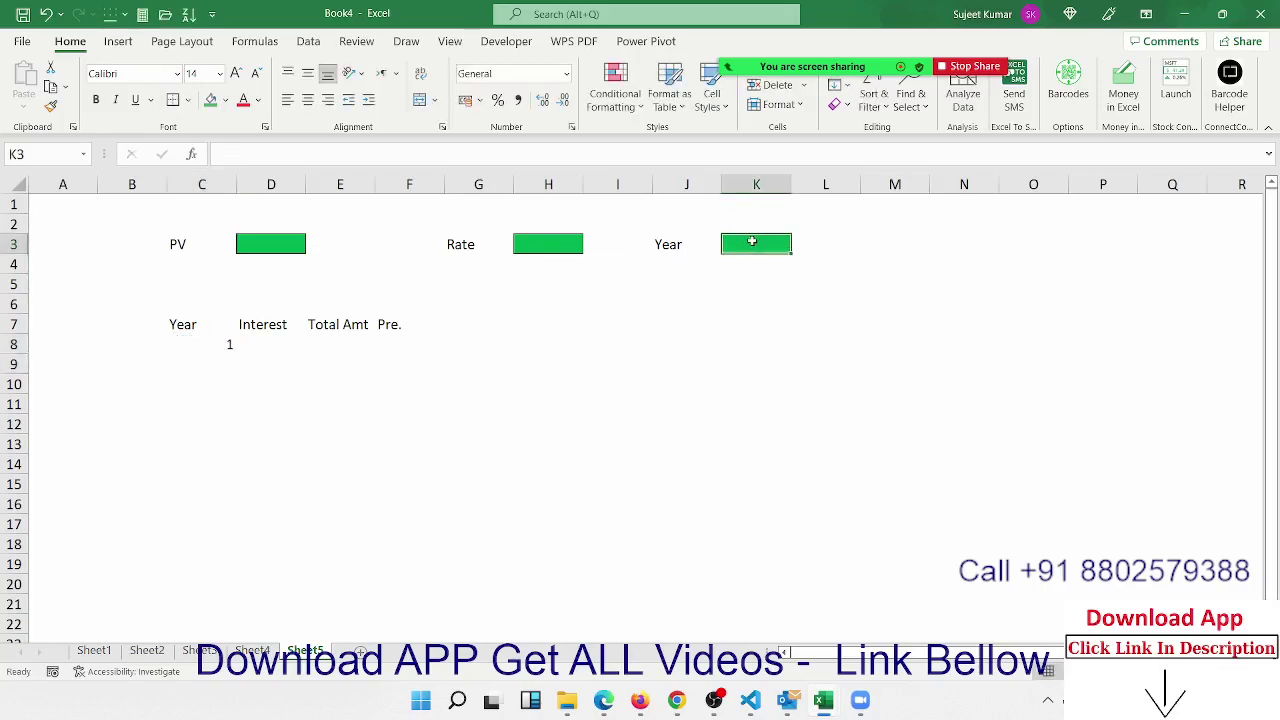
pyautogui.write('5')
pyautogui.press('Return')
pyautogui.click(203, 352)
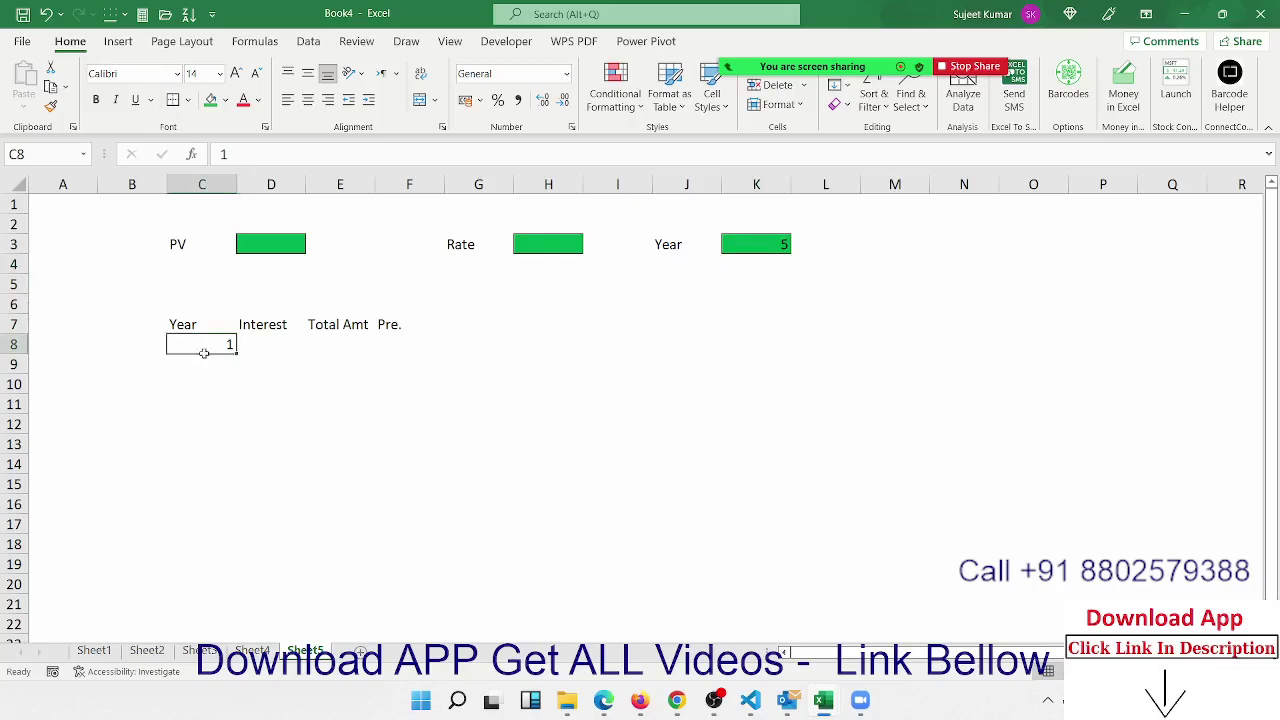
pyautogui.moveTo(203, 352)
pyautogui.mouseDown()
pyautogui.moveTo(189, 447)
pyautogui.moveTo(192, 398)
pyautogui.mouseUp()
# Enter =IF(C8+1>K3,"",C8+1) in C9 as the next-year formula
pyautogui.click(201, 362)
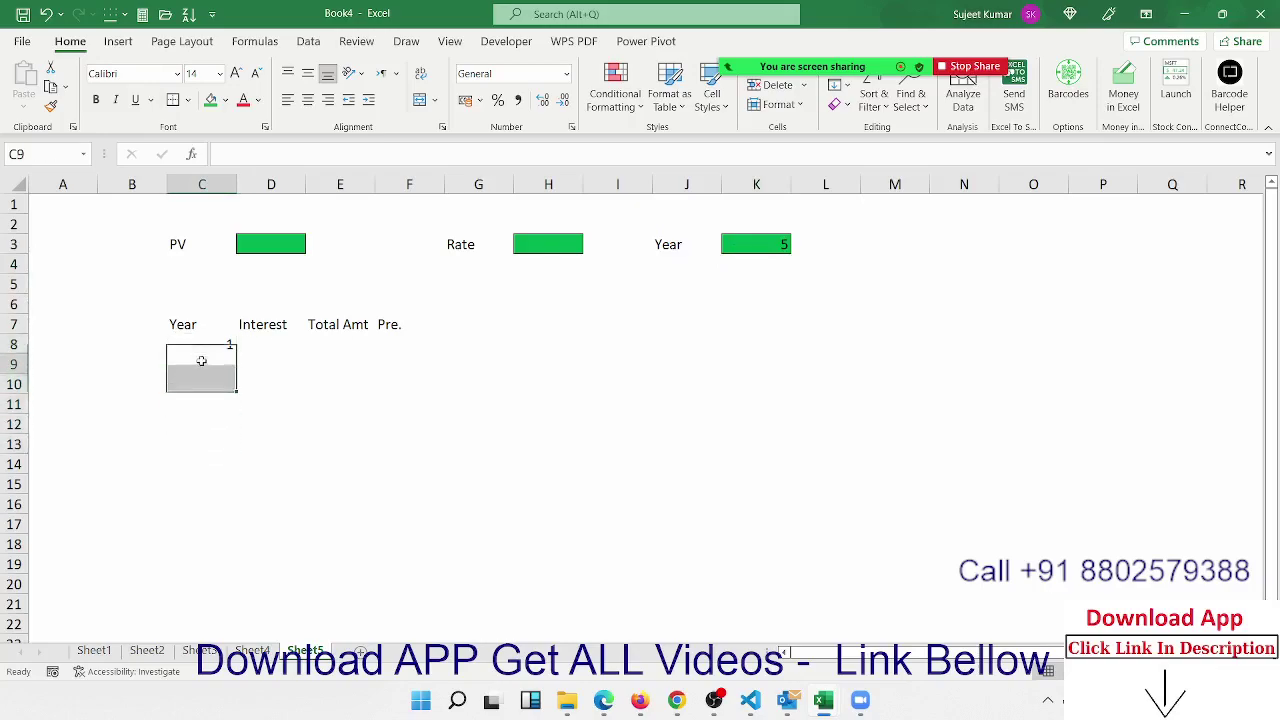
pyautogui.write('=')
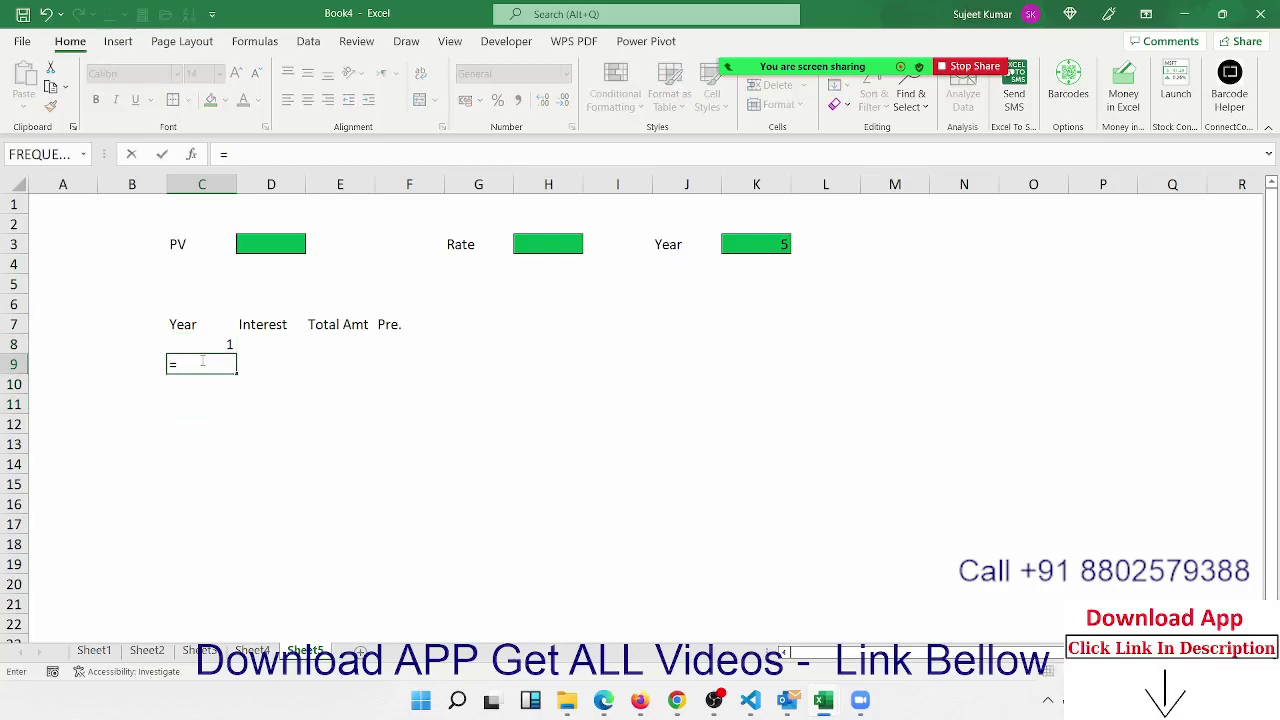
pyautogui.write('if')
pyautogui.press('Tab')
pyautogui.click(213, 344)
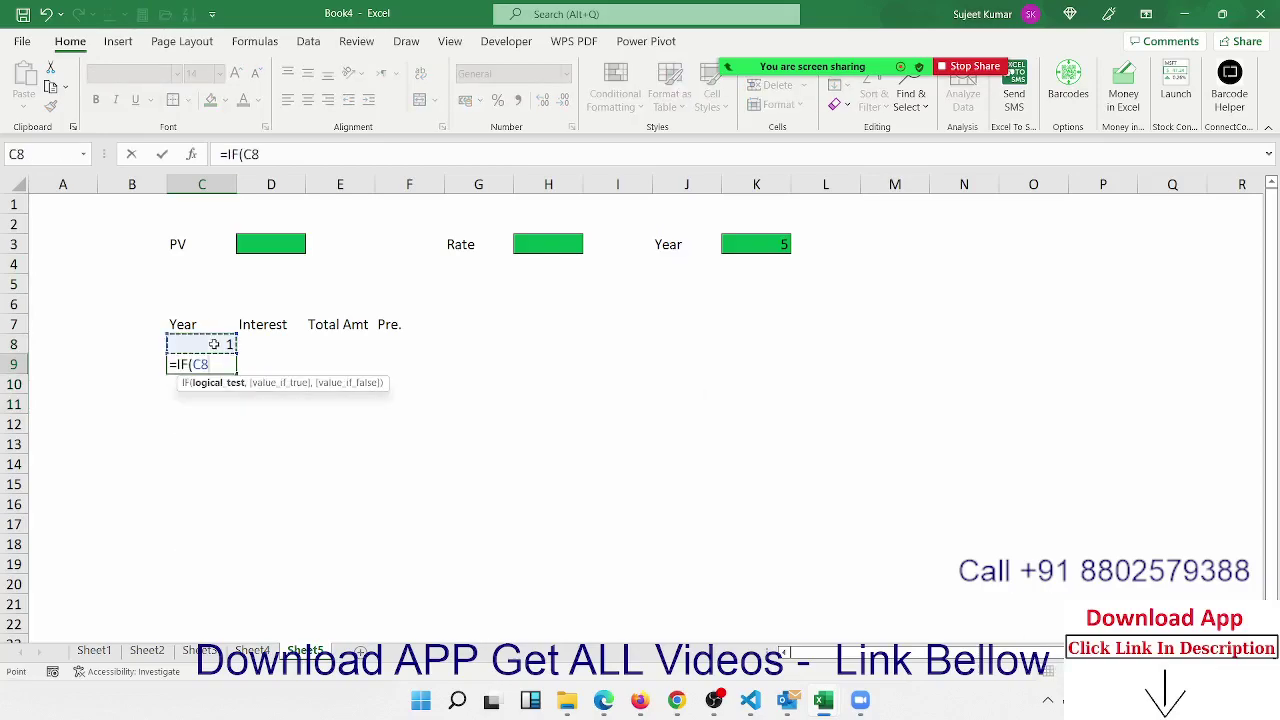
pyautogui.write('+1>')
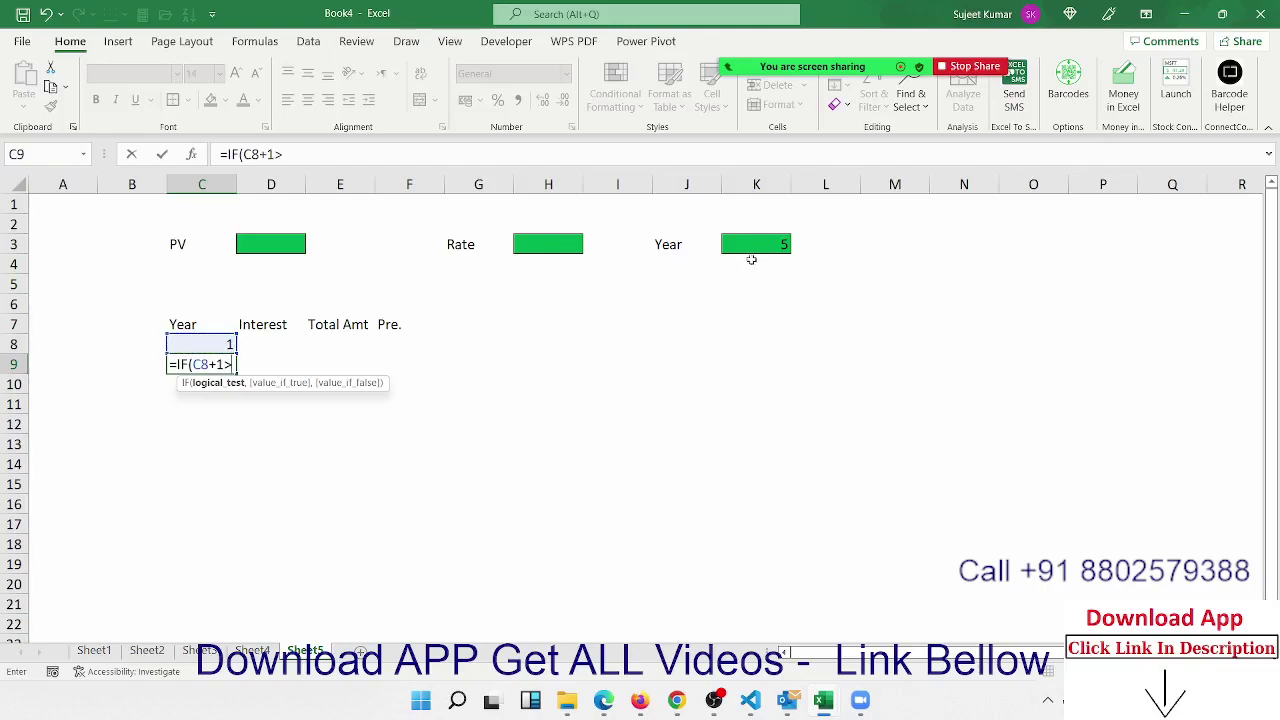
pyautogui.click(756, 246)
pyautogui.write(',')
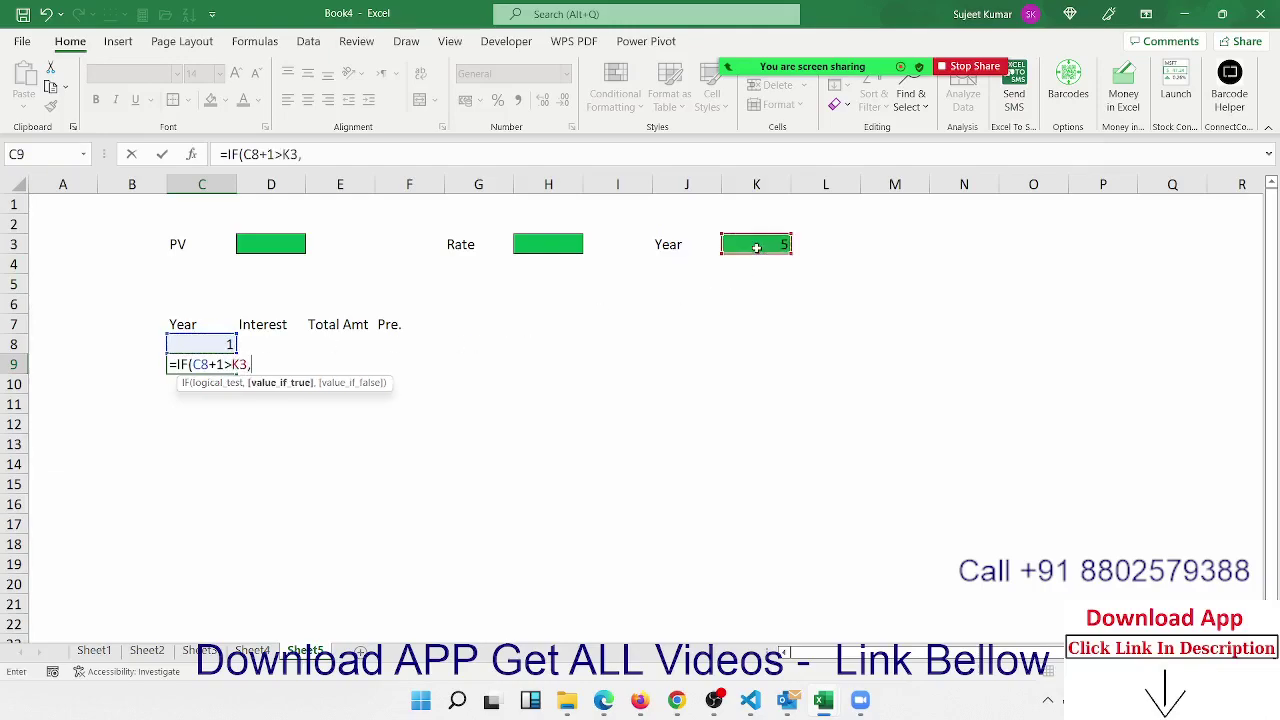
pyautogui.write('"",')
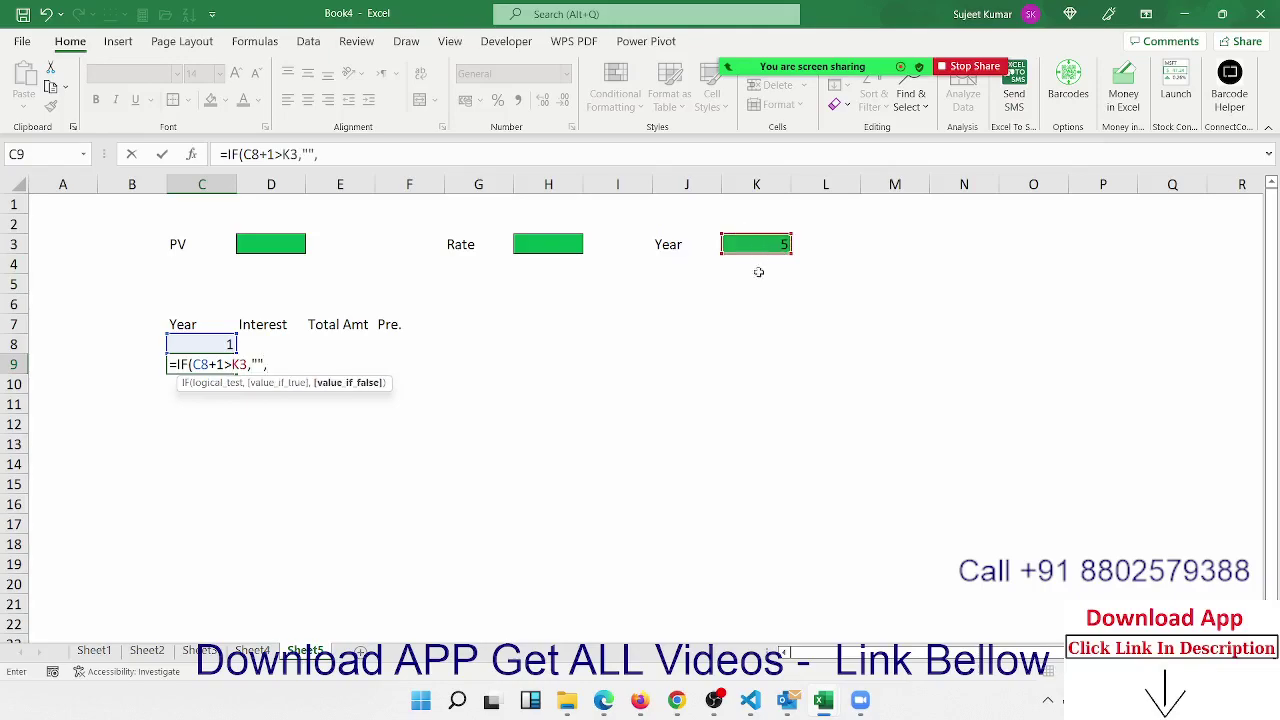
pyautogui.click(214, 341)
pyautogui.write('+')
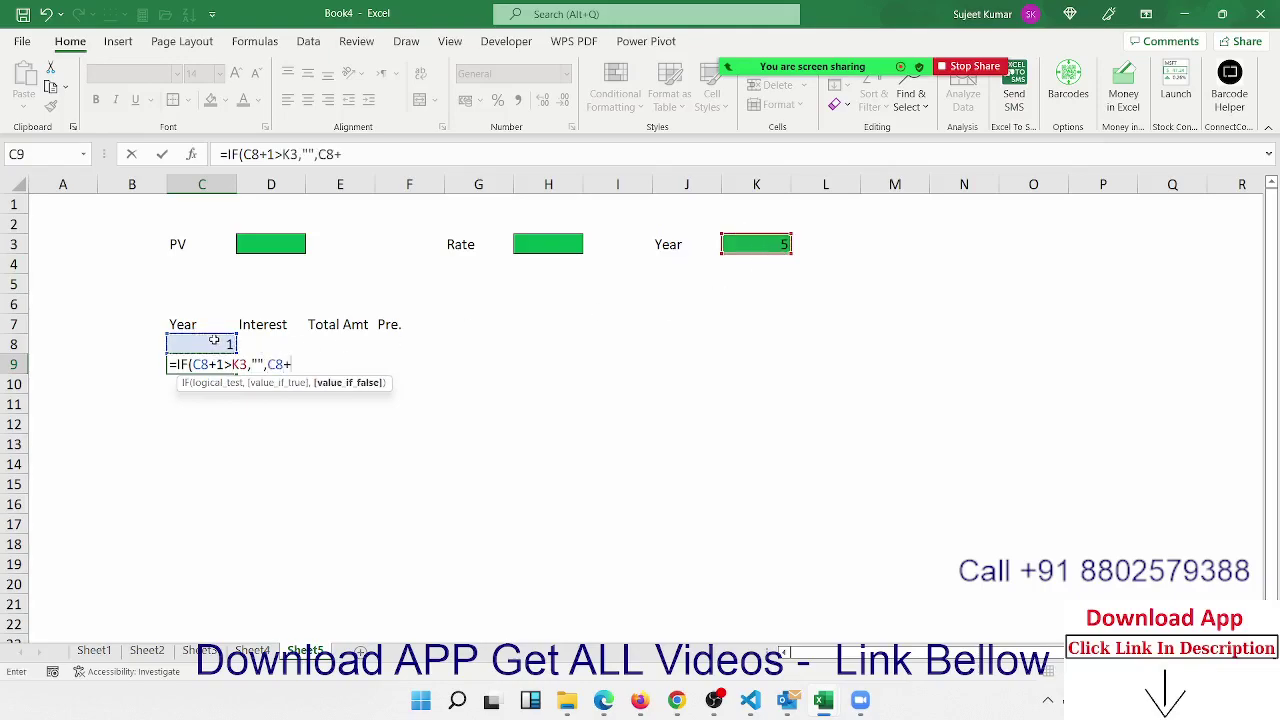
pyautogui.write('1')
pyautogui.press('Return')
# Make the K3 reference in C9's formula absolute as $K$3
pyautogui.press('Up')
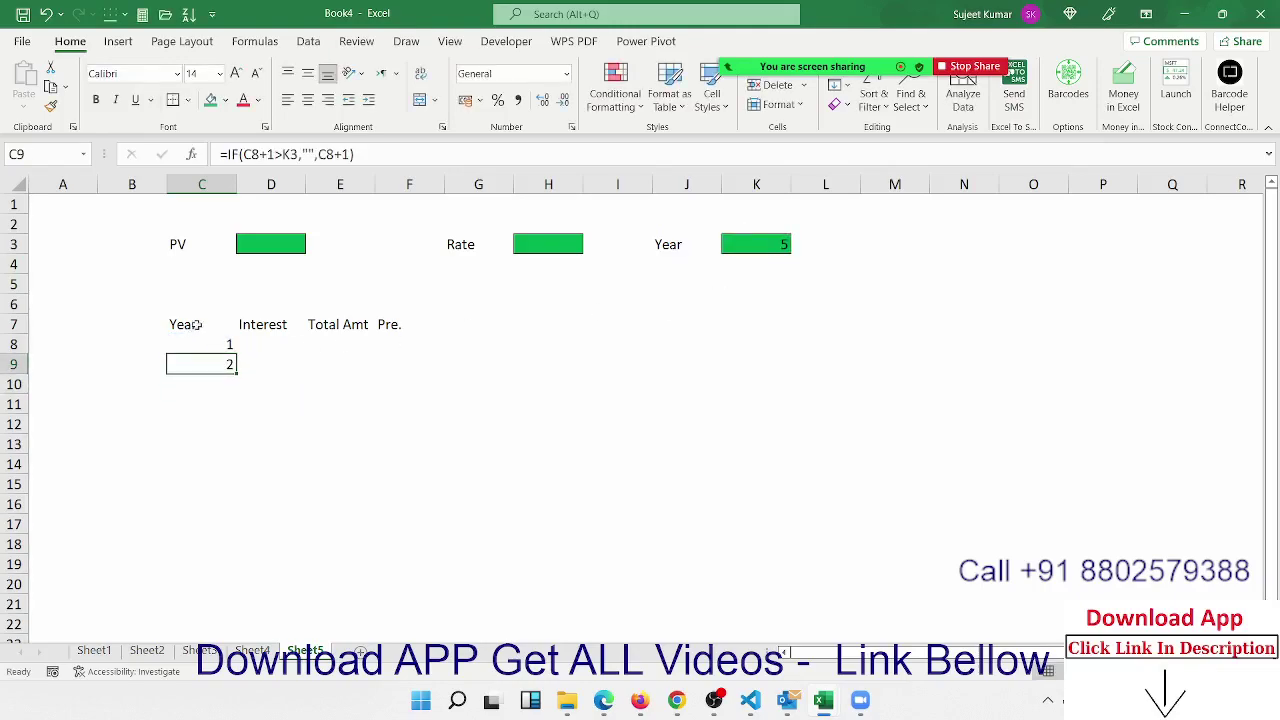
pyautogui.click(298, 154)
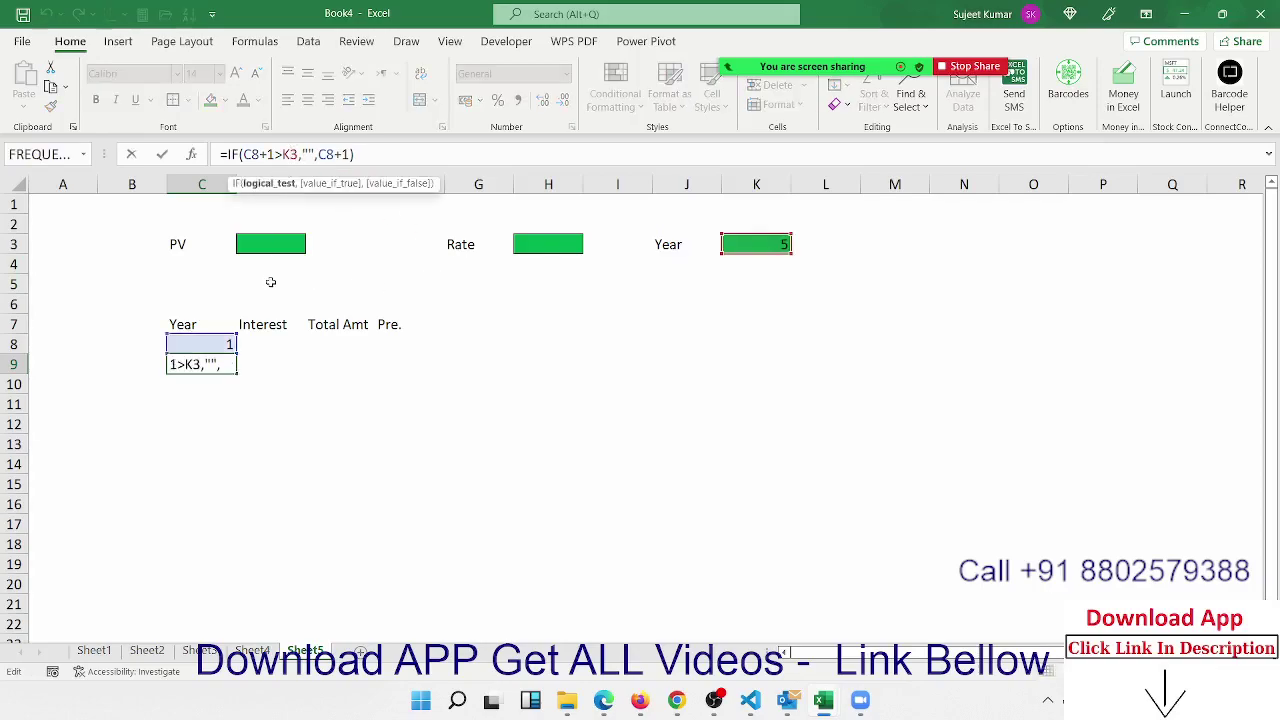
pyautogui.press('F4')
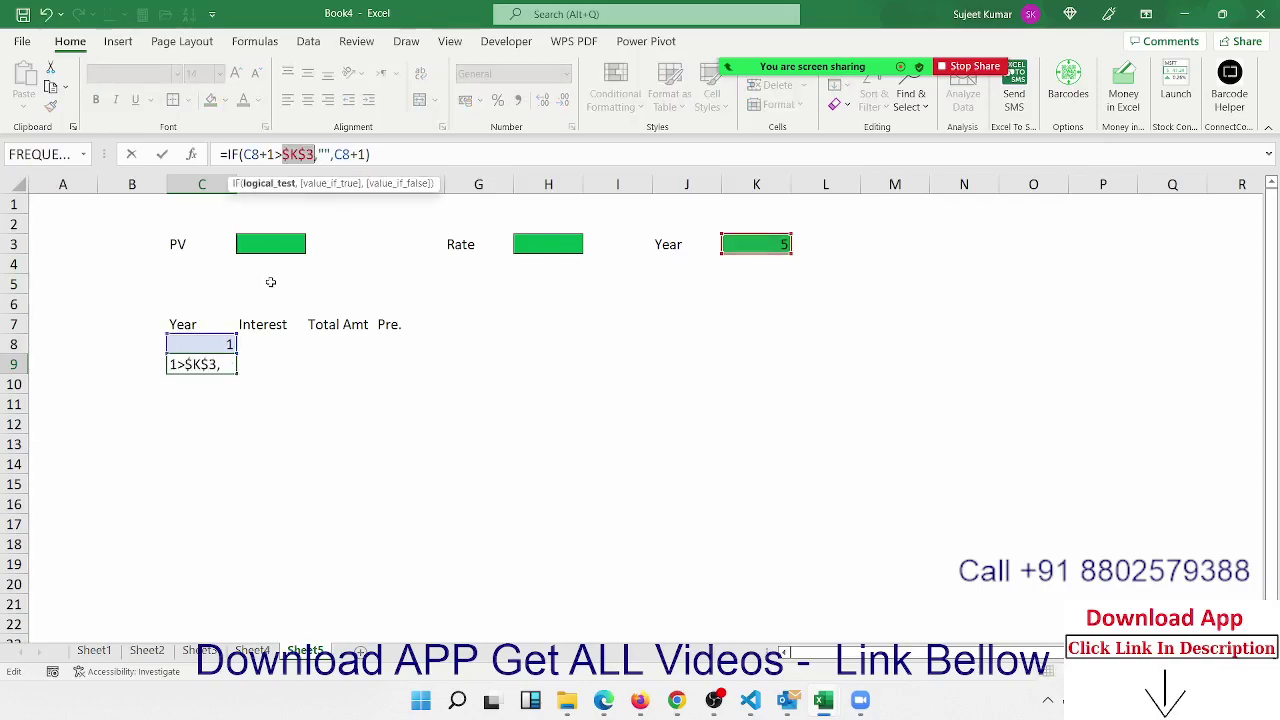
pyautogui.press('Return')
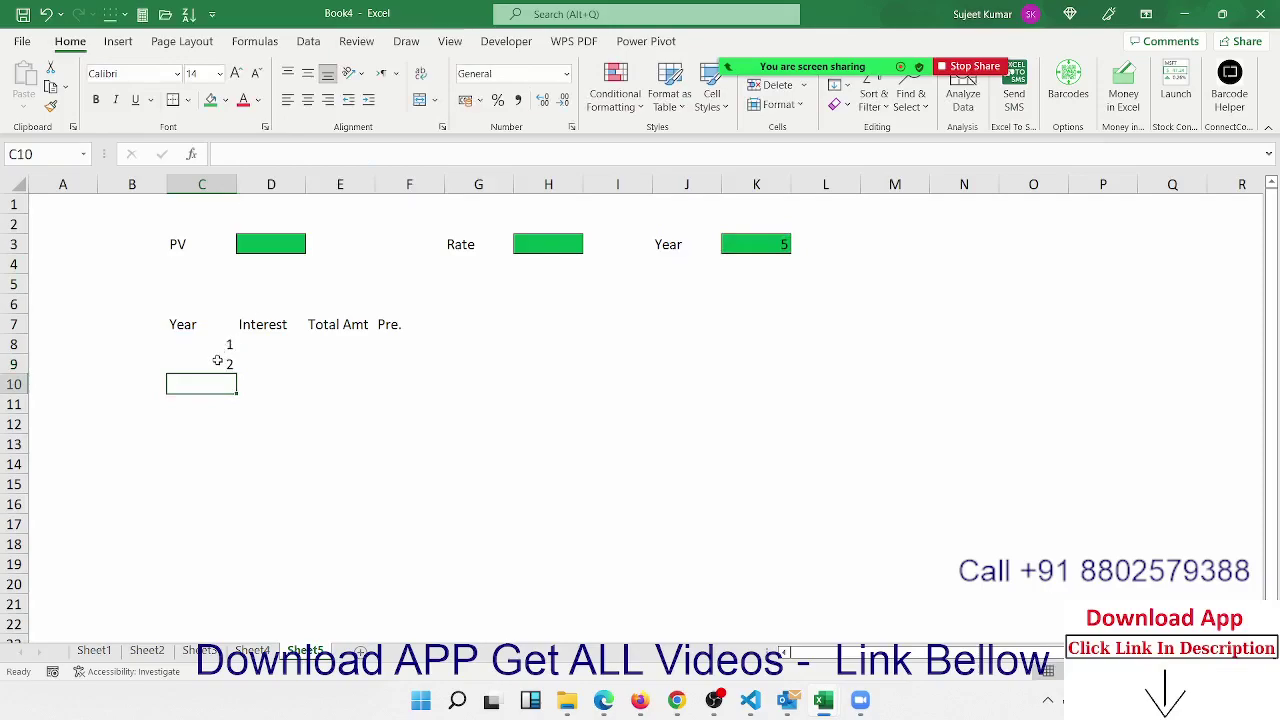
# Copy C9's year formula down to row 19, which shows #VALUE! errors below year 5
pyautogui.click(222, 364)
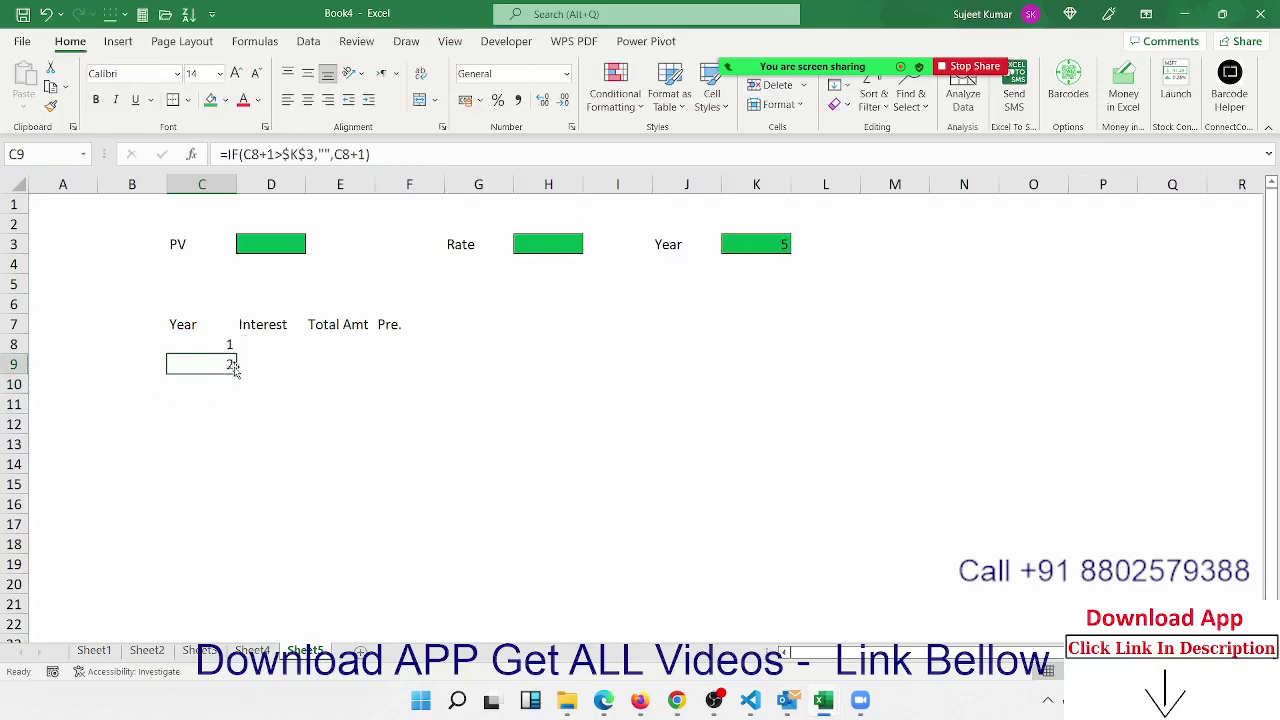
pyautogui.moveTo(238, 373); pyautogui.dragTo(206, 574)
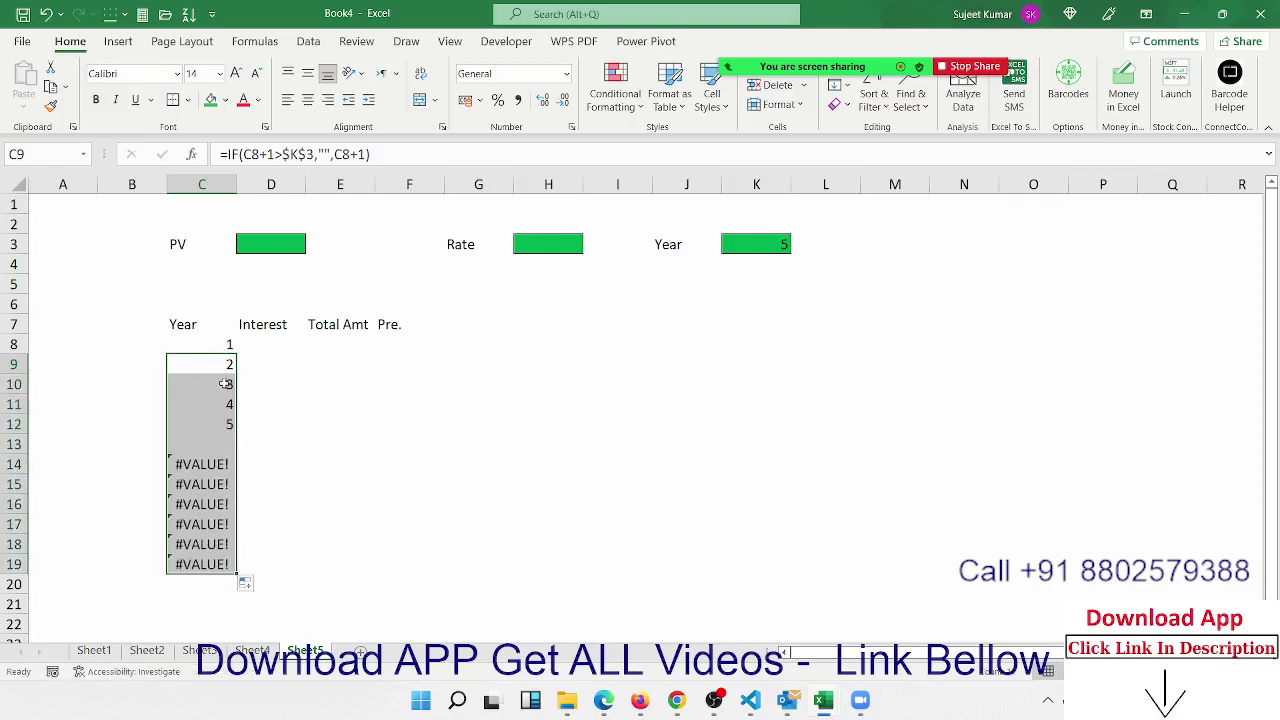
pyautogui.click(218, 465)
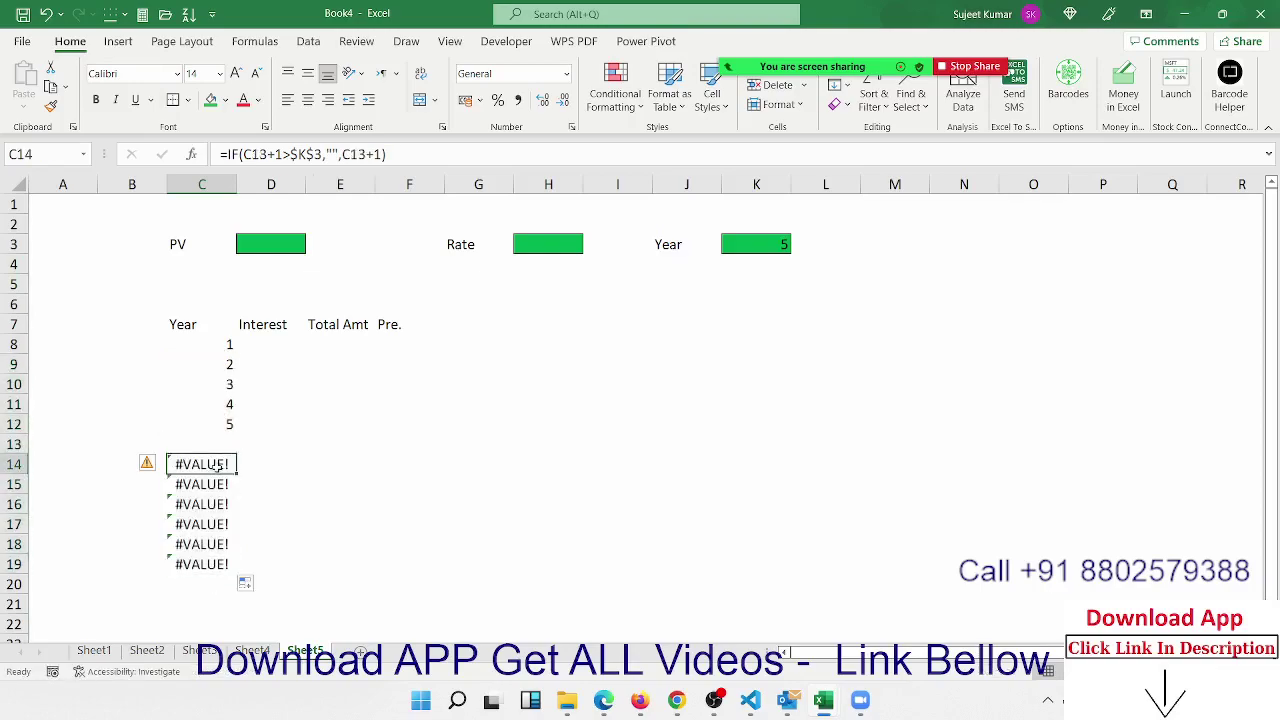
# Wrap C9's formula in IFERROR(...,"") and accept Excel's suggested correction
pyautogui.click(224, 362)
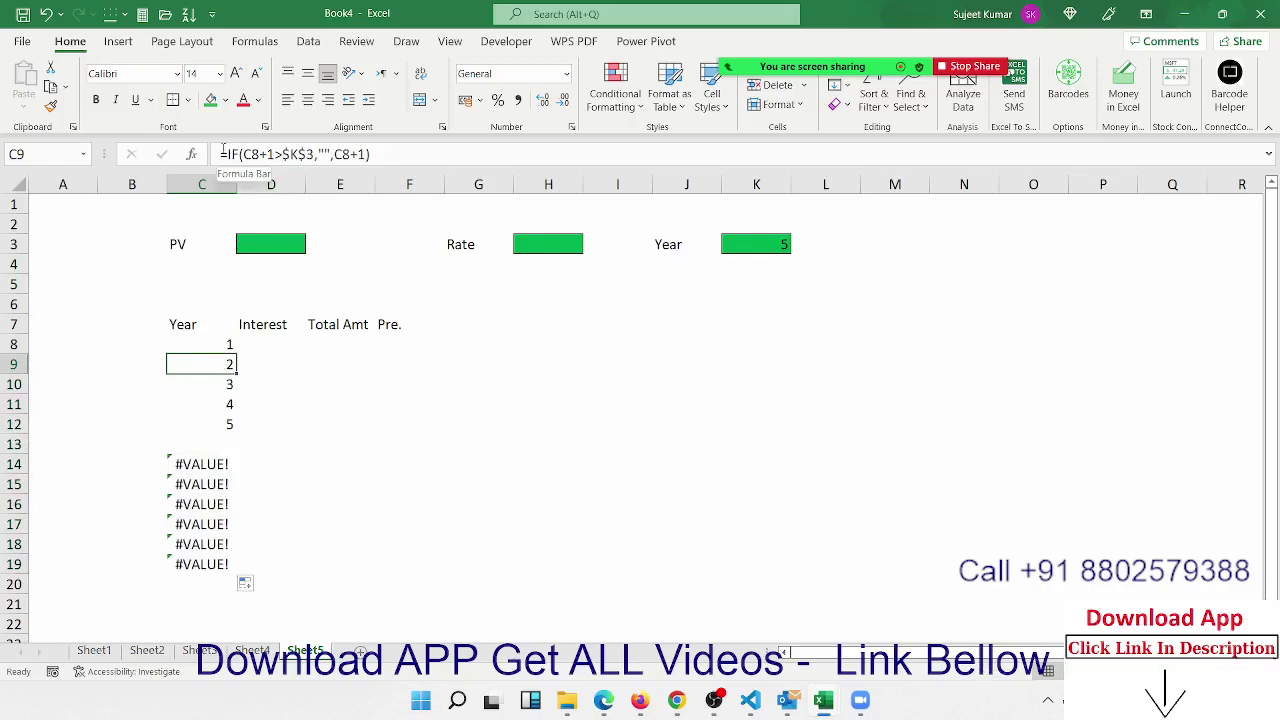
pyautogui.click(230, 155)
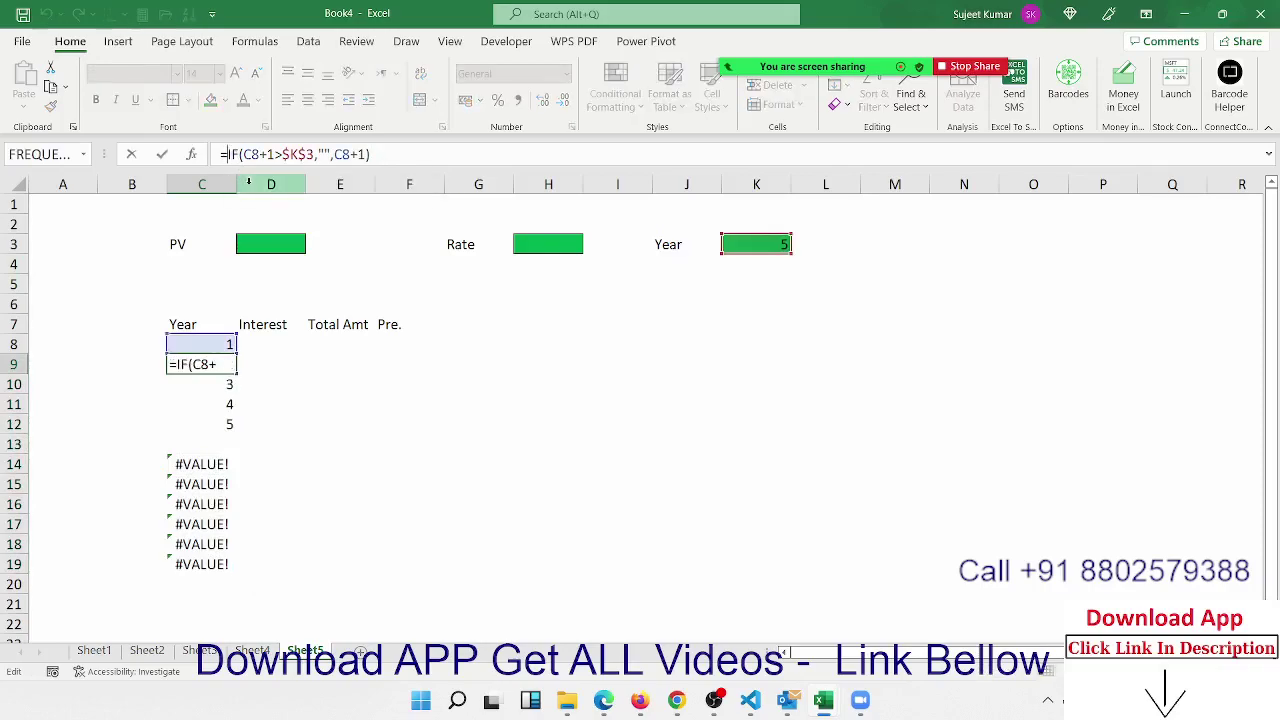
pyautogui.write('ifIFERROR(')
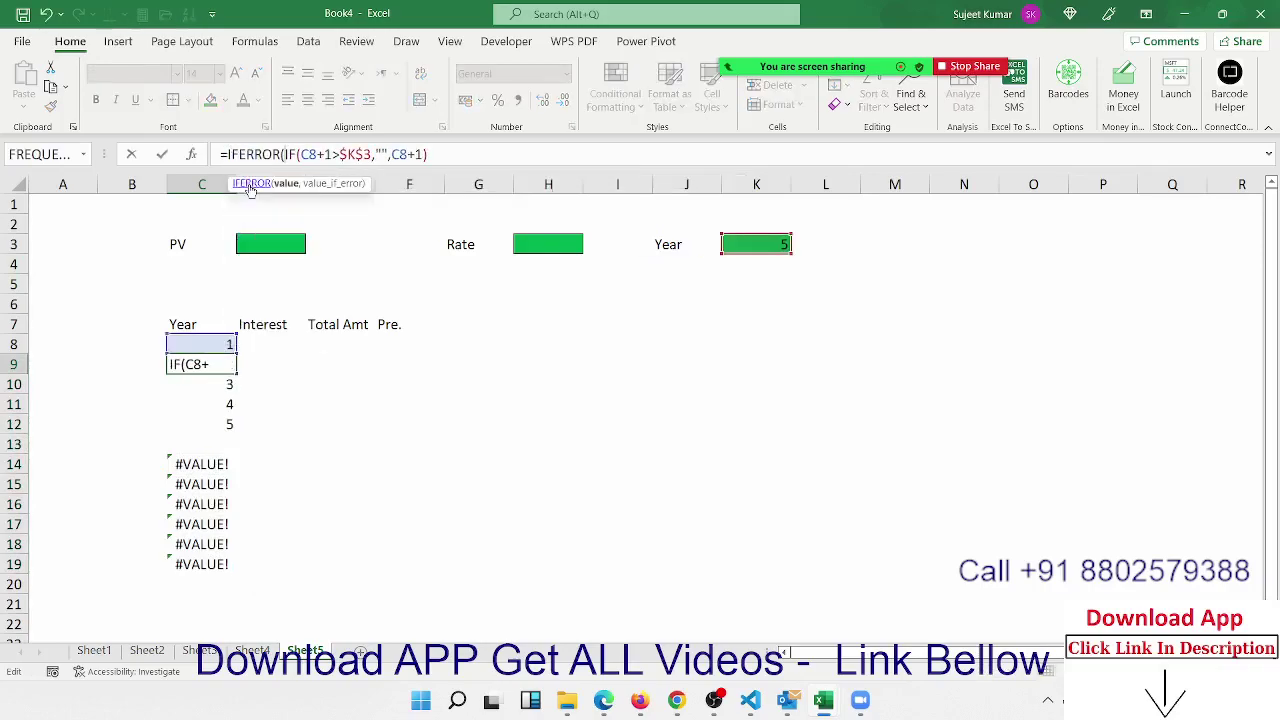
pyautogui.click(472, 160)
pyautogui.write(',""')
pyautogui.press('Return')
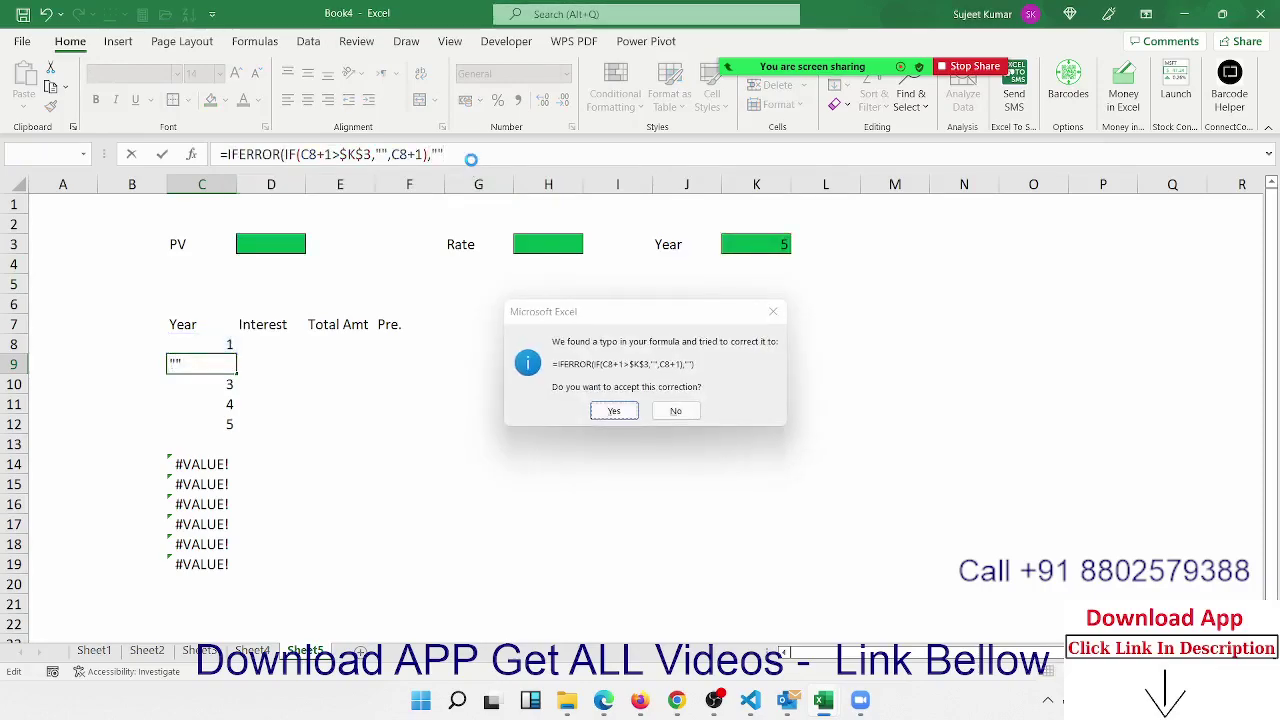
pyautogui.press('Return')
# Fill the corrected IFERROR formula from C9 down through row 19
pyautogui.press('Up')
pyautogui.hotkey('ctrl', 'c')
pyautogui.hotkey('shift', 'Down')
pyautogui.hotkey('shift', 'Down')
pyautogui.hotkey('shift', 'Down')
pyautogui.hotkey('ctrl', 'v')
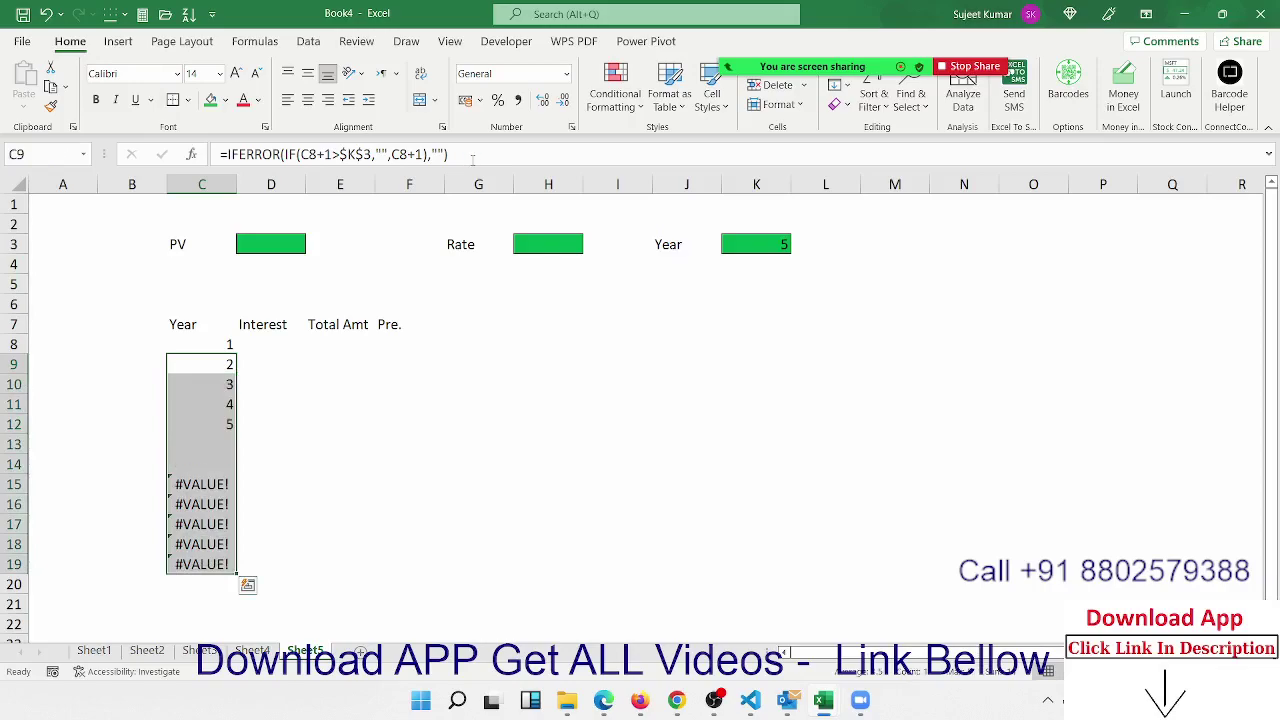
pyautogui.press('Up')
pyautogui.press('Right')
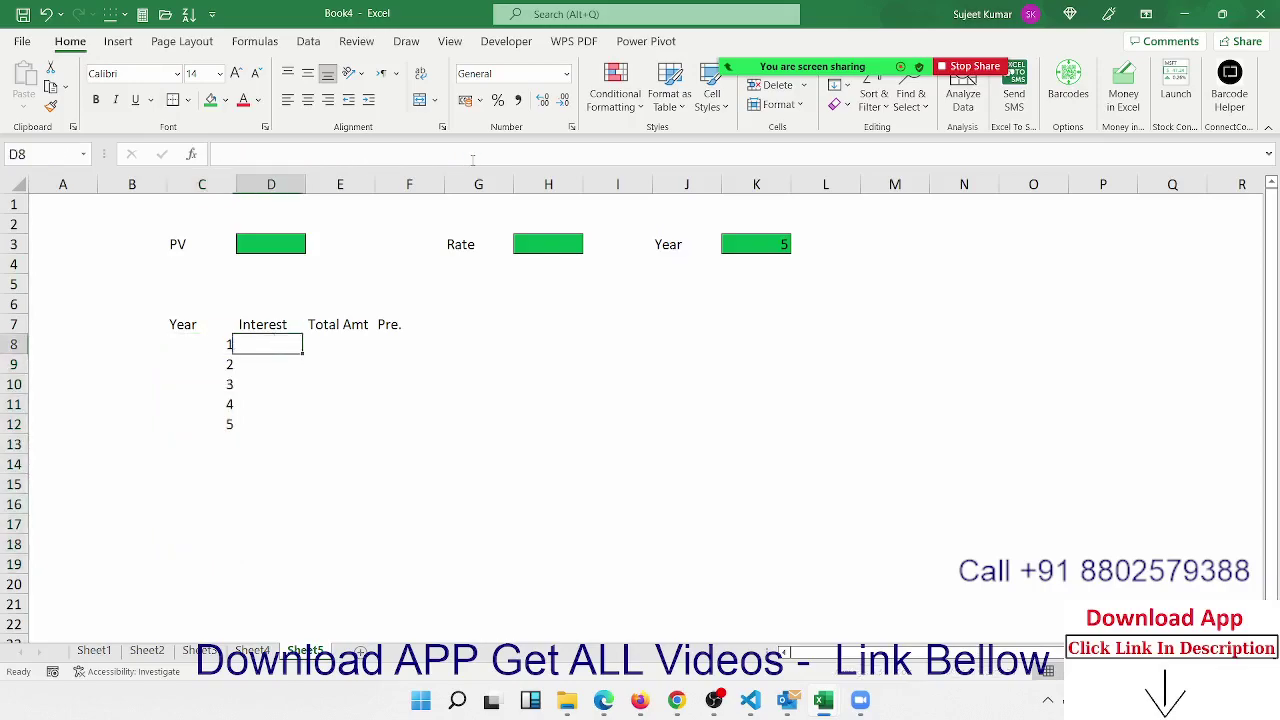
# Enter 50000 as the present value in D3
pyautogui.press('Right')
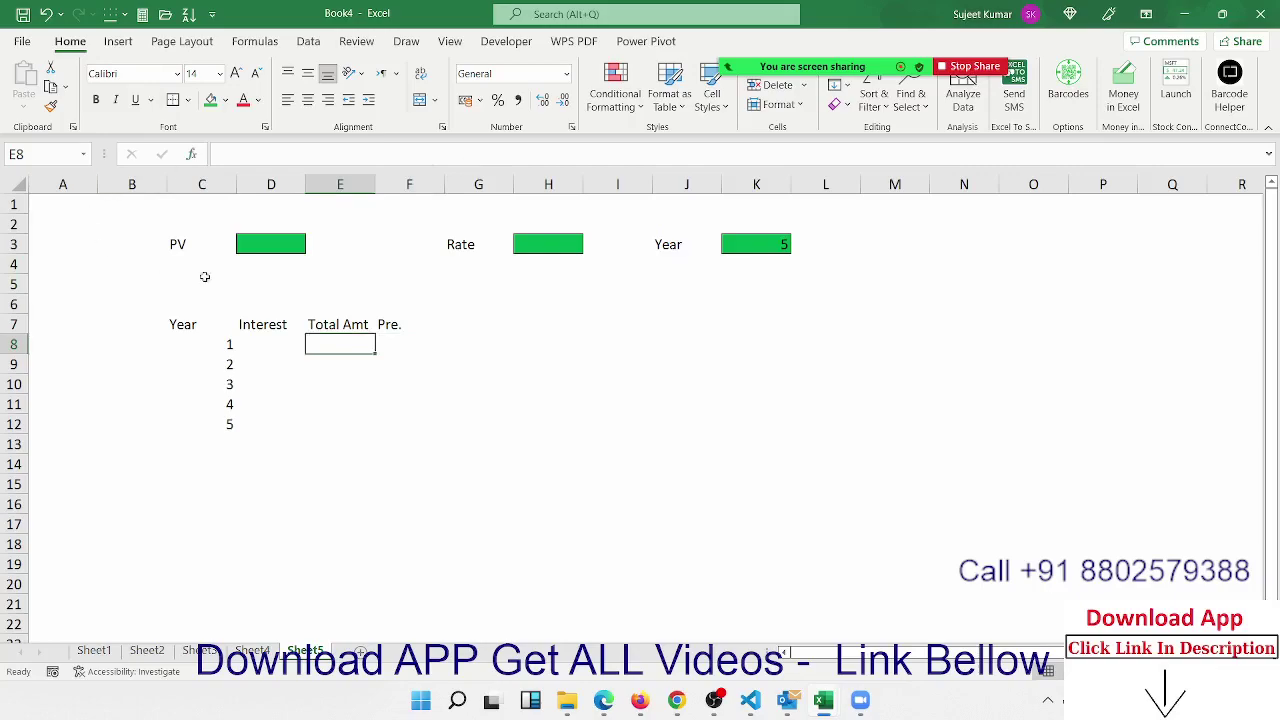
pyautogui.click(262, 252)
pyautogui.write('500')
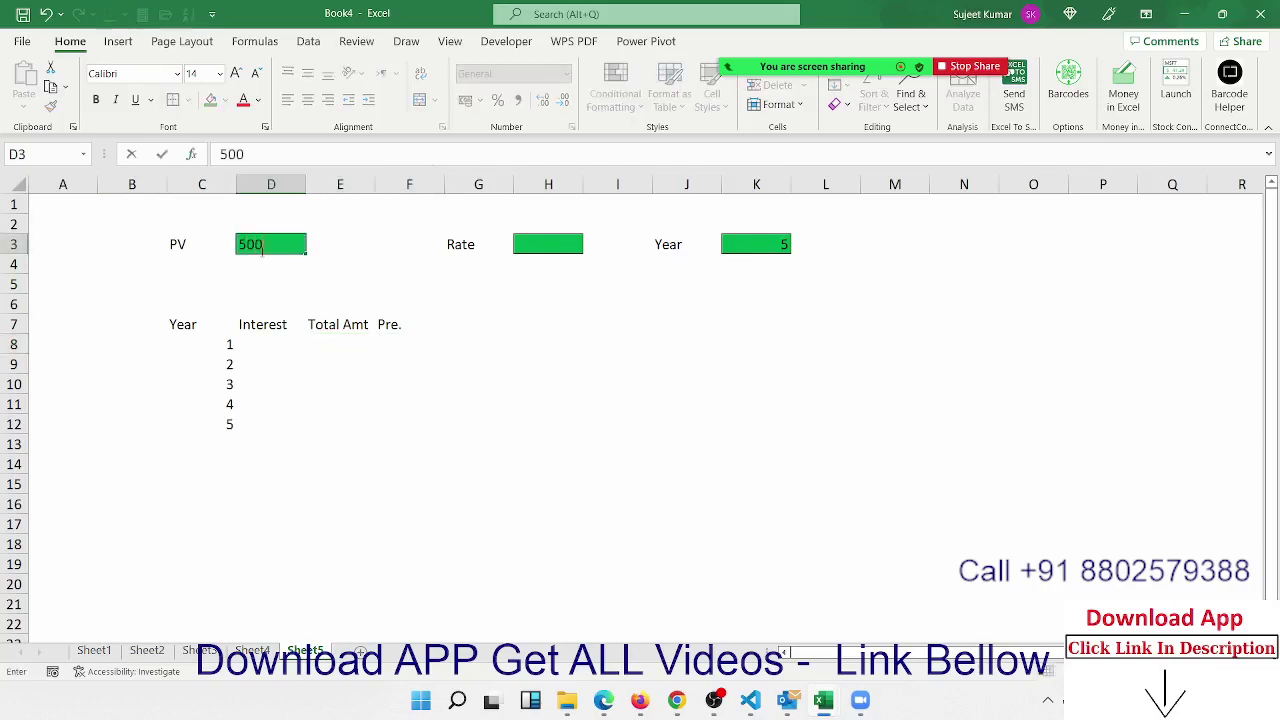
pyautogui.write('00')
pyautogui.press('Return')
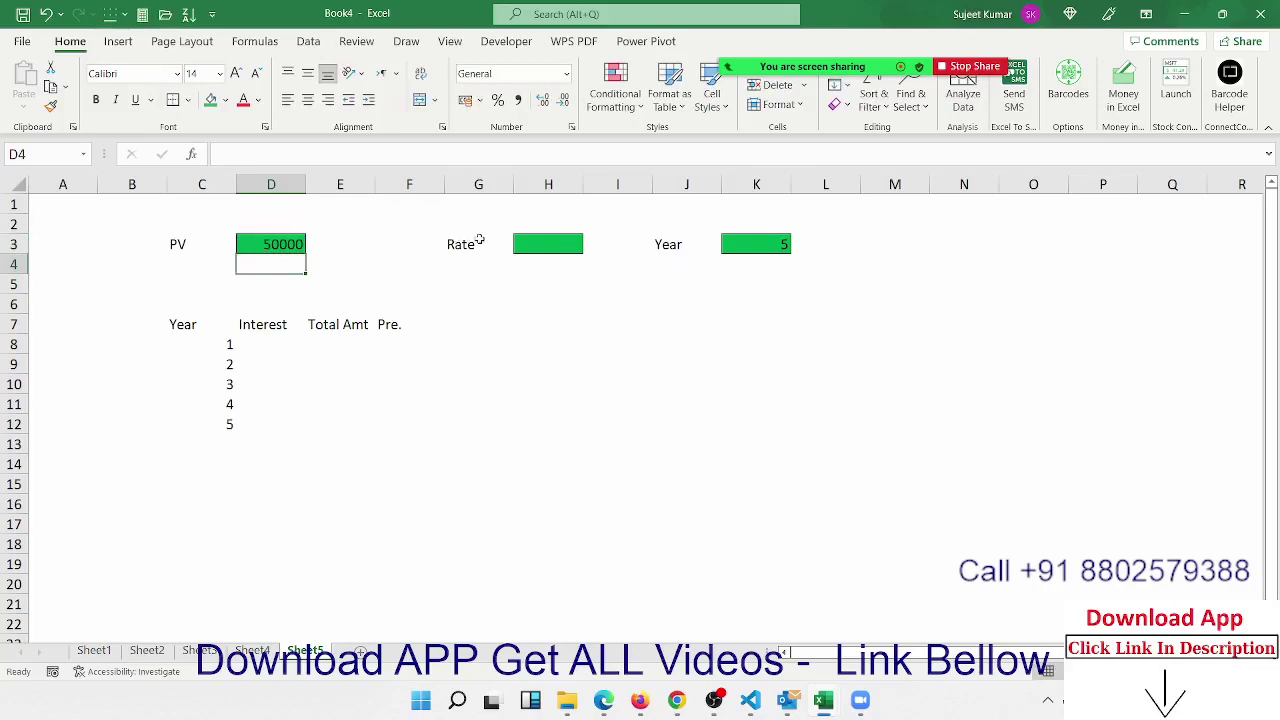
# Format H3 as a percentage and enter a 6% rate
pyautogui.click(554, 243)
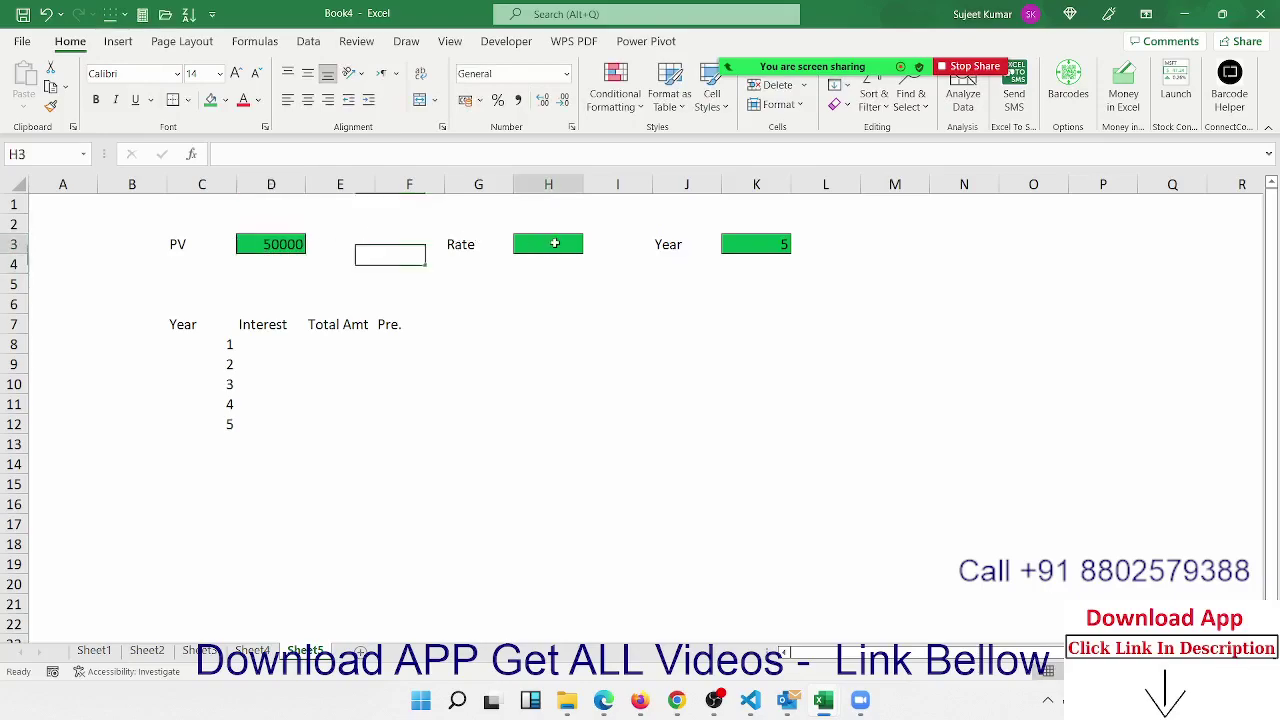
pyautogui.click(497, 101)
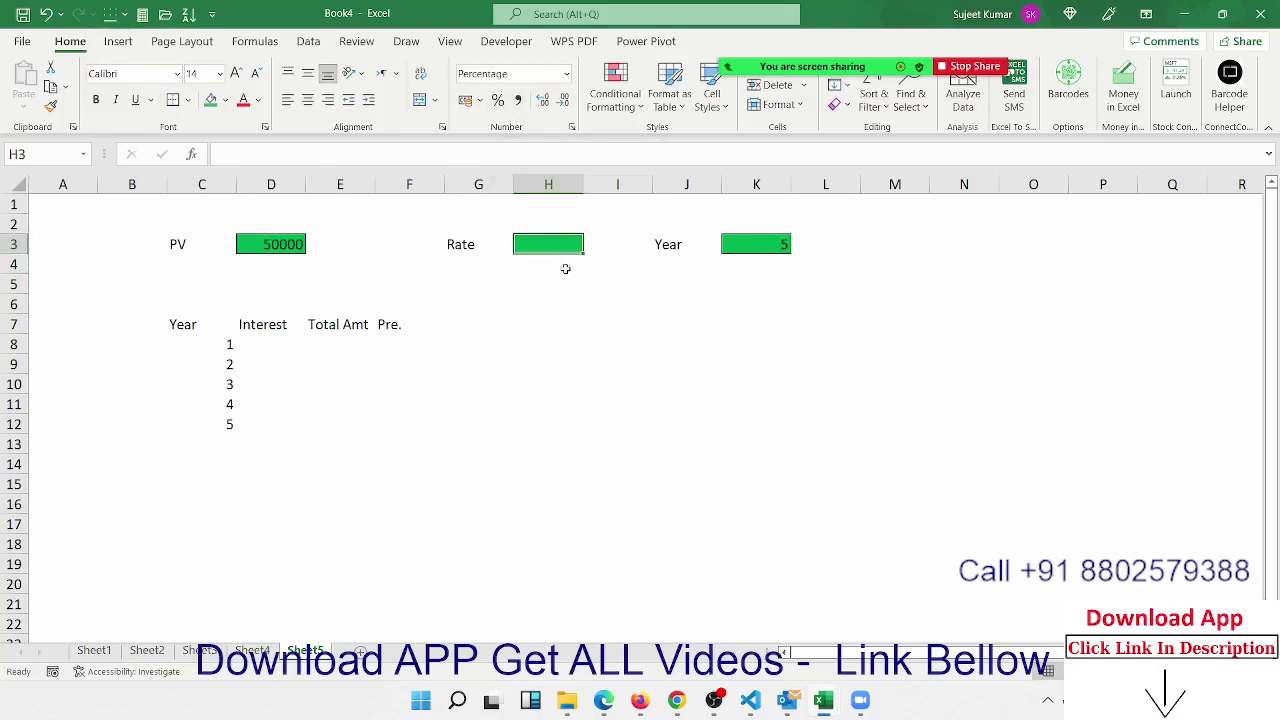
pyautogui.write('6')
pyautogui.press('Return')
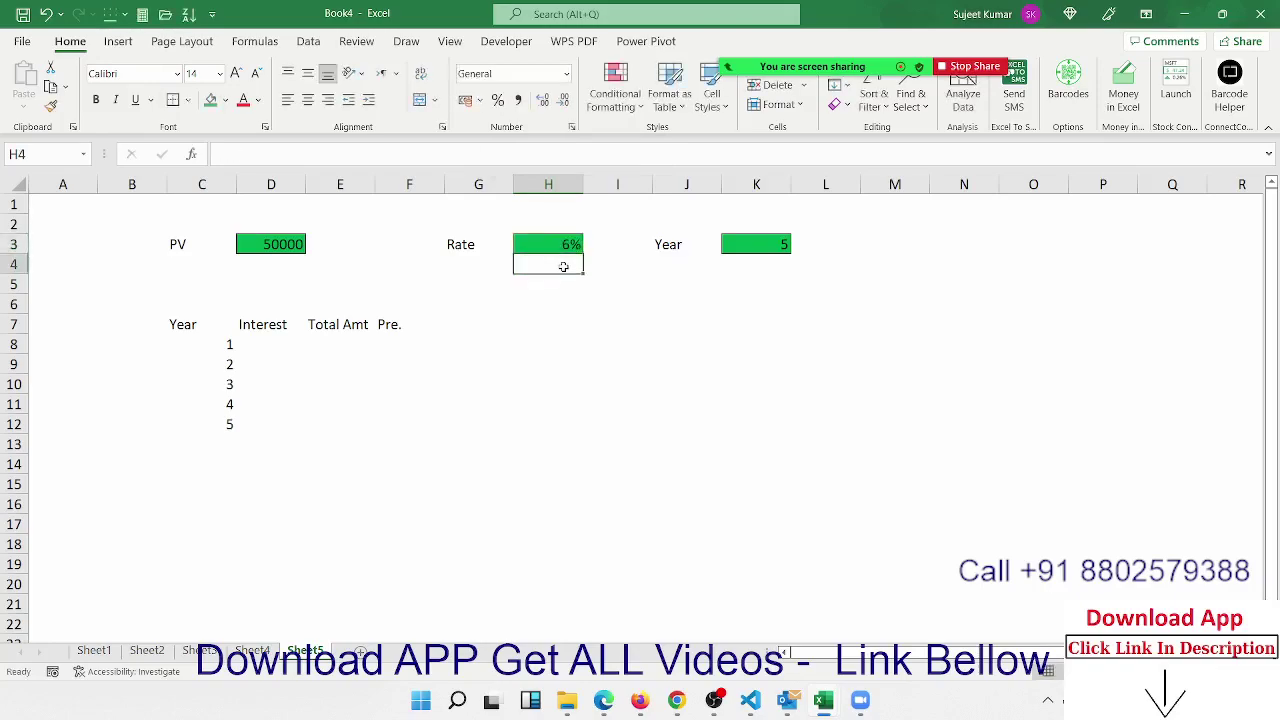
pyautogui.click(286, 341)
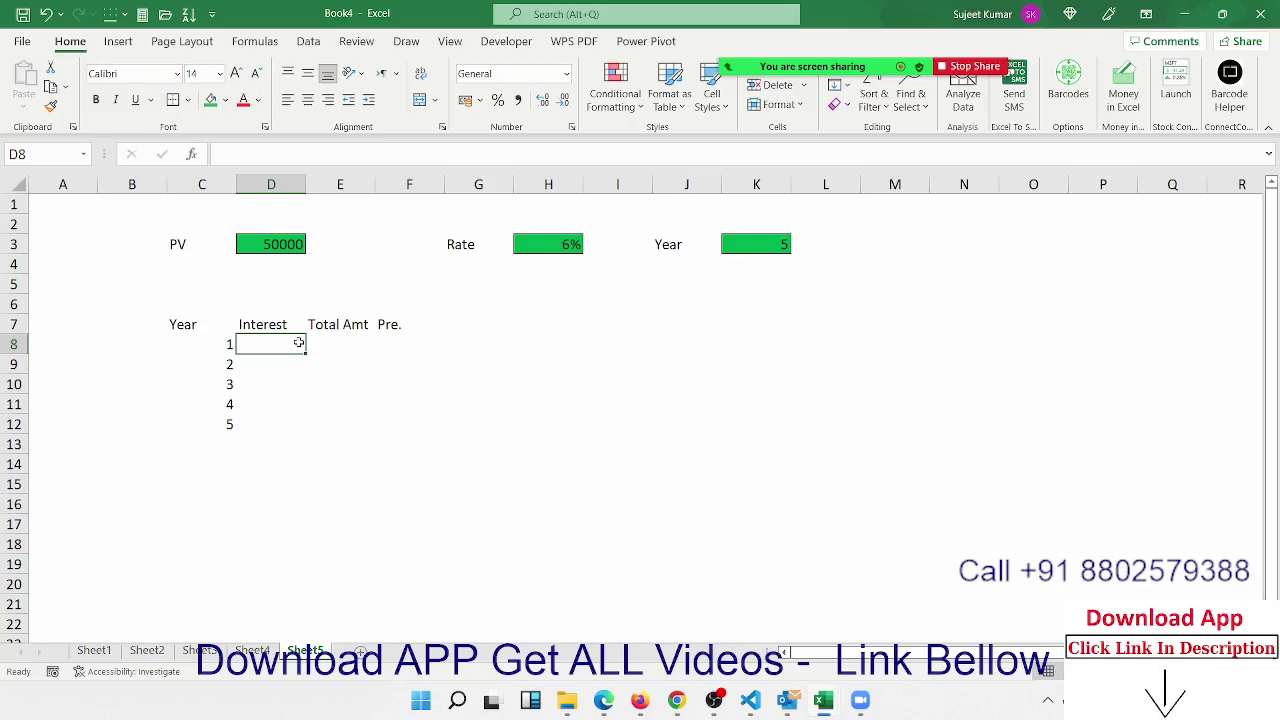
pyautogui.press('Right')
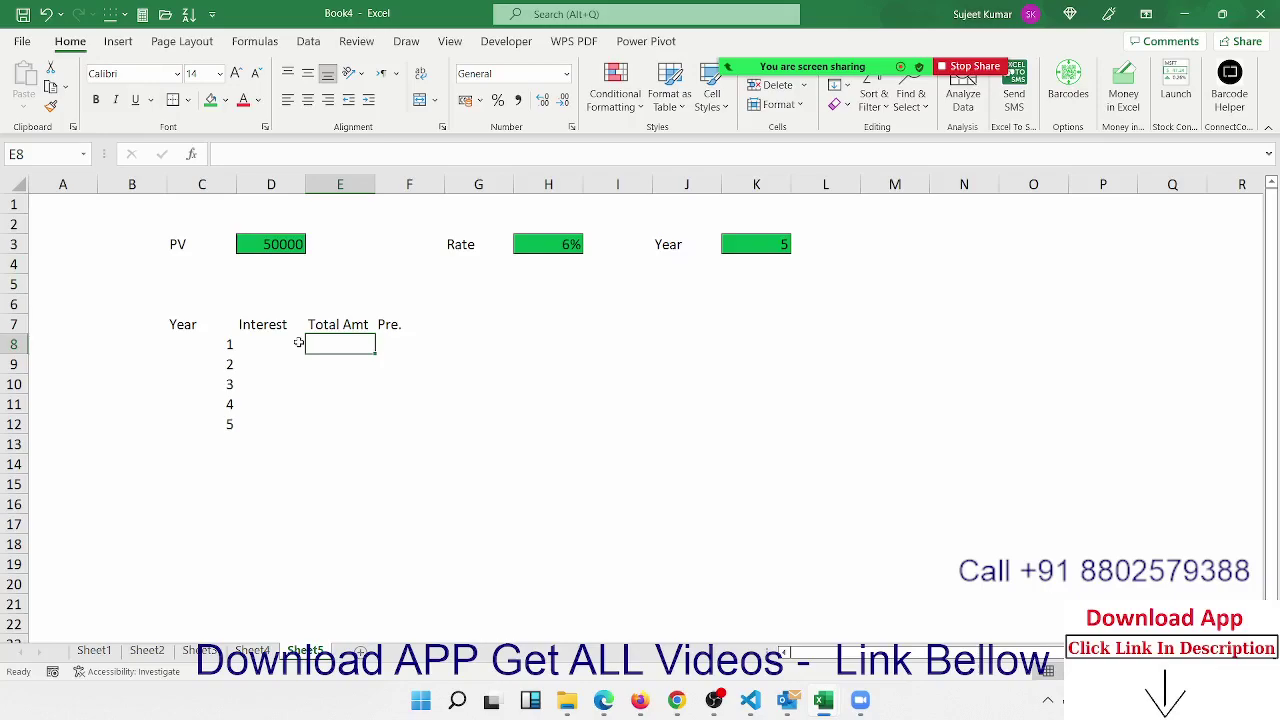
# Enter =FV(H3/12,C8*12,,D3) in E8 for year 1's Total Amt
pyautogui.write('=')
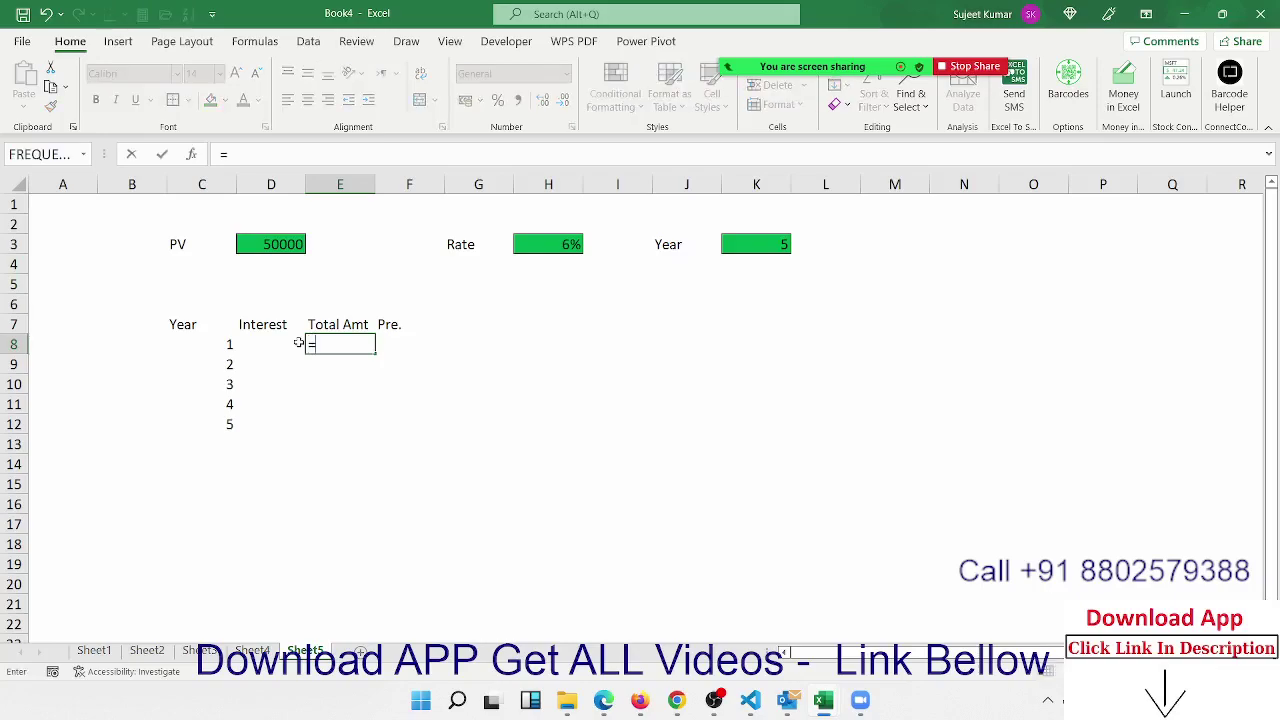
pyautogui.write('fv')
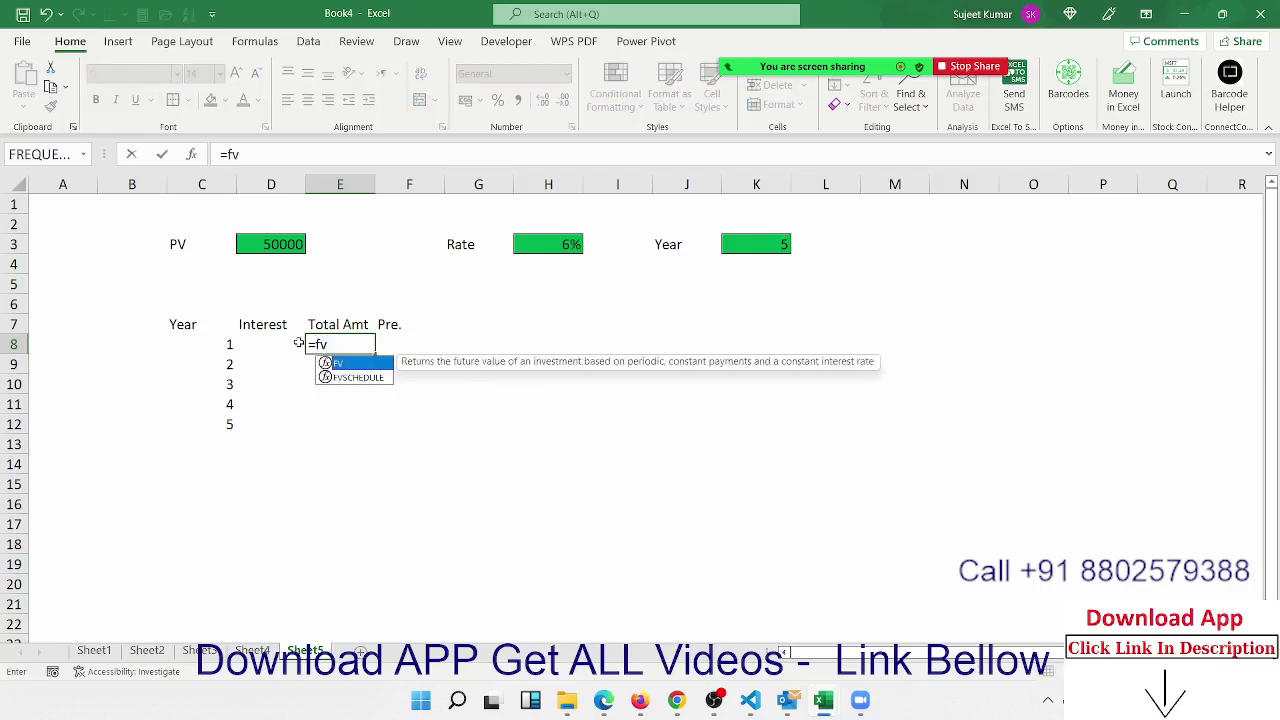
pyautogui.press('Tab')
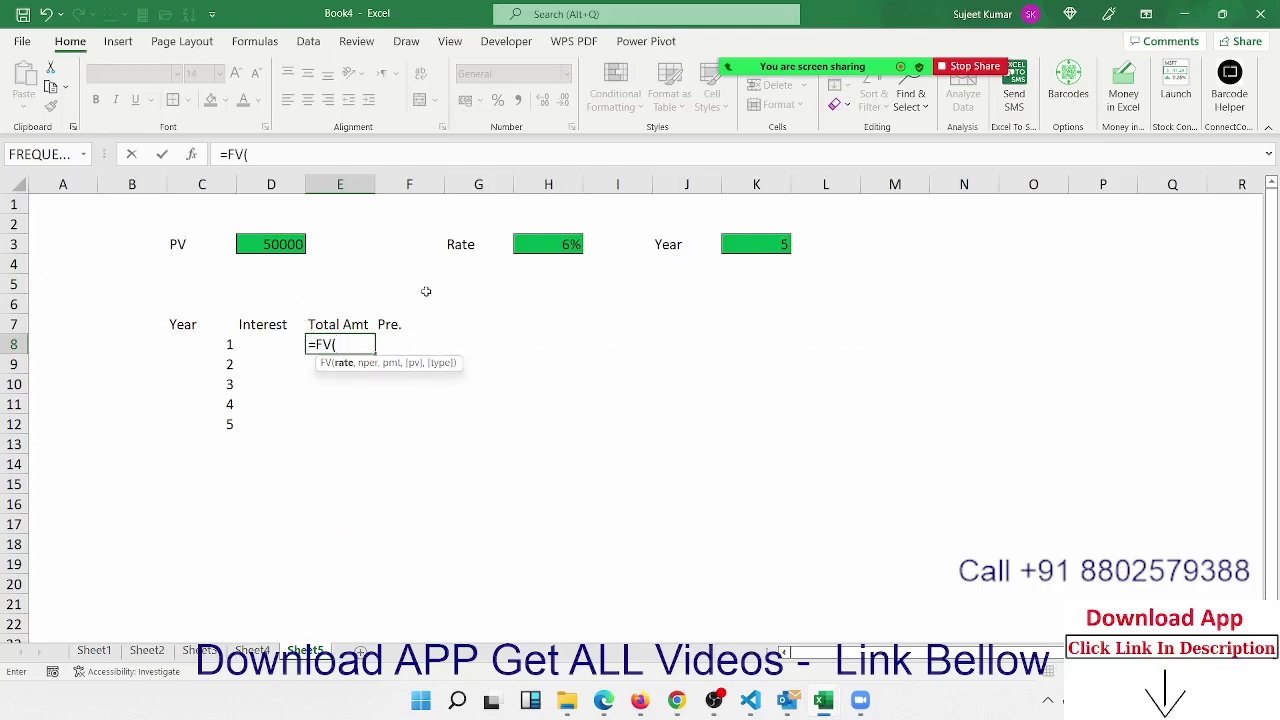
pyautogui.click(528, 238)
pyautogui.write('/')
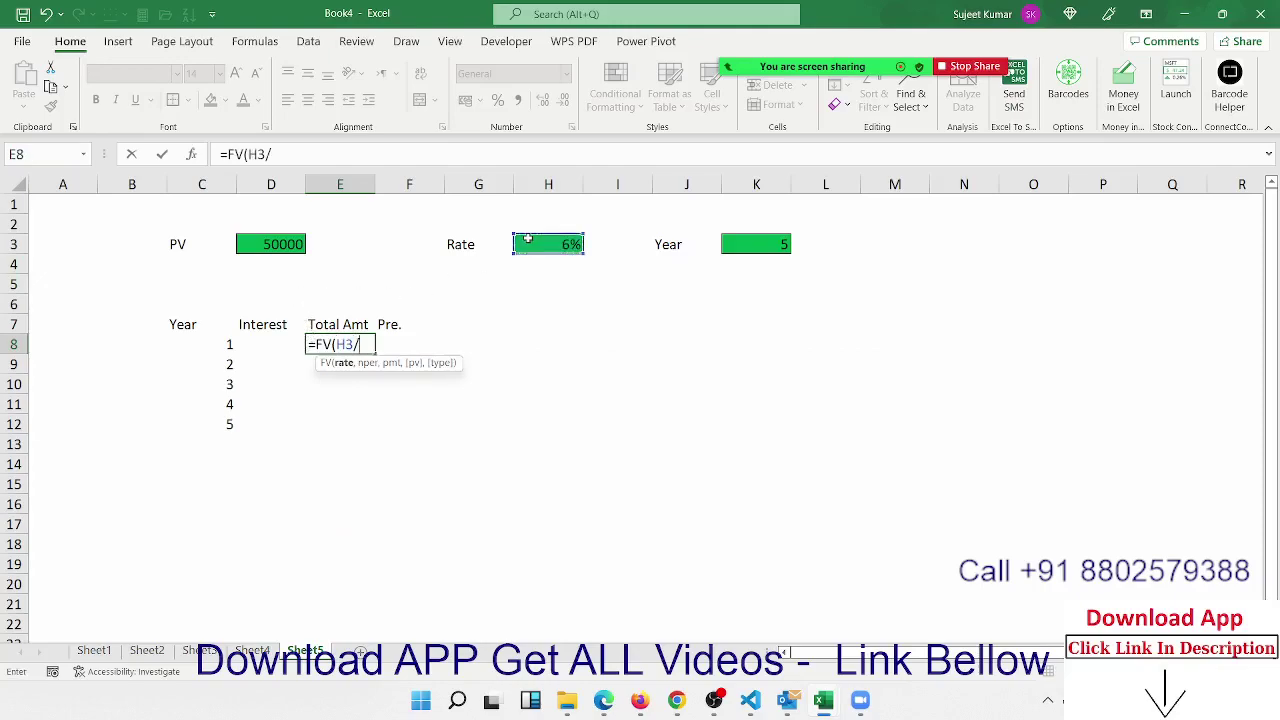
pyautogui.write('12,')
pyautogui.click(221, 350)
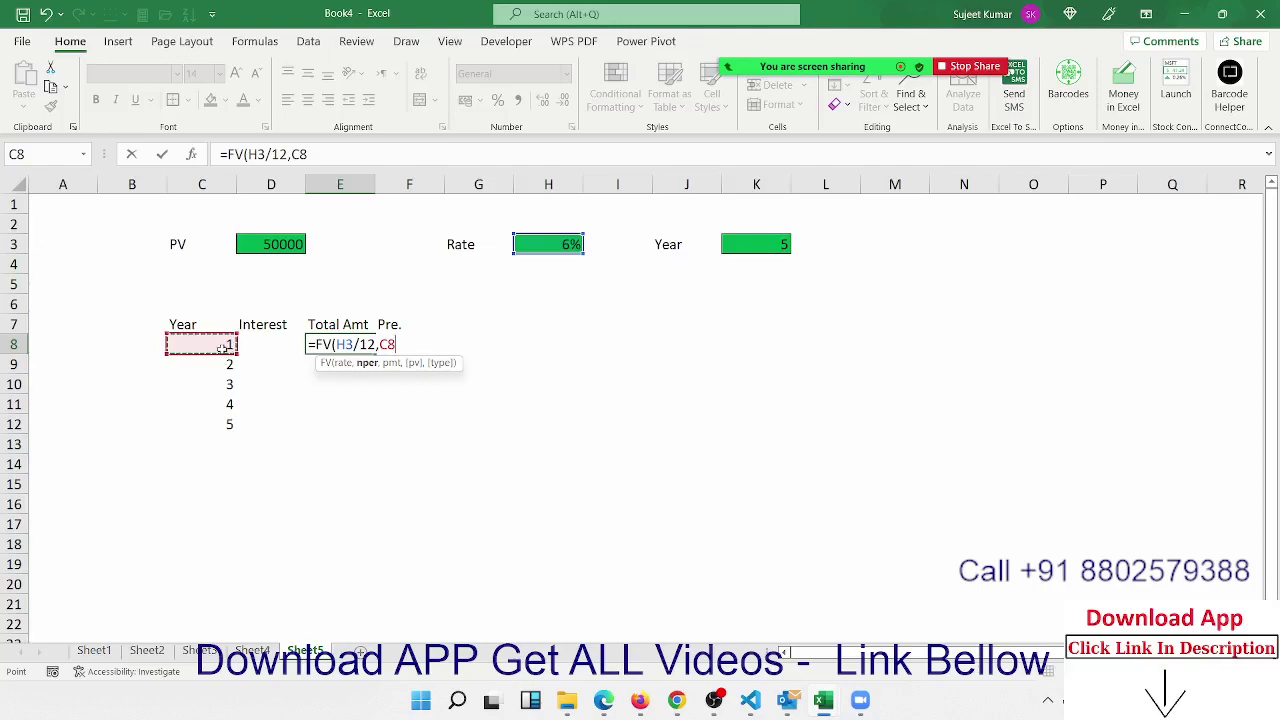
pyautogui.write('*1')
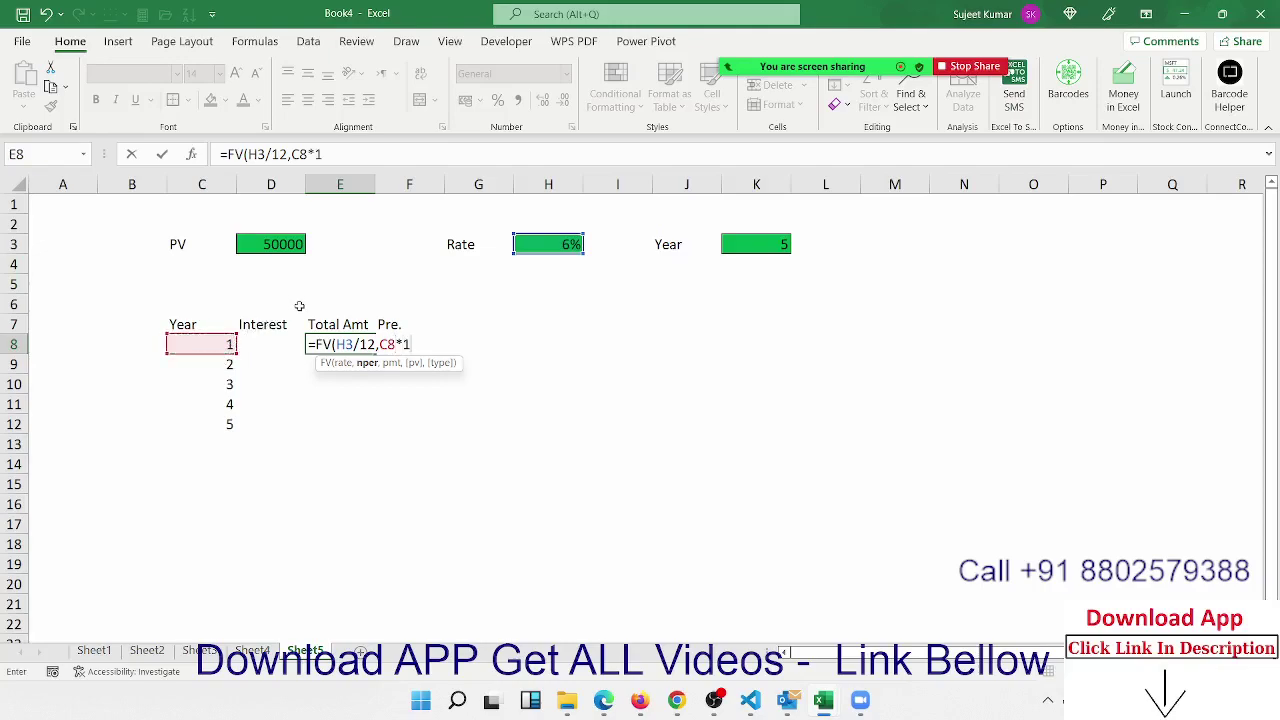
pyautogui.write('2,')
pyautogui.write(',')
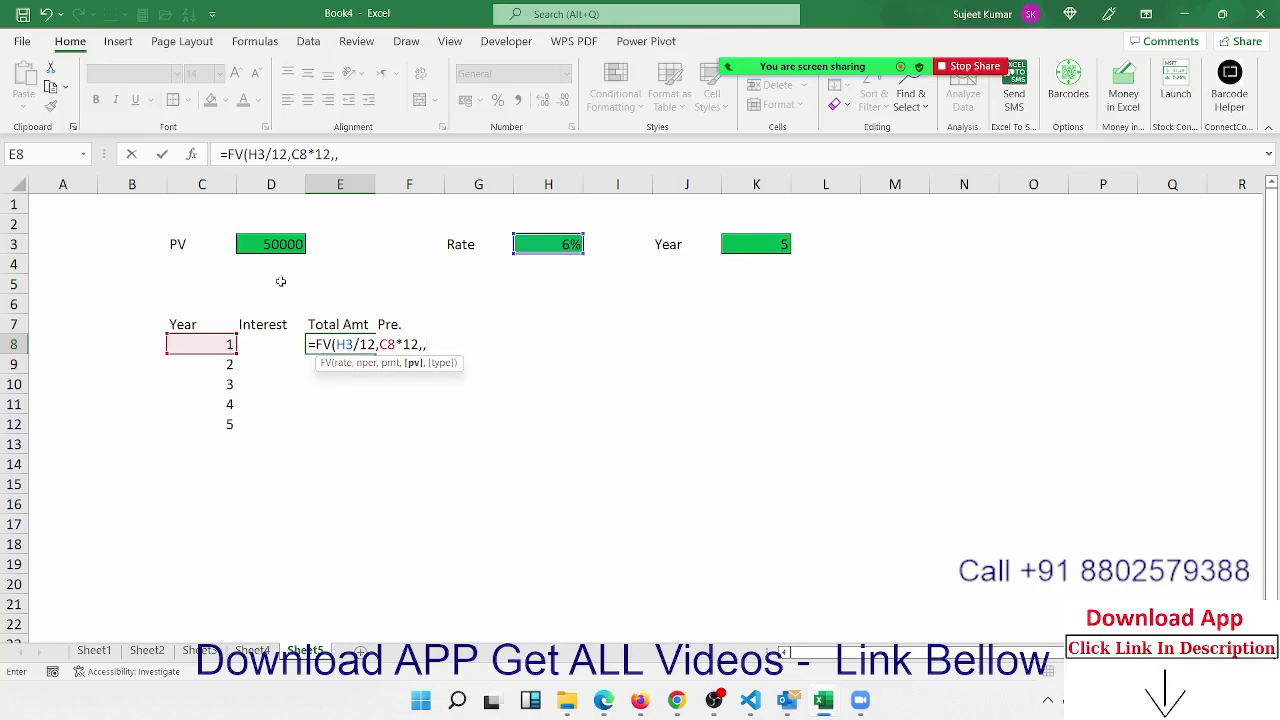
pyautogui.click(271, 244)
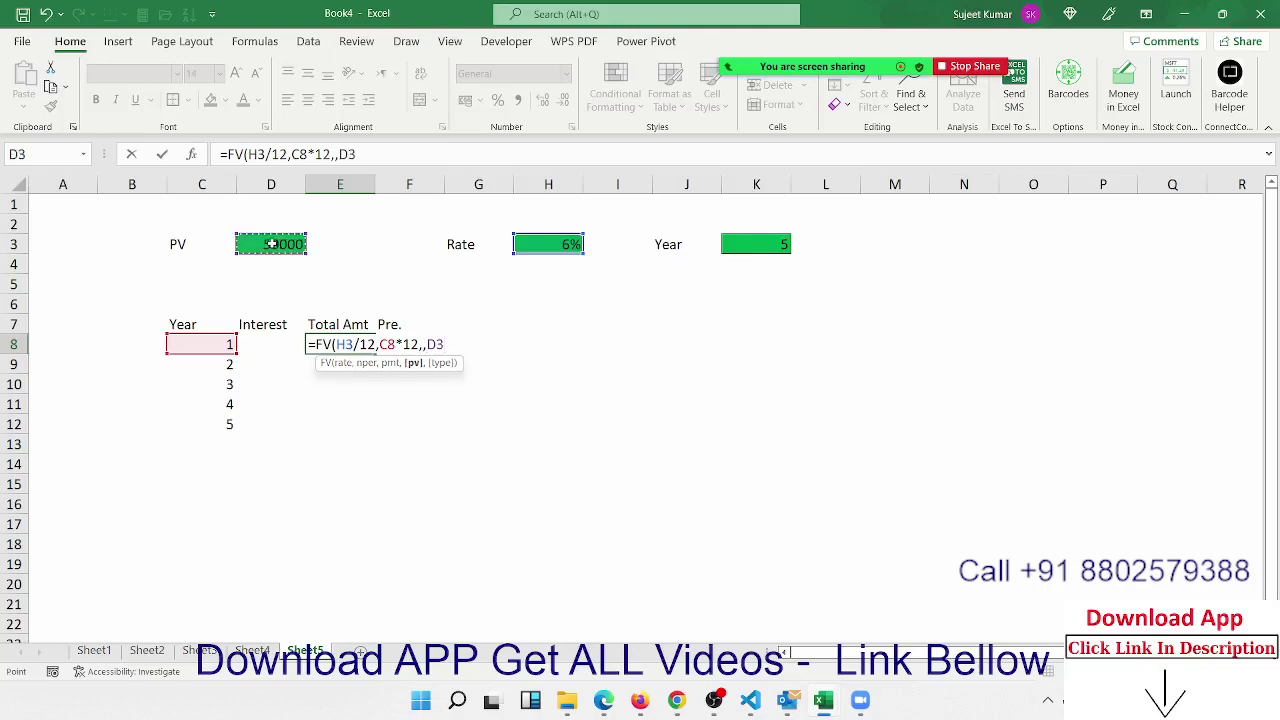
pyautogui.press('Return')
pyautogui.press('Up')
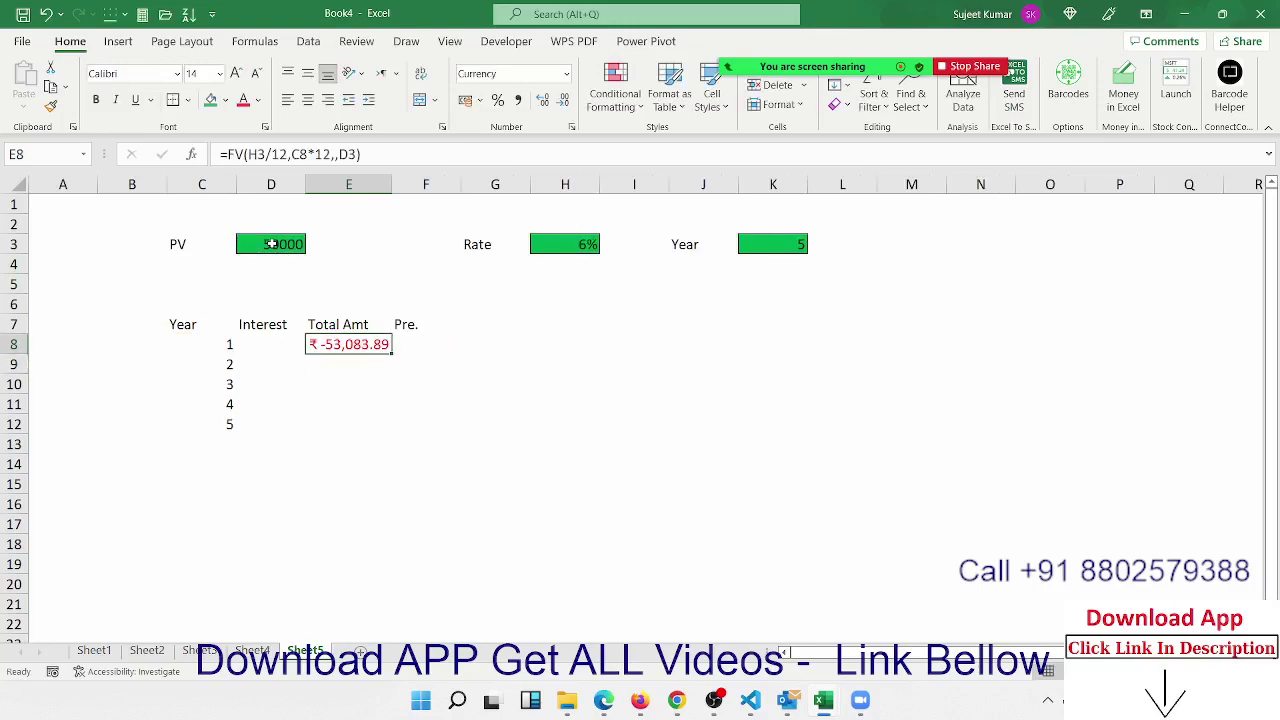
# Negate the formula to =-FV(H3/12,C8*12,,D3) so E8 shows a positive ₹53,083.89
pyautogui.click(229, 157)
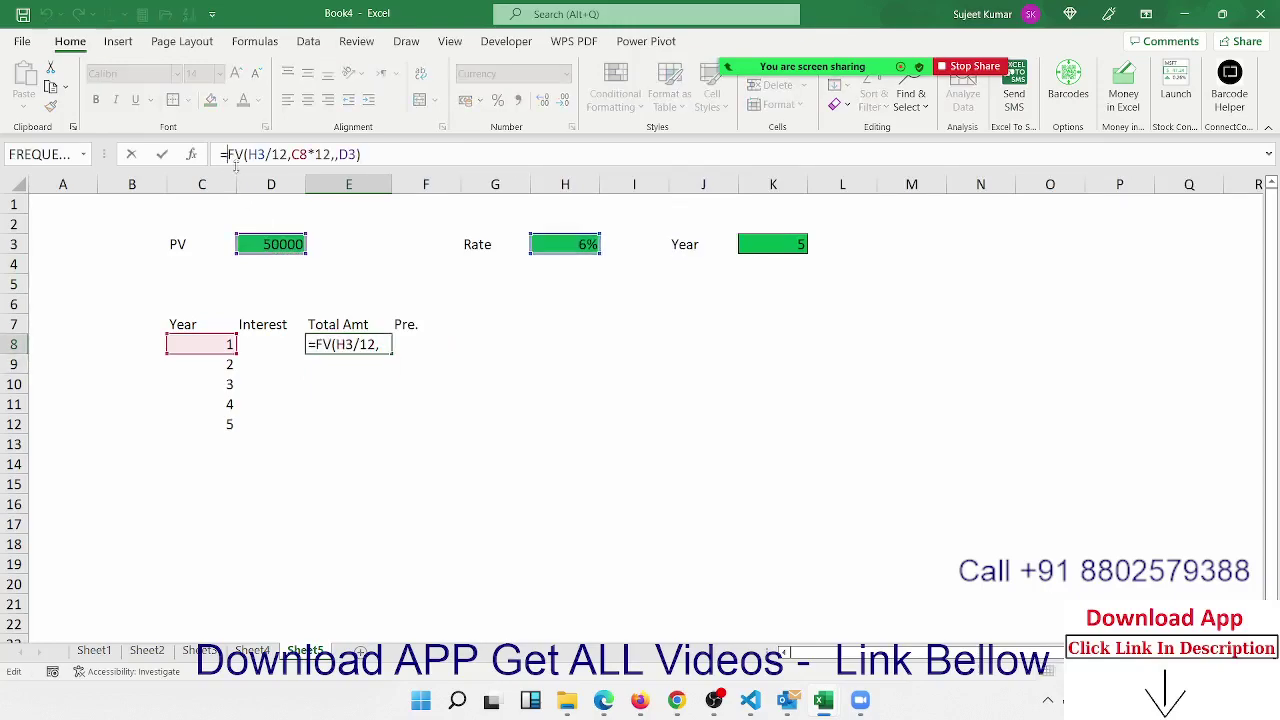
pyautogui.write('ab')
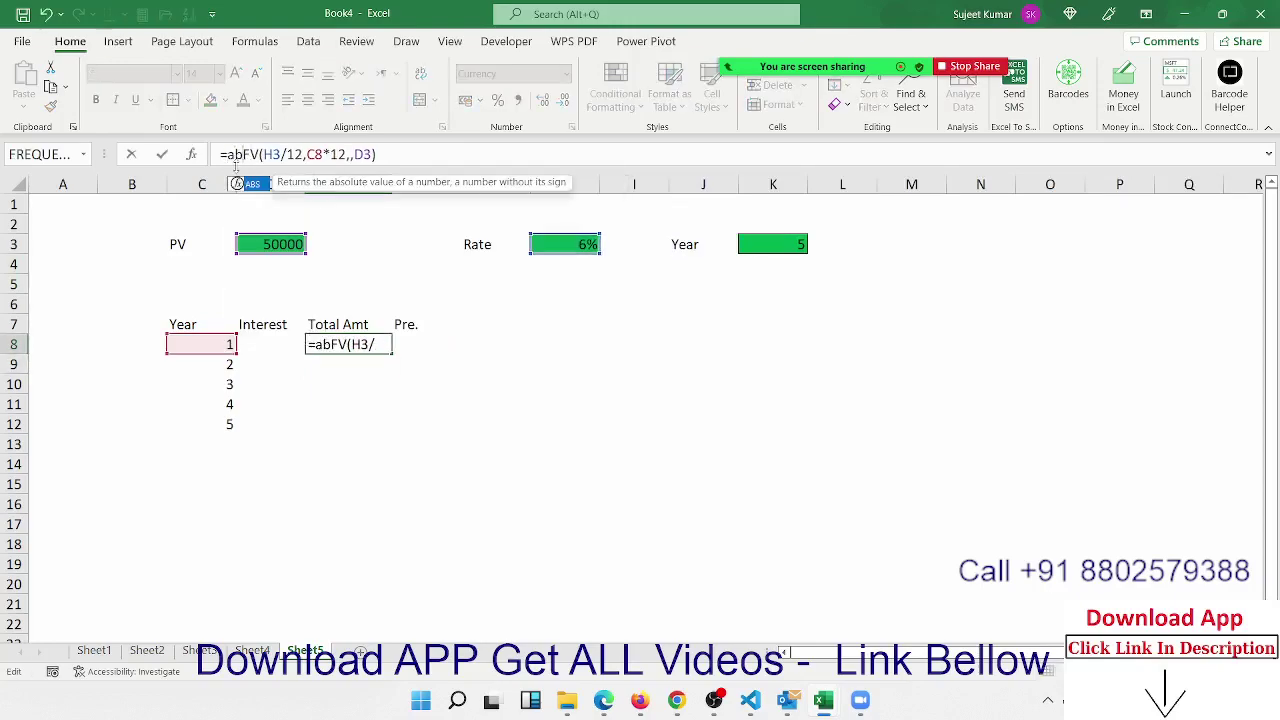
pyautogui.press('Tab')
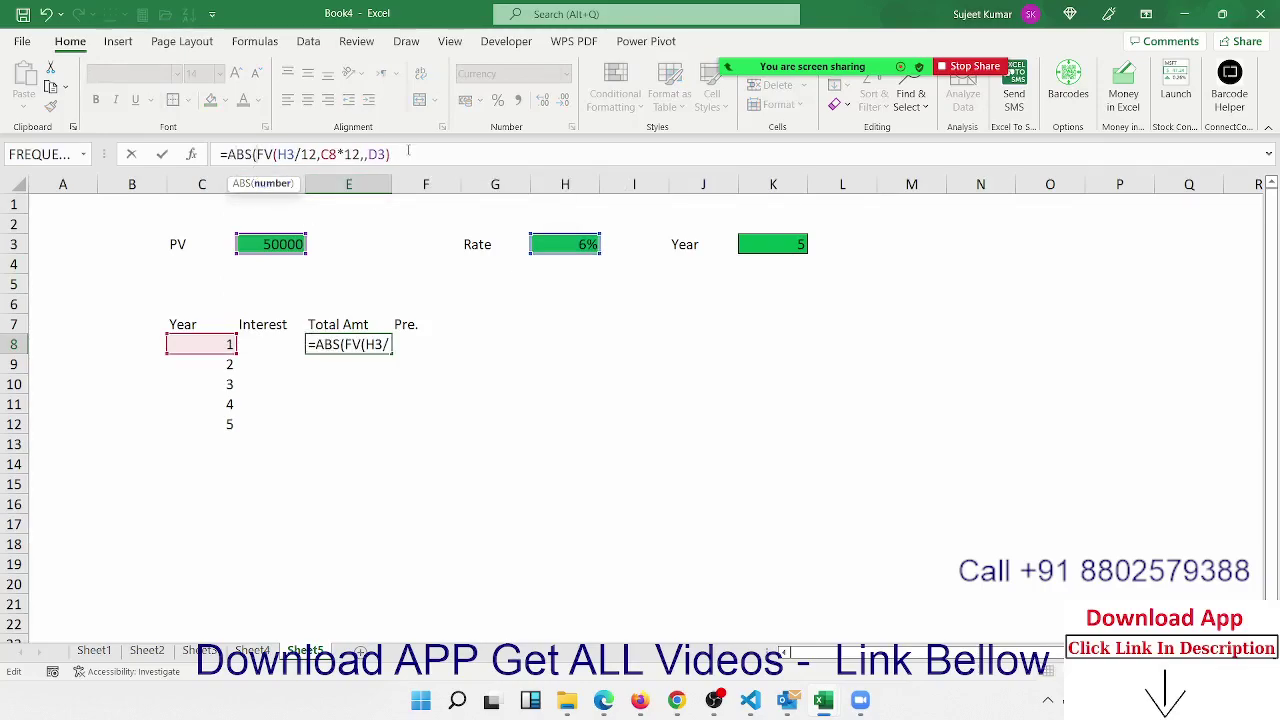
pyautogui.press('BackSpace')
pyautogui.press('BackSpace')
pyautogui.press('BackSpace')
pyautogui.press('BackSpace')
pyautogui.write('-')
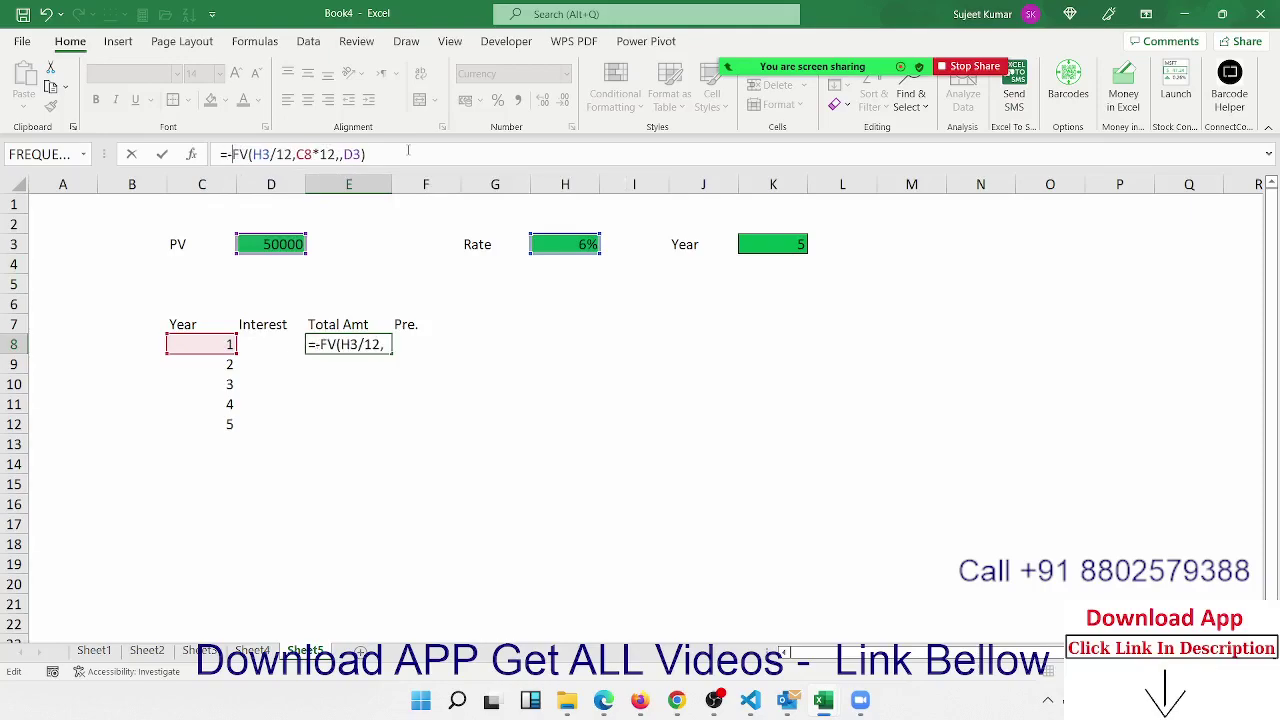
pyautogui.press('Return')
pyautogui.press('Up')
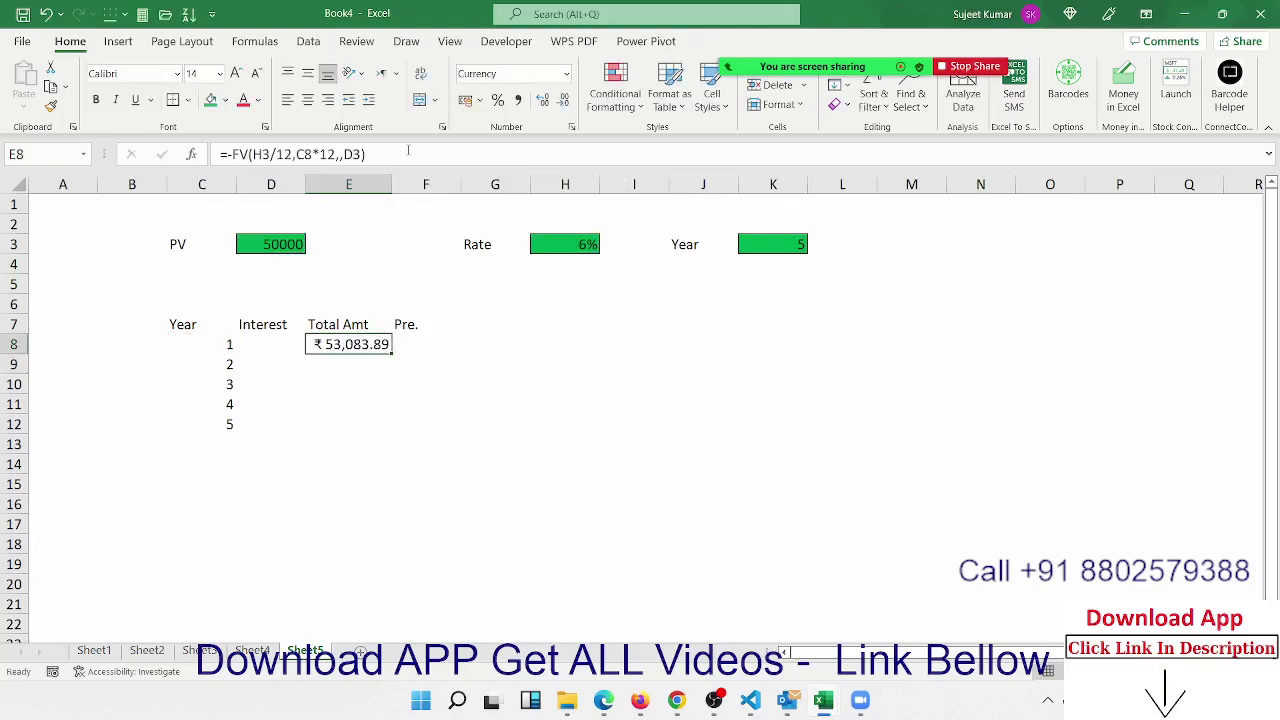
# Enter =E8-$D$3 in D8 so year 1's interest shows ₹3,083.89
pyautogui.press('Left')
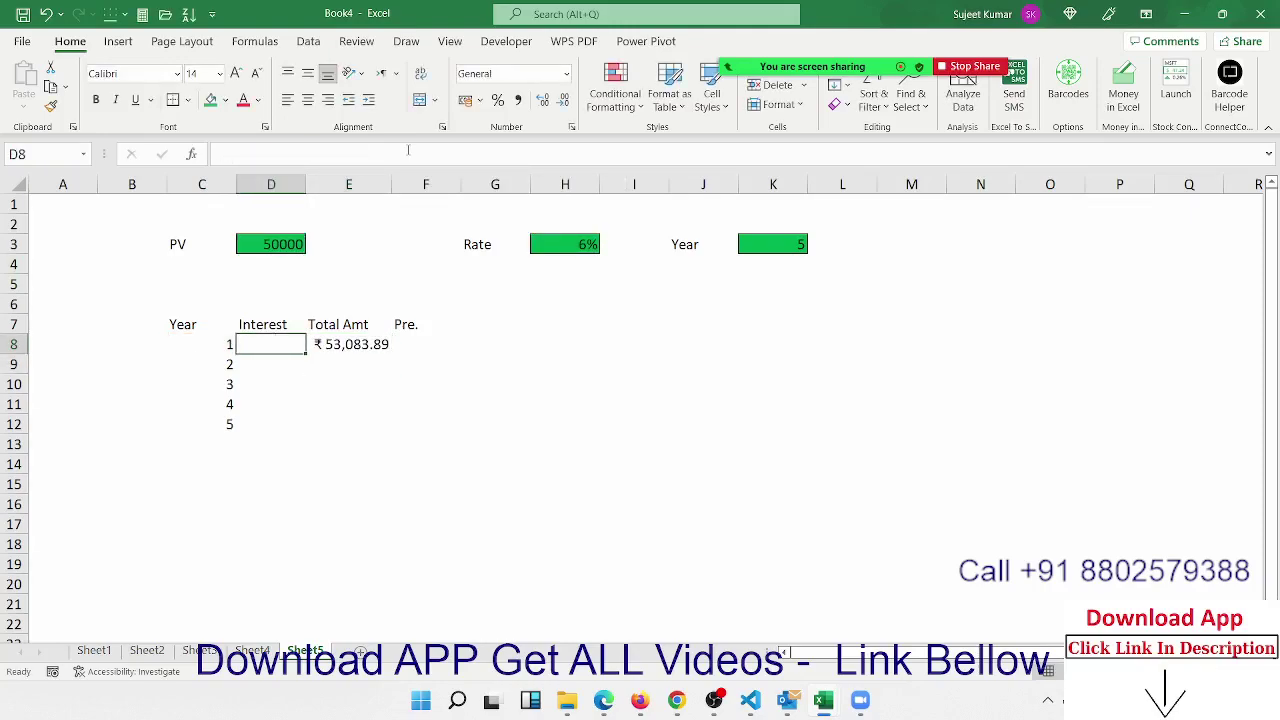
pyautogui.write('=')
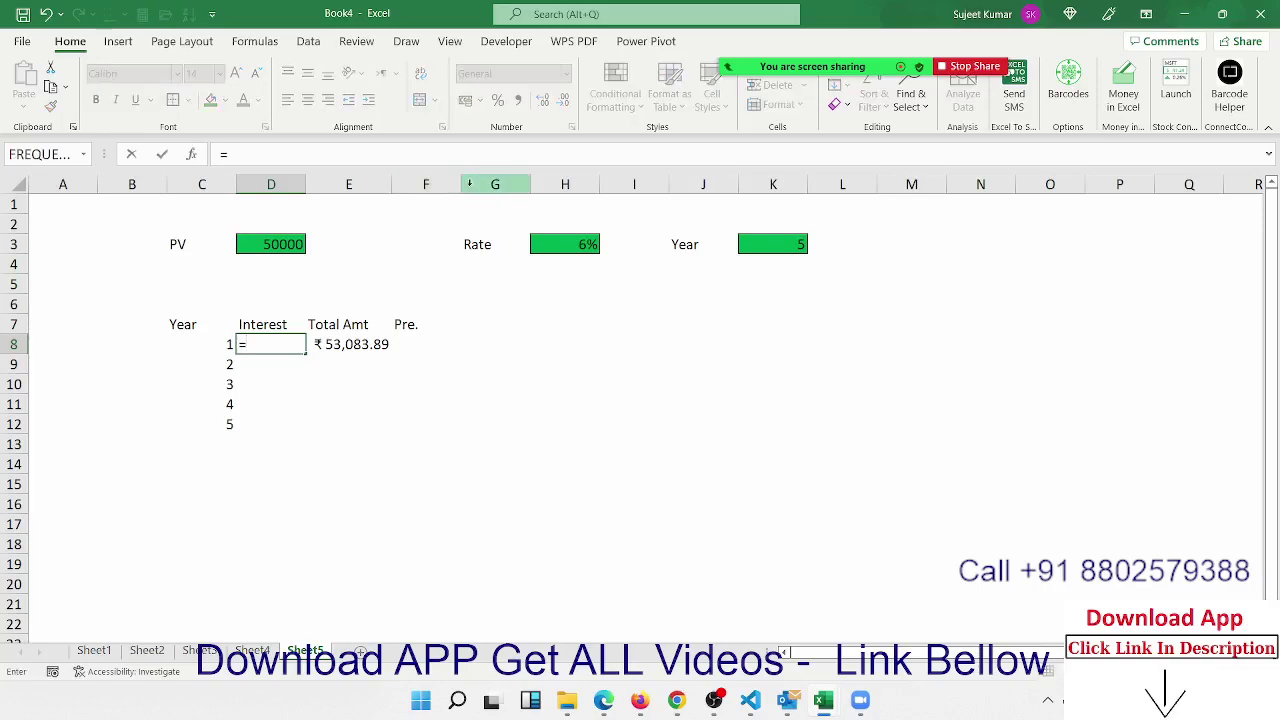
pyautogui.click(381, 344)
pyautogui.write('-')
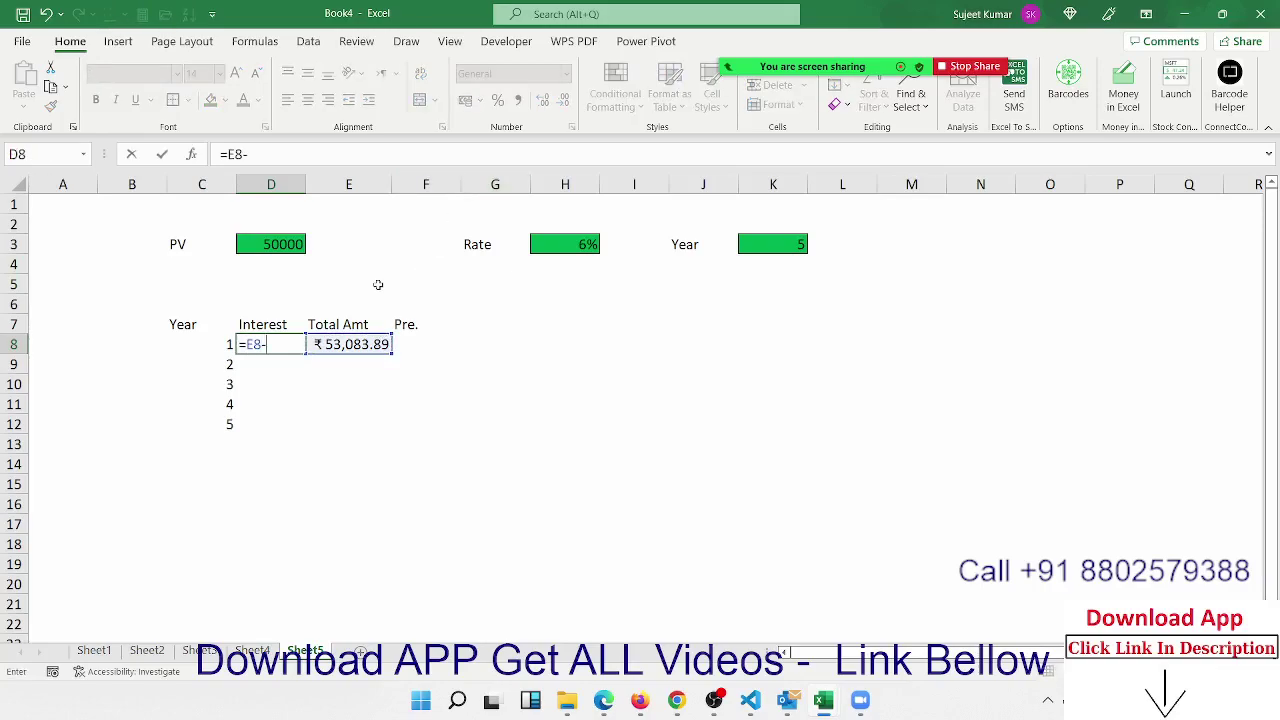
pyautogui.click(282, 248)
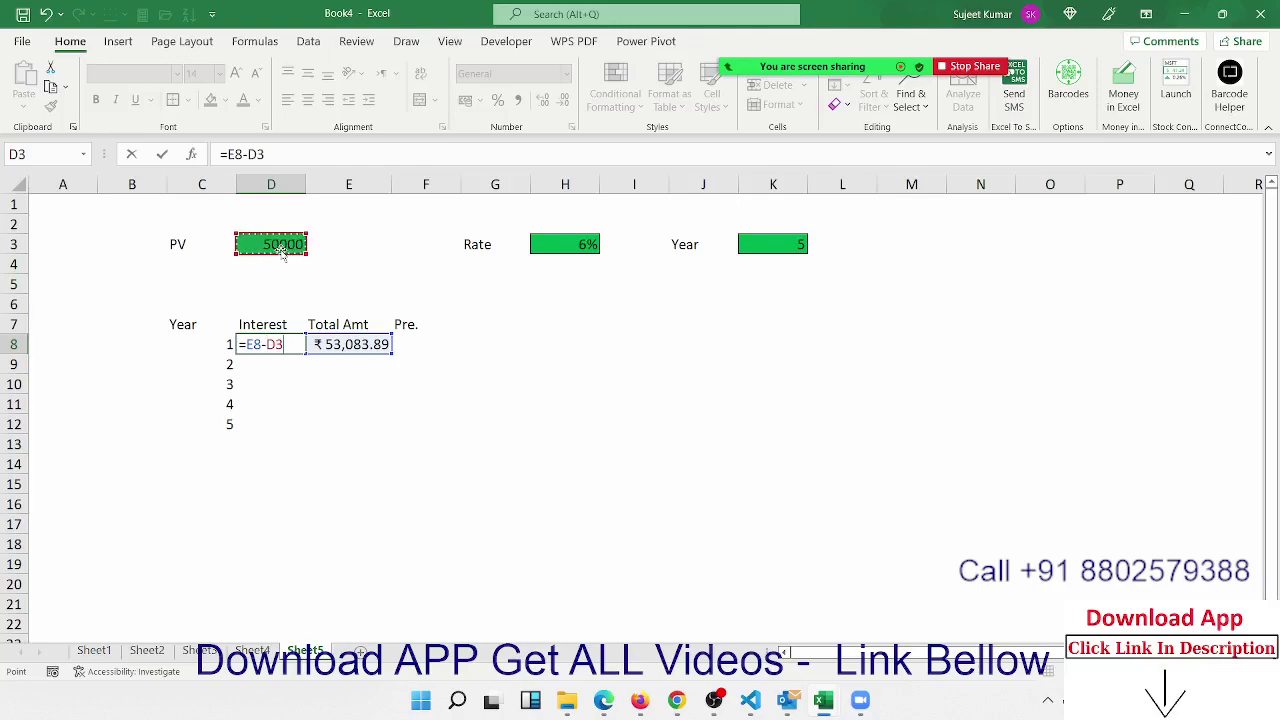
pyautogui.press('Return')
pyautogui.press('Up')
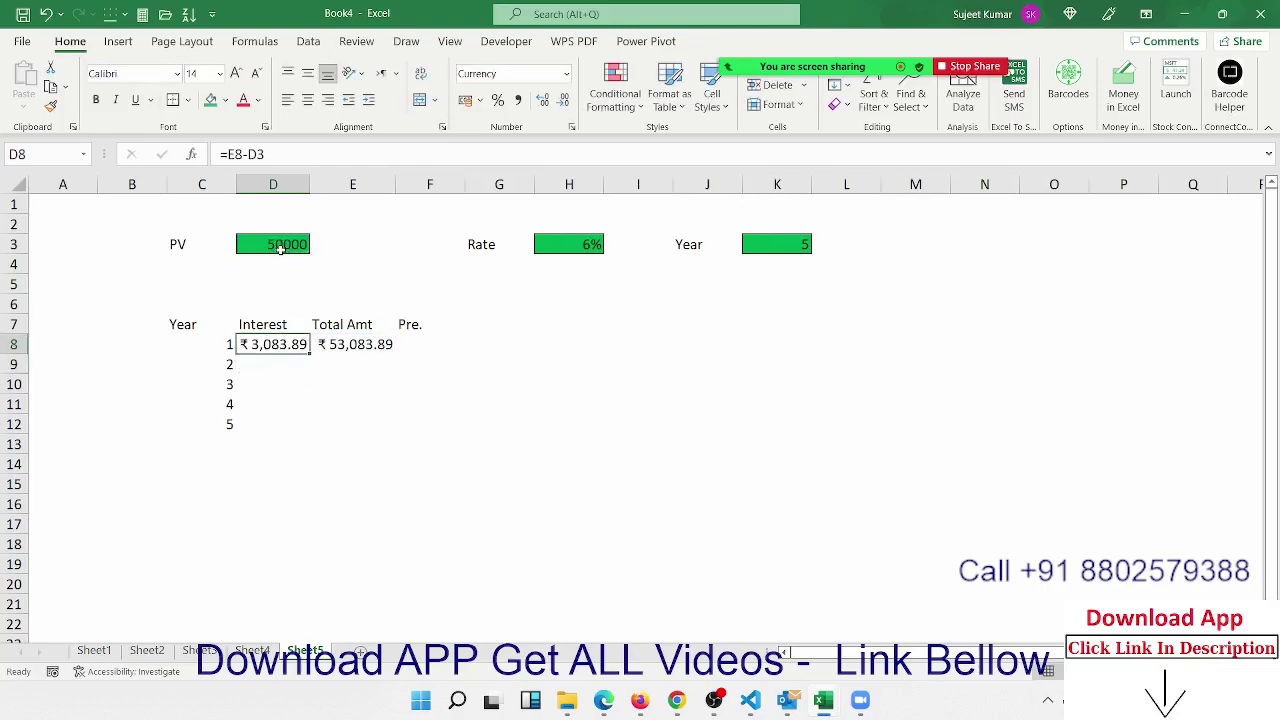
pyautogui.doubleClick(268, 344)
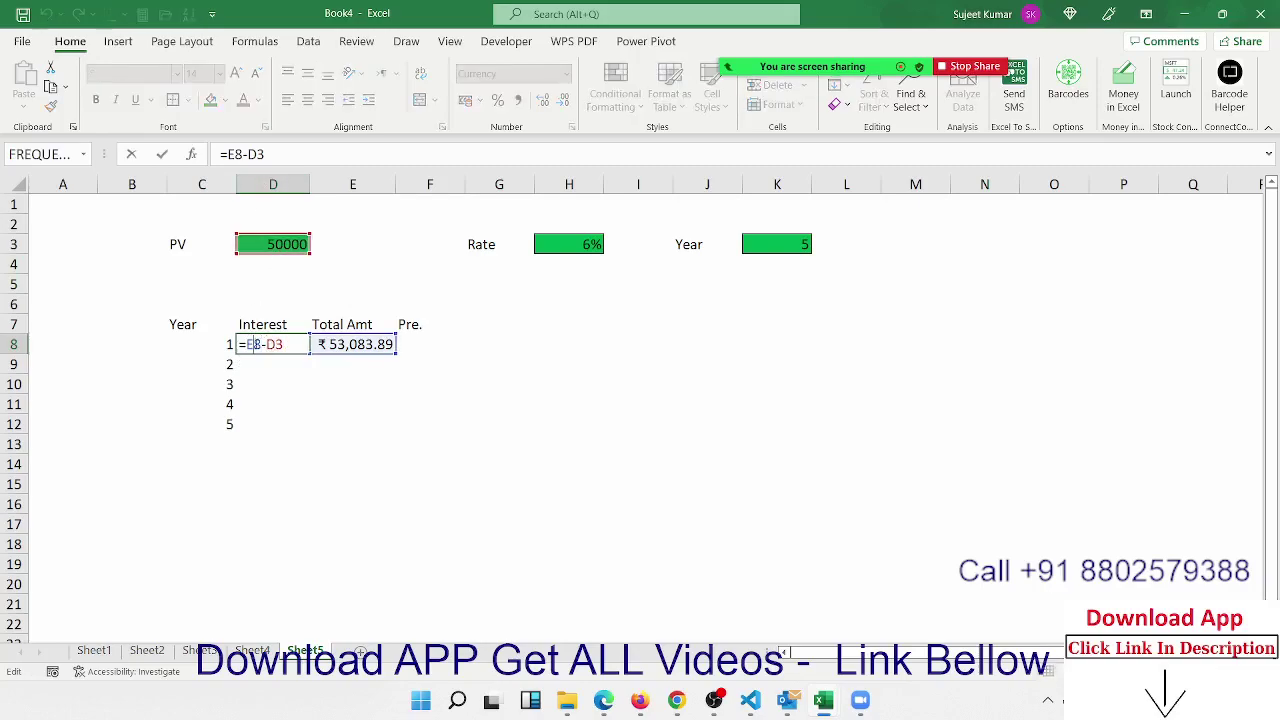
pyautogui.press('F4')
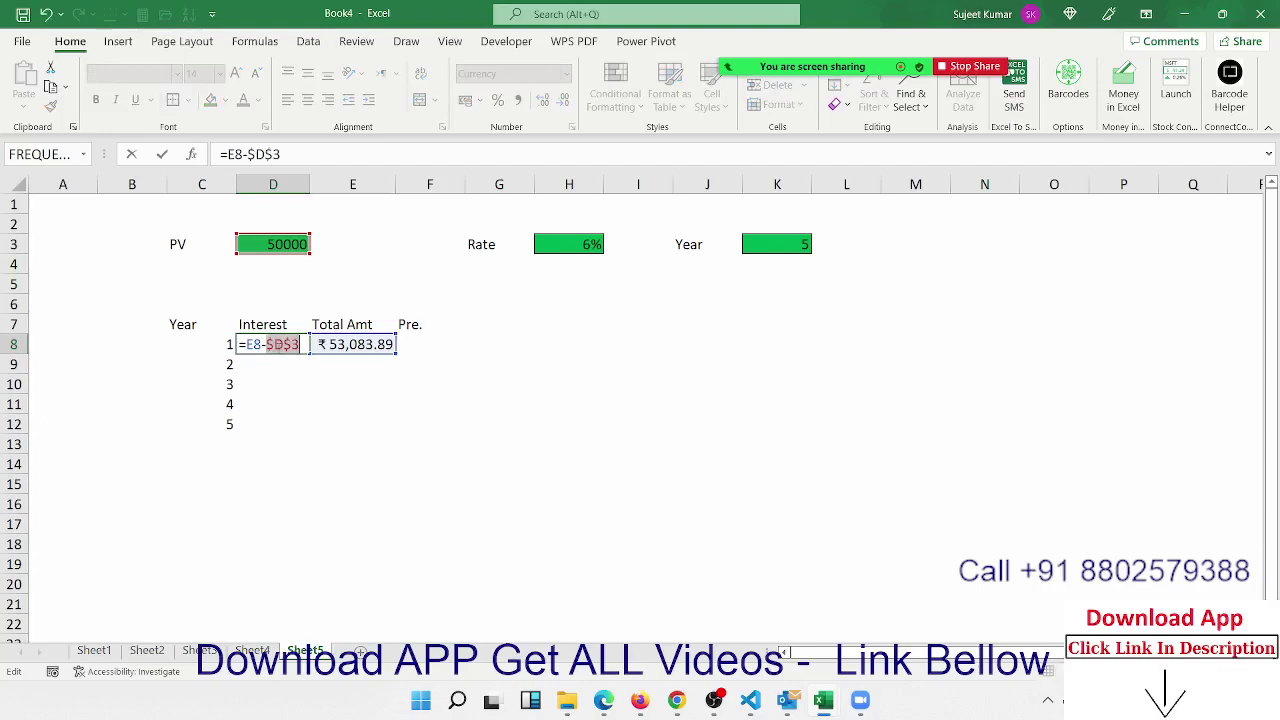
pyautogui.press('Return')
# Try filling the interest formula down to D17, then undo the fill and column widening
pyautogui.moveTo(275, 344); pyautogui.dragTo(277, 520)
pyautogui.hotkey('ctrl', 'd')
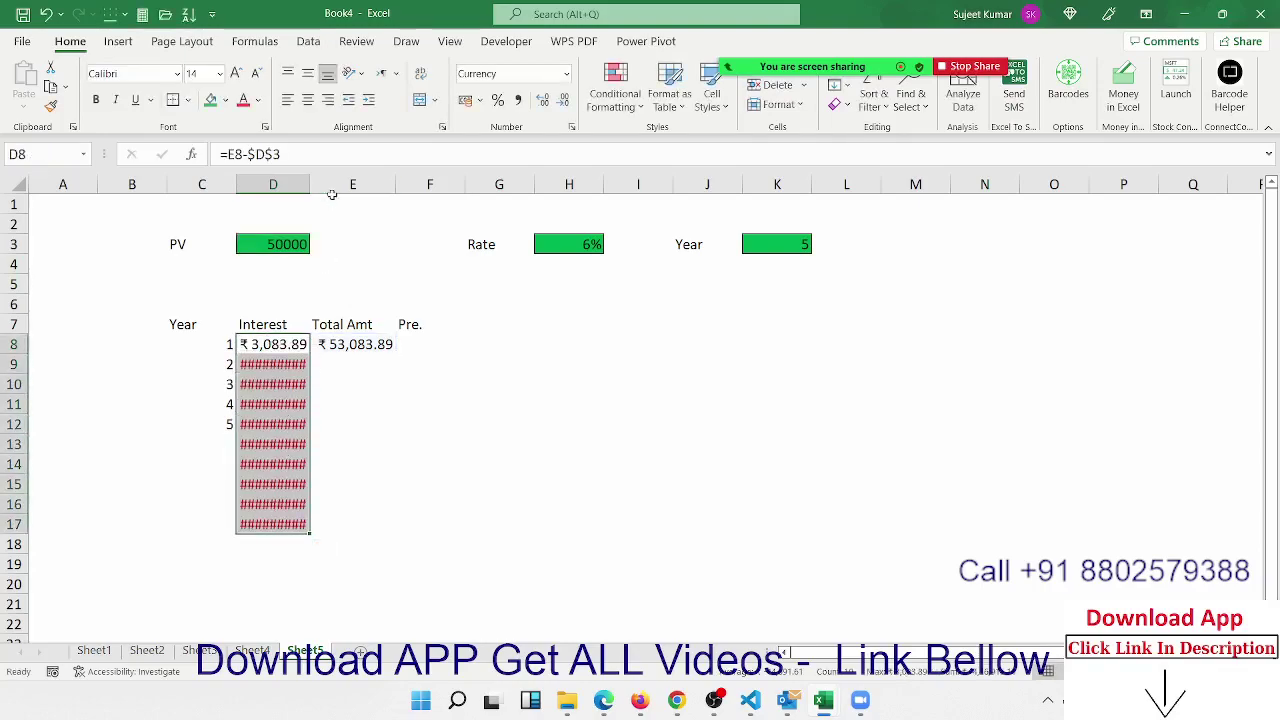
pyautogui.moveTo(310, 184); pyautogui.dragTo(323, 184)
pyautogui.click(303, 370)
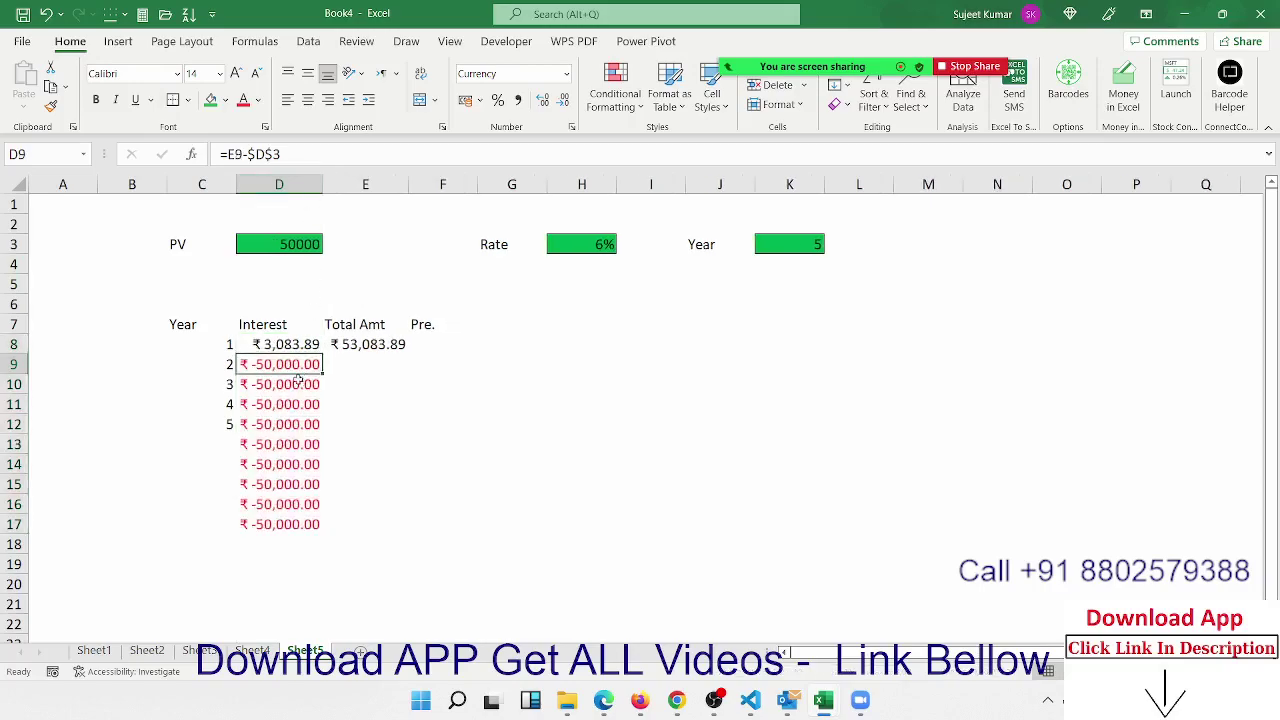
pyautogui.click(290, 344)
pyautogui.click(290, 362)
pyautogui.click(289, 381)
pyautogui.hotkey('ctrl', 'z')
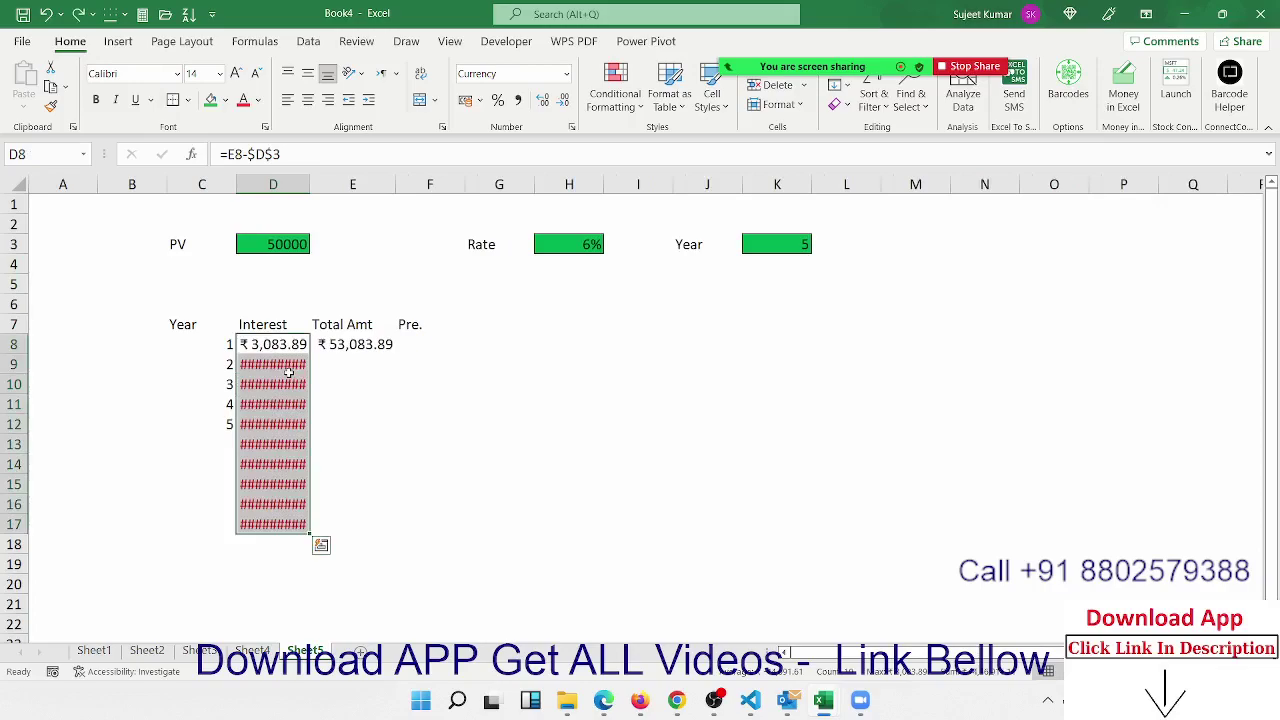
pyautogui.hotkey('ctrl', 'z')
pyautogui.click(221, 346)
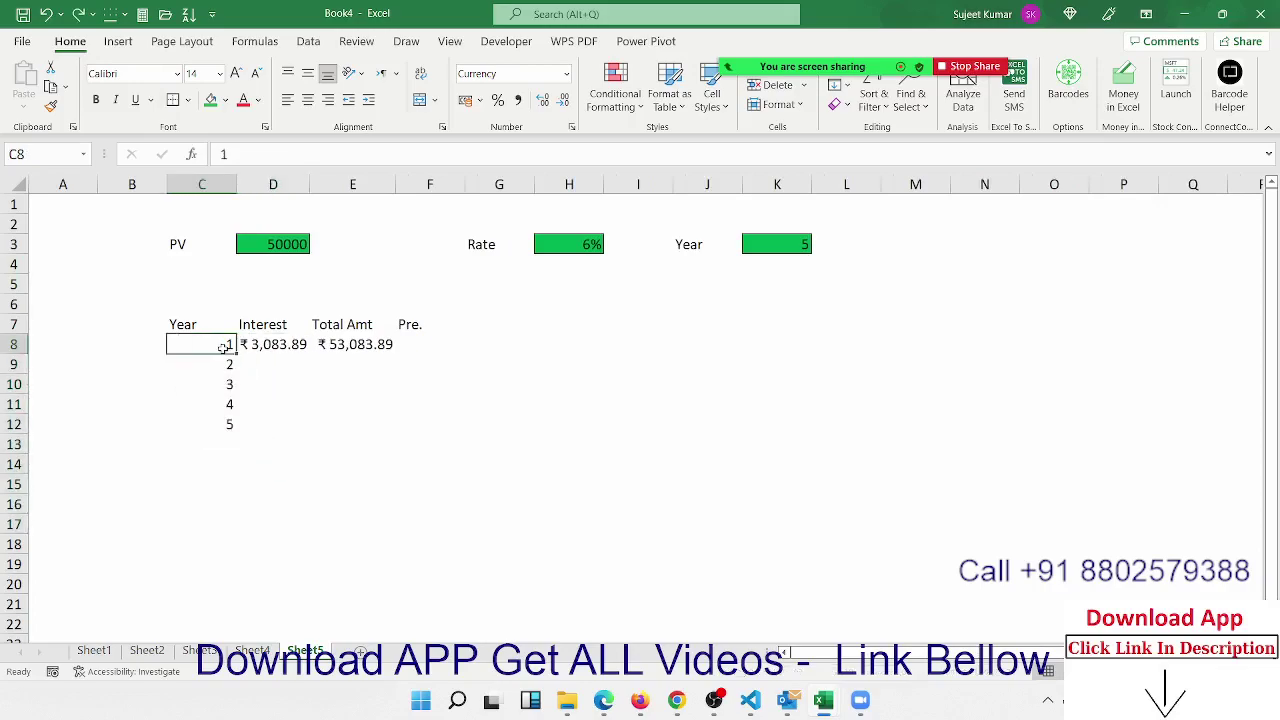
pyautogui.click(255, 346)
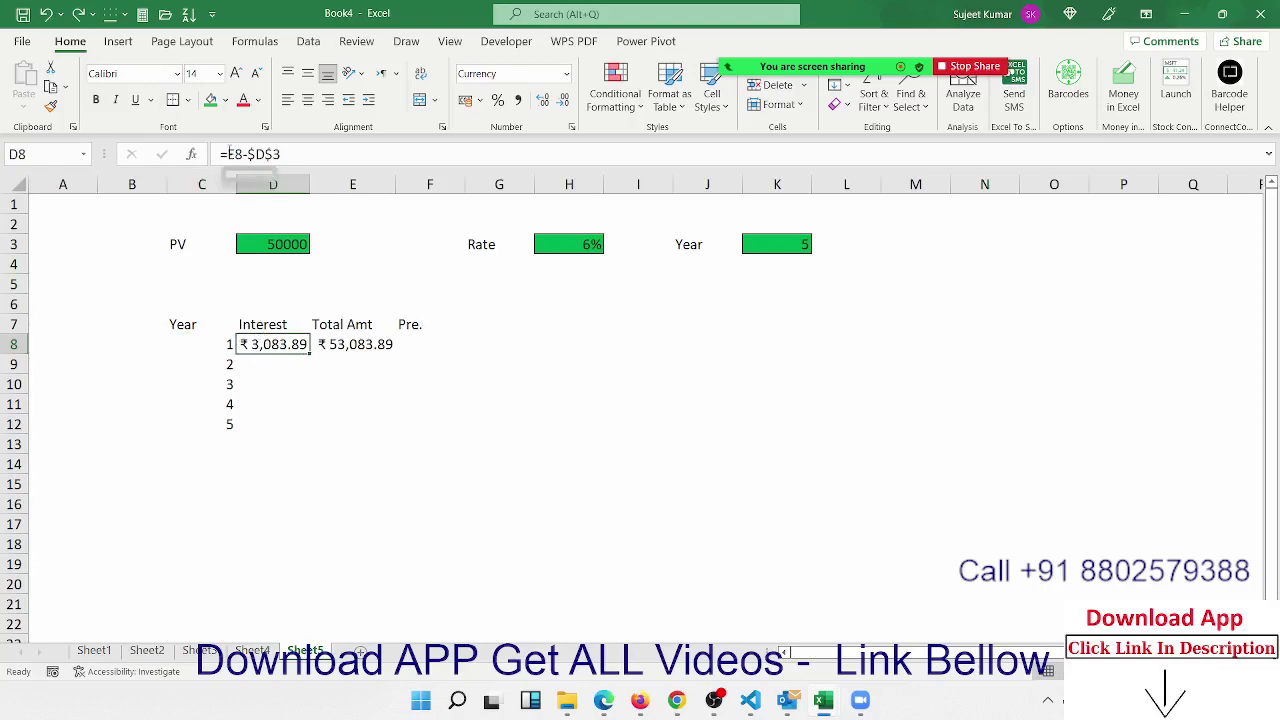
# Change D8's formula to =IF(C8<>"",E8-$D$3,"") so it stays blank without a year
pyautogui.click(229, 154)
pyautogui.write('IF(')
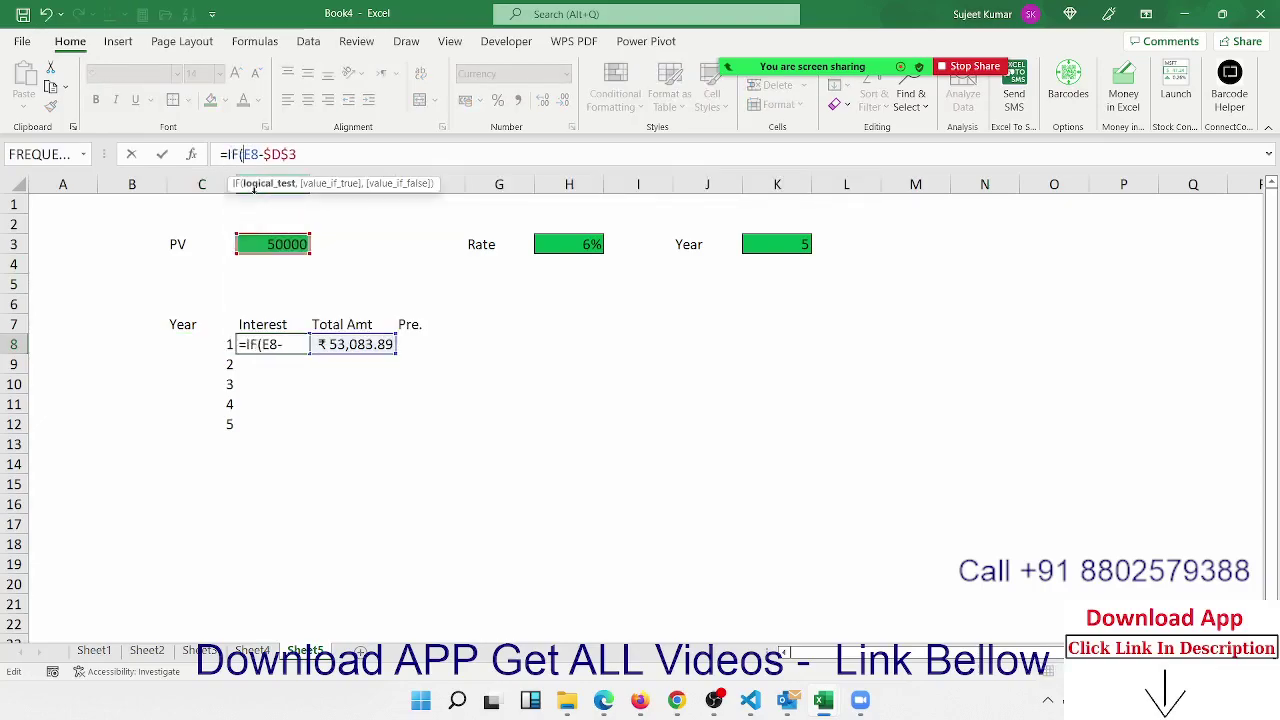
pyautogui.click(228, 344)
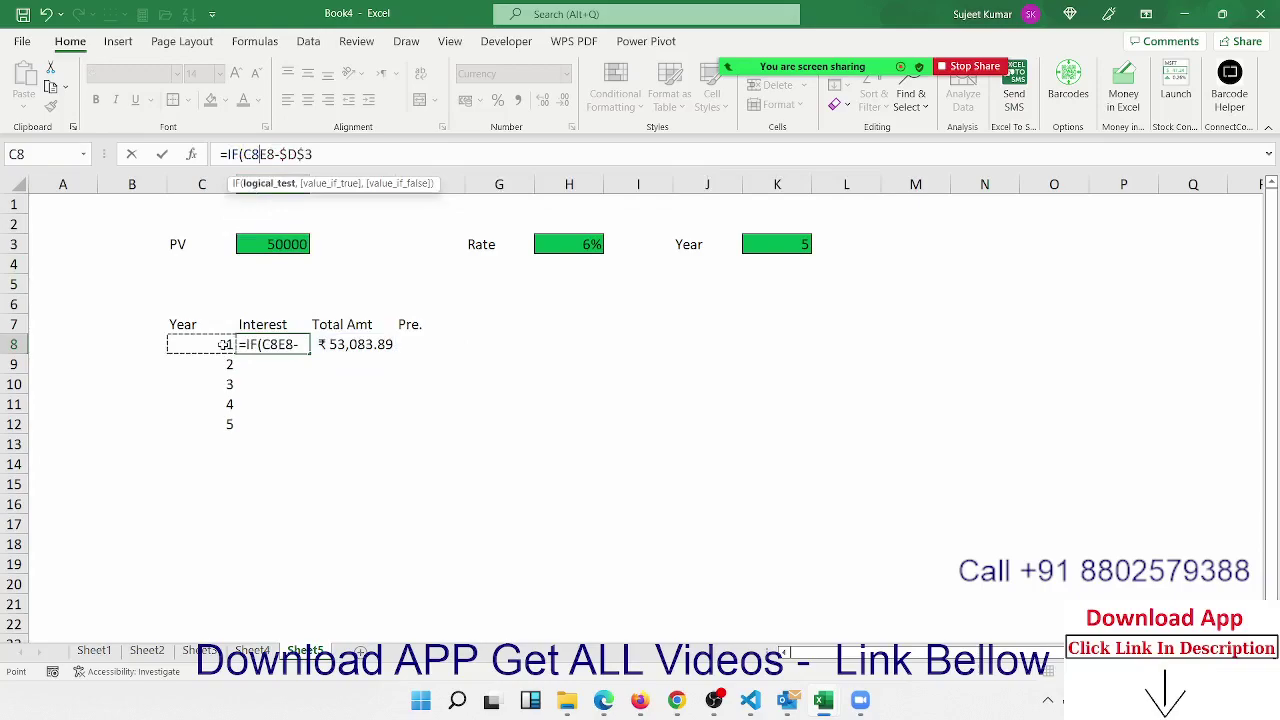
pyautogui.write('<>')
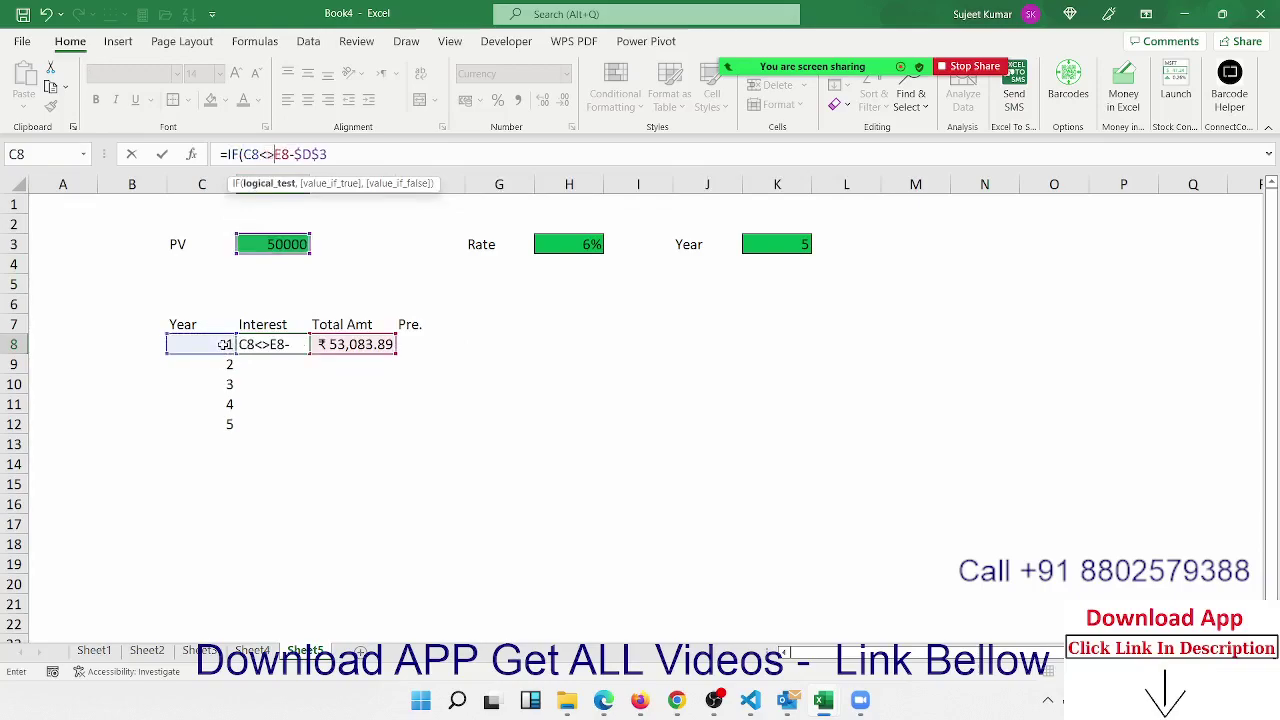
pyautogui.write('""')
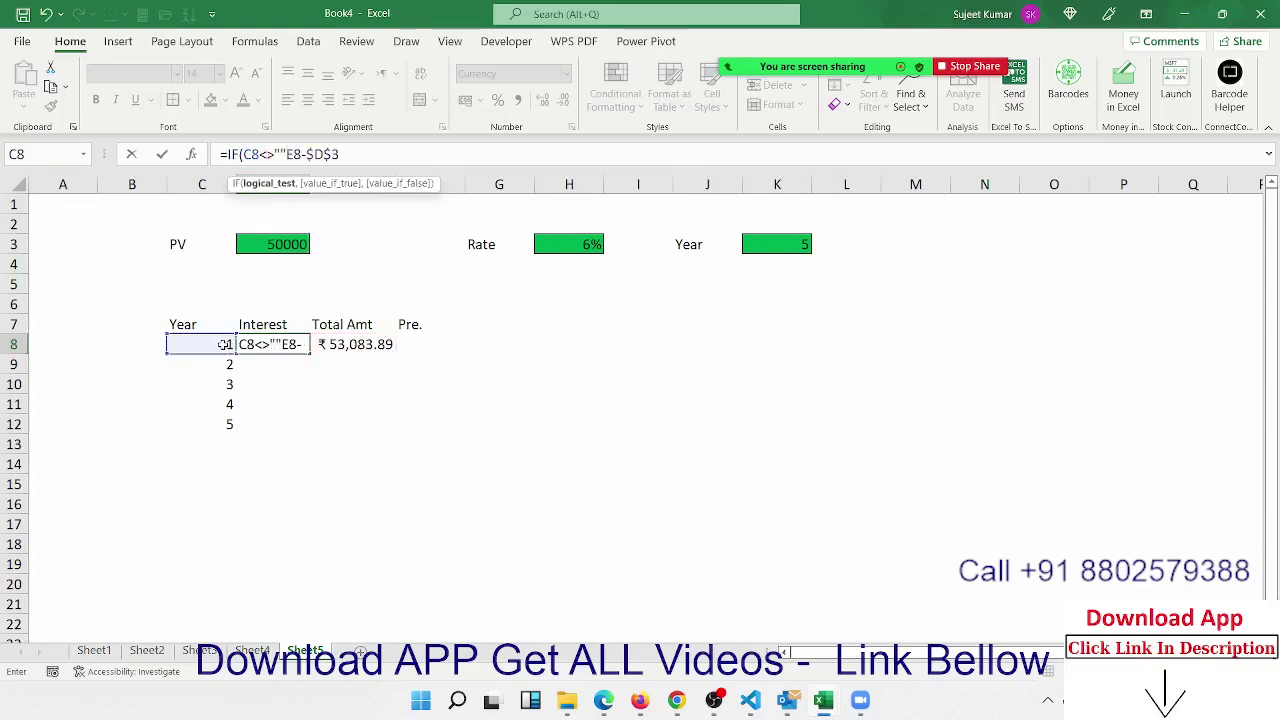
pyautogui.write(',')
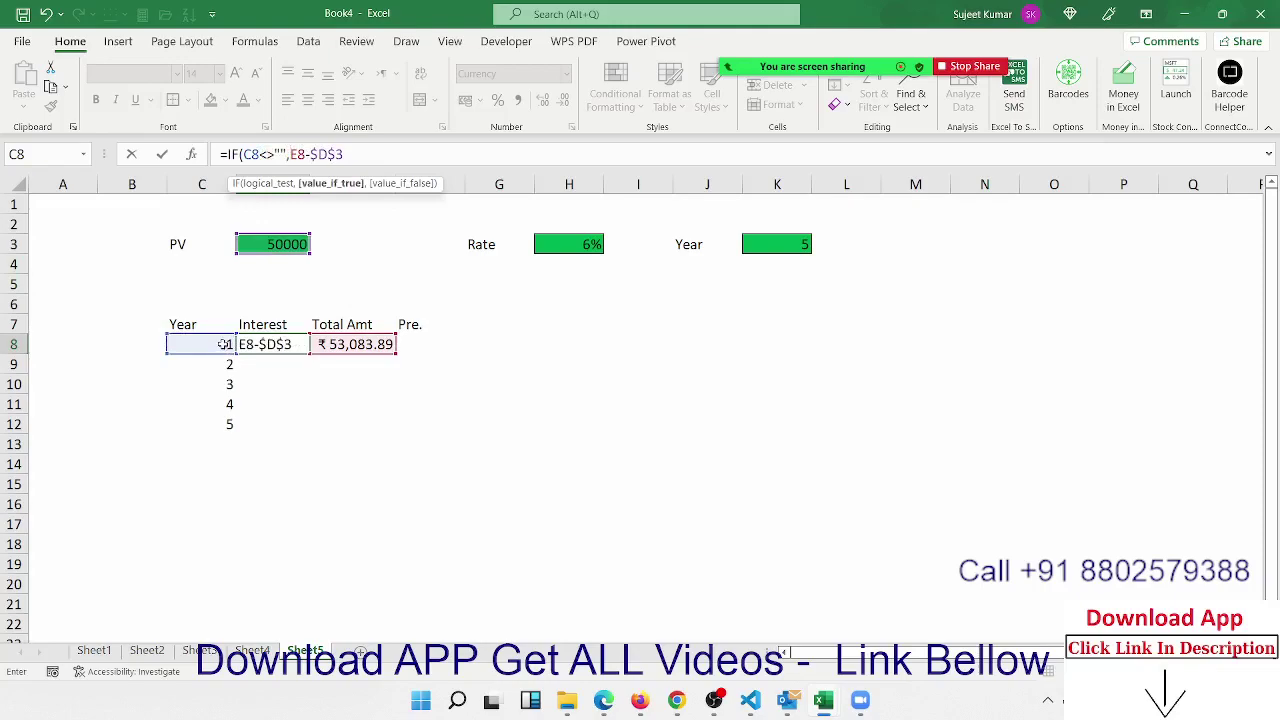
pyautogui.click(364, 154)
pyautogui.write(',')
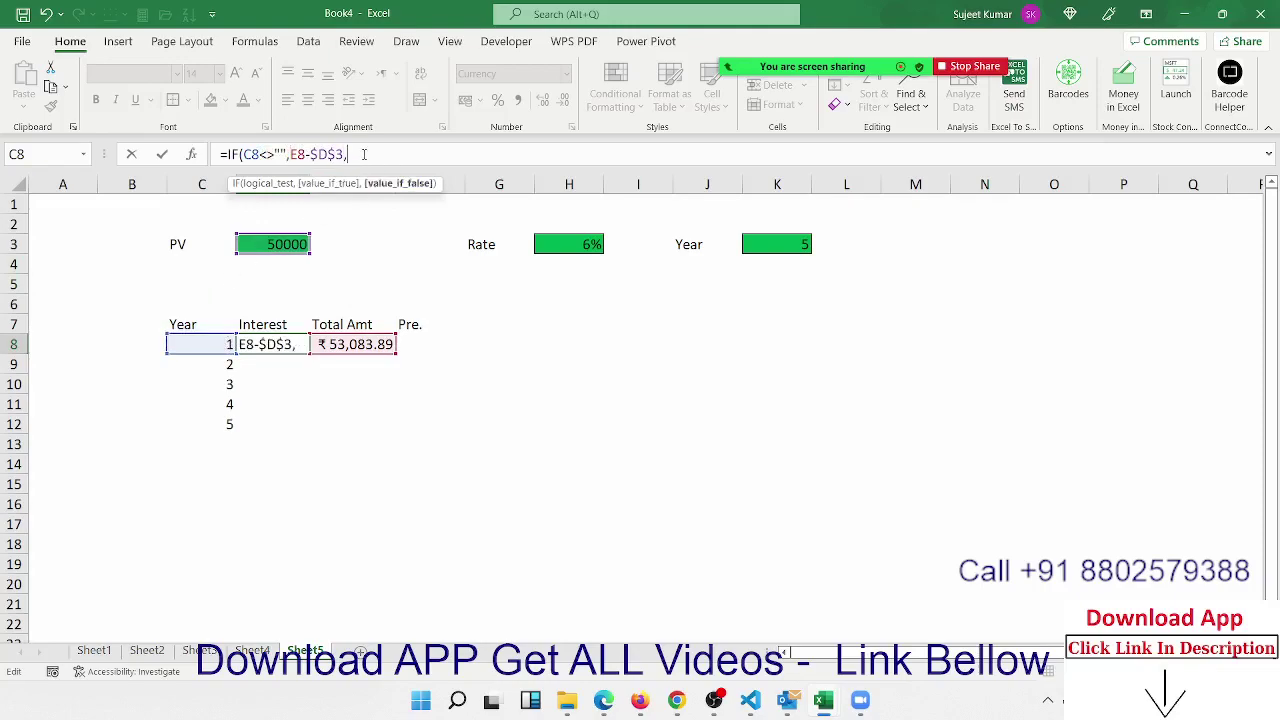
pyautogui.write('""')
pyautogui.press('Up')
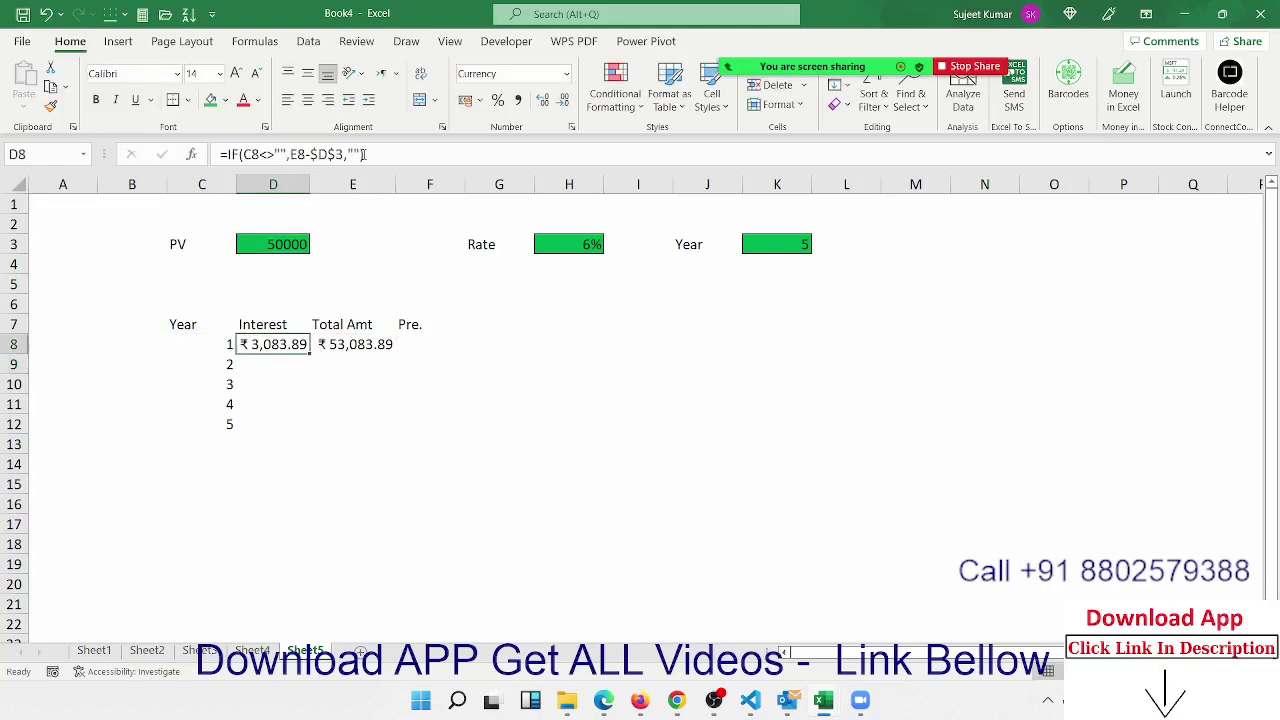
# Fill the D8 formula down through D17 and auto-fit column D
pyautogui.hotkey('shift', 'Down')
pyautogui.hotkey('shift', 'Down')
pyautogui.hotkey('shift', 'Down')
pyautogui.hotkey('shift', 'Down')
pyautogui.hotkey('shift', 'Down')
pyautogui.hotkey('shift', 'Down')
pyautogui.hotkey('shift', 'Down')
pyautogui.hotkey('shift', 'Down')
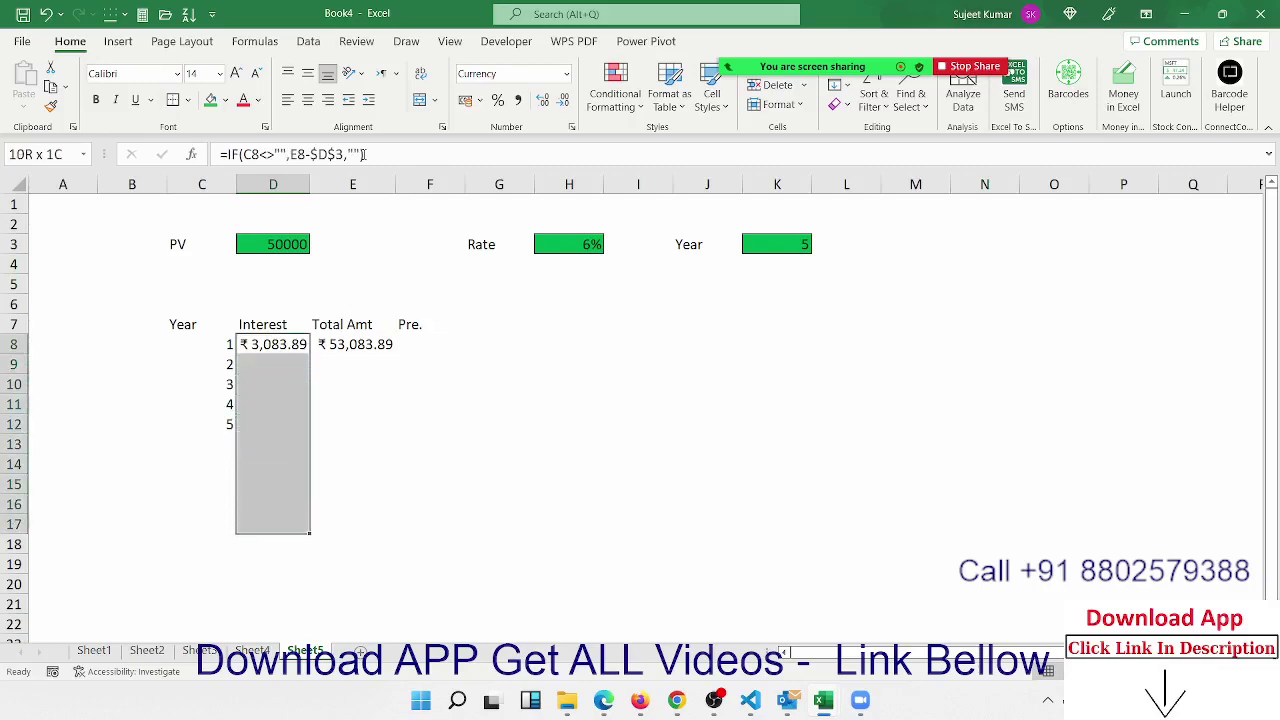
pyautogui.hotkey('ctrl', 'd')
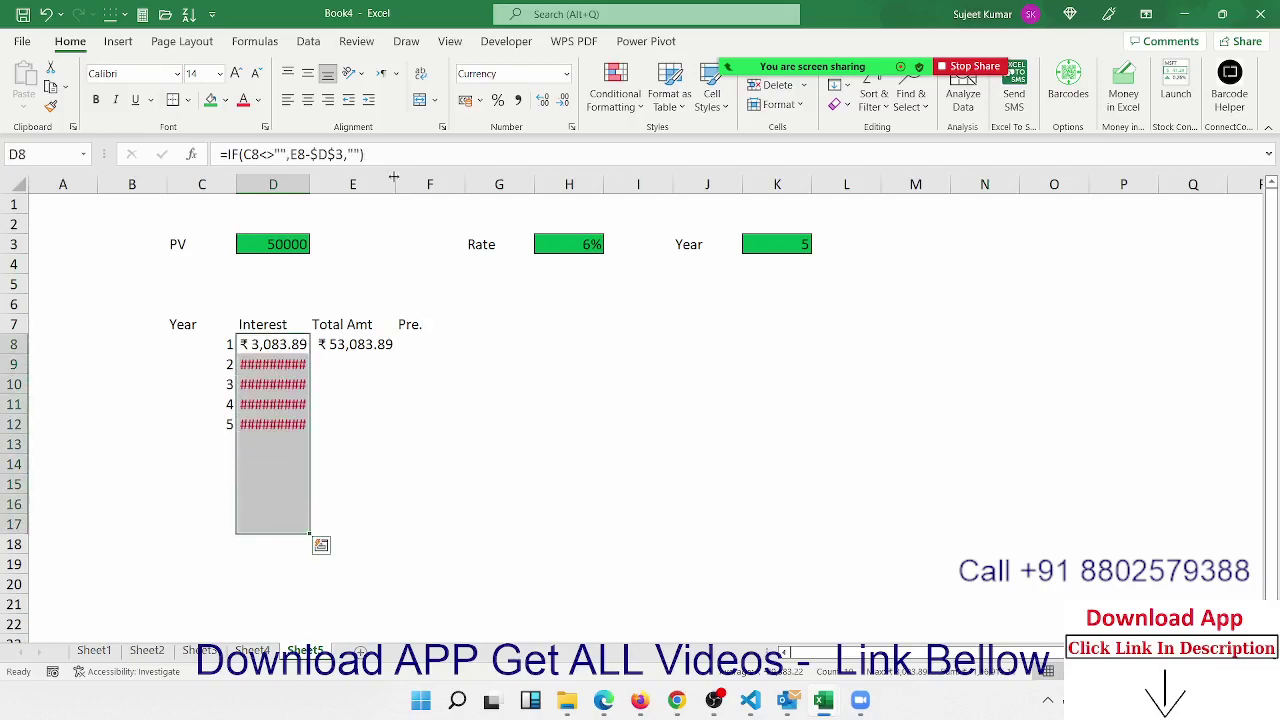
pyautogui.doubleClick(310, 184)
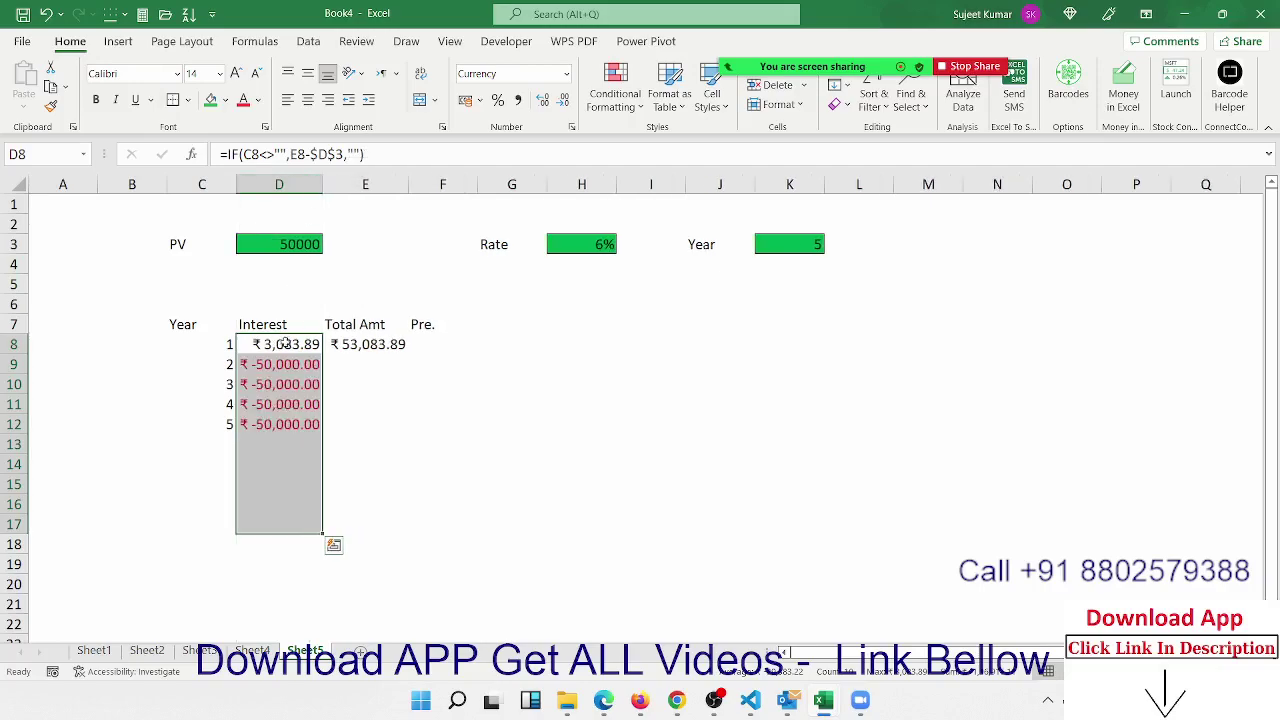
pyautogui.click(281, 363)
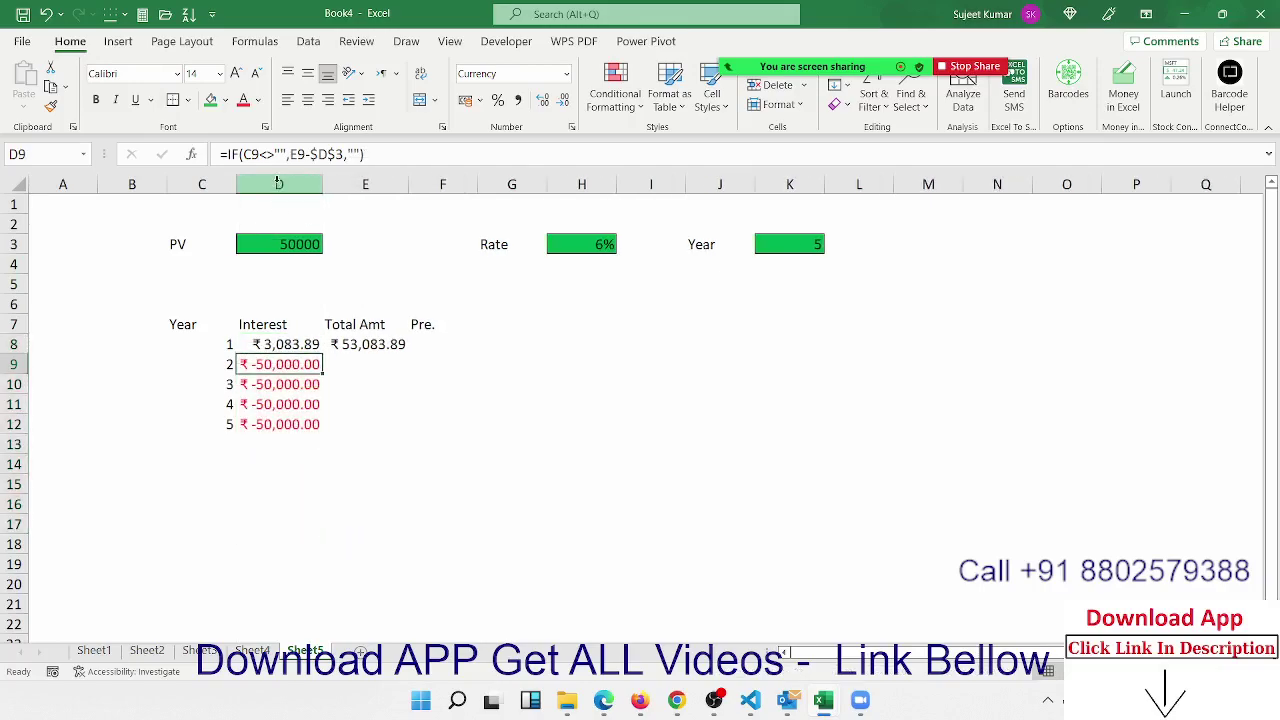
pyautogui.click(372, 347)
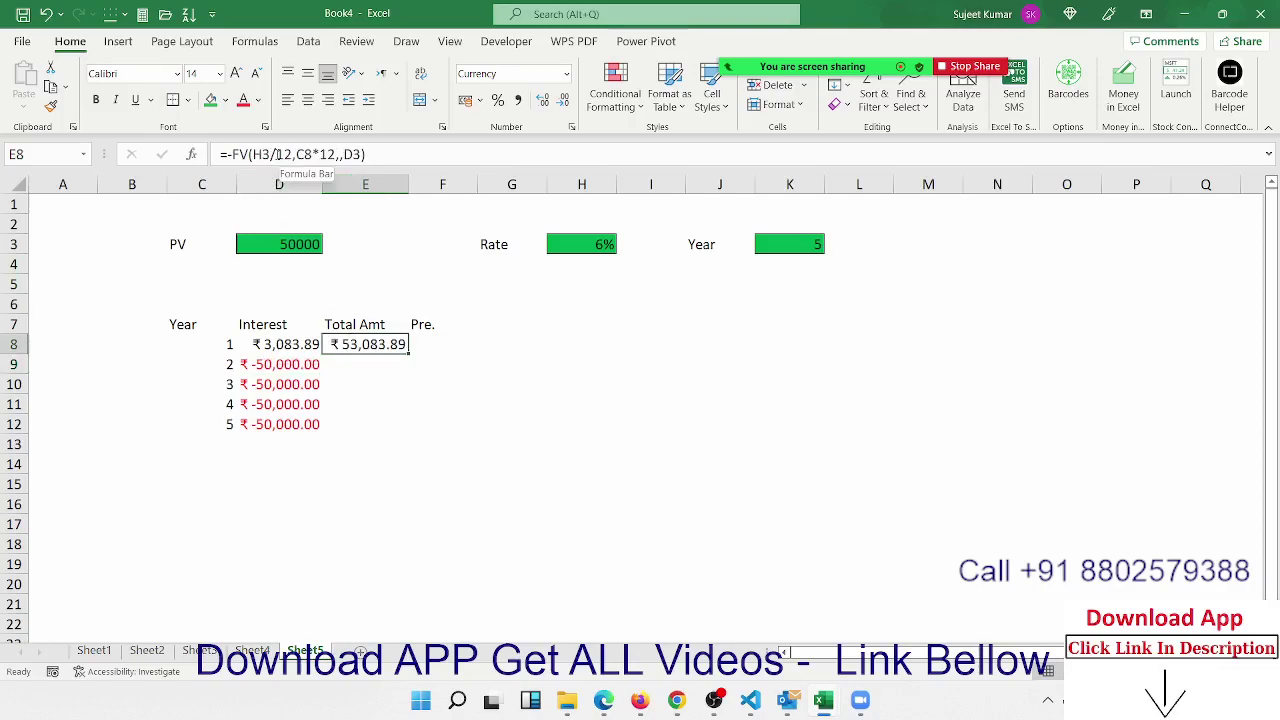
# Change E8 to =IF(C8<>"",-FV(H3/12,C8*12,,D3),""), accepting Excel's correction
pyautogui.click(233, 154)
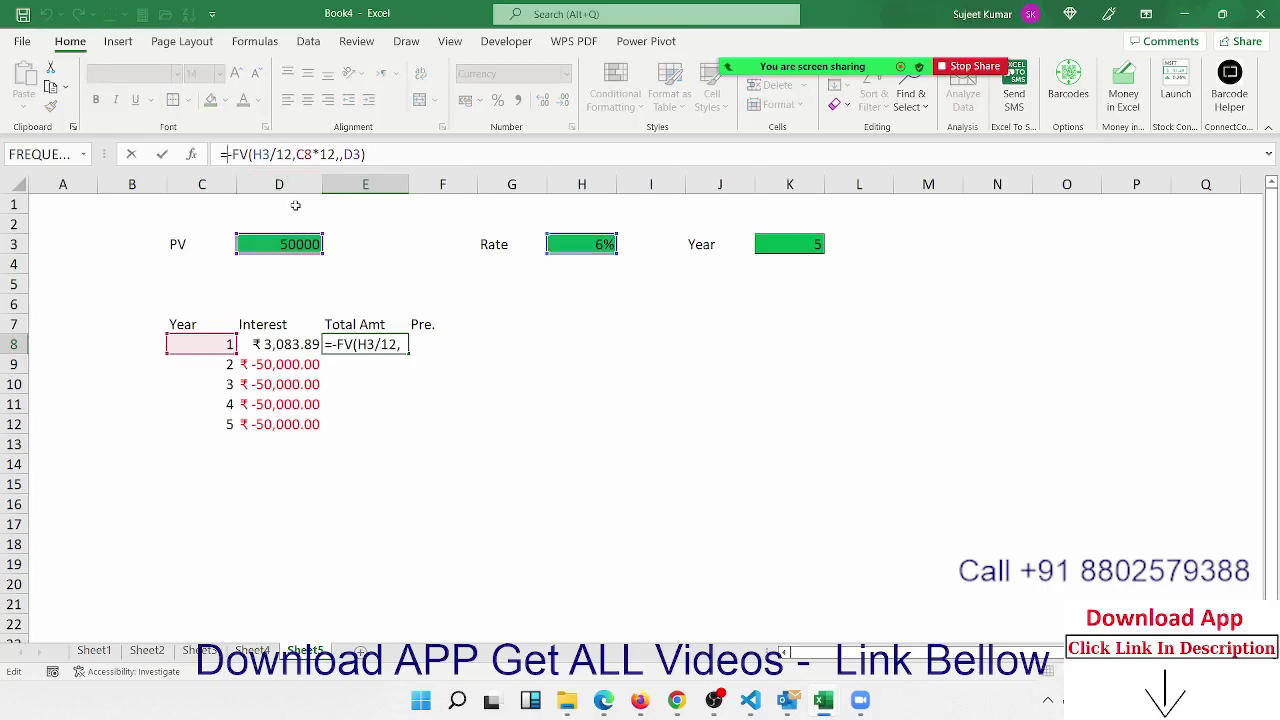
pyautogui.write('IF')
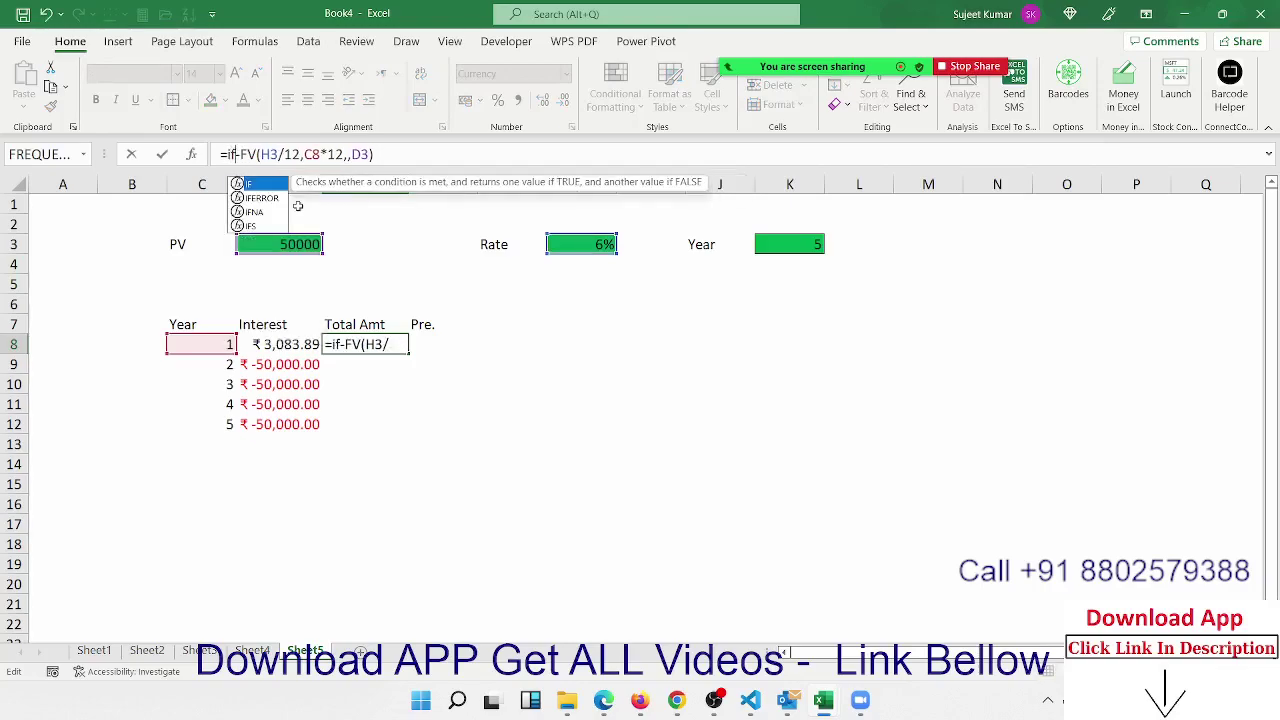
pyautogui.write('(-')
pyautogui.click(217, 346)
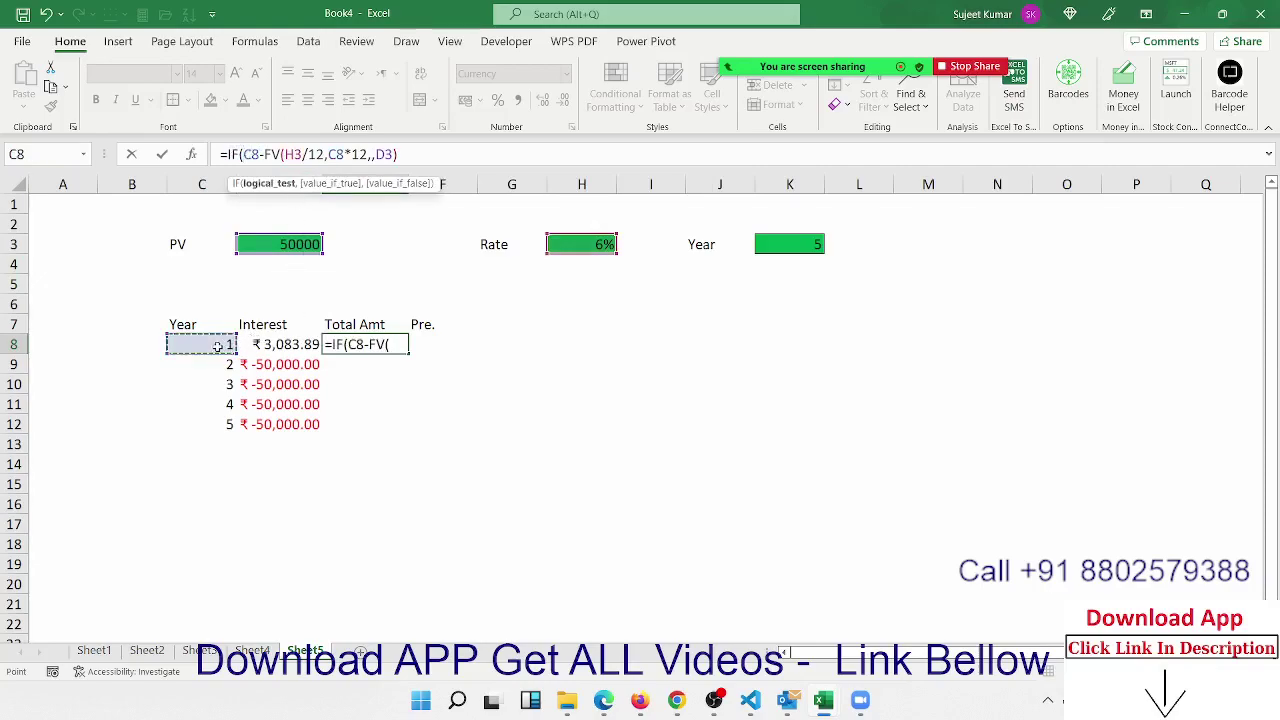
pyautogui.write('<>')
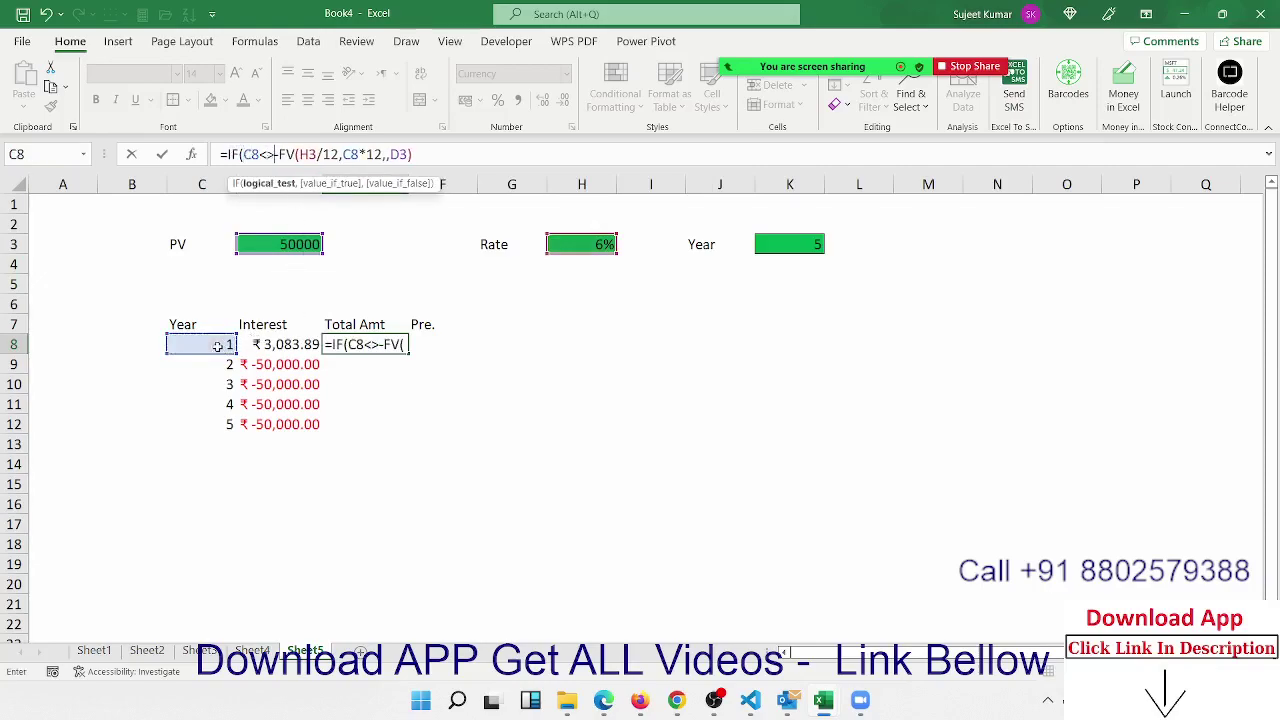
pyautogui.write('""')
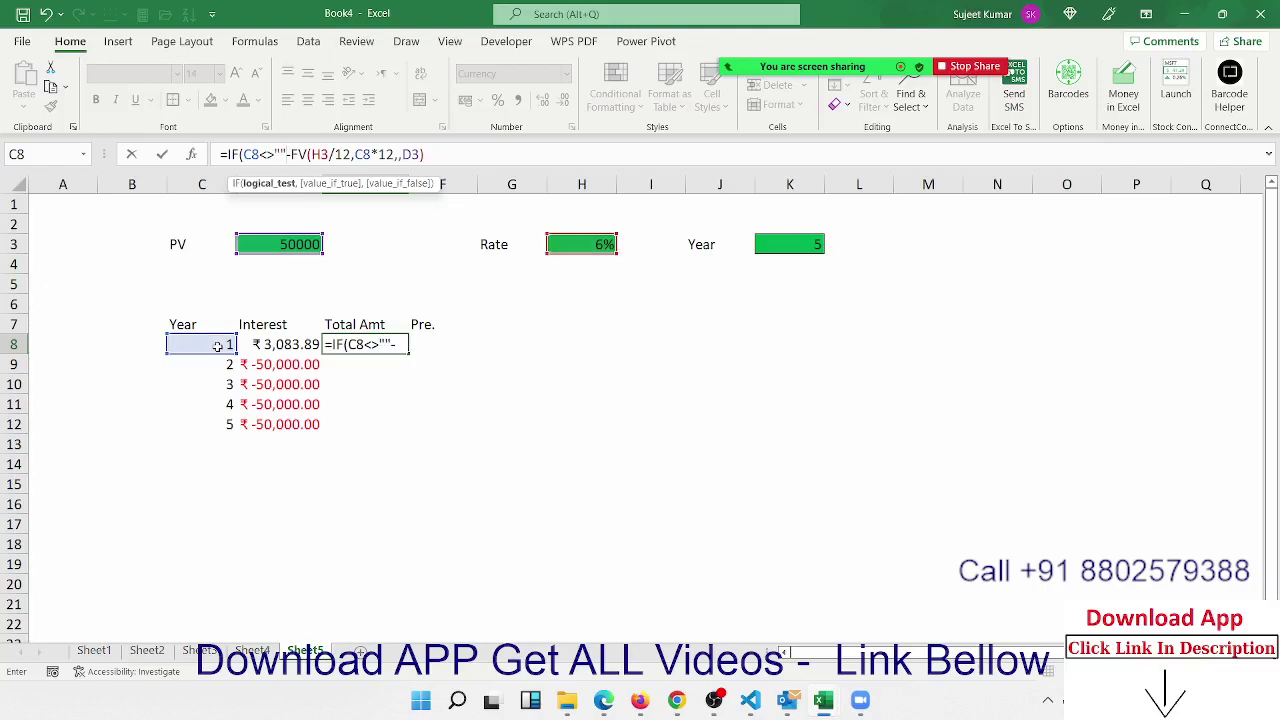
pyautogui.write(',')
pyautogui.click(497, 150)
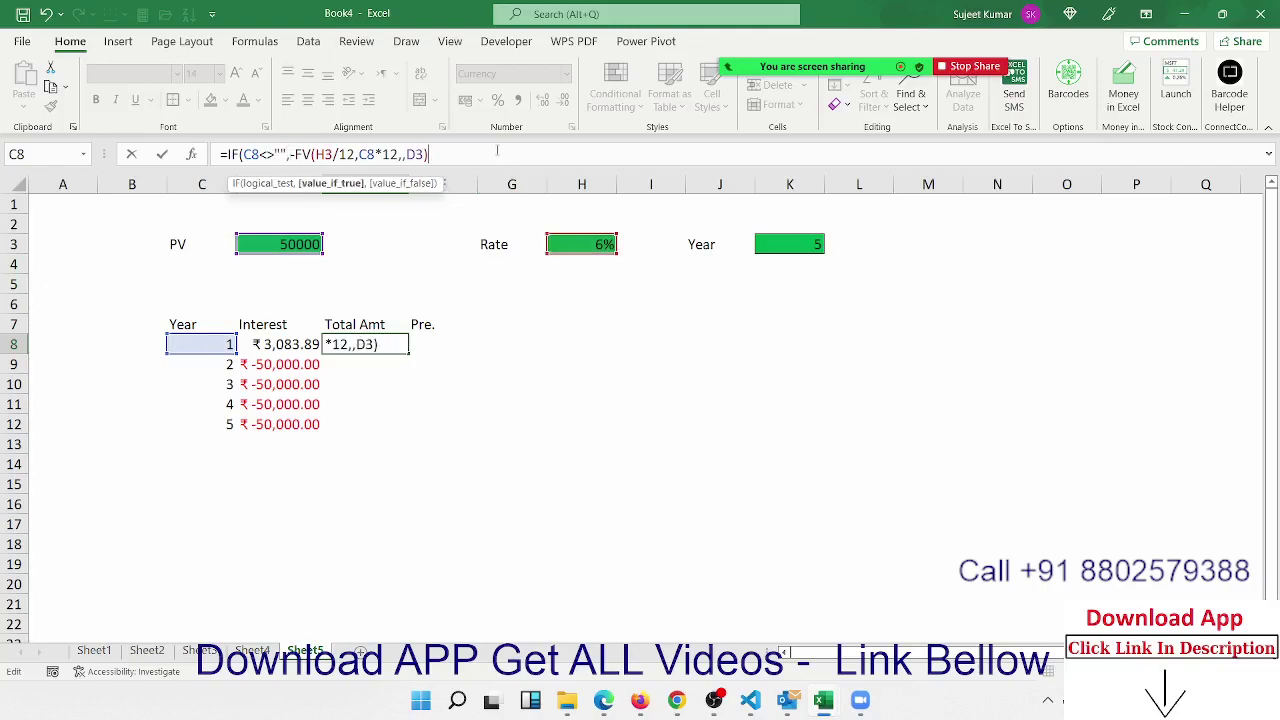
pyautogui.write(',')
pyautogui.press('Return')
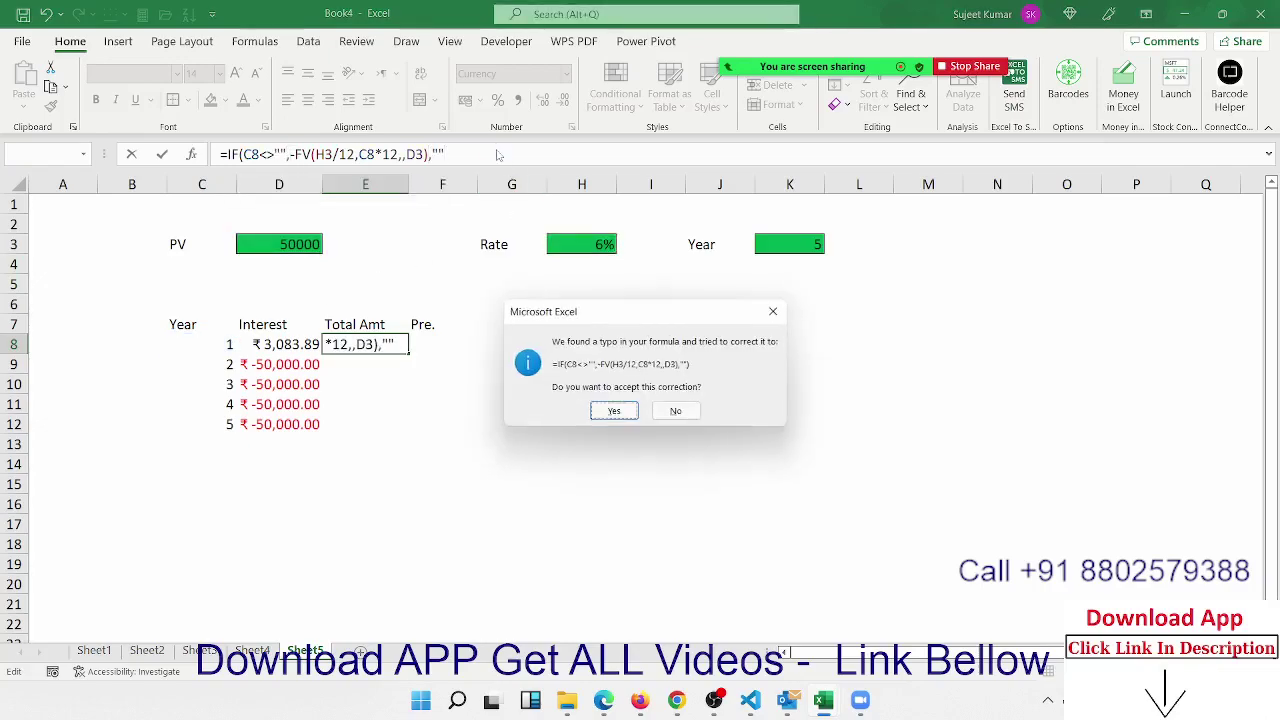
pyautogui.press('Return')
# Check the year 1 and year 2 Interest formulas, then return to E8
pyautogui.press('Left')
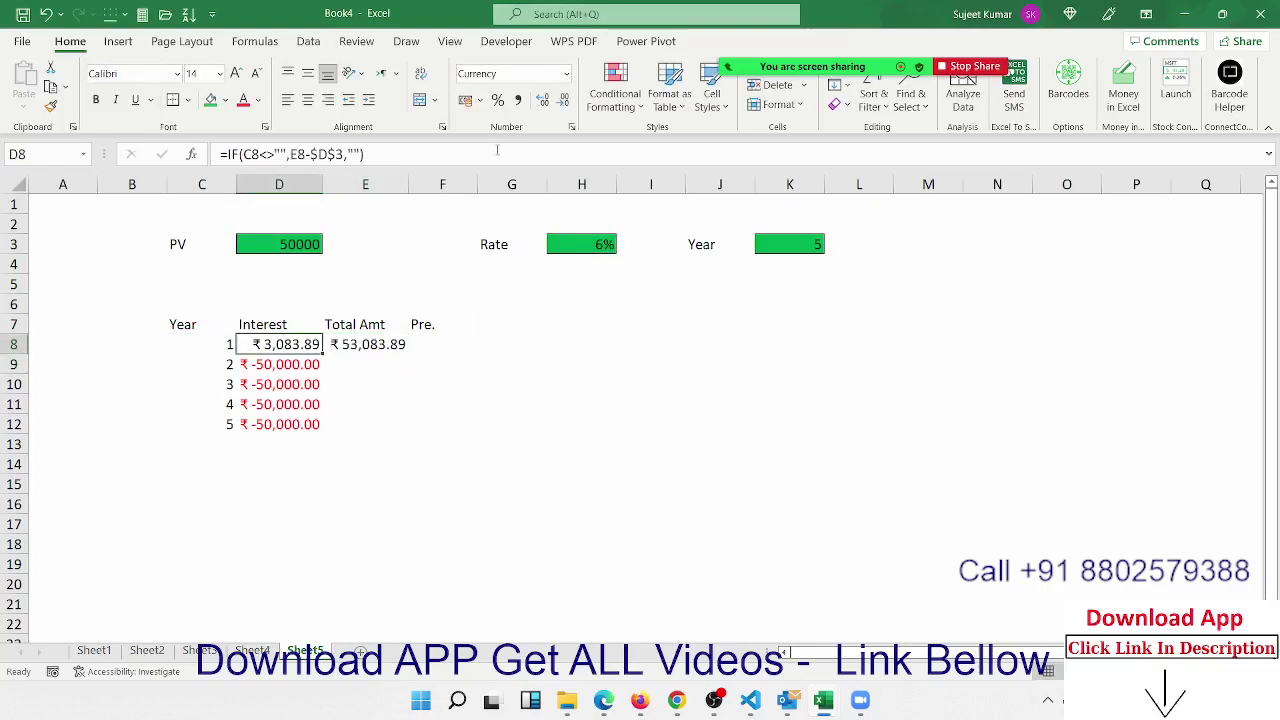
pyautogui.press('Down')
pyautogui.press('Right')
pyautogui.press('Up')
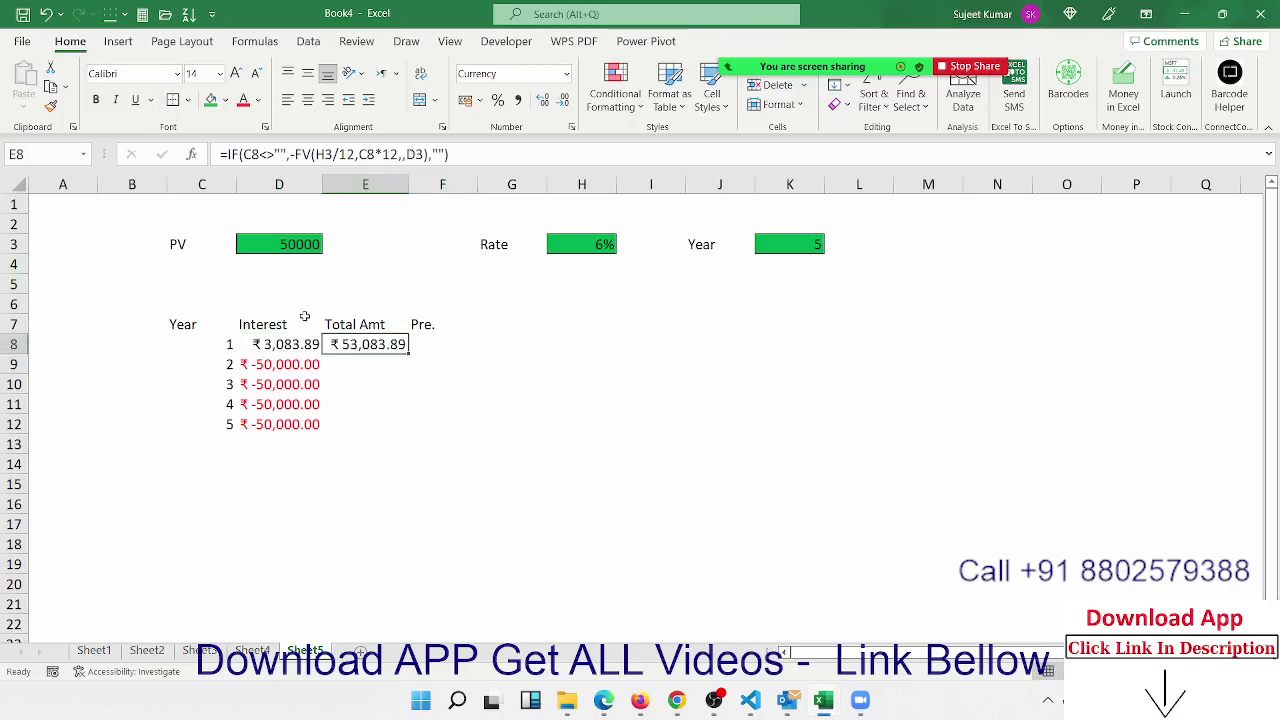
# Make the H3 and D3 references in E8's FV formula absolute ($H$3, $D$3)
pyautogui.click(378, 150)
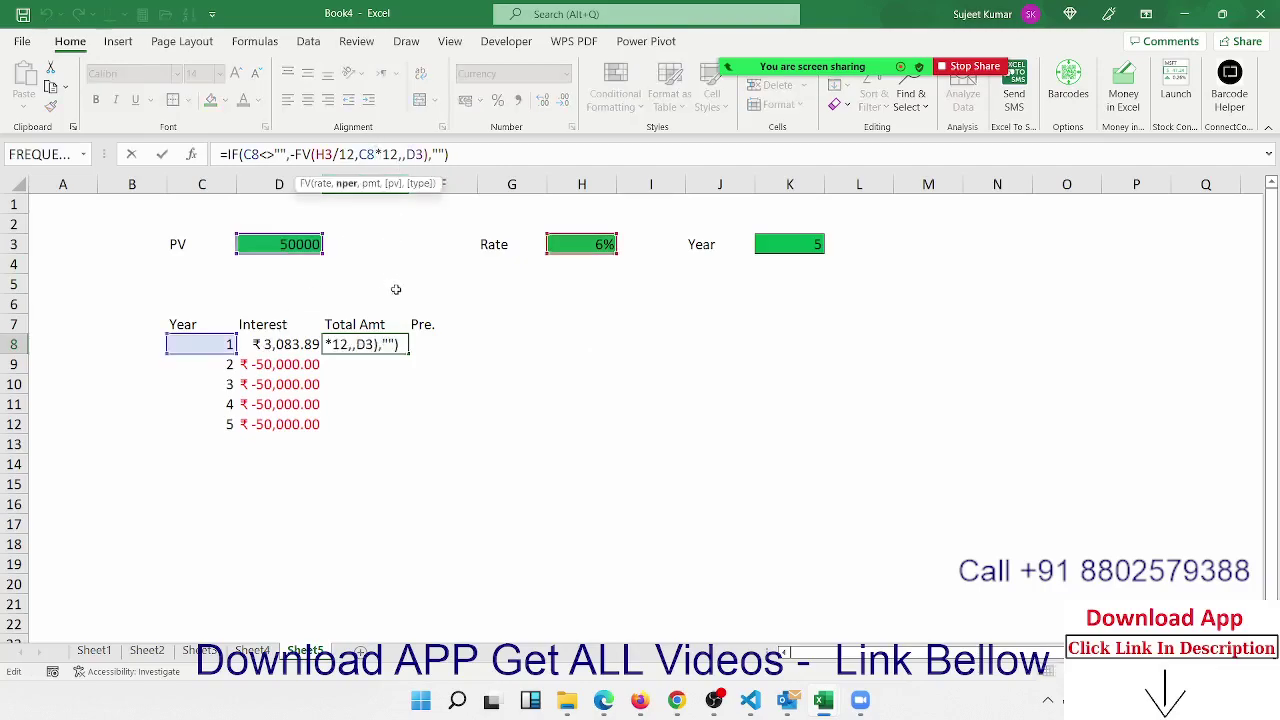
pyautogui.click(323, 155)
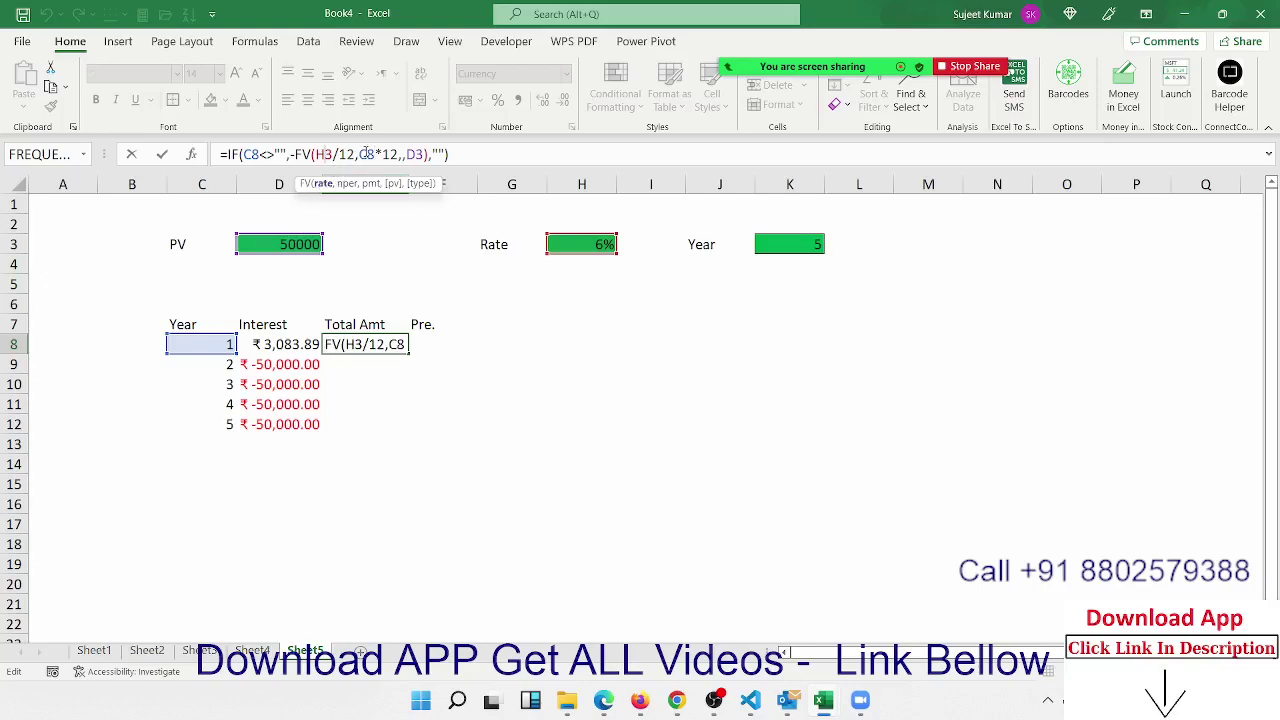
pyautogui.press('F4')
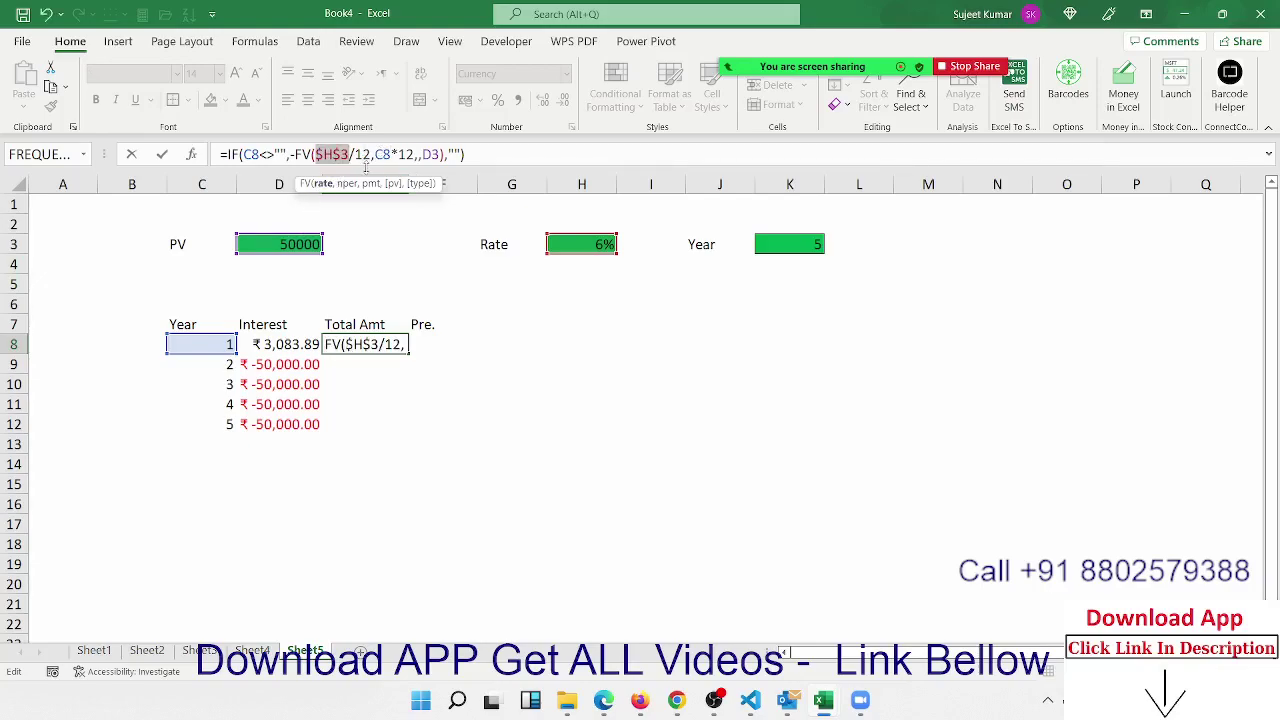
pyautogui.click(389, 155)
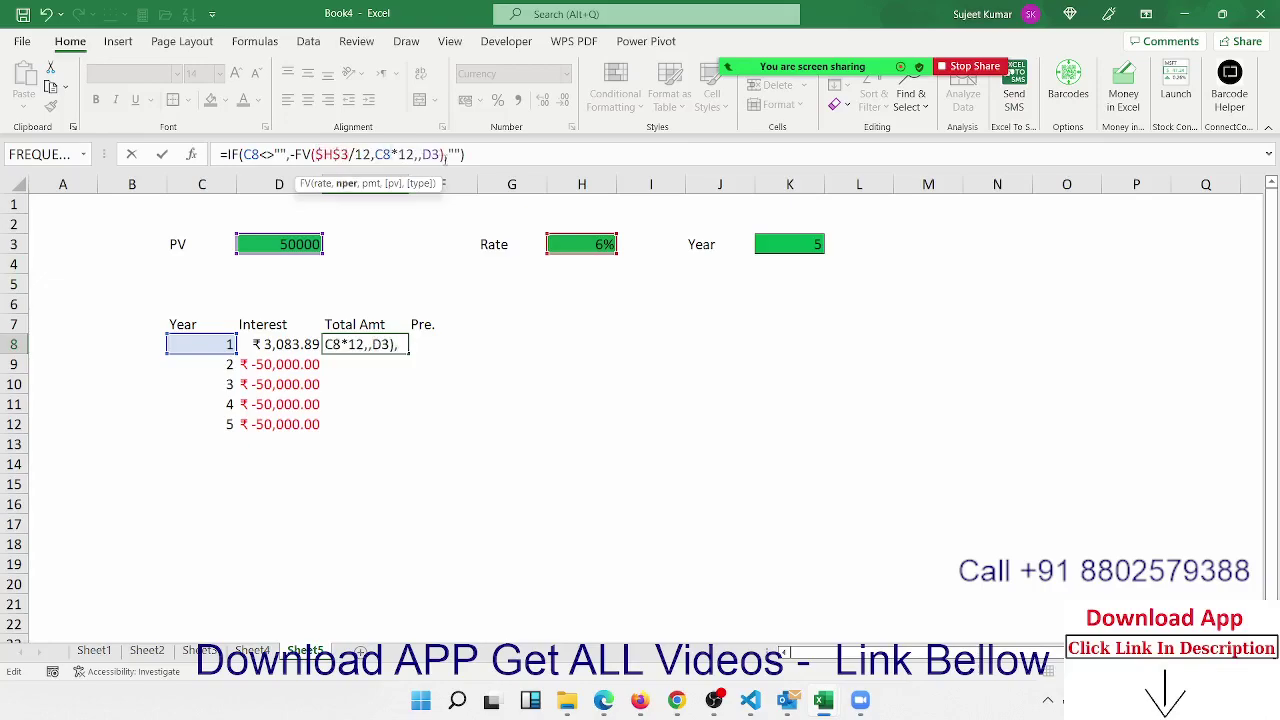
pyautogui.click(427, 156)
pyautogui.press('F4')
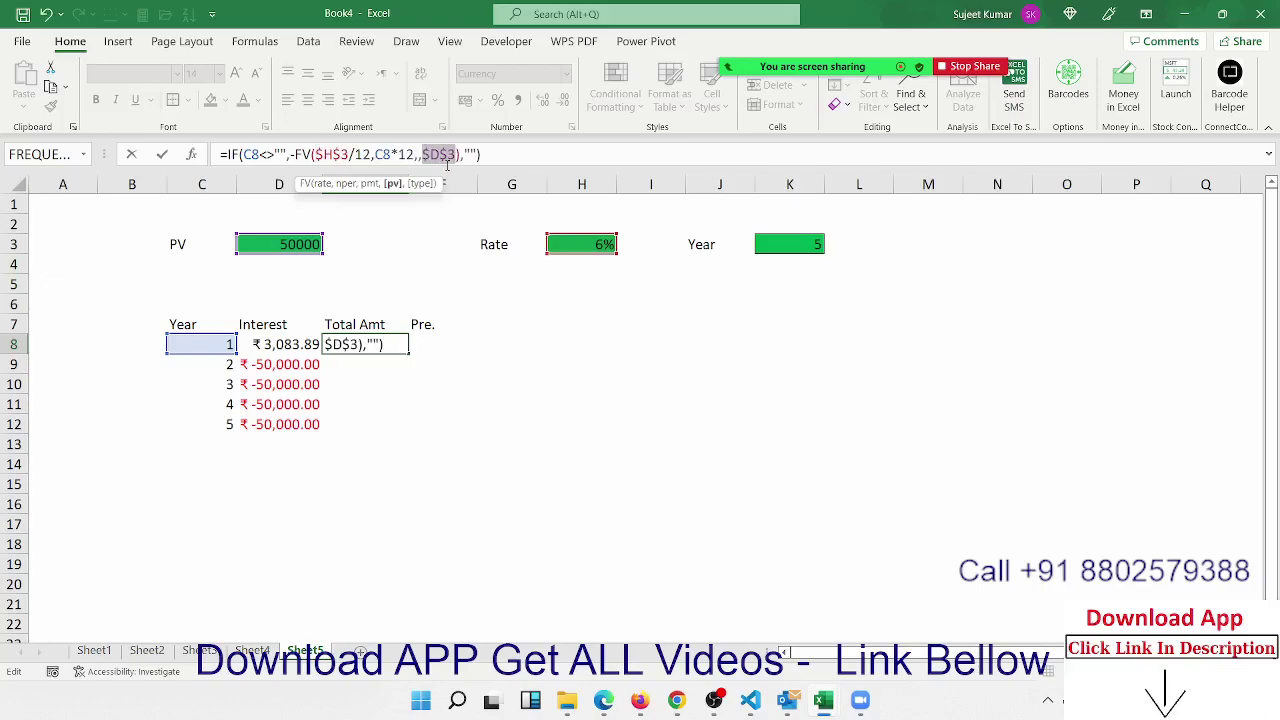
pyautogui.press('Return')
# Copy E8's Total Amt formula down to row 17, giving totals for years 1–5
pyautogui.click(391, 345)
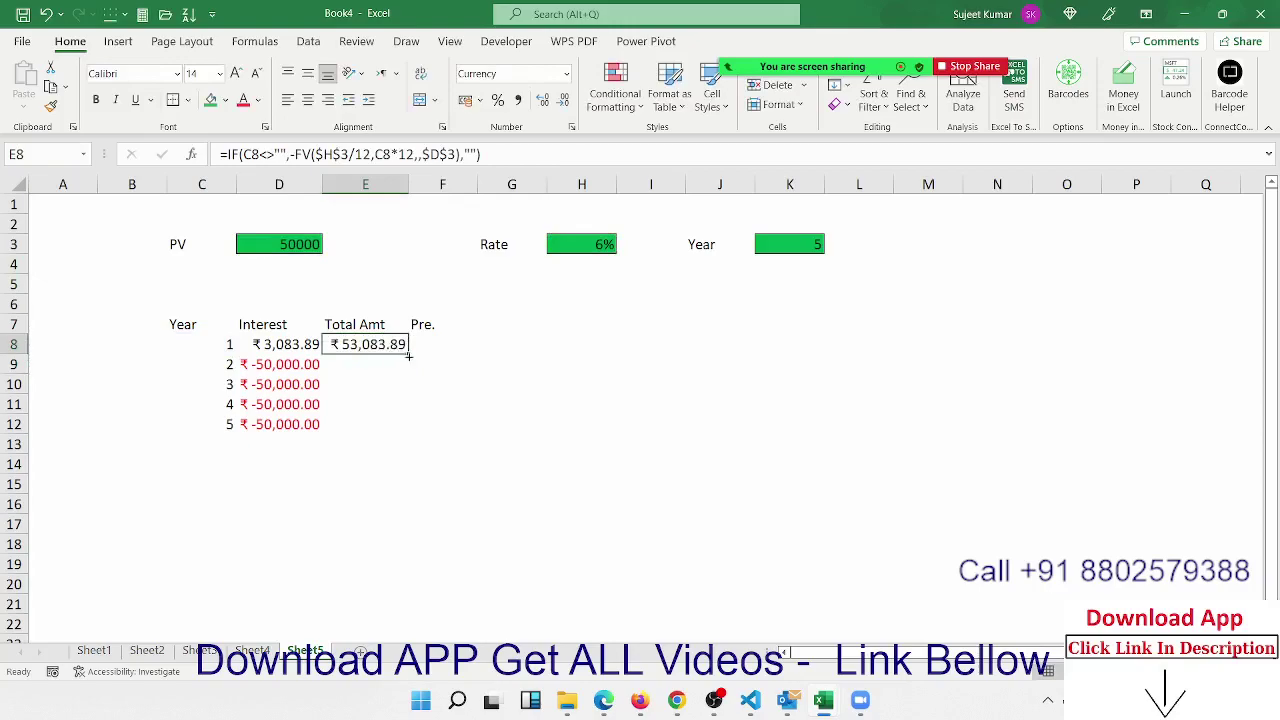
pyautogui.moveTo(410, 352); pyautogui.dragTo(418, 543)
pyautogui.click(381, 495)
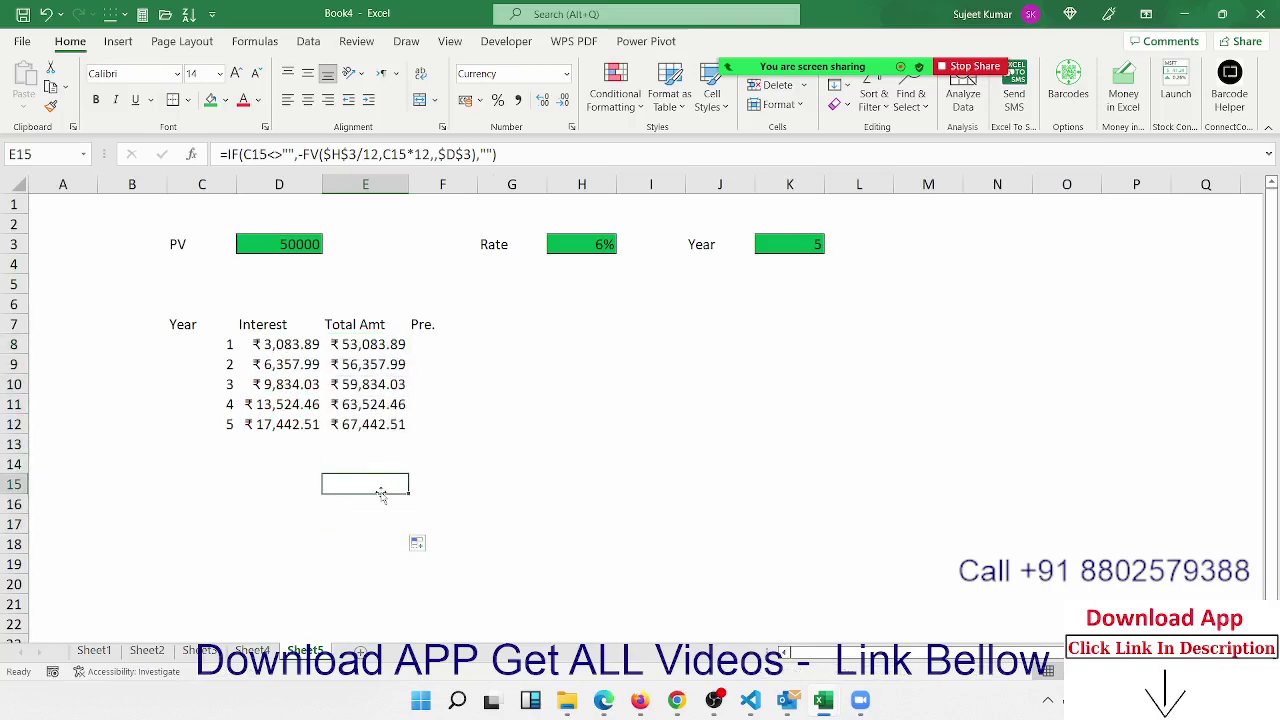
pyautogui.click(370, 367)
pyautogui.click(372, 348)
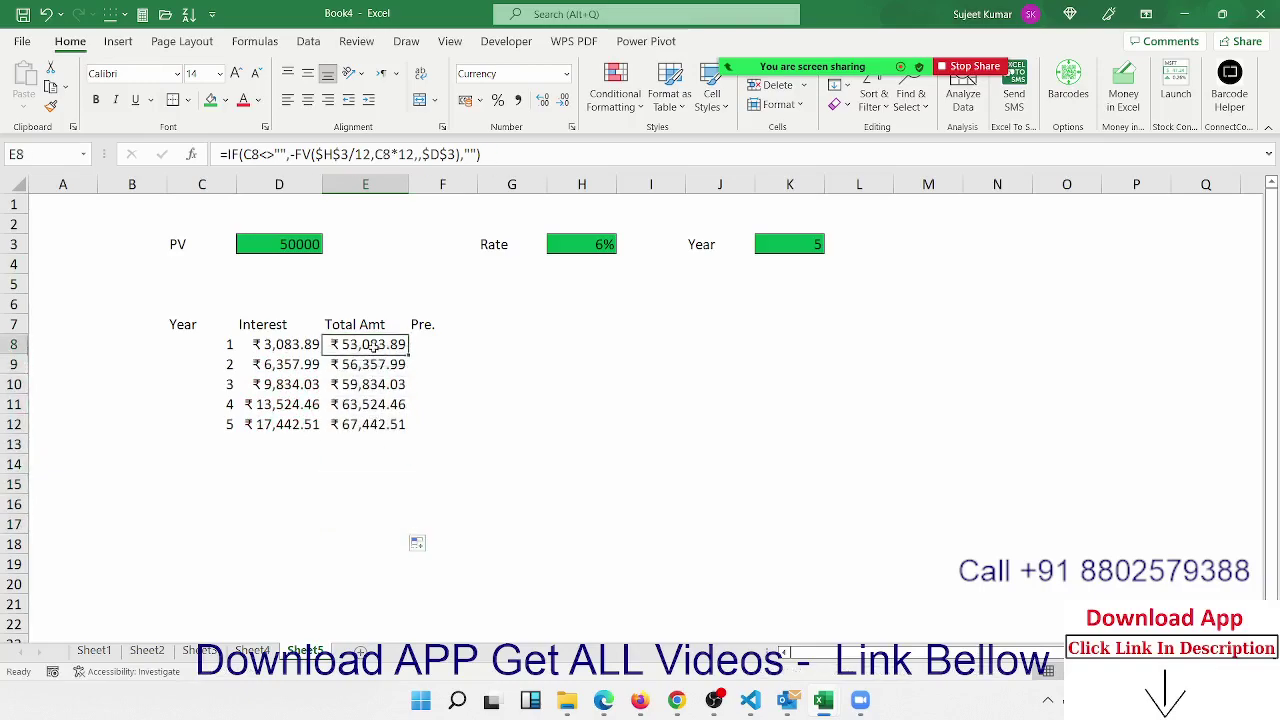
pyautogui.click(420, 349)
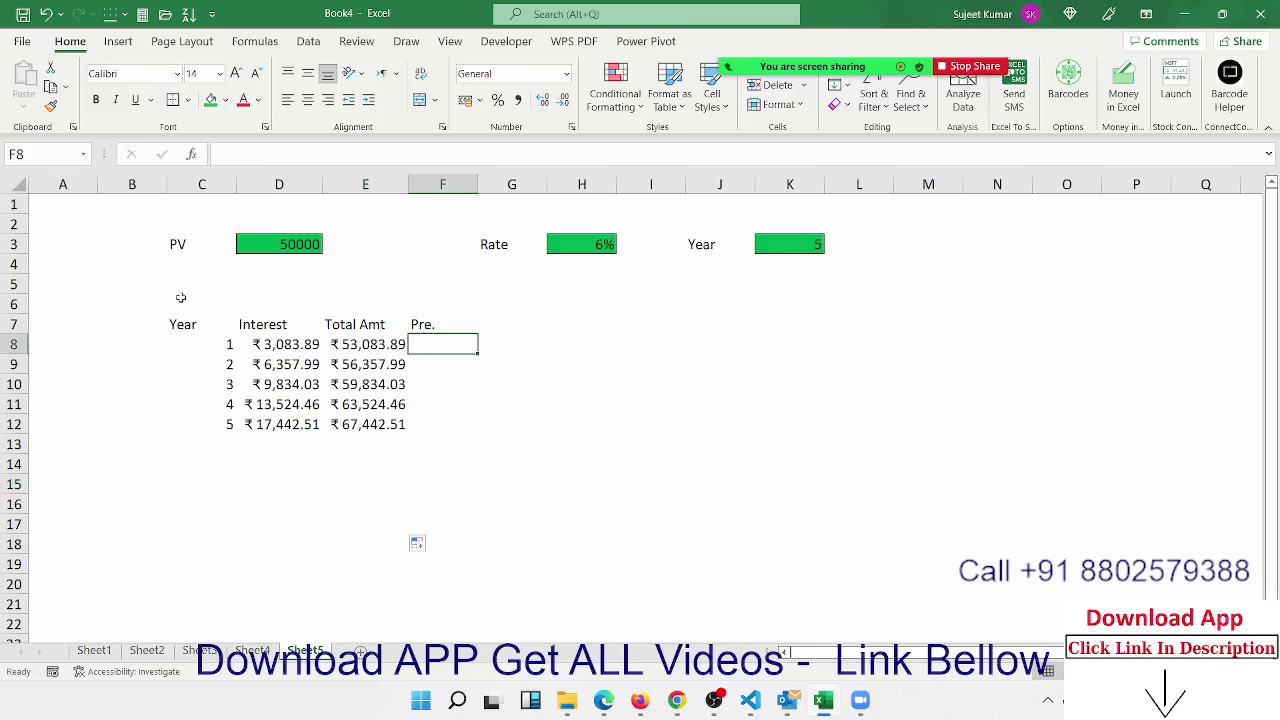
# Label M3 'Start YR' and give the input cell N3 beside it a green fill
pyautogui.click(903, 244)
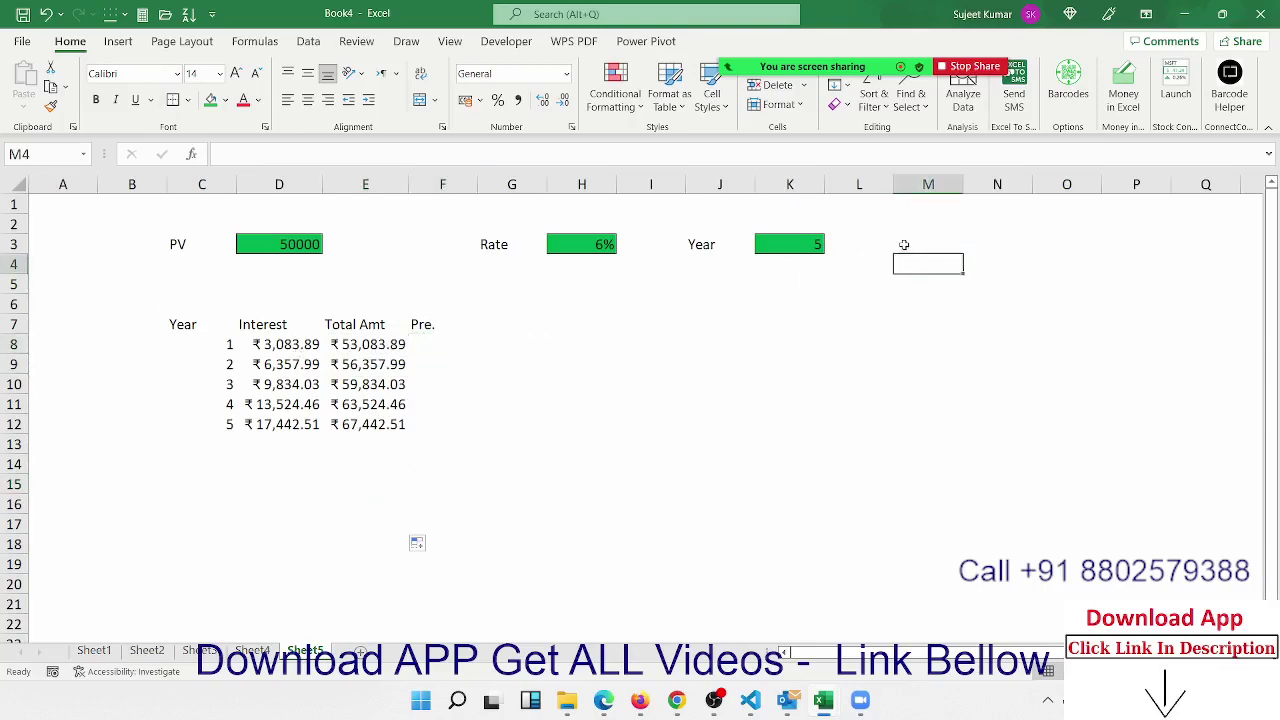
pyautogui.write('S')
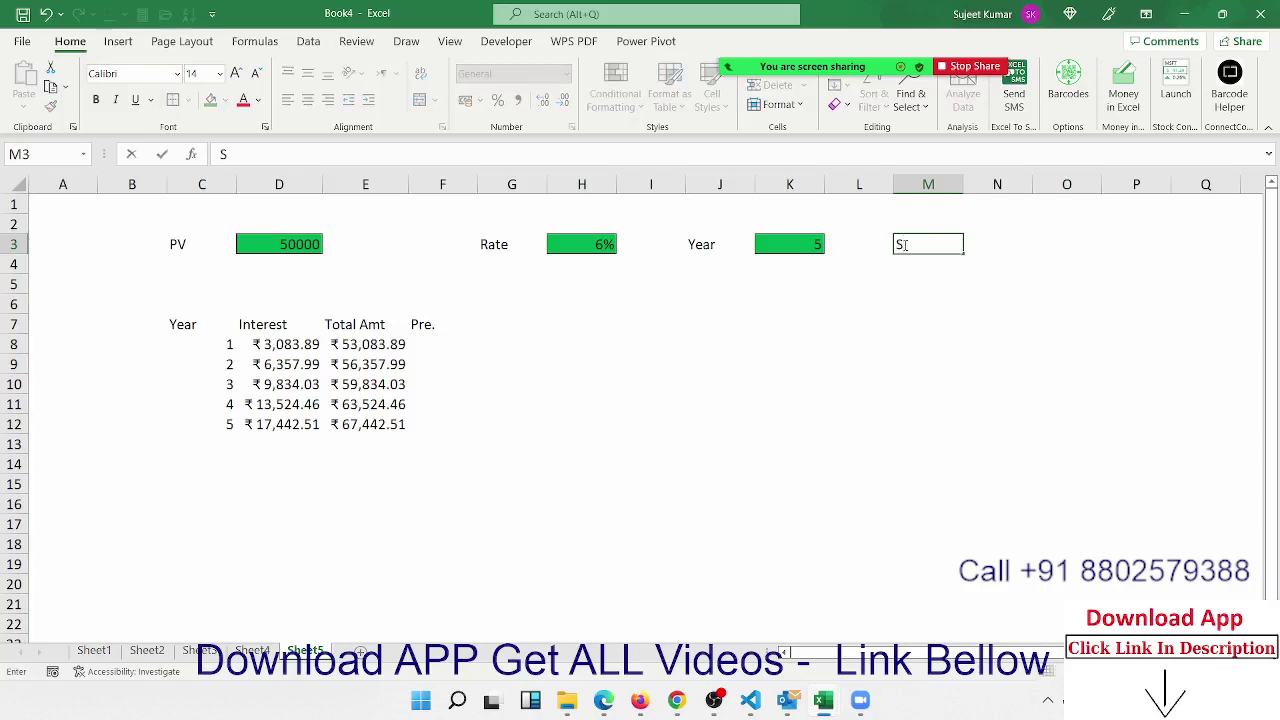
pyautogui.write('art Y')
pyautogui.write('R')
pyautogui.press('Return')
pyautogui.press('Right')
pyautogui.press('Up')
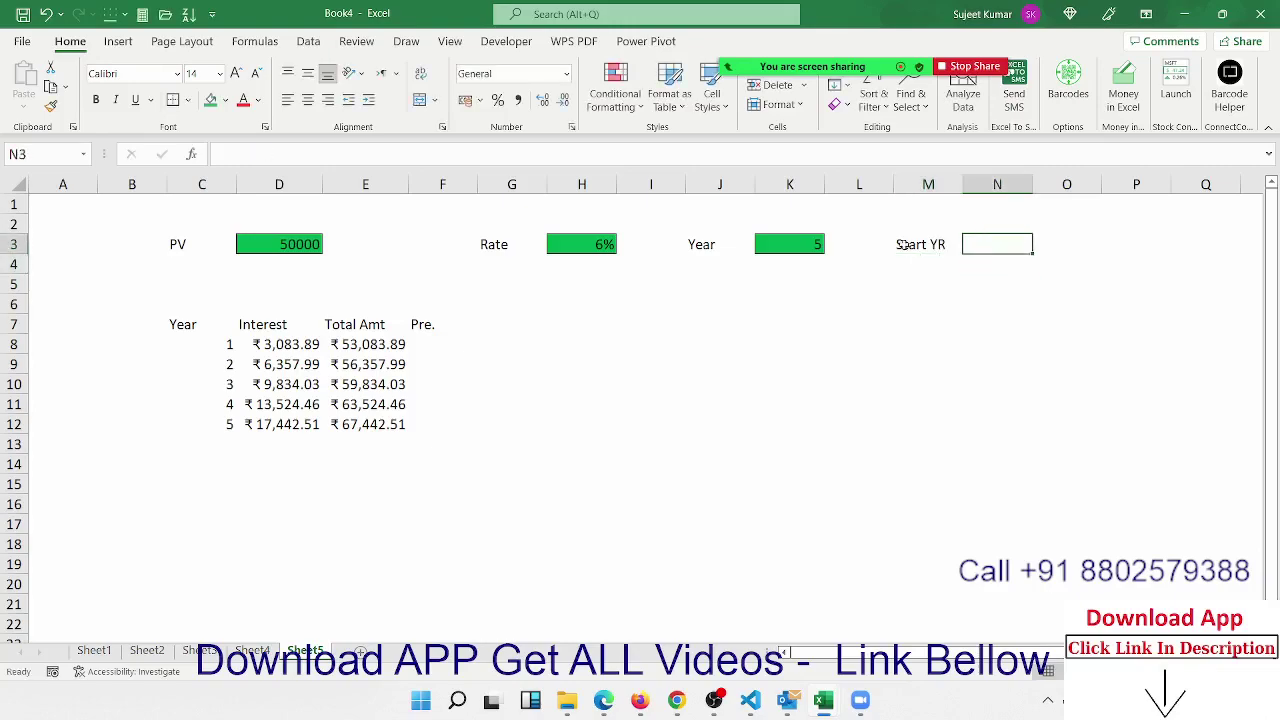
pyautogui.click(211, 100)
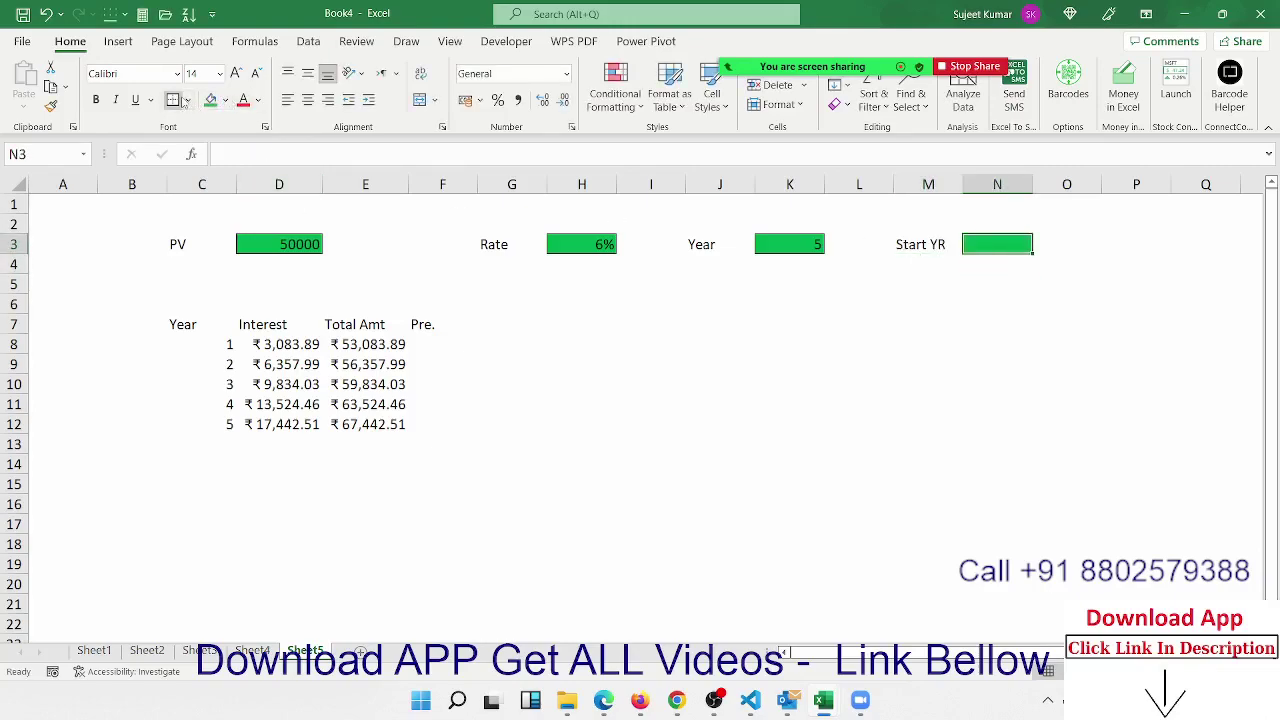
# Enter 2022 as the start year in N3 and give F8 the formula ="From "&N3&" To "&N3+C8
pyautogui.write('2')
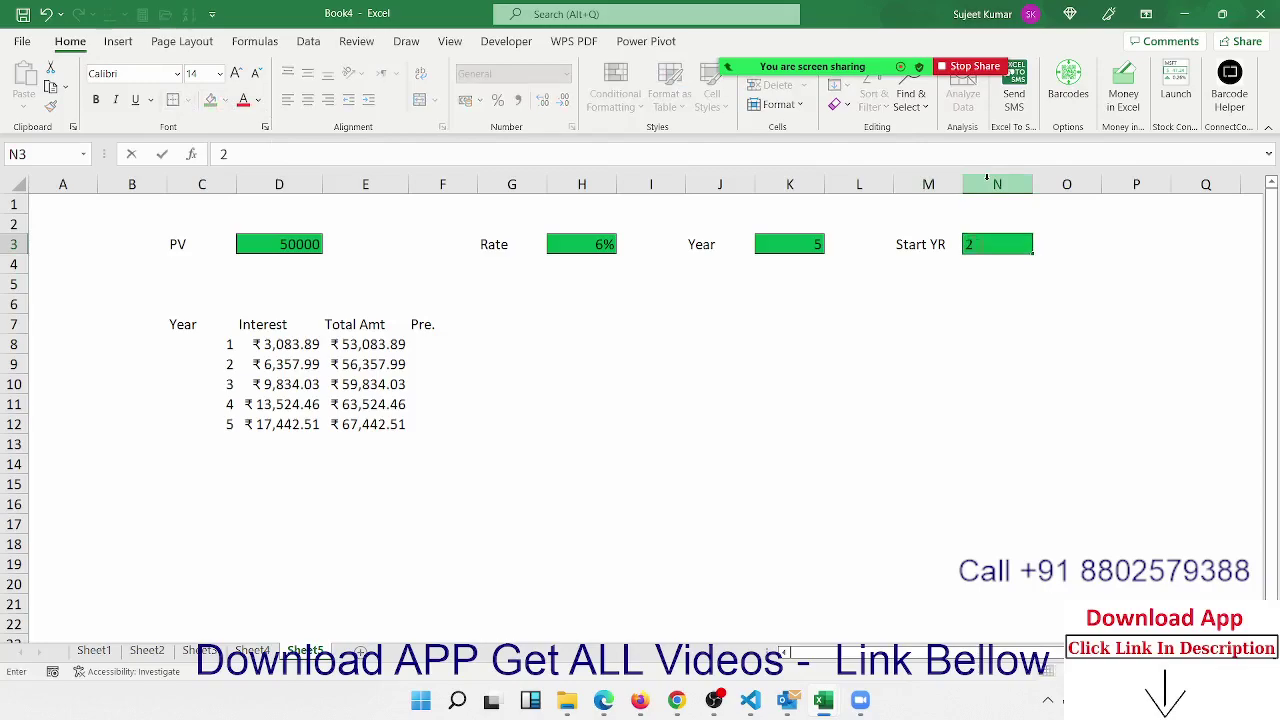
pyautogui.write('022')
pyautogui.press('Return')
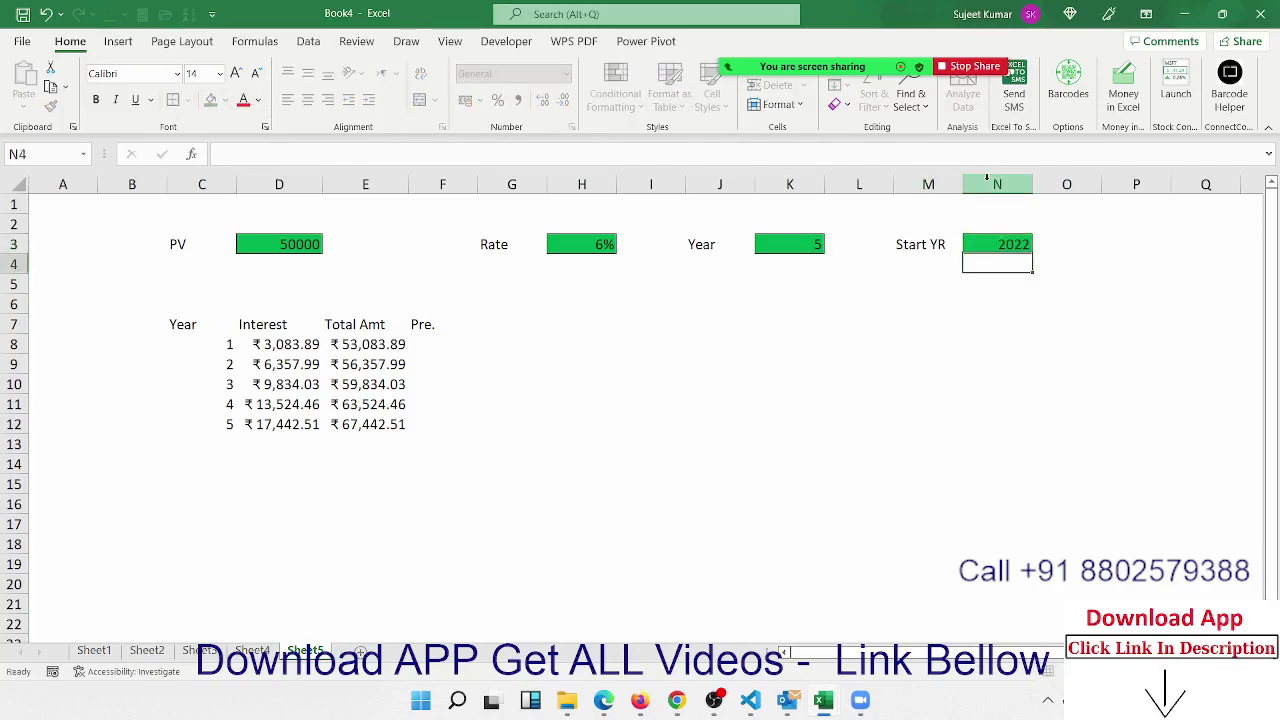
pyautogui.click(438, 346)
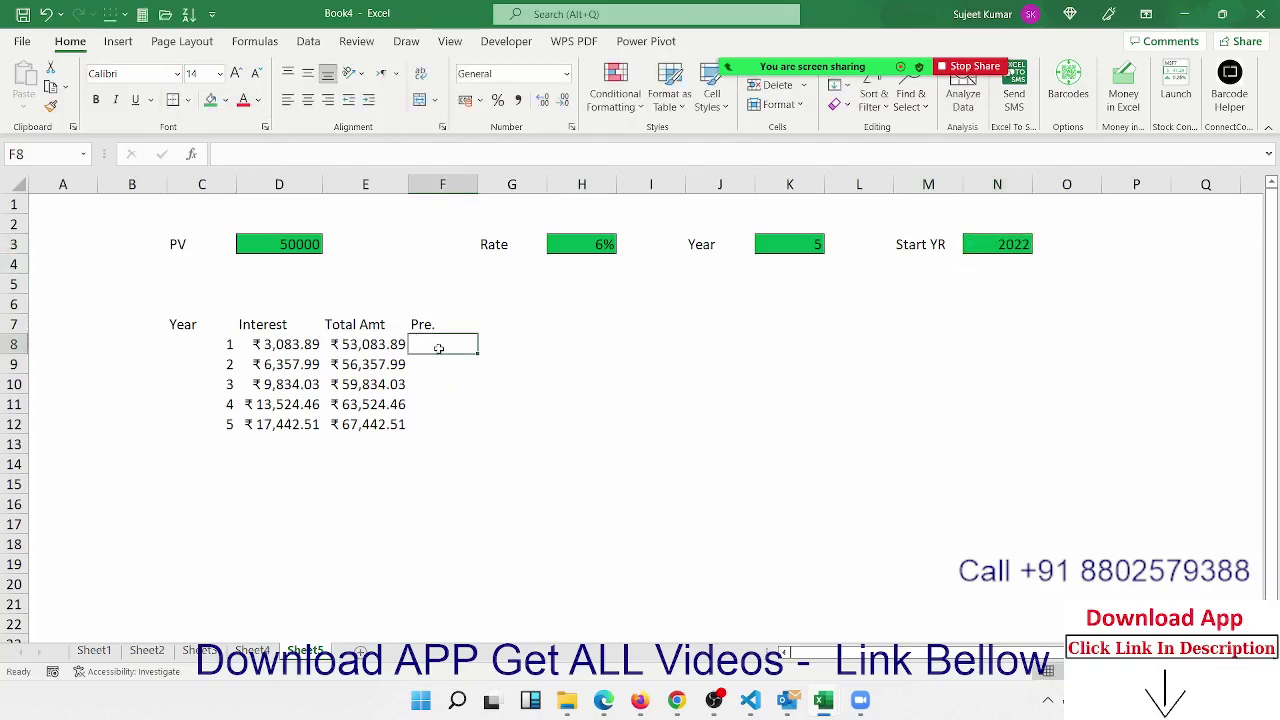
pyautogui.write('=')
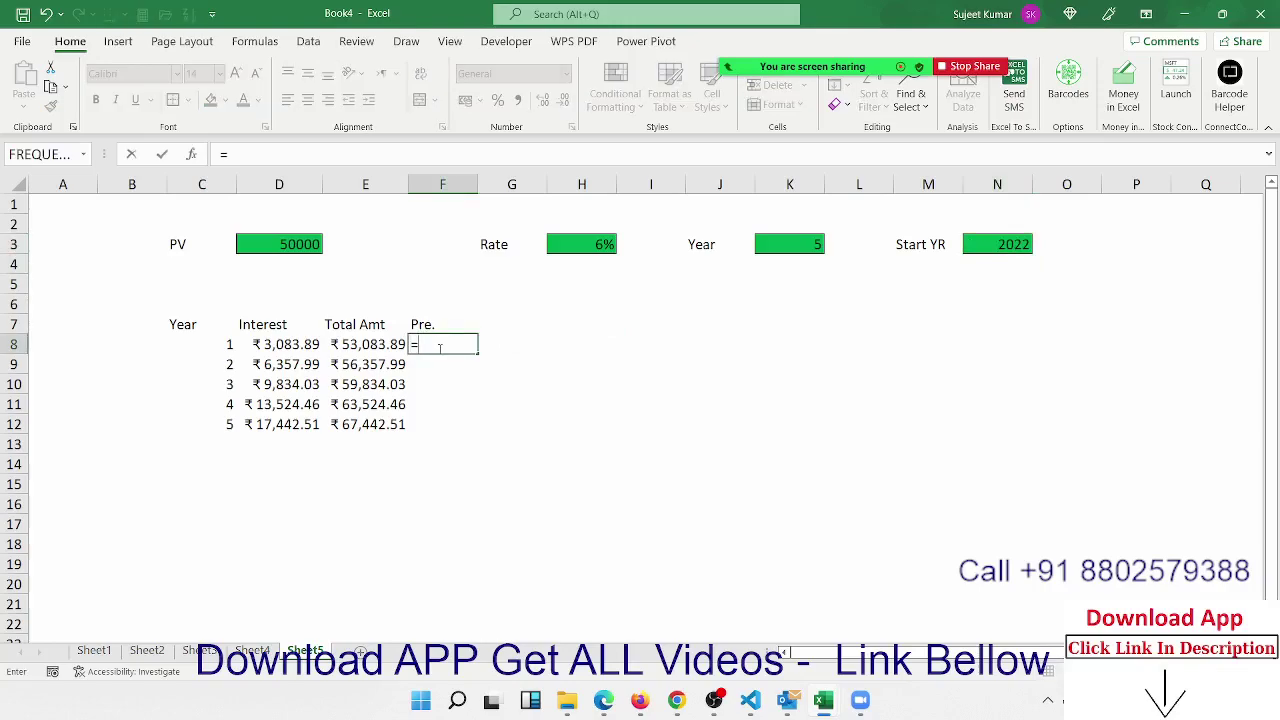
pyautogui.write('"')
pyautogui.write('m')
pyautogui.write('&')
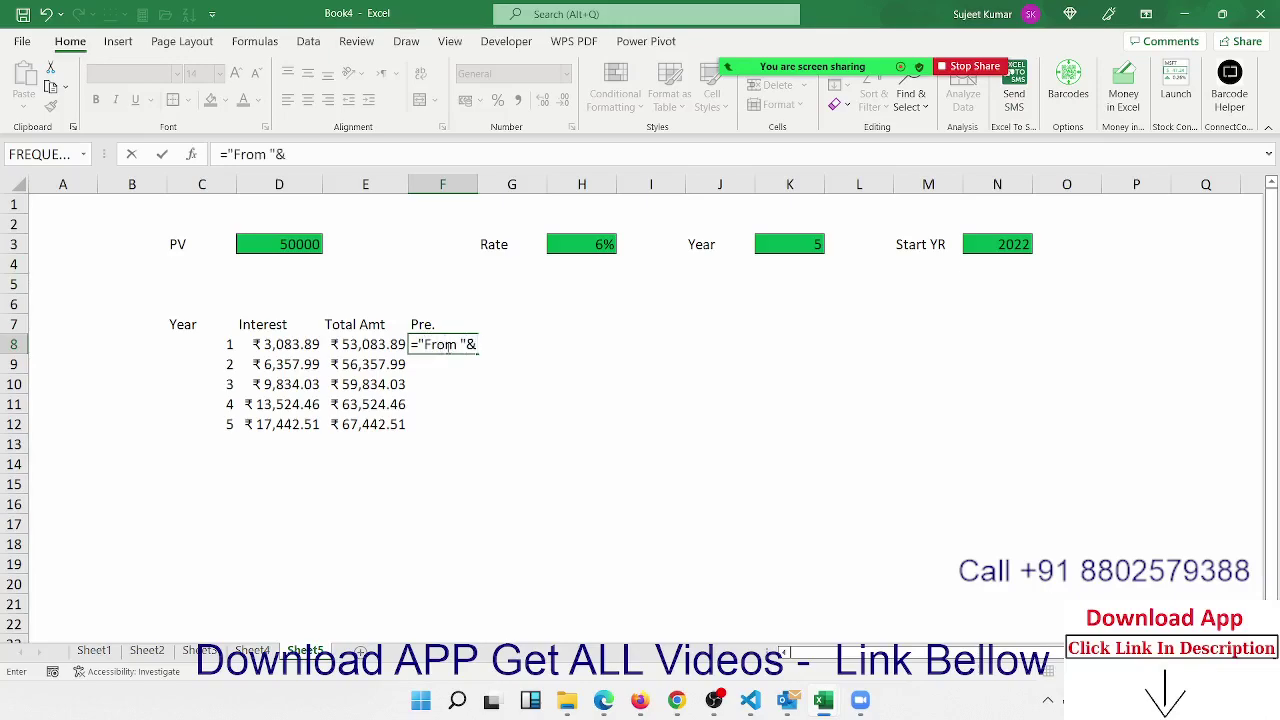
pyautogui.click(997, 245)
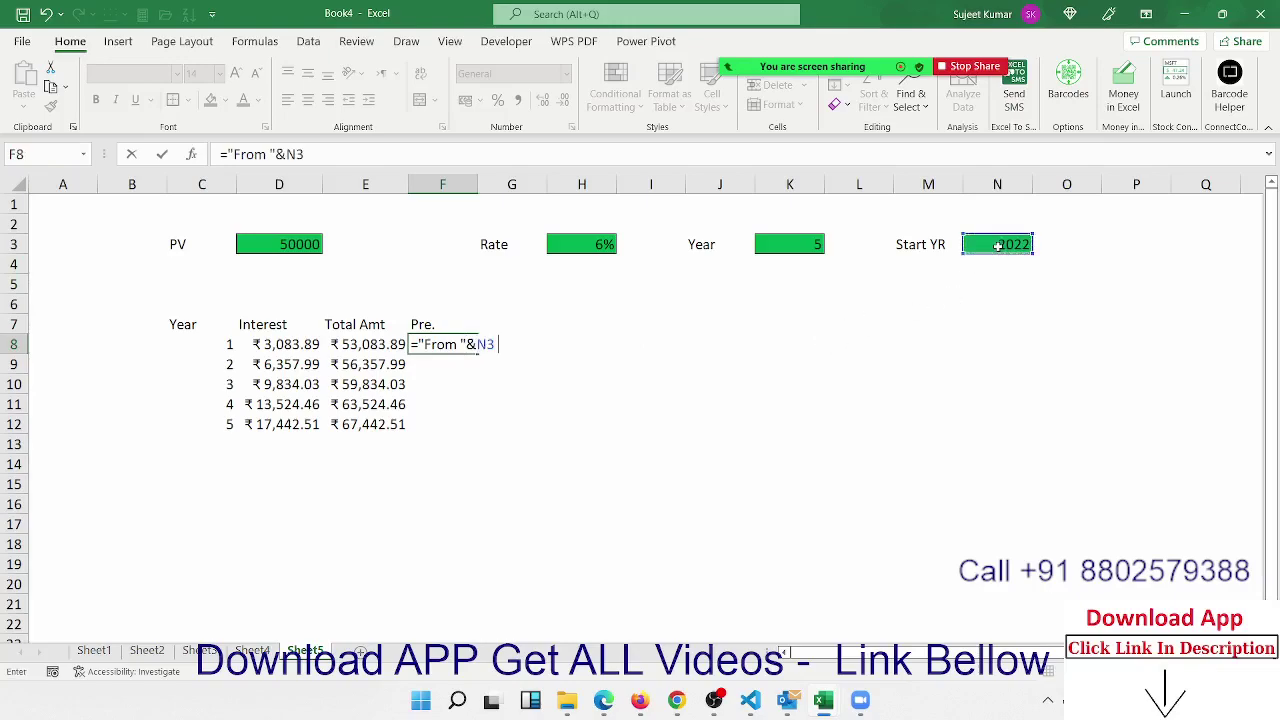
pyautogui.write('&"')
pyautogui.write(' To "')
pyautogui.write('&')
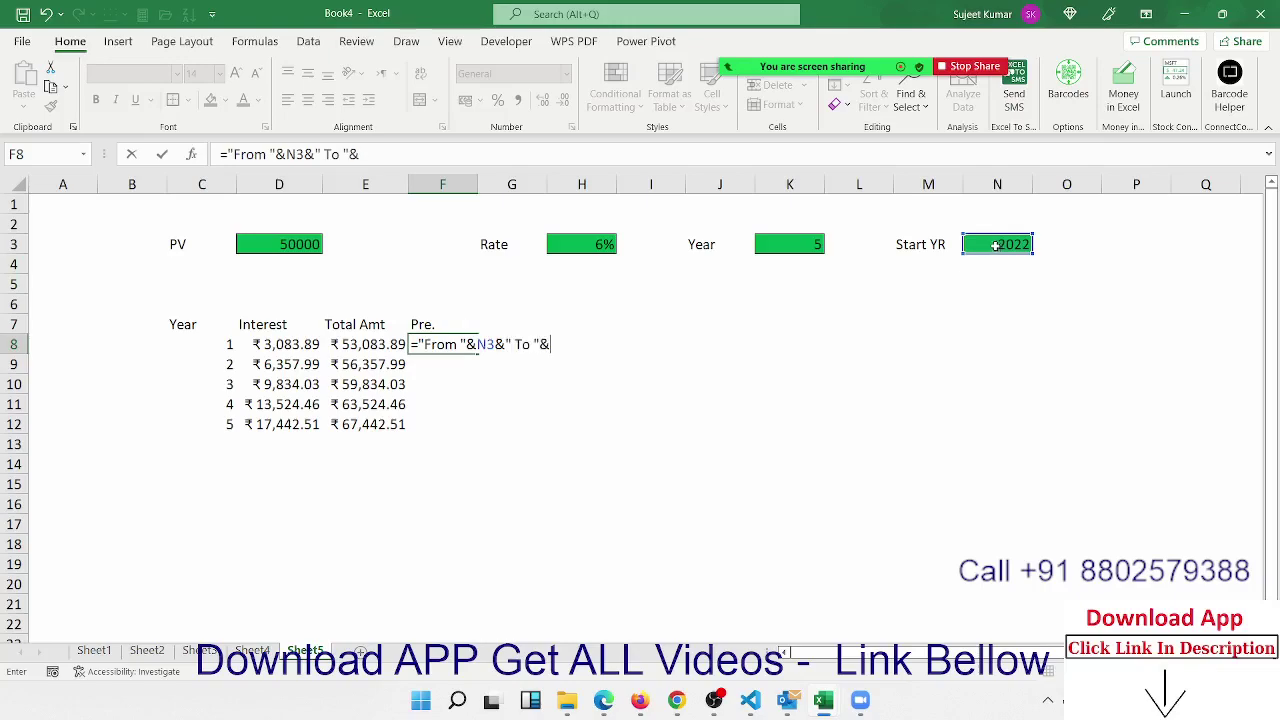
pyautogui.click(978, 243)
pyautogui.write('+')
pyautogui.click(228, 344)
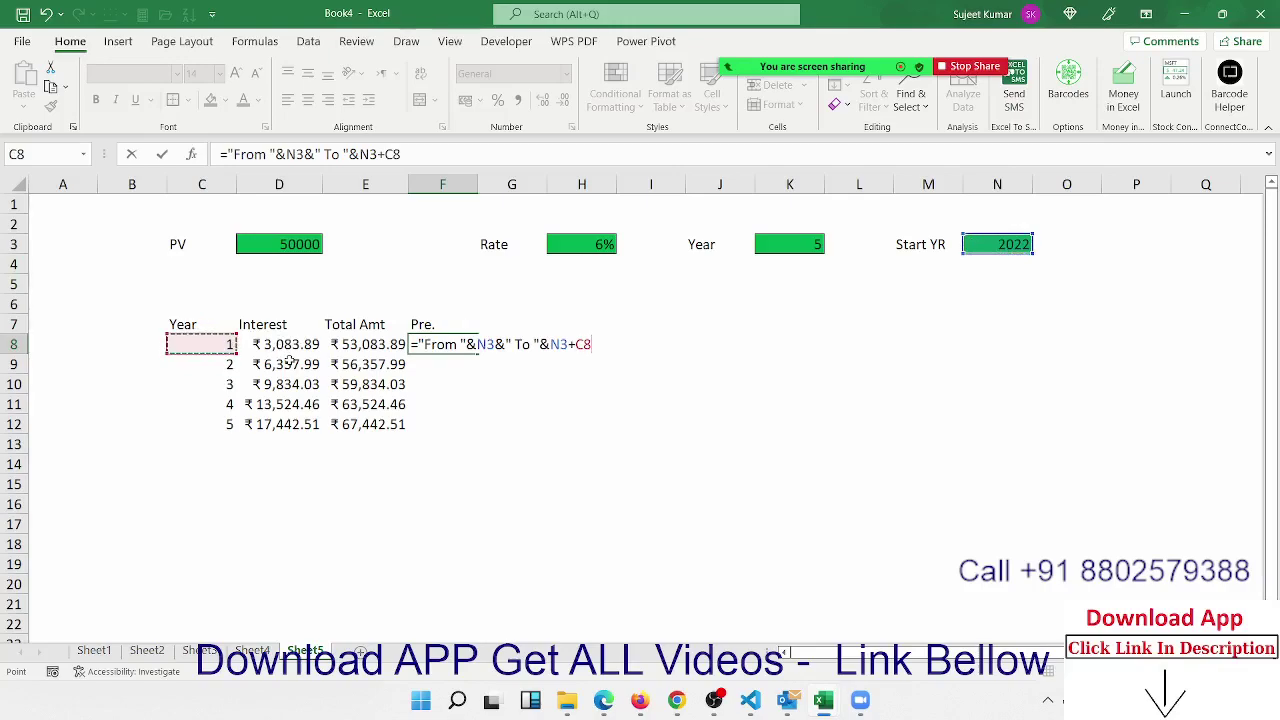
pyautogui.press('Return')
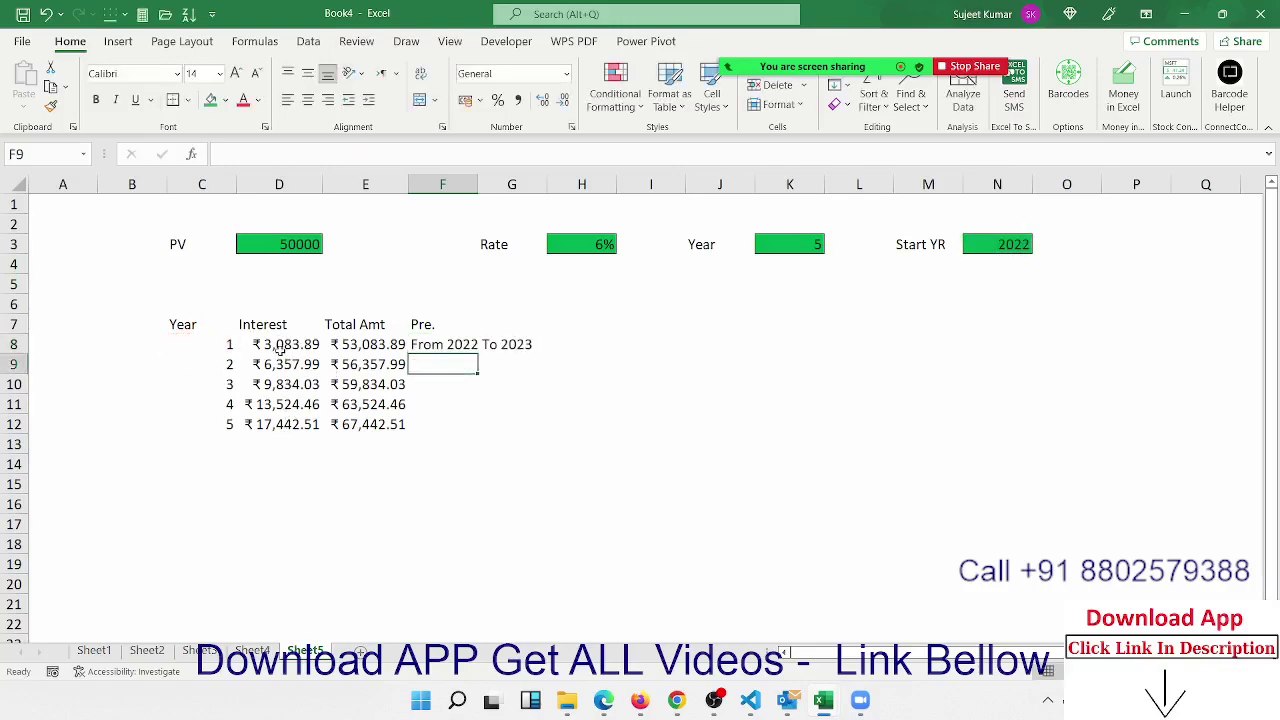
# Make both N3 references in F8's label absolute, giving ="From "&$N$3&" To "&$N$3+C8
pyautogui.click(438, 350)
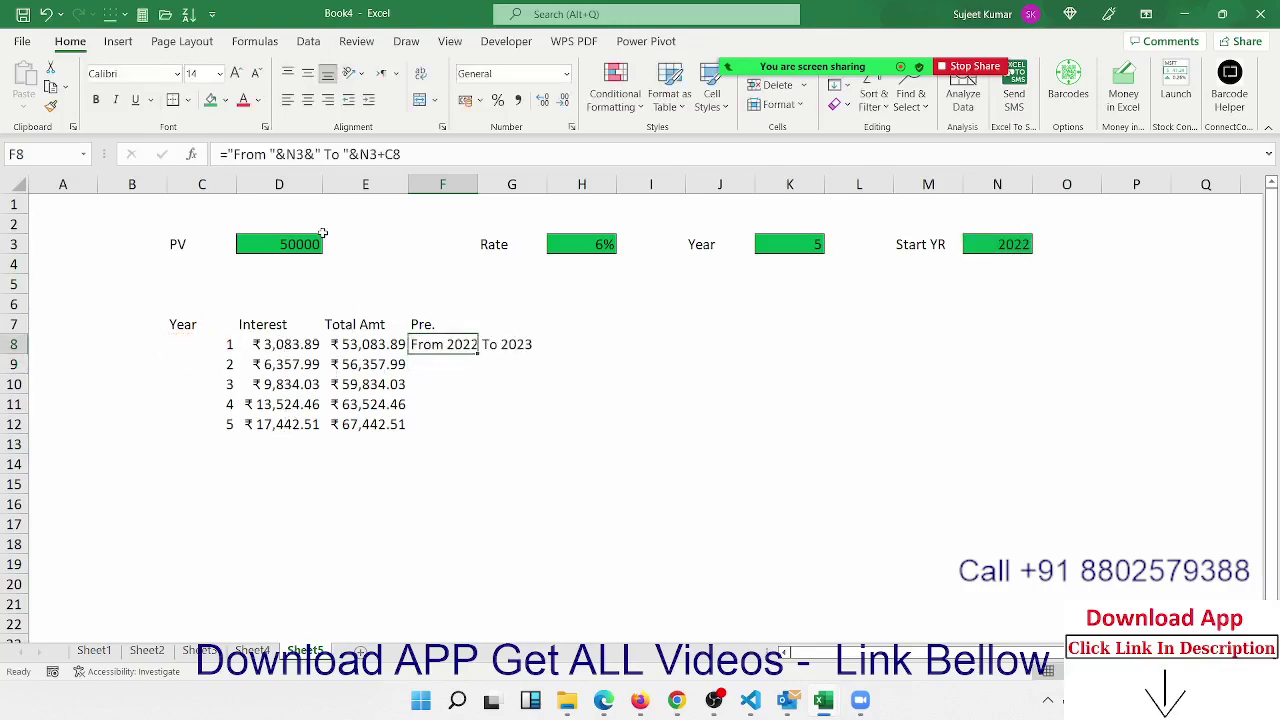
pyautogui.click(298, 155)
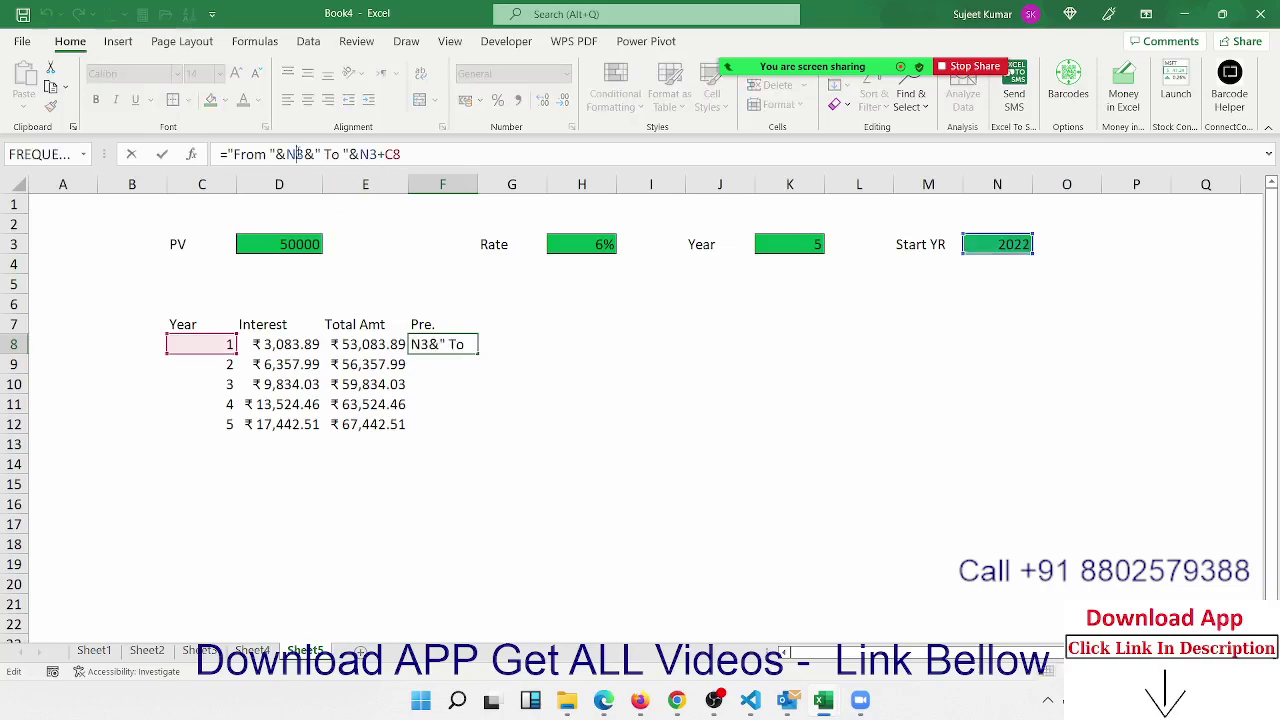
pyautogui.press('F4')
pyautogui.click(387, 155)
pyautogui.press('F4')
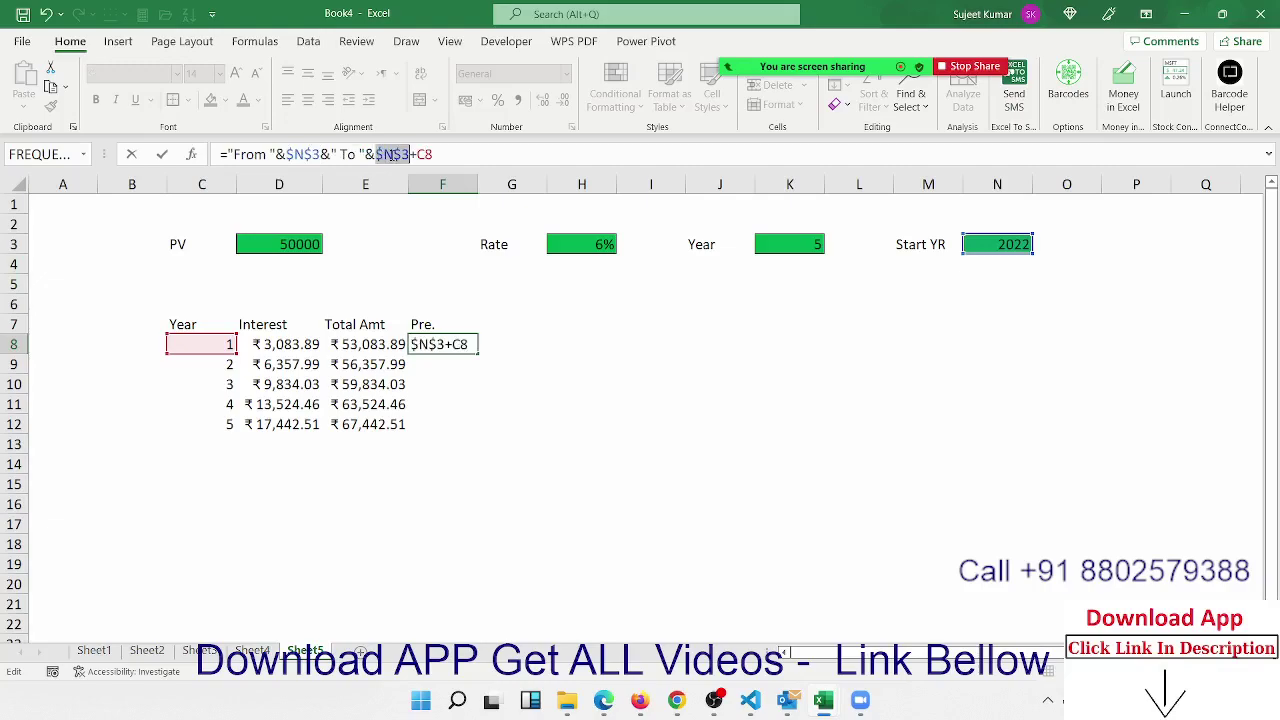
pyautogui.press('Return')
pyautogui.click(440, 345)
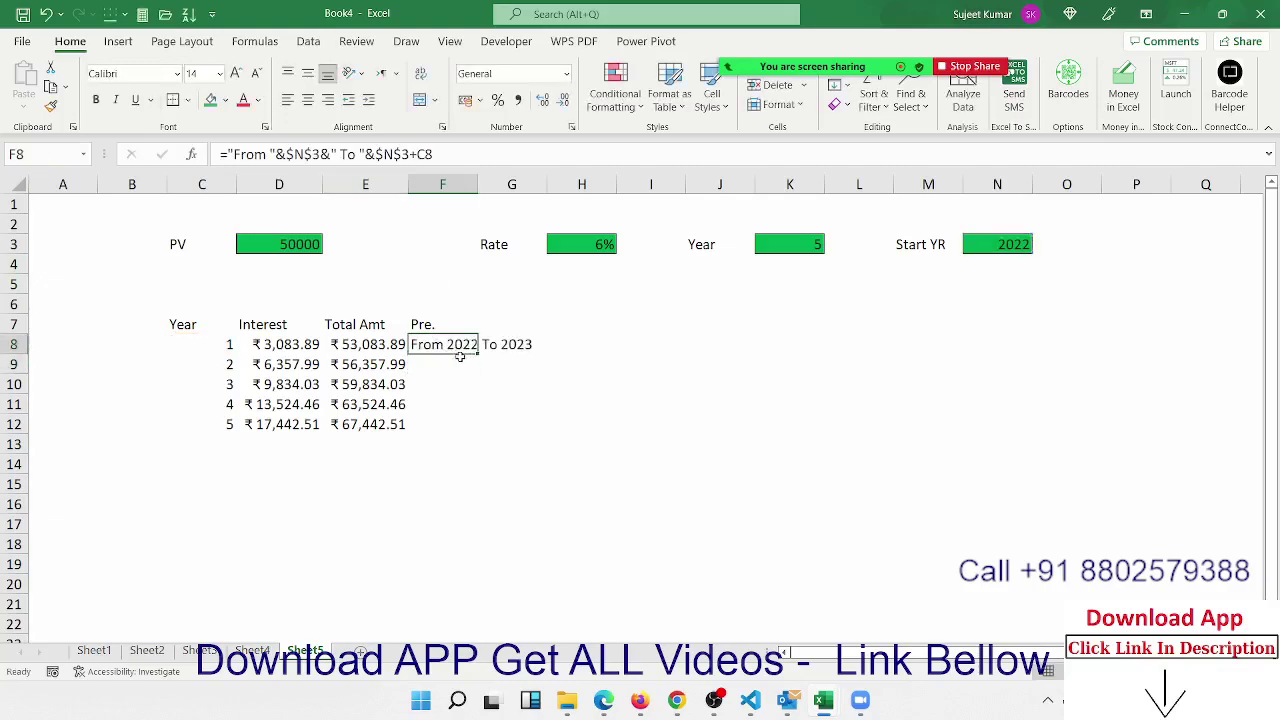
# Copy F8's From–To label formula down column F to row 18
pyautogui.moveTo(478, 355); pyautogui.dragTo(480, 532)
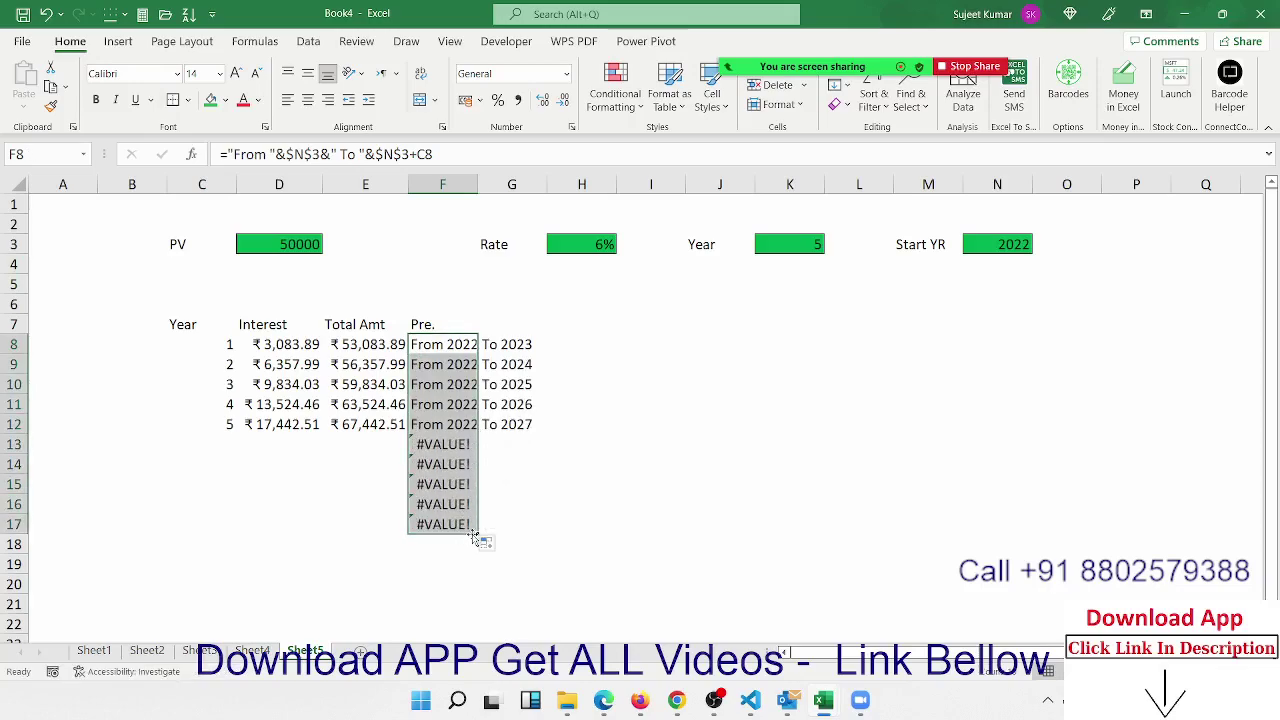
pyautogui.moveTo(479, 533); pyautogui.dragTo(479, 548)
pyautogui.click(238, 450)
# Wrap F8's label formula in IFERROR(...,"") so errors show as blank
pyautogui.click(421, 338)
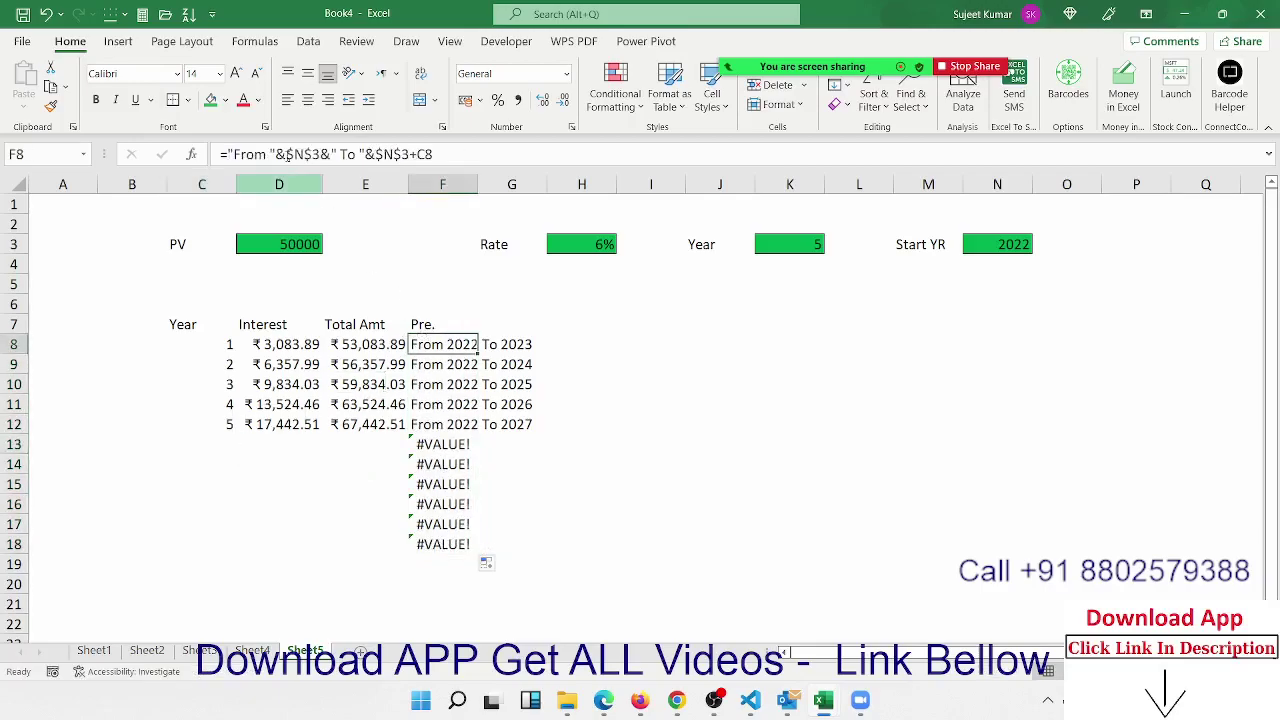
pyautogui.press('F2')
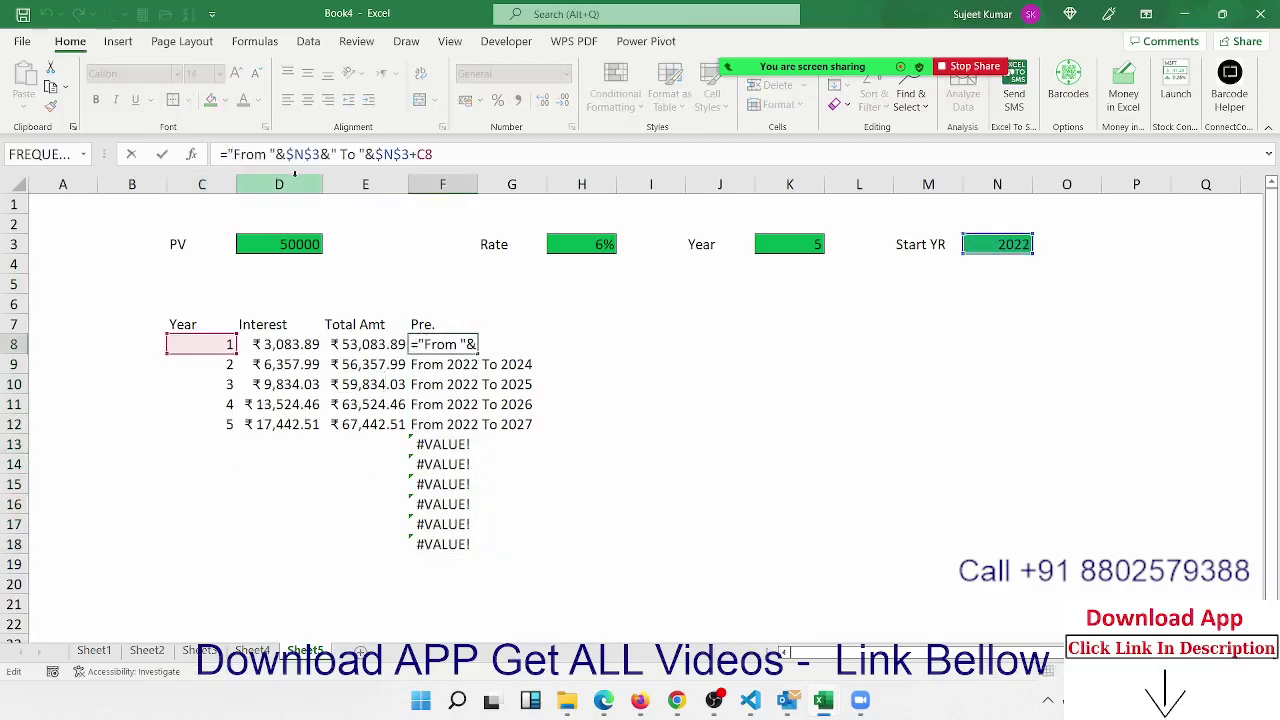
pyautogui.click(224, 154)
pyautogui.write('IF')
pyautogui.press('Down')
pyautogui.press('Tab')
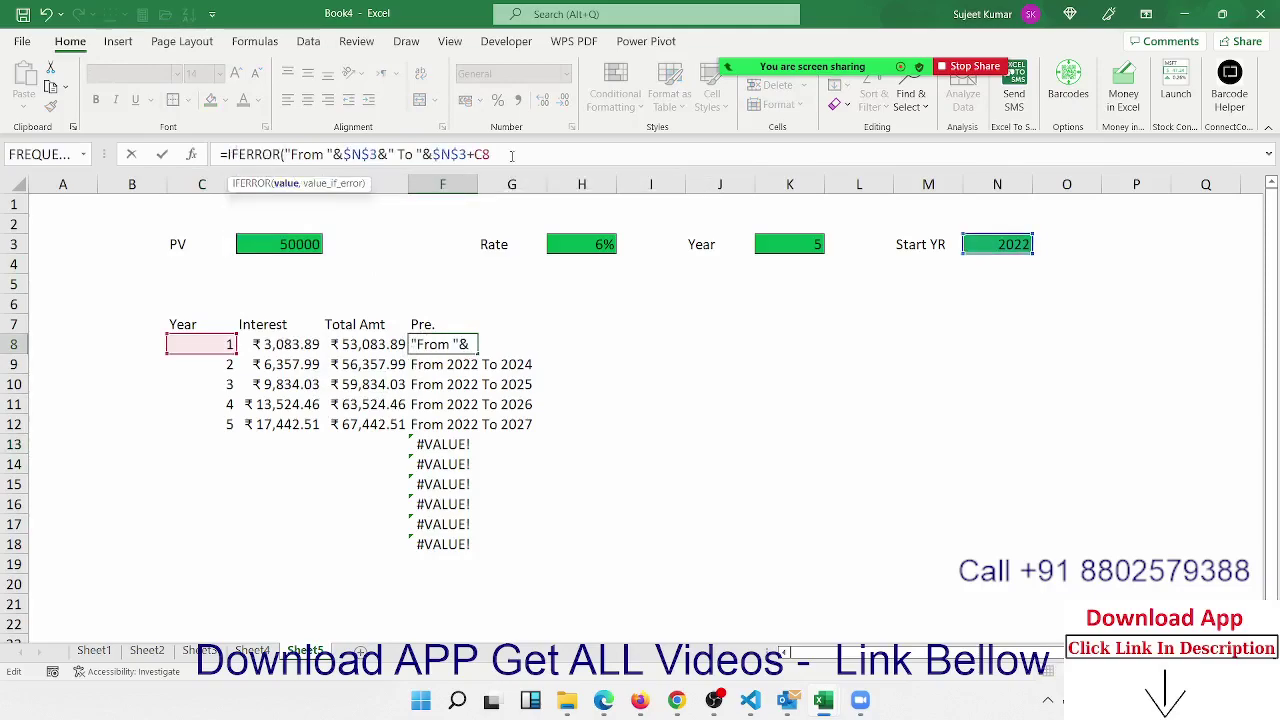
pyautogui.click(525, 153)
pyautogui.write(',""')
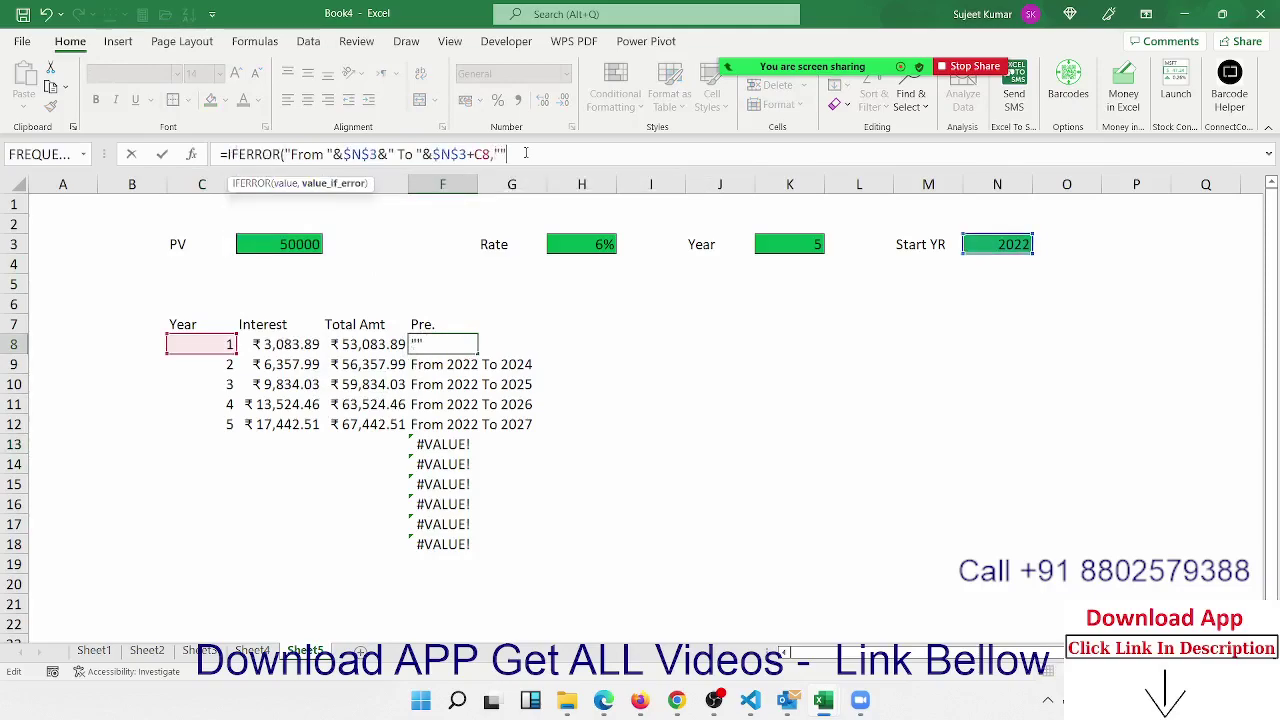
pyautogui.write(')')
pyautogui.press('Return')
# Fill the IFERROR label formula down F8:F18 with Ctrl+D
pyautogui.press('Up')
pyautogui.hotkey('ctrl', 'shift', 'Down')
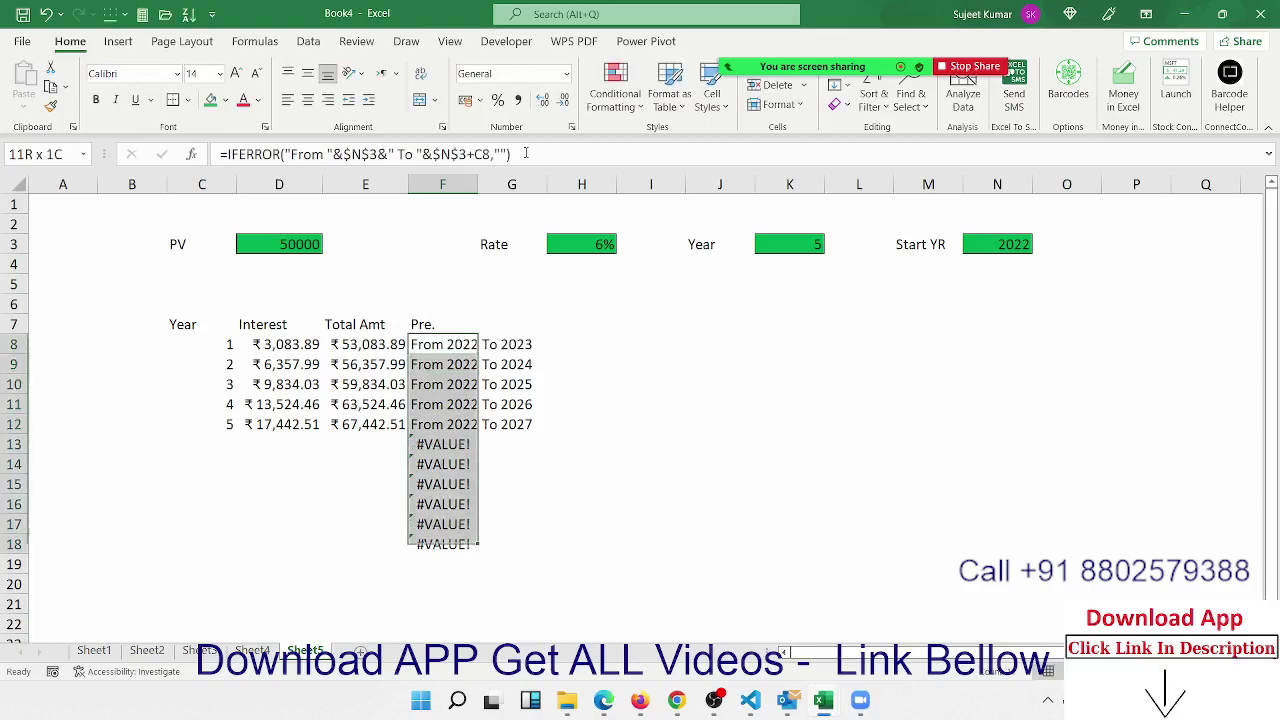
pyautogui.hotkey('ctrl', 'd')
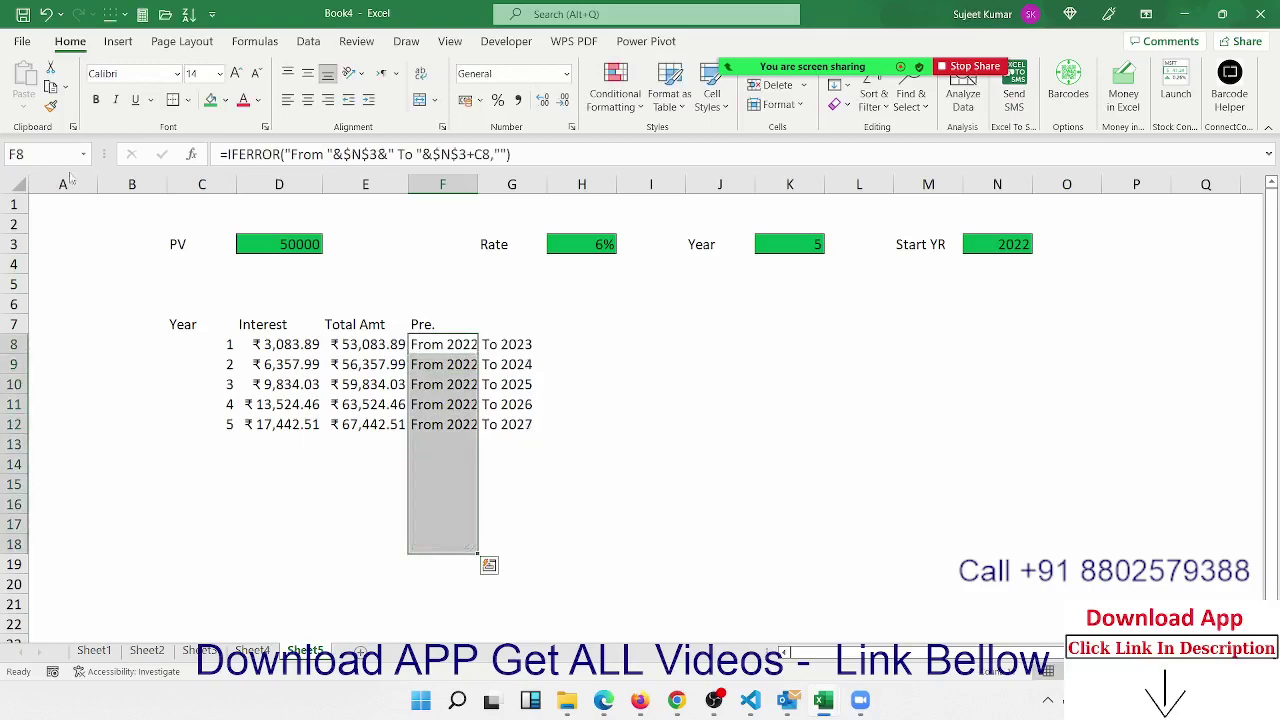
pyautogui.moveTo(184, 327)
pyautogui.mouseDown()
pyautogui.moveTo(522, 410)
pyautogui.moveTo(522, 584)
pyautogui.mouseUp()
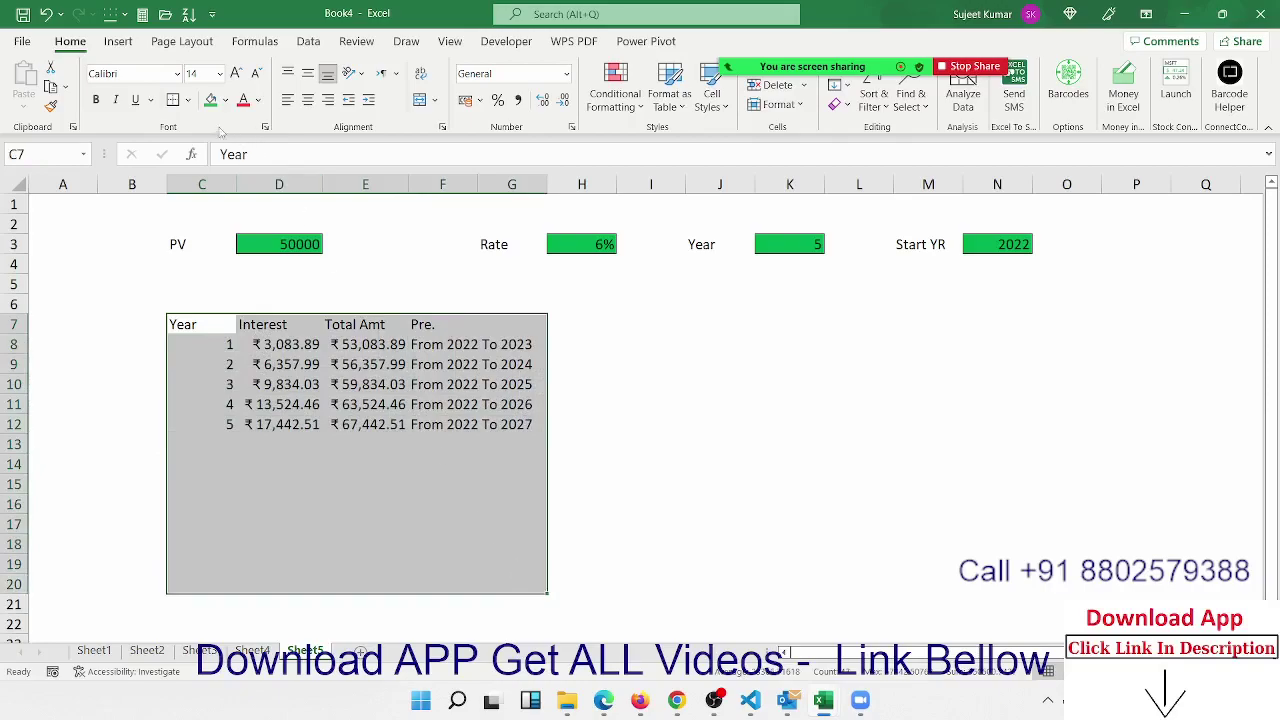
# Put borders around every cell of the table
pyautogui.click(187, 100)
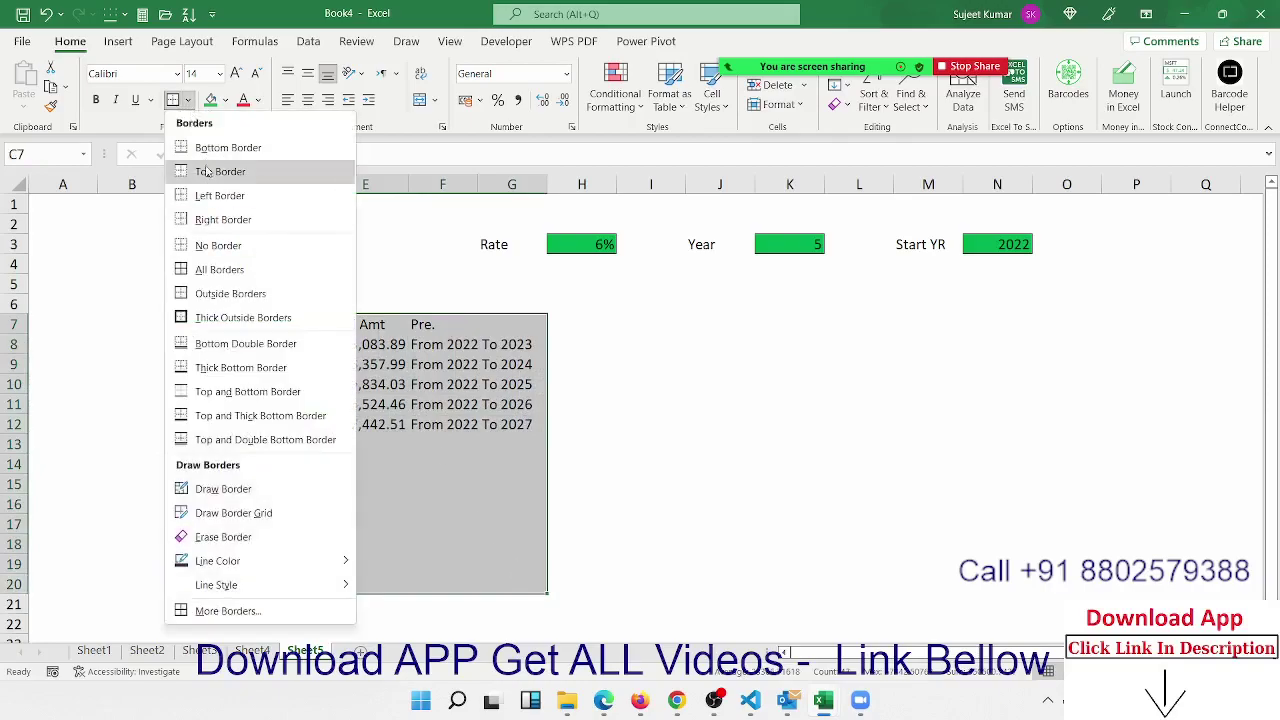
pyautogui.click(219, 270)
pyautogui.click(219, 330)
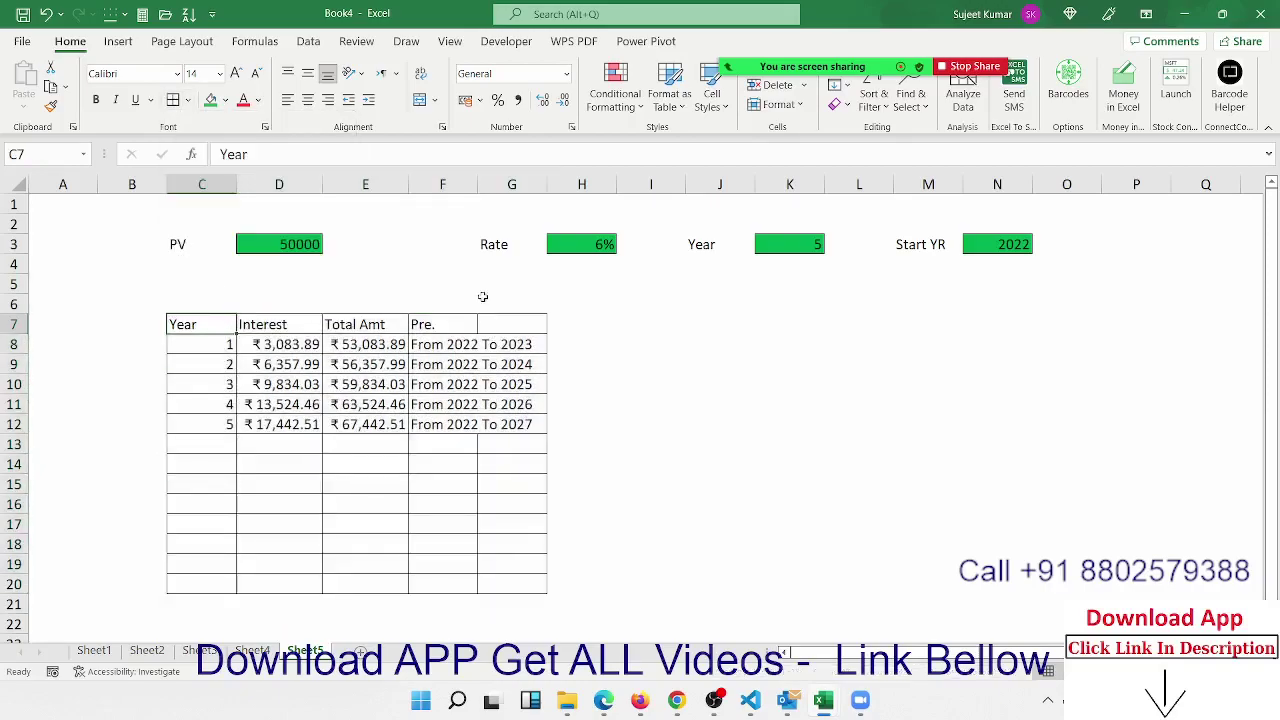
# Widen column F, narrow column G, and merge F3:G3 with the Rate label right-aligned
pyautogui.moveTo(477, 184)
pyautogui.mouseDown()
pyautogui.moveTo(597, 190)
pyautogui.moveTo(543, 205)
pyautogui.mouseUp()
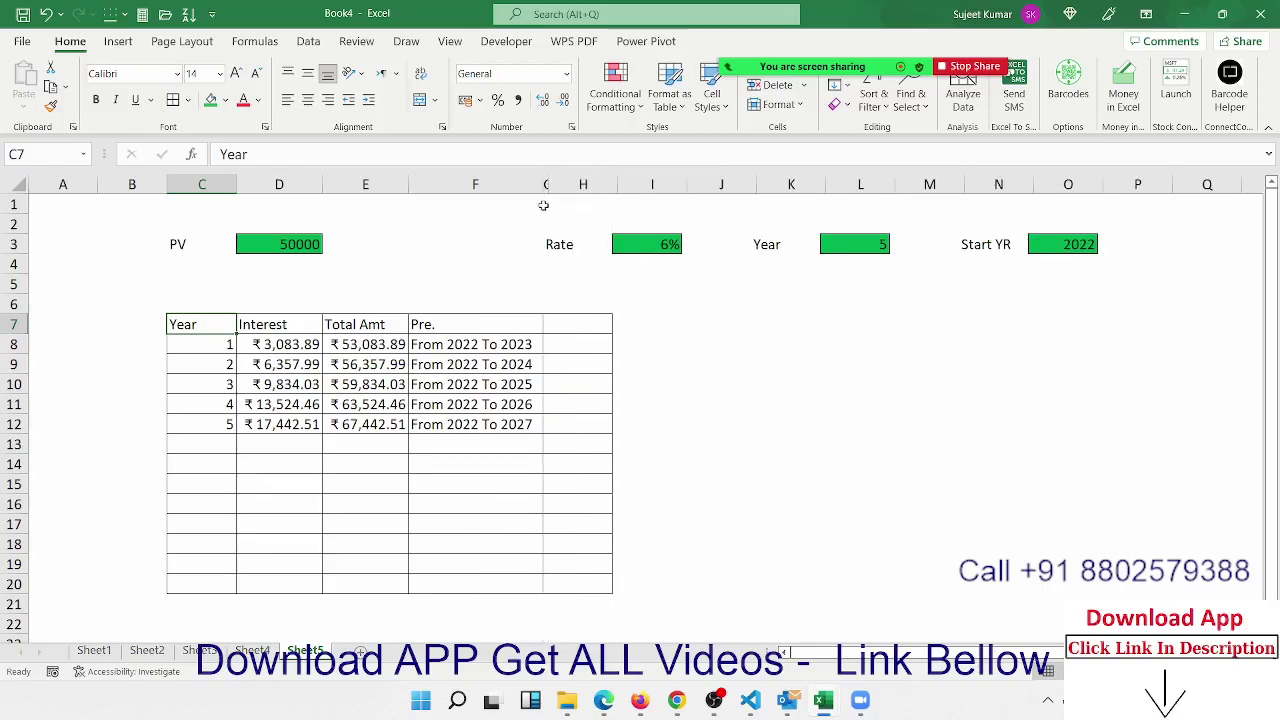
pyautogui.click(600, 374)
pyautogui.click(540, 250)
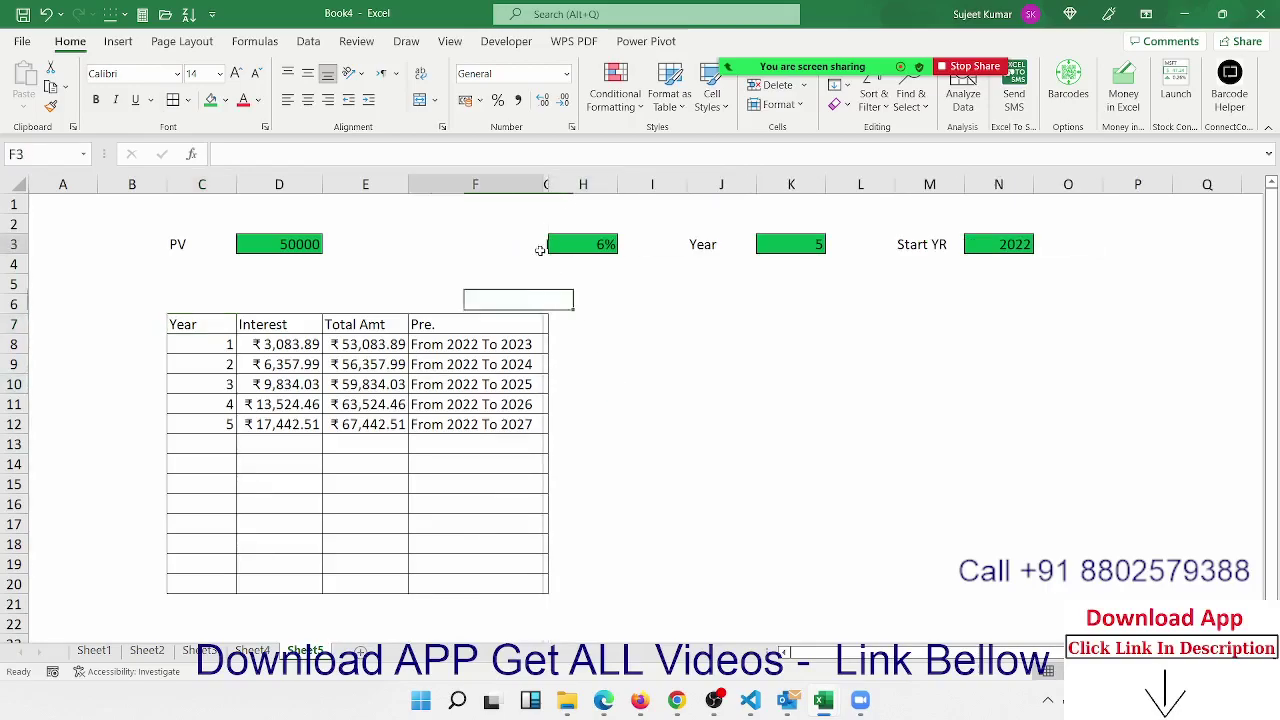
pyautogui.click(546, 246)
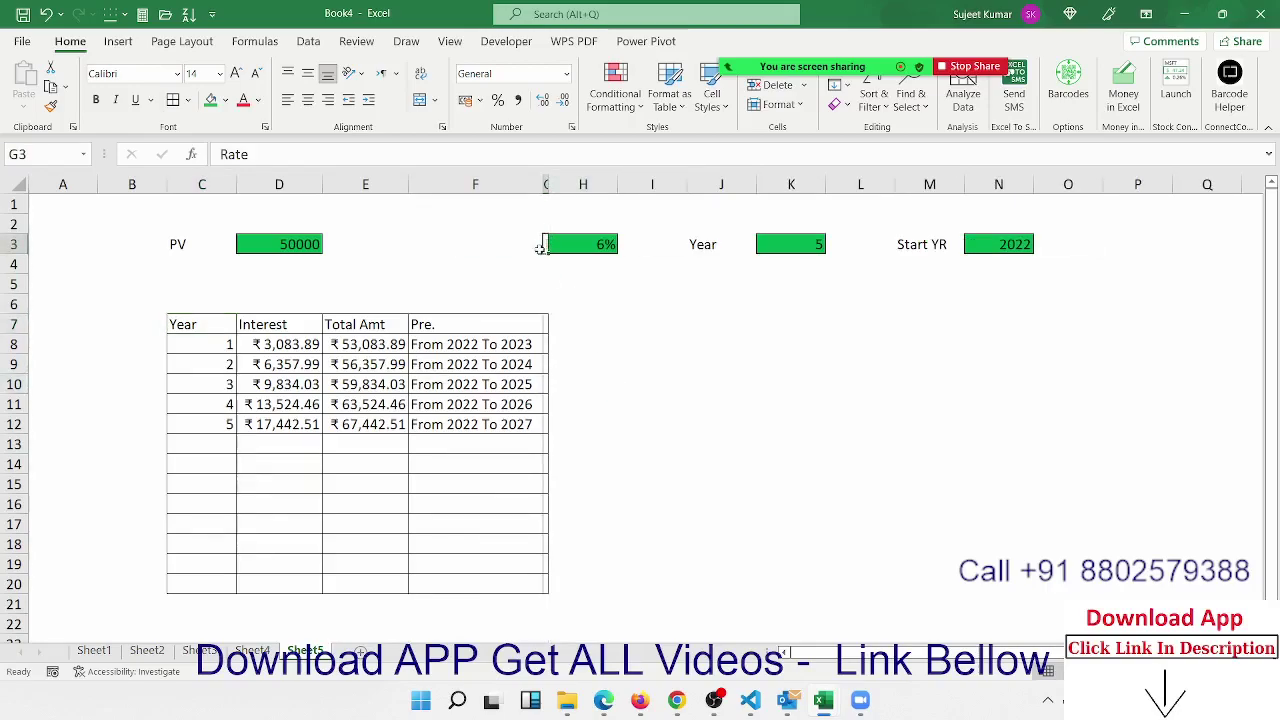
pyautogui.moveTo(546, 246); pyautogui.dragTo(540, 248)
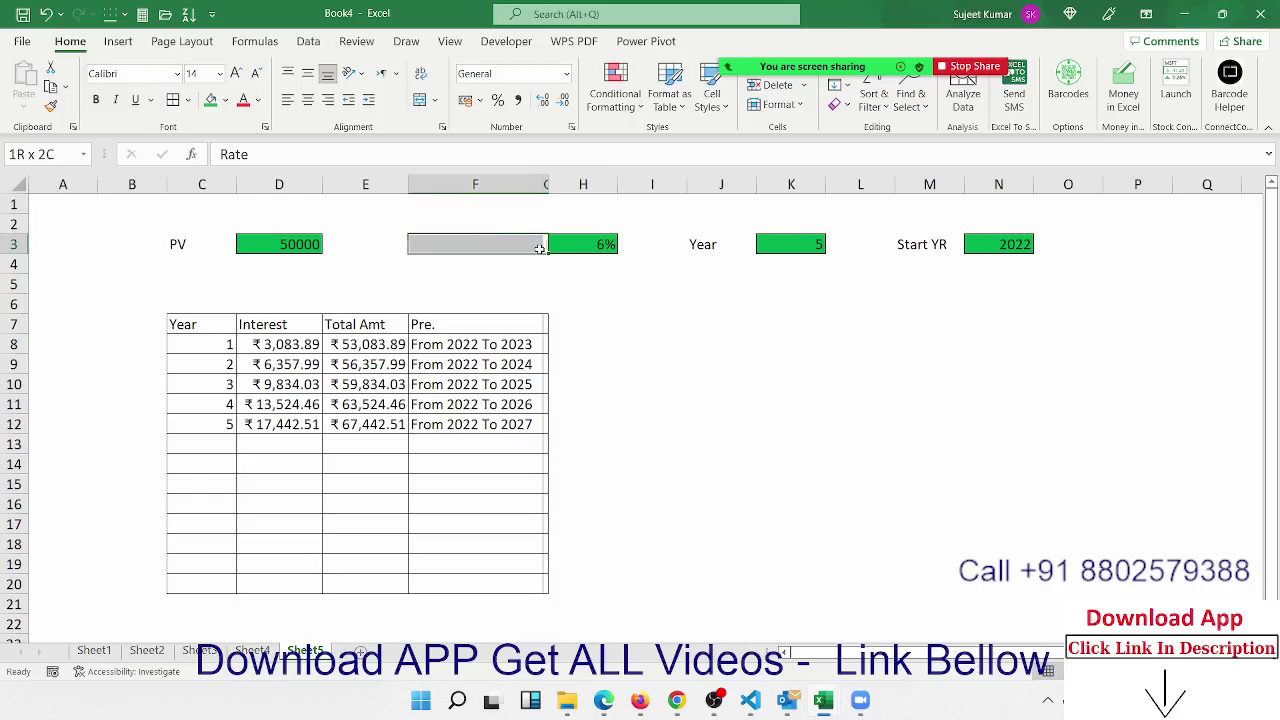
pyautogui.click(420, 101)
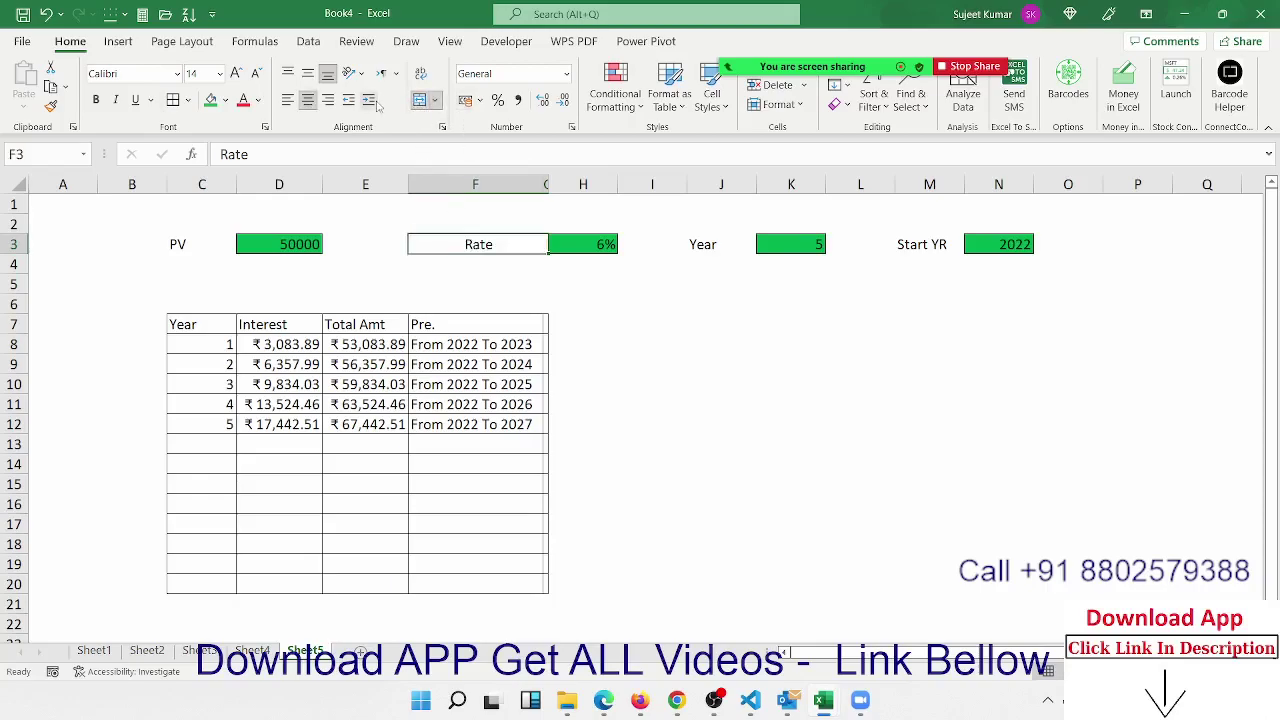
pyautogui.click(287, 101)
pyautogui.click(328, 101)
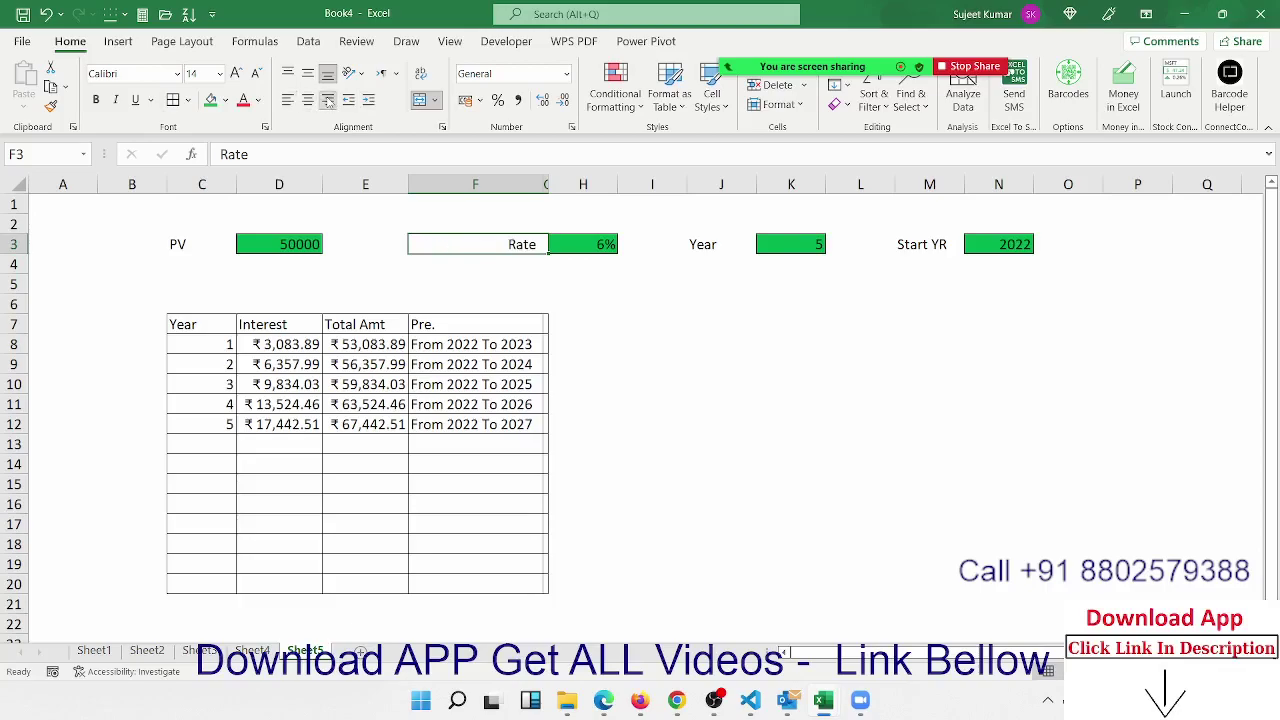
pyautogui.click(411, 297)
pyautogui.click(656, 400)
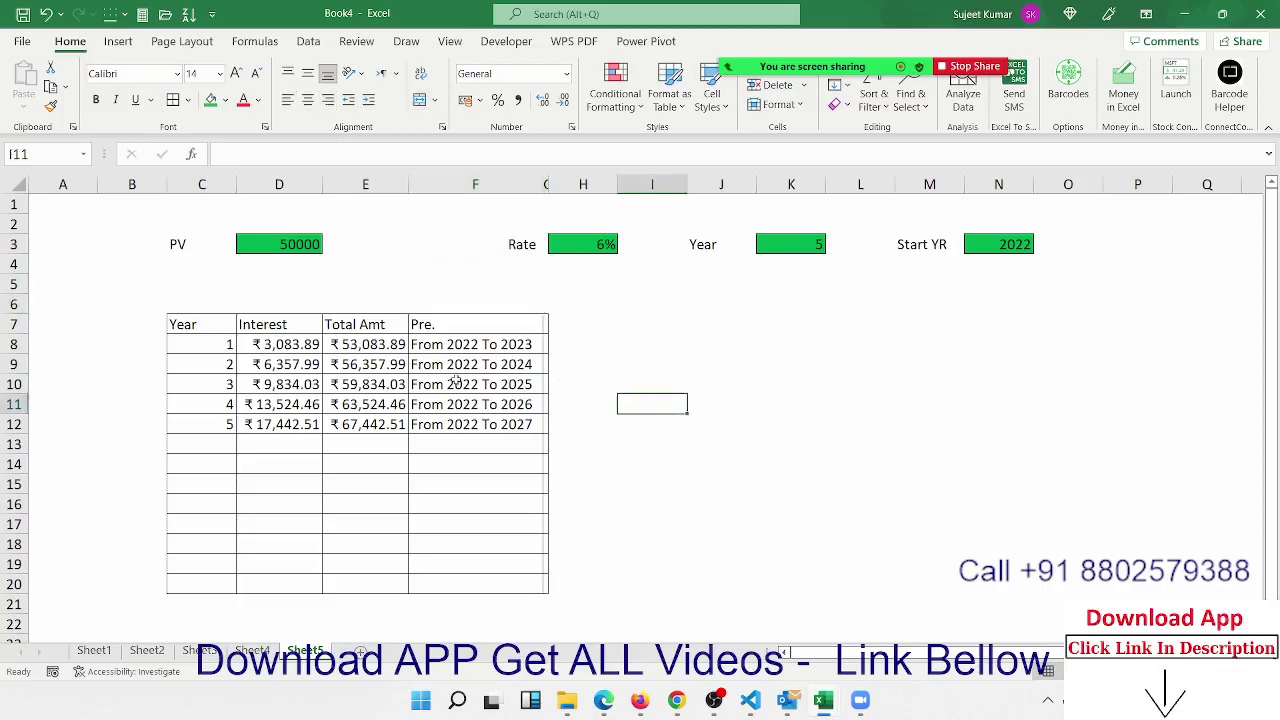
# Give the header row (Year, Interest, Total Amt, Pre.) a green fill
pyautogui.click(453, 458)
pyautogui.click(318, 522)
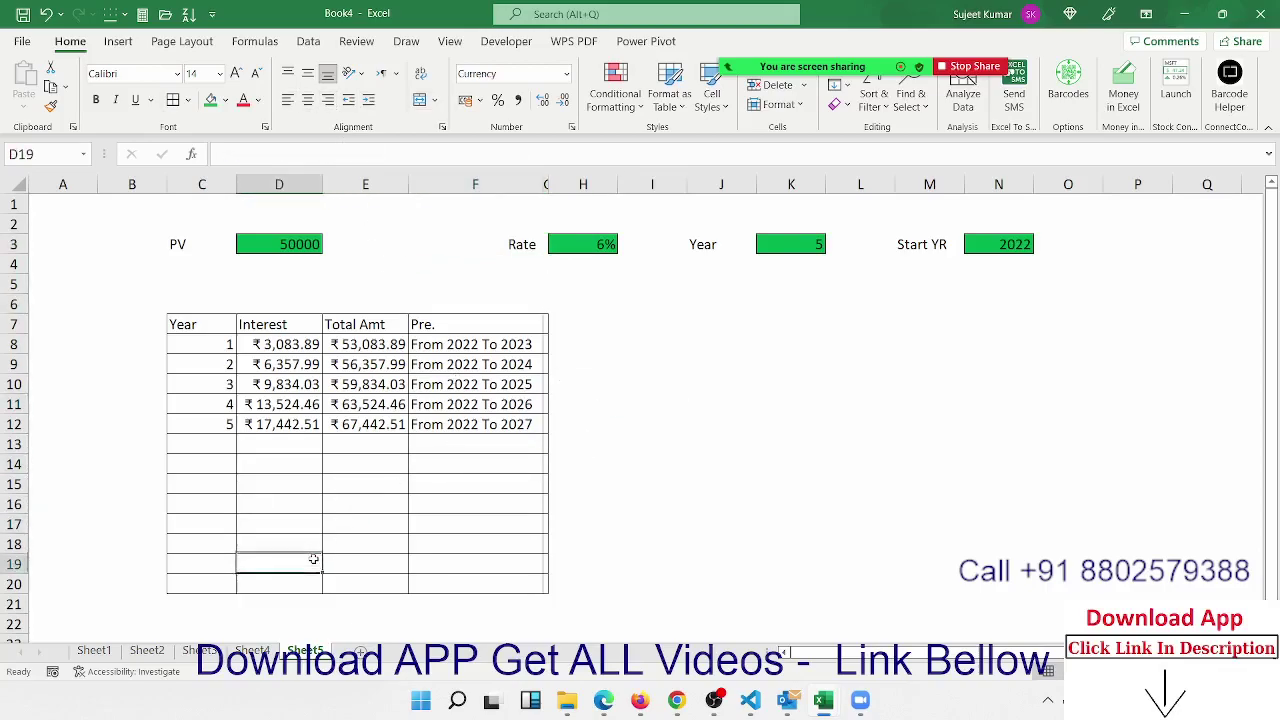
pyautogui.moveTo(200, 326); pyautogui.dragTo(466, 320)
pyautogui.click(208, 100)
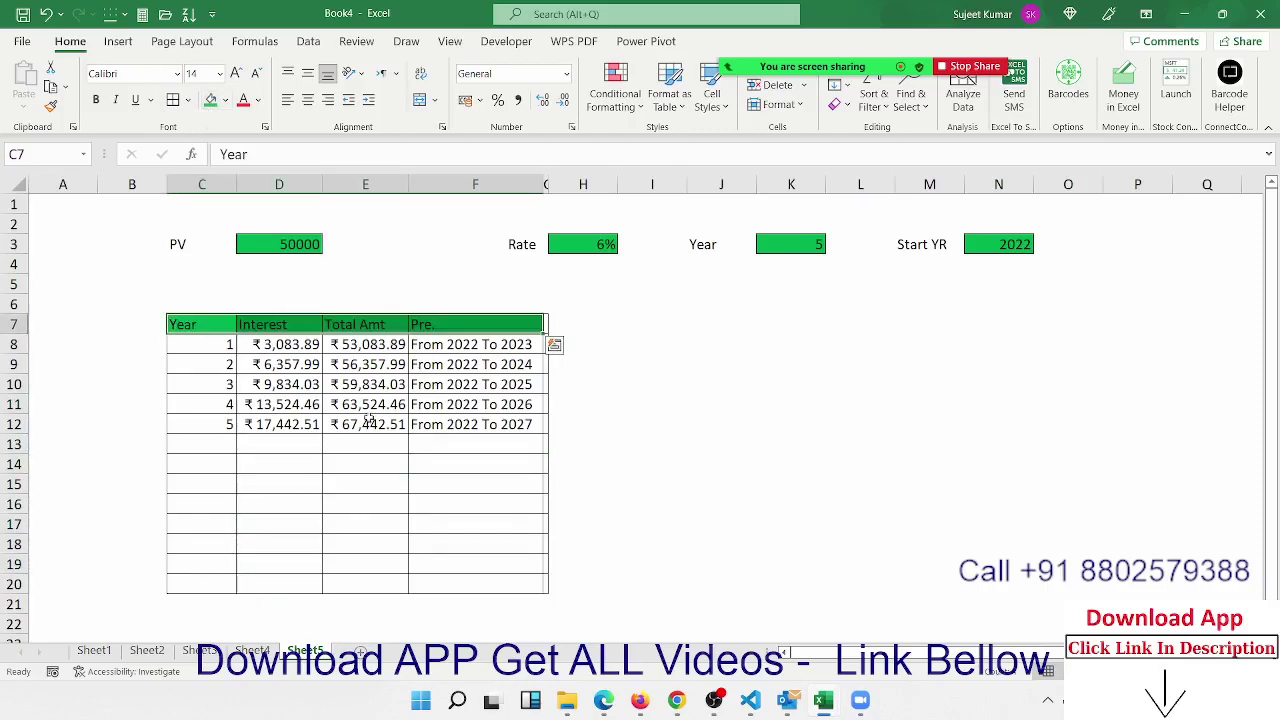
pyautogui.click(420, 560)
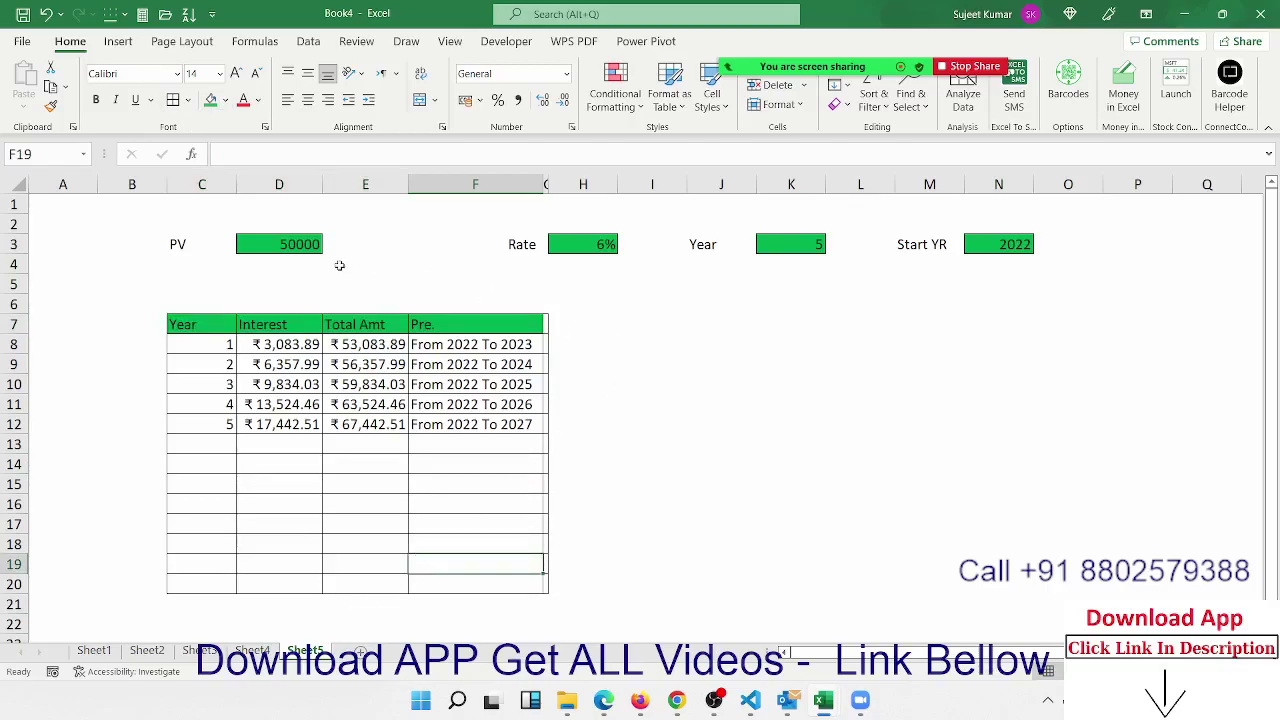
# Change the Year input in K3 to 6, then 7, then 80 to watch rows expand
pyautogui.click(819, 251)
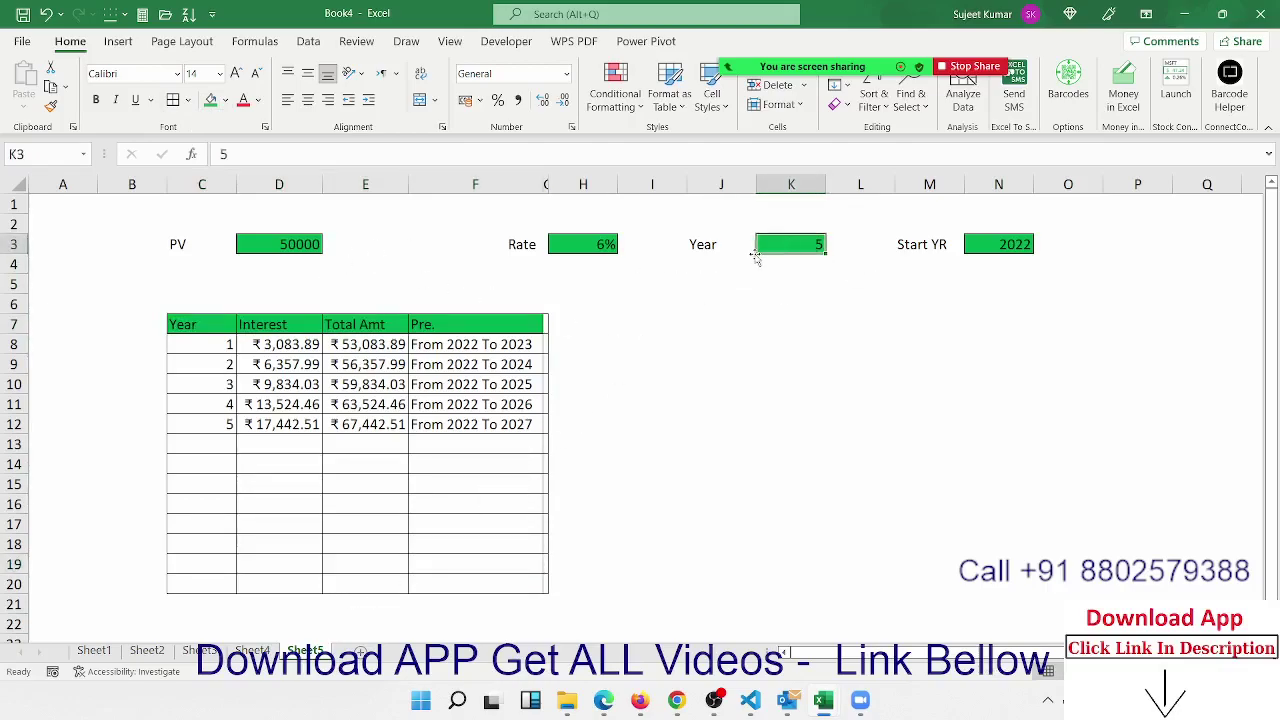
pyautogui.write('6')
pyautogui.press('Return')
pyautogui.click(757, 251)
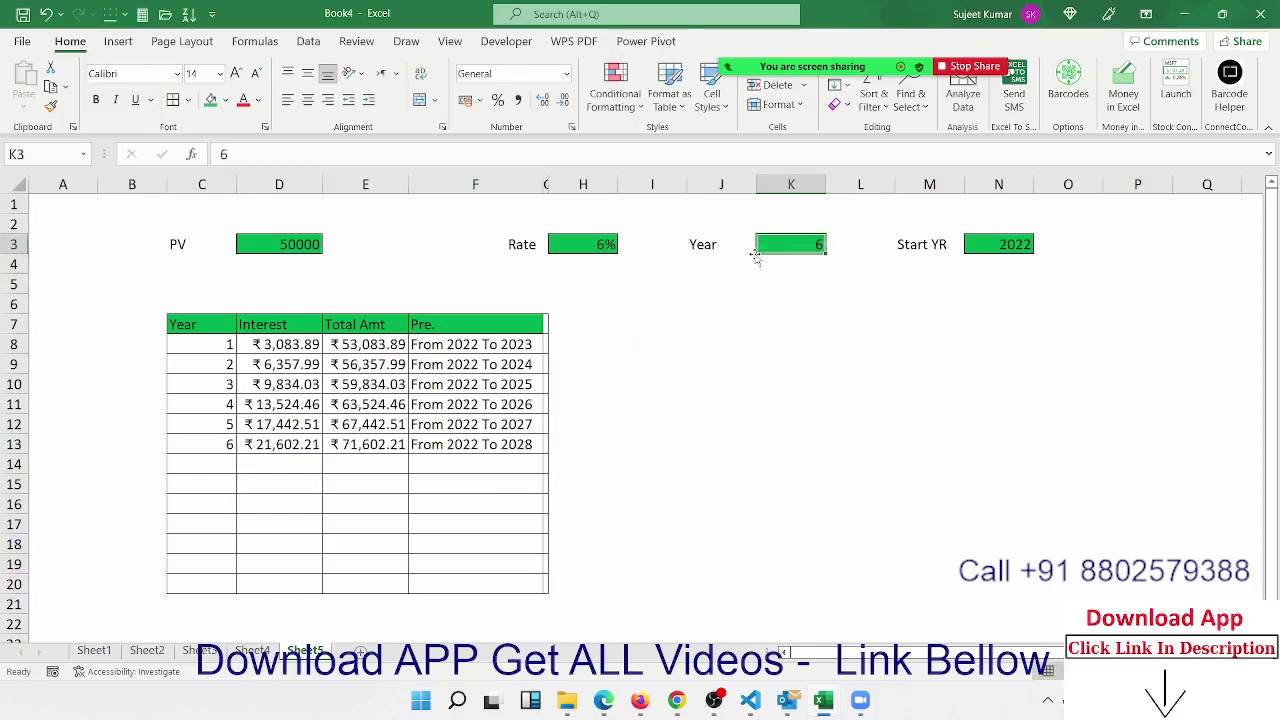
pyautogui.write('7')
pyautogui.press('Return')
pyautogui.click(757, 251)
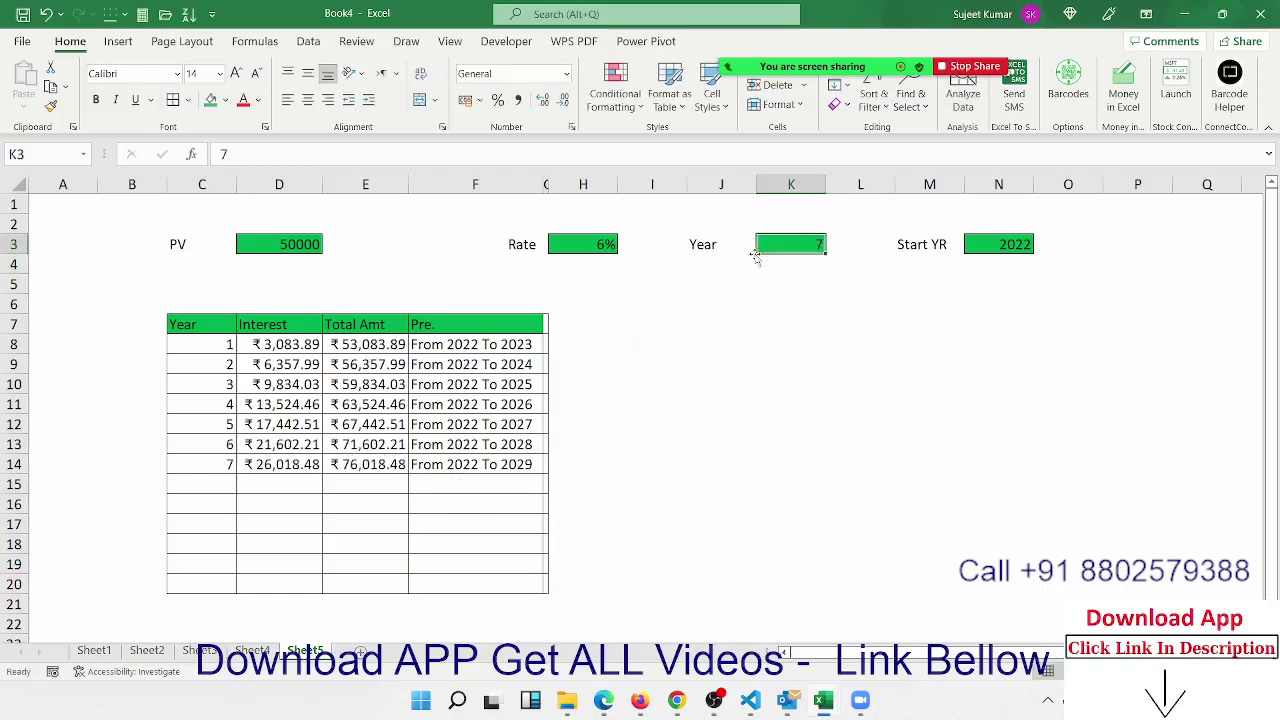
pyautogui.write('80')
pyautogui.press('Return')
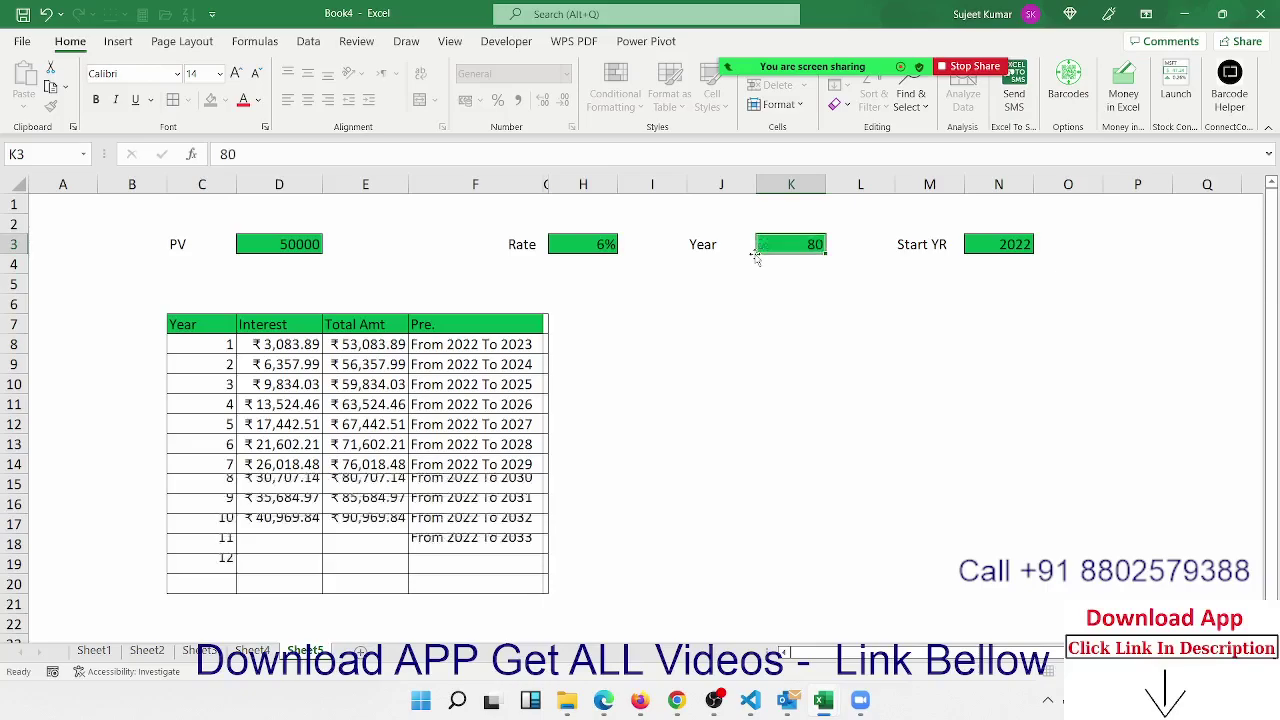
# Correct Year to 8, then set it to 10 so the table lists years 1–10
pyautogui.click(757, 251)
pyautogui.write('8')
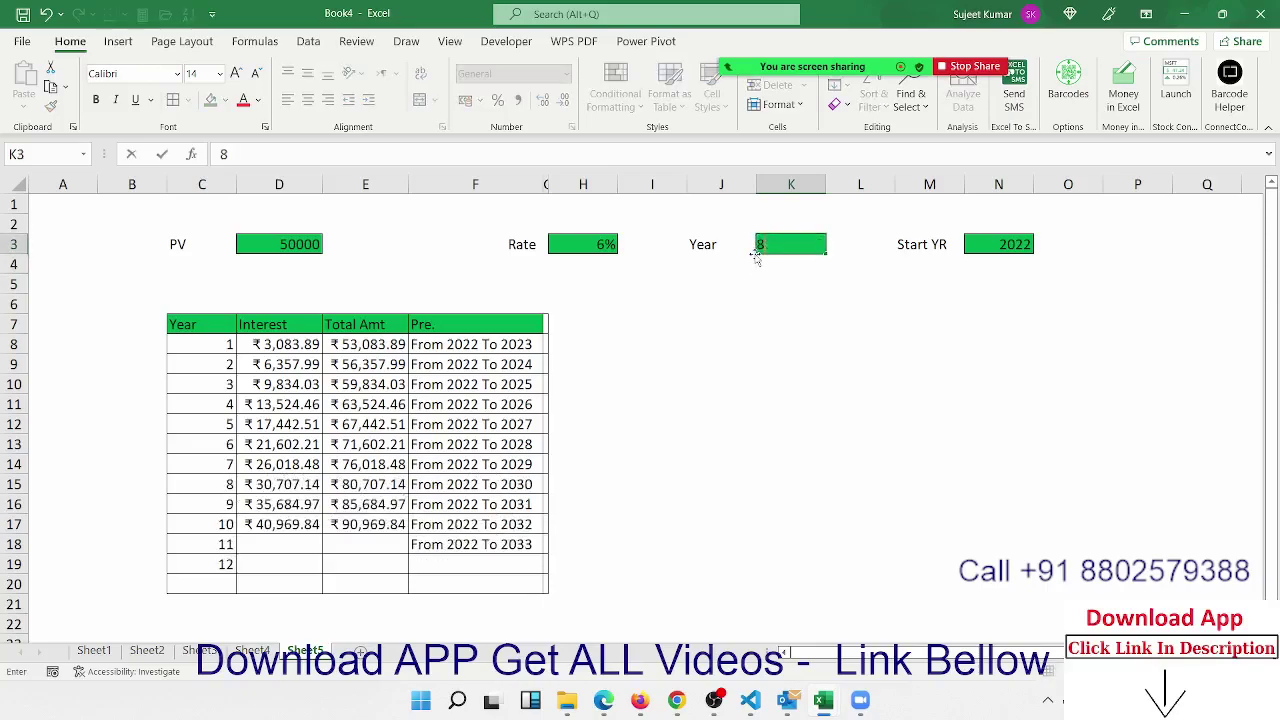
pyautogui.press('Return')
pyautogui.click(756, 252)
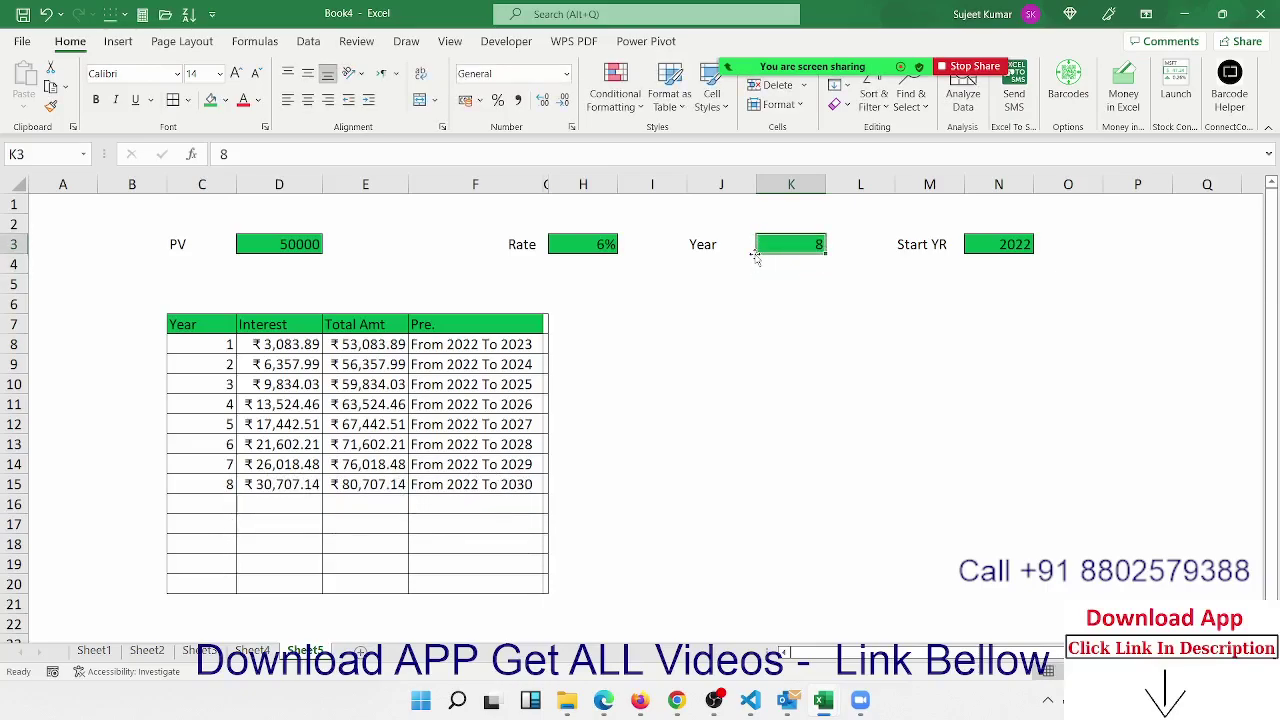
pyautogui.write('10')
pyautogui.press('Return')
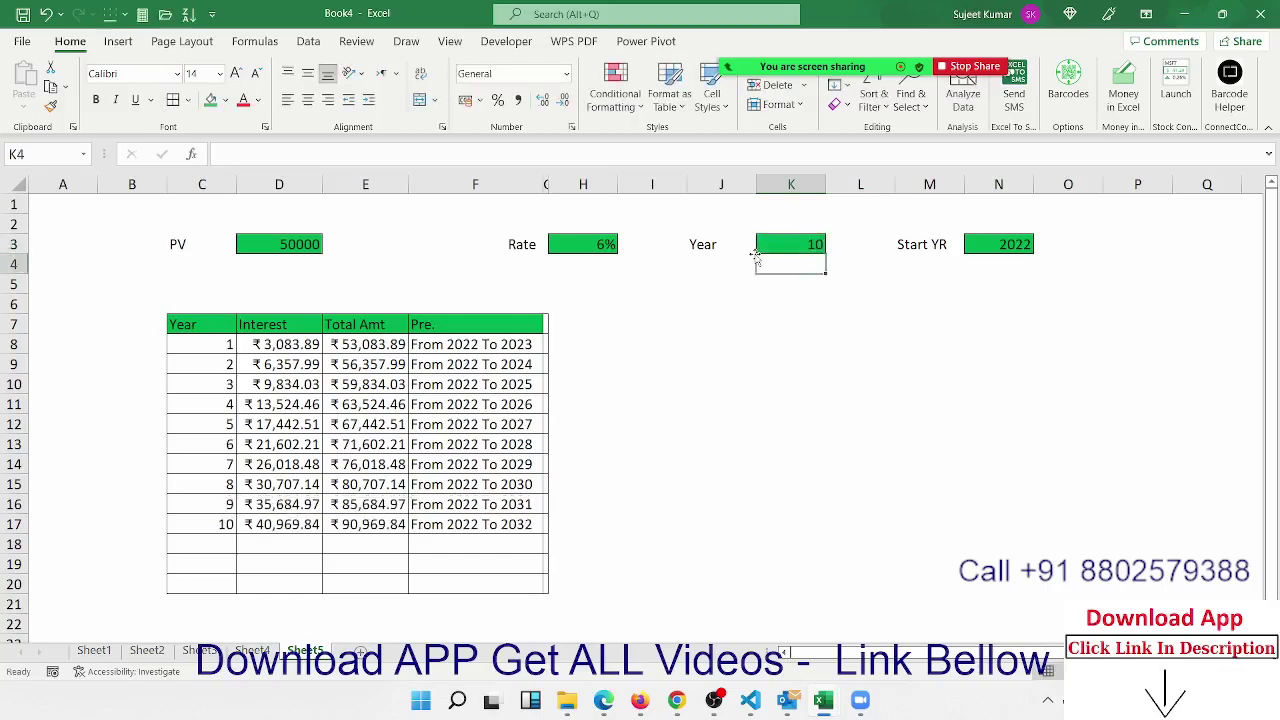
pyautogui.click(756, 250)
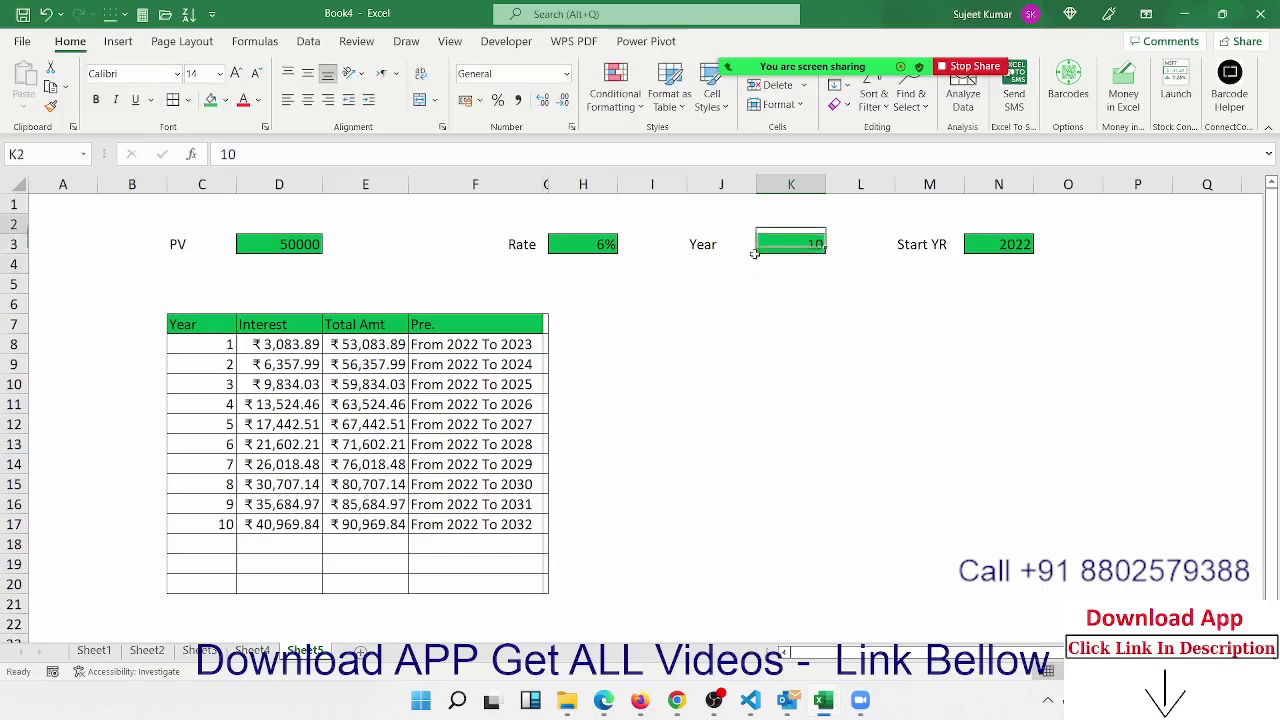
pyautogui.press('Up')
pyautogui.press('Down')
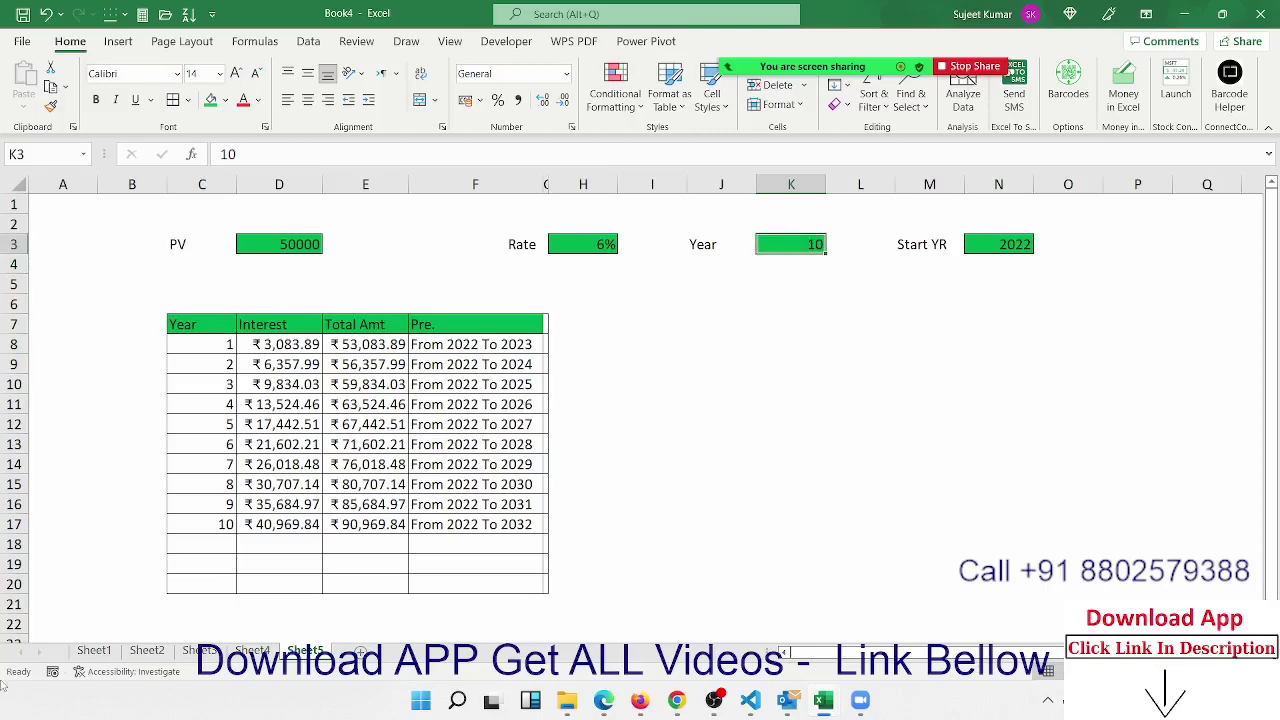
pyautogui.click(209, 528)
pyautogui.click(215, 450)
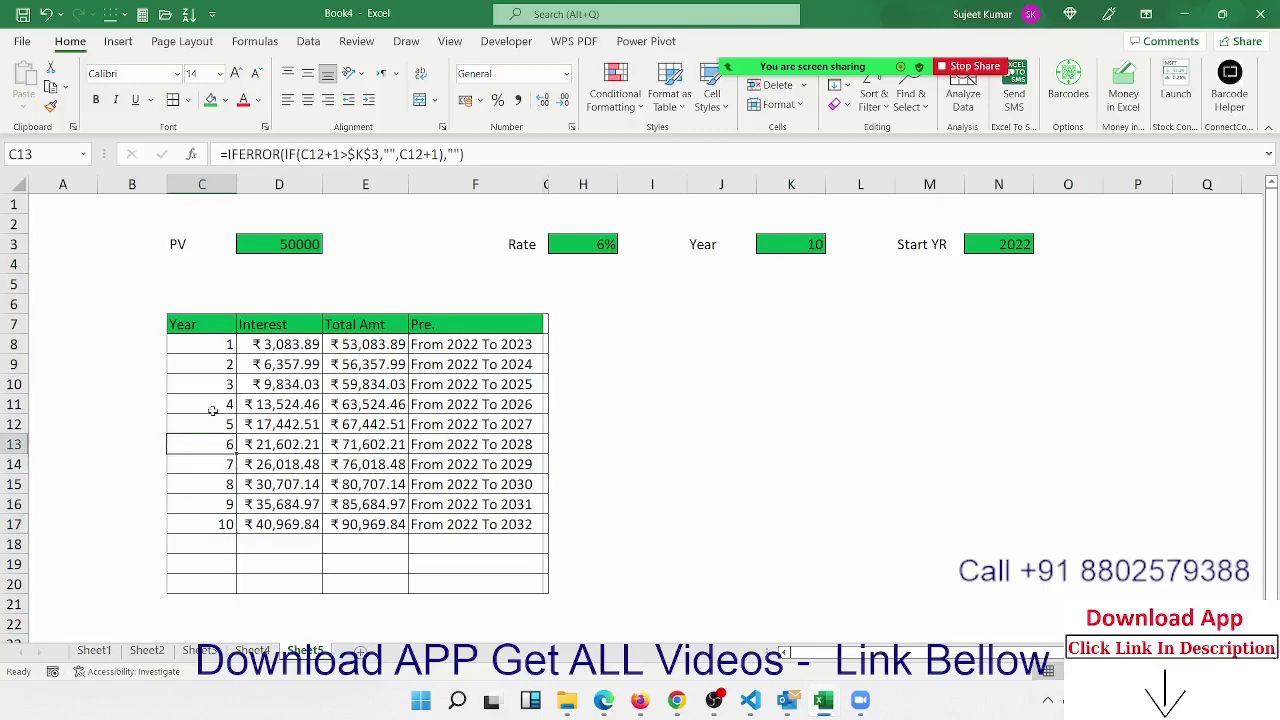
pyautogui.click(211, 388)
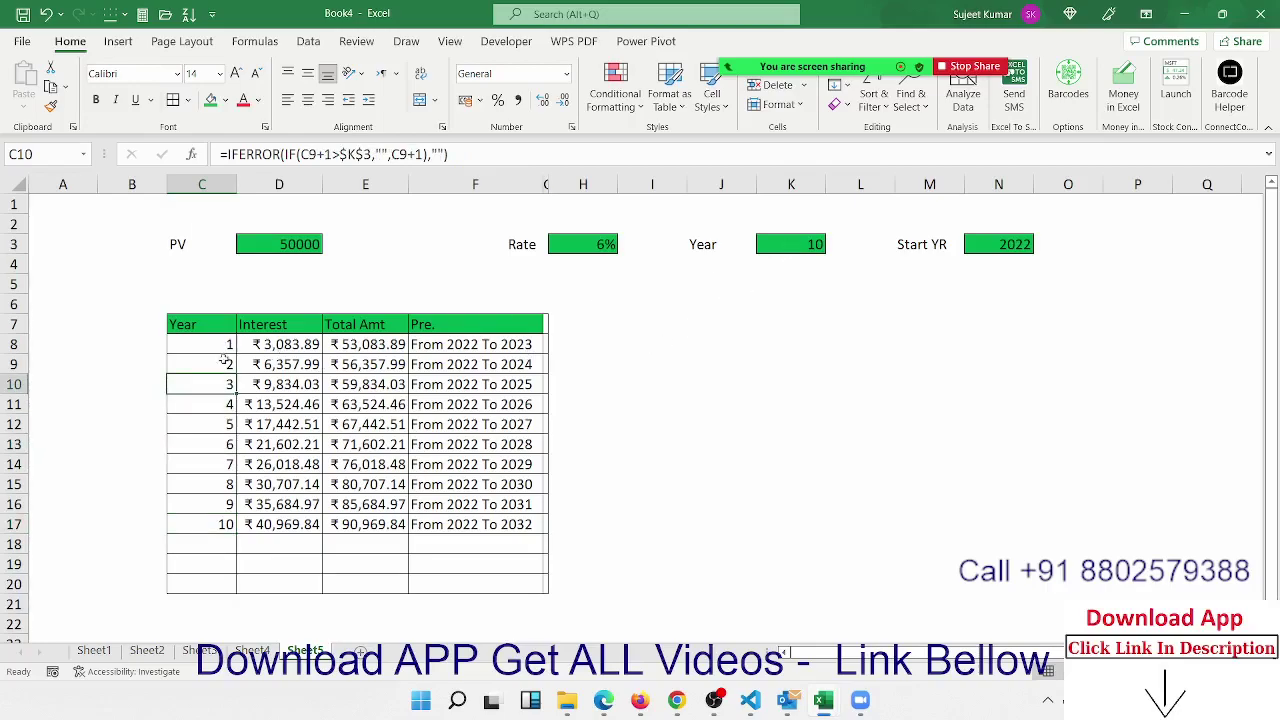
pyautogui.moveTo(220, 364); pyautogui.dragTo(193, 538)
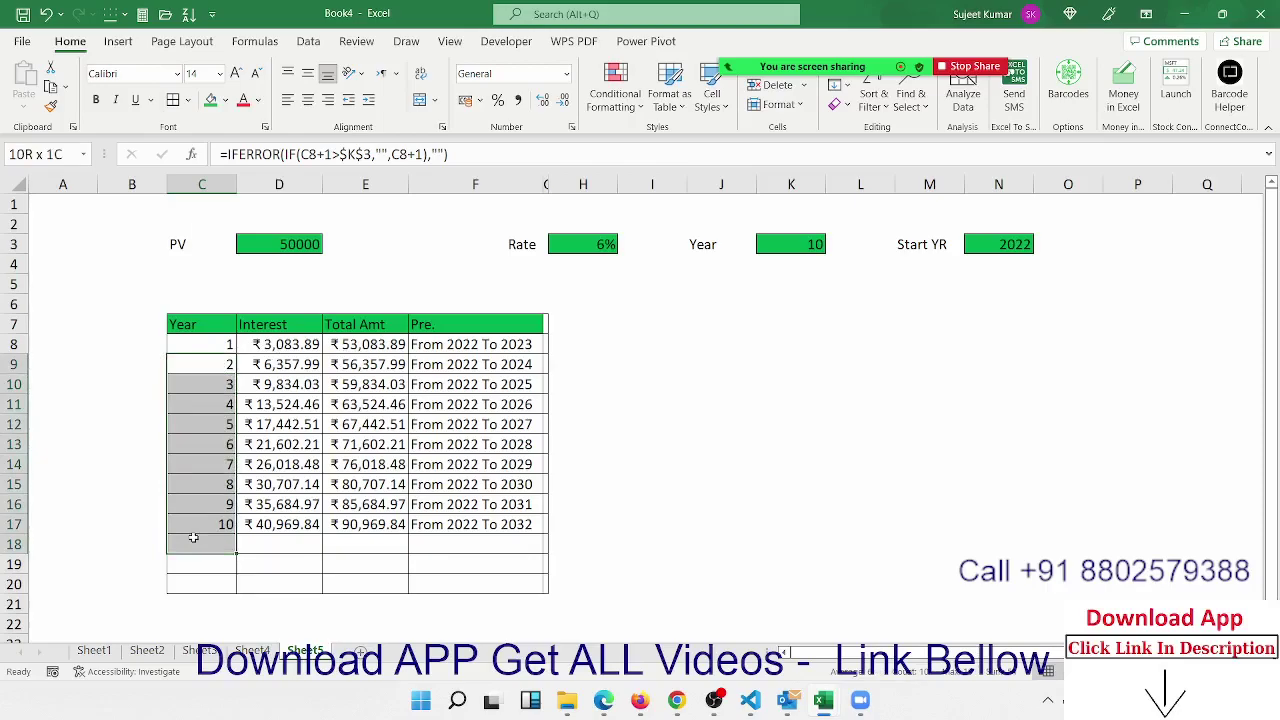
pyautogui.moveTo(193, 538); pyautogui.dragTo(193, 537)
# Set the Year input back to 5 so the table shrinks to years 1–5
pyautogui.doubleClick(808, 237)
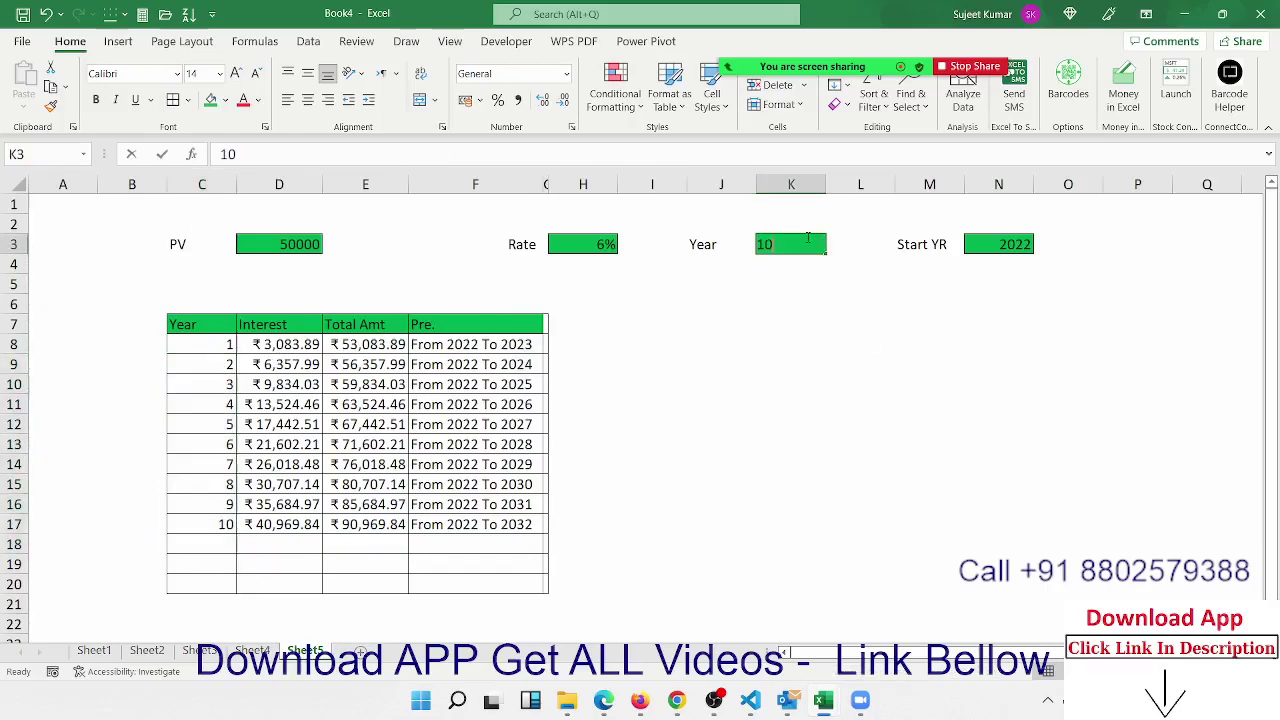
pyautogui.write('5')
pyautogui.press('Return')
pyautogui.moveTo(750, 226); pyautogui.dragTo(1011, 290)
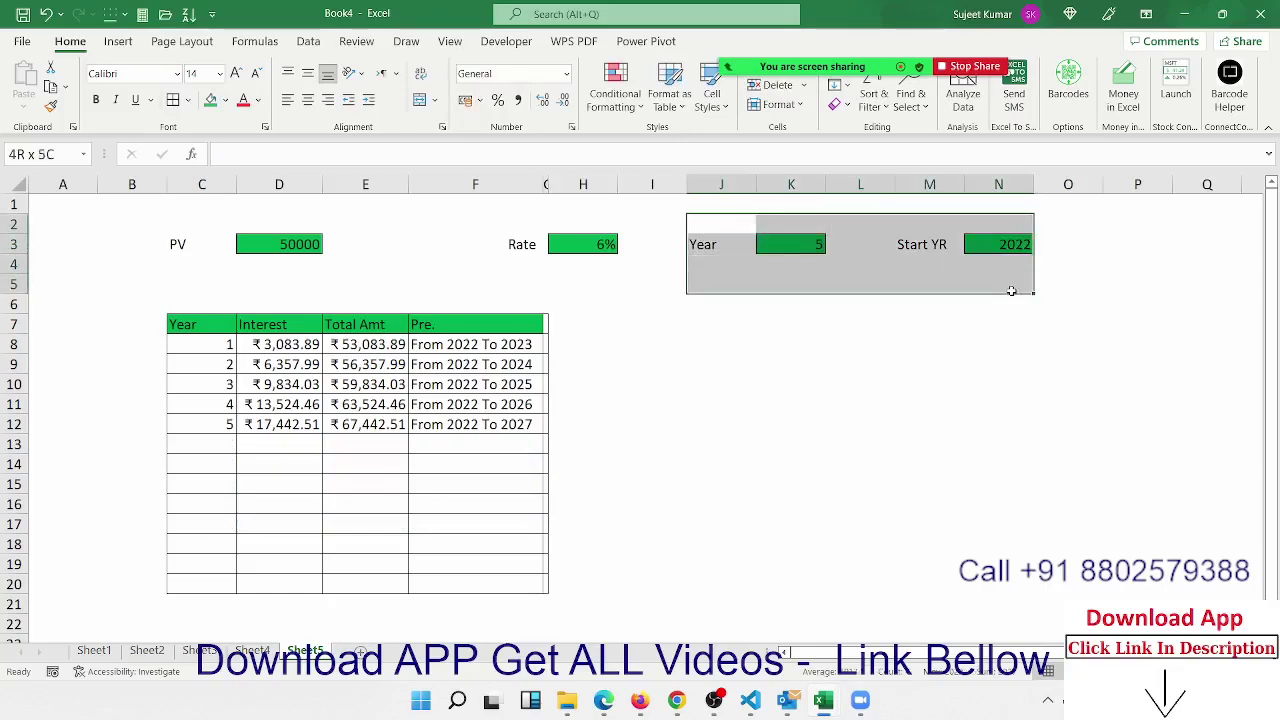
pyautogui.moveTo(731, 240); pyautogui.dragTo(822, 248)
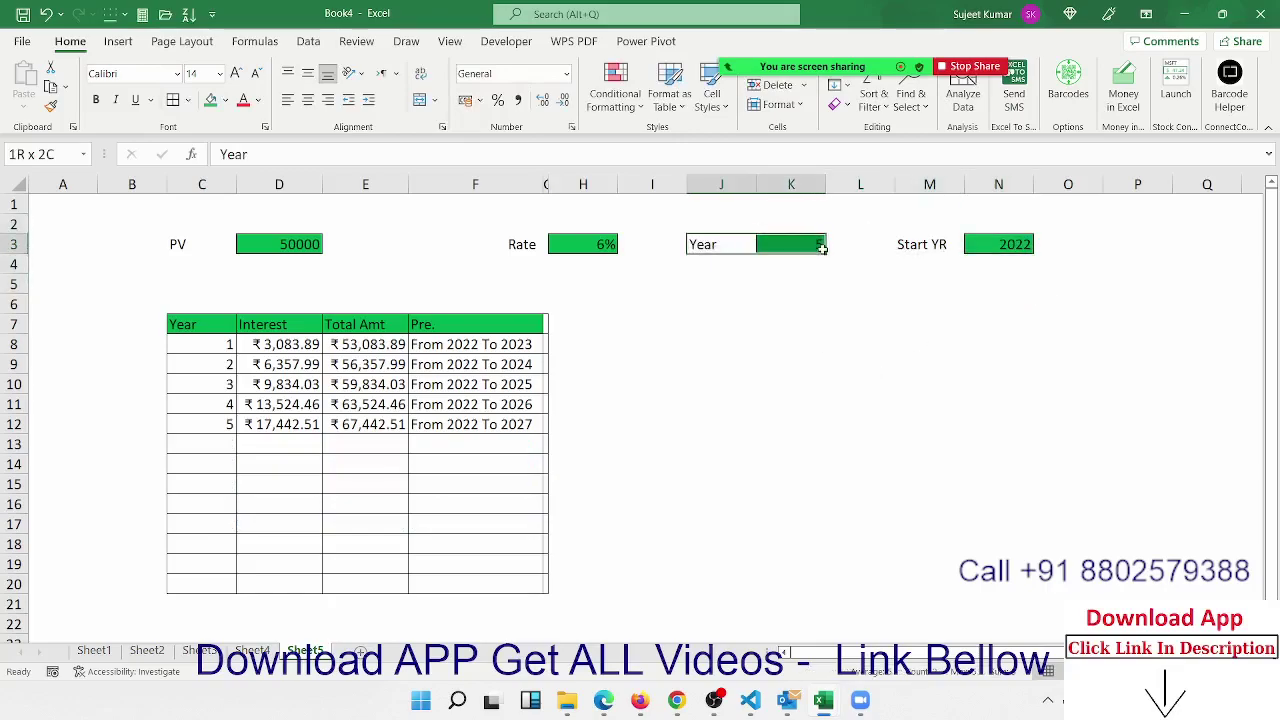
# Review the Year formulas in column C and the Interest formulas in column D
pyautogui.click(224, 376)
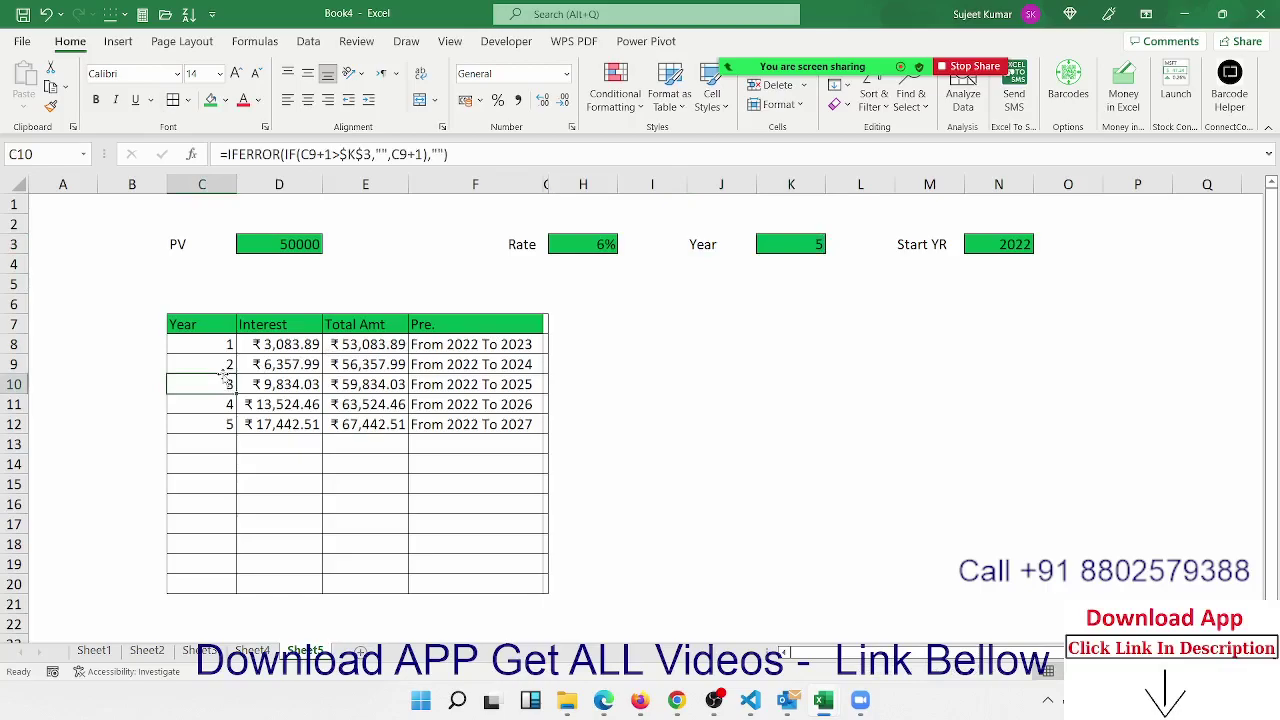
pyautogui.click(223, 366)
pyautogui.click(226, 405)
pyautogui.click(226, 424)
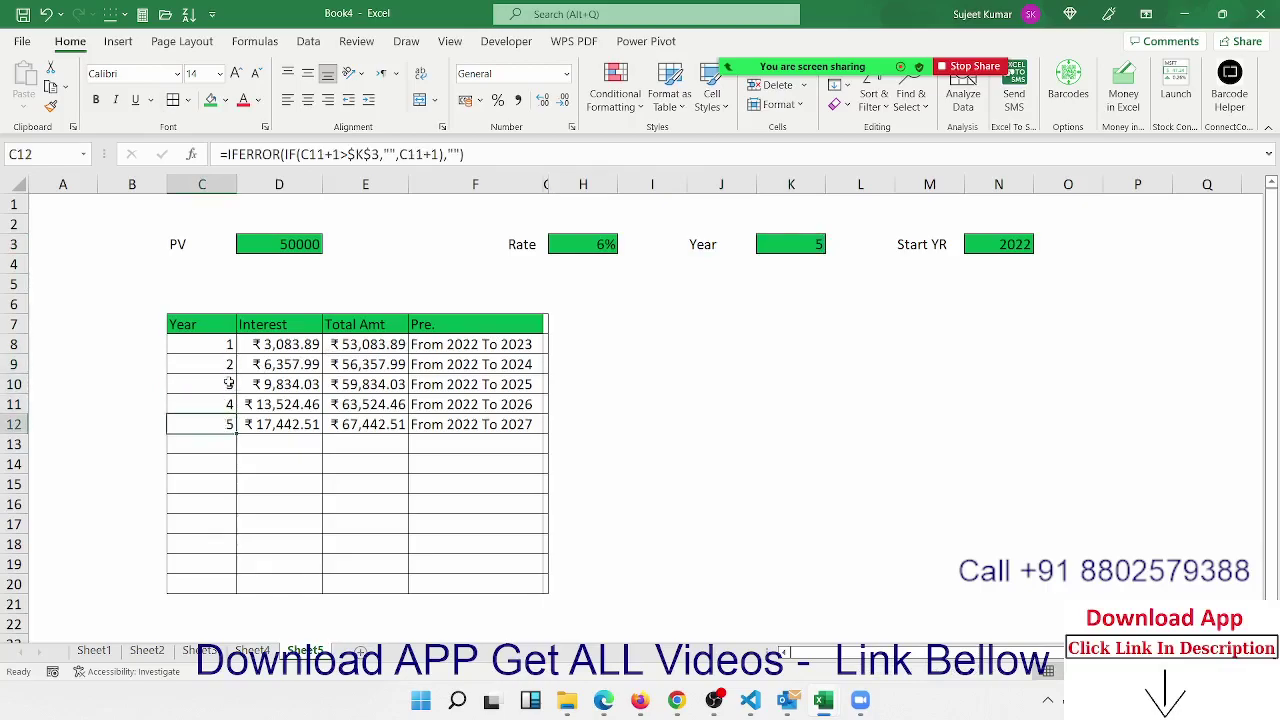
pyautogui.click(295, 344)
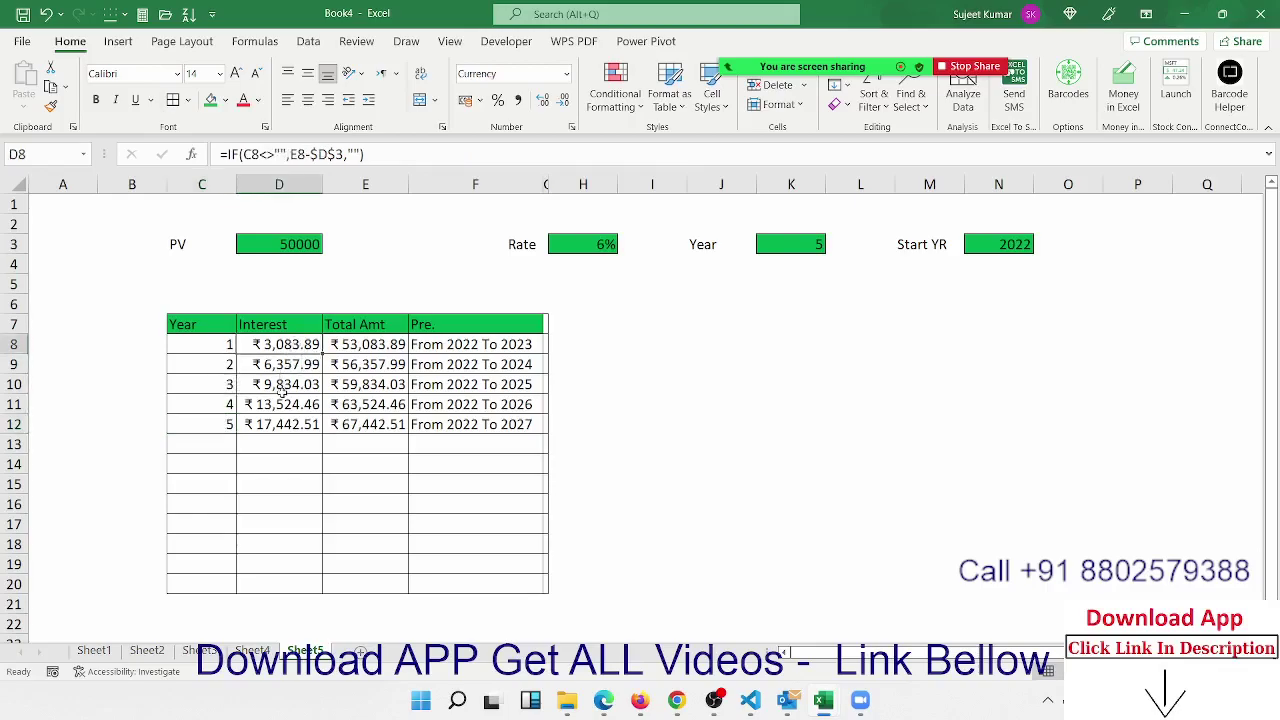
pyautogui.click(282, 390)
pyautogui.click(283, 408)
pyautogui.click(281, 350)
# Review the Total Amt formulas in column E from E8 to E12
pyautogui.click(346, 351)
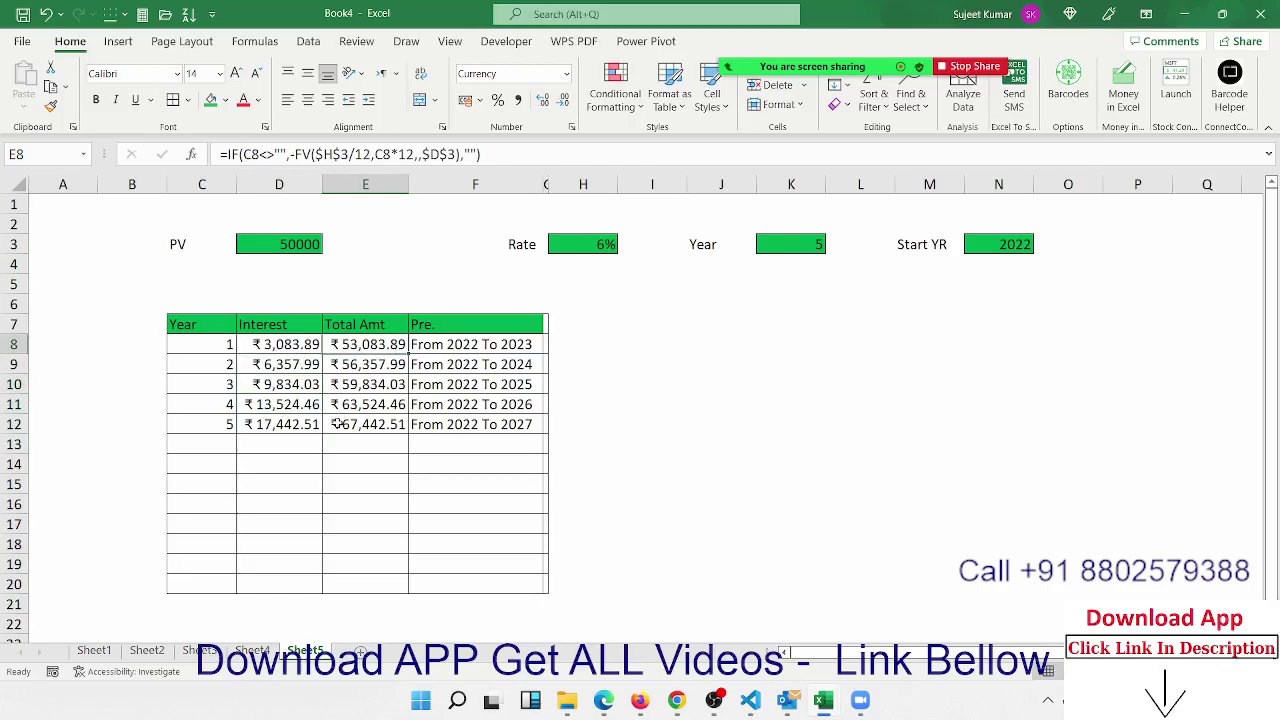
pyautogui.click(352, 384)
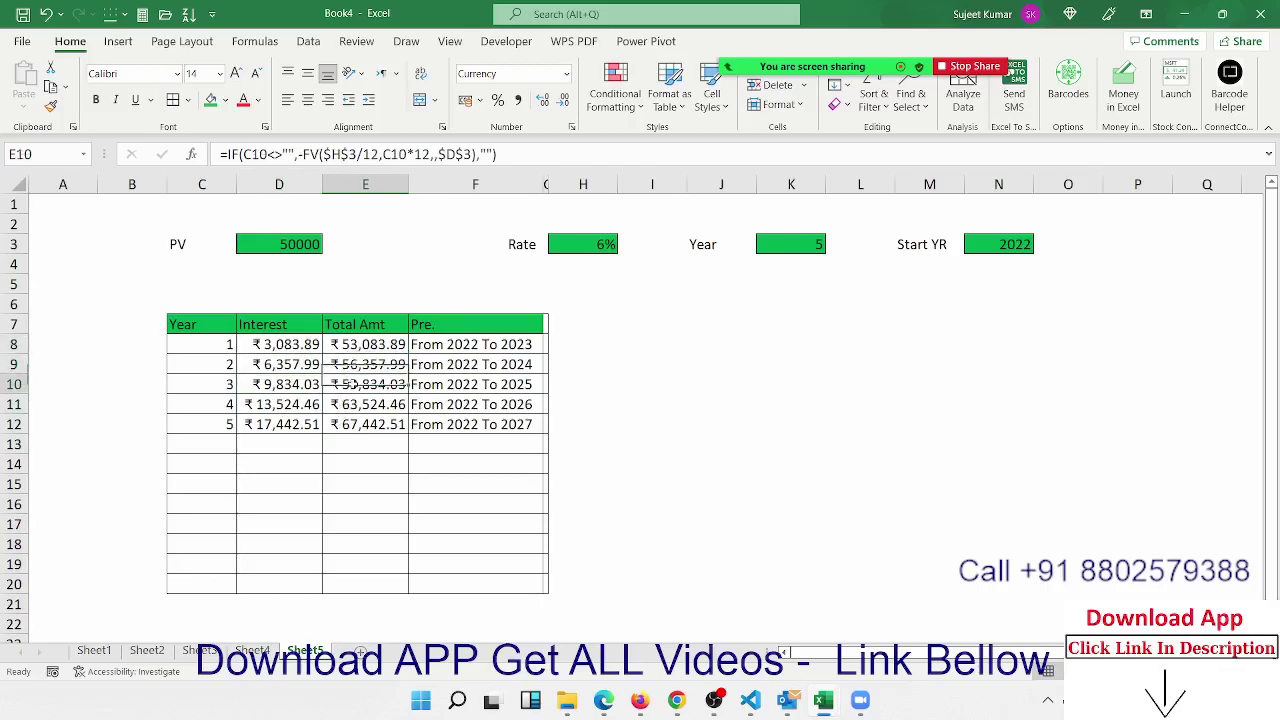
pyautogui.click(352, 404)
pyautogui.click(351, 424)
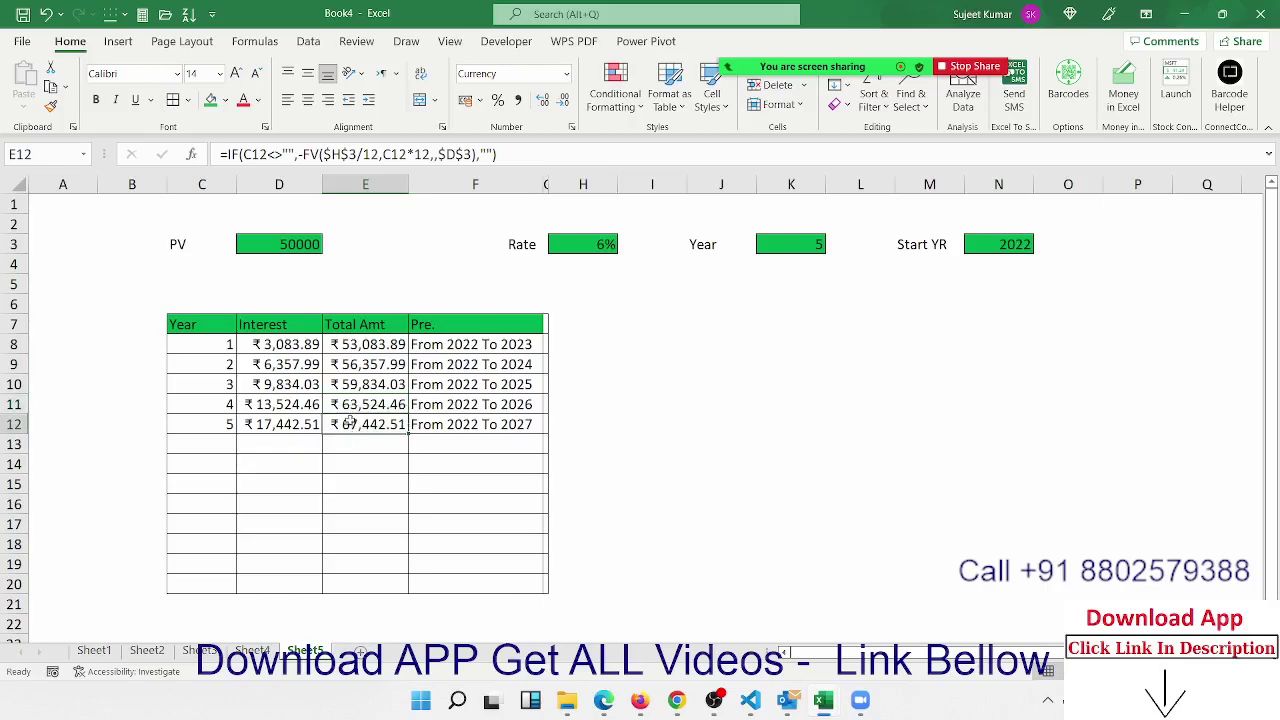
pyautogui.click(335, 344)
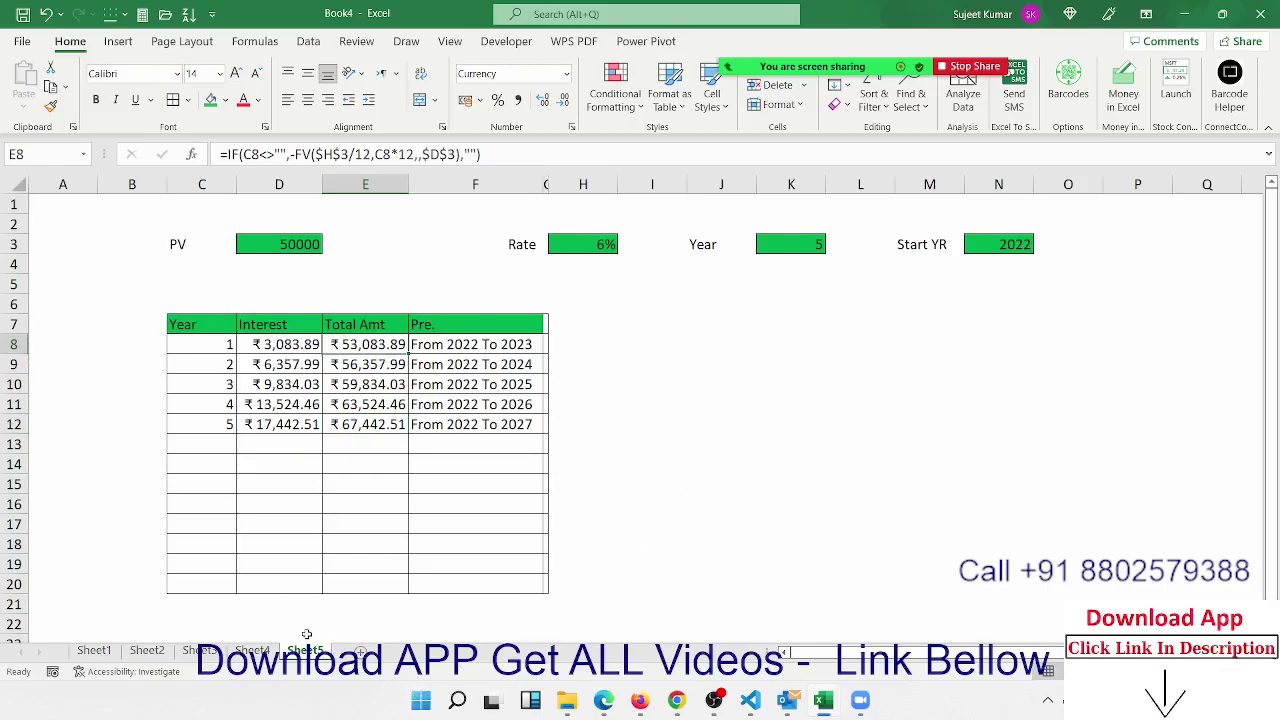
# Copy Sheet5 to a new sheet and delete the empty bordered rows 13–20
pyautogui.moveTo(305, 650); pyautogui.dragTo(404, 650)
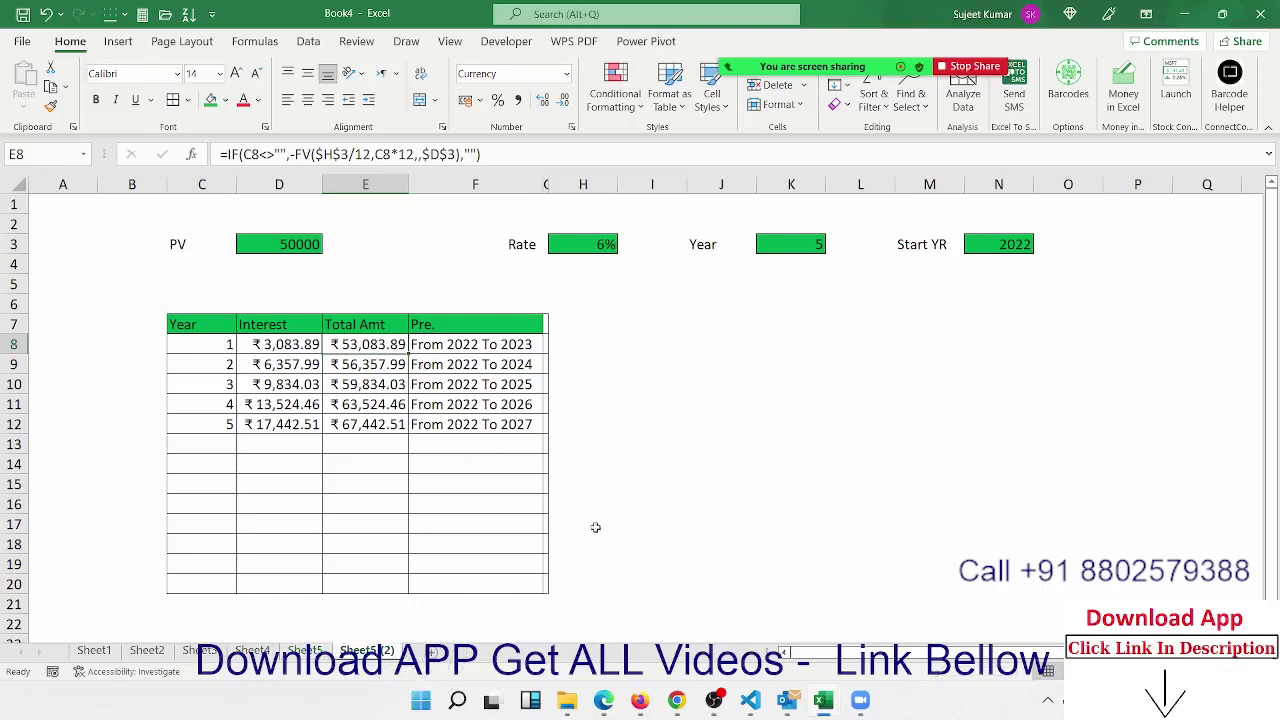
pyautogui.click(14, 463)
pyautogui.moveTo(14, 463); pyautogui.dragTo(4, 588)
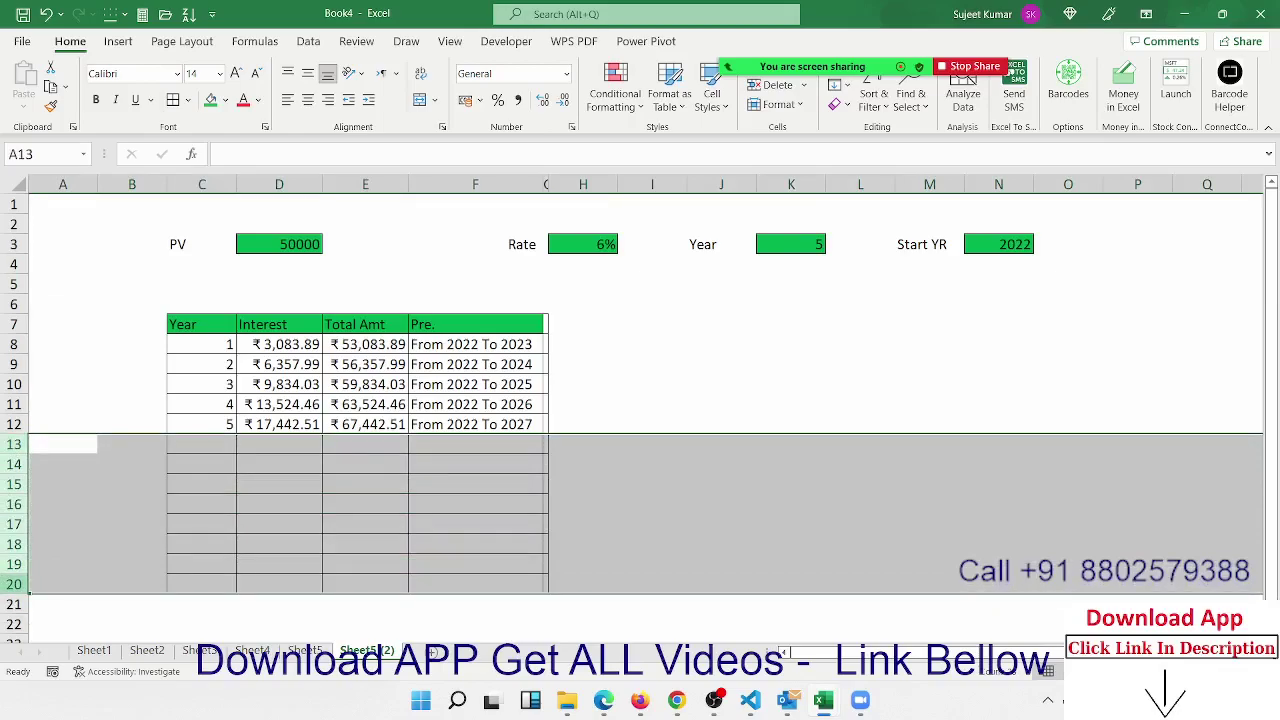
pyautogui.hotkey('ctrl', '-')
pyautogui.click(344, 508)
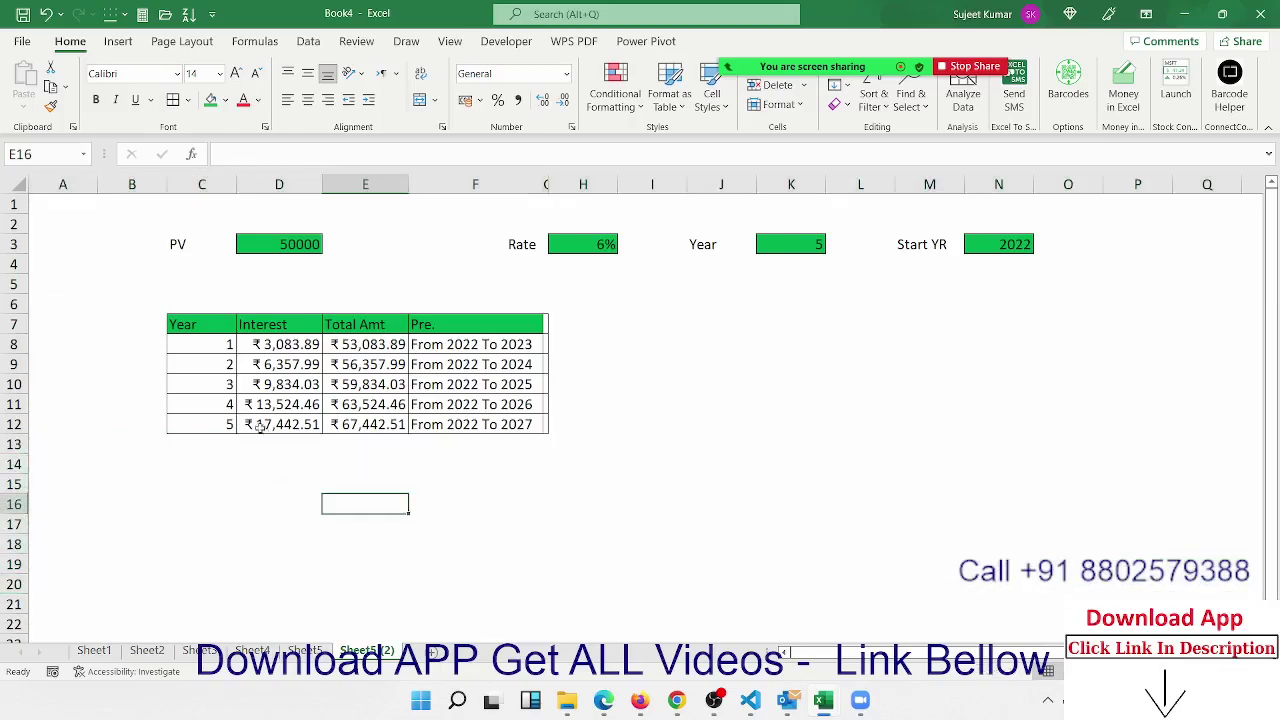
# Clear the Year input and delete columns J and K, moving Start YR to L3
pyautogui.click(777, 244)
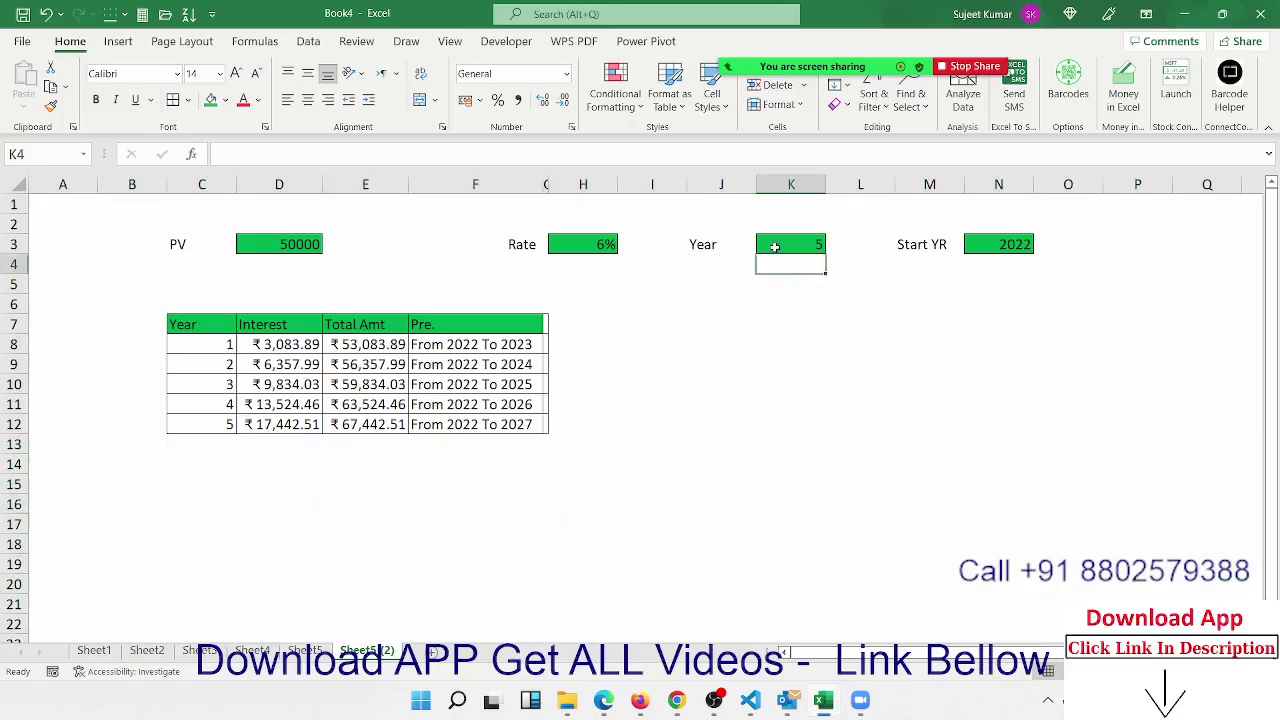
pyautogui.press('Delete')
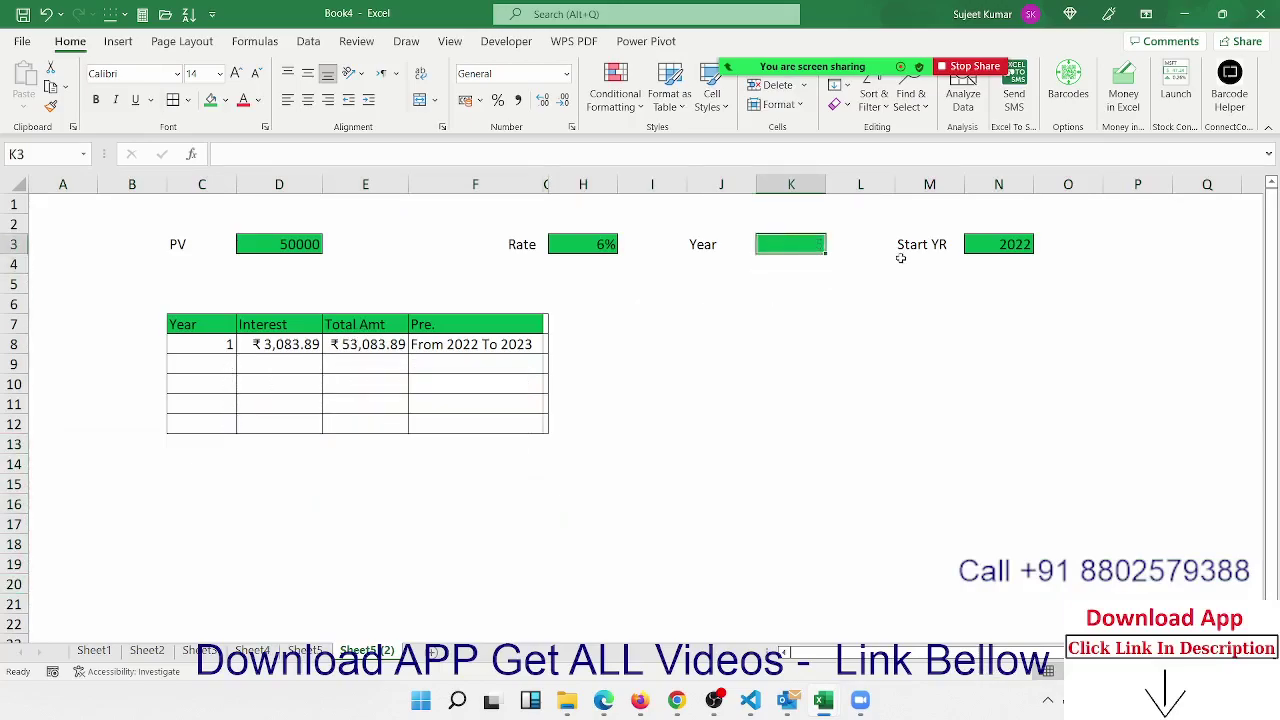
pyautogui.moveTo(710, 186); pyautogui.dragTo(765, 192)
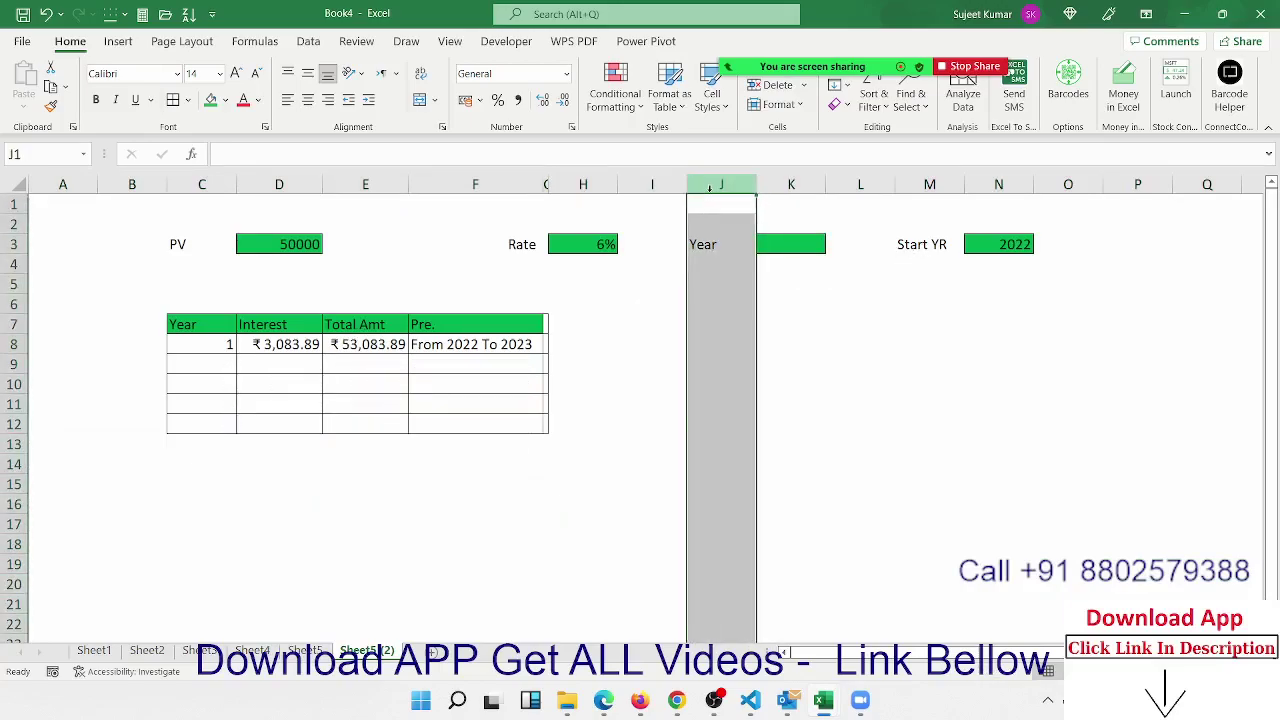
pyautogui.hotkey('ctrl', '-')
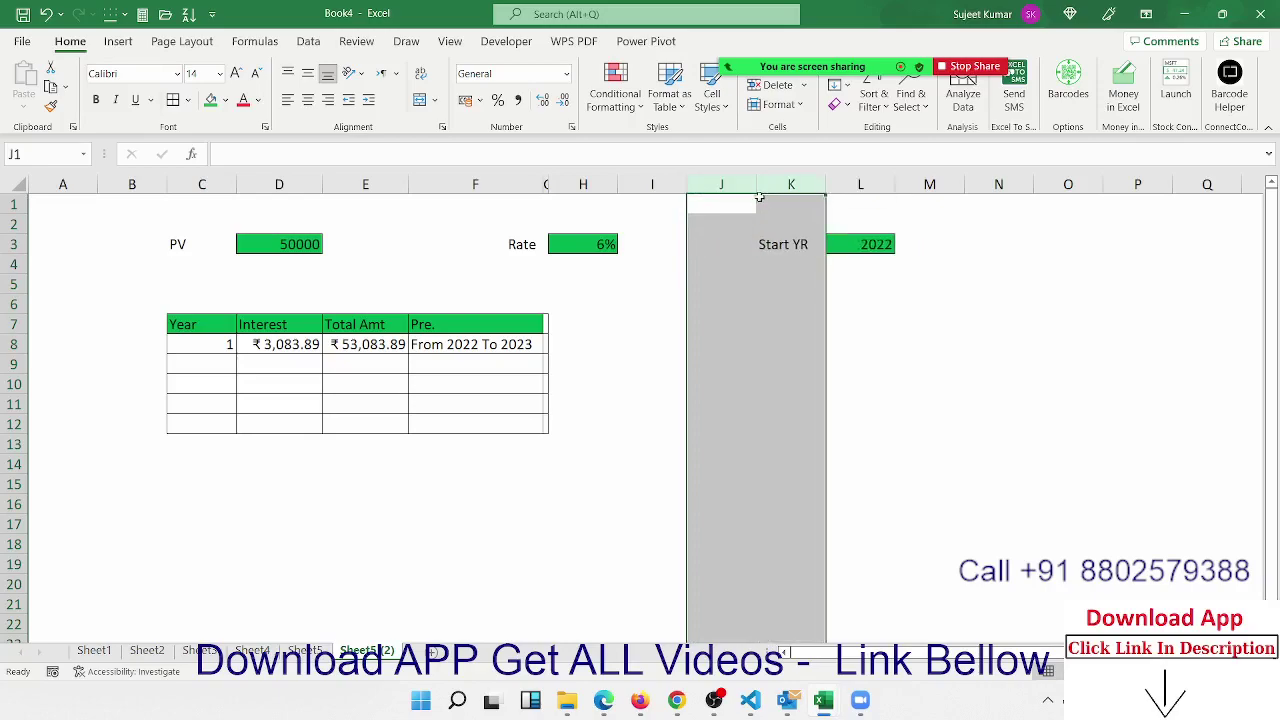
pyautogui.click(652, 344)
# Fill the Year numbers down to row 12 and clear the Interest, Total Amt and Pre. values in D8:F12
pyautogui.click(207, 362)
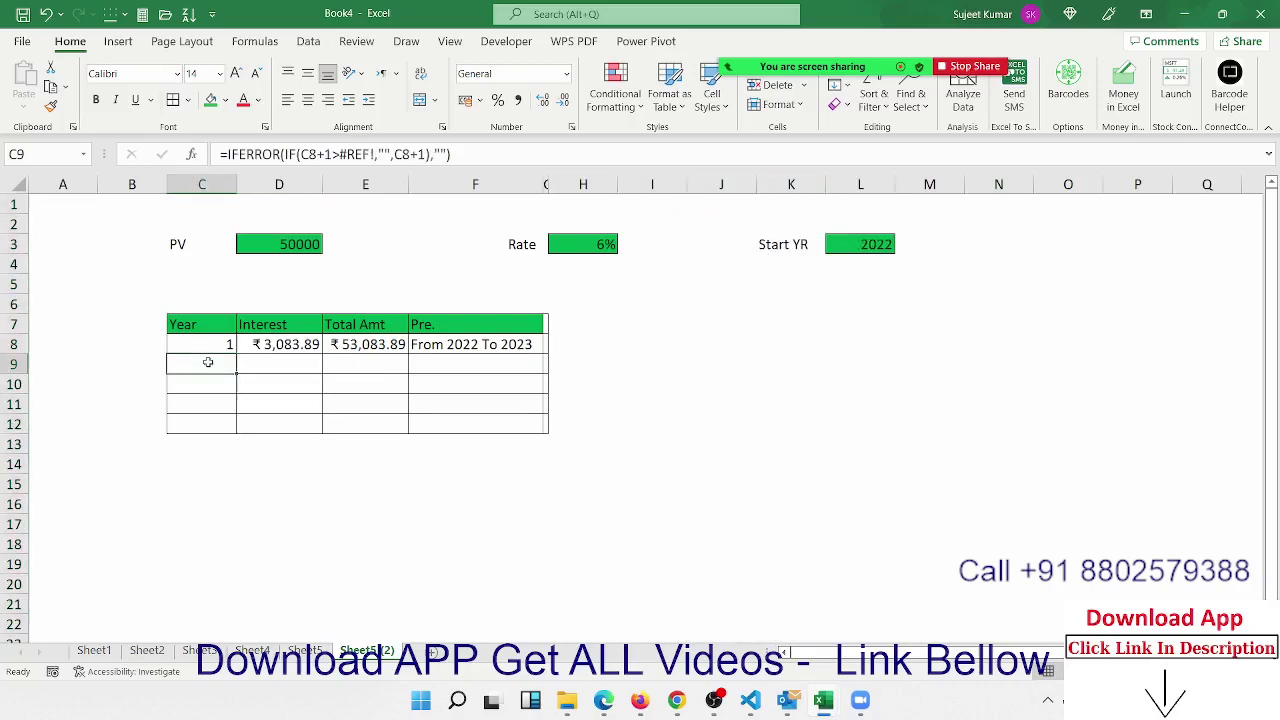
pyautogui.press('Return')
pyautogui.press('Return')
pyautogui.press('Return')
pyautogui.write('4')
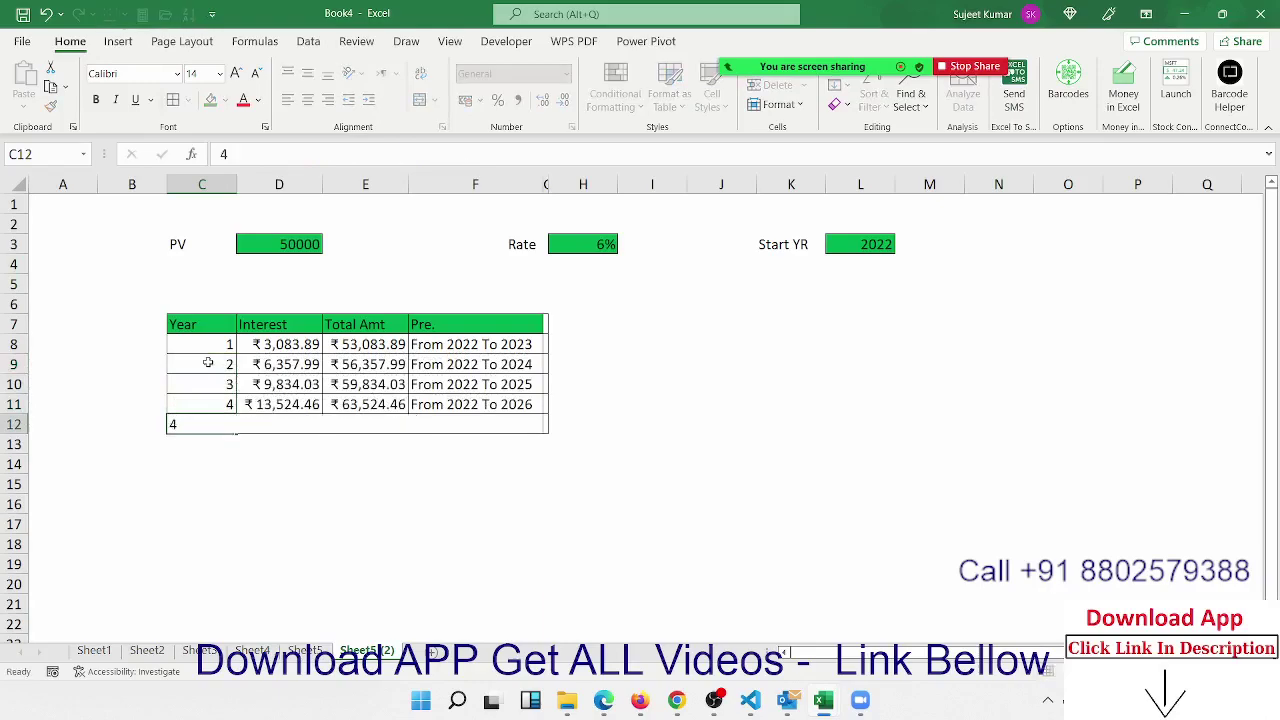
pyautogui.press('Return')
pyautogui.moveTo(300, 346); pyautogui.dragTo(484, 424)
pyautogui.hotkey('ctrl', 'd')
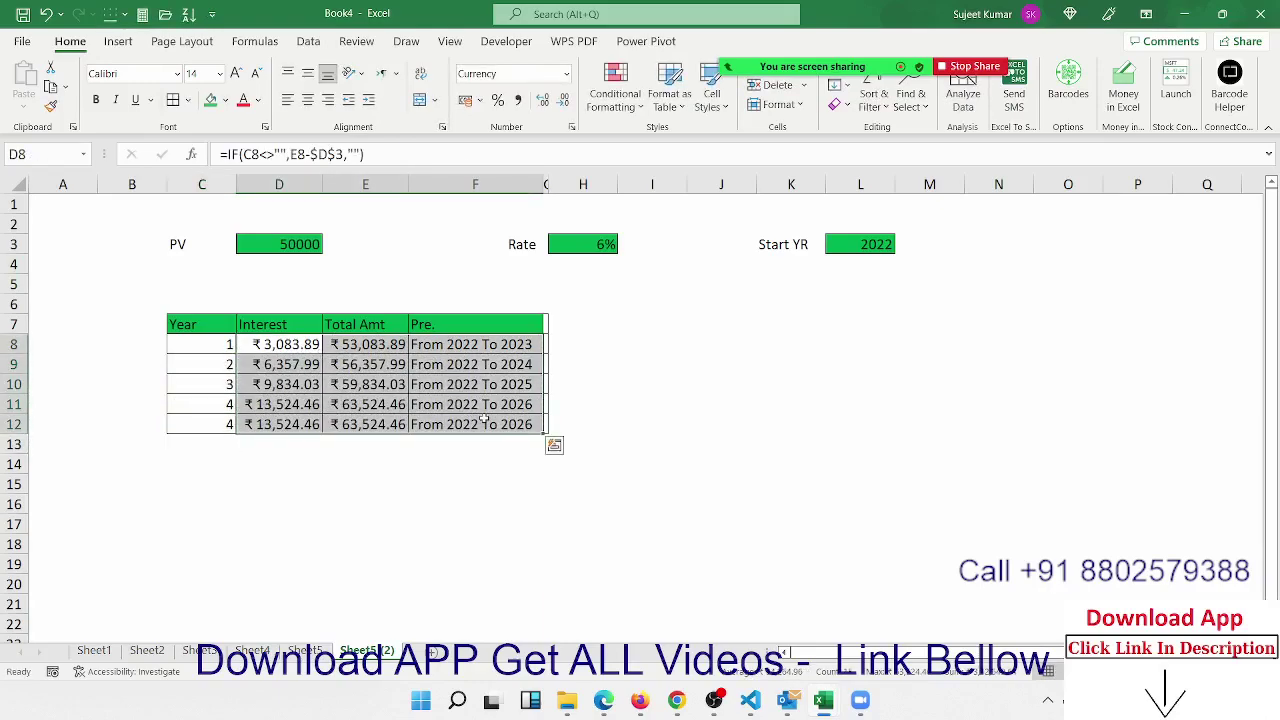
pyautogui.press('Delete')
pyautogui.press('Up')
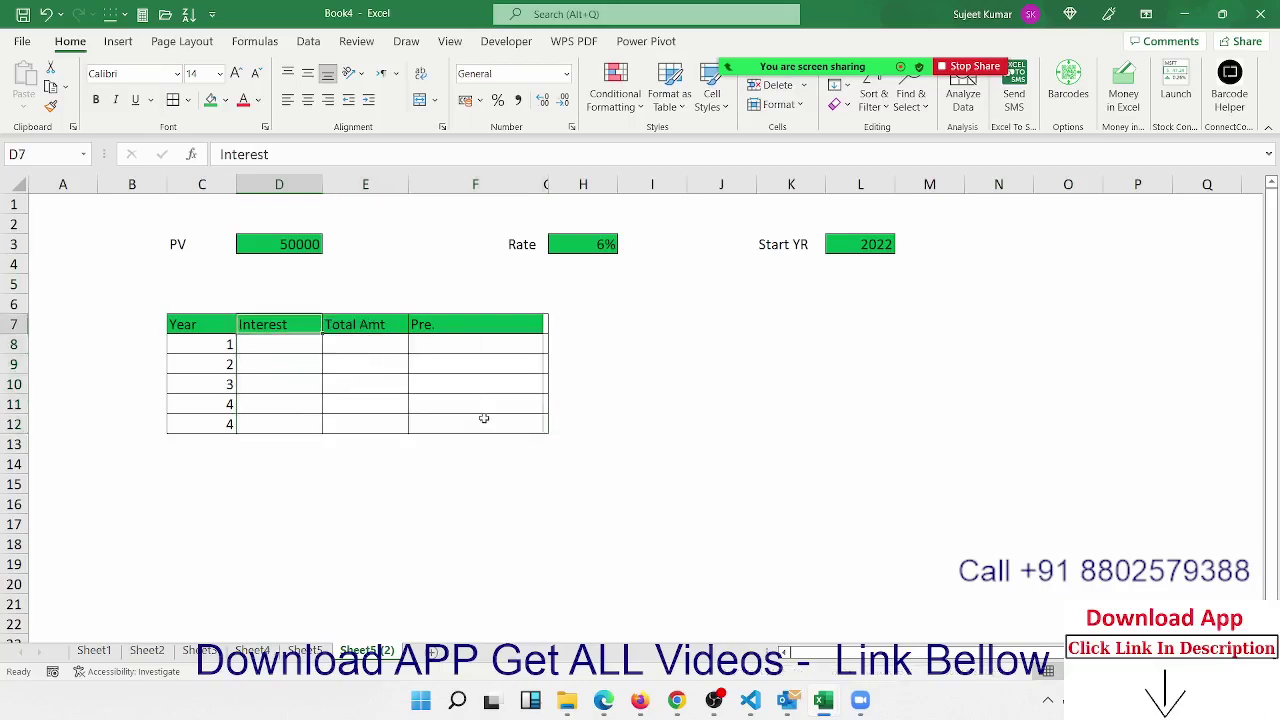
pyautogui.press('Down')
# Enter =FV(H3/12,C8*12,,D3) in E8 for year 1's Total Amt
pyautogui.press('Right')
pyautogui.write('=')
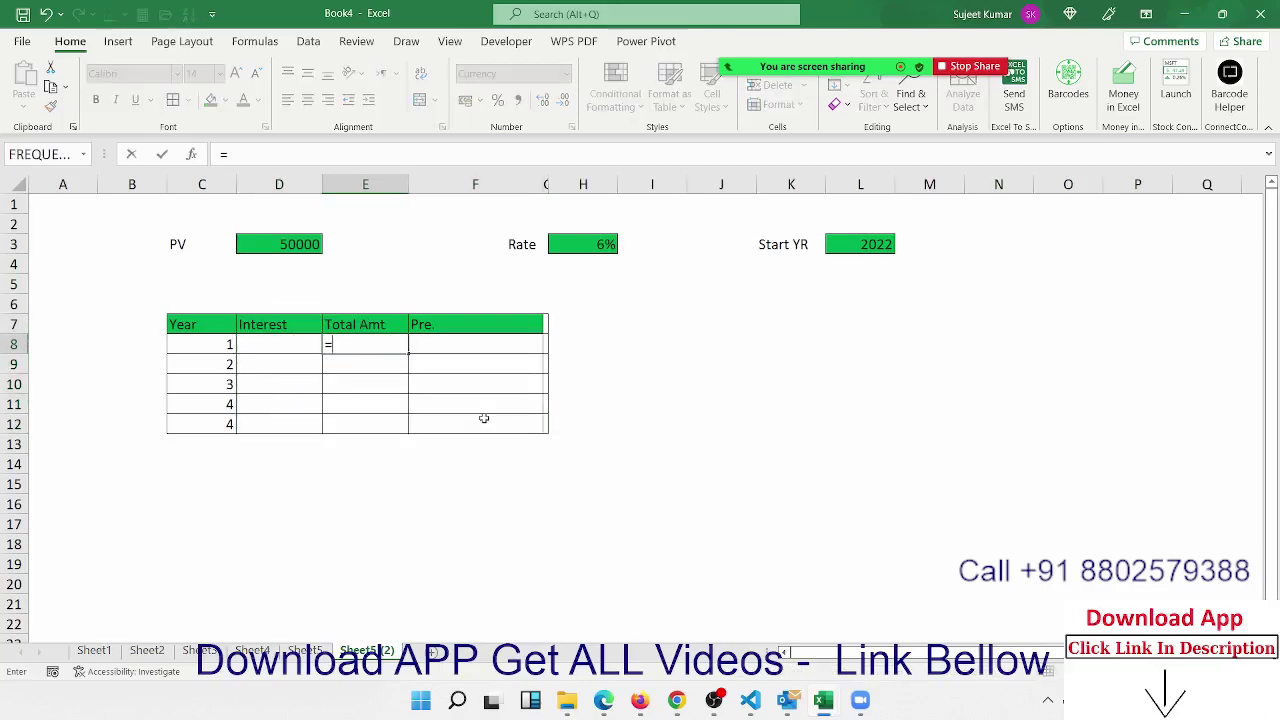
pyautogui.write('fv')
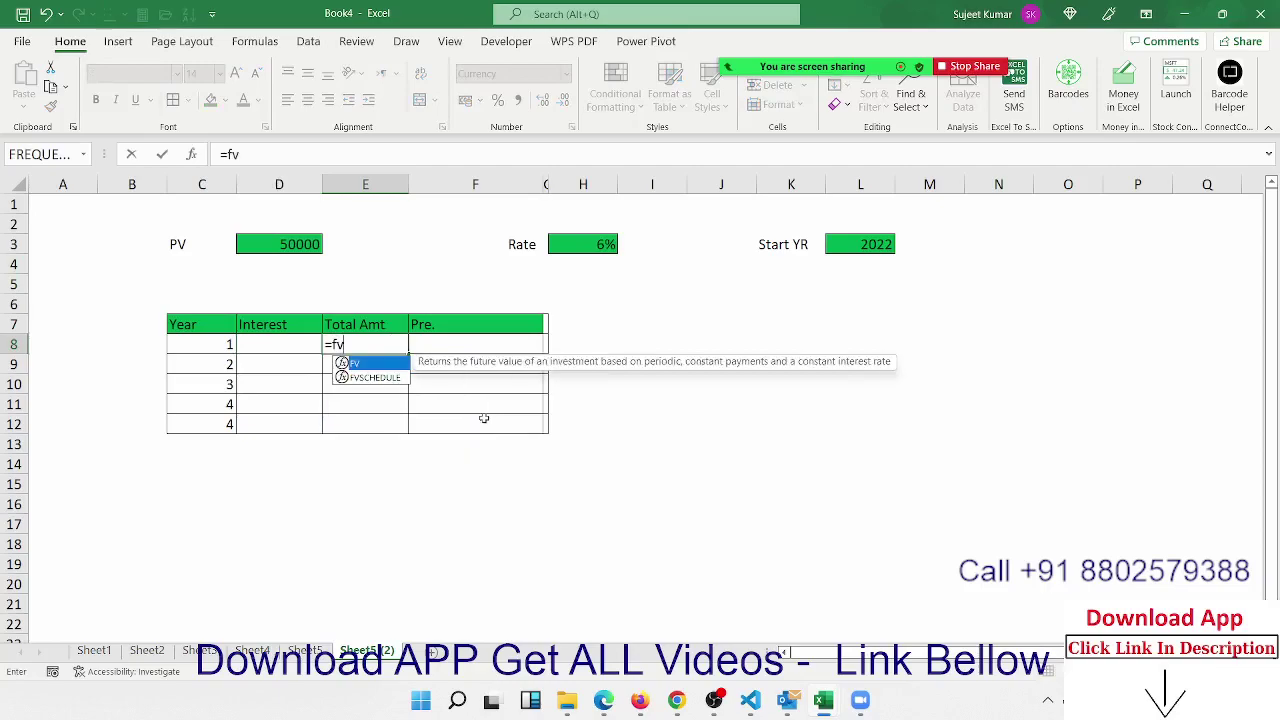
pyautogui.press('Tab')
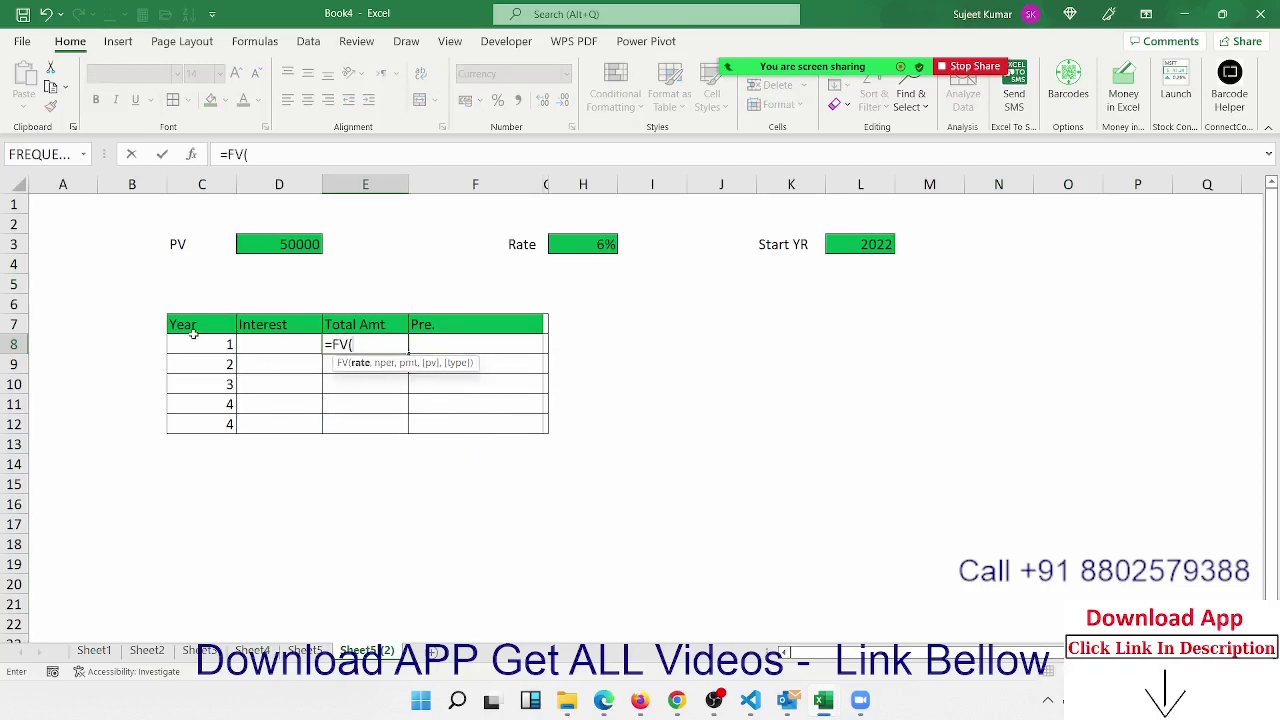
pyautogui.click(195, 341)
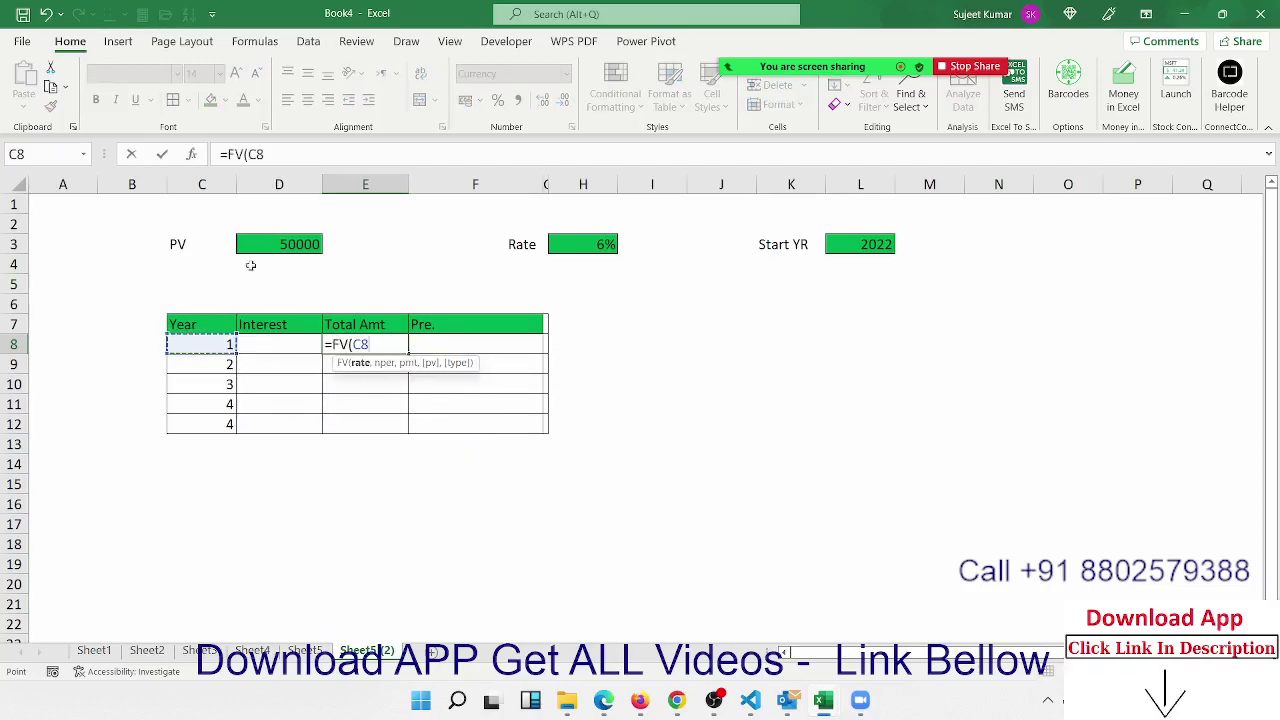
pyautogui.click(580, 245)
pyautogui.write('/')
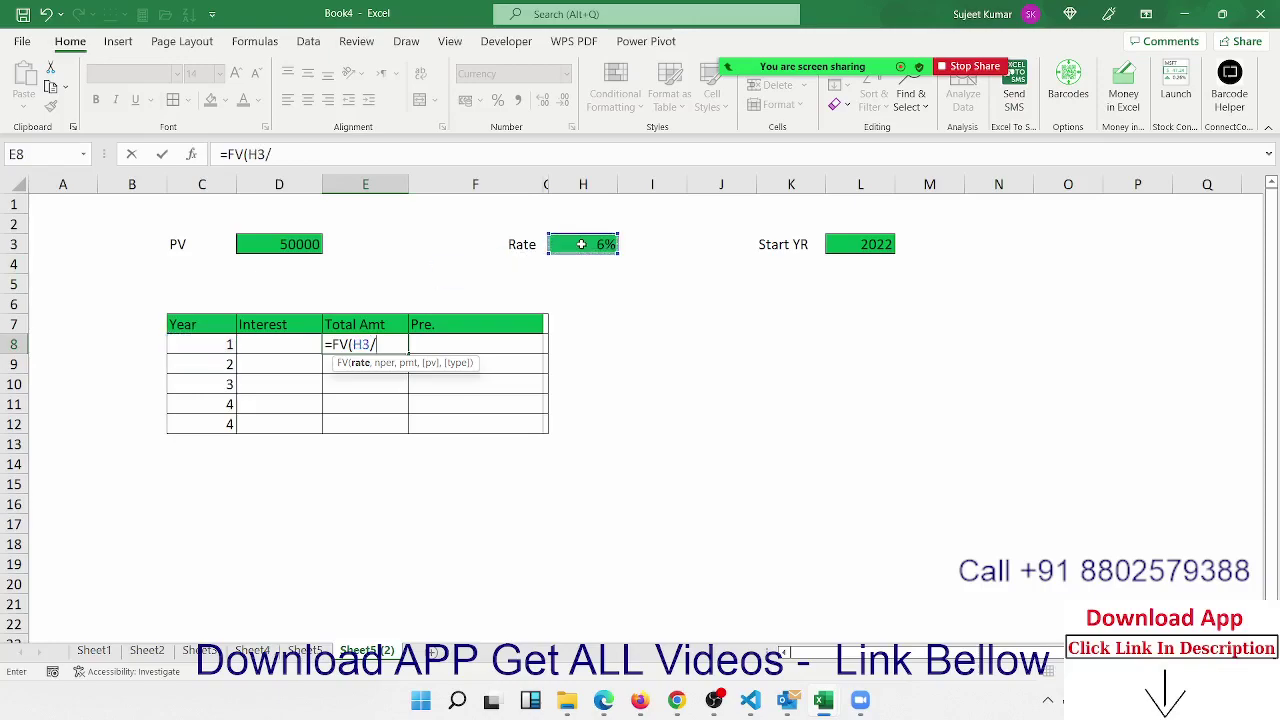
pyautogui.write('12,')
pyautogui.click(222, 341)
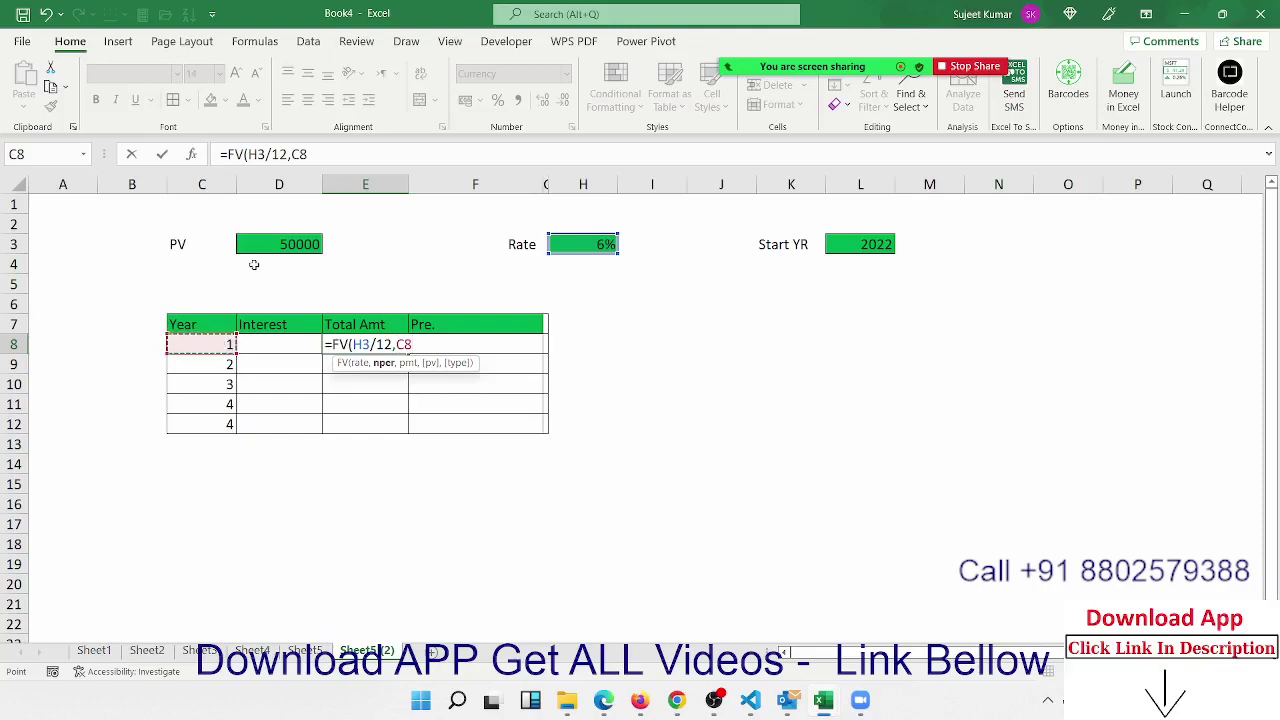
pyautogui.write('*12')
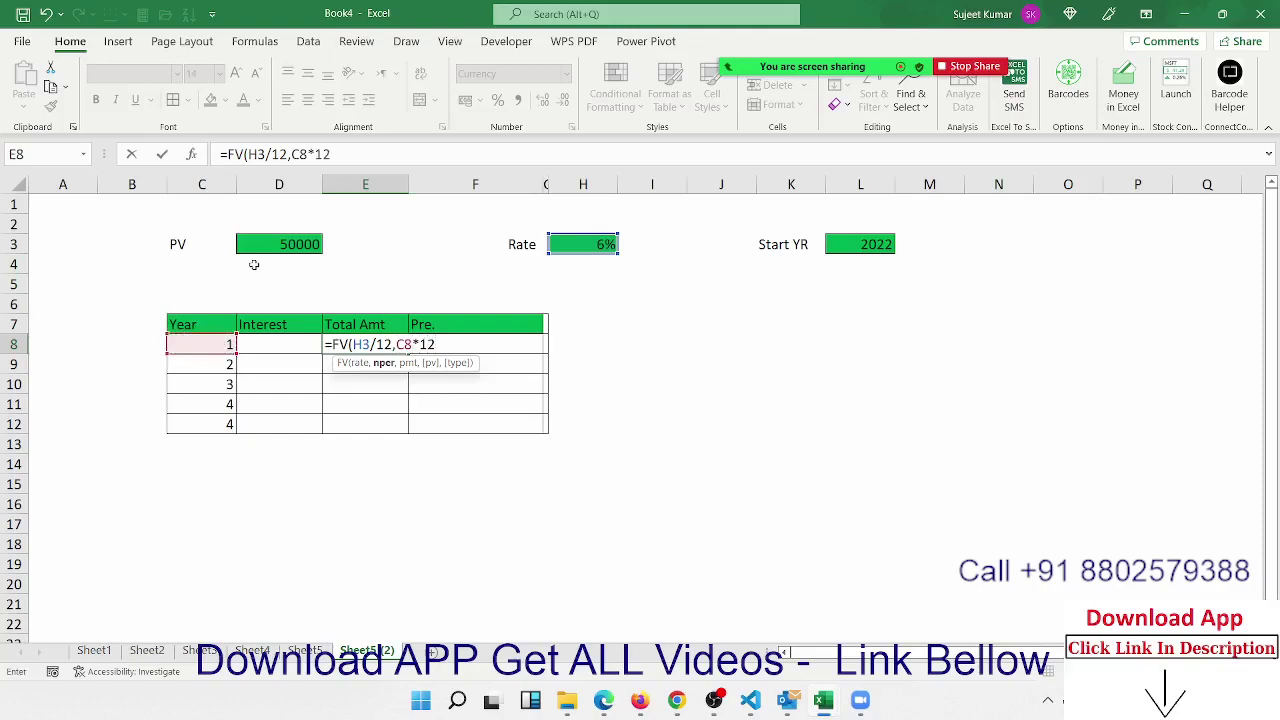
pyautogui.write(',,')
pyautogui.click(269, 244)
pyautogui.hotkey('ctrl', 'Return')
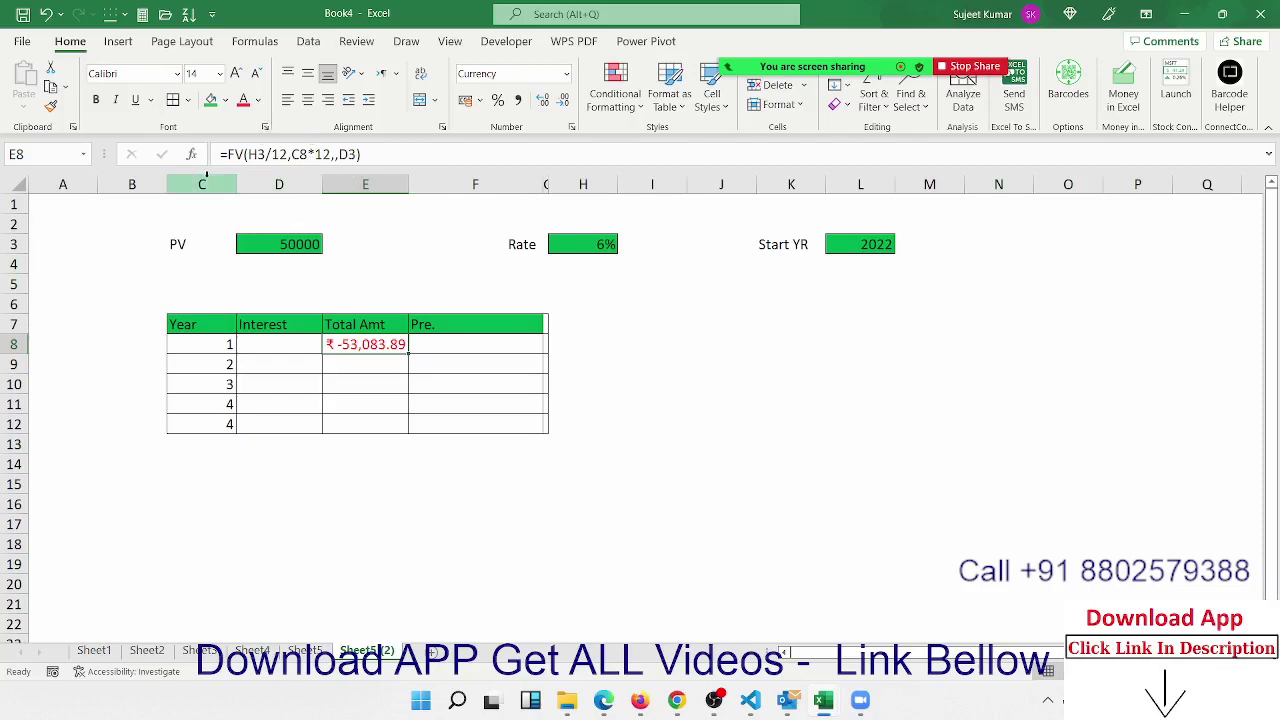
# Negate E8's formula to =-FV(H3/12,C8*12,,D3), showing ₹53,083.89
pyautogui.click(228, 154)
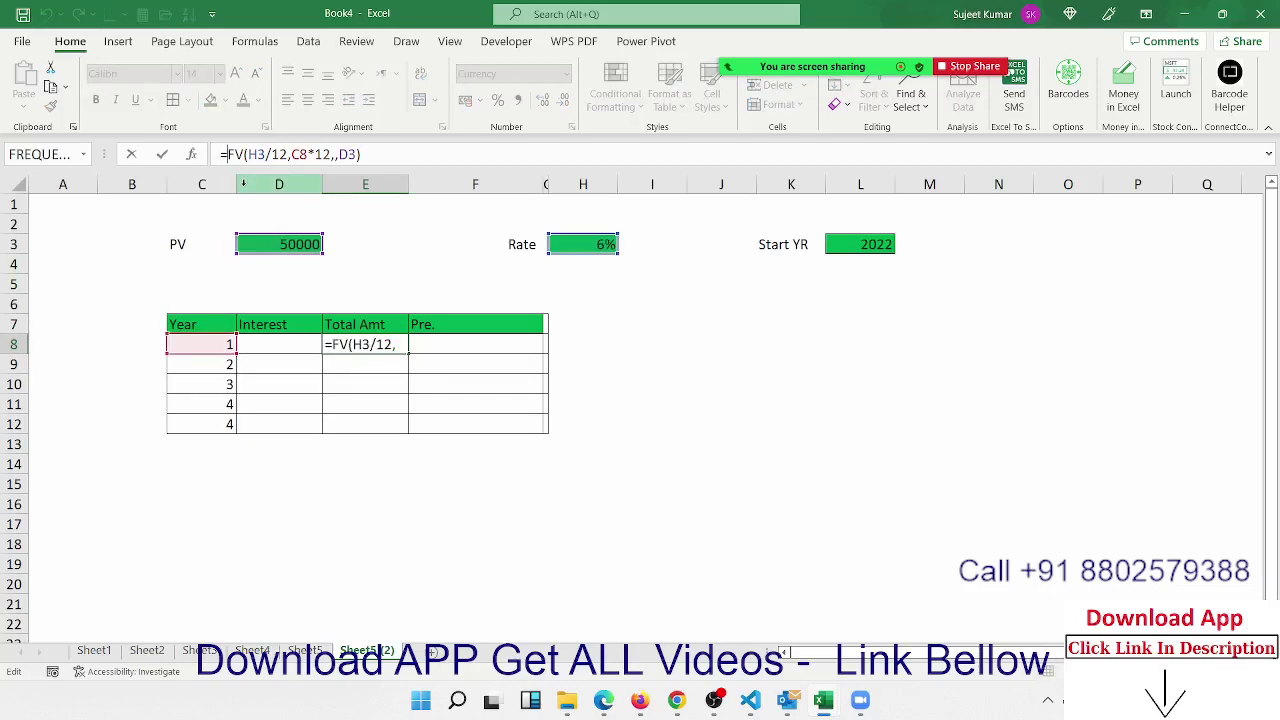
pyautogui.write('-')
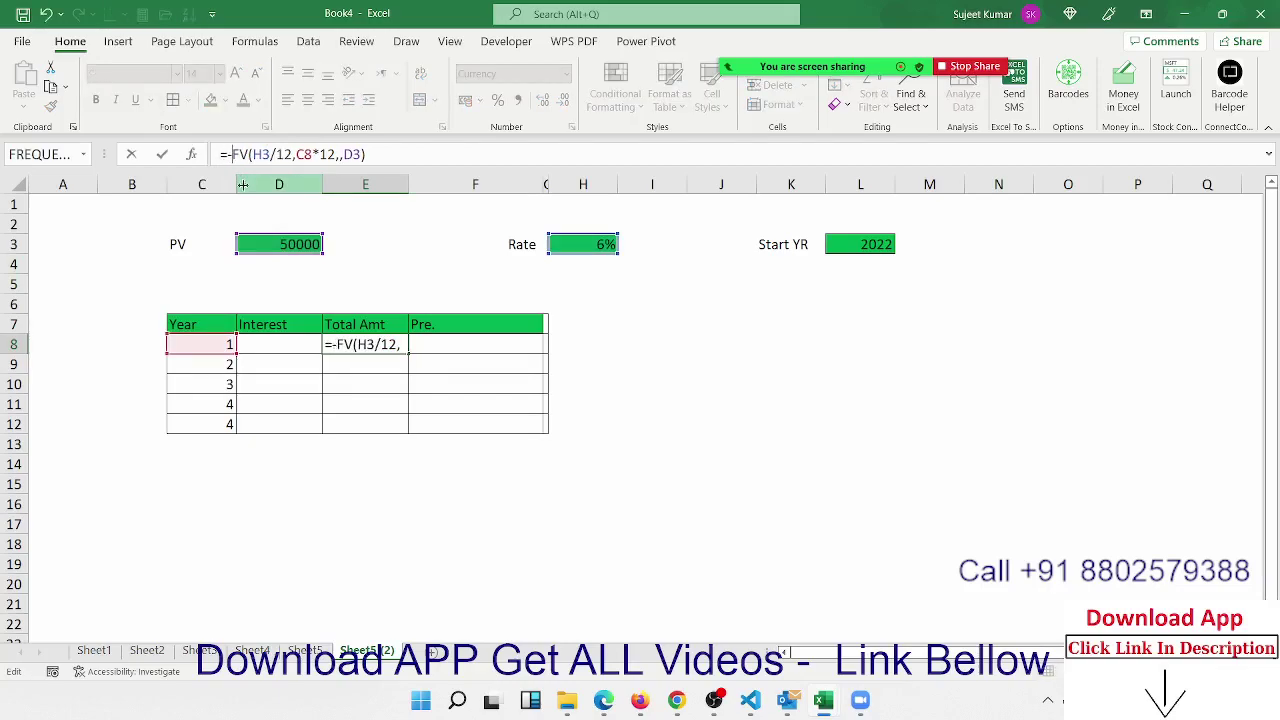
pyautogui.press('Return')
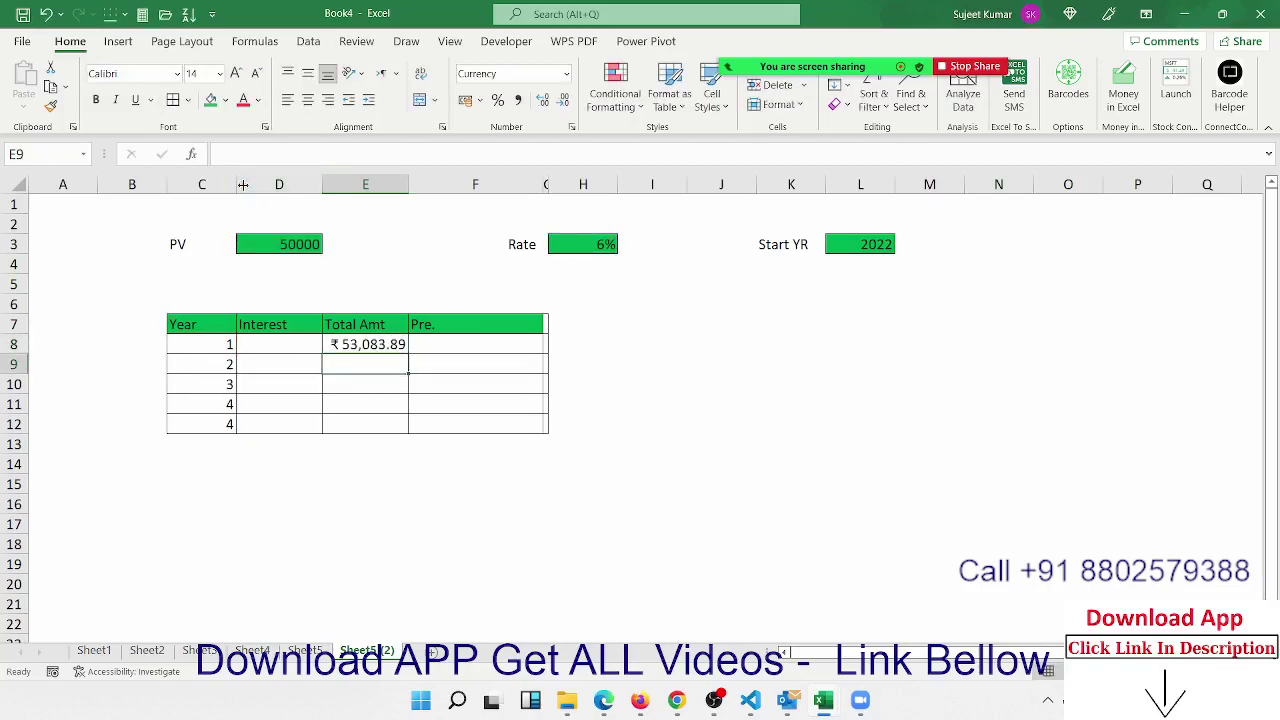
pyautogui.press('Up')
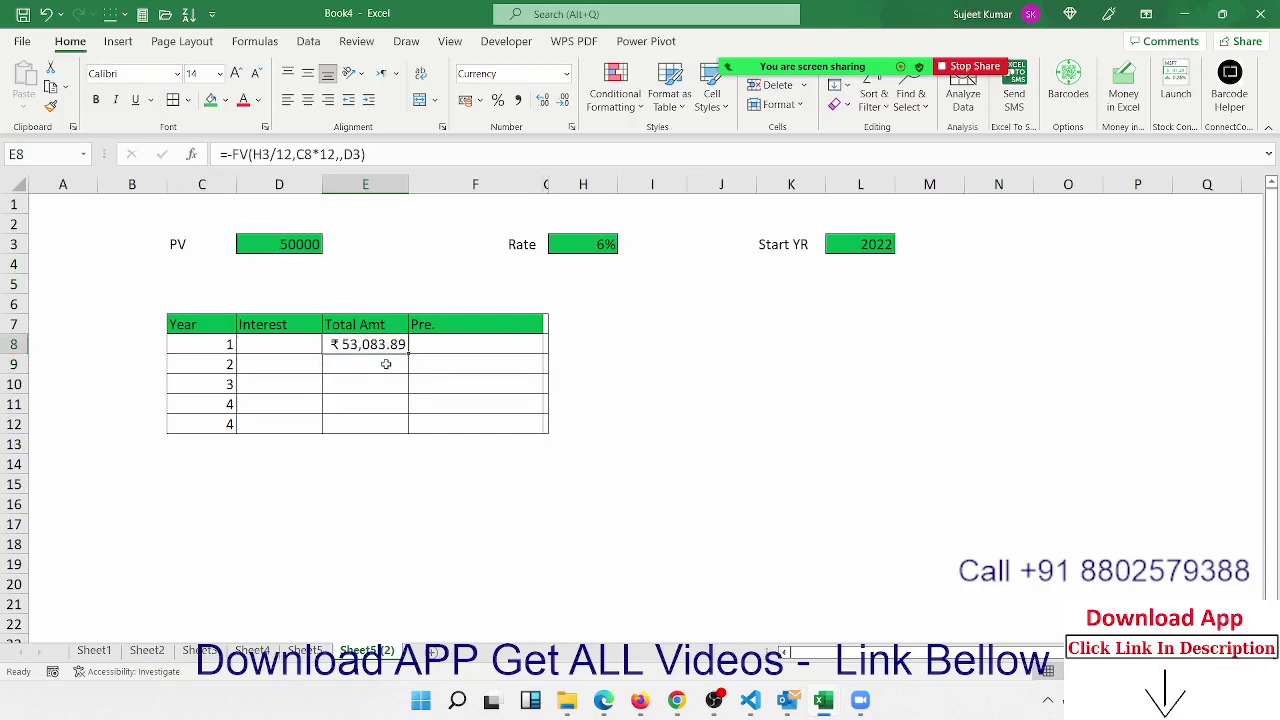
# Try copying the Total Amt formula into E9, then delete its wrong ₹0.00 result
pyautogui.click(385, 365)
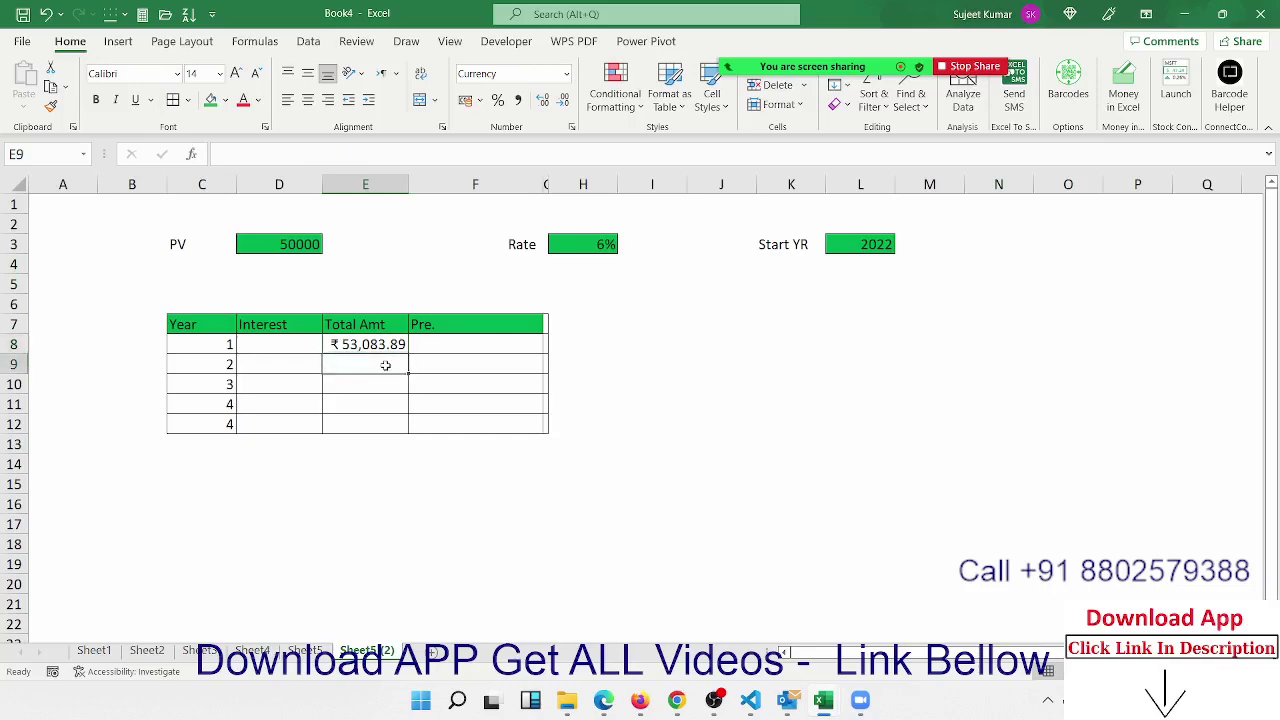
pyautogui.write('=fv')
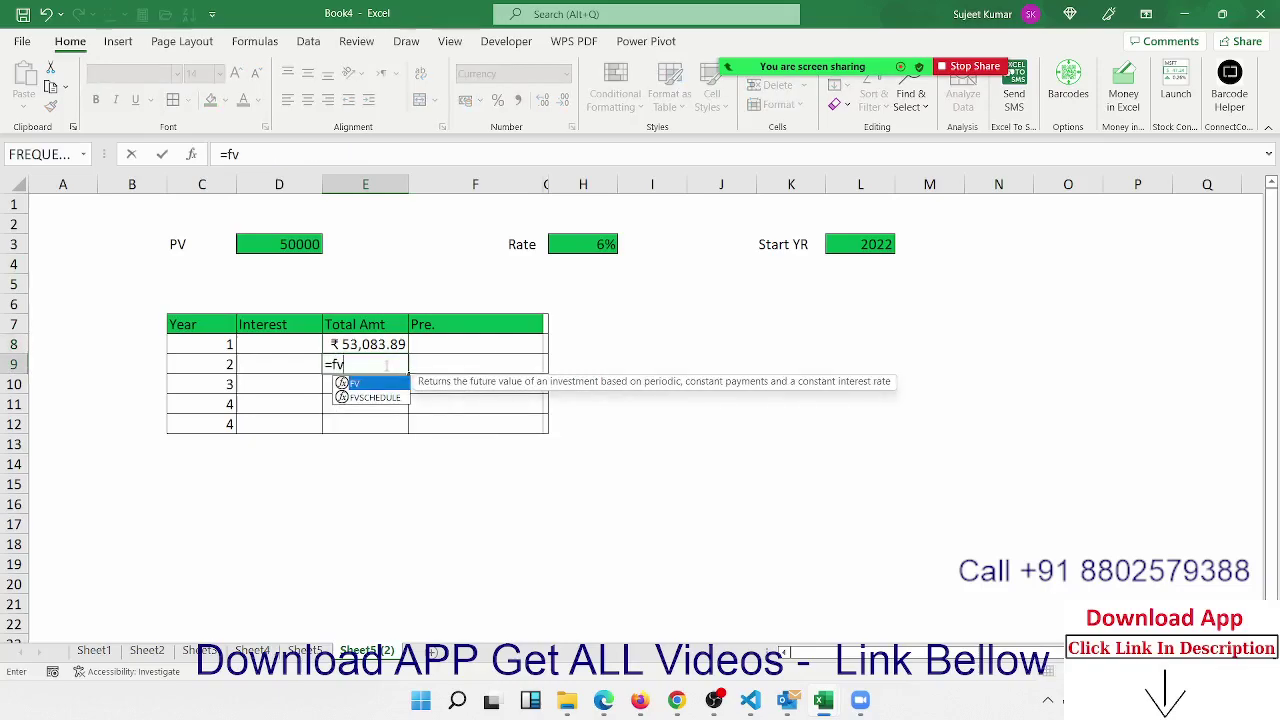
pyautogui.press('Escape')
pyautogui.press('Escape')
pyautogui.press('Up')
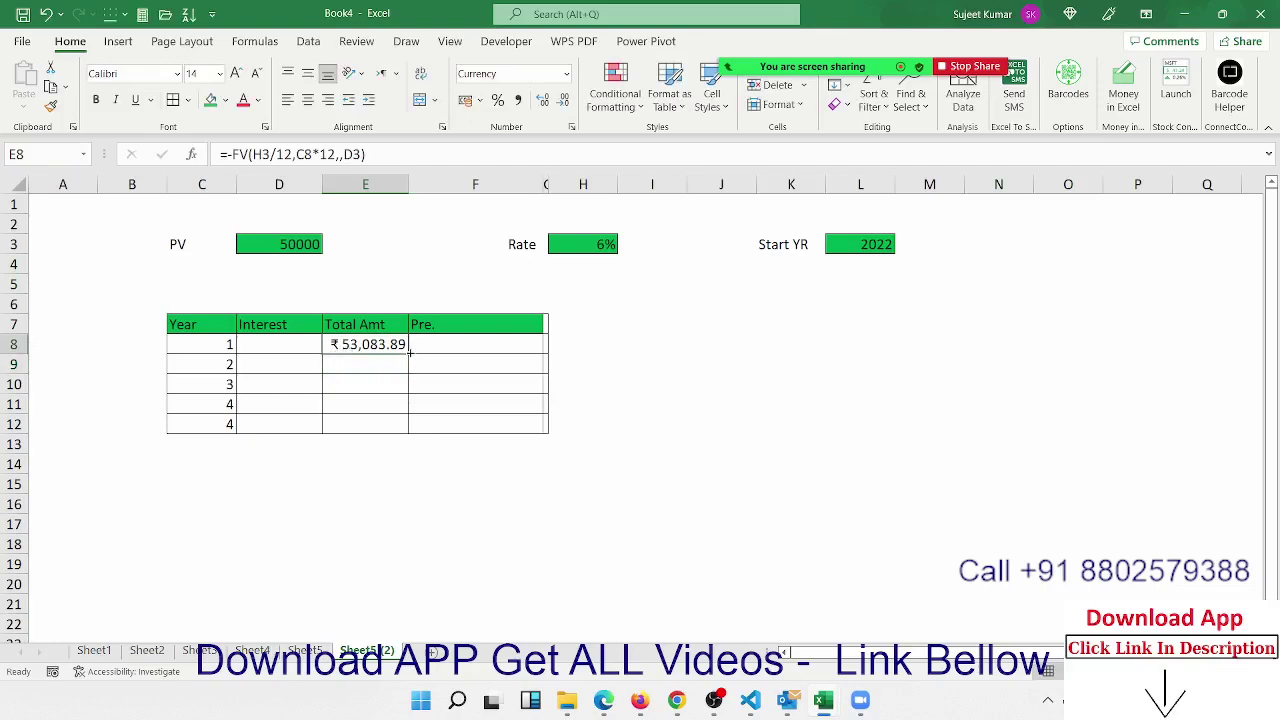
pyautogui.moveTo(410, 352); pyautogui.dragTo(414, 374)
pyautogui.doubleClick(392, 364)
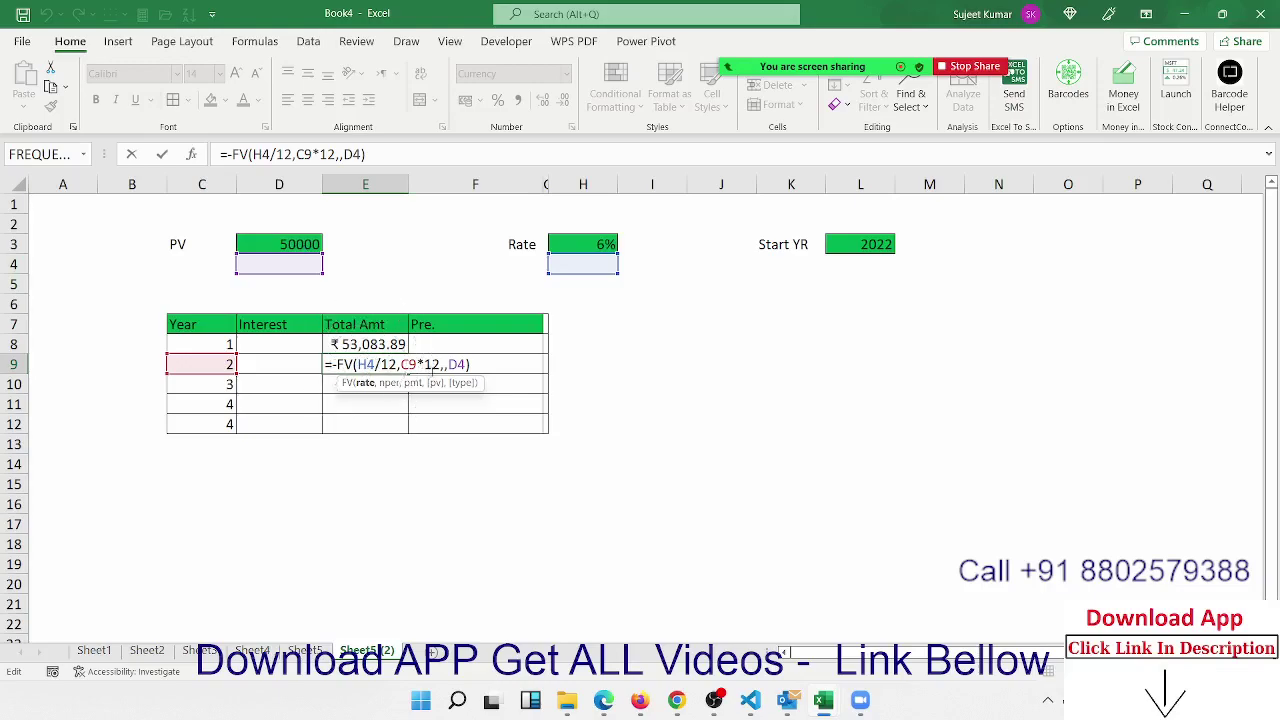
pyautogui.hotkey('ctrl', 'Return')
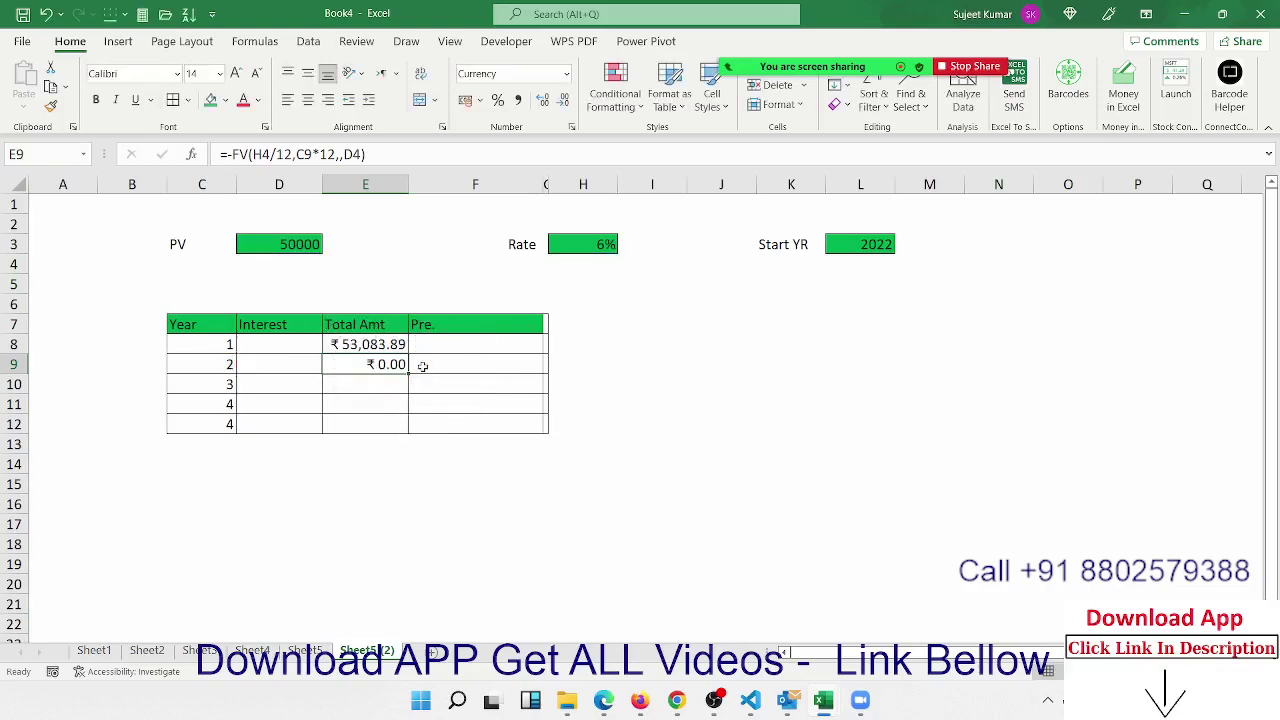
pyautogui.press('Delete')
pyautogui.click(383, 346)
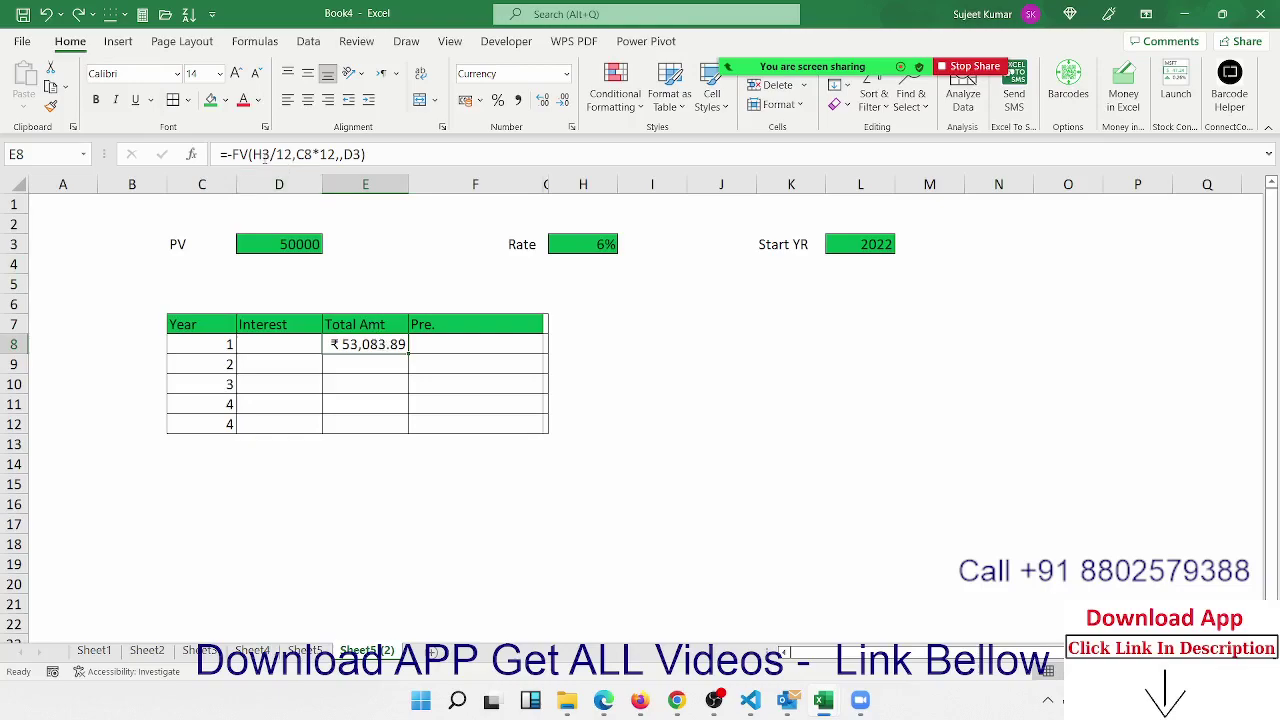
# Make the rate and PV references in E8's formula absolute as $H$3 and $D$3
pyautogui.click(260, 154)
pyautogui.press('F4')
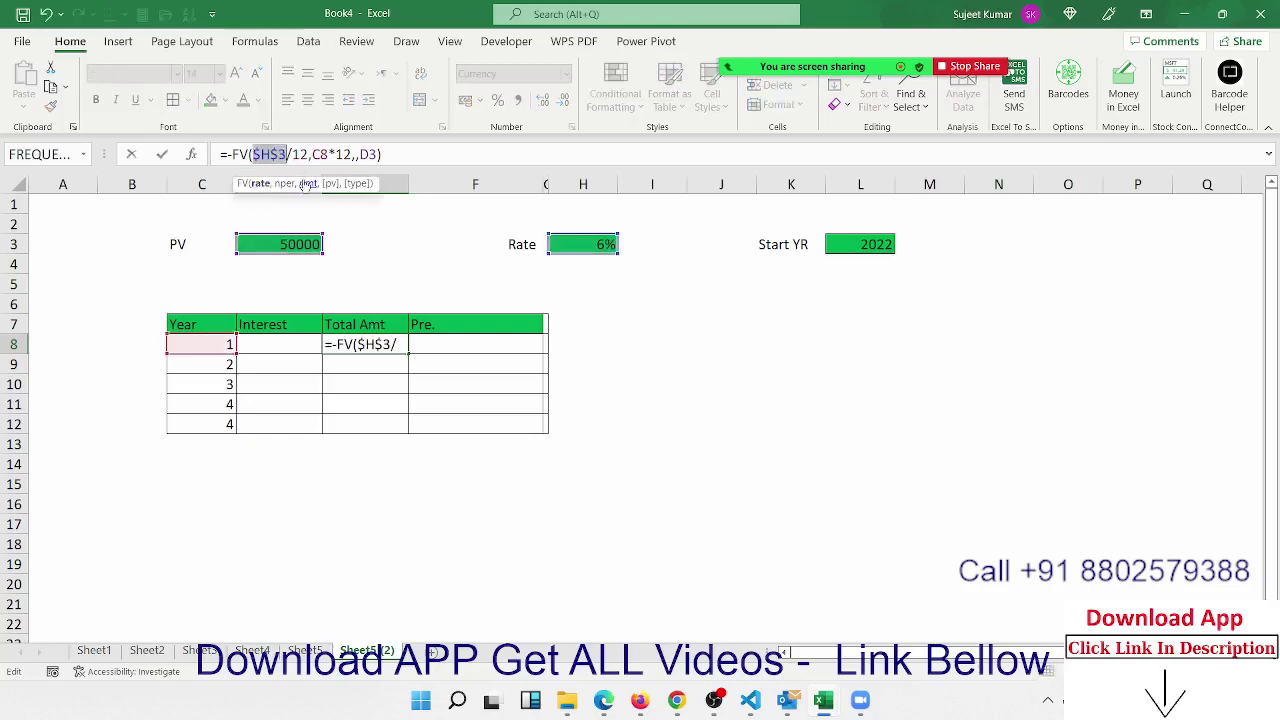
pyautogui.click(365, 155)
pyautogui.press('F4')
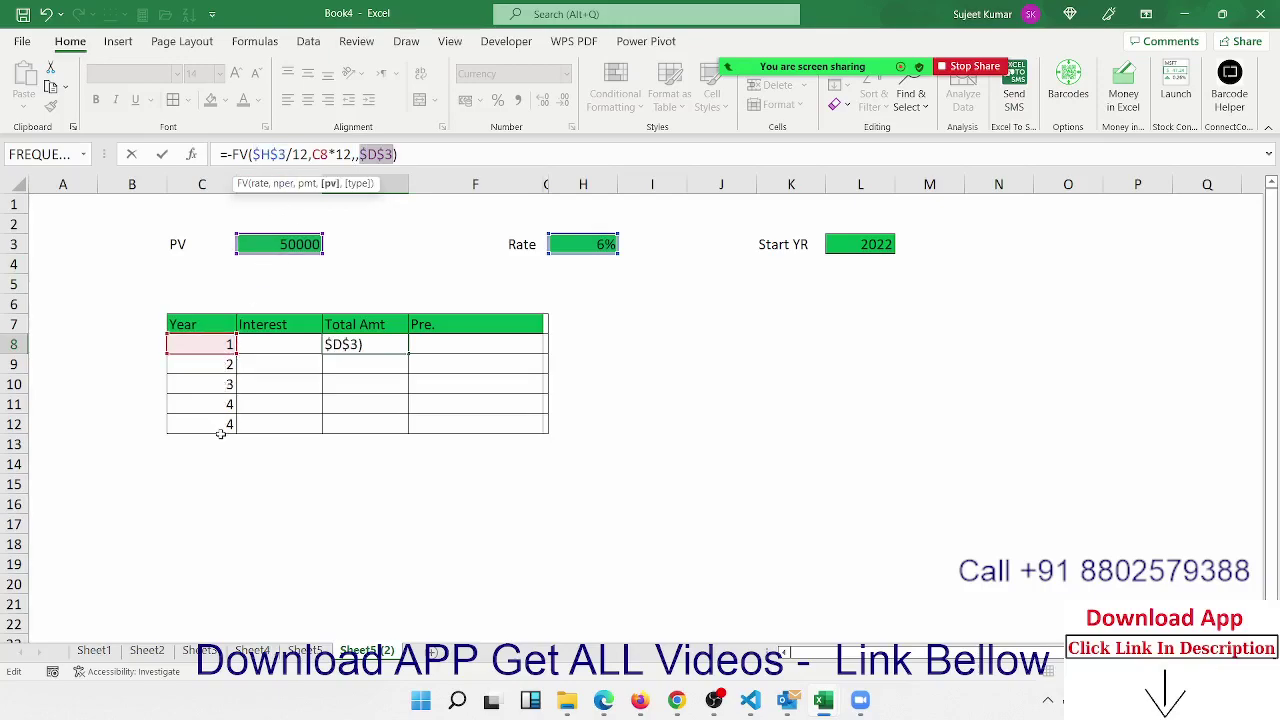
pyautogui.press('Return')
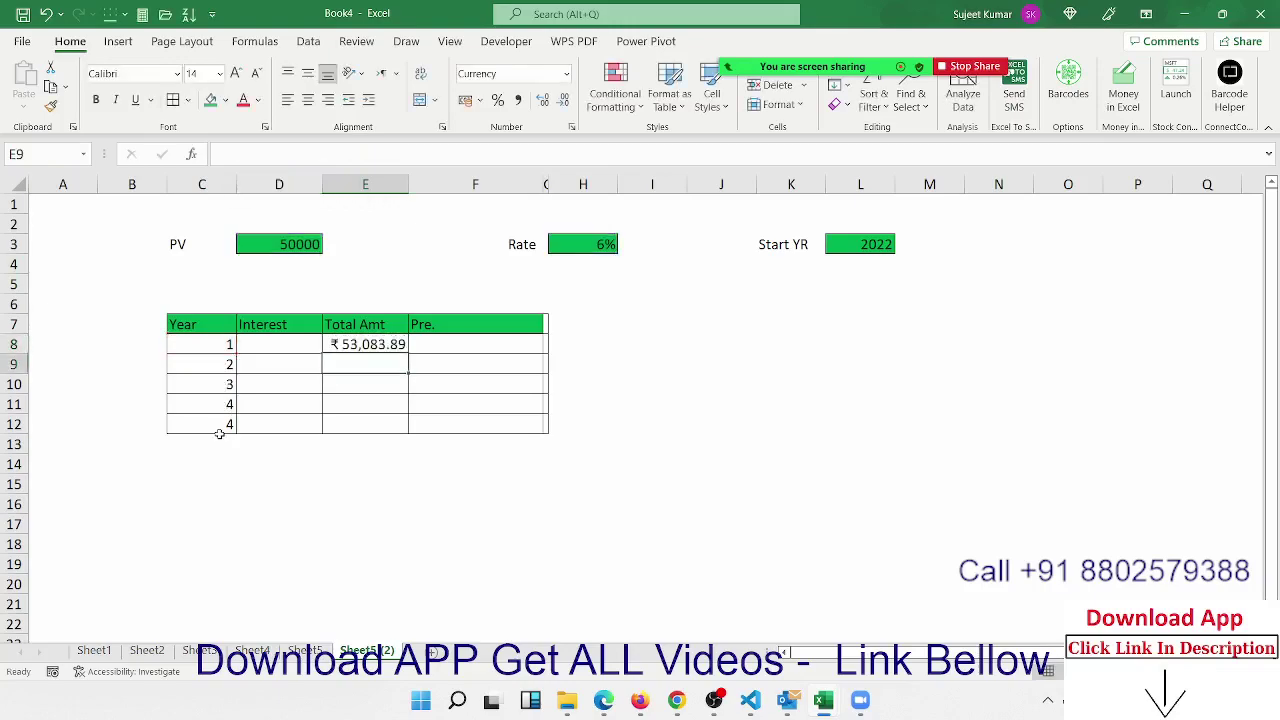
# Fill the E8 formula down through E12, giving totals ₹53,083.89 to ₹63,524.46
pyautogui.click(366, 345)
pyautogui.moveTo(366, 345); pyautogui.dragTo(364, 415)
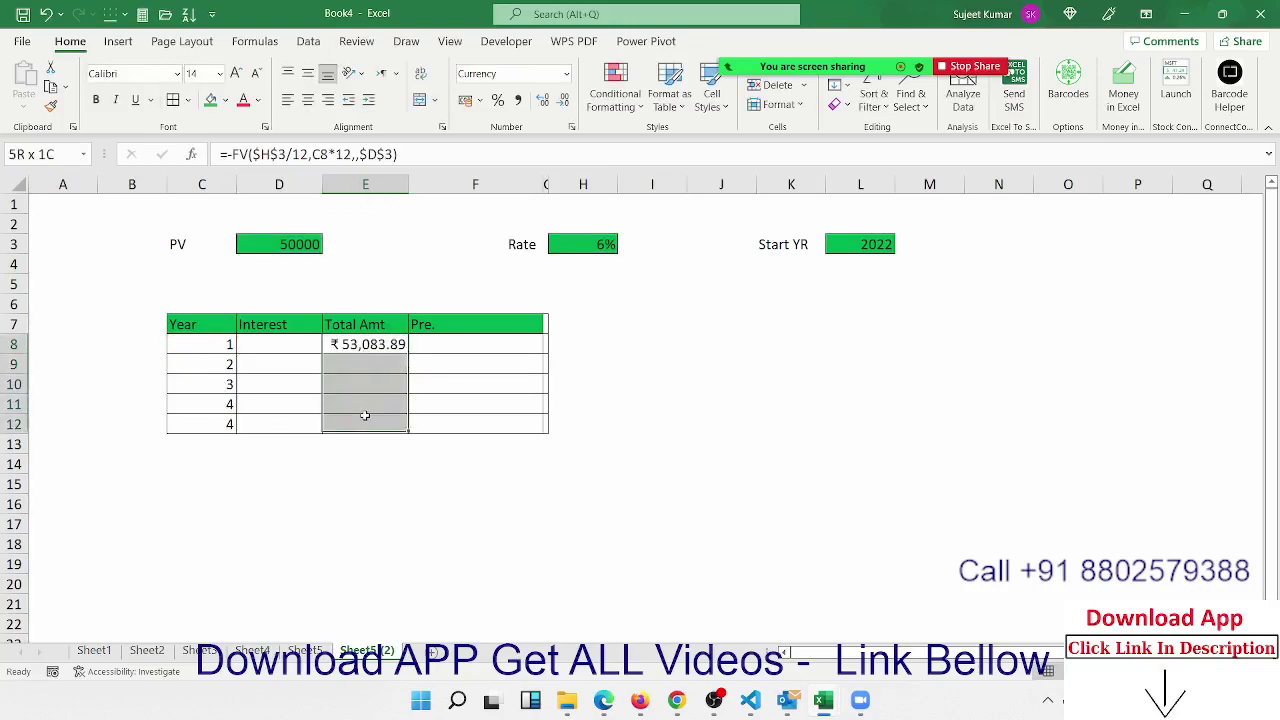
pyautogui.hotkey('ctrl', 'd')
pyautogui.hotkey('ctrl', 'q')
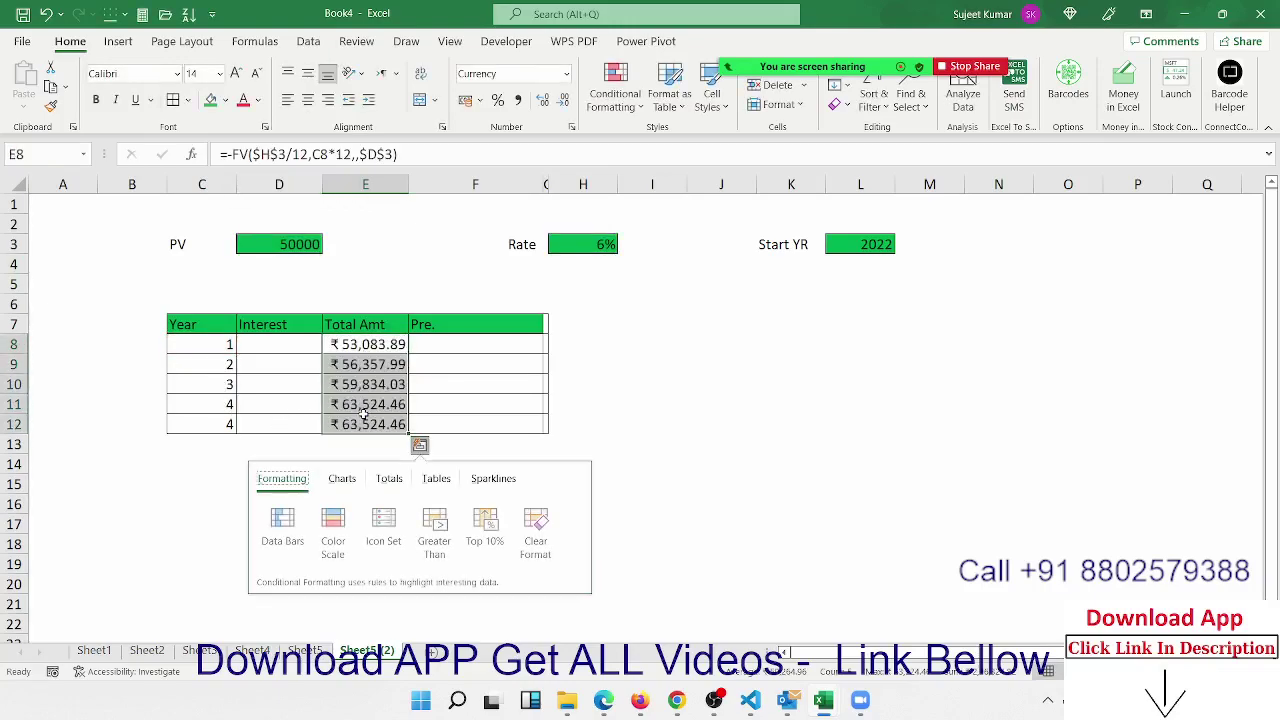
pyautogui.press('Escape')
pyautogui.click(350, 352)
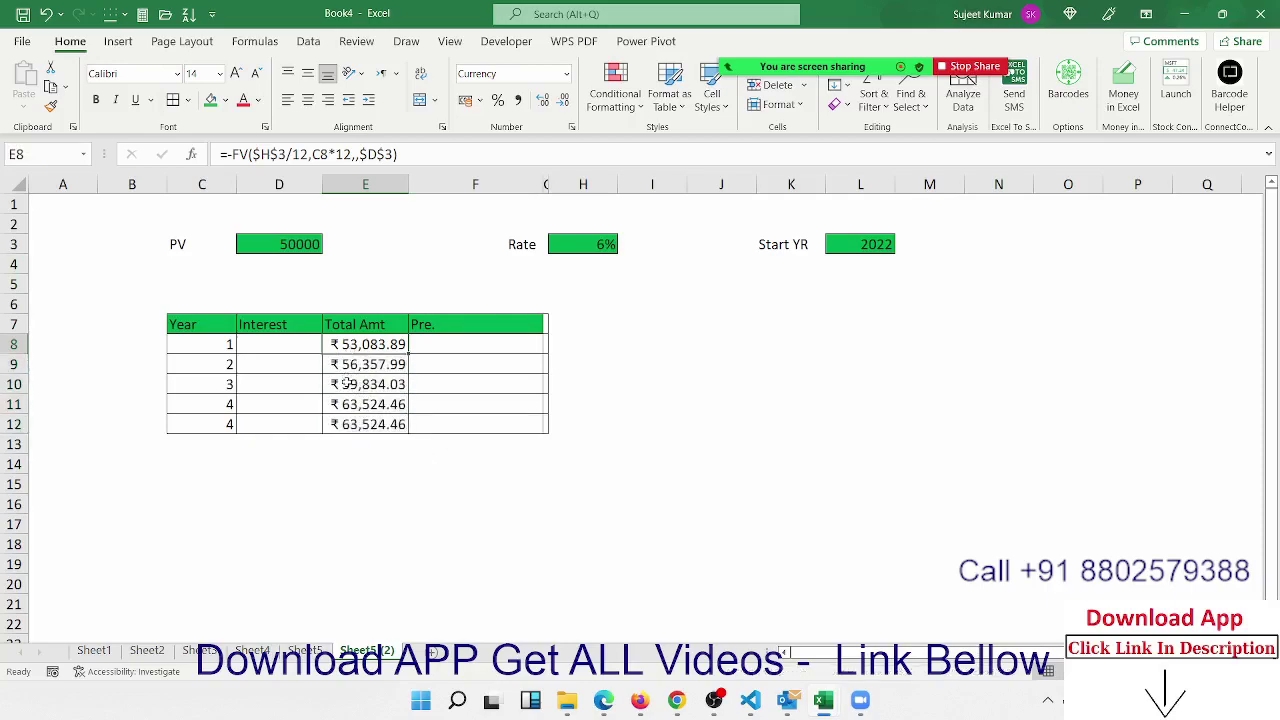
pyautogui.click(346, 384)
pyautogui.click(293, 347)
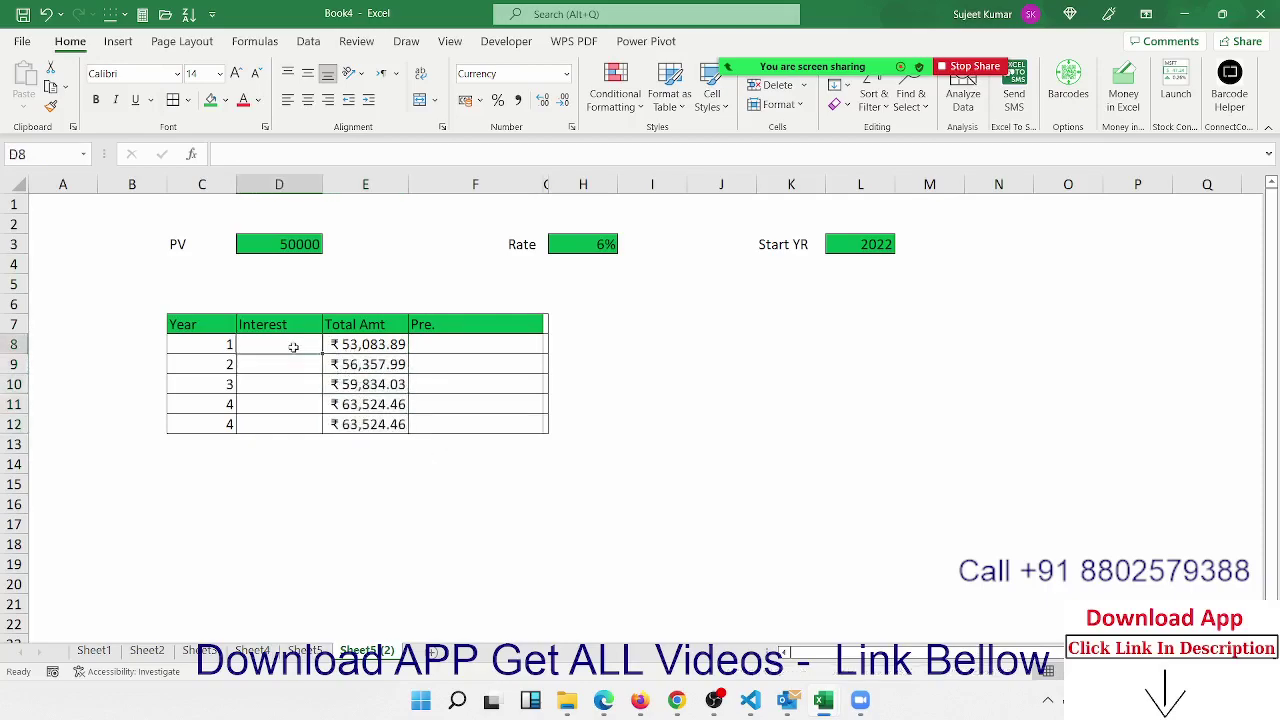
pyautogui.write('=')
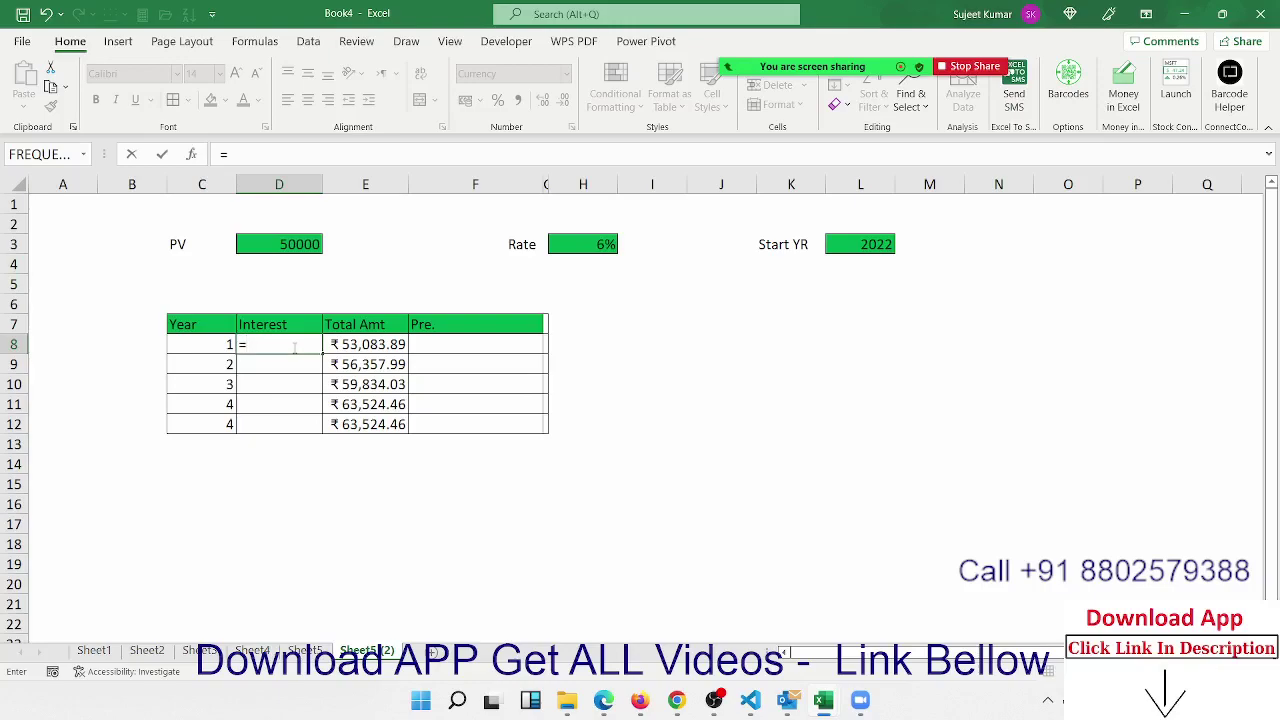
# Enter =E8-D3 in the Year 1 Interest cell D8 and copy it down the column
pyautogui.press('Right')
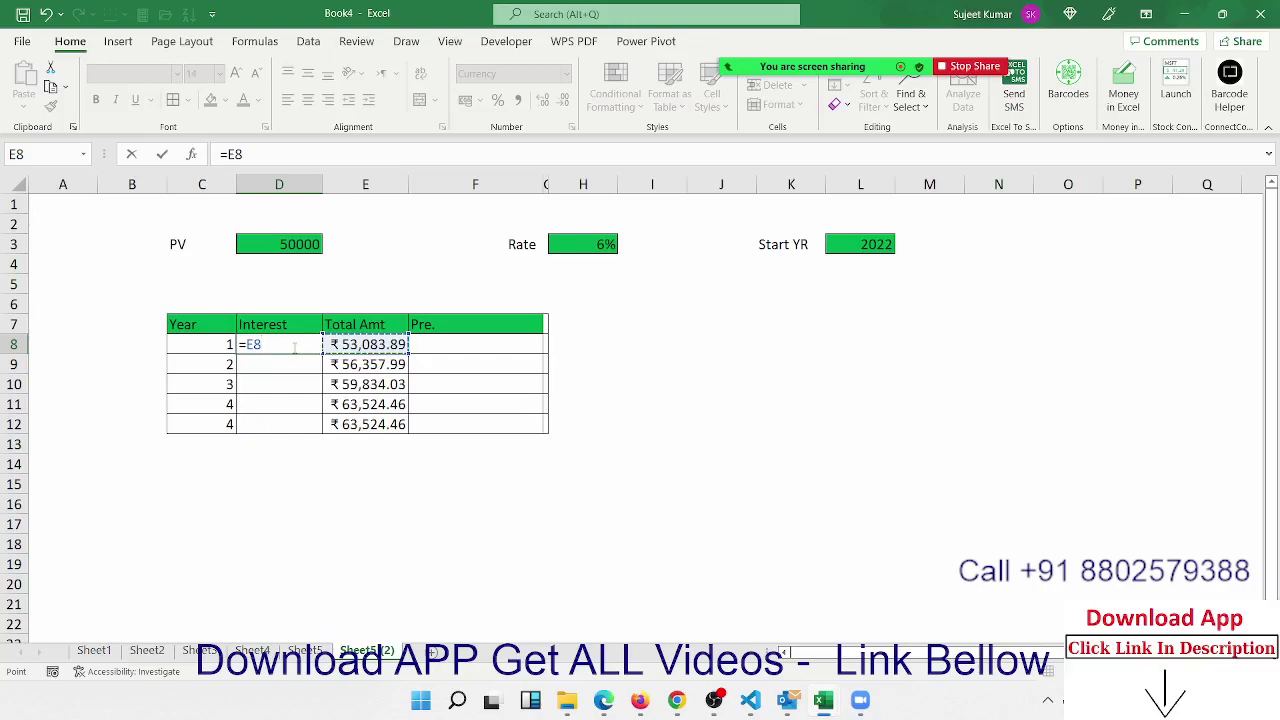
pyautogui.write('-')
pyautogui.click(255, 245)
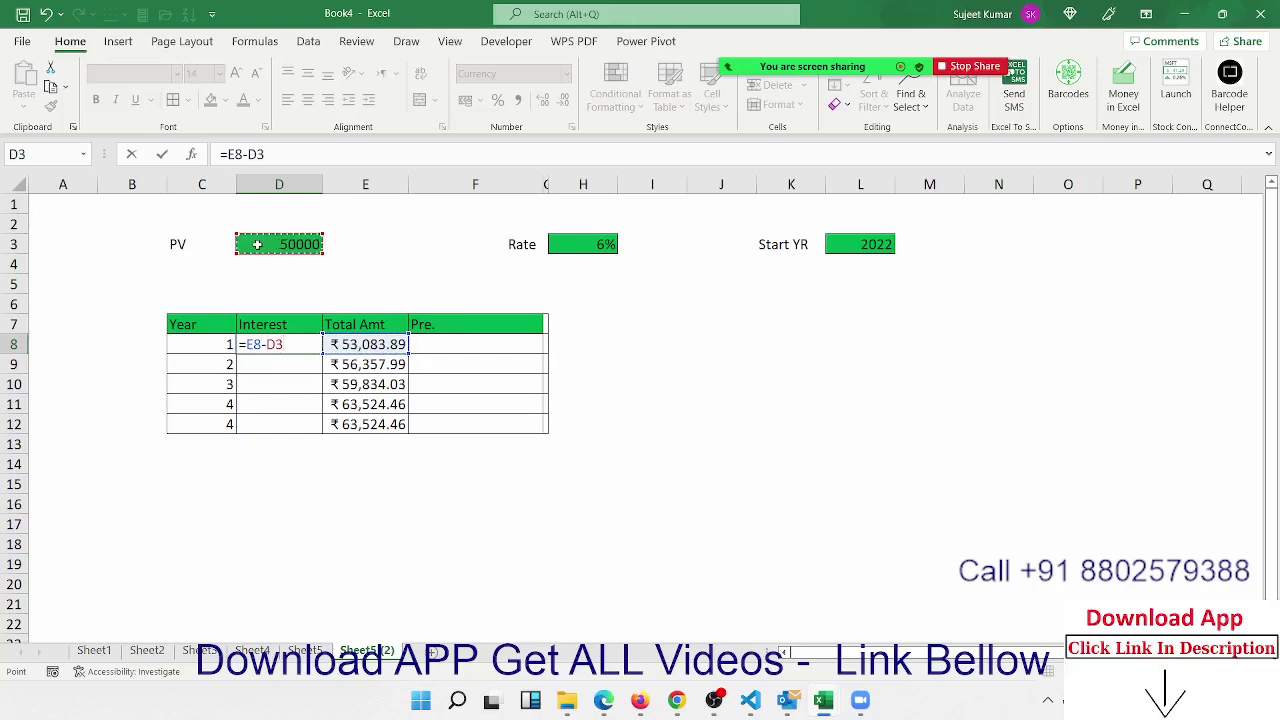
pyautogui.hotkey('ctrl', 'Return')
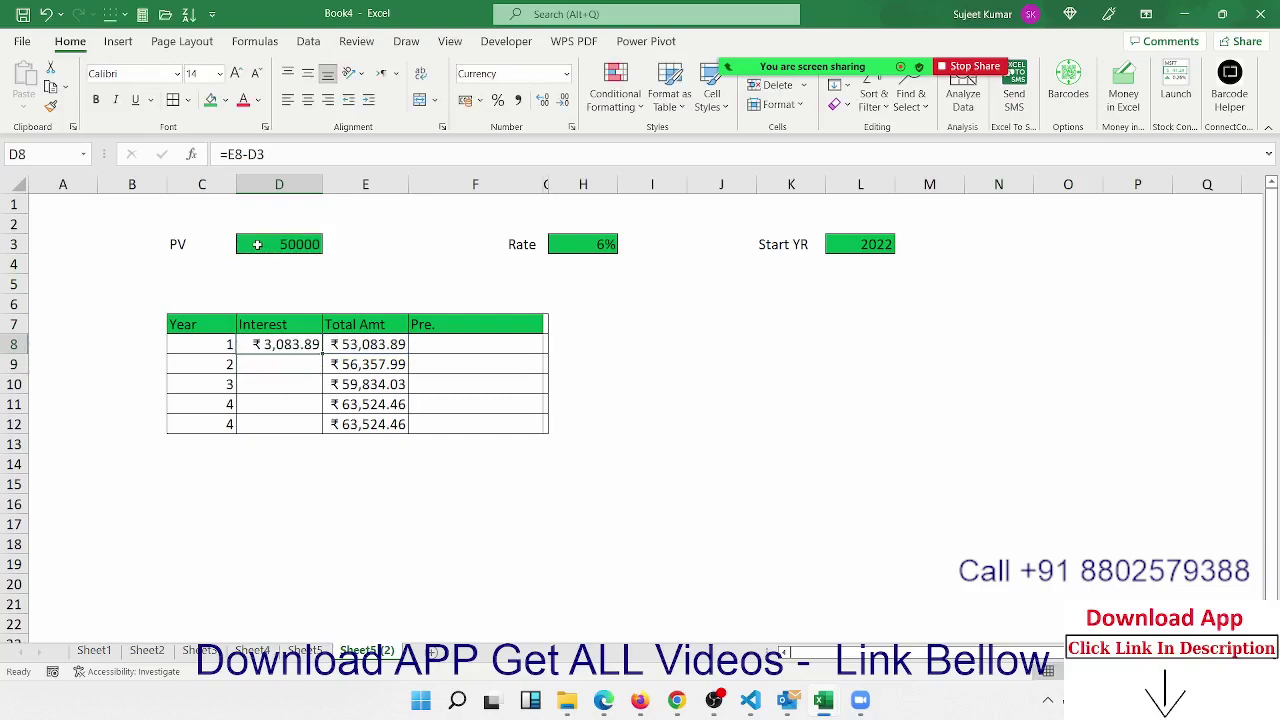
pyautogui.click(394, 342)
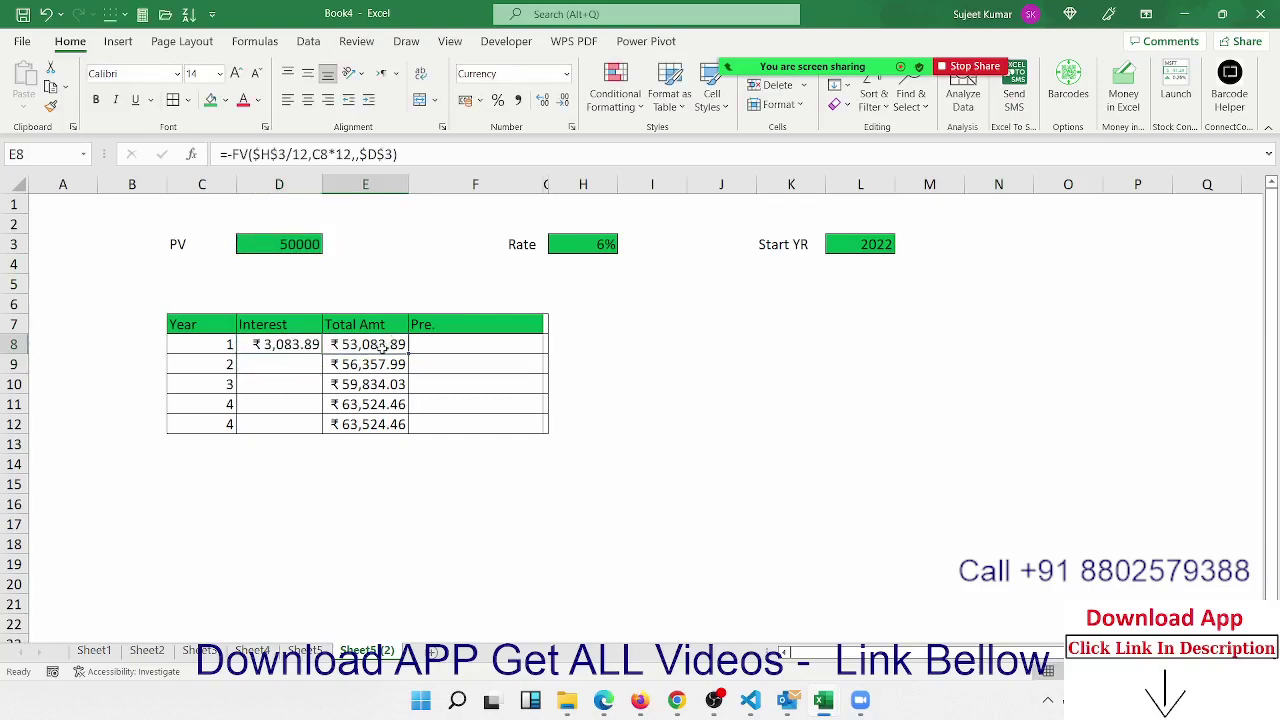
pyautogui.click(297, 244)
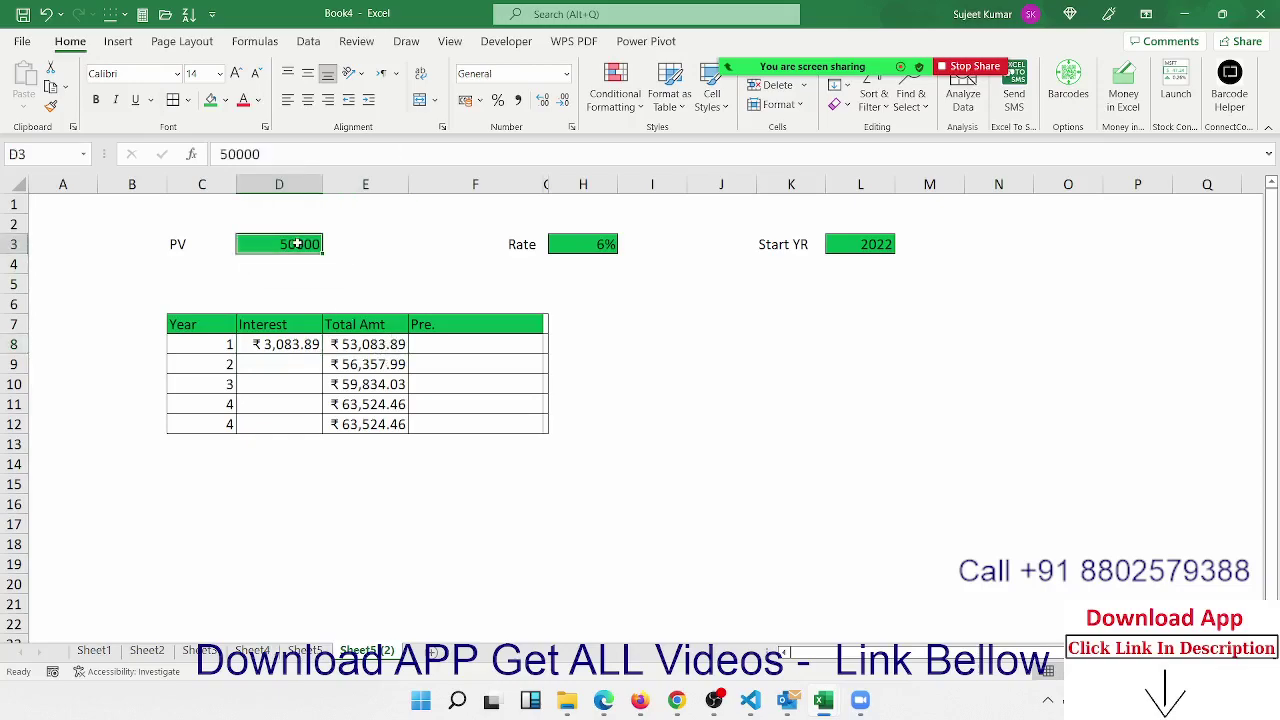
pyautogui.click(290, 350)
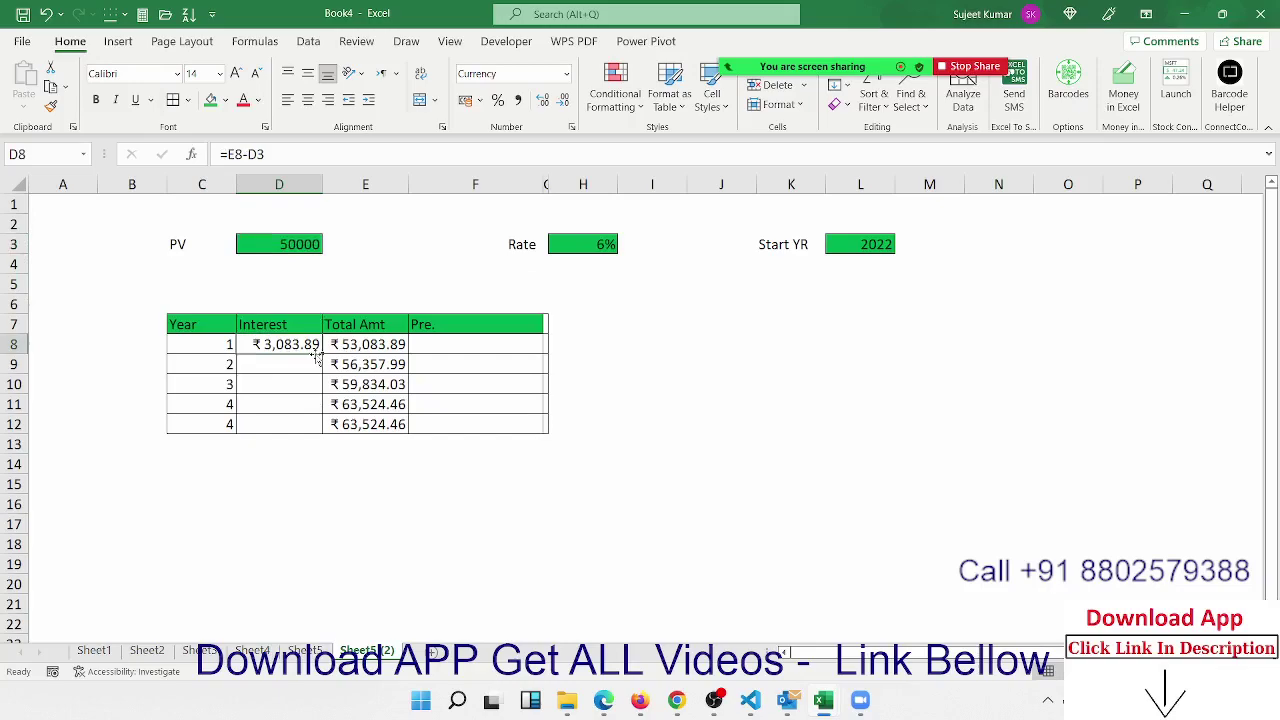
pyautogui.moveTo(320, 351); pyautogui.dragTo(311, 432)
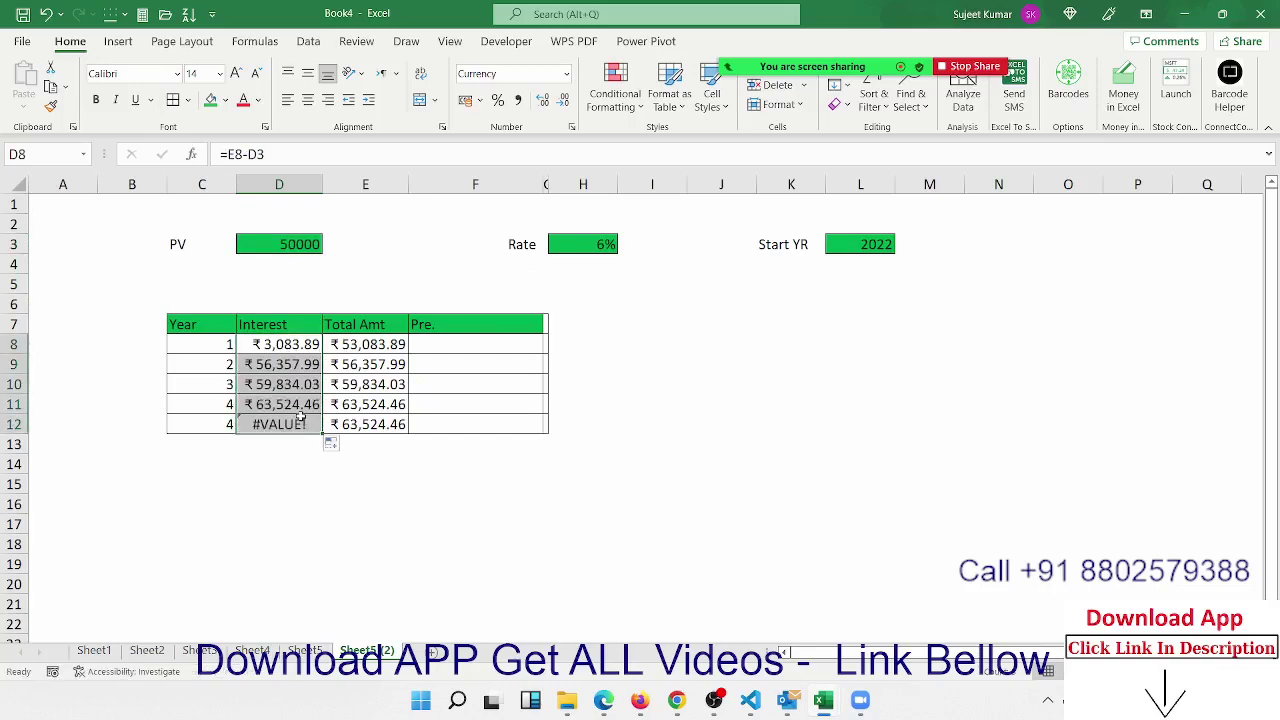
# Lock the PV reference as =E8-$D$3 and refill D8:D12, giving ₹3,083.89 to ₹13,524.46
pyautogui.doubleClick(289, 346)
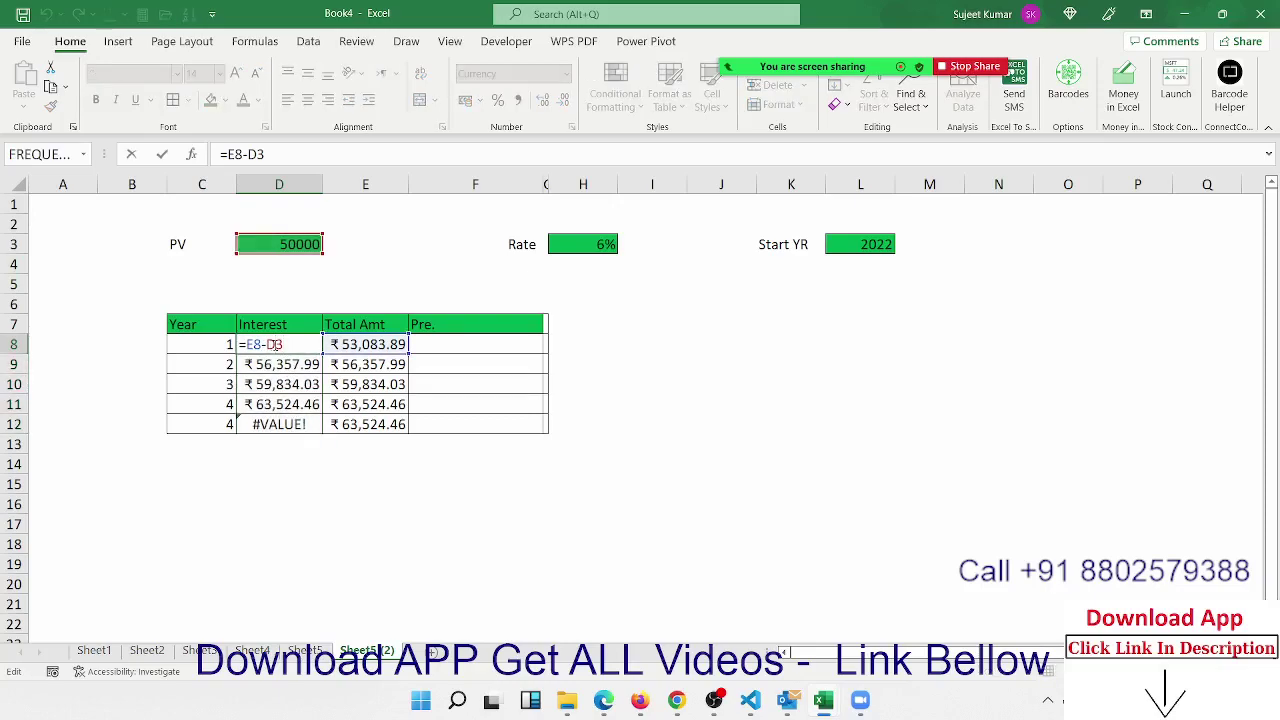
pyautogui.press('F4')
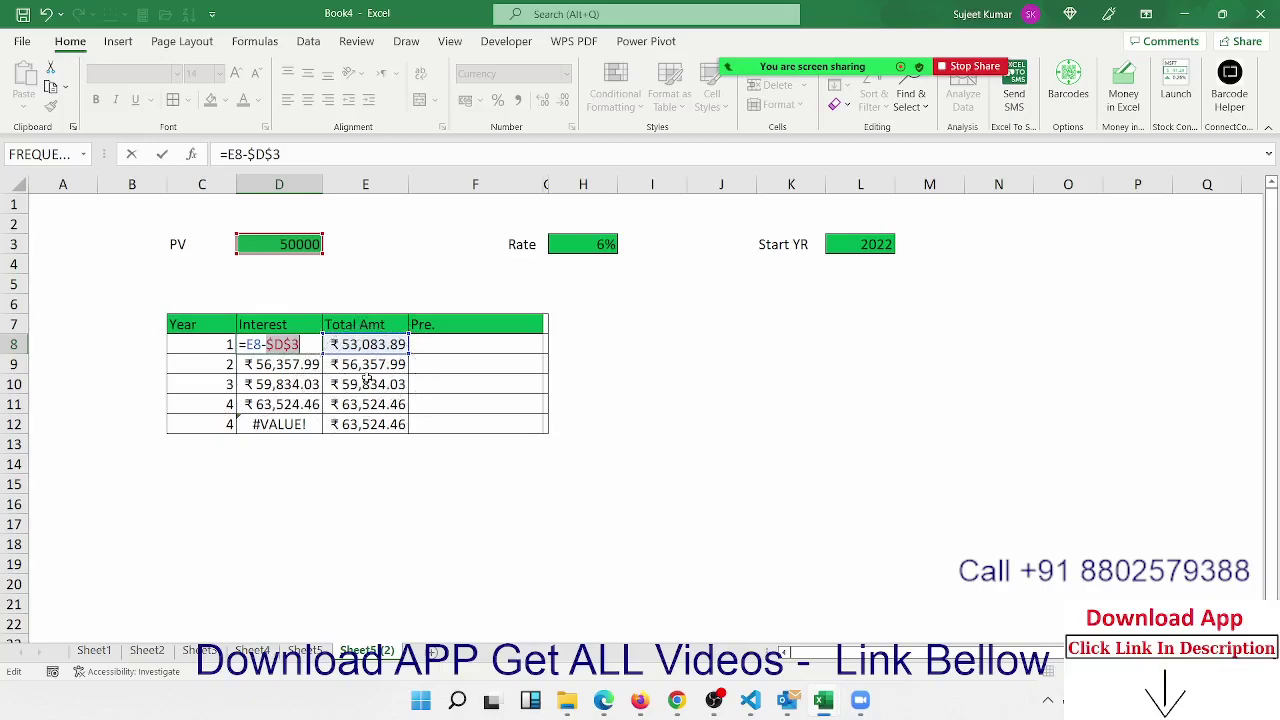
pyautogui.press('Return')
pyautogui.moveTo(310, 346); pyautogui.dragTo(300, 422)
pyautogui.hotkey('ctrl', 'd')
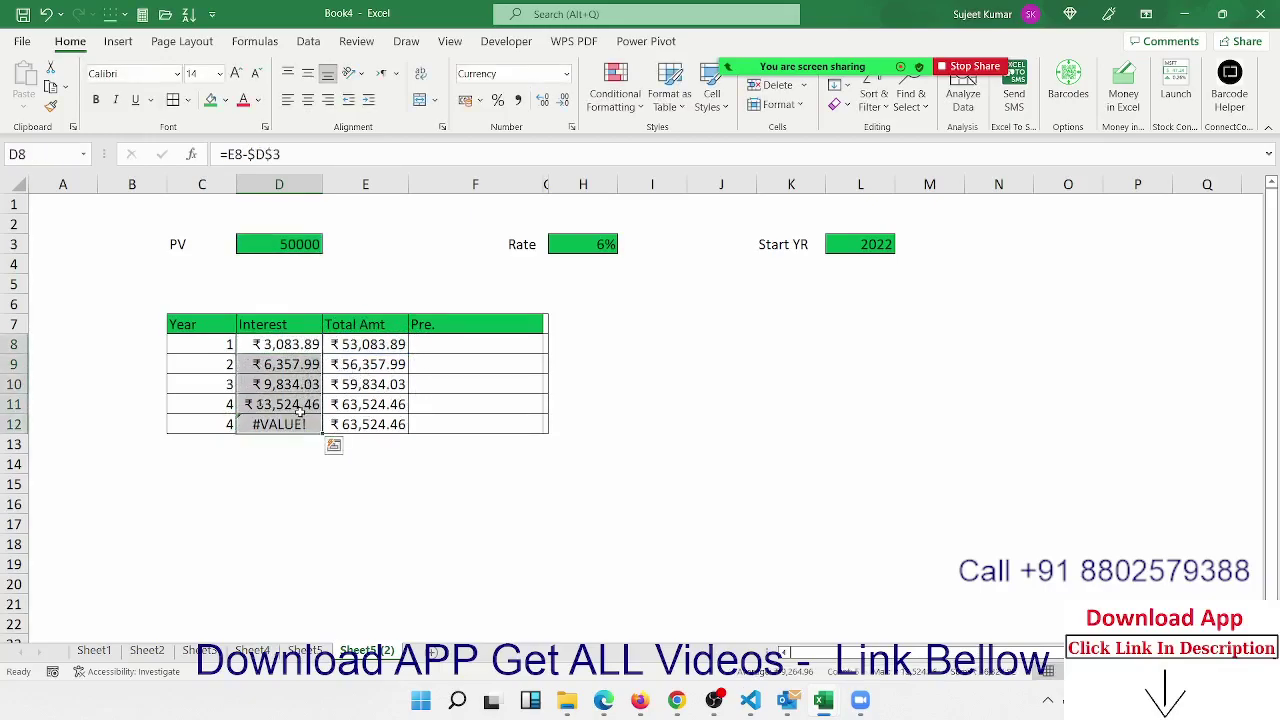
pyautogui.click(358, 348)
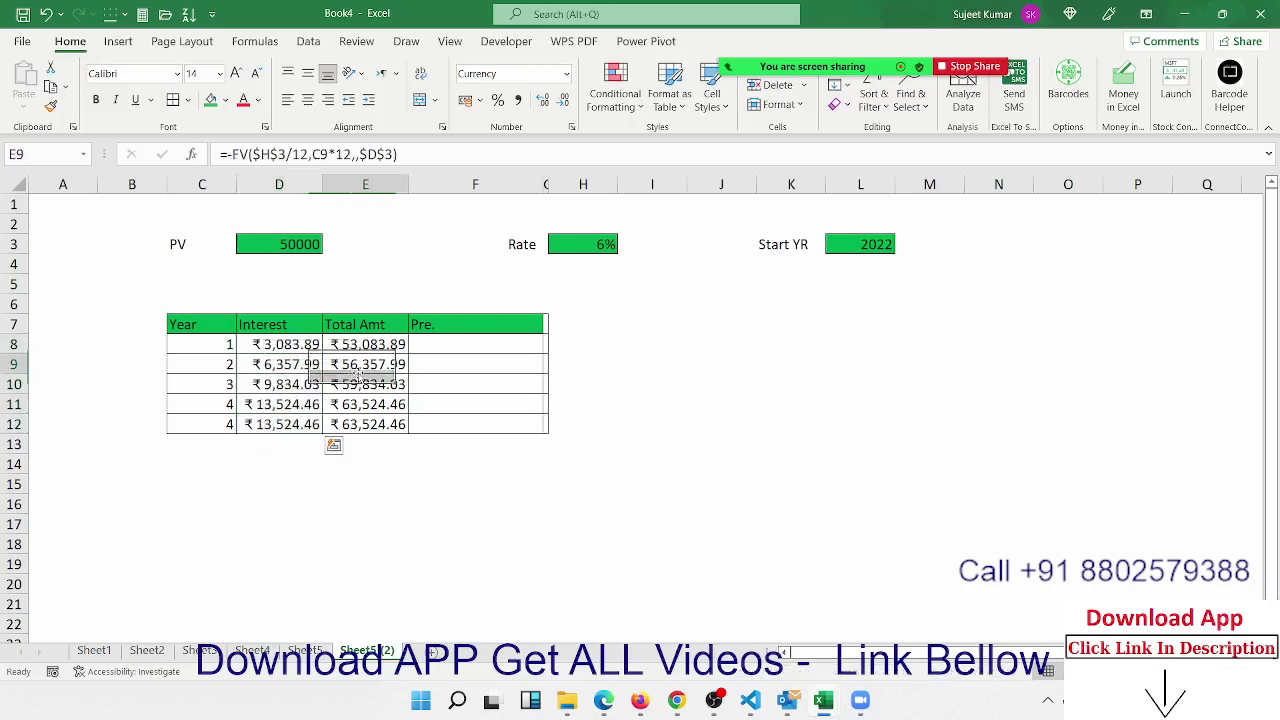
# Enter a label formula in F8 joining ' From ', Start YR, ' To ' and Start YR plus one
pyautogui.click(422, 347)
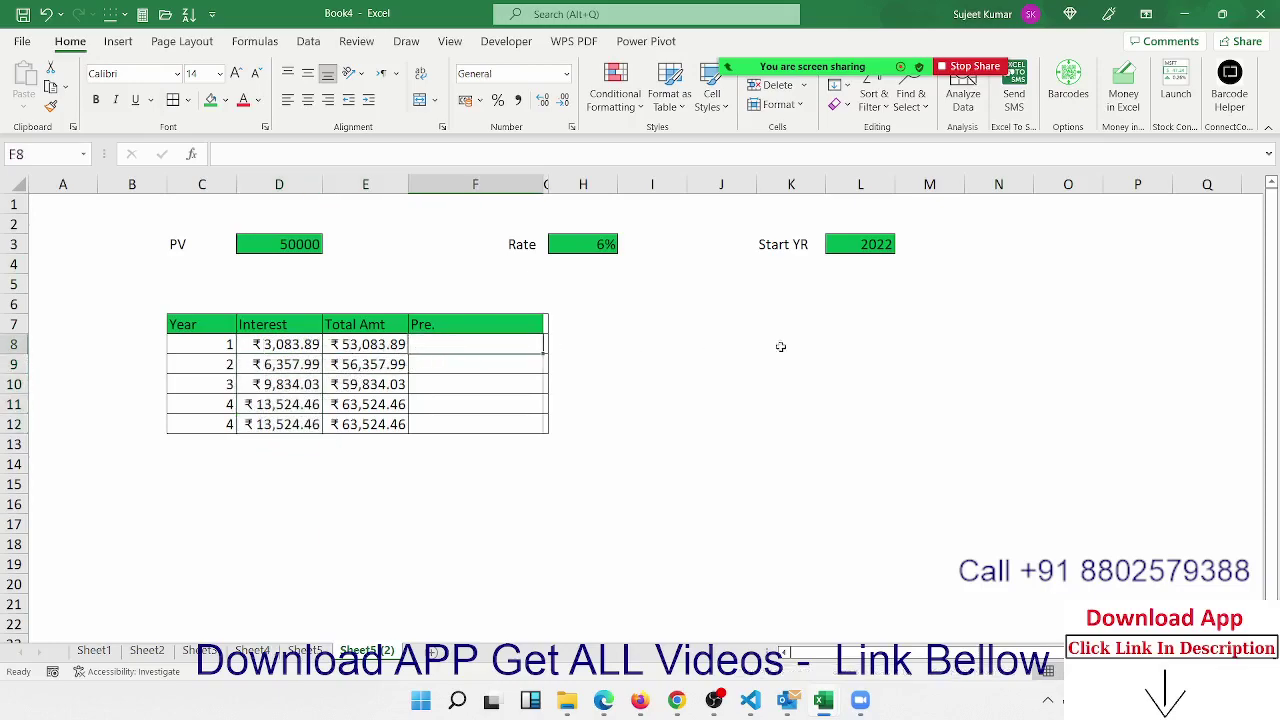
pyautogui.moveTo(782, 216); pyautogui.dragTo(891, 271)
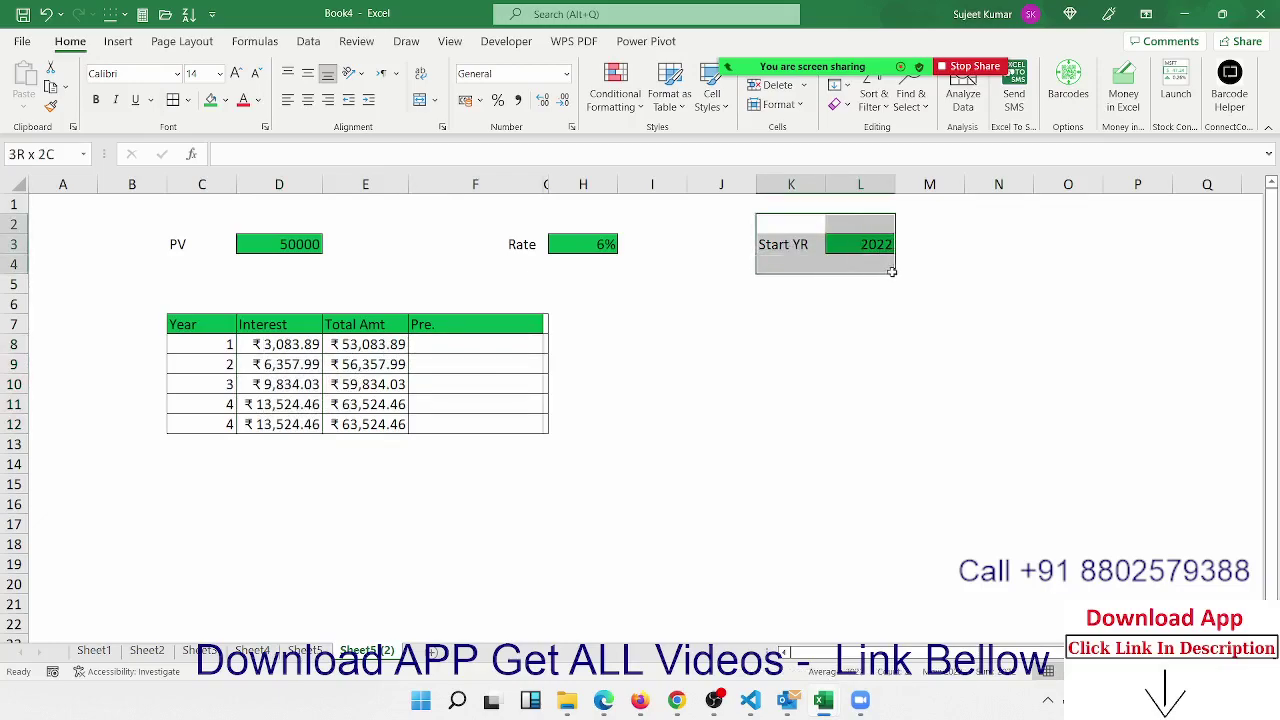
pyautogui.click(503, 344)
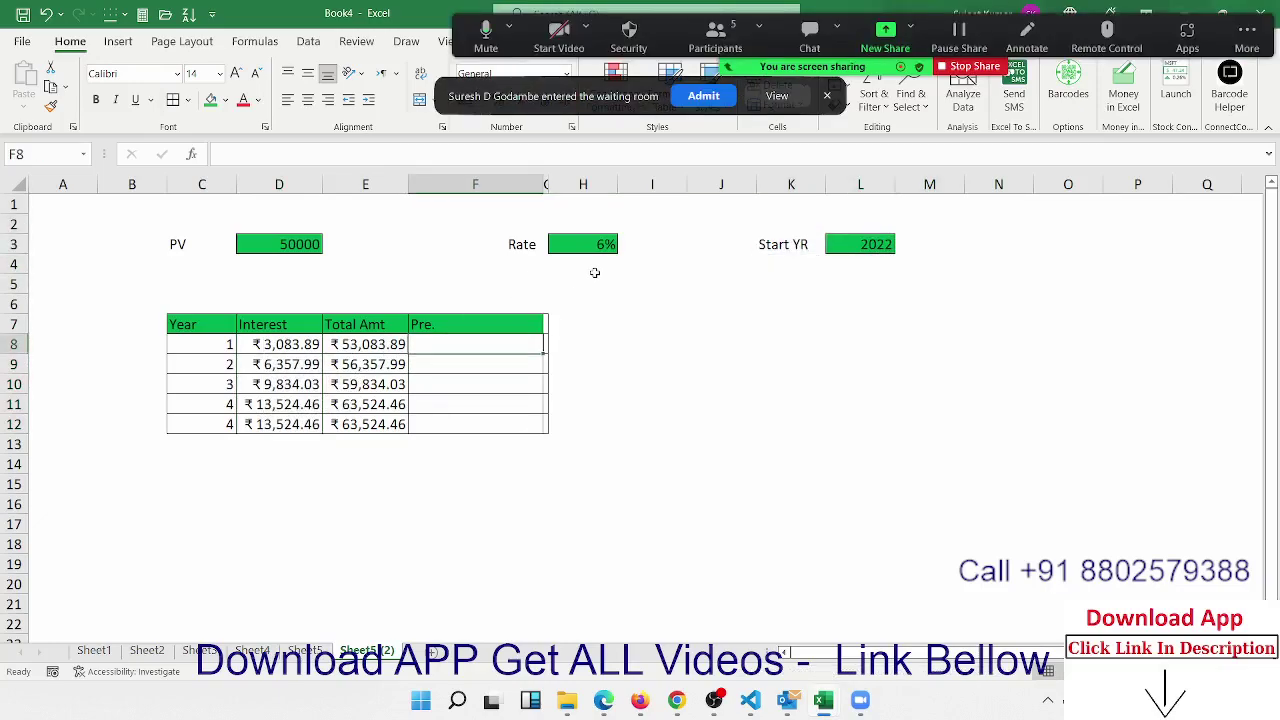
pyautogui.write('=')
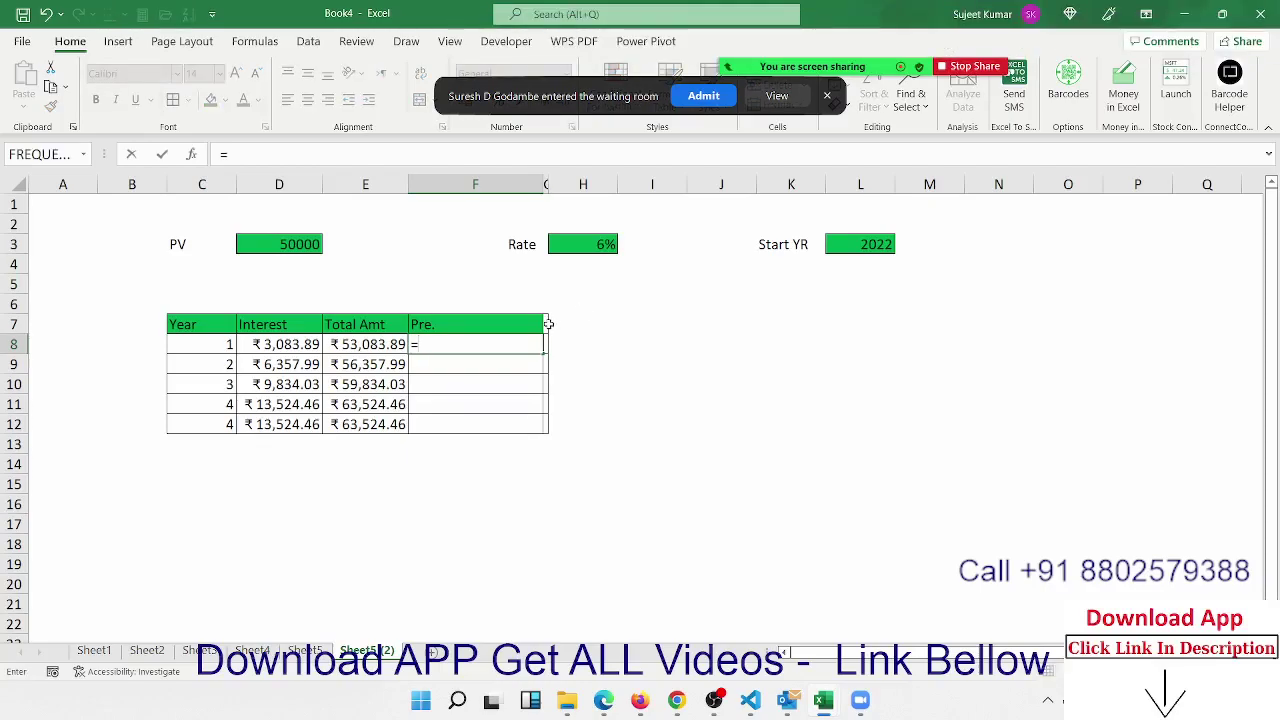
pyautogui.write('"')
pyautogui.write(' From "')
pyautogui.write('&')
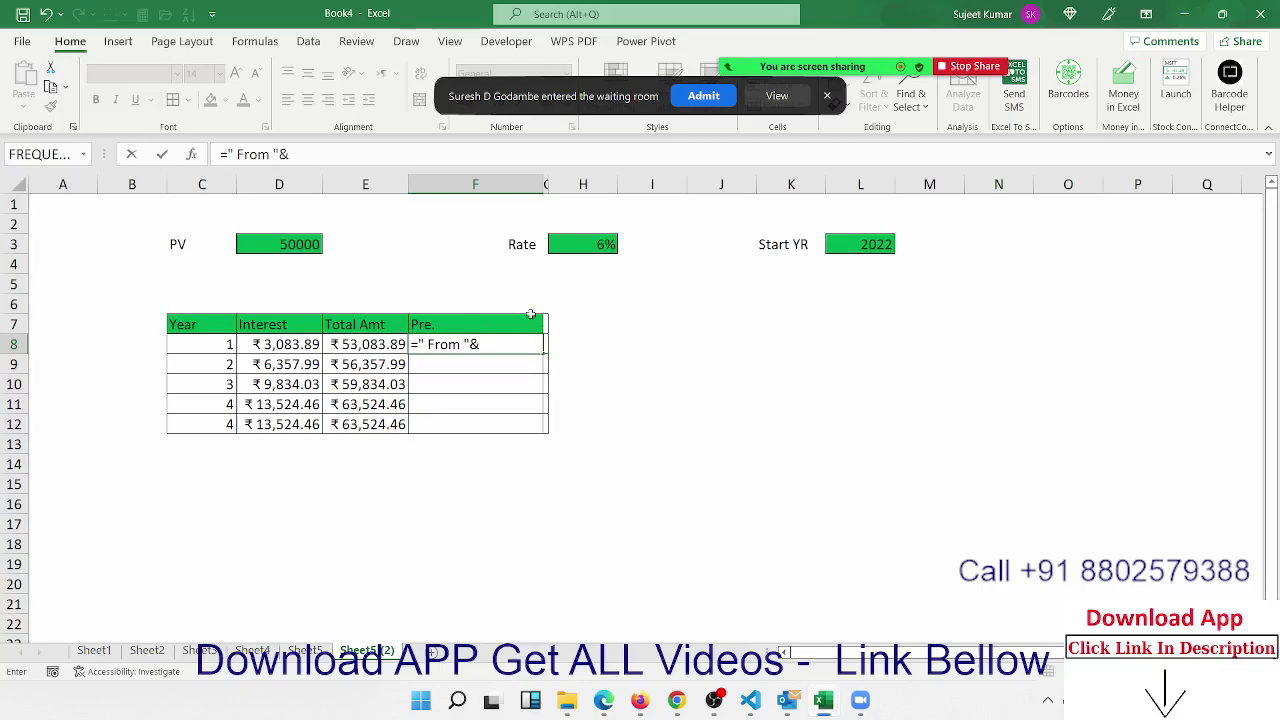
pyautogui.click(854, 244)
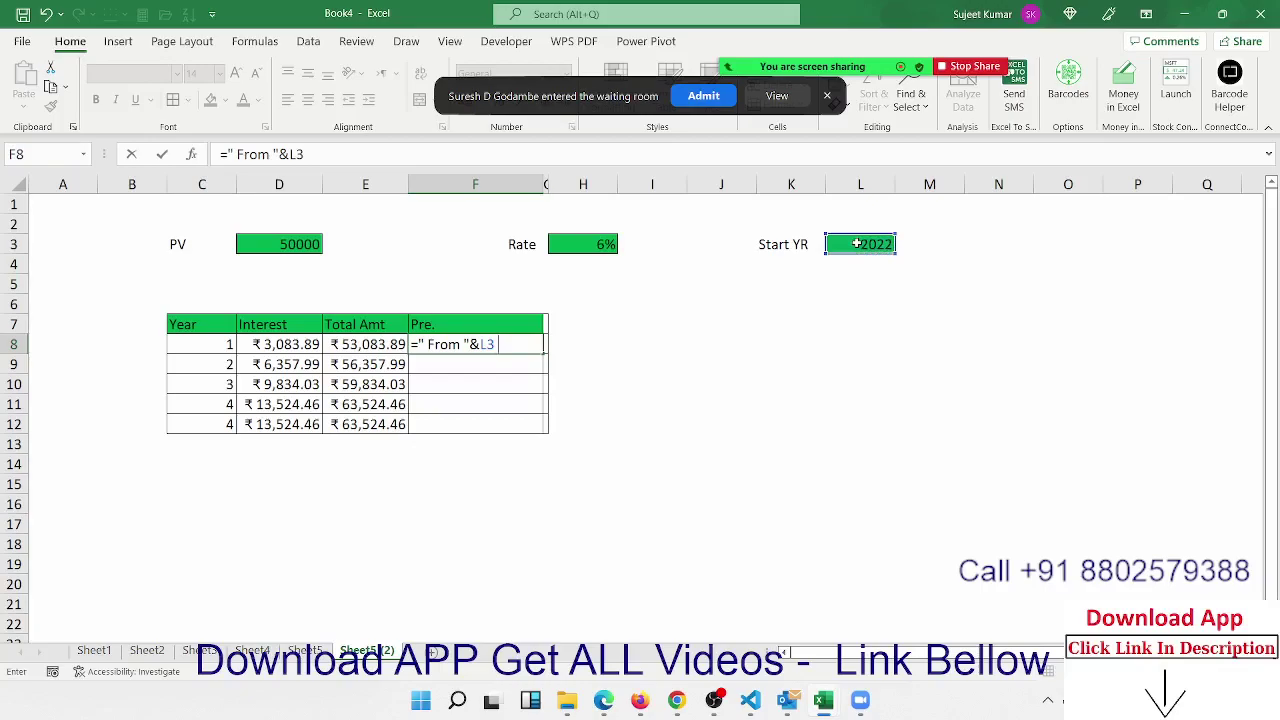
pyautogui.write('& " ')
pyautogui.write('To "')
pyautogui.write('&')
pyautogui.click(887, 243)
pyautogui.write('+')
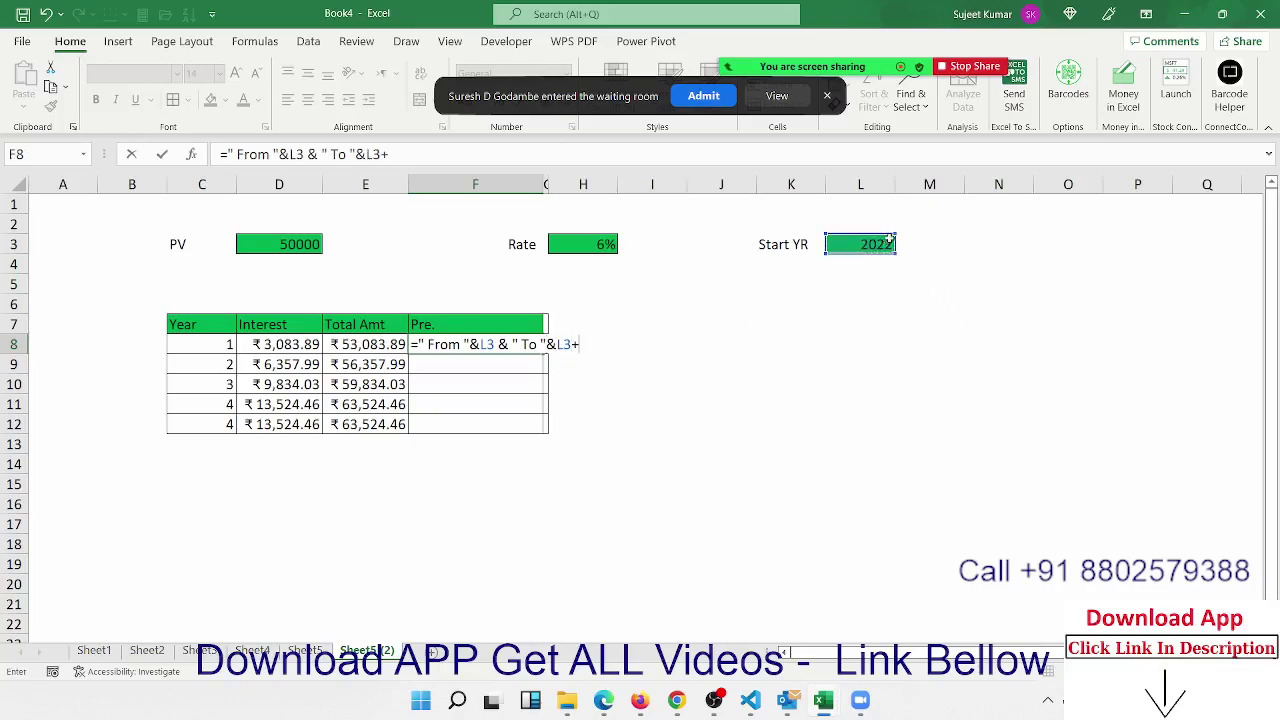
pyautogui.write('1')
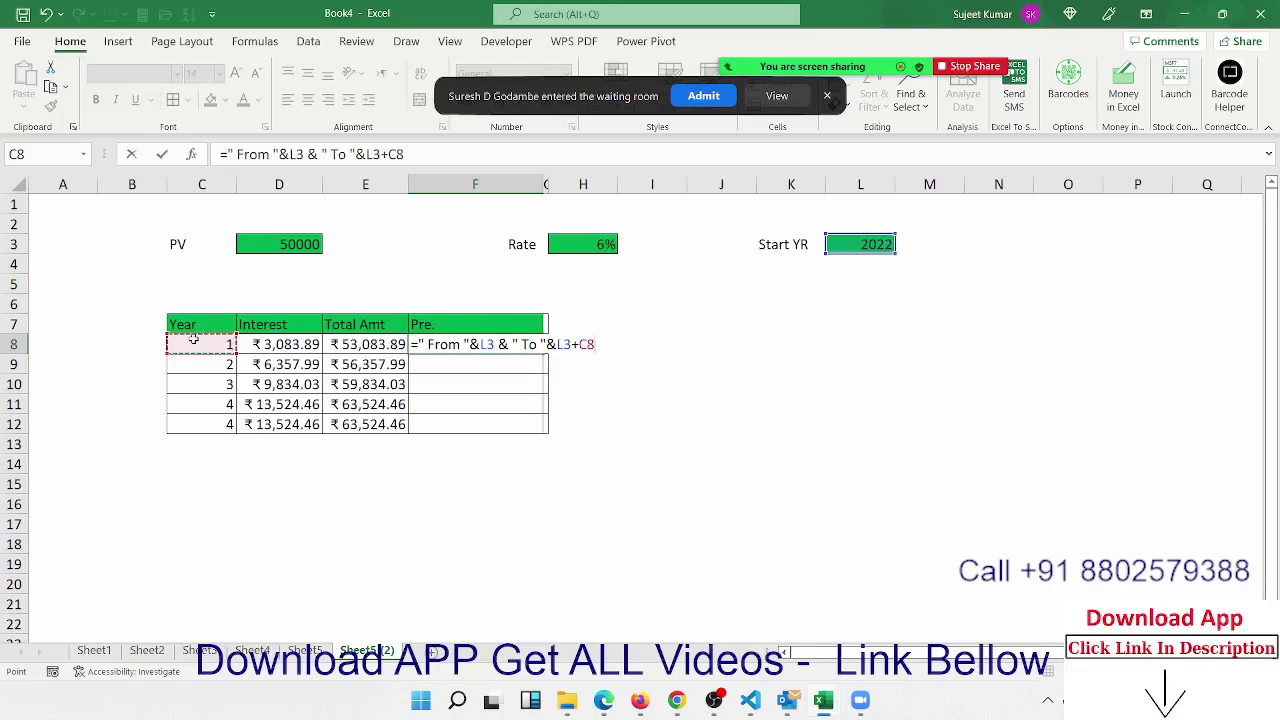
pyautogui.press('Return')
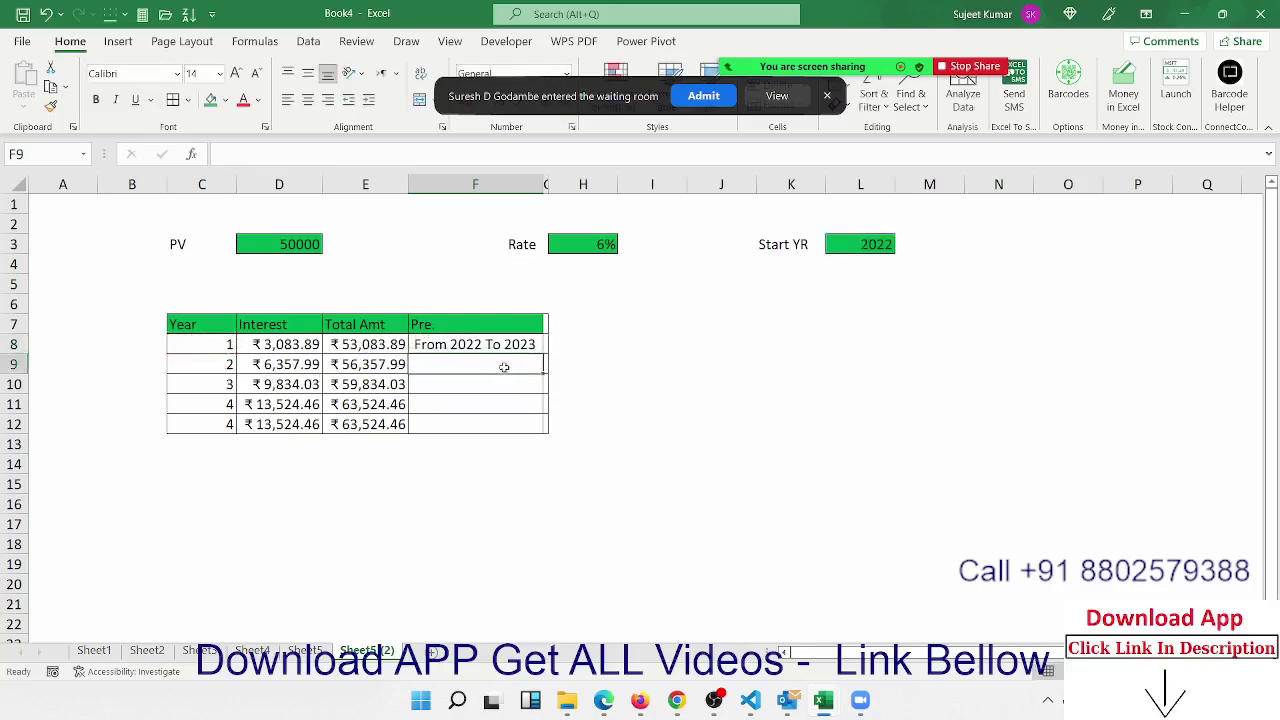
# Lock both Start YR references as $L$3 and fill F8:F12, reading From 2022 To 2023 through 2026
pyautogui.click(487, 345)
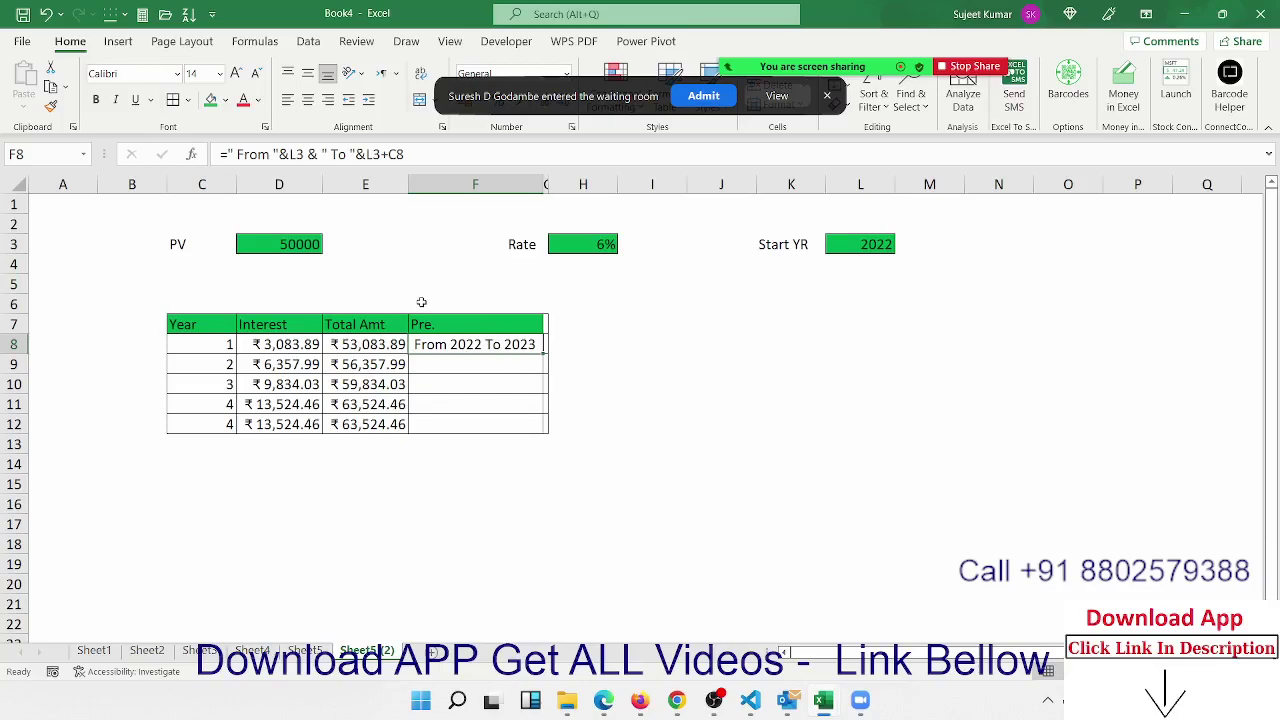
pyautogui.click(869, 252)
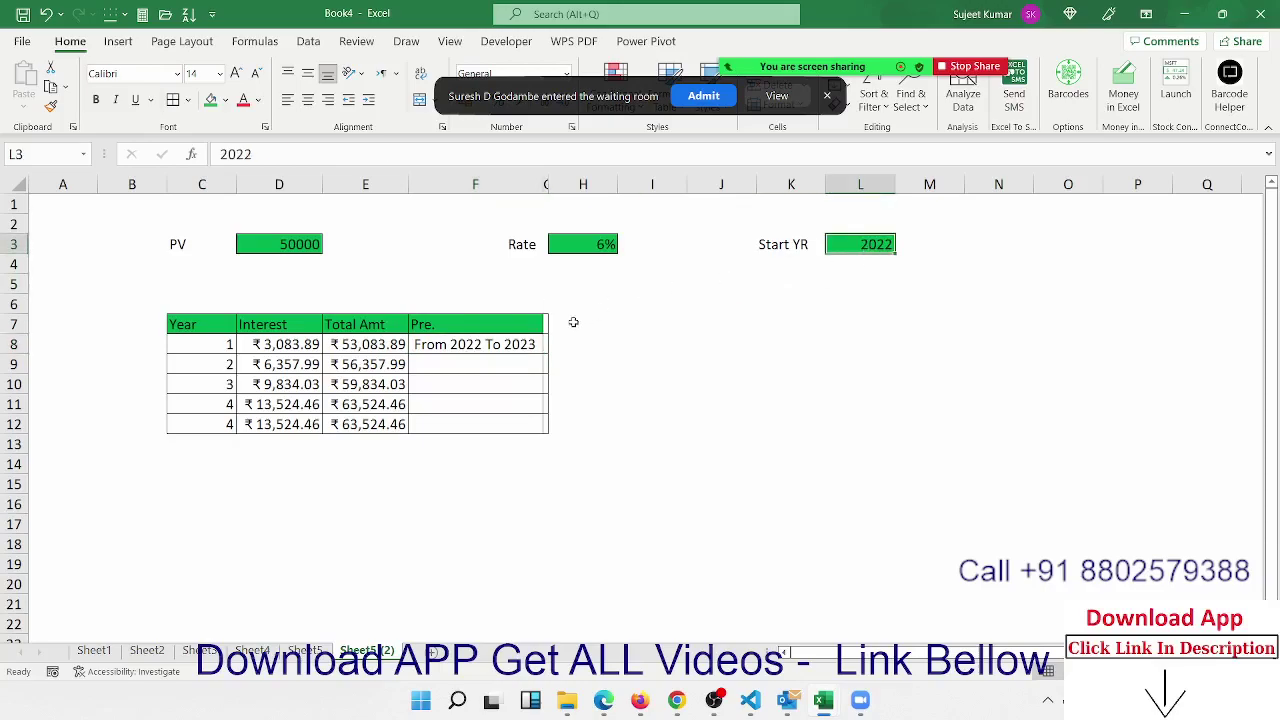
pyautogui.click(510, 342)
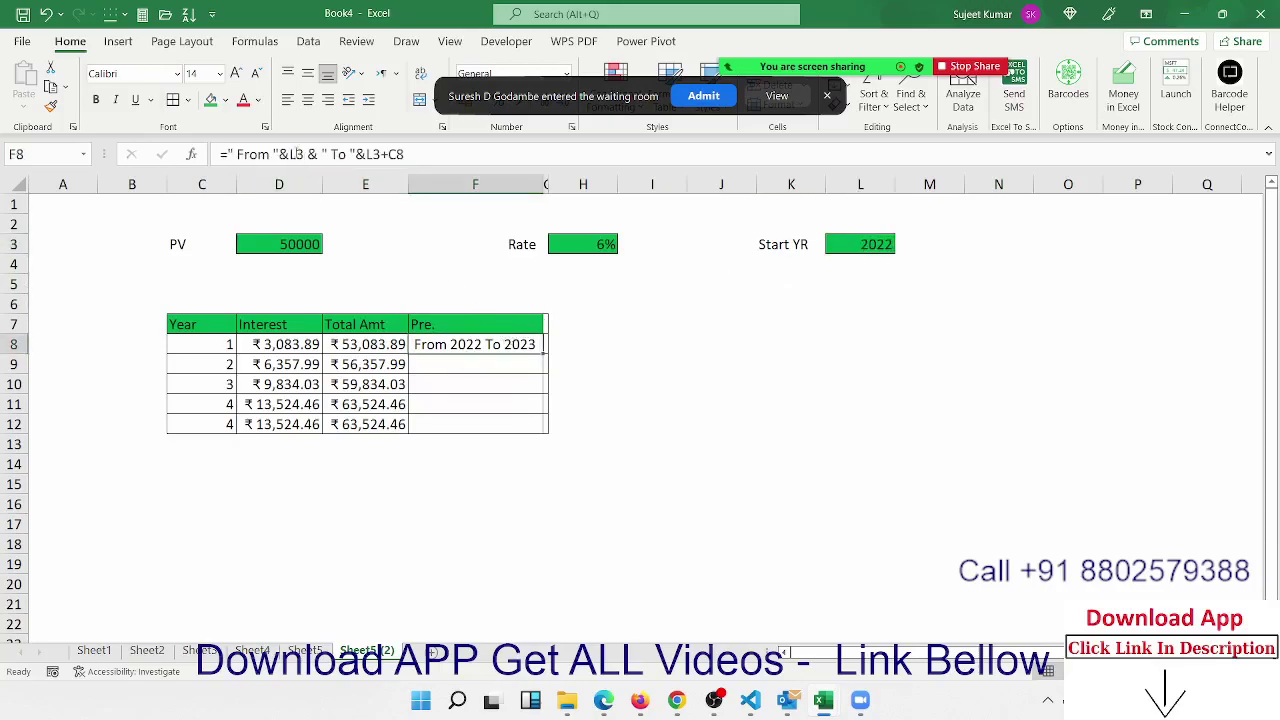
pyautogui.doubleClick(300, 154)
pyautogui.press('F4')
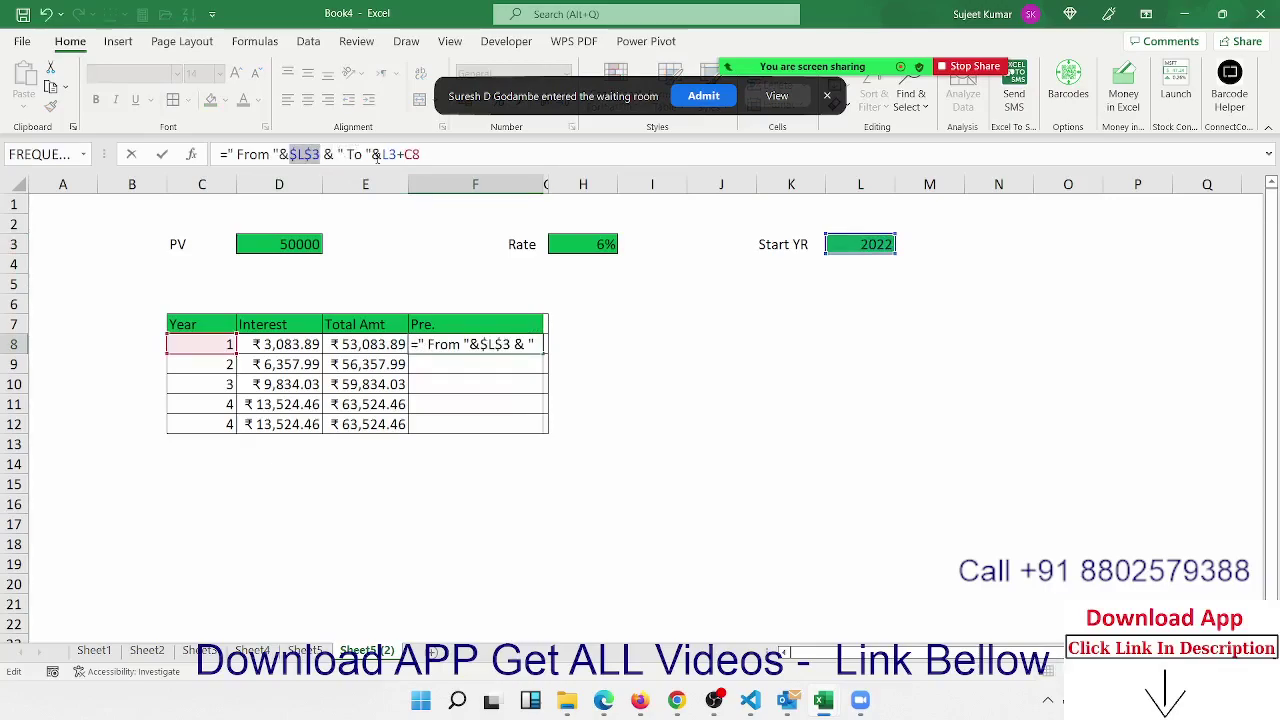
pyautogui.doubleClick(388, 154)
pyautogui.press('F4')
pyautogui.press('Return')
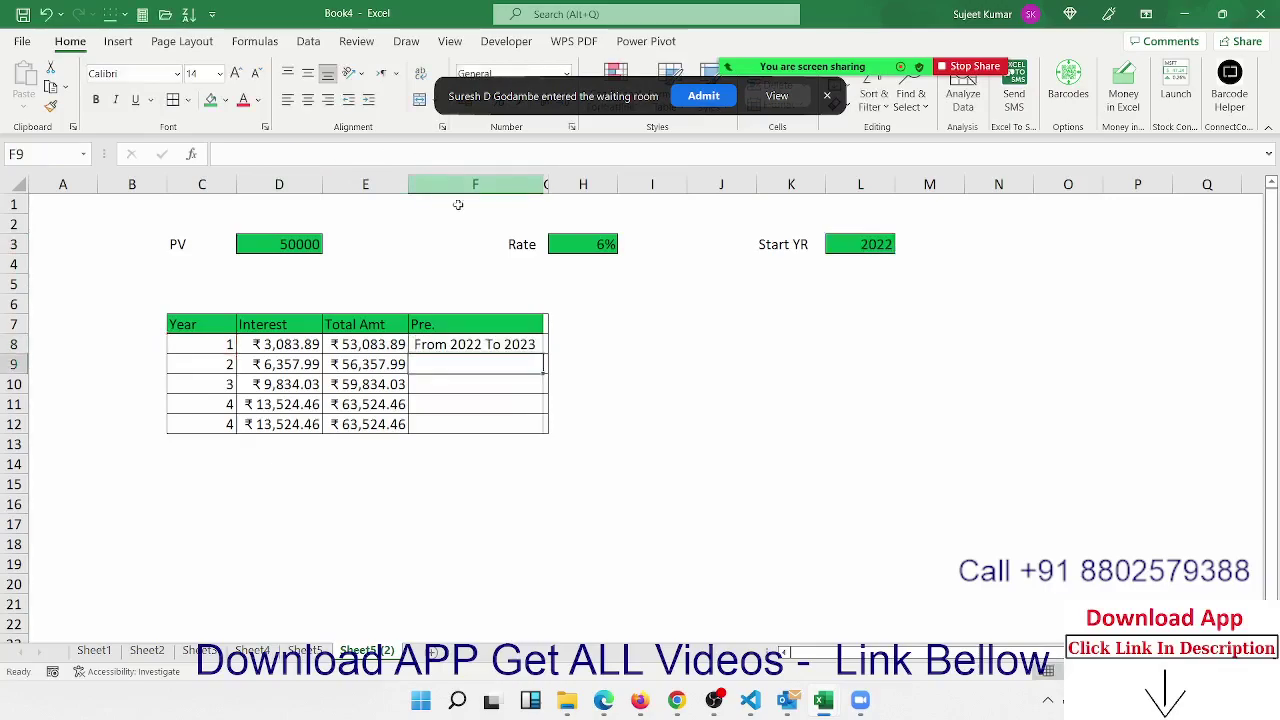
pyautogui.moveTo(492, 340); pyautogui.dragTo(479, 420)
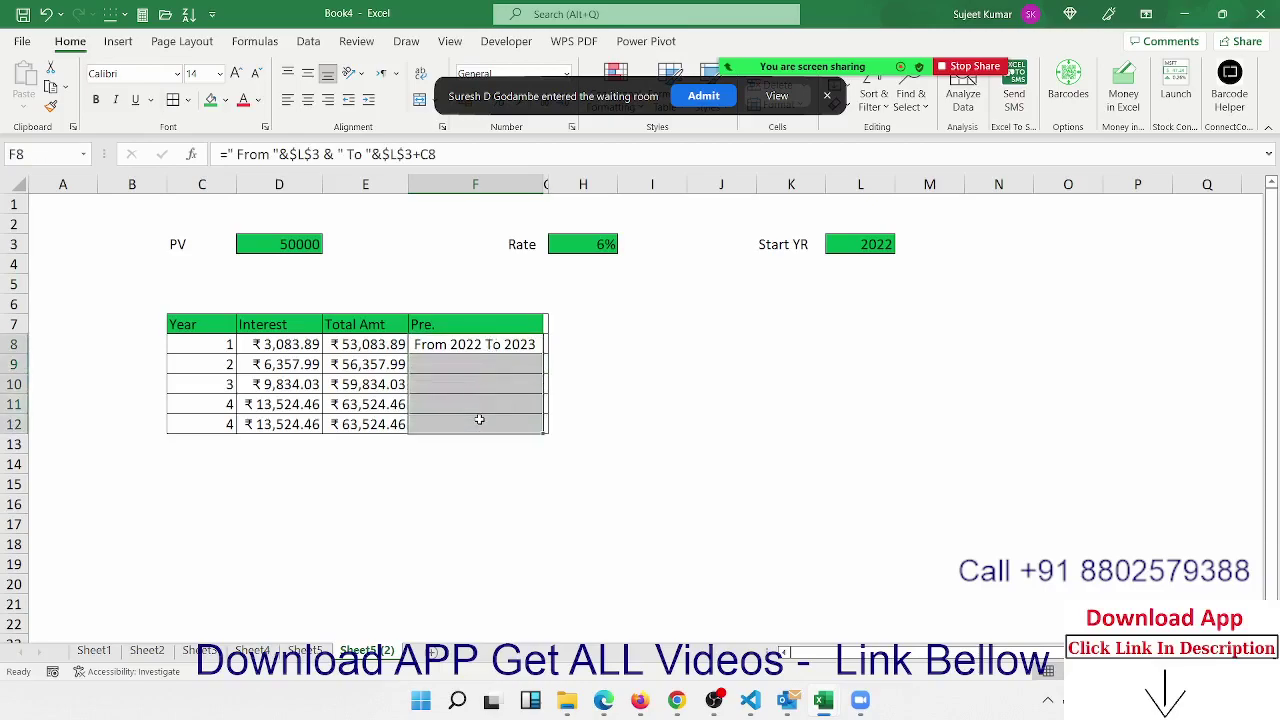
pyautogui.hotkey('ctrl', 'd')
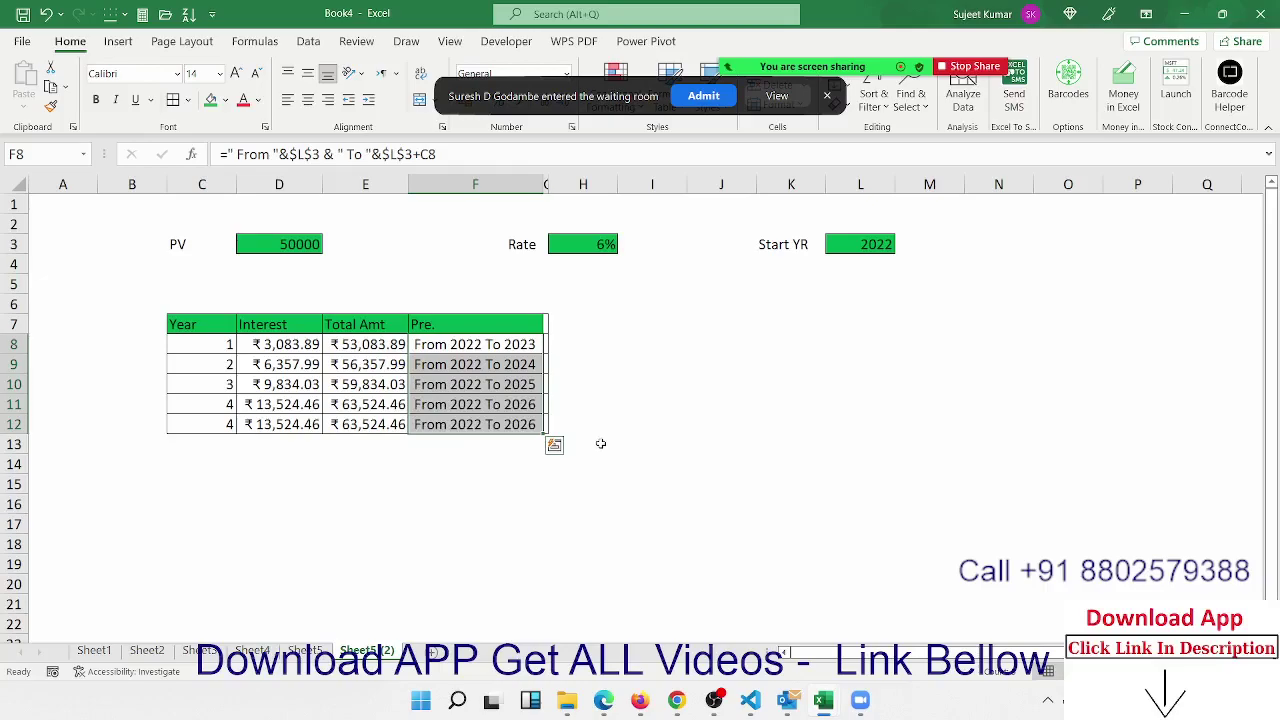
pyautogui.click(700, 503)
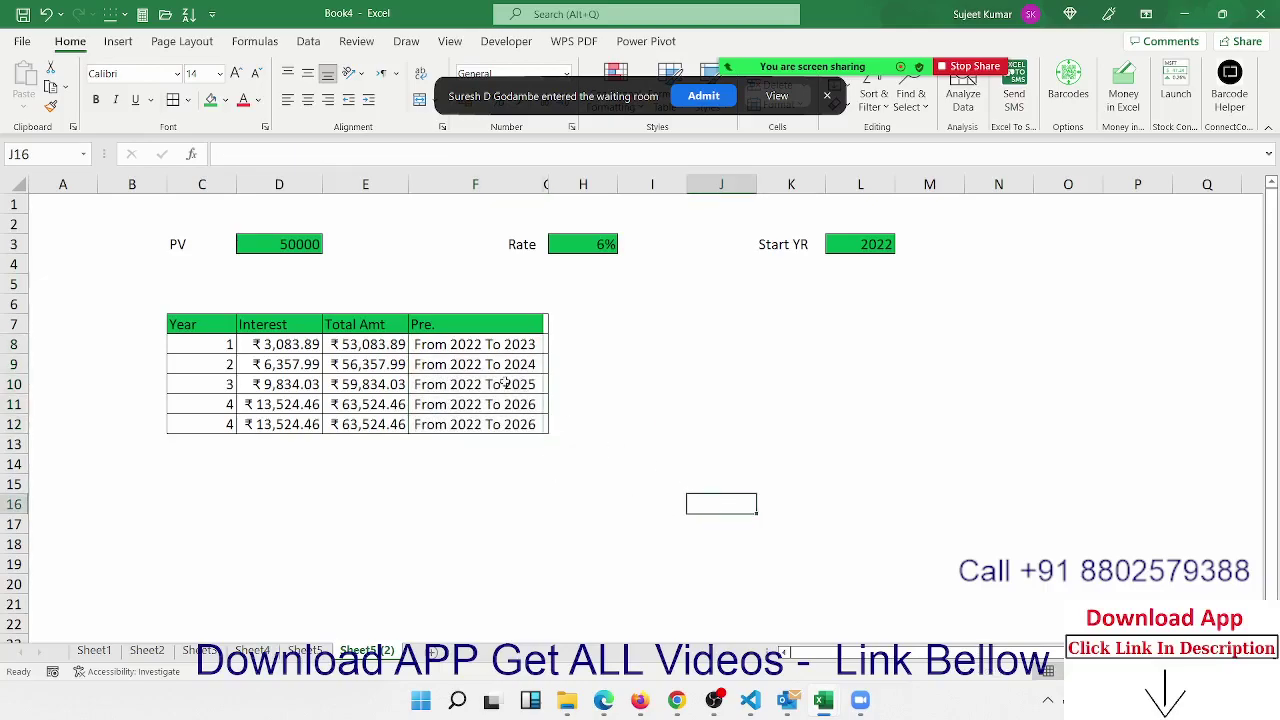
# Change the Rate in H3 from 6% to 9%, recalculating totals to ₹54,690.34–₹71,570.27
pyautogui.click(300, 248)
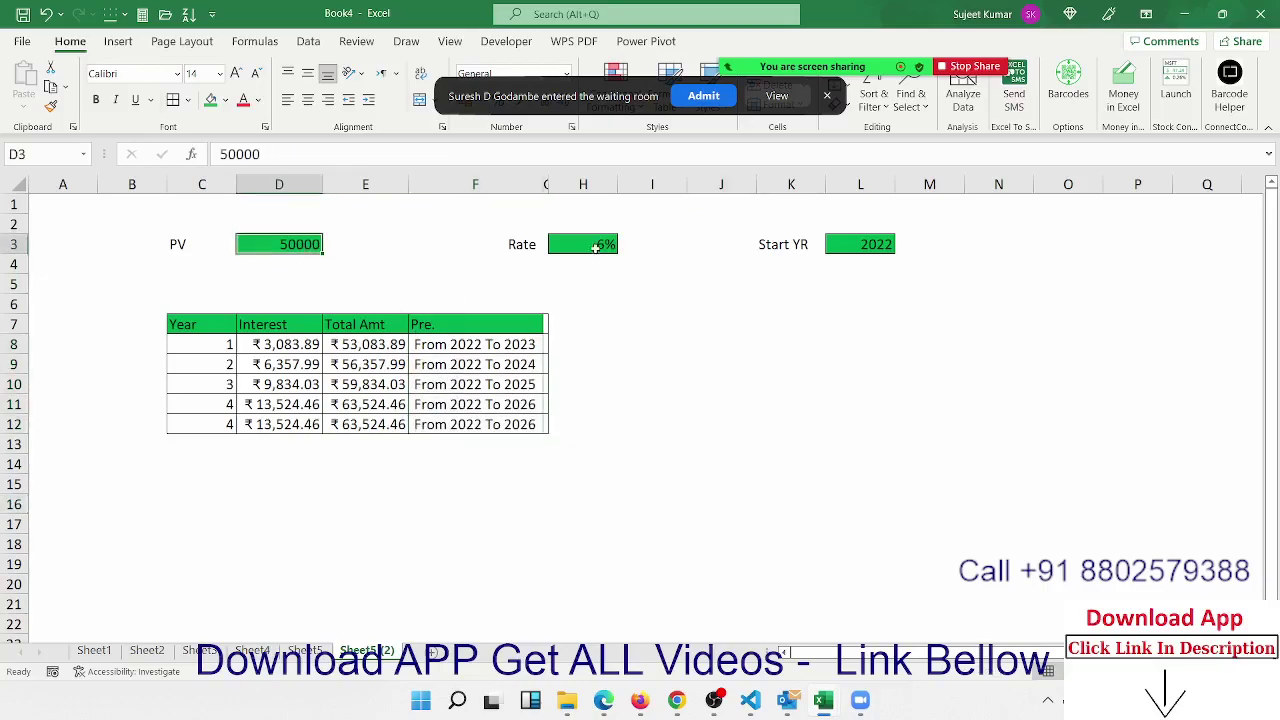
pyautogui.click(597, 246)
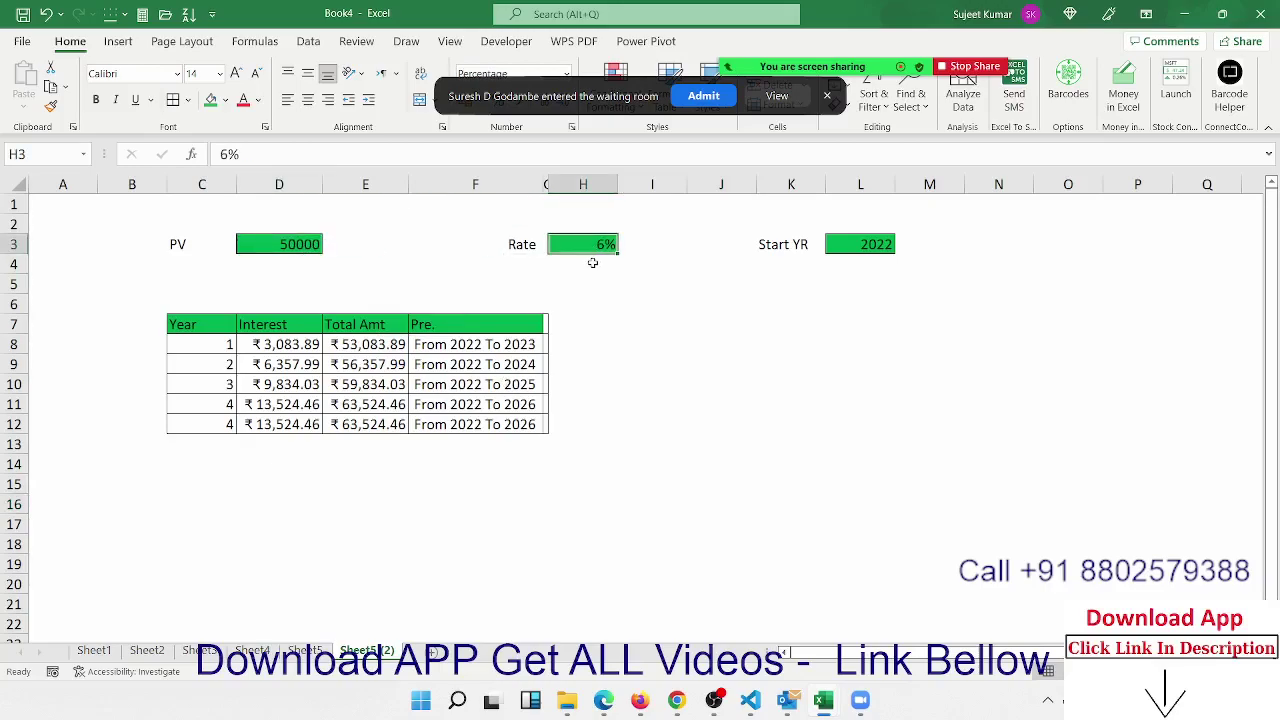
pyautogui.click(840, 229)
pyautogui.click(864, 244)
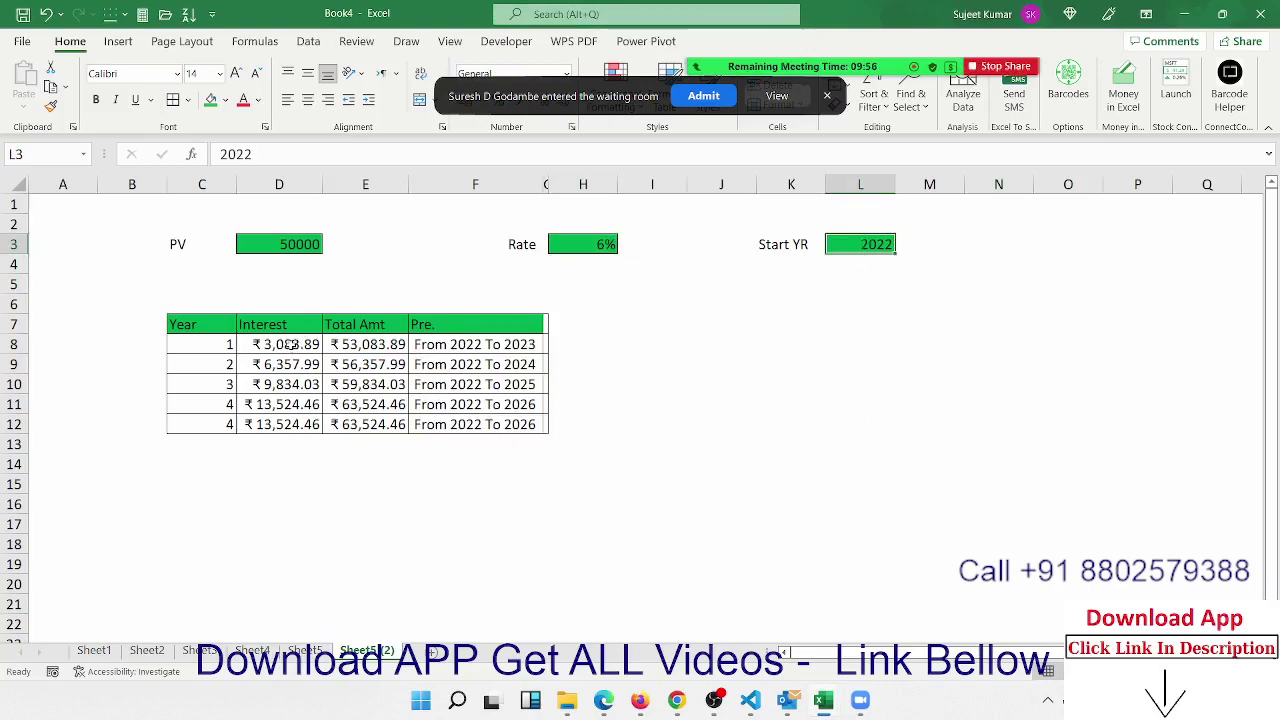
pyautogui.moveTo(290, 345); pyautogui.dragTo(477, 422)
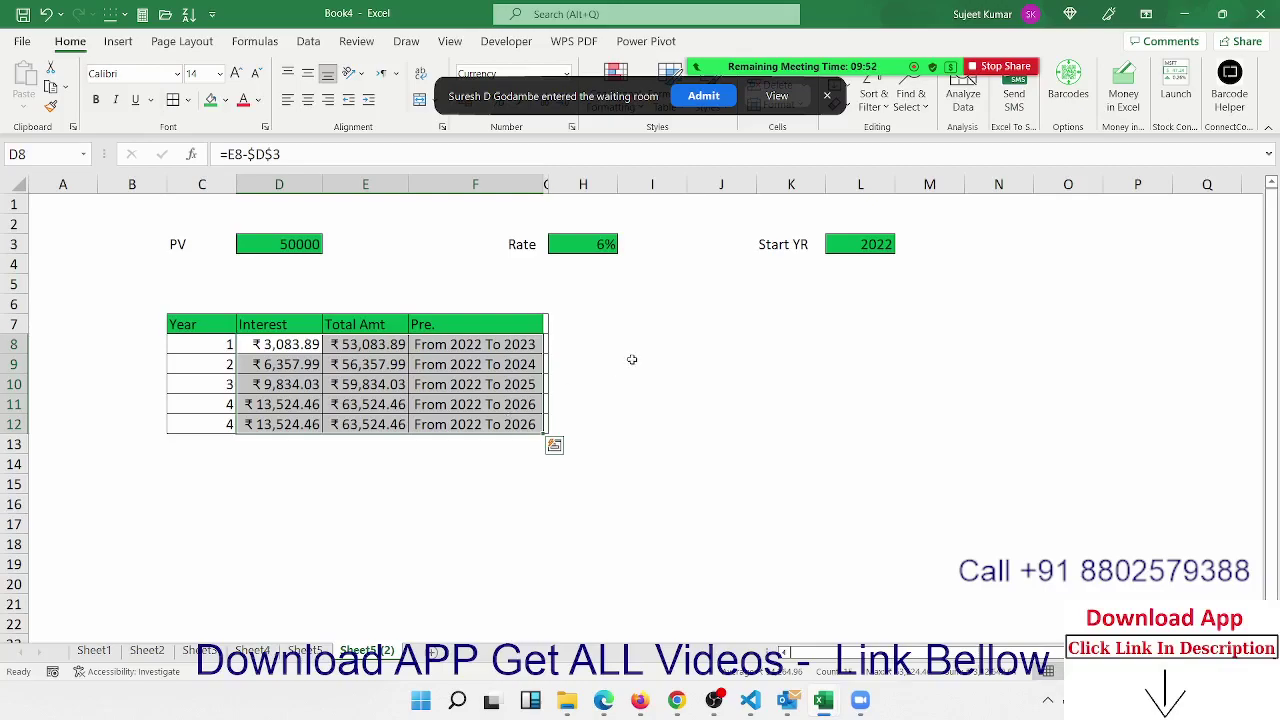
pyautogui.click(828, 97)
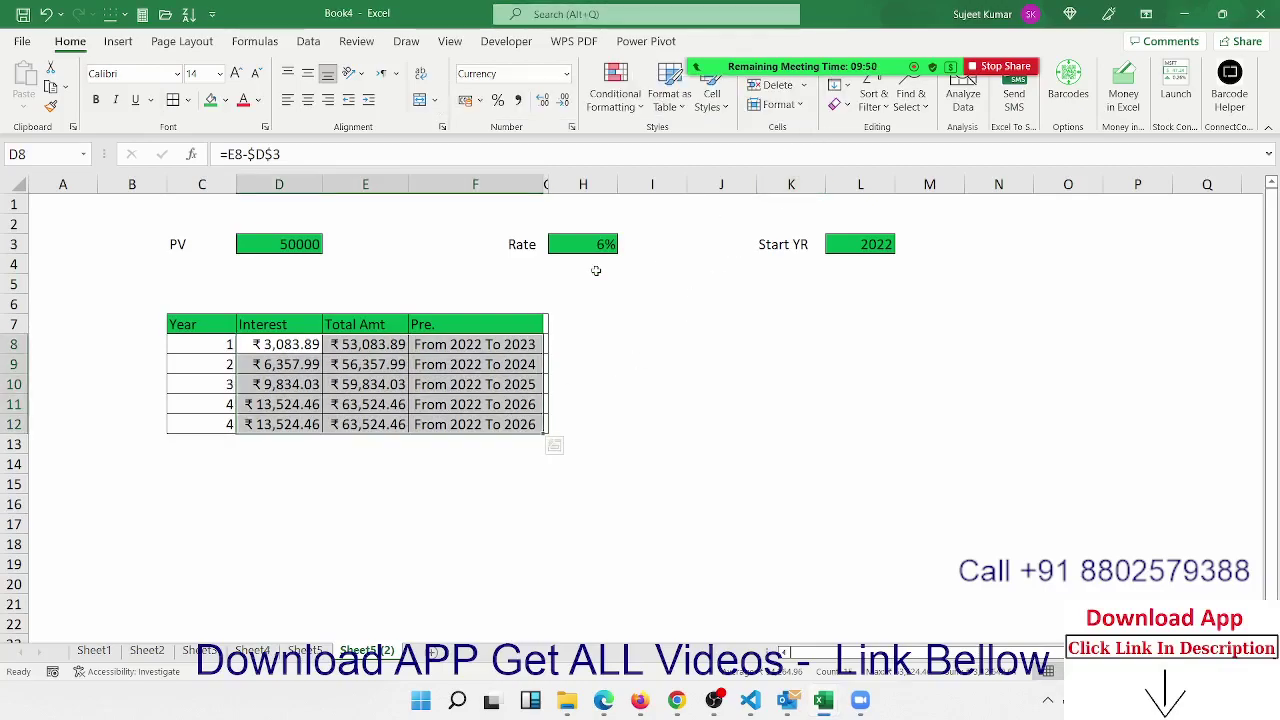
pyautogui.click(597, 260)
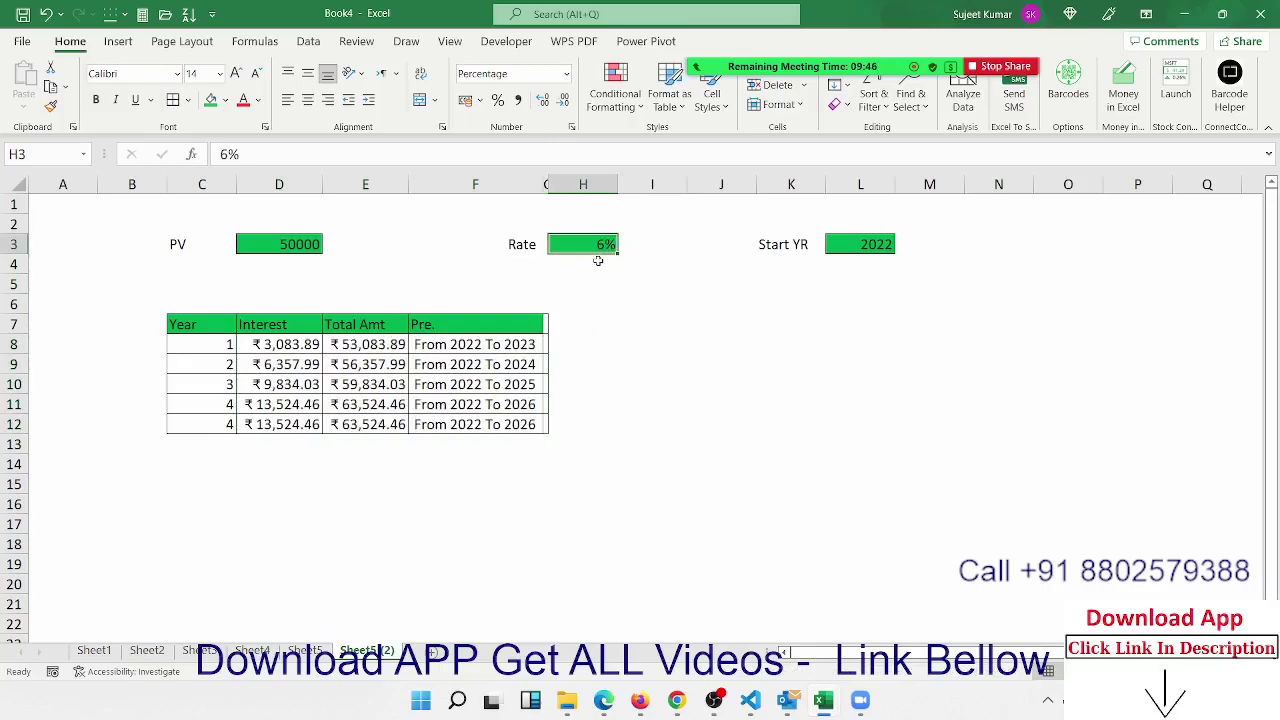
pyautogui.write('9')
pyautogui.press('Return')
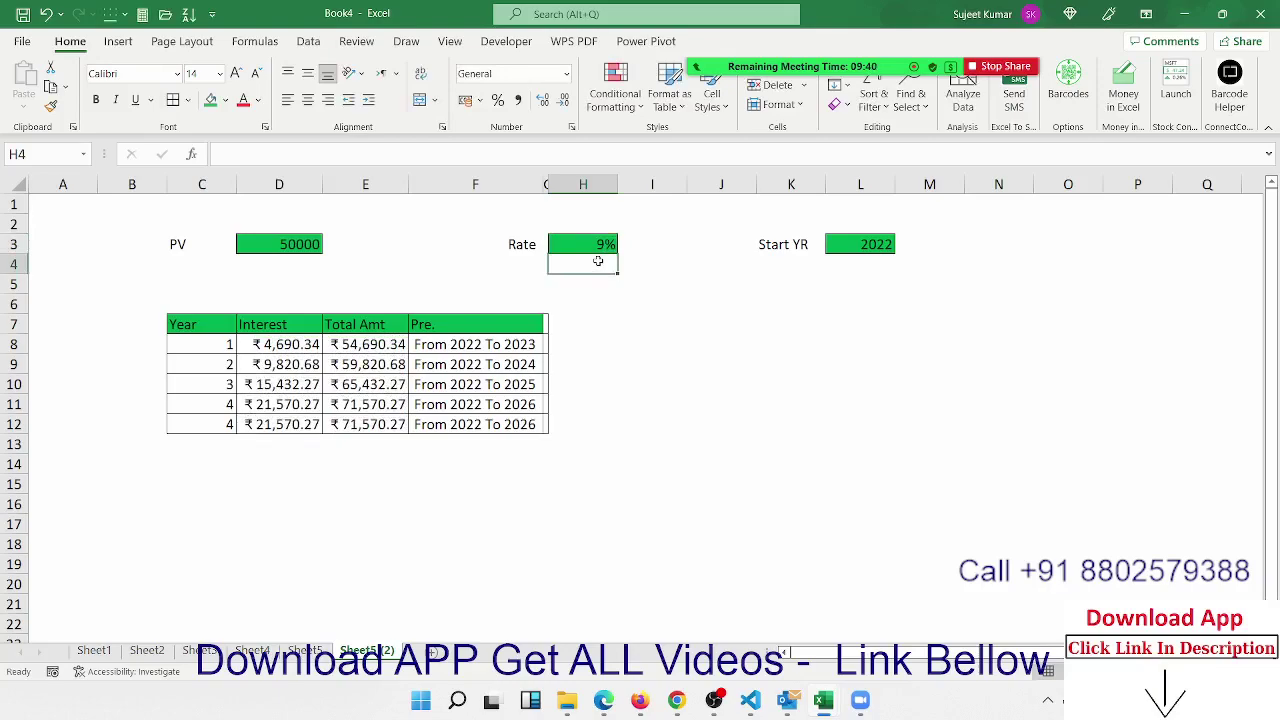
# Arrow around rows 7–12 of the table to check the recalculated formulas
pyautogui.press('Down')
pyautogui.press('Down')
pyautogui.press('Down')
pyautogui.press('Down')
pyautogui.press('Down')
pyautogui.press('Left')
pyautogui.press('Left')
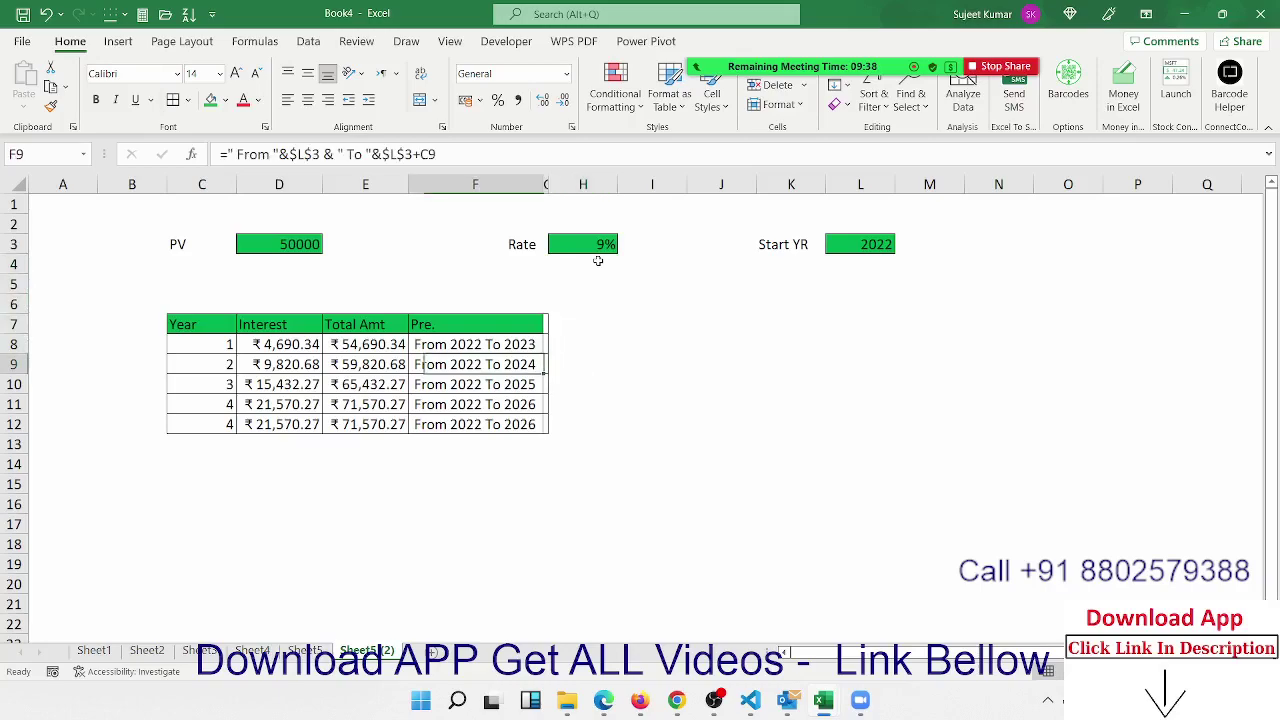
pyautogui.press('Left')
pyautogui.press('Right')
pyautogui.press('Right')
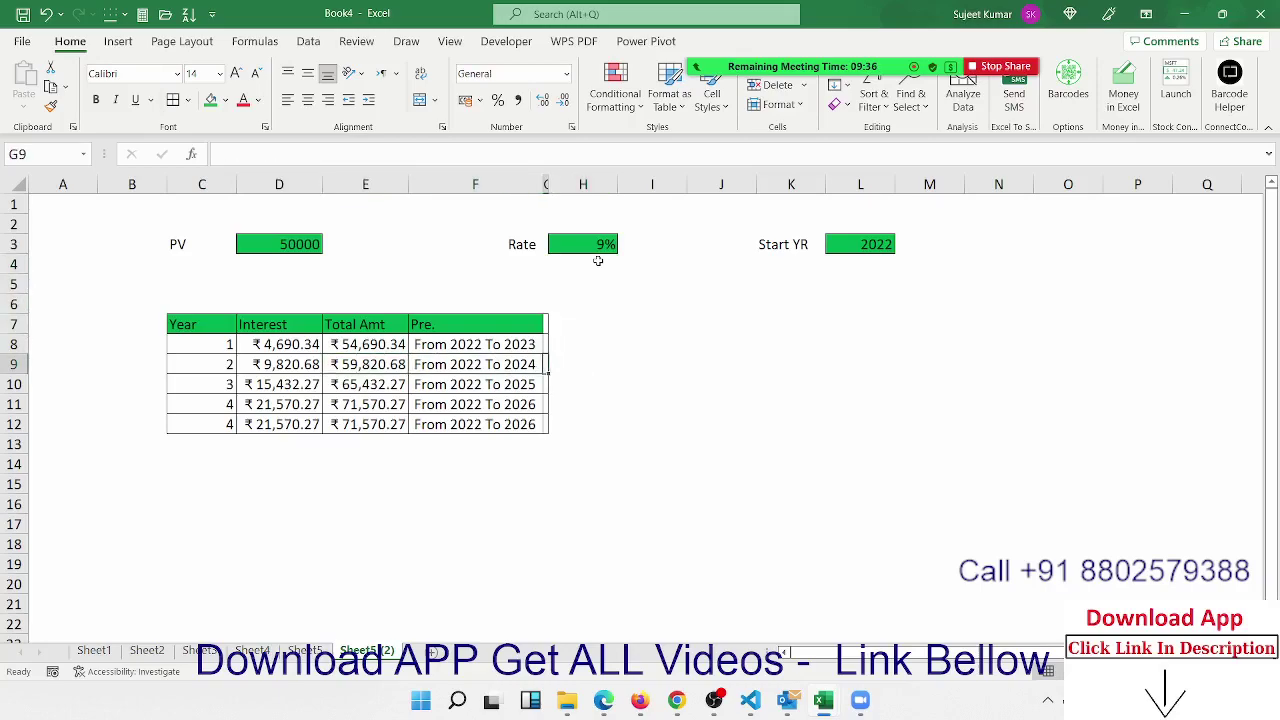
pyautogui.press('Right')
pyautogui.press('Up')
pyautogui.press('Down')
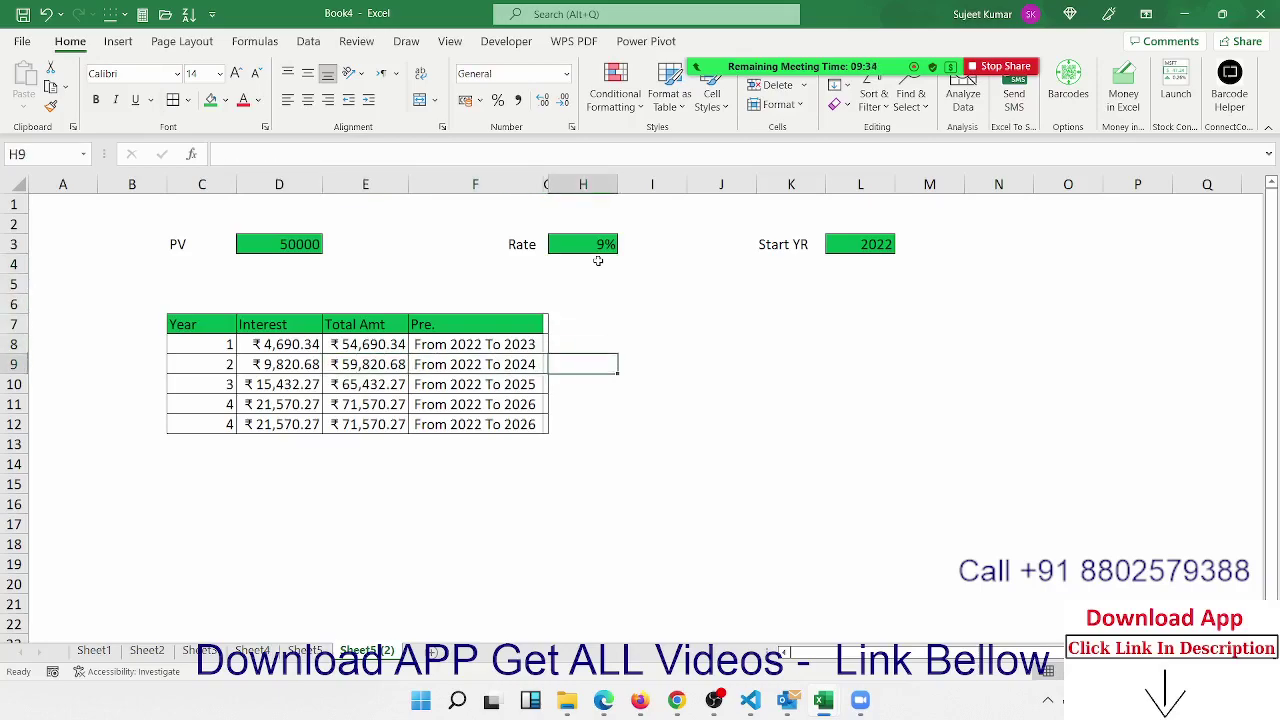
pyautogui.press('Down')
pyautogui.press('Down')
pyautogui.press('Down')
pyautogui.press('Up')
pyautogui.press('Up')
pyautogui.press('Up')
pyautogui.press('Up')
pyautogui.press('Up')
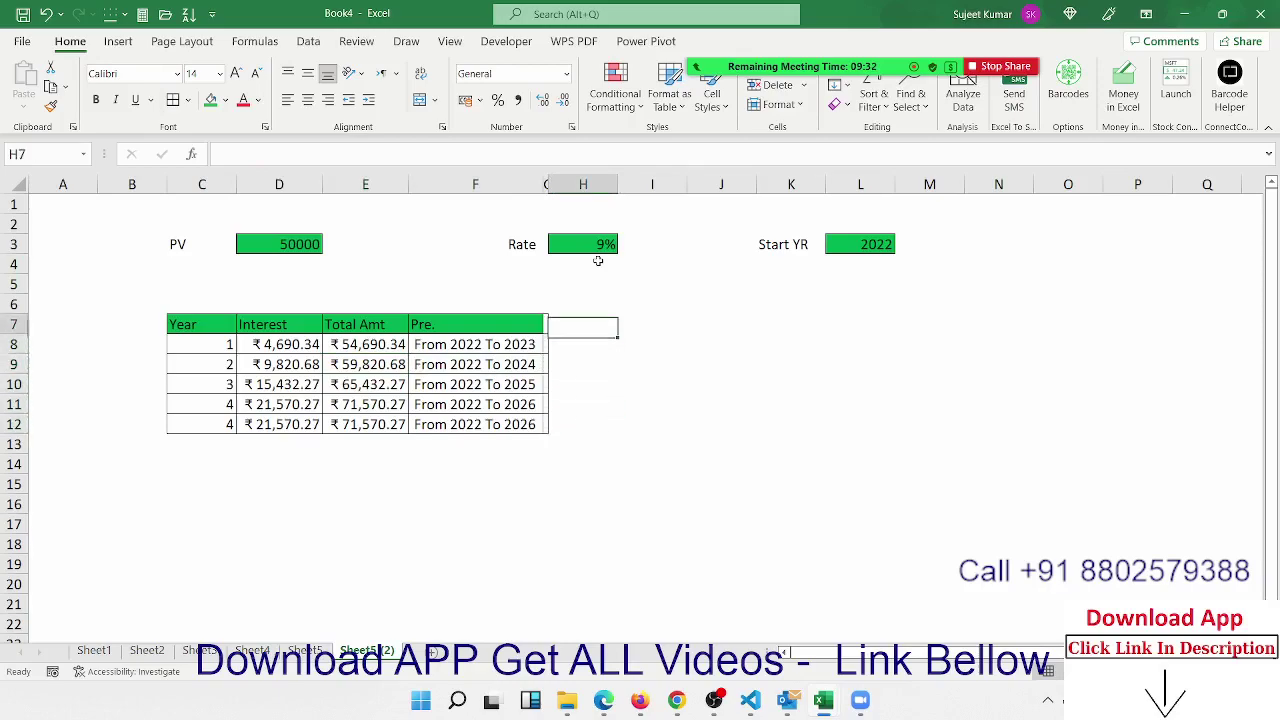
pyautogui.press('Down')
pyautogui.press('Down')
pyautogui.press('Down')
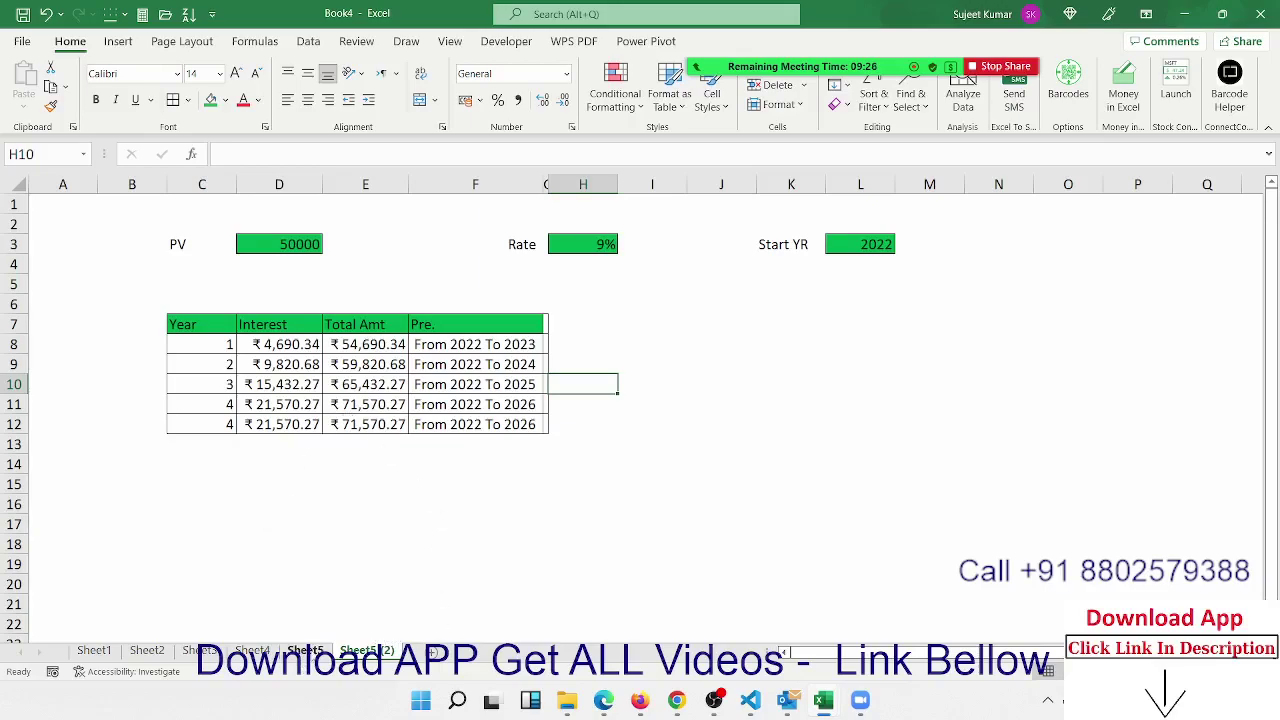
# Compare Sheet5's dynamic table with the Sheet5 (2) copy, inspecting the IFERROR From–To formula in F15
pyautogui.click(305, 651)
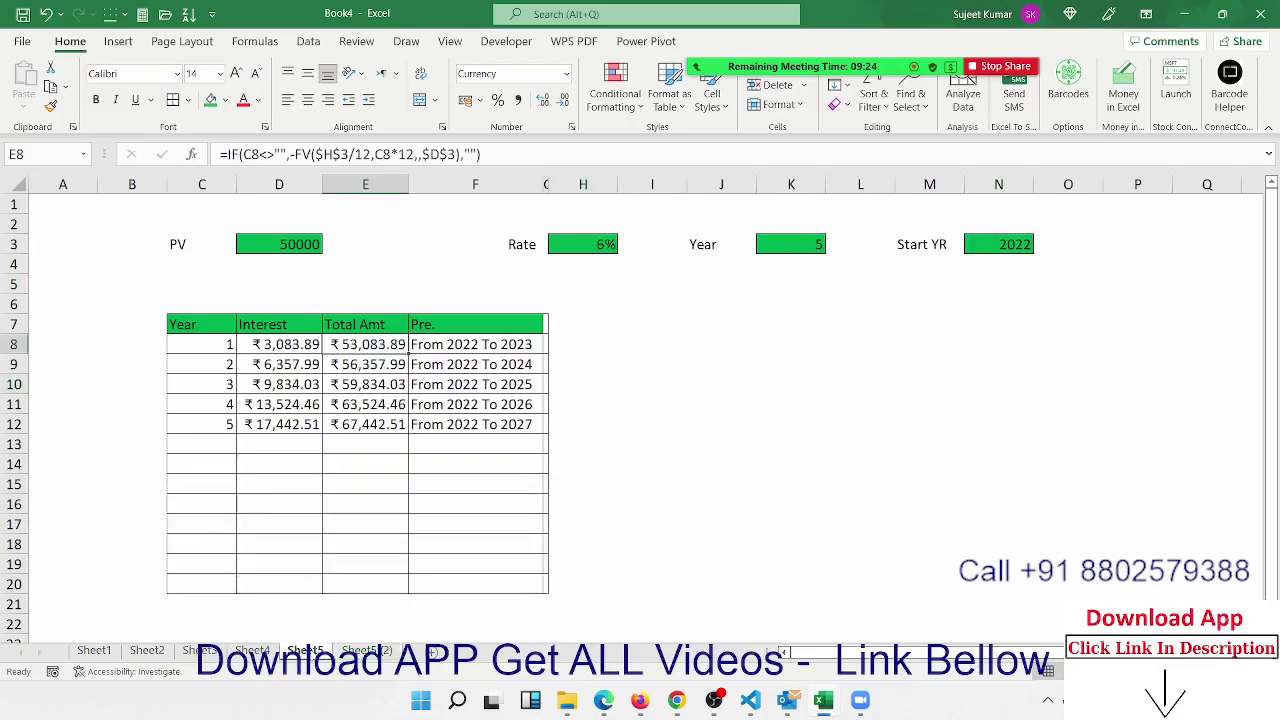
pyautogui.click(346, 652)
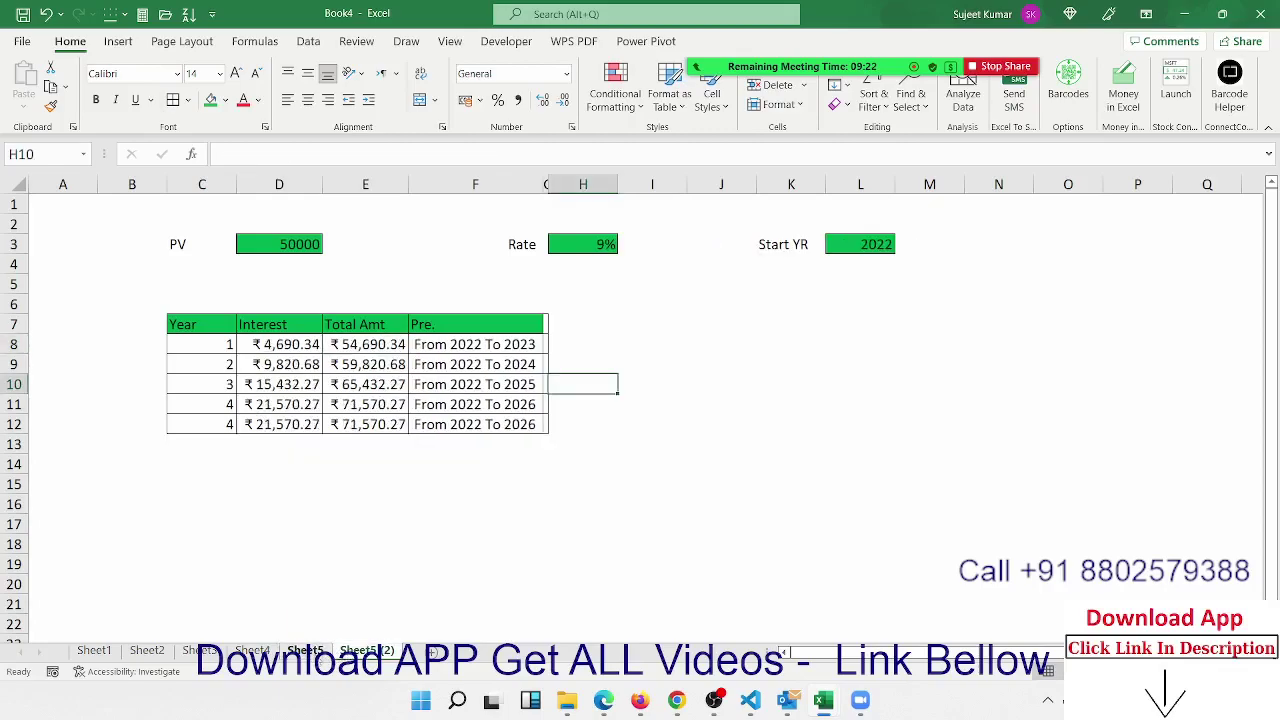
pyautogui.click(305, 651)
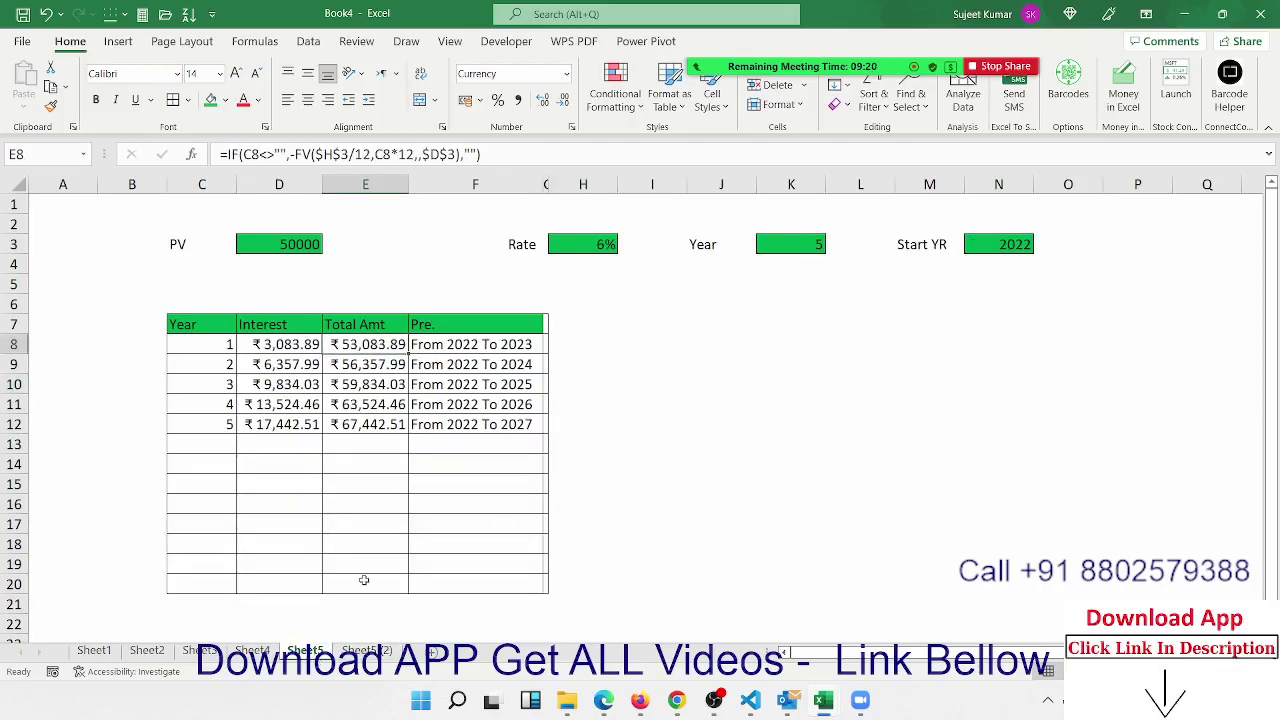
pyautogui.click(427, 488)
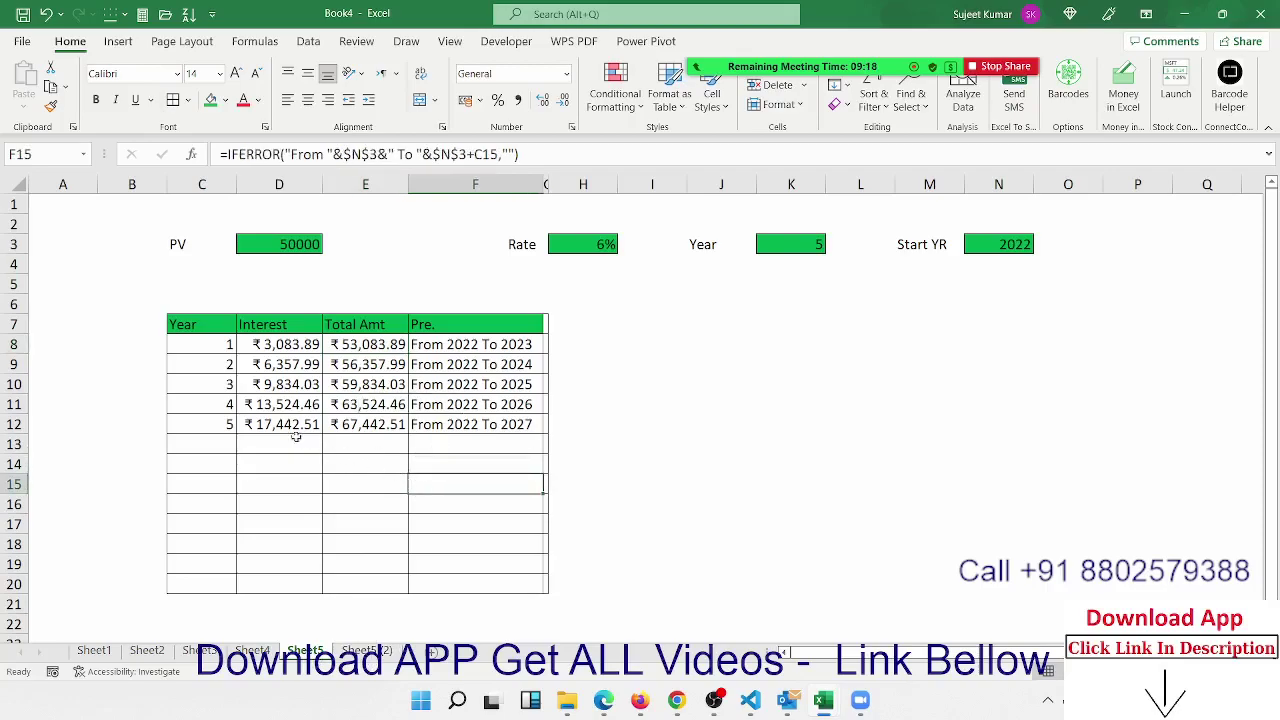
pyautogui.moveTo(228, 424); pyautogui.dragTo(498, 344)
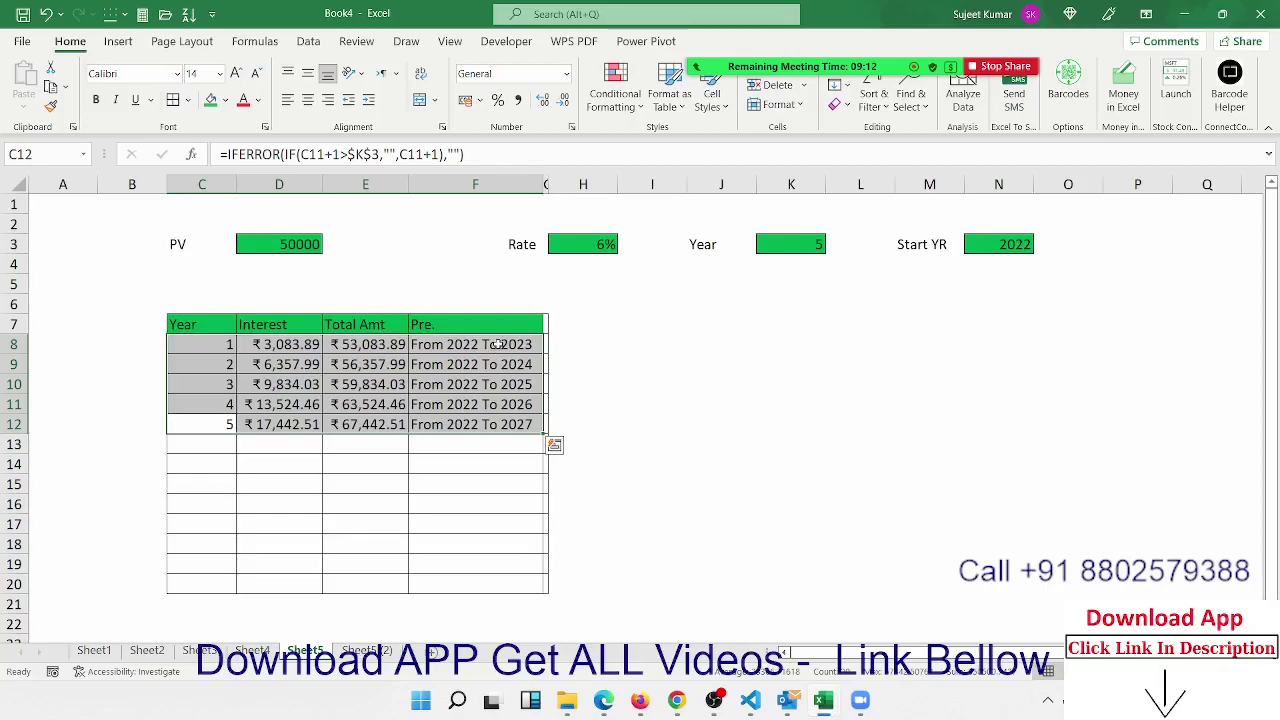
pyautogui.click(367, 650)
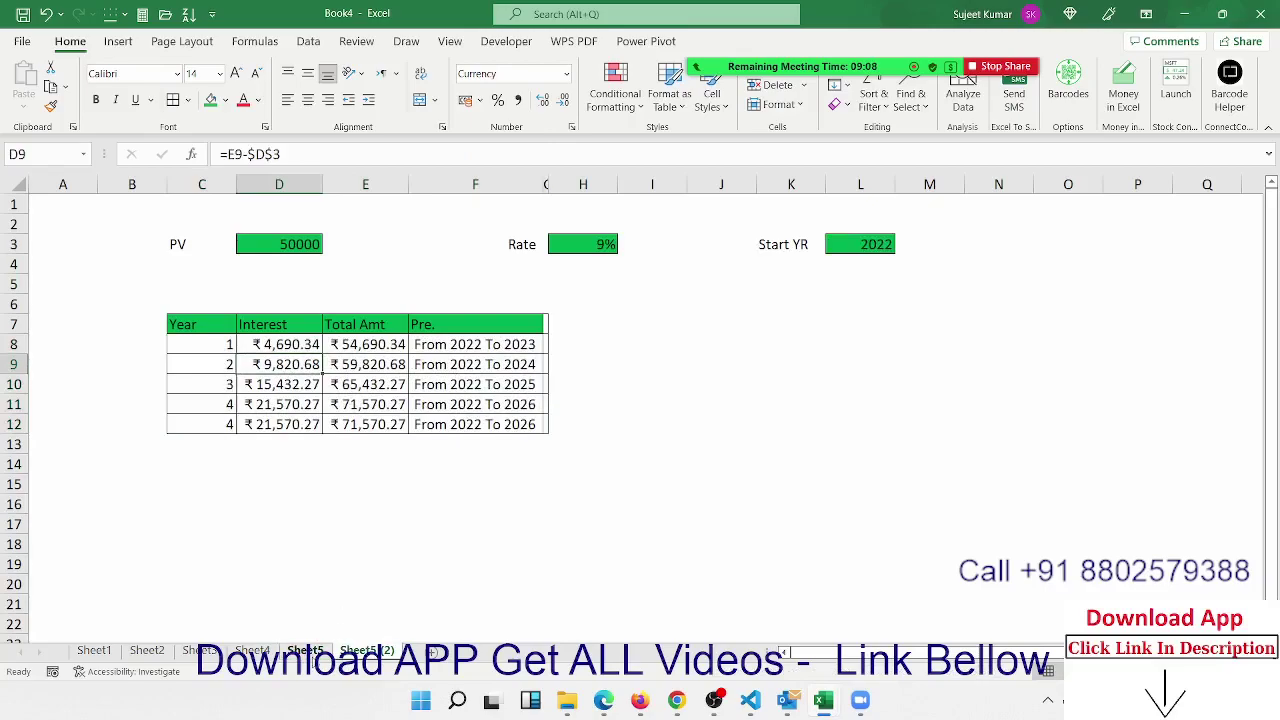
pyautogui.click(305, 650)
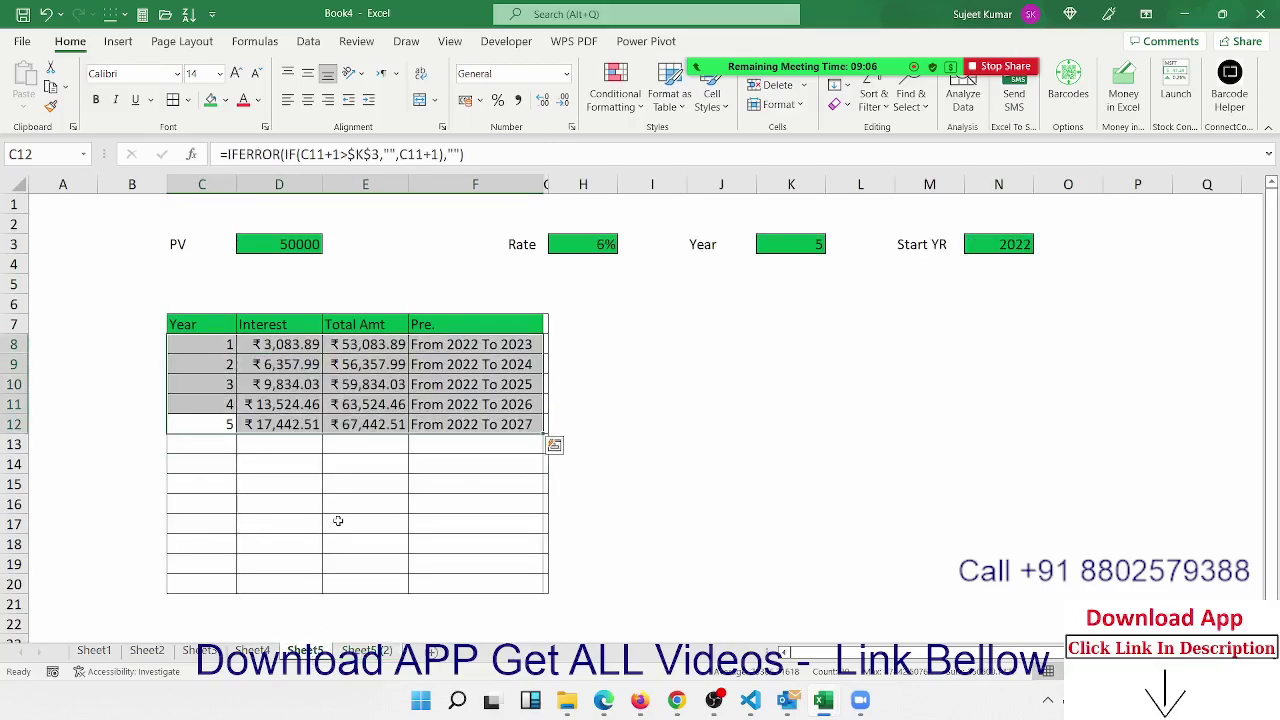
pyautogui.click(338, 521)
# Set Year in K3 to 8 and check the new year 6–8 rows and empty bordered rows 16–20
pyautogui.click(810, 244)
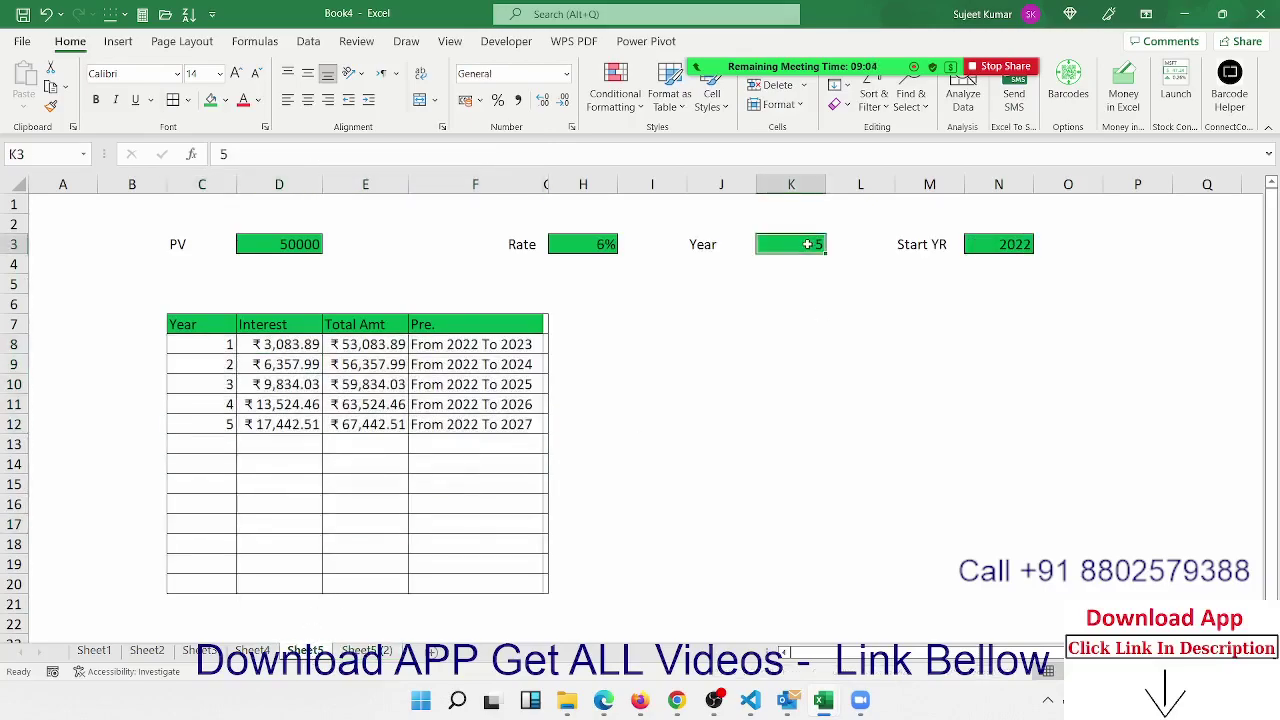
pyautogui.write('8')
pyautogui.press('Return')
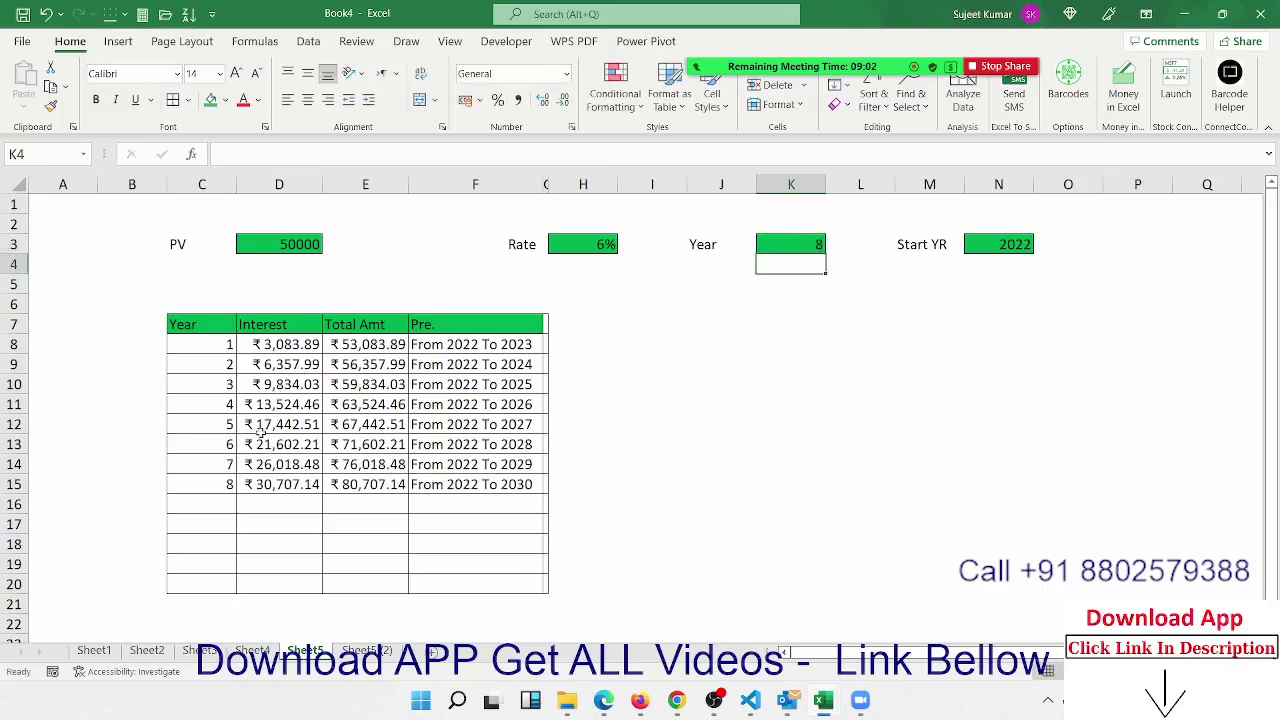
pyautogui.moveTo(262, 442); pyautogui.dragTo(491, 485)
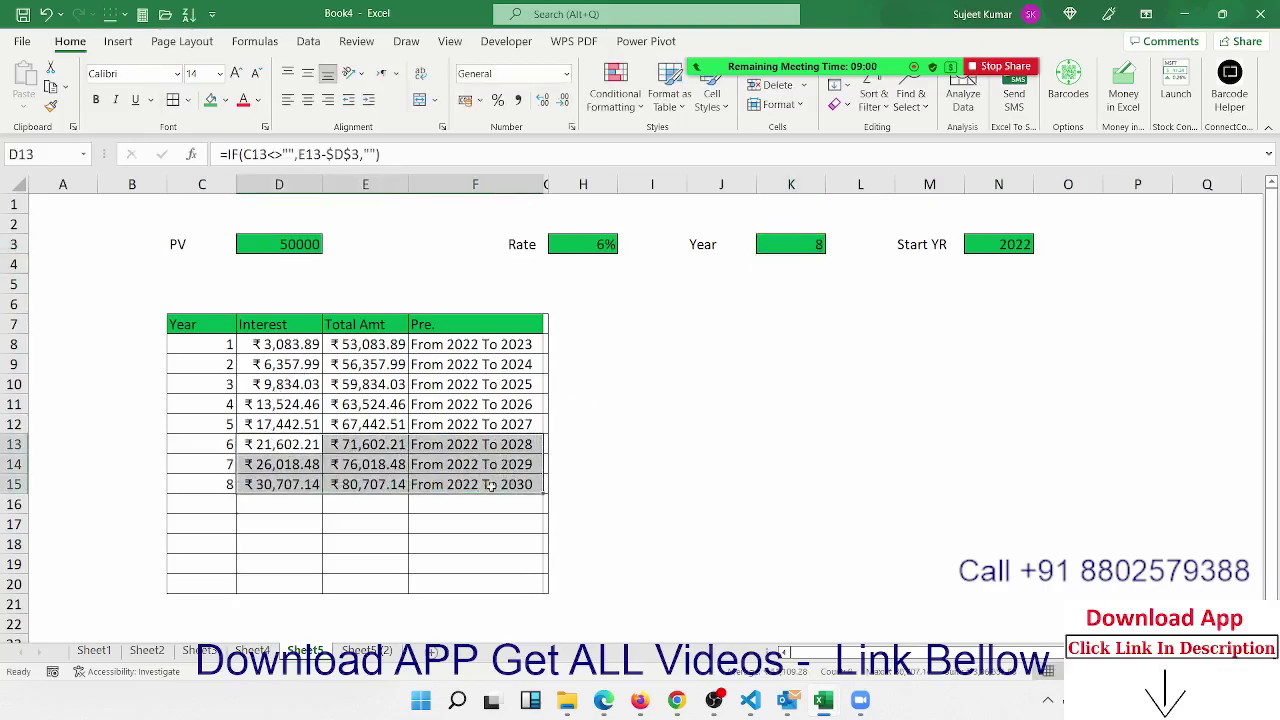
pyautogui.moveTo(200, 505); pyautogui.dragTo(489, 578)
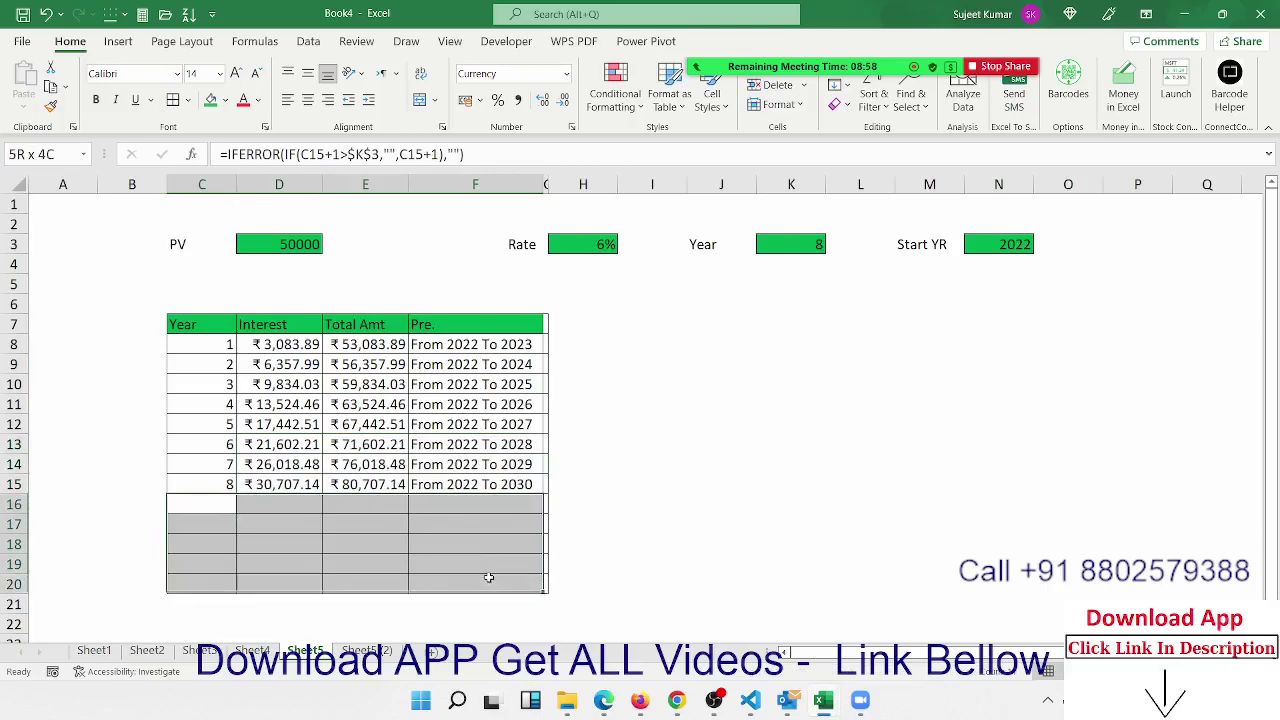
pyautogui.click(547, 585)
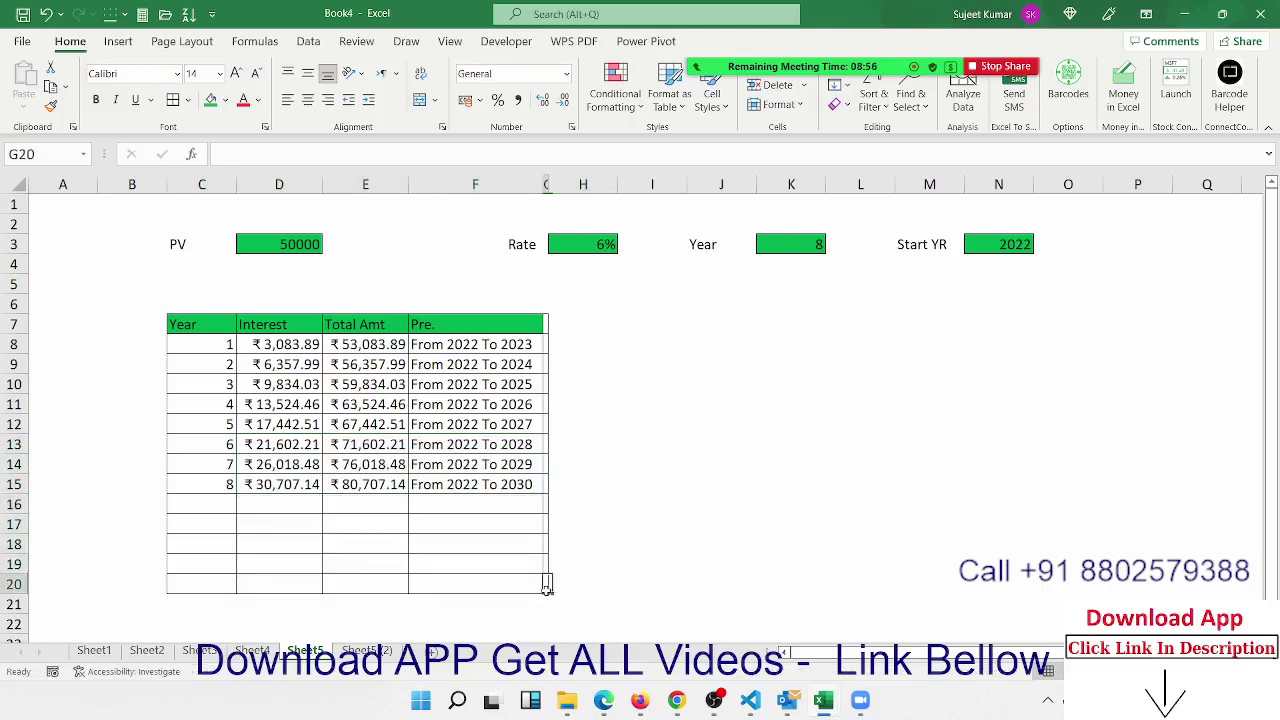
pyautogui.moveTo(547, 585); pyautogui.dragTo(203, 507)
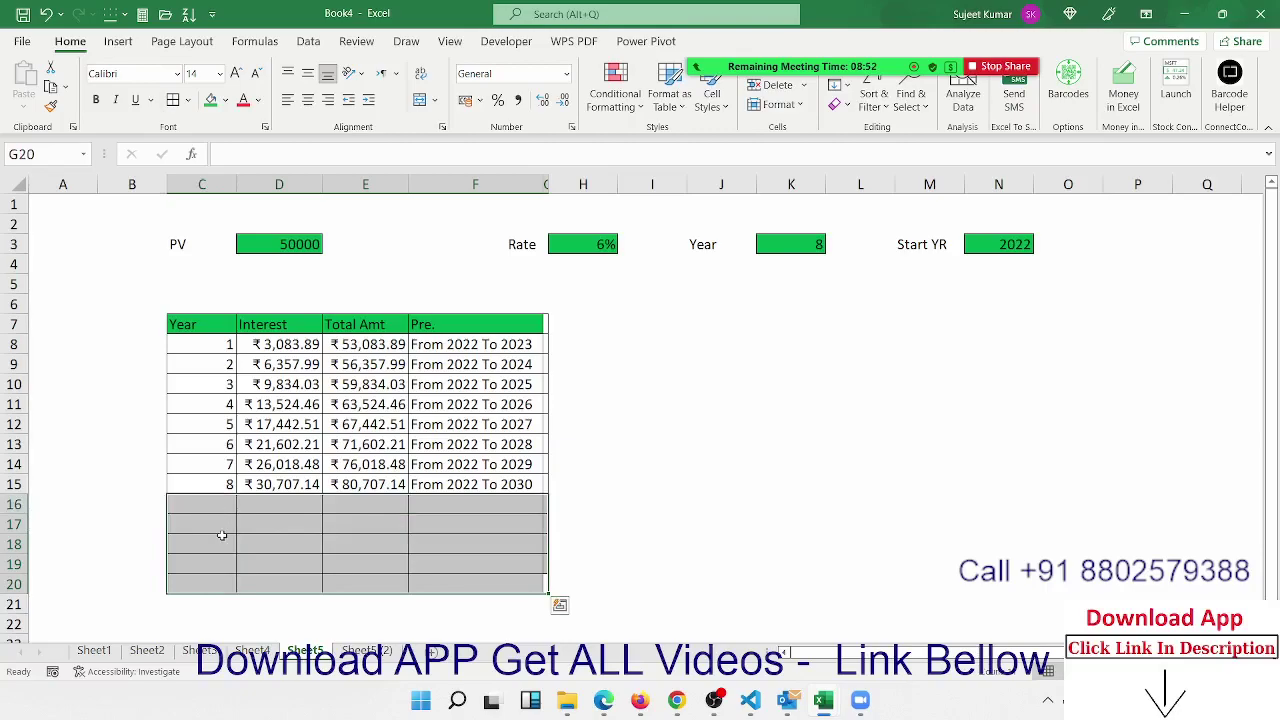
pyautogui.click(220, 343)
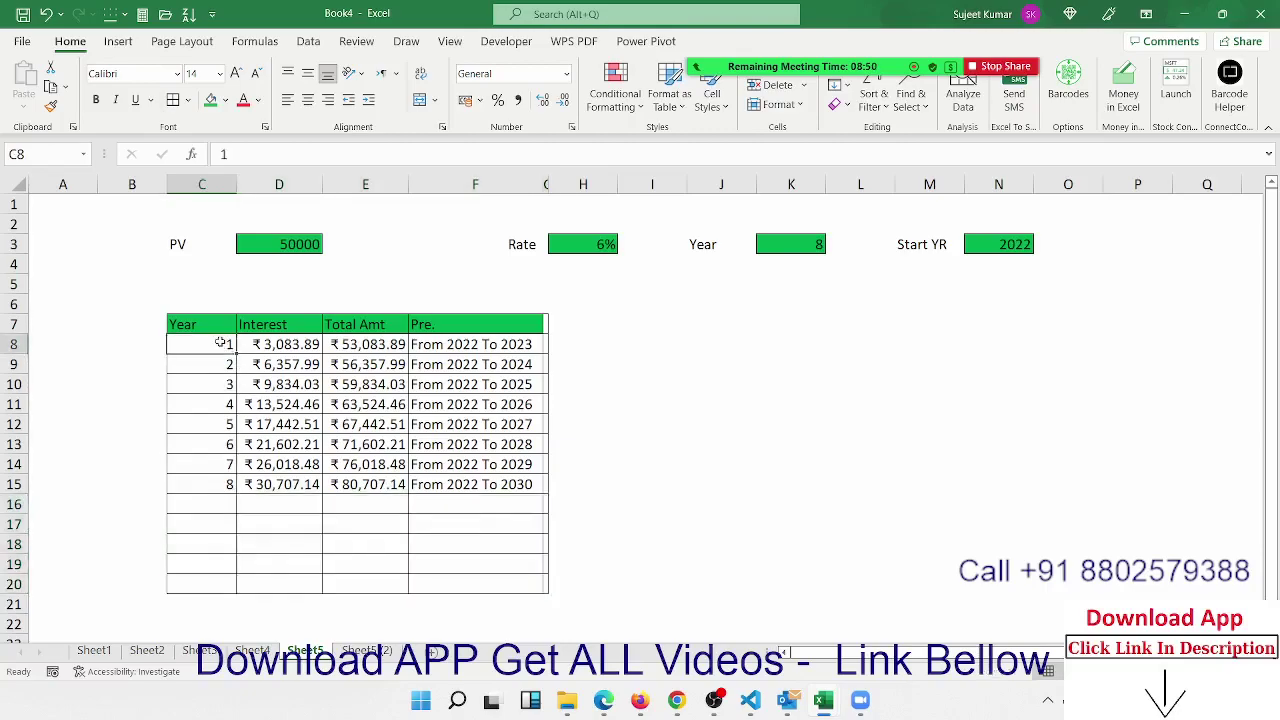
# Remove all borders from the table body, rows 8 to 21
pyautogui.click(614, 100)
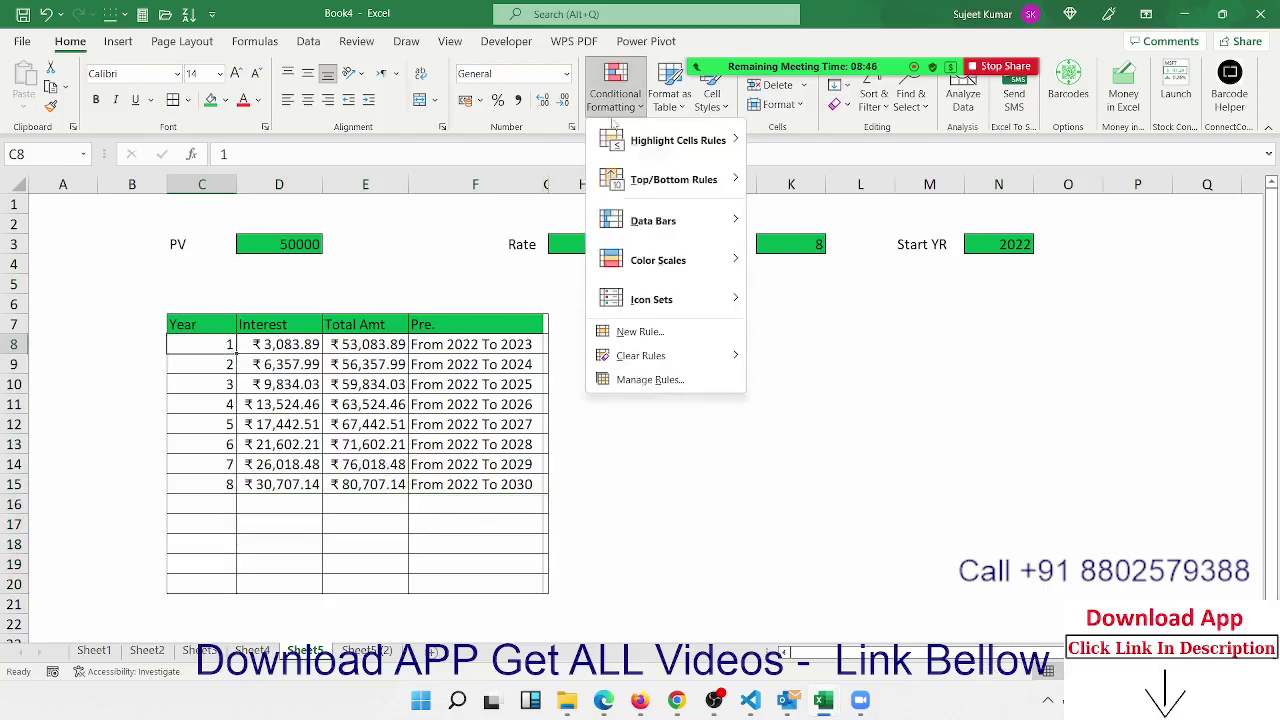
pyautogui.click(310, 490)
pyautogui.moveTo(214, 346)
pyautogui.mouseDown()
pyautogui.moveTo(492, 600)
pyautogui.moveTo(549, 582)
pyautogui.mouseUp()
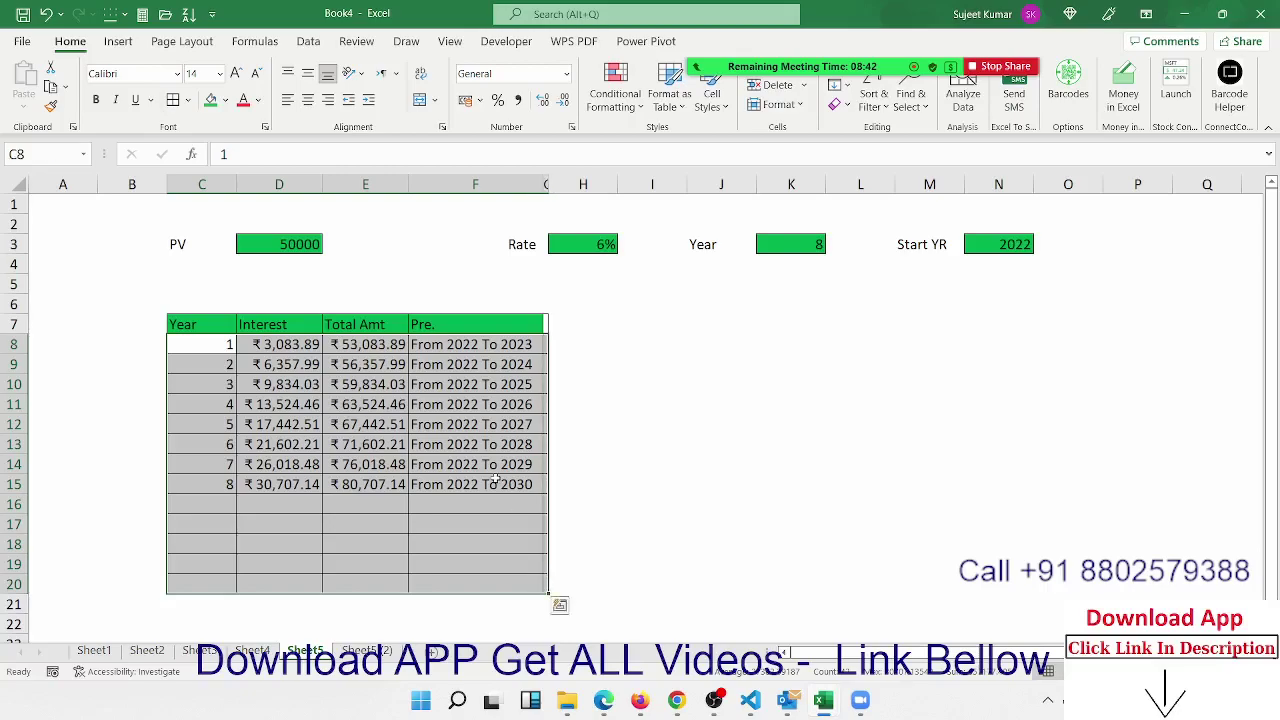
pyautogui.click(187, 100)
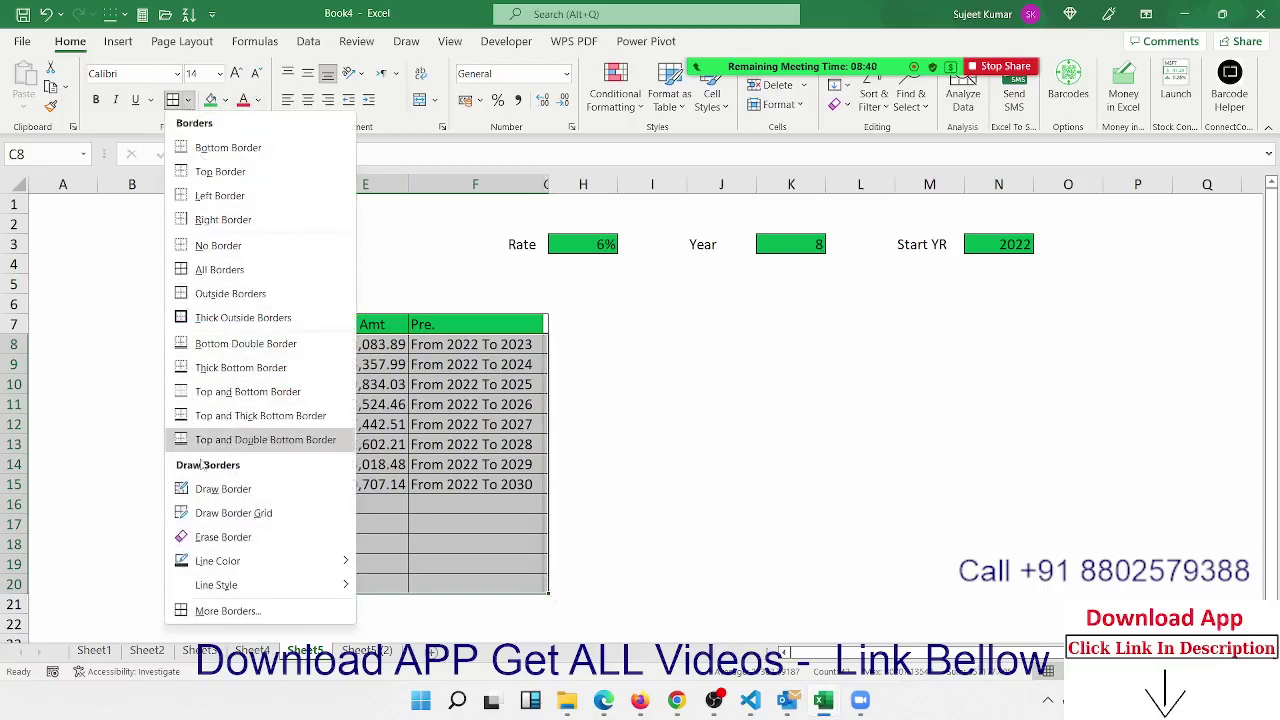
pyautogui.moveTo(217, 588)
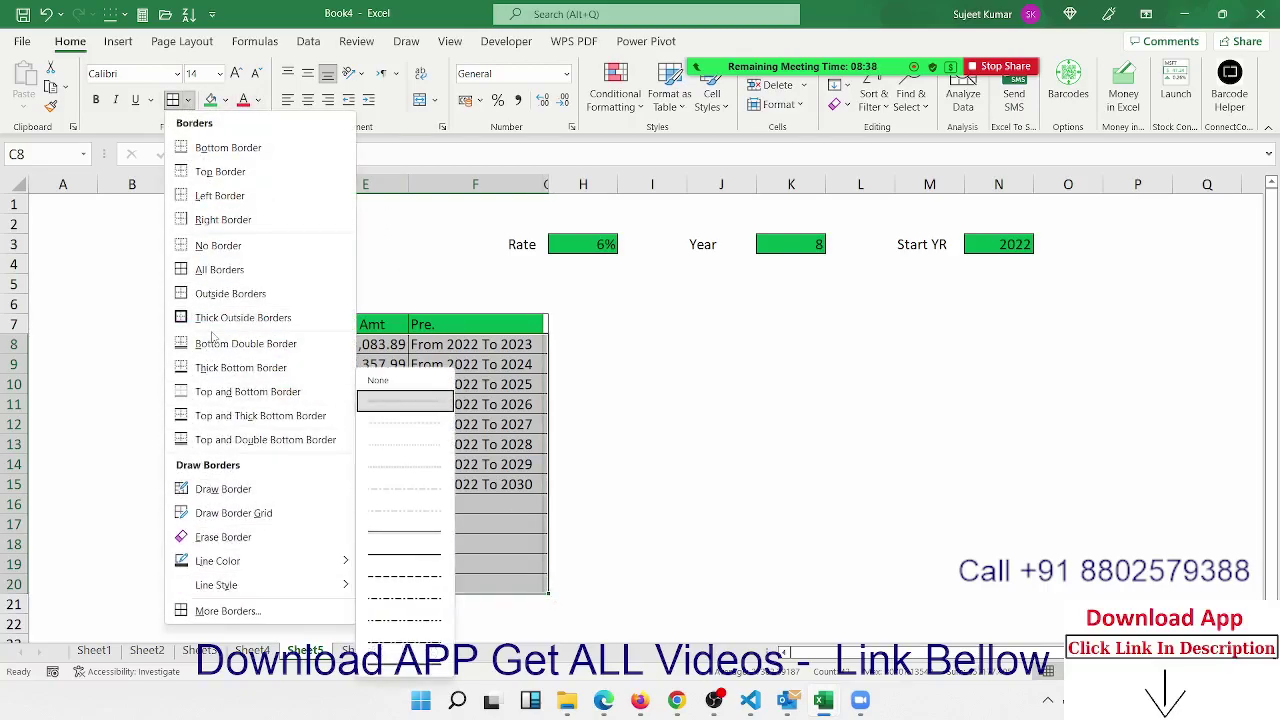
pyautogui.click(215, 245)
pyautogui.click(218, 345)
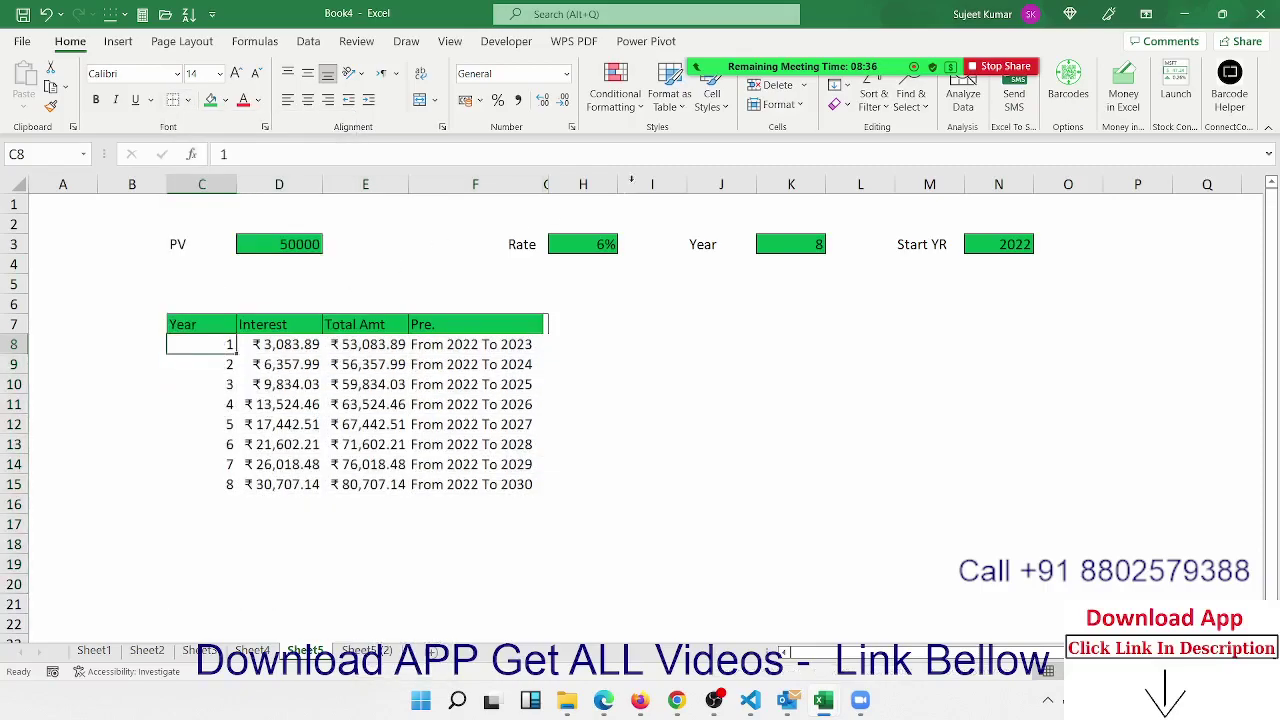
# Start a formula-based conditional formatting rule testing C8 with '<>' and a relative row reference
pyautogui.click(638, 104)
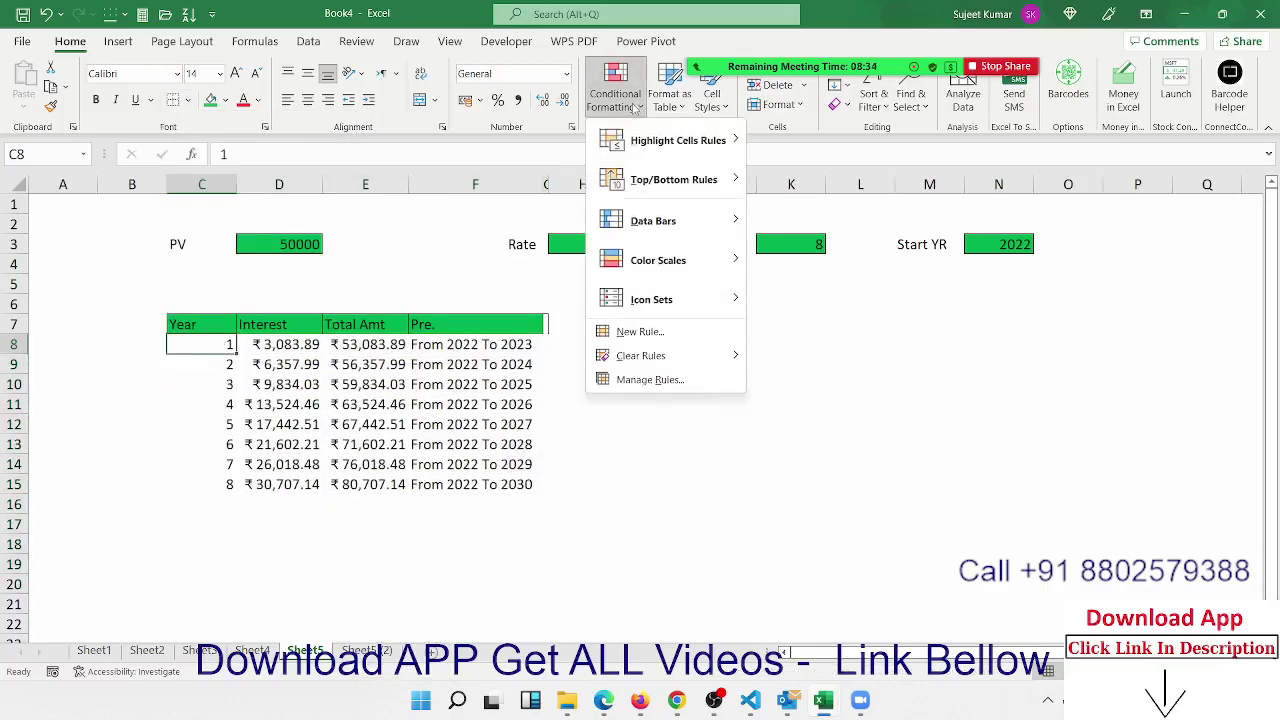
pyautogui.click(640, 332)
pyautogui.click(440, 378)
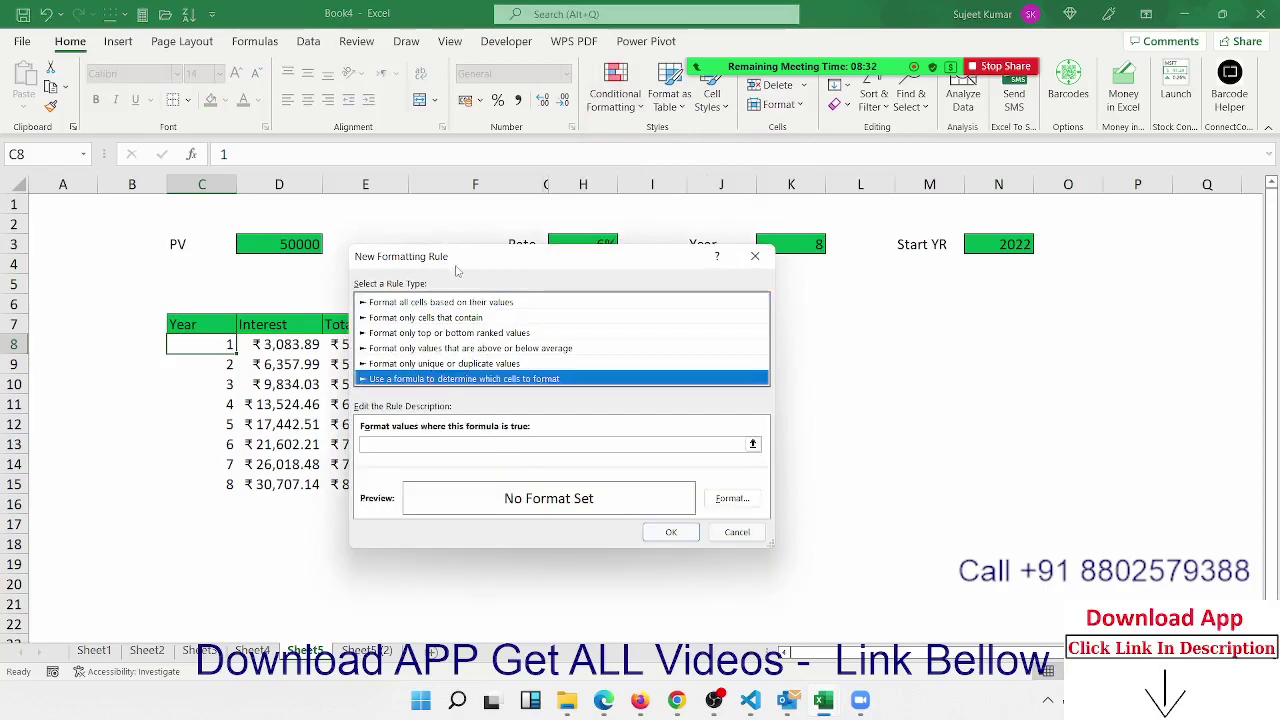
pyautogui.moveTo(456, 270); pyautogui.dragTo(678, 296)
pyautogui.click(960, 470)
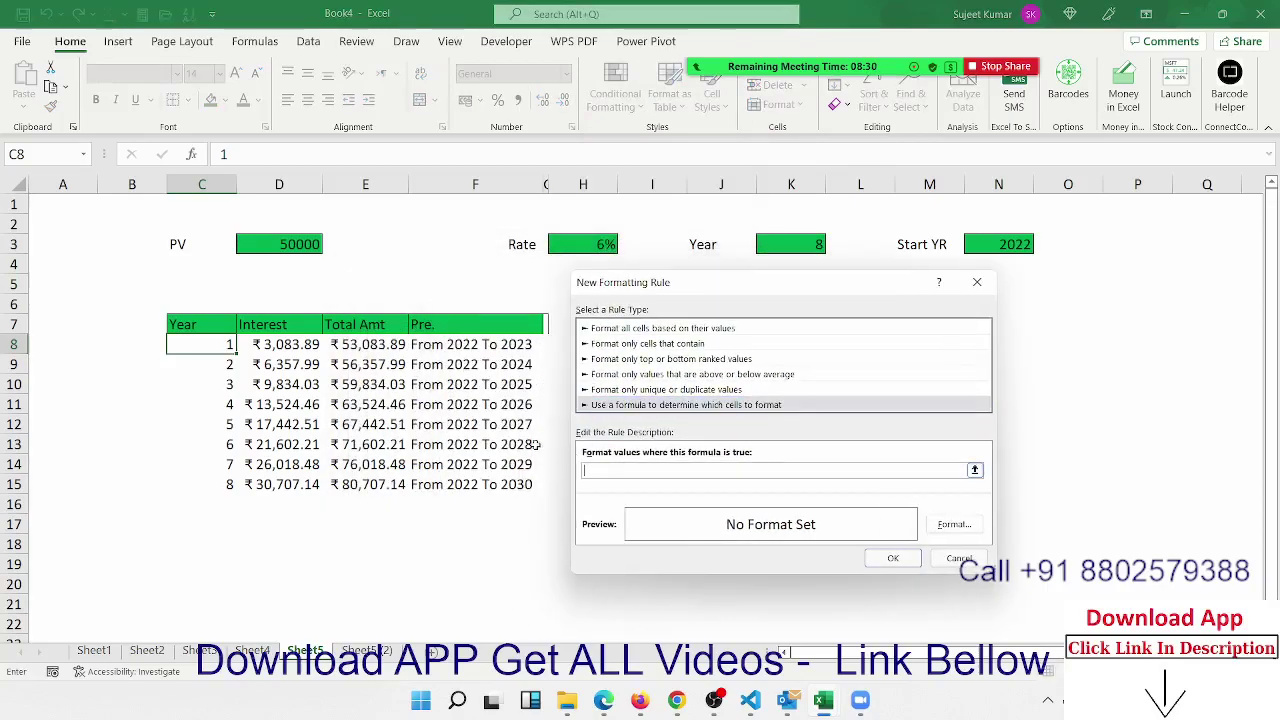
pyautogui.click(218, 344)
pyautogui.write('<>')
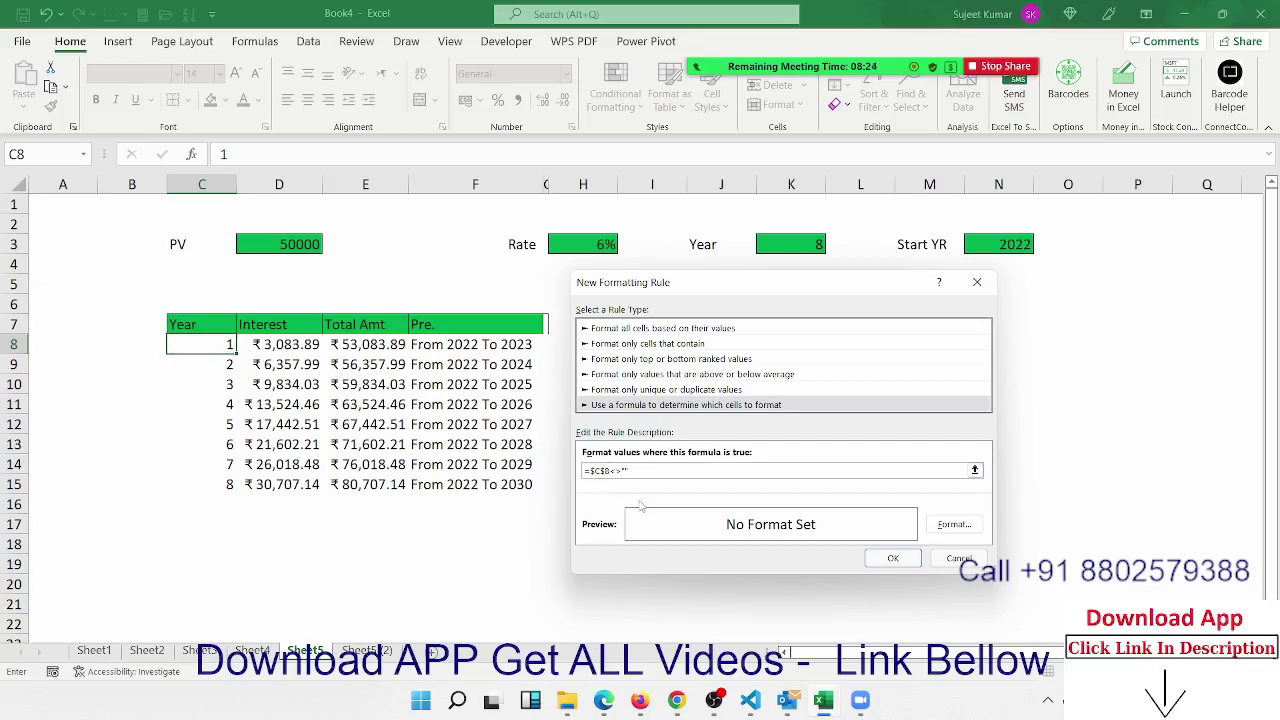
pyautogui.press('BackSpace')
# Give the rule an Outline border format and create it
pyautogui.click(954, 524)
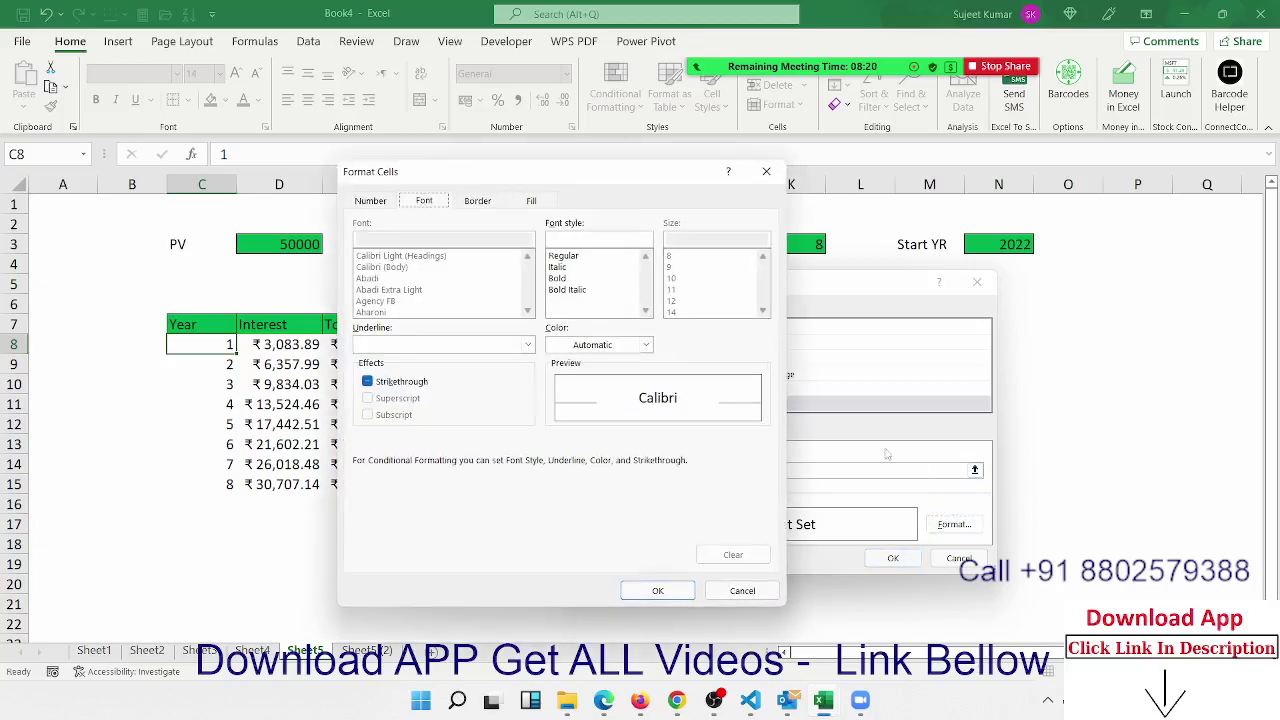
pyautogui.click(492, 199)
pyautogui.click(593, 252)
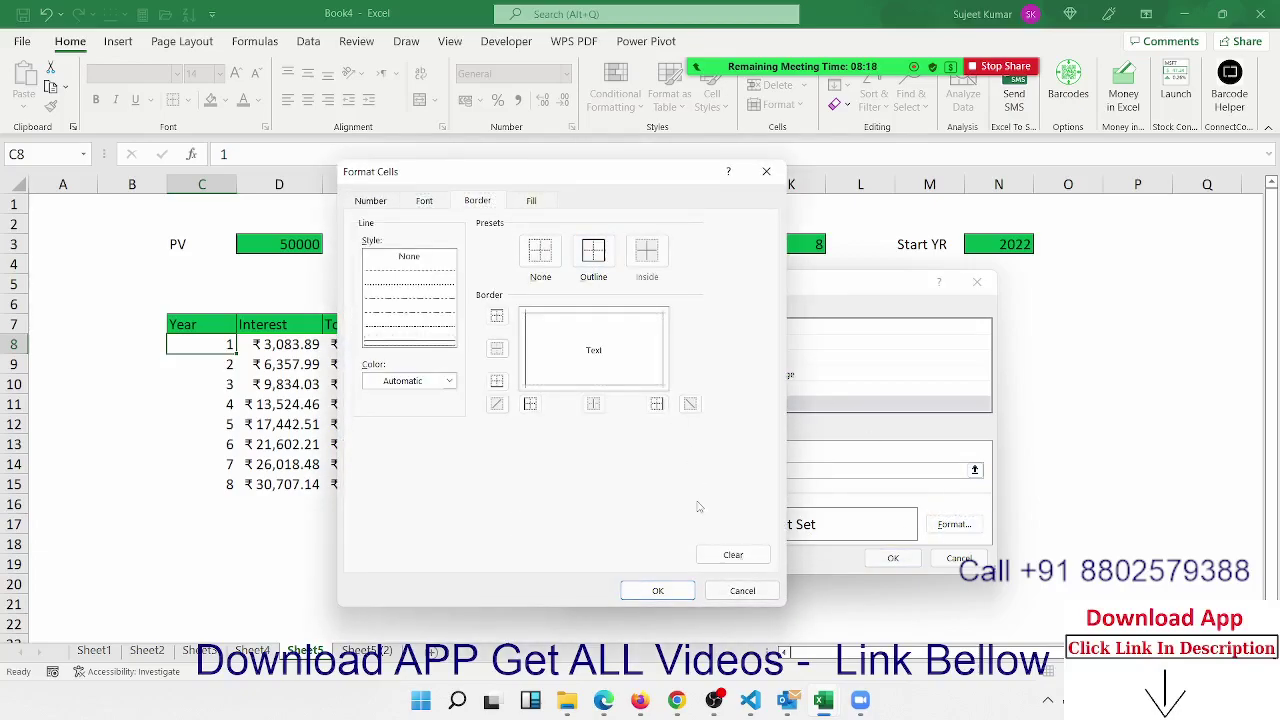
pyautogui.click(658, 590)
pyautogui.click(893, 558)
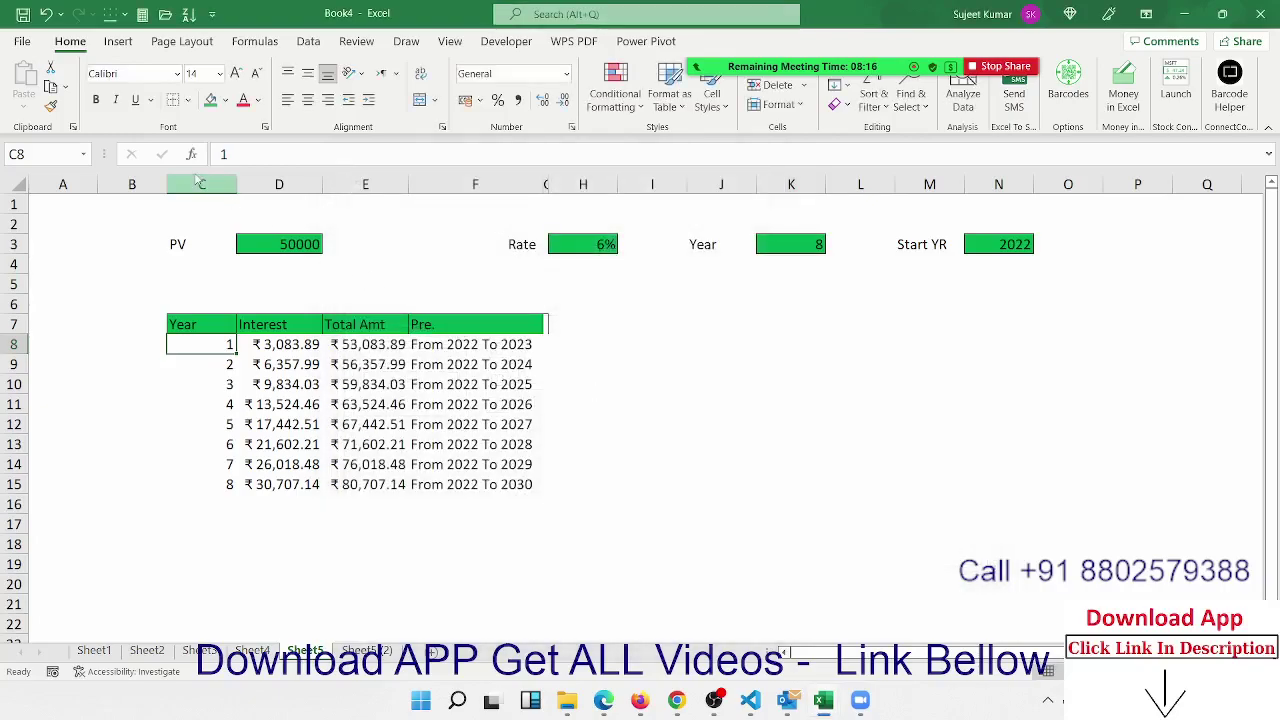
pyautogui.click(51, 106)
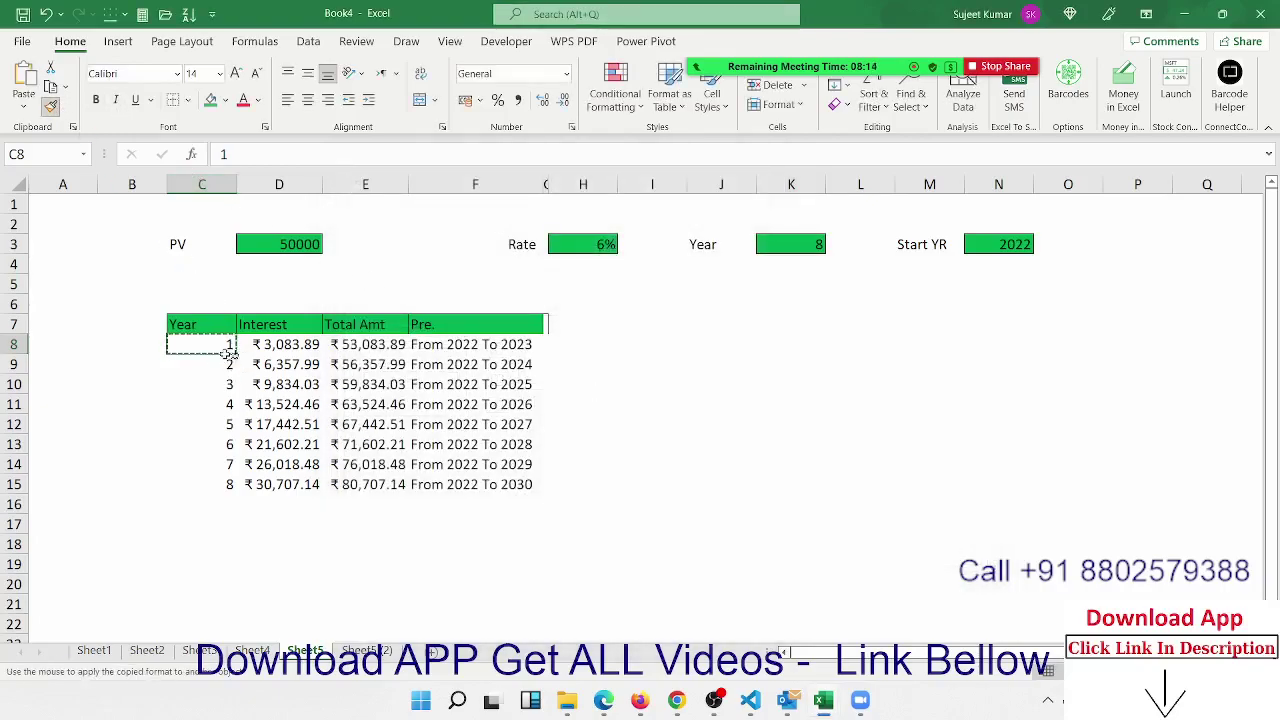
# Paint C8's formatting over the table to row 21 and apply ₹ currency to D8:E15
pyautogui.moveTo(200, 344)
pyautogui.mouseDown()
pyautogui.moveTo(530, 549)
pyautogui.moveTo(530, 605)
pyautogui.mouseUp()
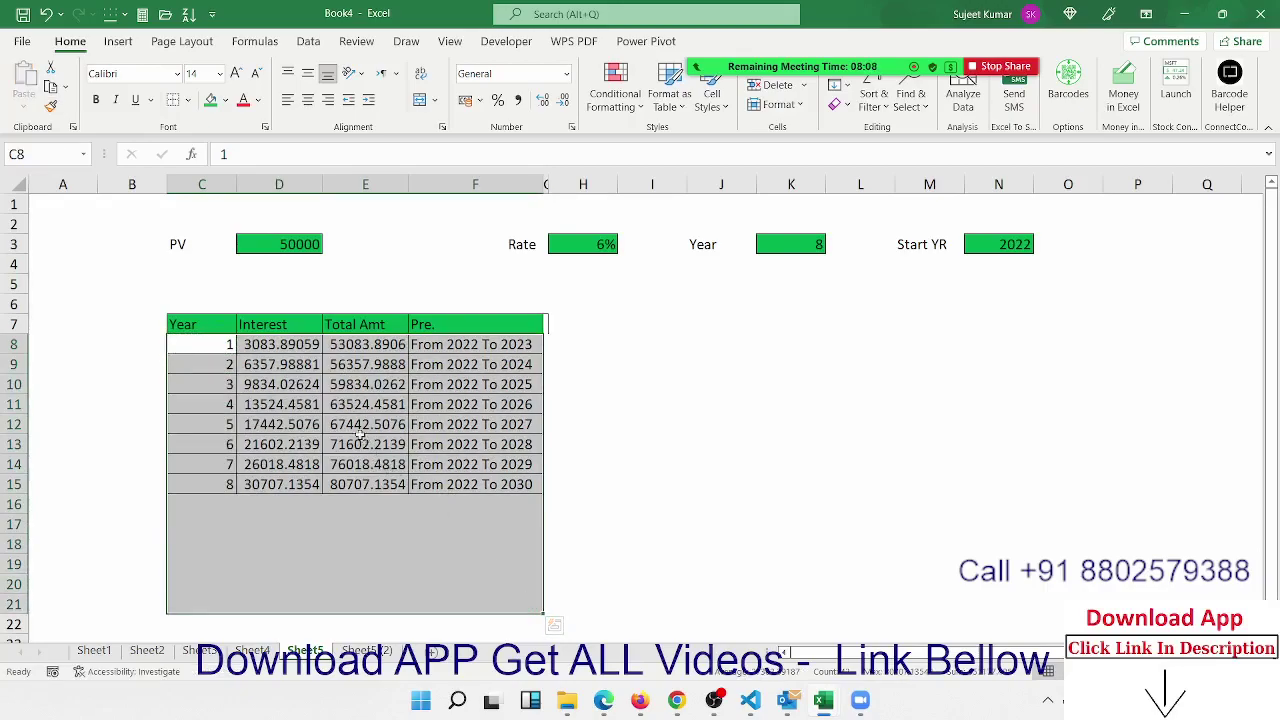
pyautogui.click(288, 339)
pyautogui.moveTo(288, 339); pyautogui.dragTo(369, 475)
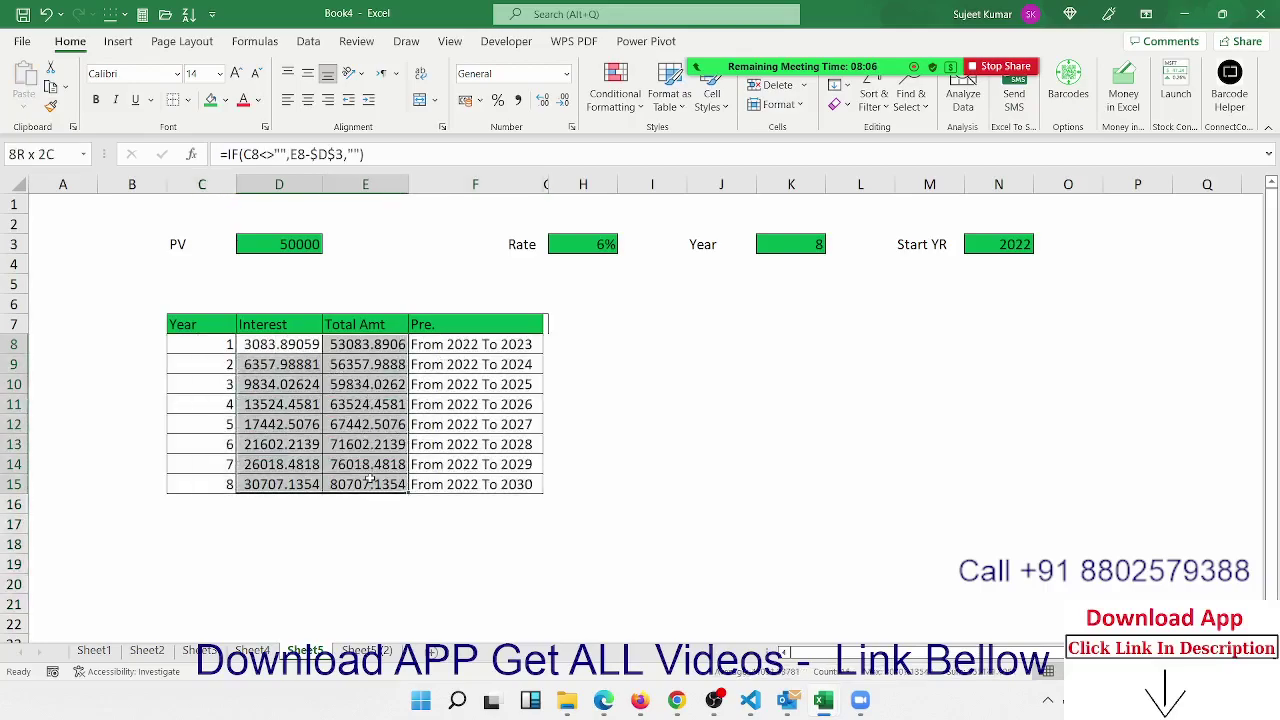
pyautogui.hotkey('ctrl', 'shift', '4')
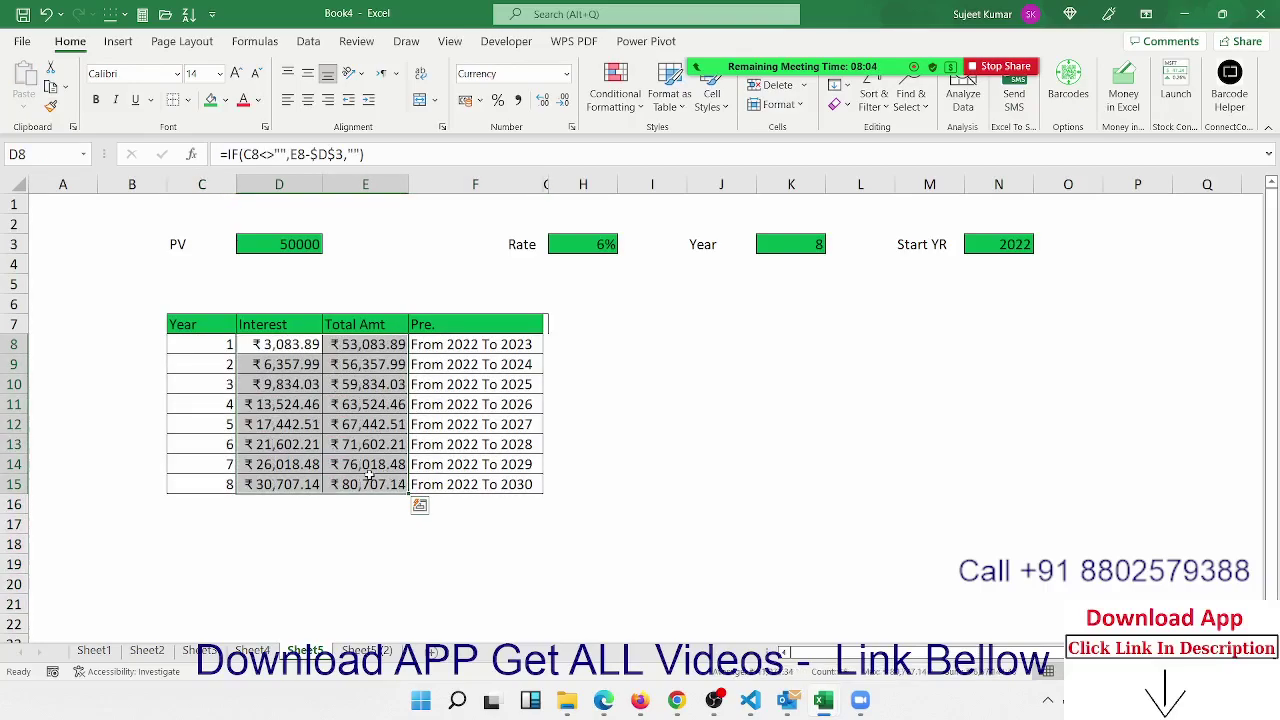
pyautogui.click(788, 424)
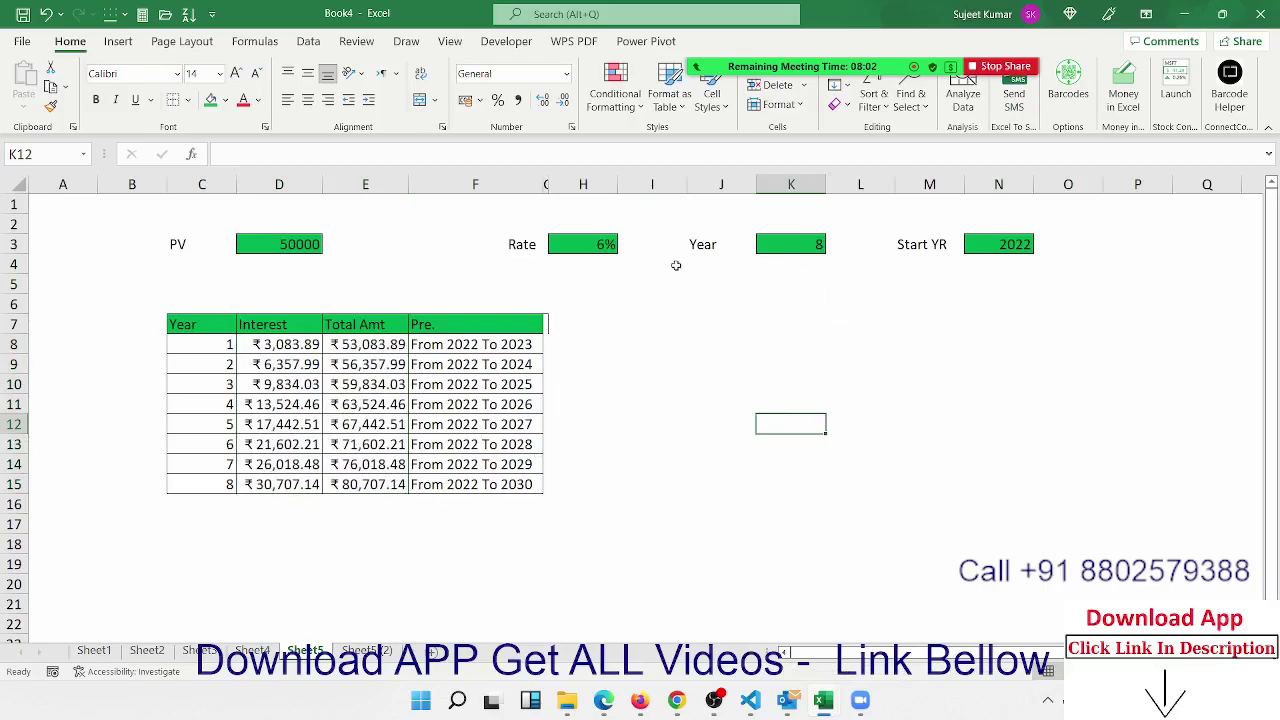
# Test the Year input in K3 with 9, then 10, then 5, leaving five rows
pyautogui.click(785, 241)
pyautogui.write('9')
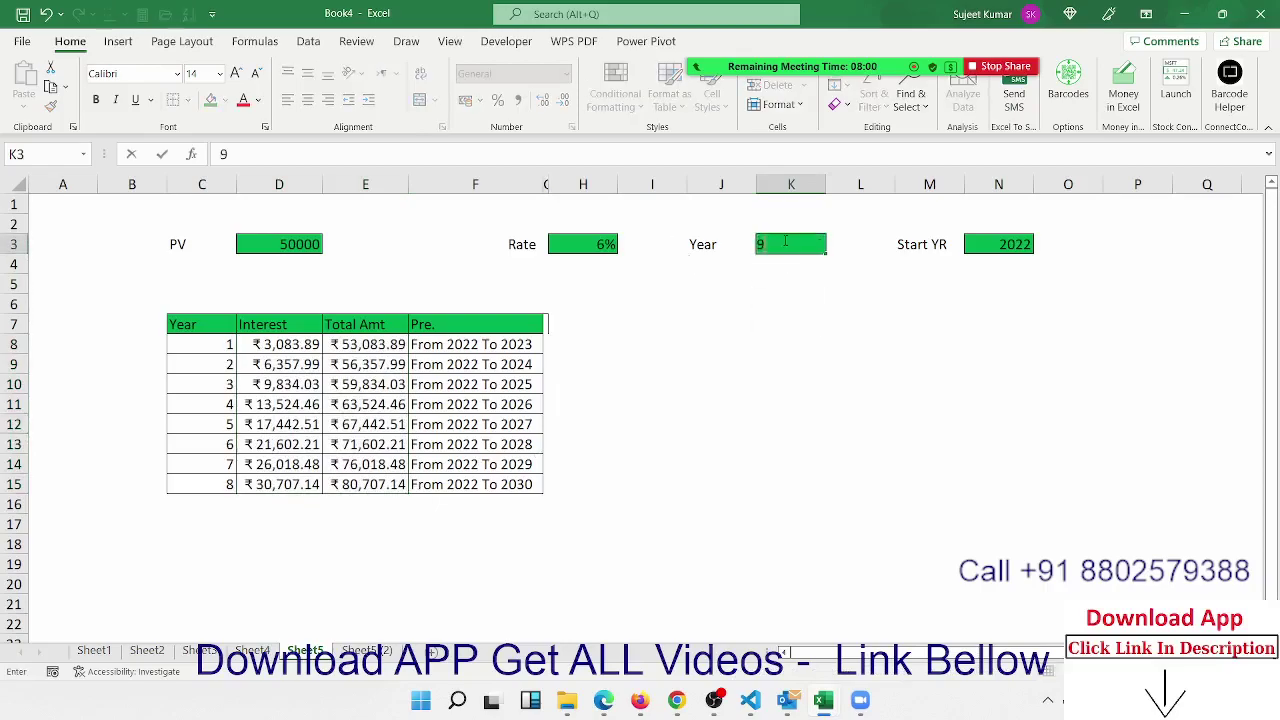
pyautogui.press('Return')
pyautogui.click(785, 241)
pyautogui.write('10')
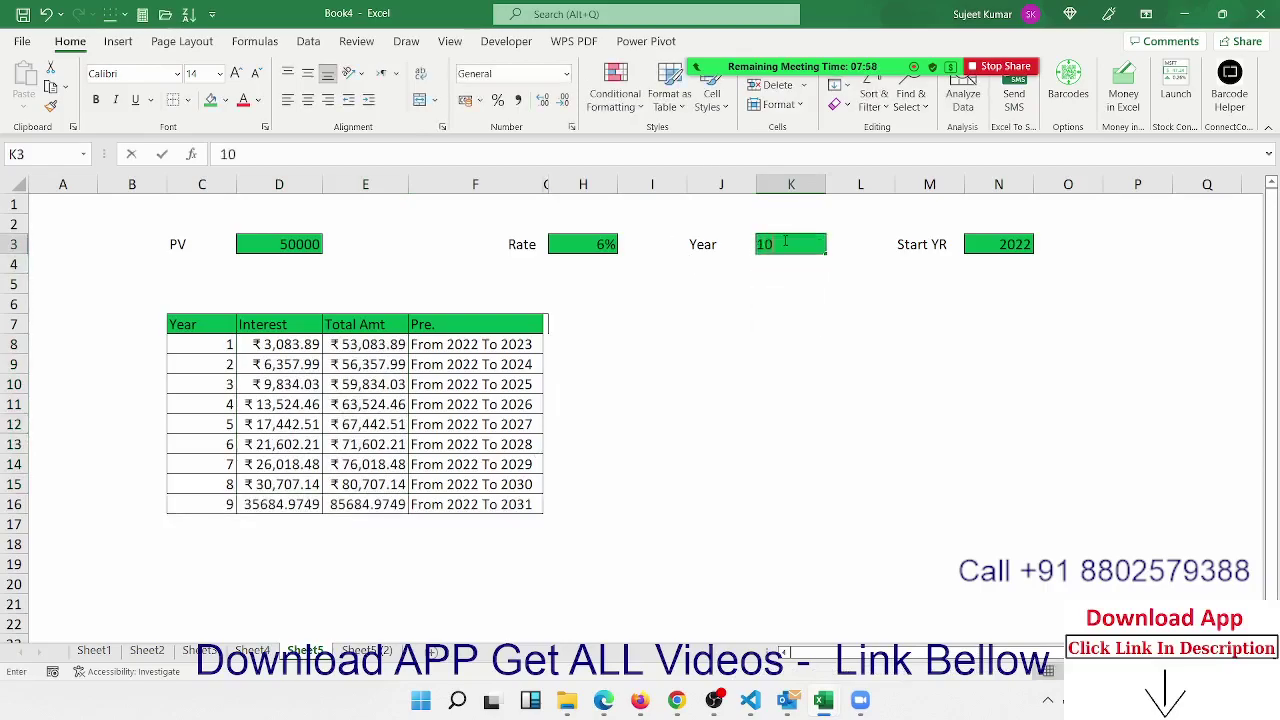
pyautogui.press('Return')
pyautogui.click(784, 241)
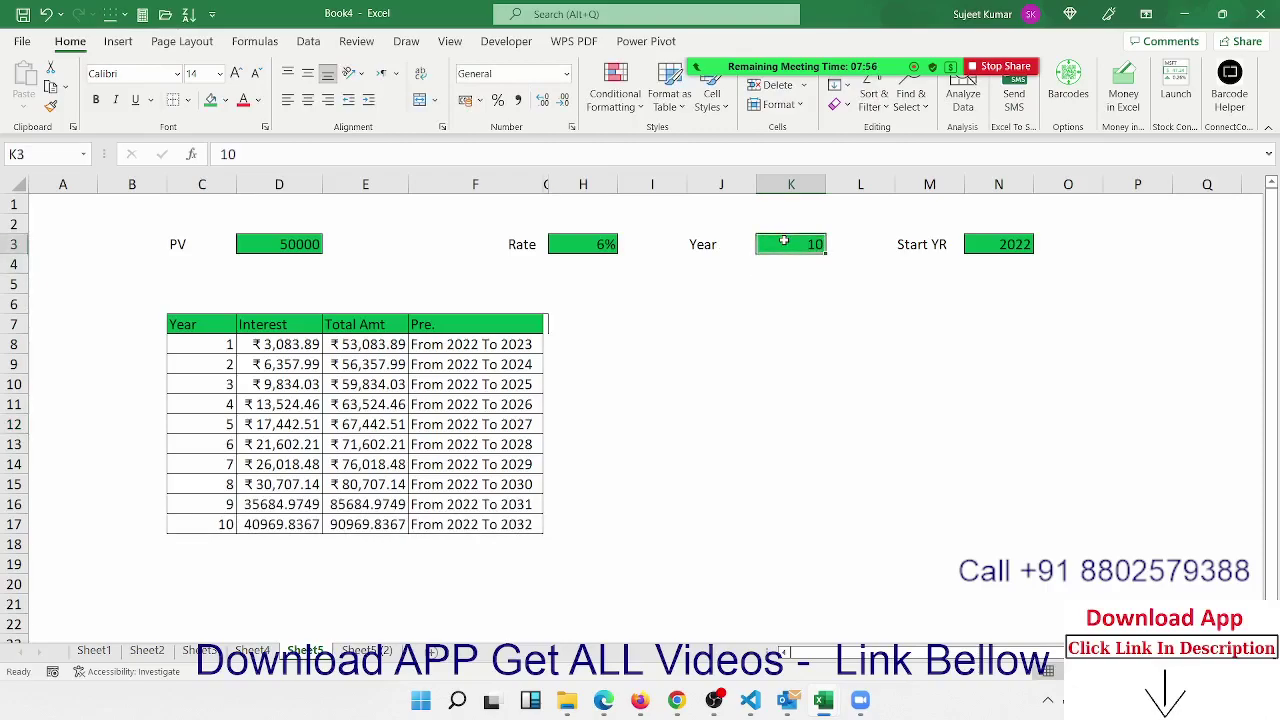
pyautogui.write('5')
pyautogui.press('Return')
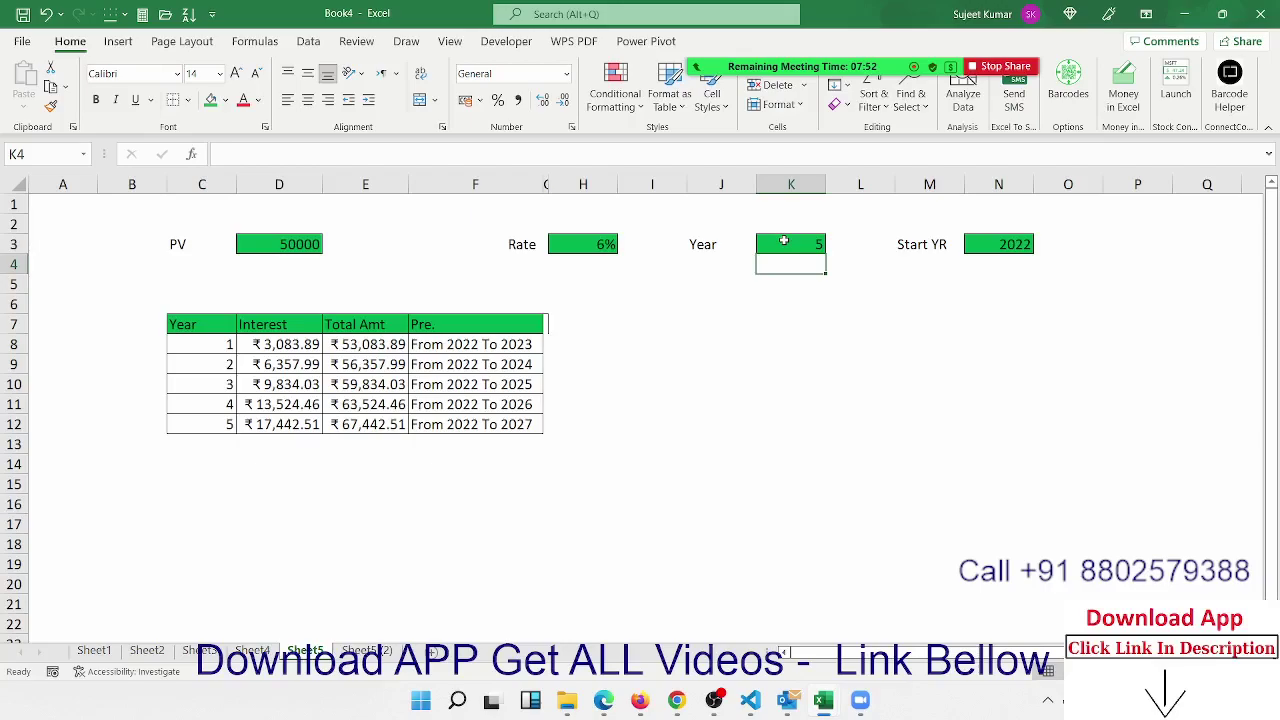
pyautogui.click(784, 241)
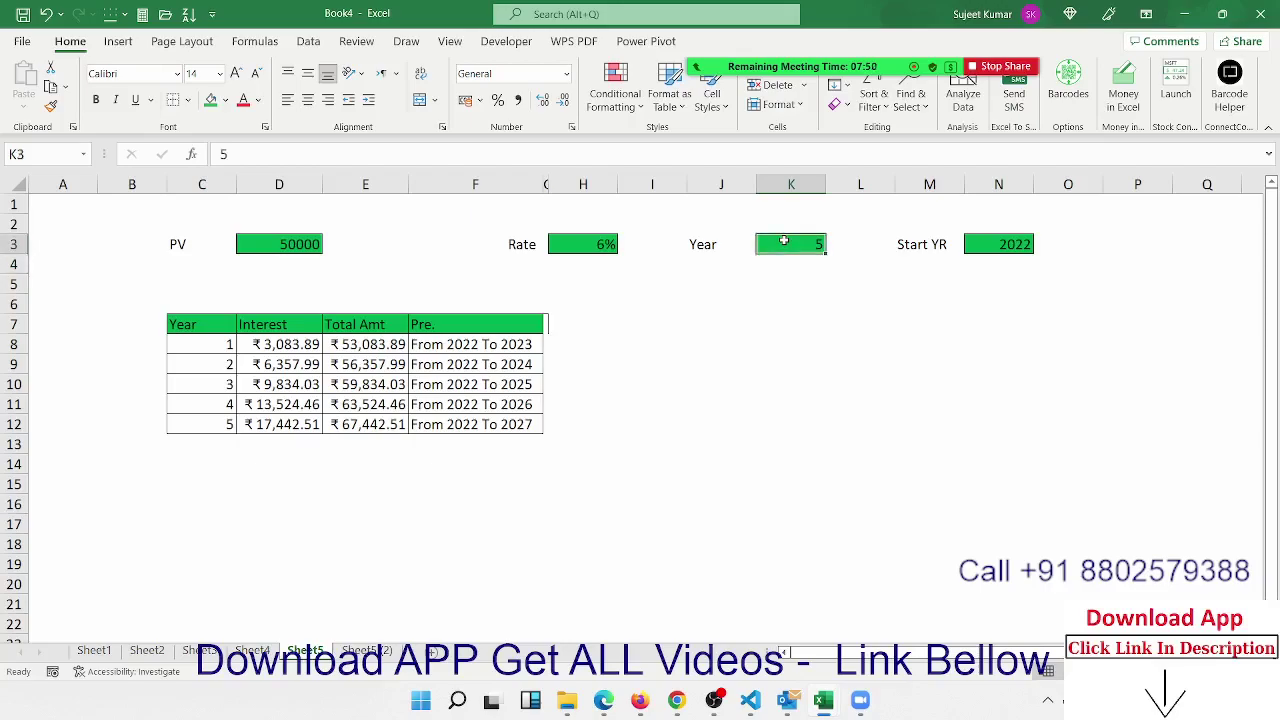
pyautogui.hotkey('ctrl', 'c')
# On Sheet5 (2), check the Start YR value in L3 and the From–To formula in F8
pyautogui.click(367, 650)
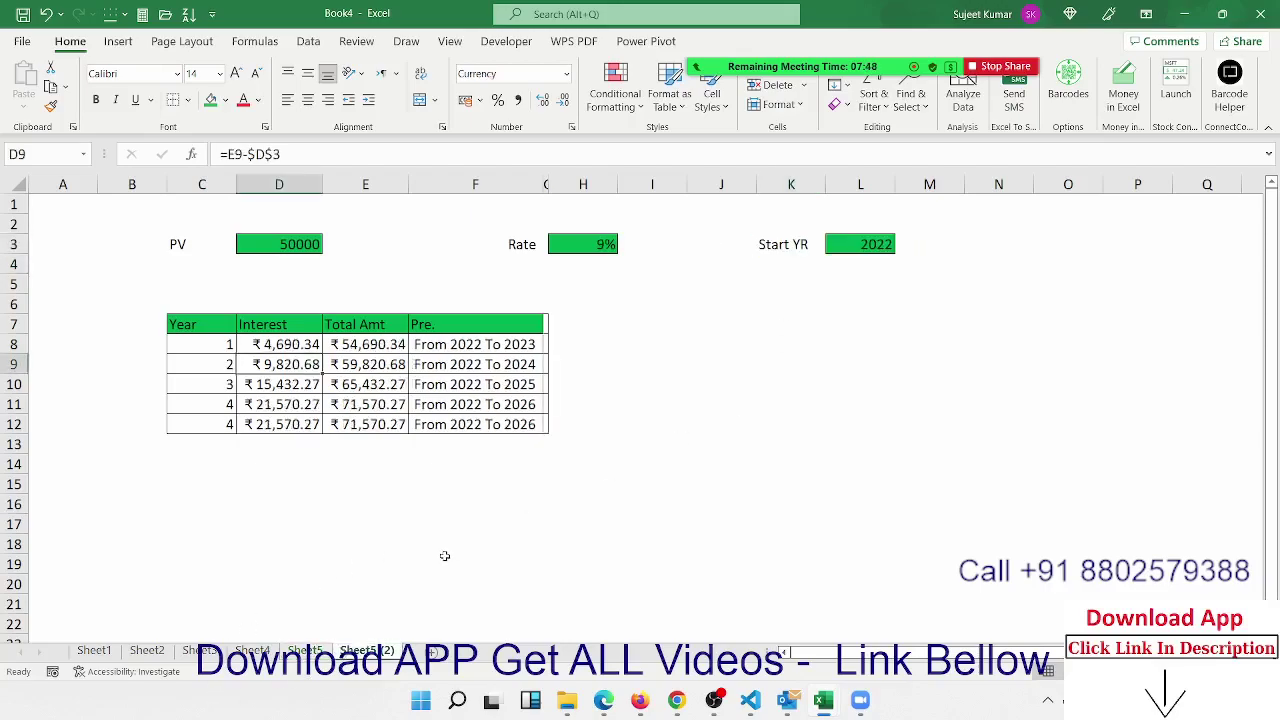
pyautogui.click(836, 245)
pyautogui.click(505, 344)
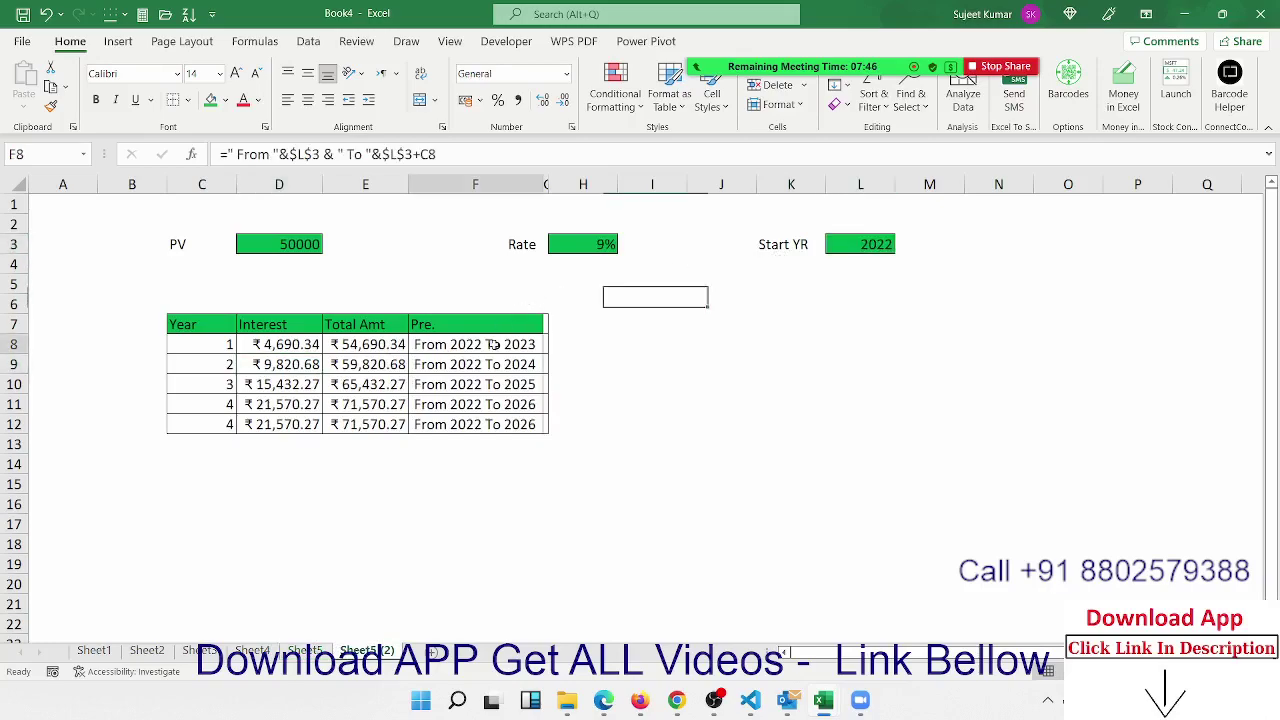
# Flip back and forth between Sheet5 and Sheet5 (2) to compare the two tables
pyautogui.click(308, 651)
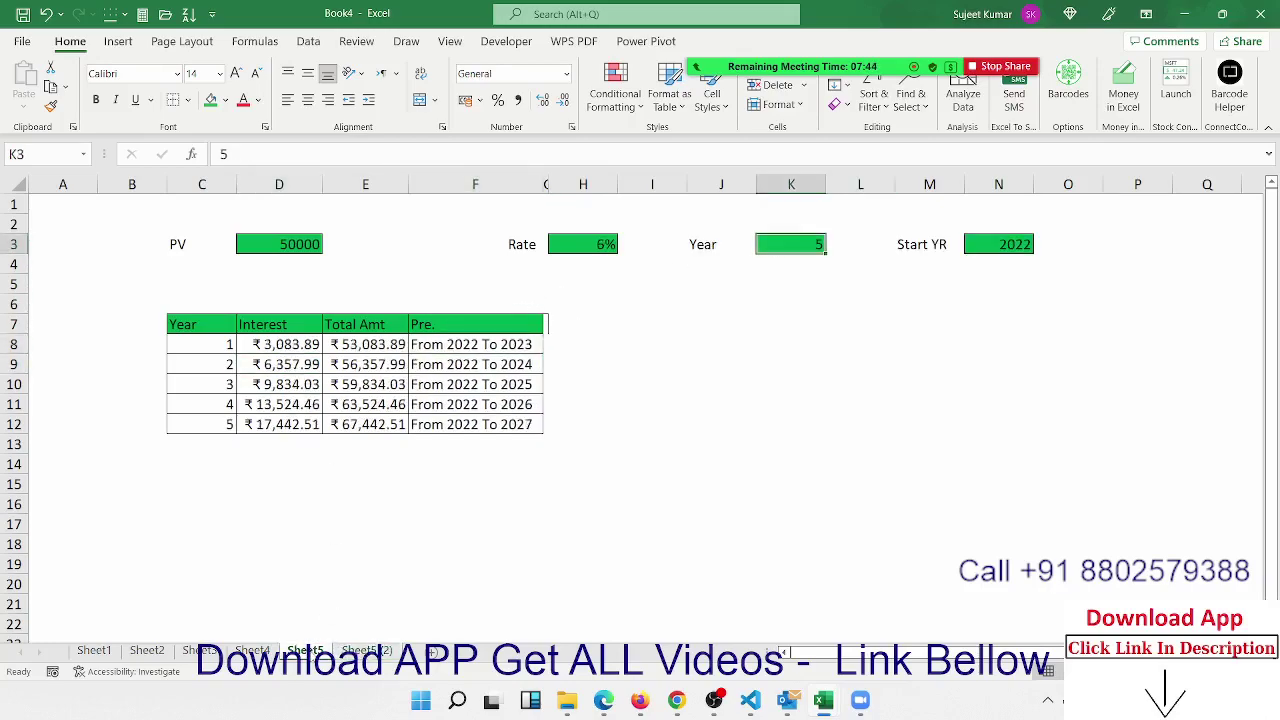
pyautogui.click(367, 650)
pyautogui.click(308, 651)
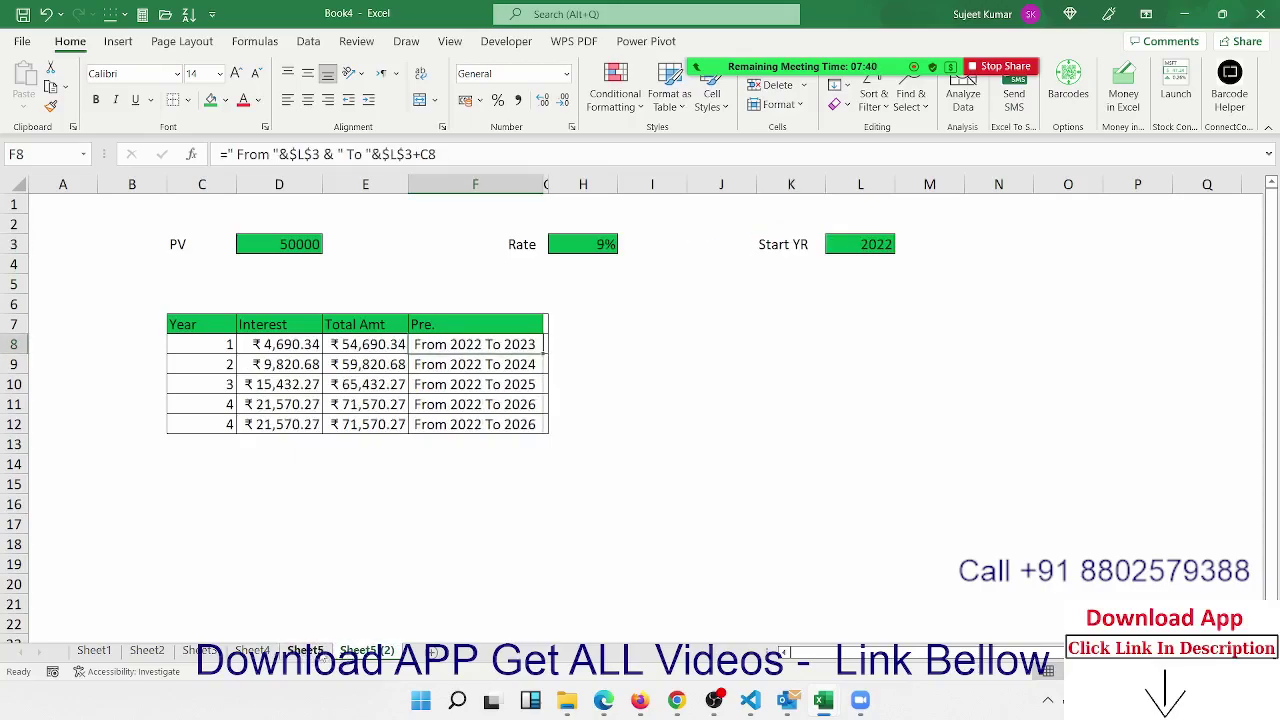
pyautogui.click(305, 651)
pyautogui.click(362, 651)
pyautogui.click(305, 651)
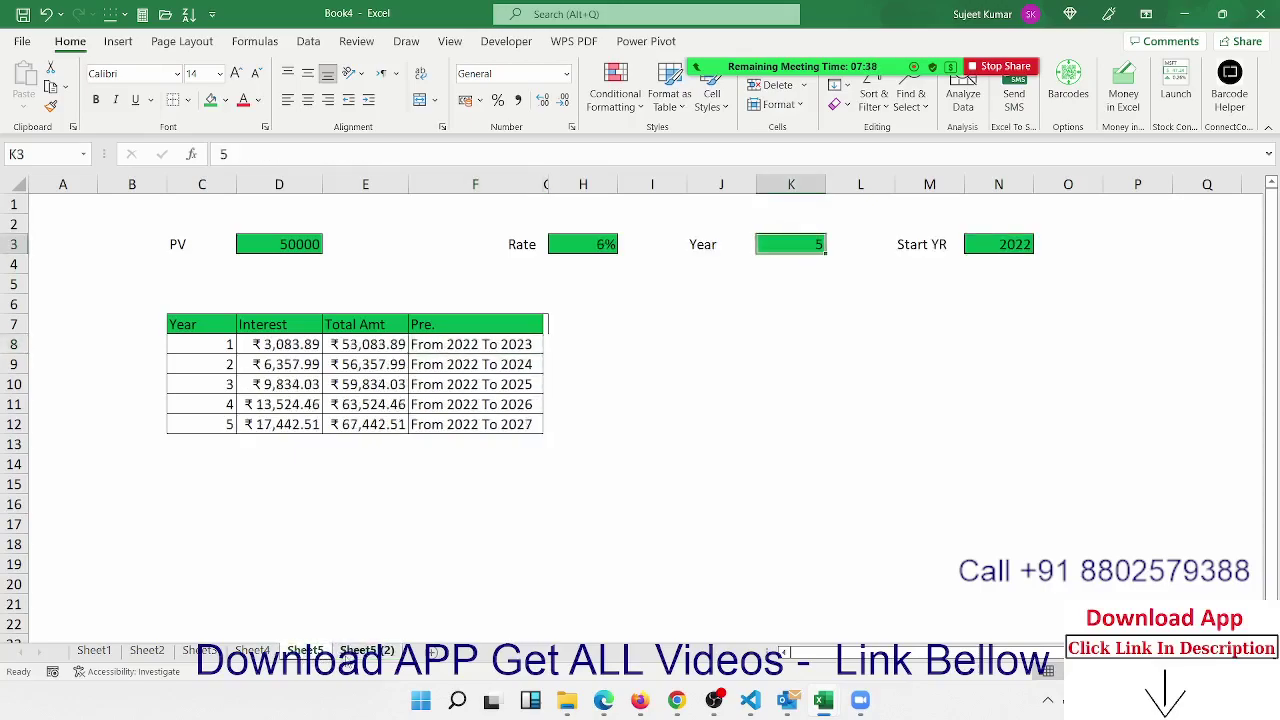
pyautogui.click(362, 651)
pyautogui.click(305, 651)
pyautogui.click(362, 651)
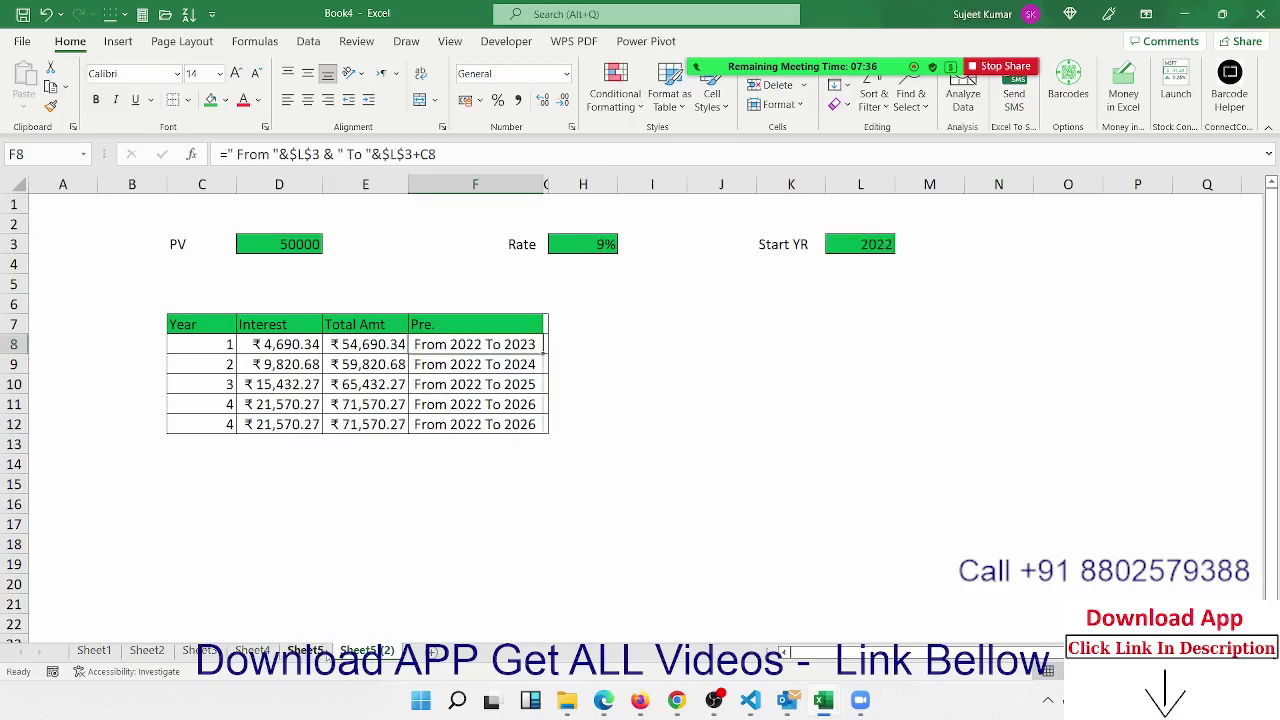
pyautogui.click(305, 651)
# Inspect the row 9 From–To formula, a Total Amt formula, and the empty rows 13–19 with blank F15
pyautogui.click(486, 371)
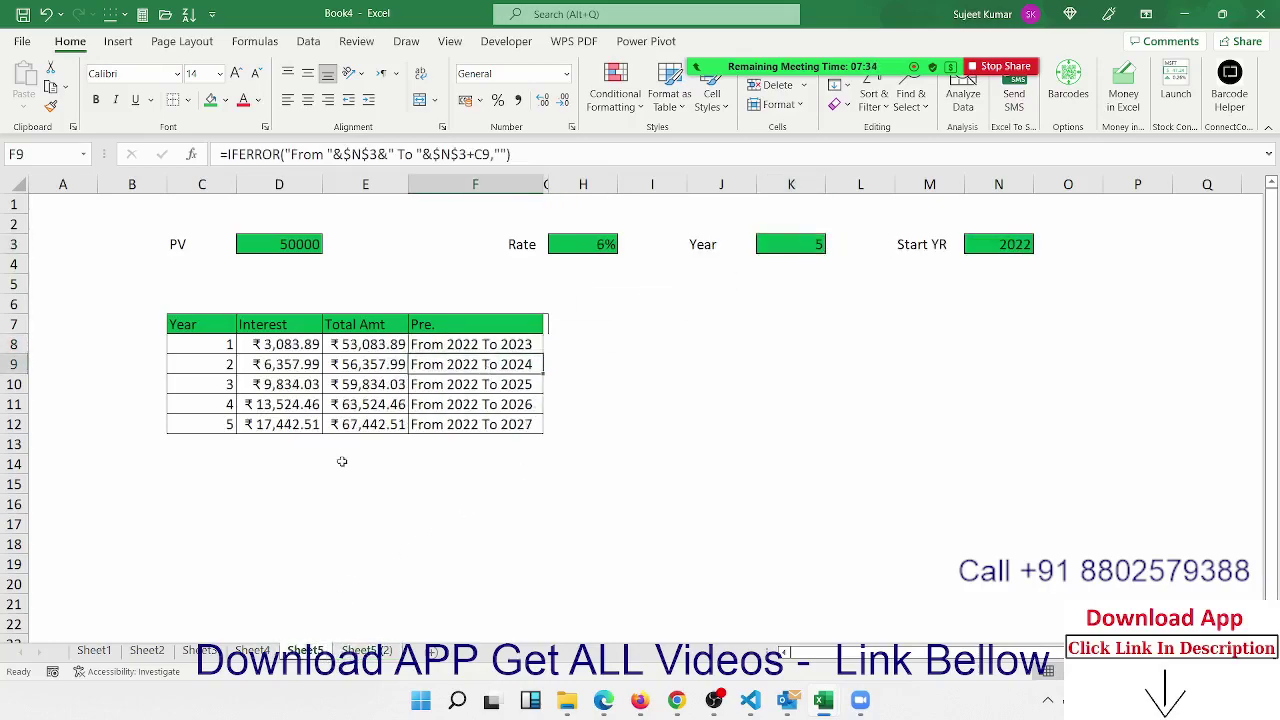
pyautogui.click(340, 463)
pyautogui.moveTo(223, 444); pyautogui.dragTo(526, 558)
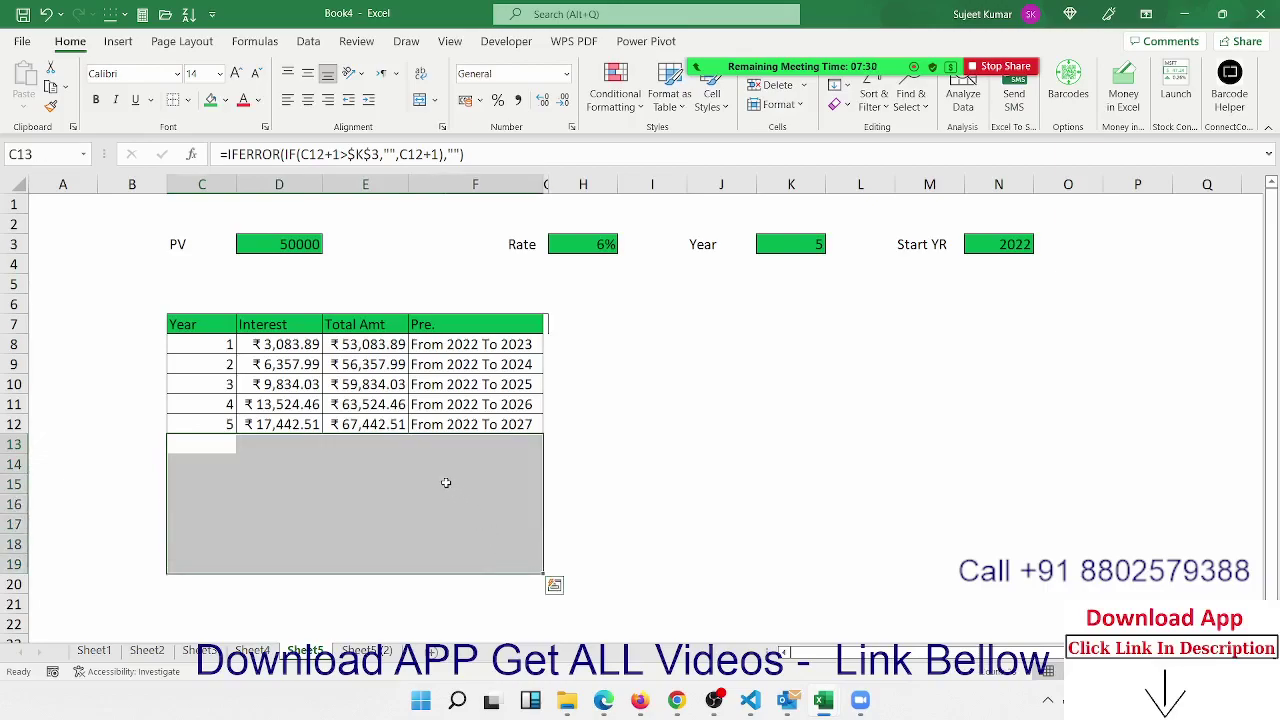
pyautogui.click(446, 483)
# On Sheet5 (2), review the Total Amt cells, rows 9–11 amounts and labels, and the F9 From–To formula
pyautogui.click(366, 650)
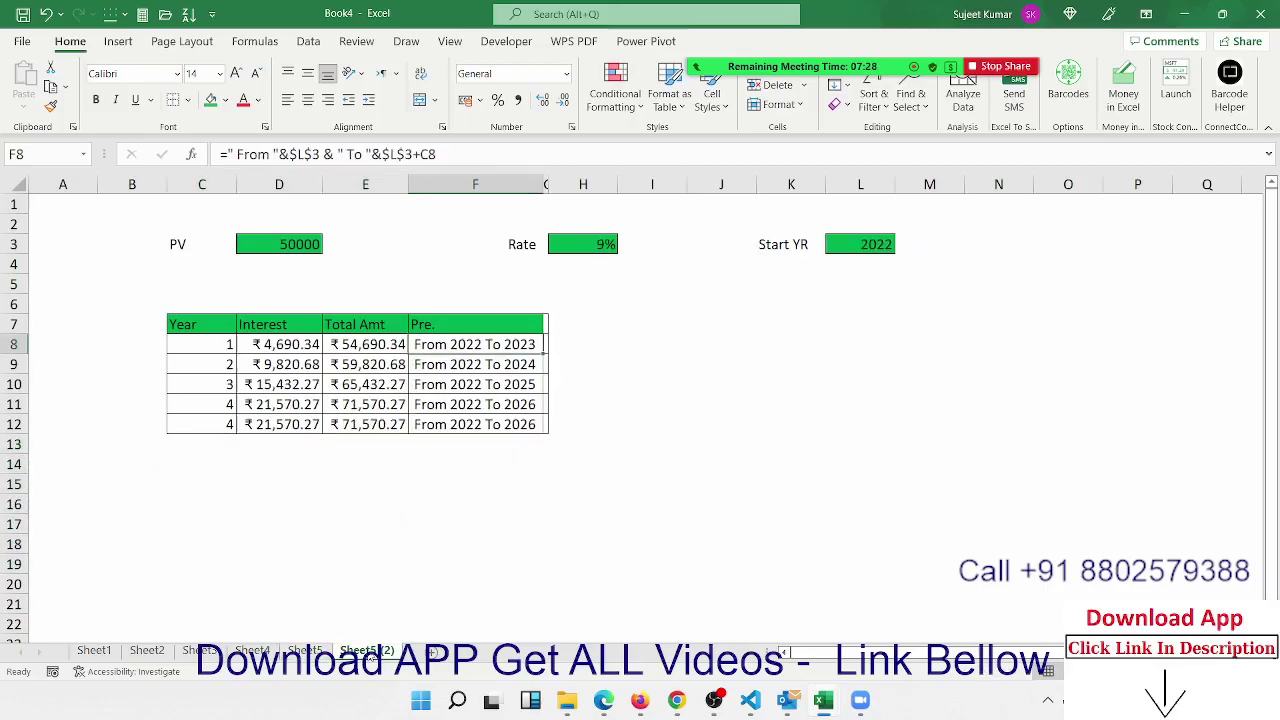
pyautogui.click(355, 483)
pyautogui.moveTo(265, 365); pyautogui.dragTo(498, 404)
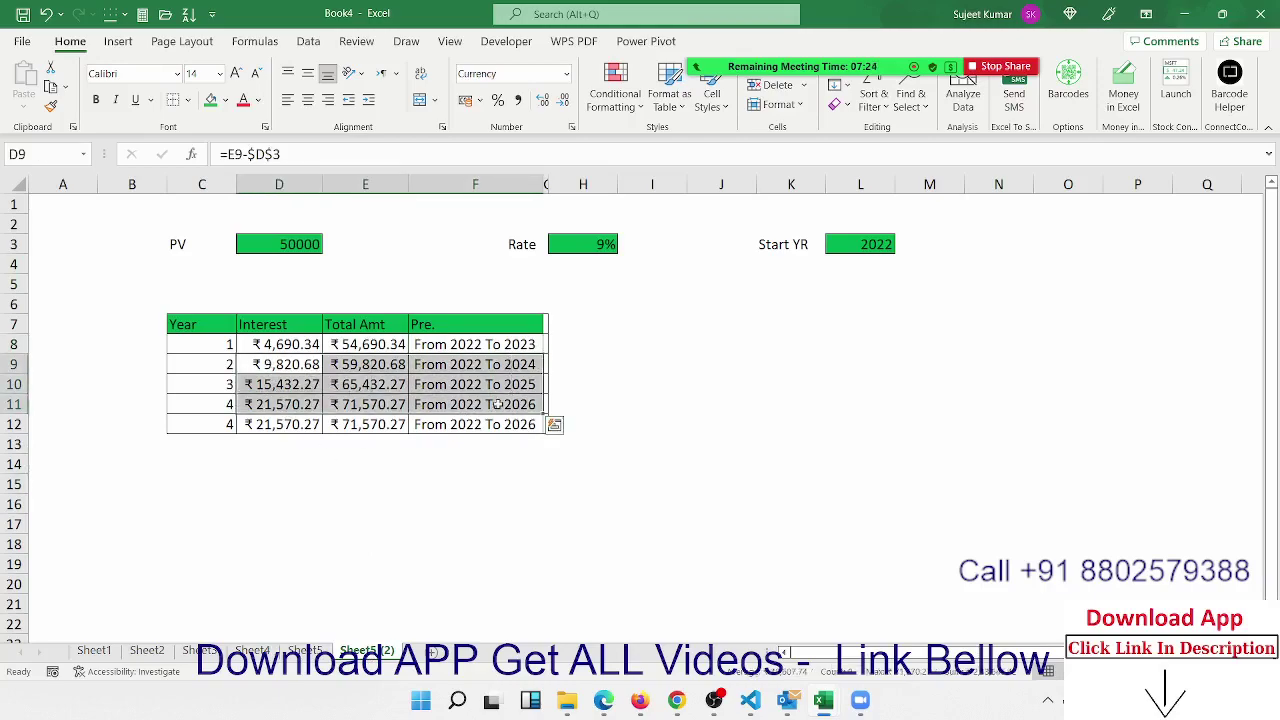
pyautogui.click(676, 383)
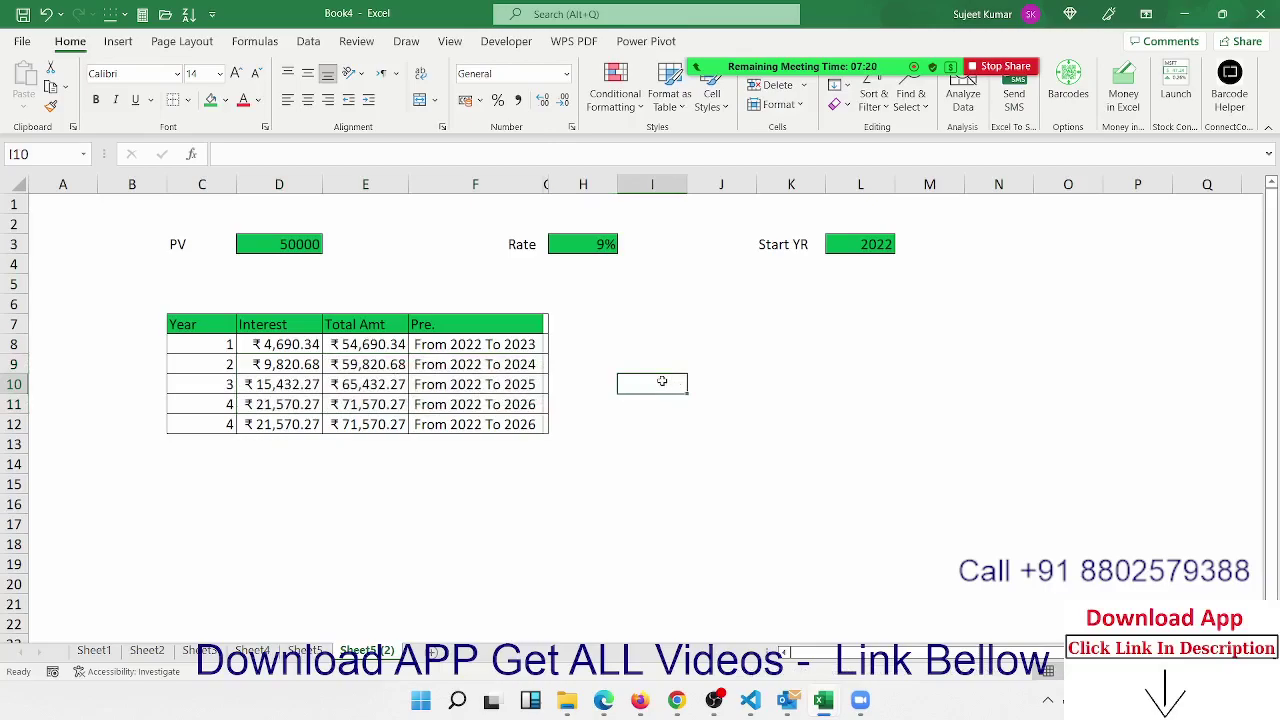
pyautogui.click(510, 357)
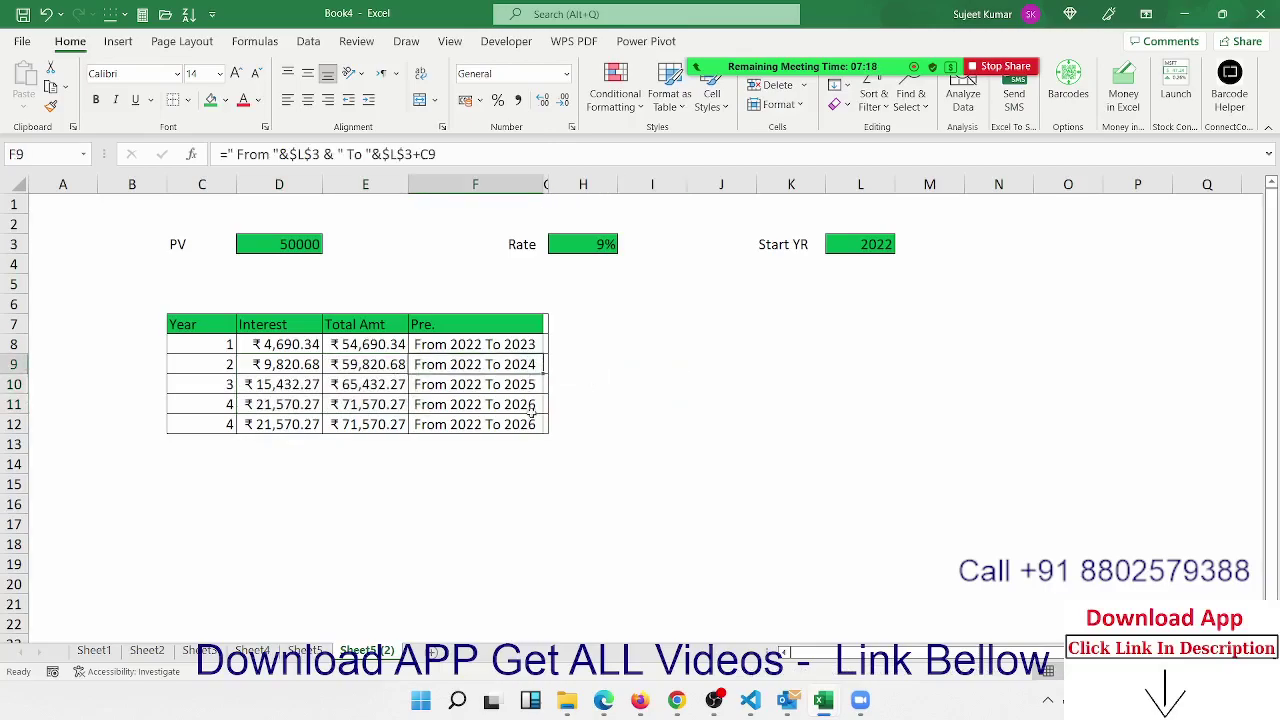
pyautogui.click(628, 428)
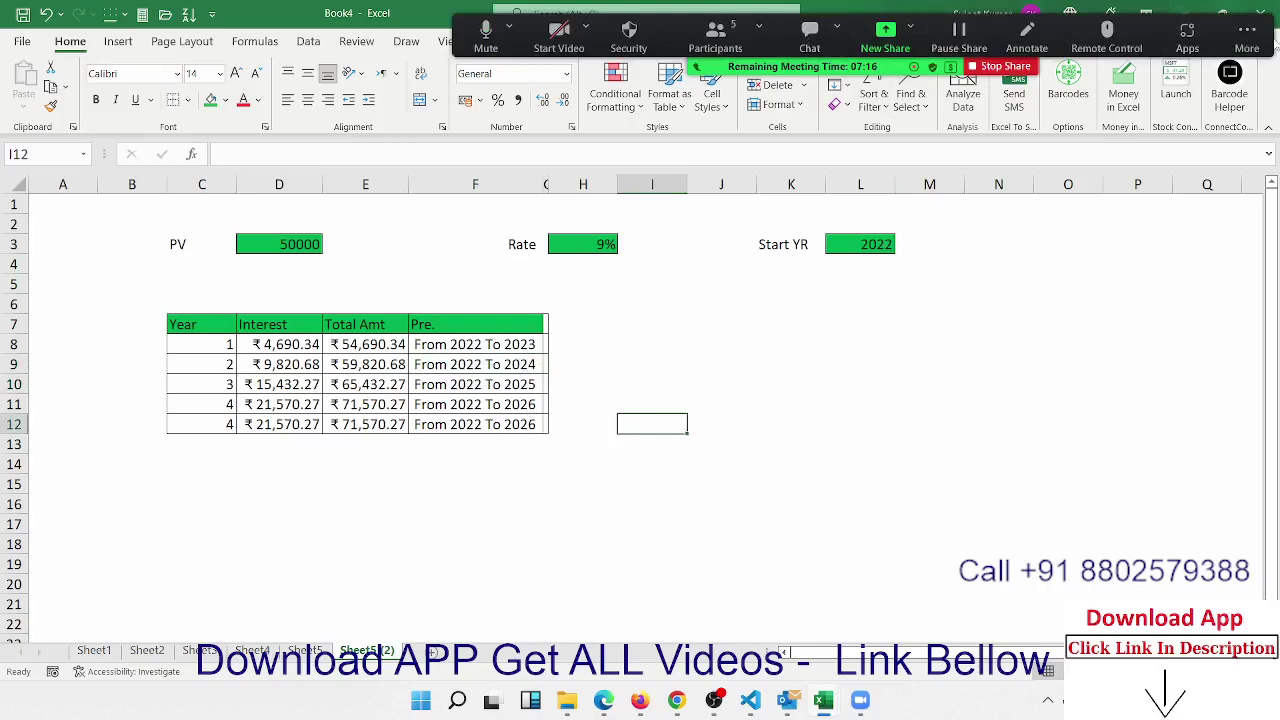
pyautogui.click(1267, 44)
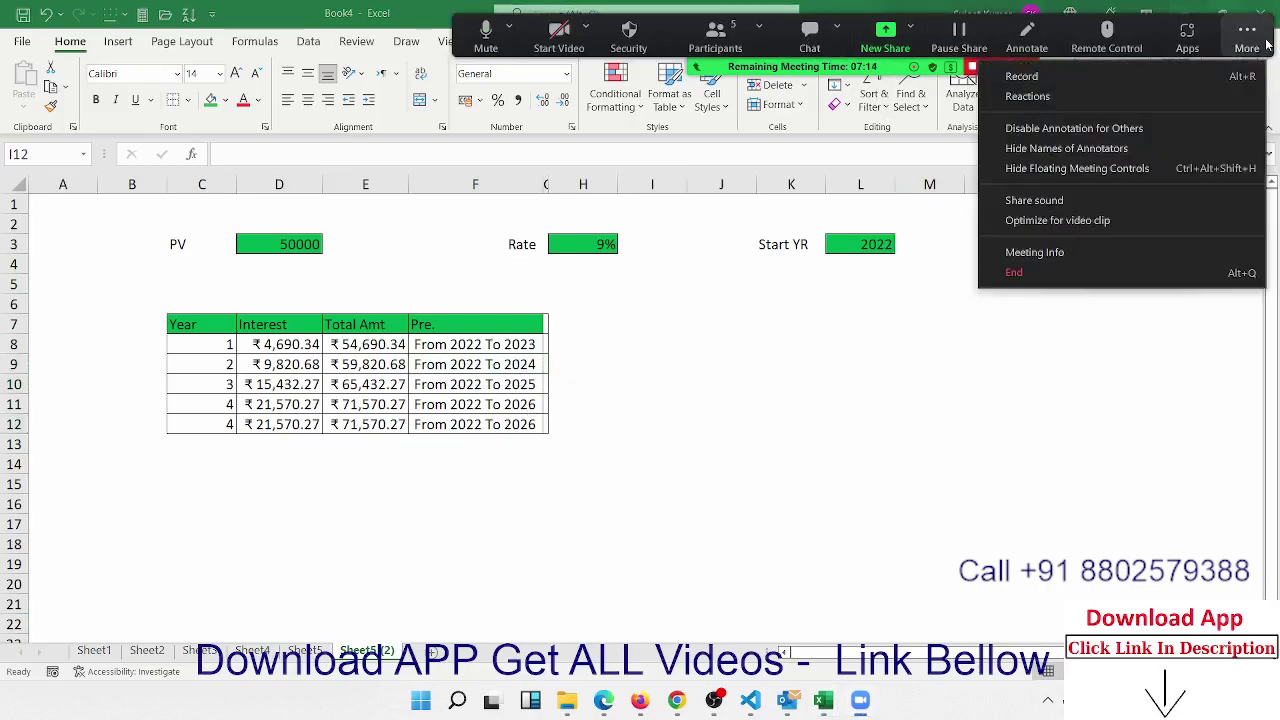